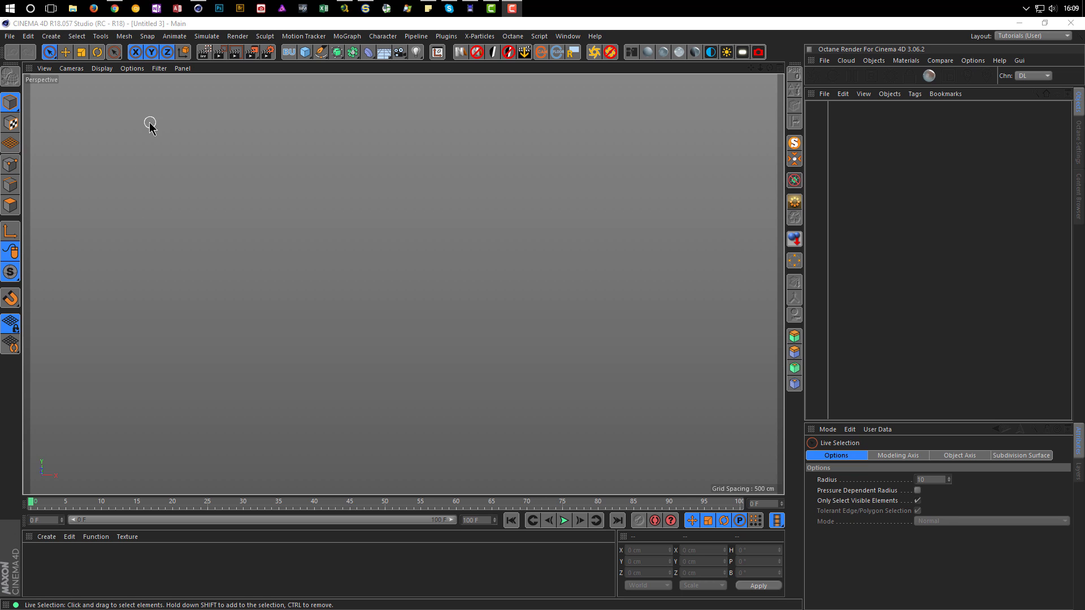
Show the DNA_Ref.png reference in the Picture Viewer and switch to the "dna cgi" image results in Chrome
mouse_move(116, 11)
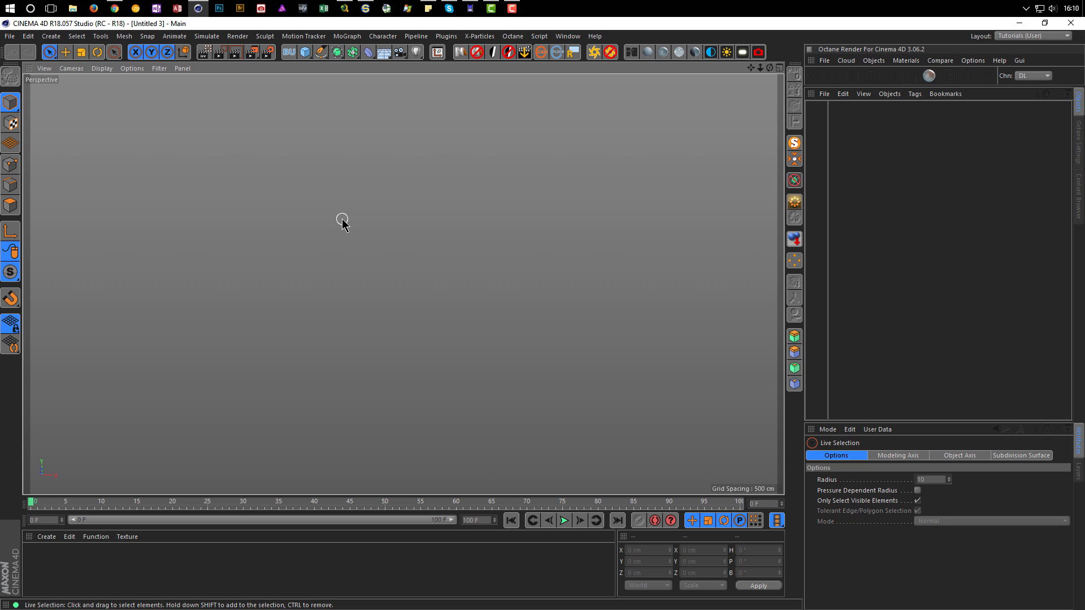
key(shift+F6)
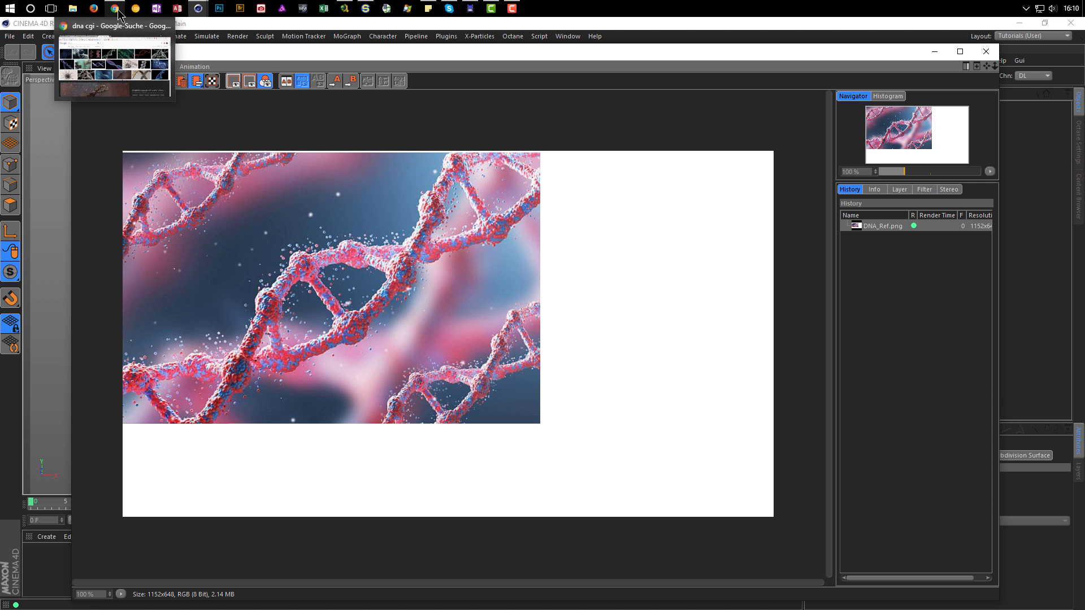
click(120, 21)
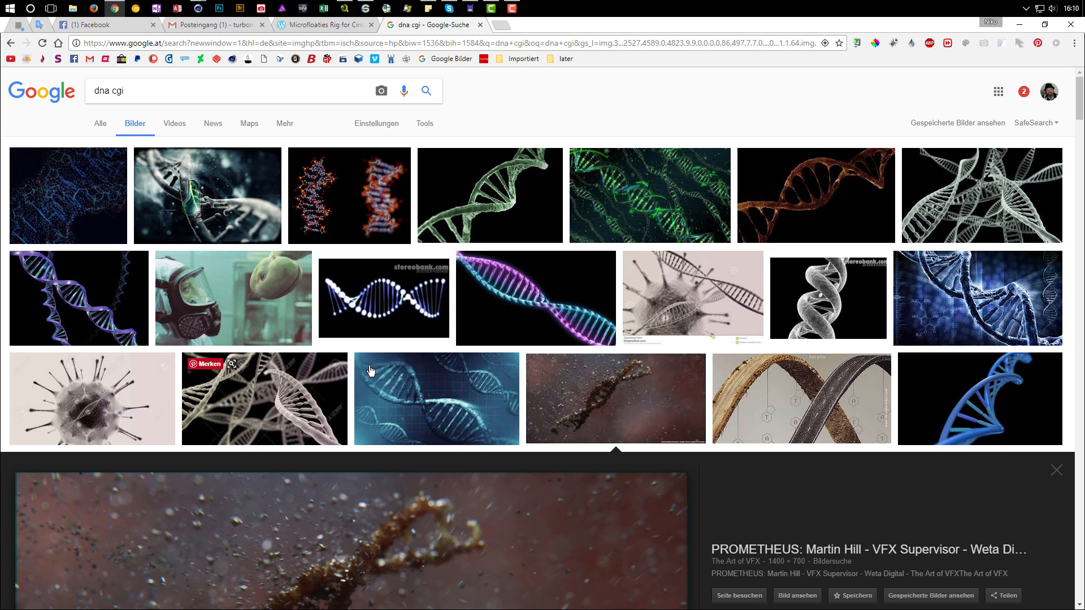
Preview the green helix, CGI Wallpaper and blue Abstract CGI Motion Graphics images among the DNA results
click(487, 212)
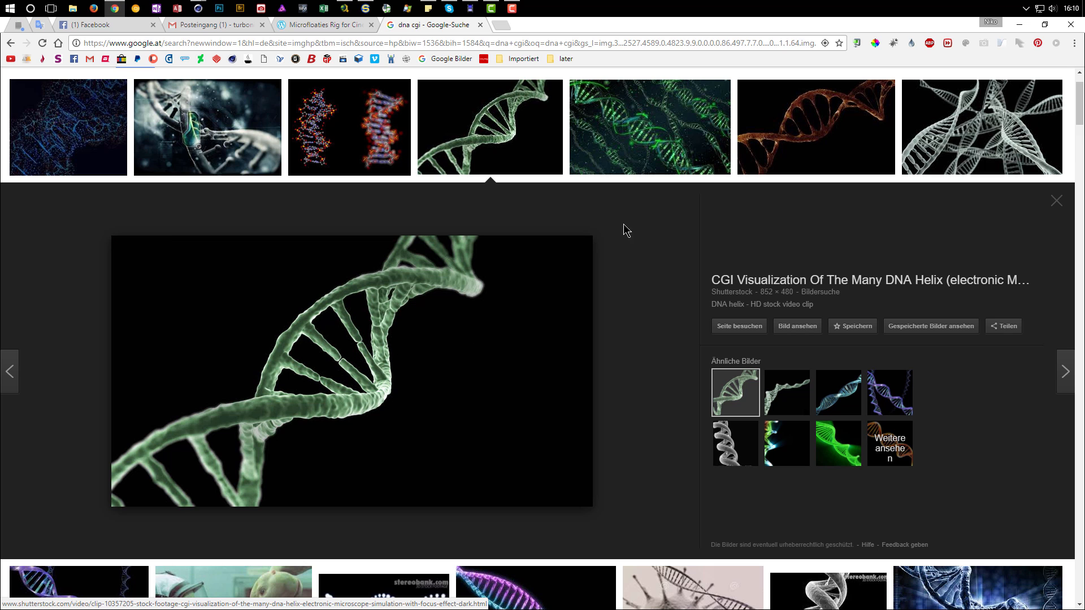
click(207, 127)
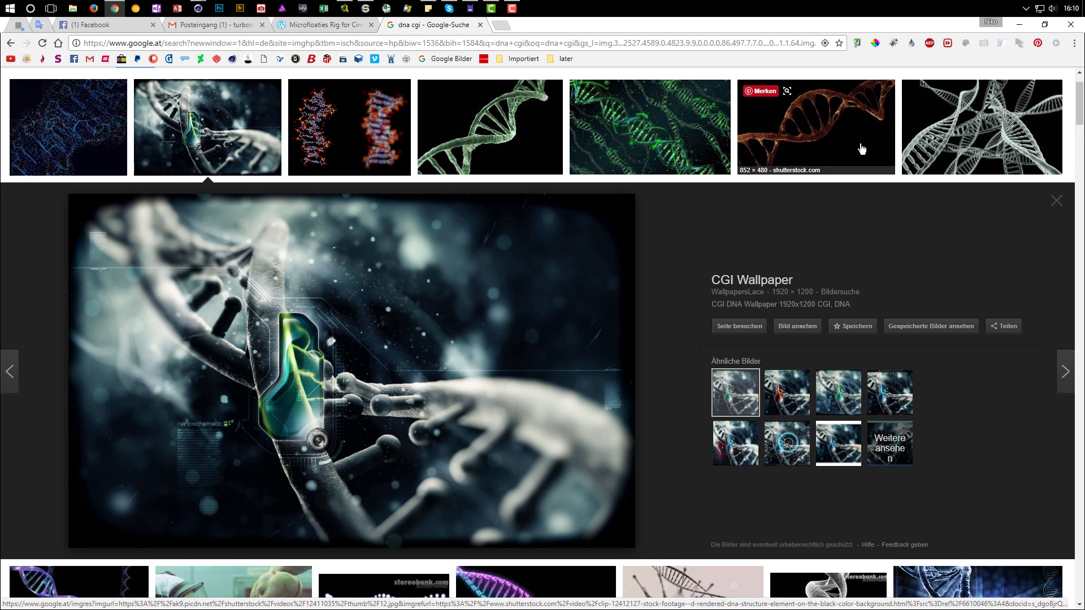
scroll(654, 310, down, 5)
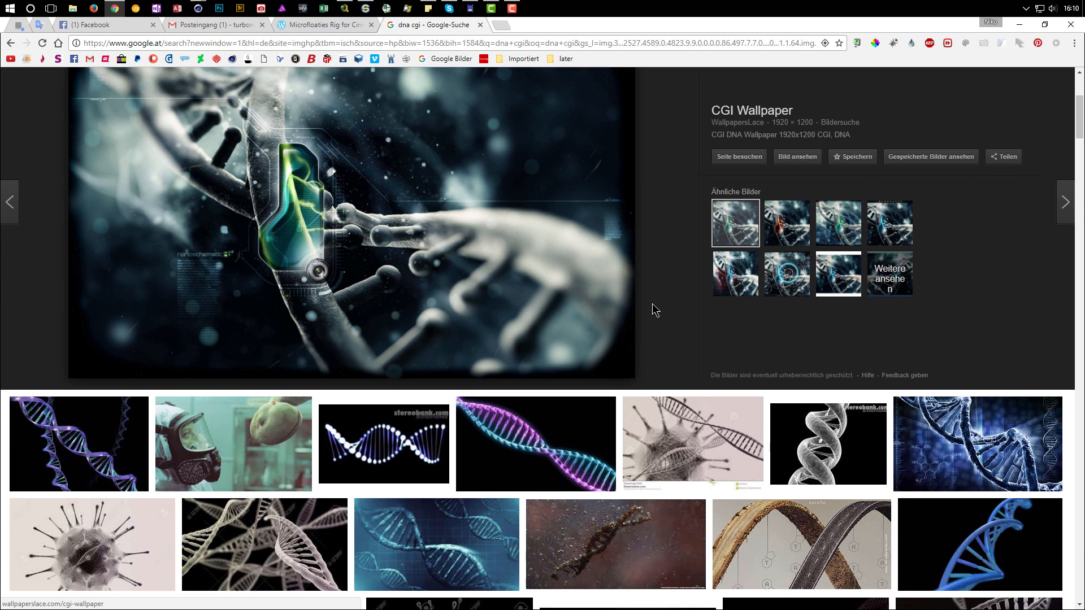
click(990, 315)
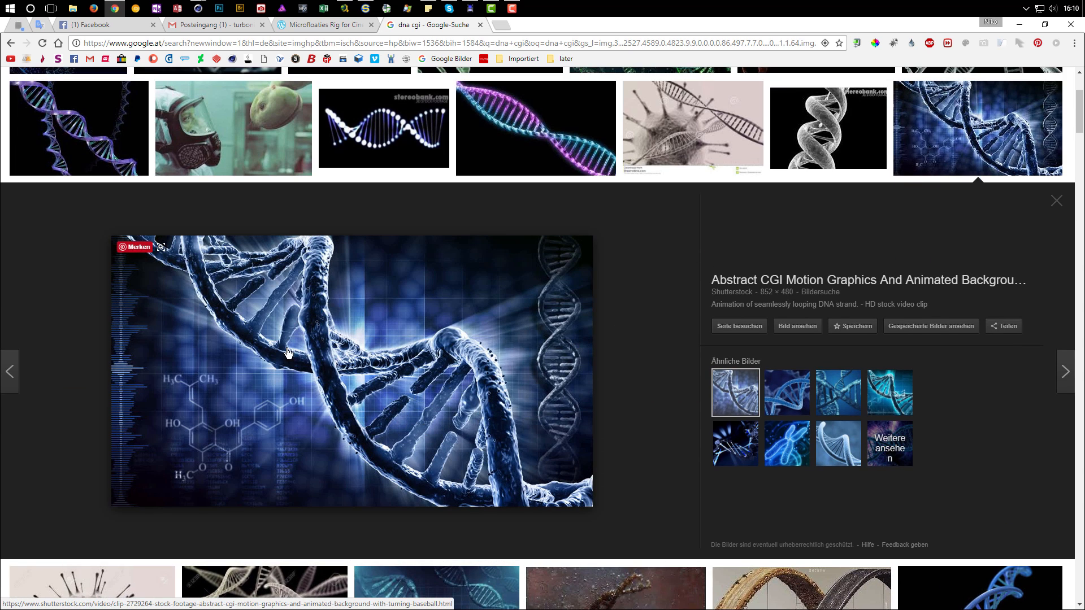
scroll(704, 244, up, 1)
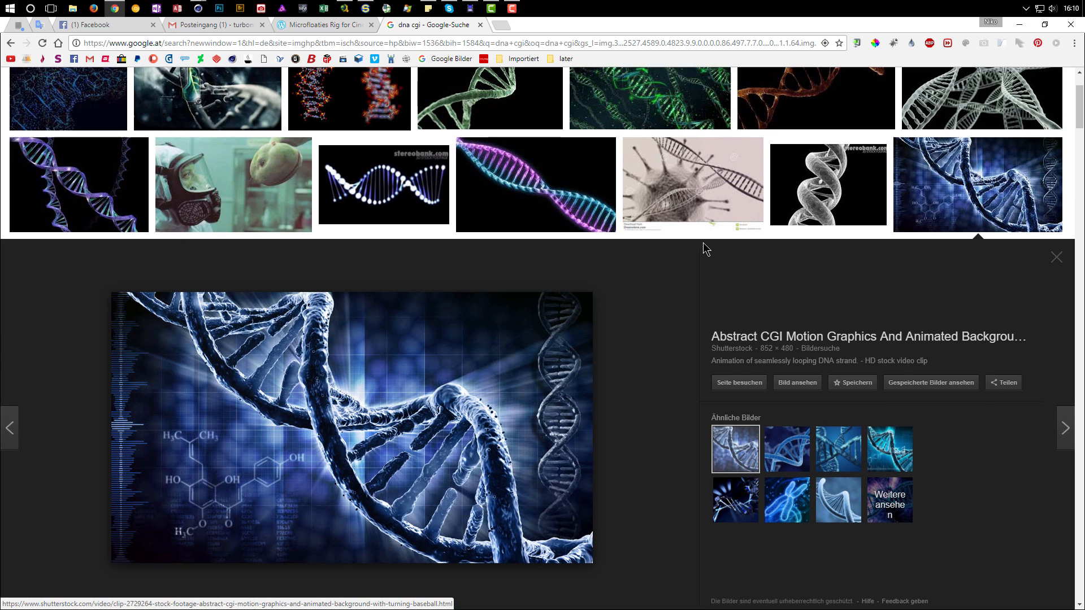
scroll(703, 243, down, 4)
scroll(704, 249, down, 2)
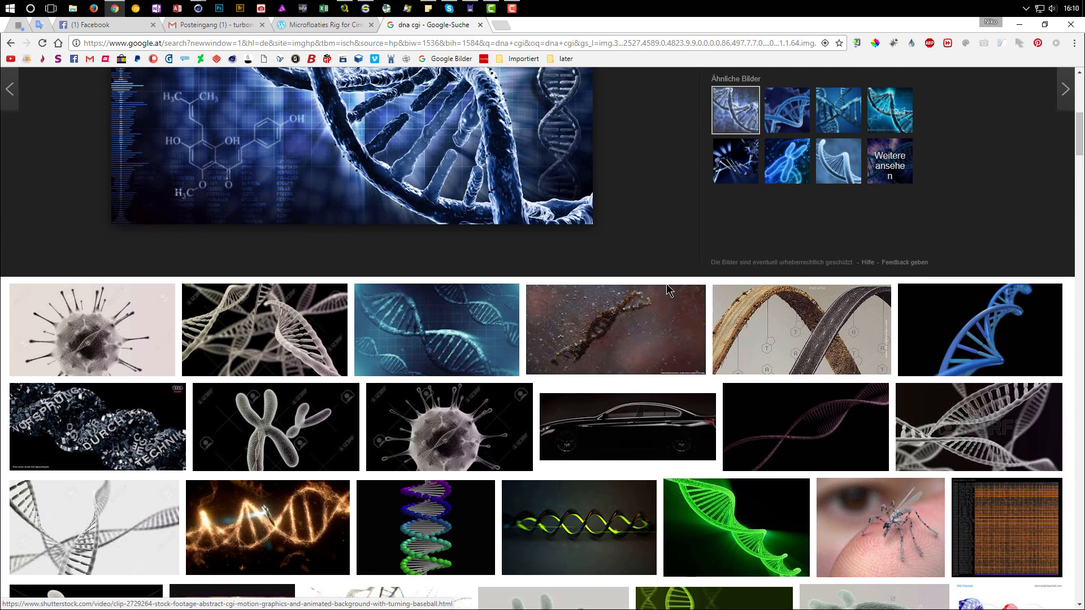
Preview the PROMETHEUS DNA strand image and examine its shape and surrounding particles
click(628, 337)
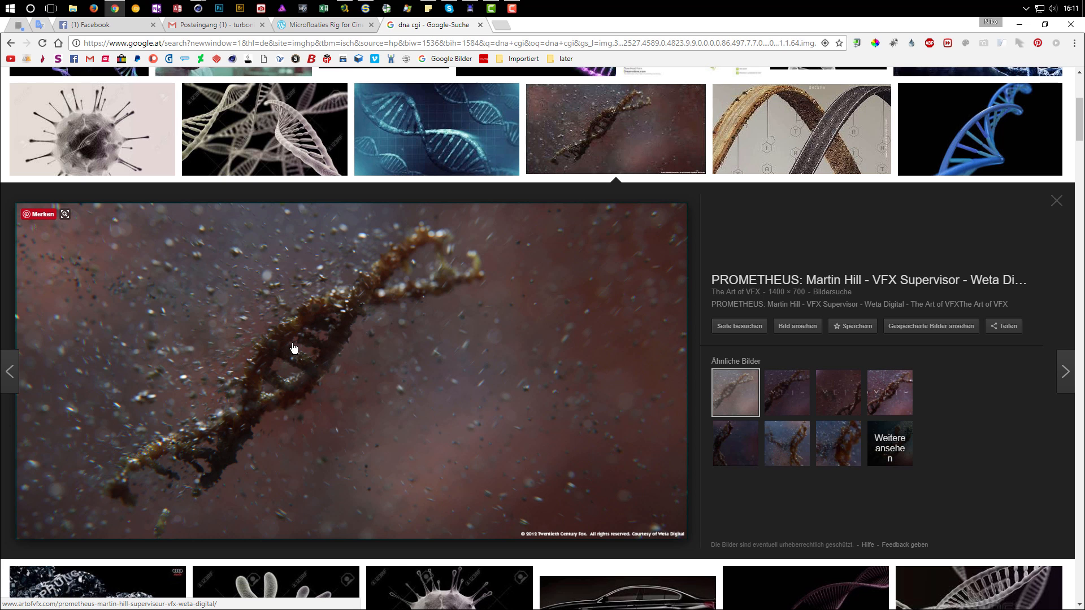
scroll(390, 323, up, 1)
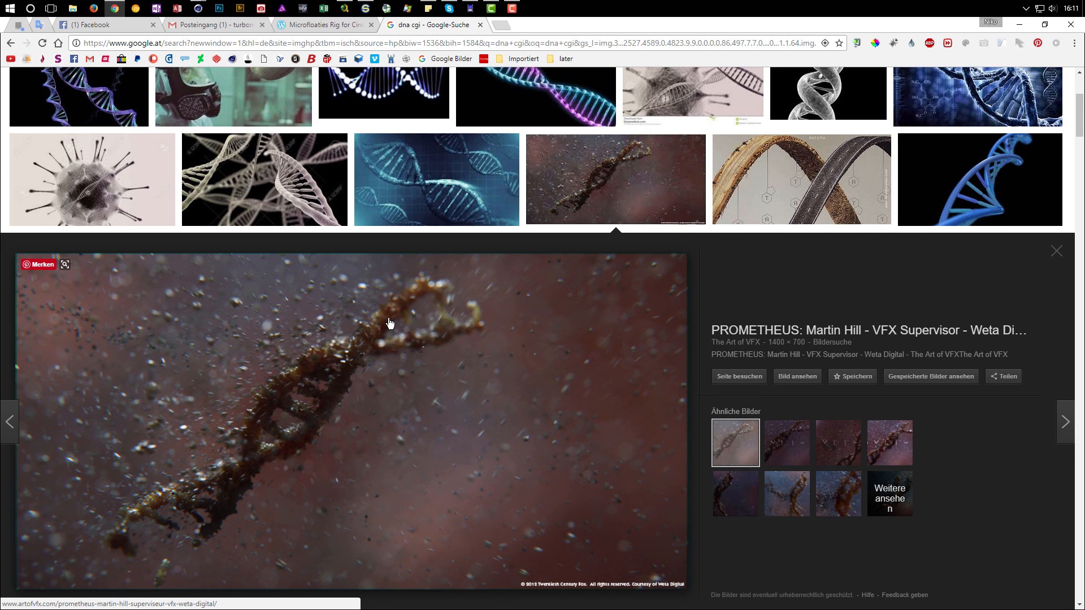
scroll(392, 346, down, 2)
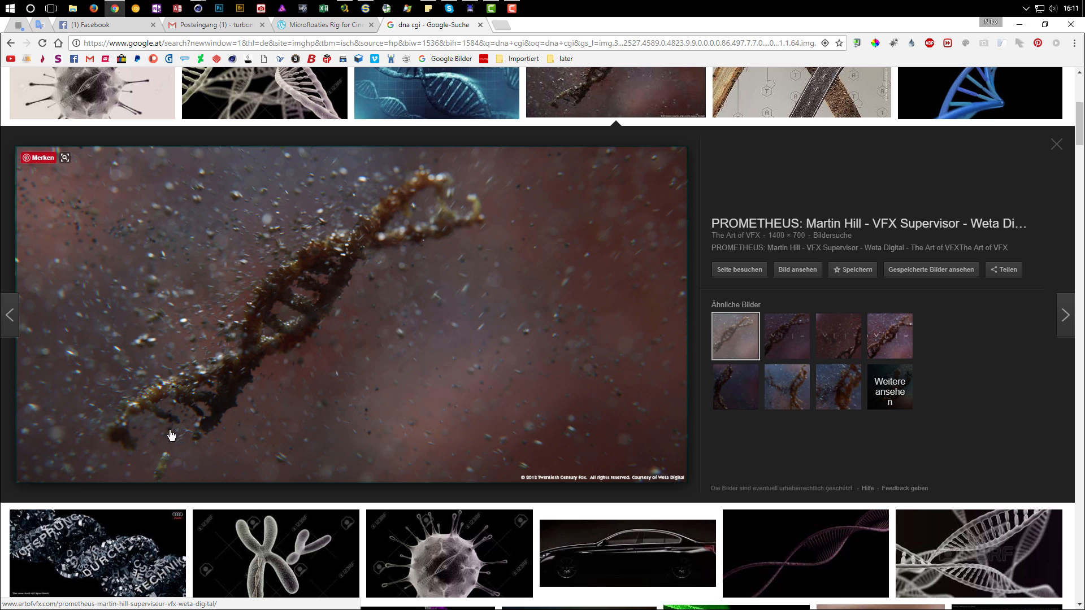
scroll(375, 339, up, 3)
scroll(378, 335, up, 3)
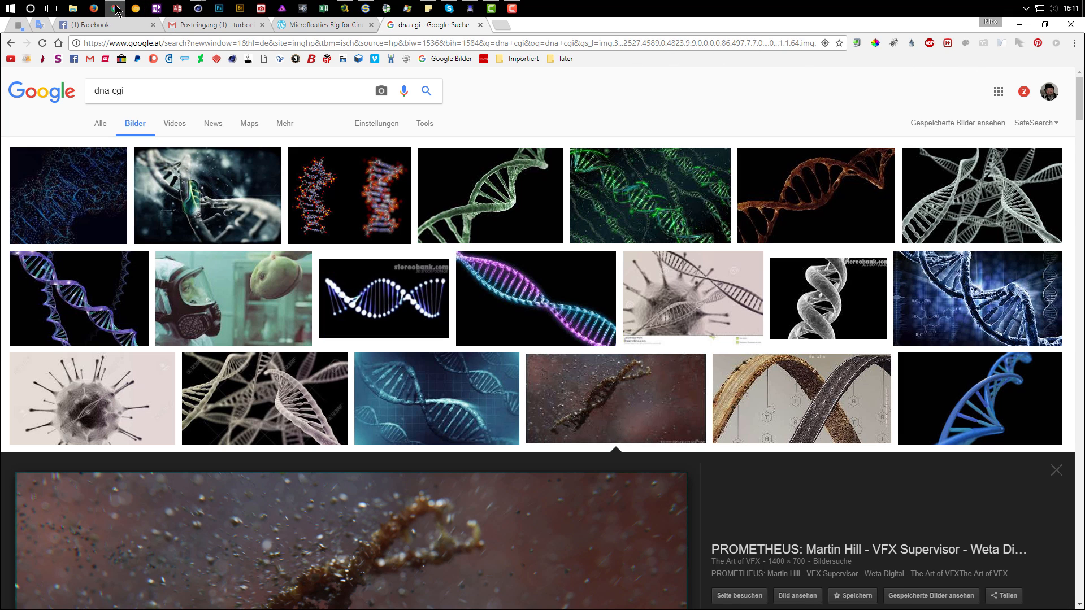
Switch back to Cinema 4D to view the DNA reference again and close the Picture Viewer
mouse_move(198, 20)
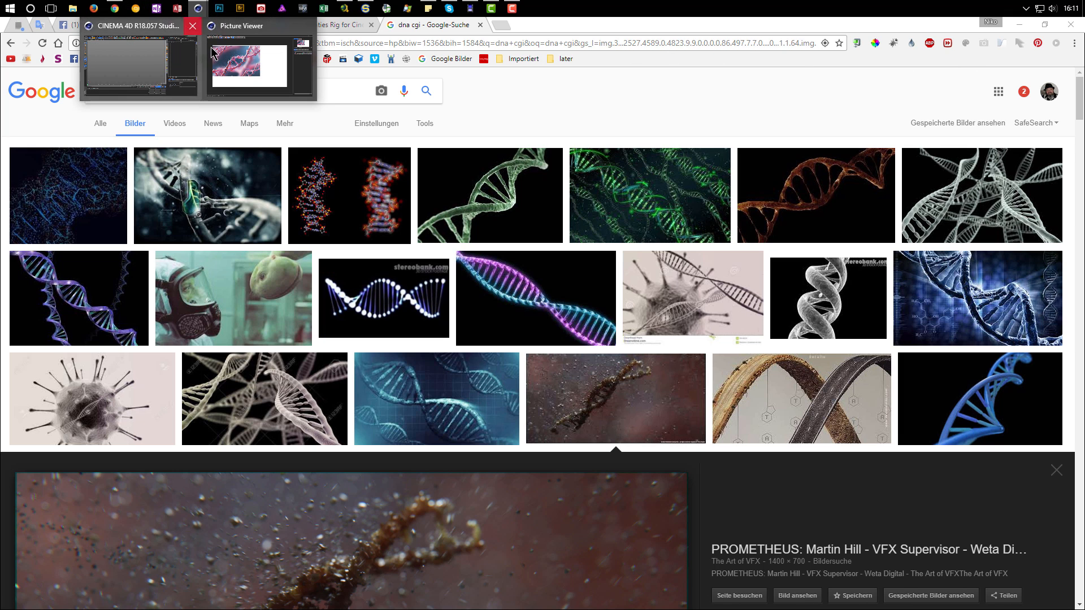
click(154, 76)
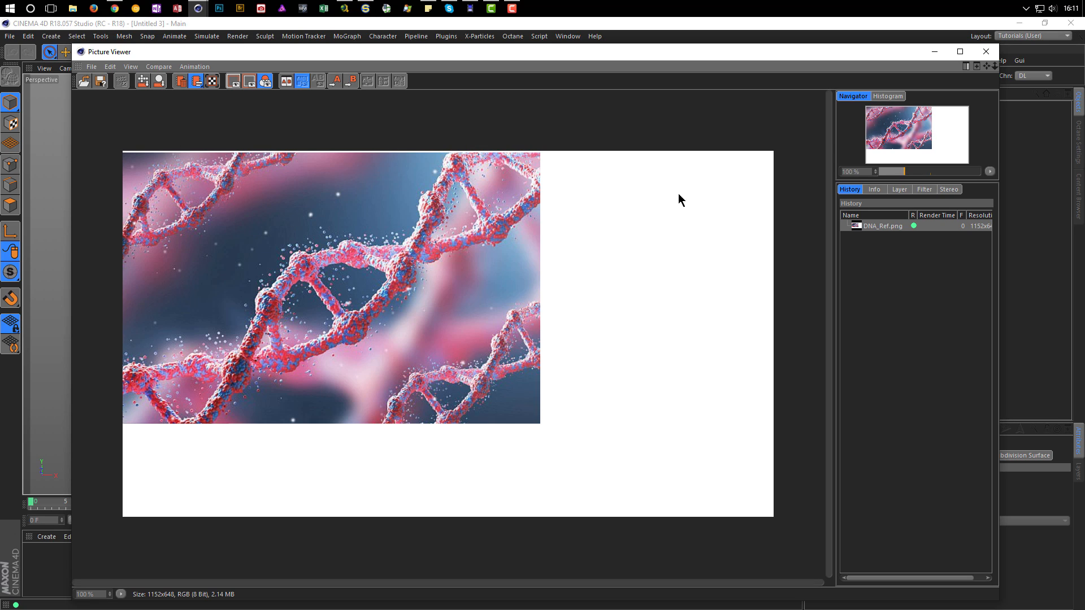
click(986, 52)
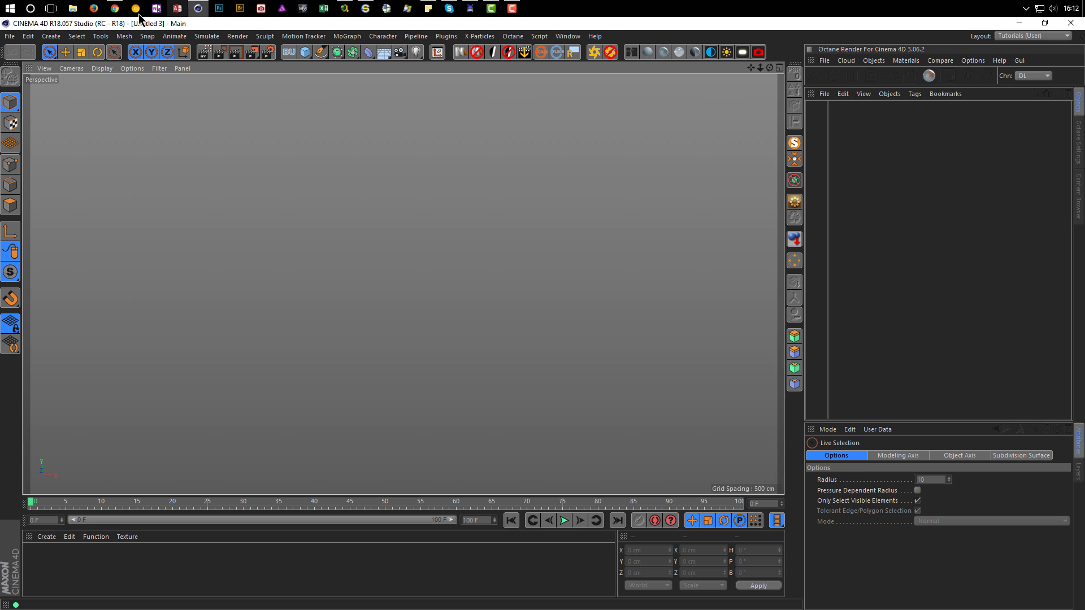
Switch to Chrome and search Google Images for "modern iron"
click(115, 8)
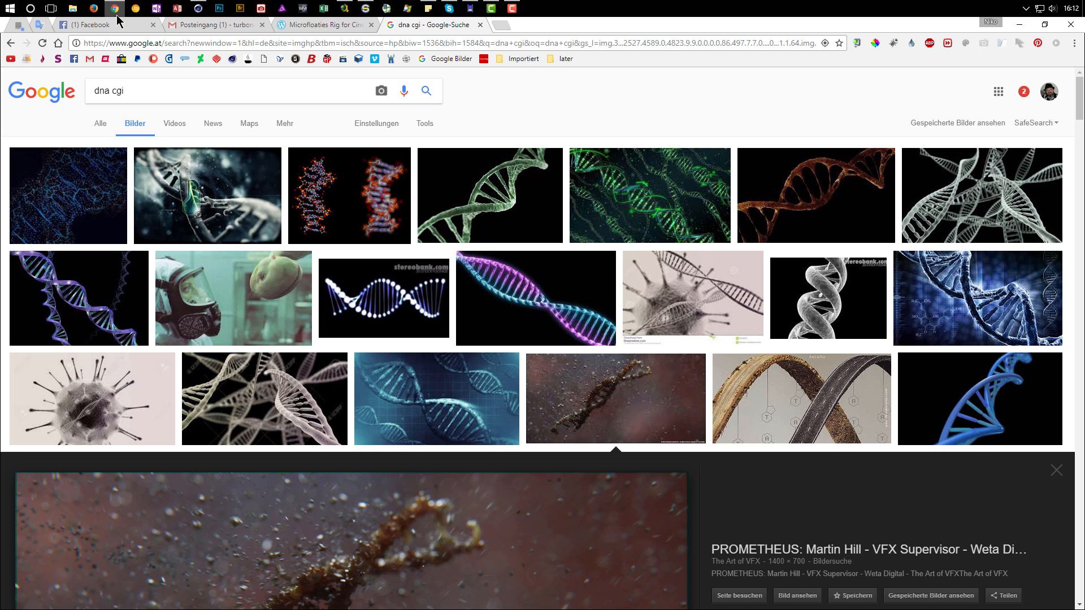
triple_click(165, 87)
text(modern iron)
key(Return)
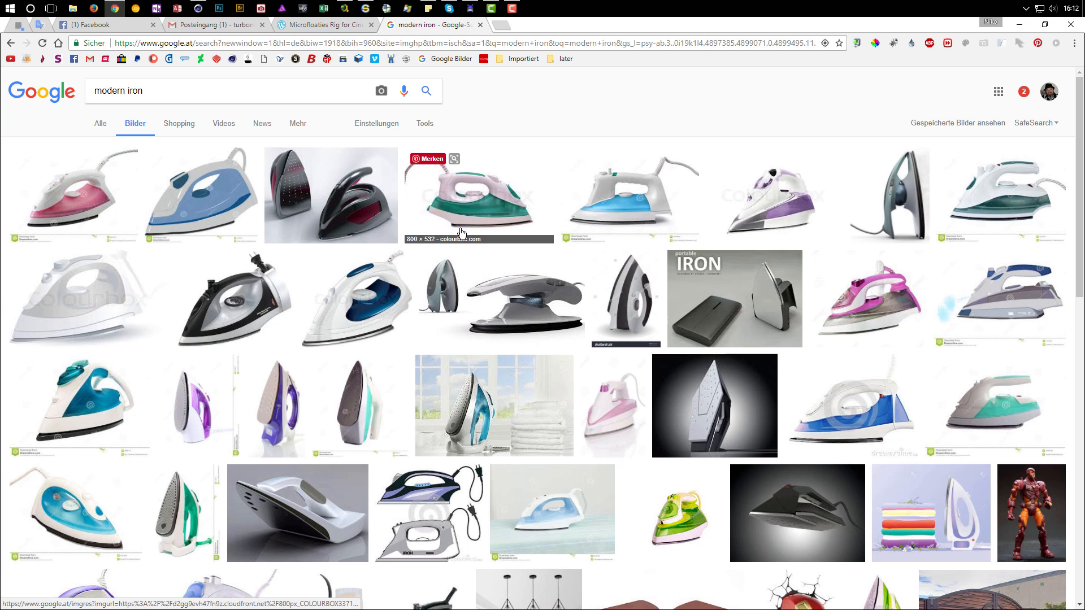
click(348, 314)
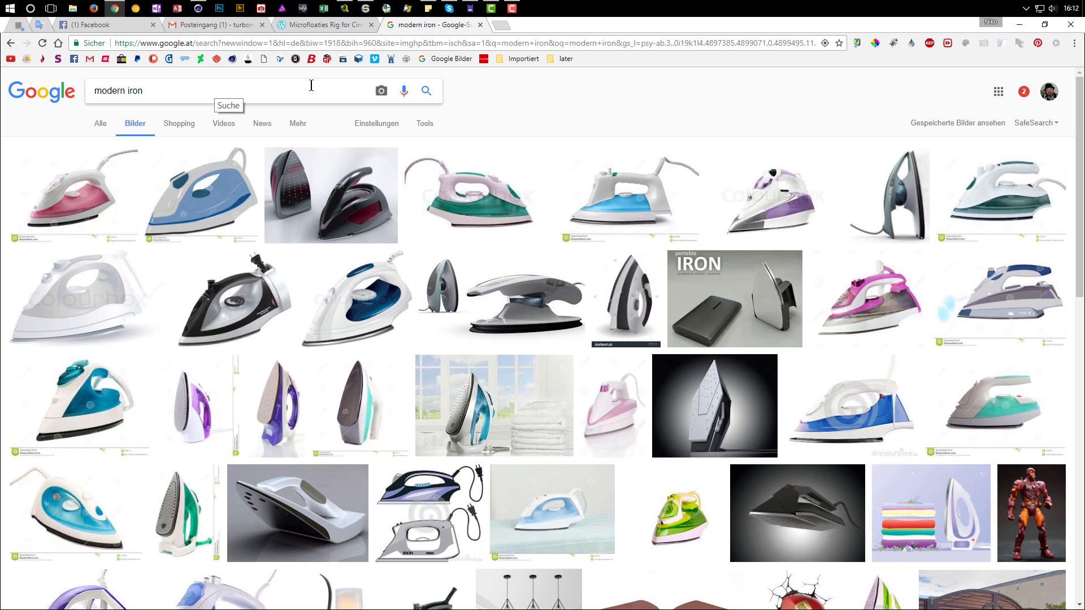
Return to the "dna cgi" image results and look over the helix references
key(alt+Left)
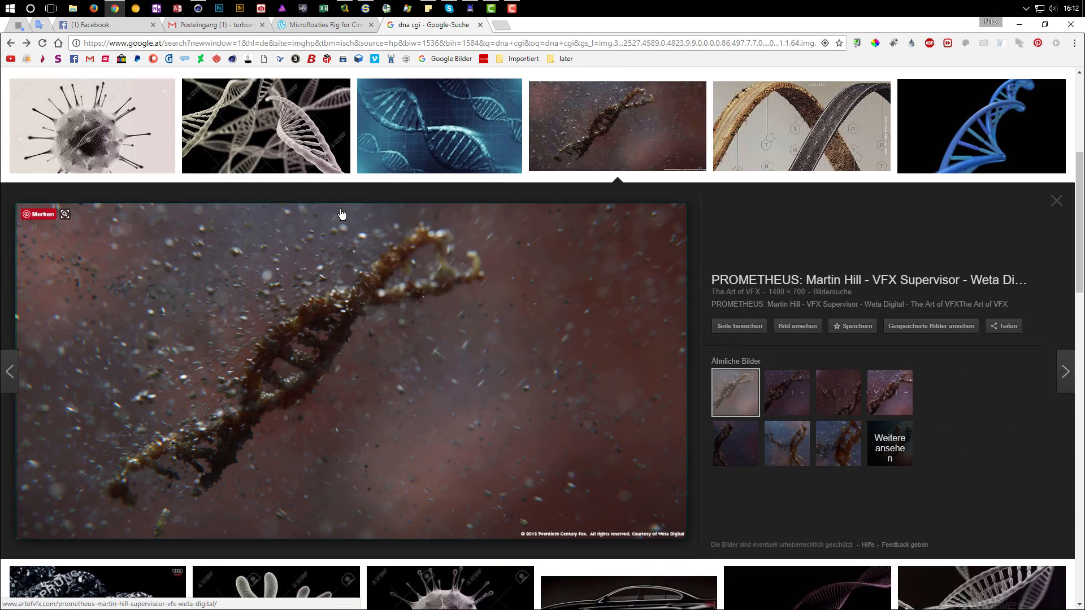
scroll(341, 218, up, 5)
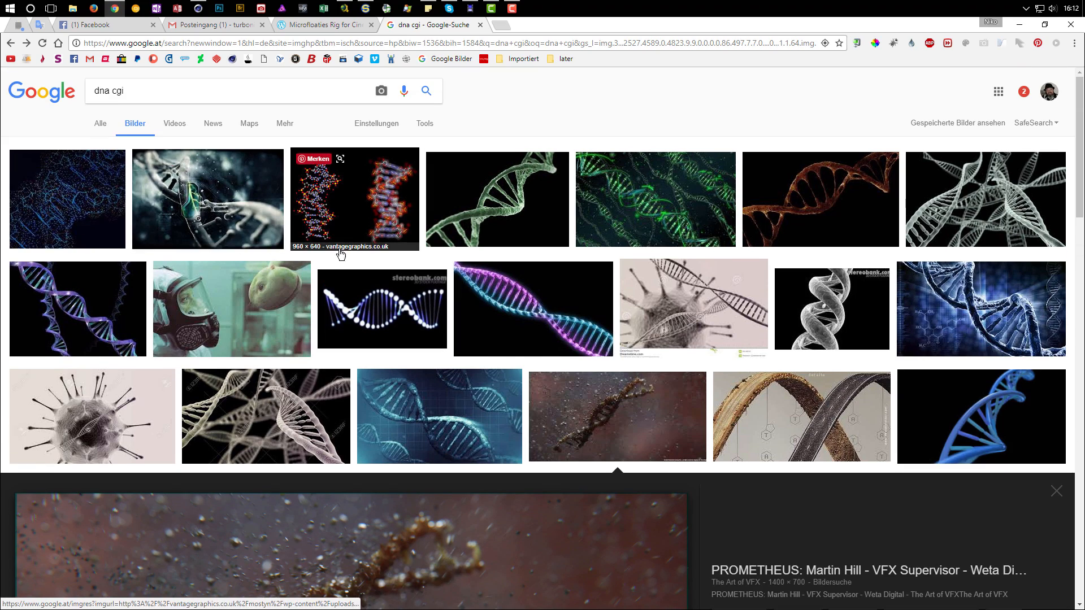
click(320, 233)
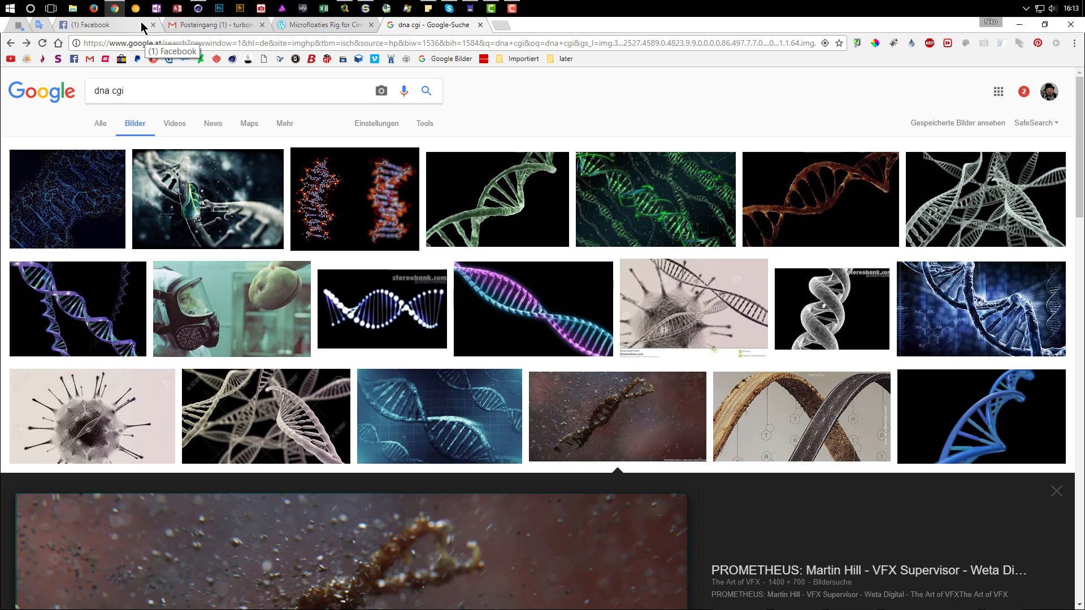
Switch to Cinema 4D and add a Plane primitive to the empty scene
click(197, 7)
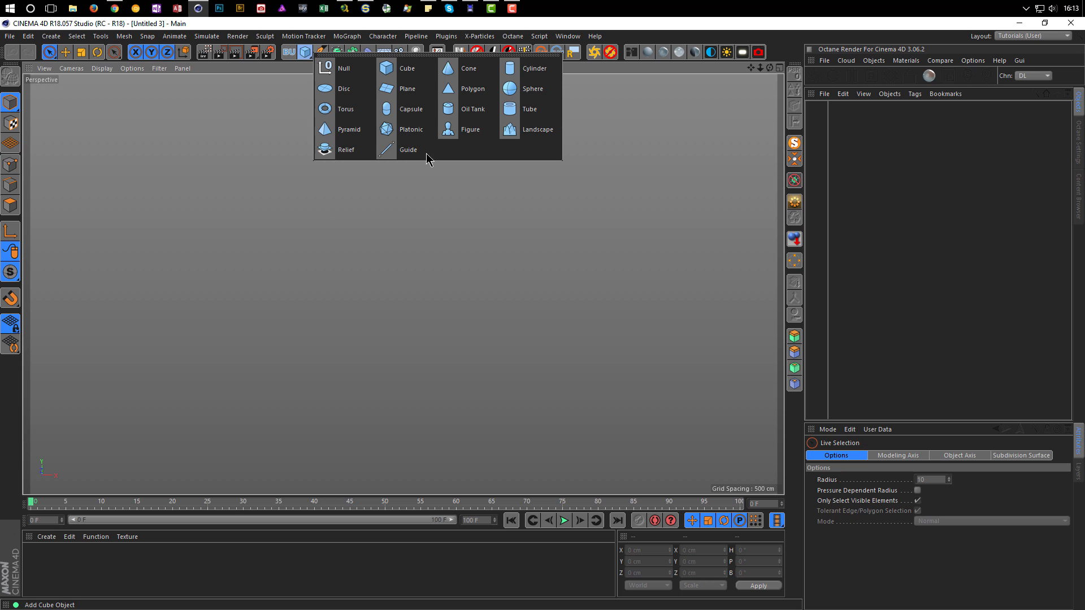
click(408, 89)
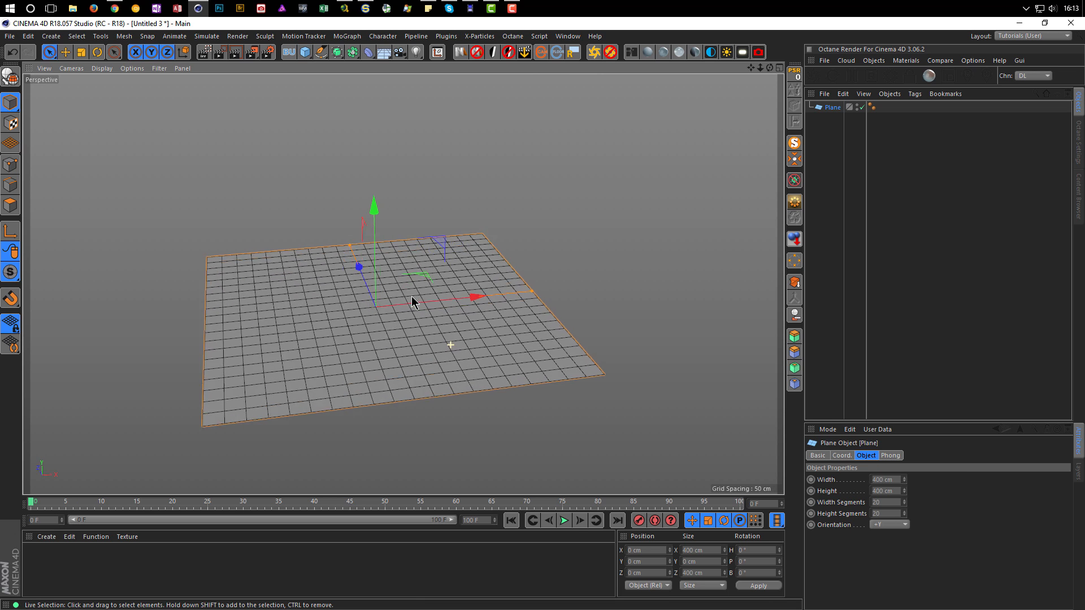
alt+drag(411, 298, 434, 309)
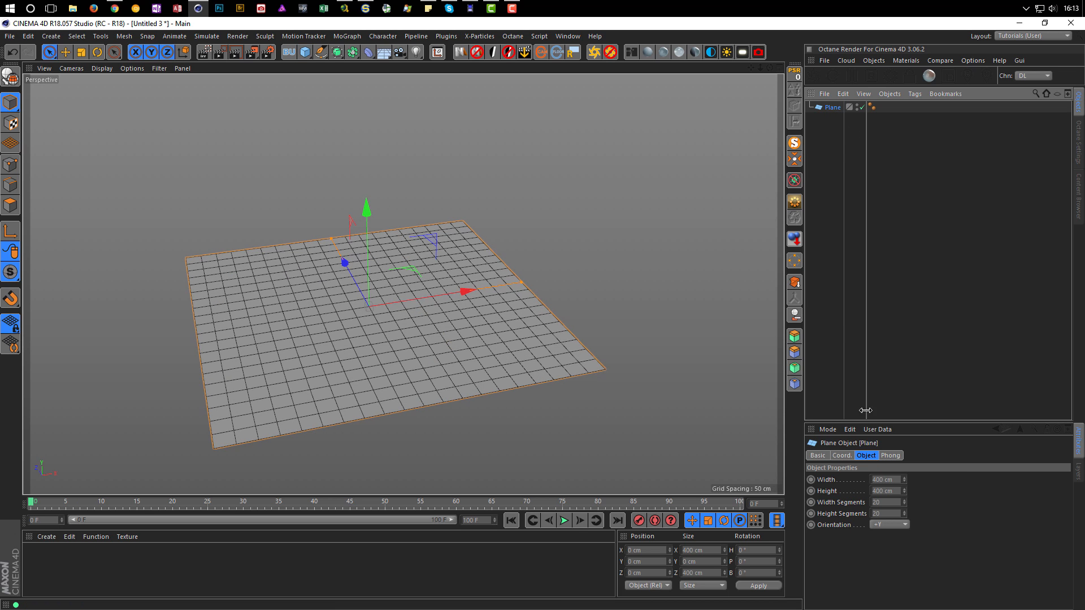
Set the plane's height to 25 cm and its height segments to 1
click(890, 491)
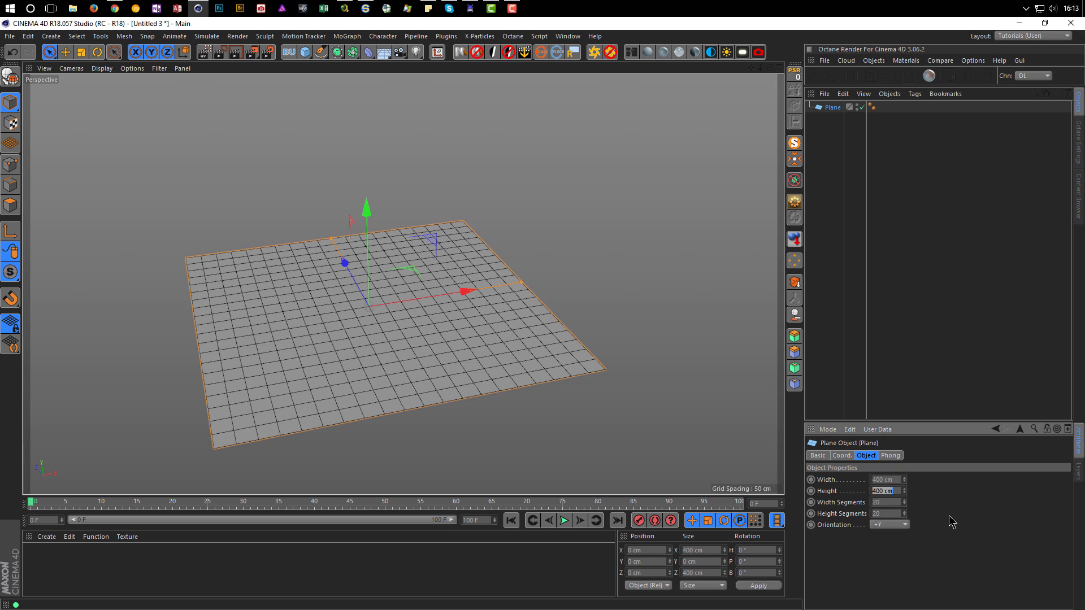
text(25)
key(Return)
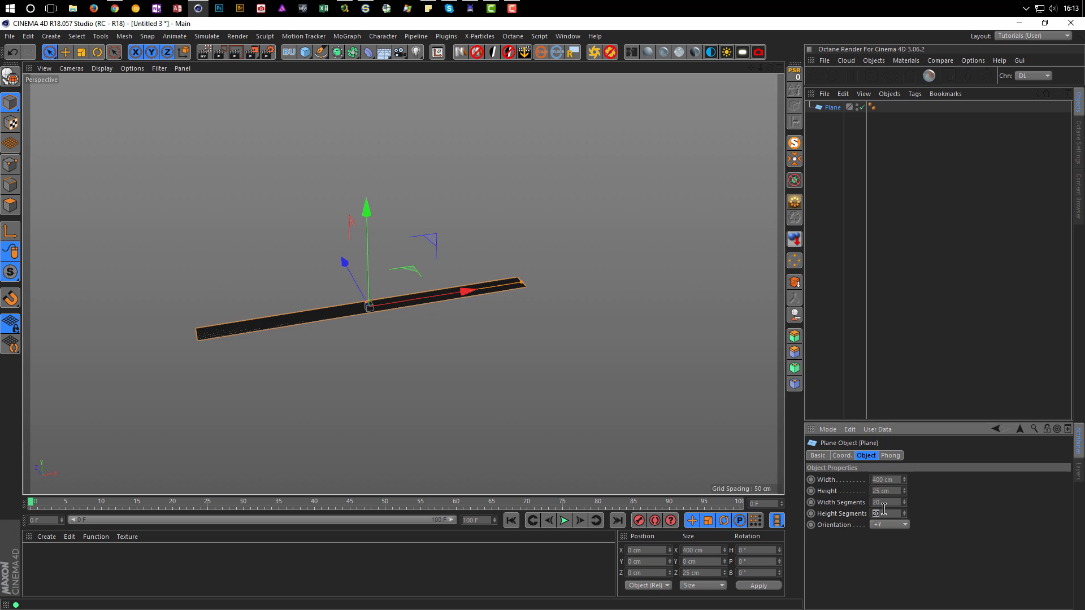
key(Return)
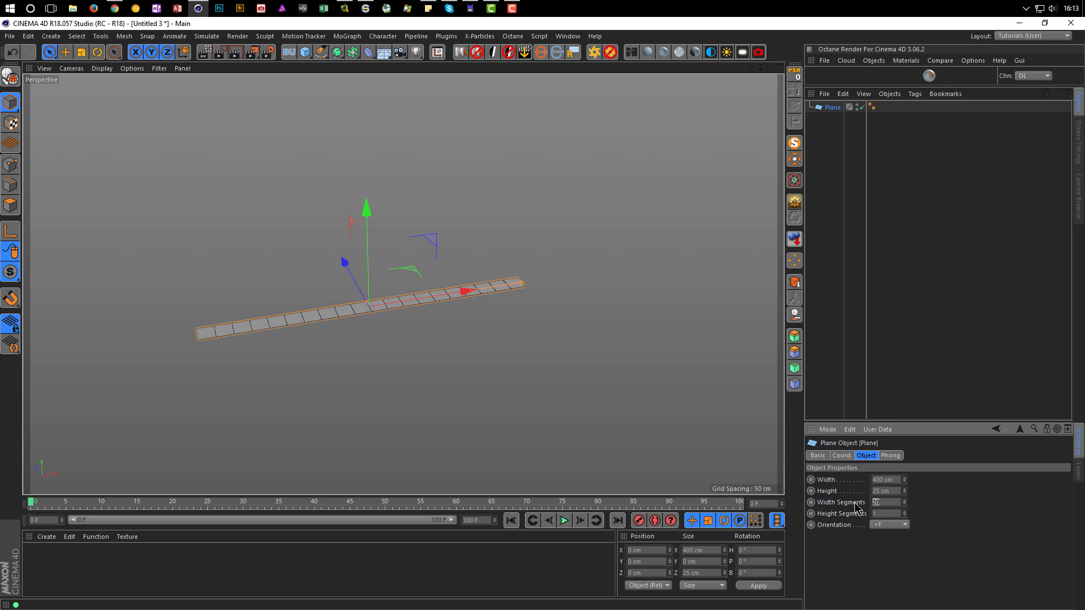
Set the plane's height to 50 cm, with 8 width segments and 2 height segments
click(879, 490)
key(Return)
click(883, 503)
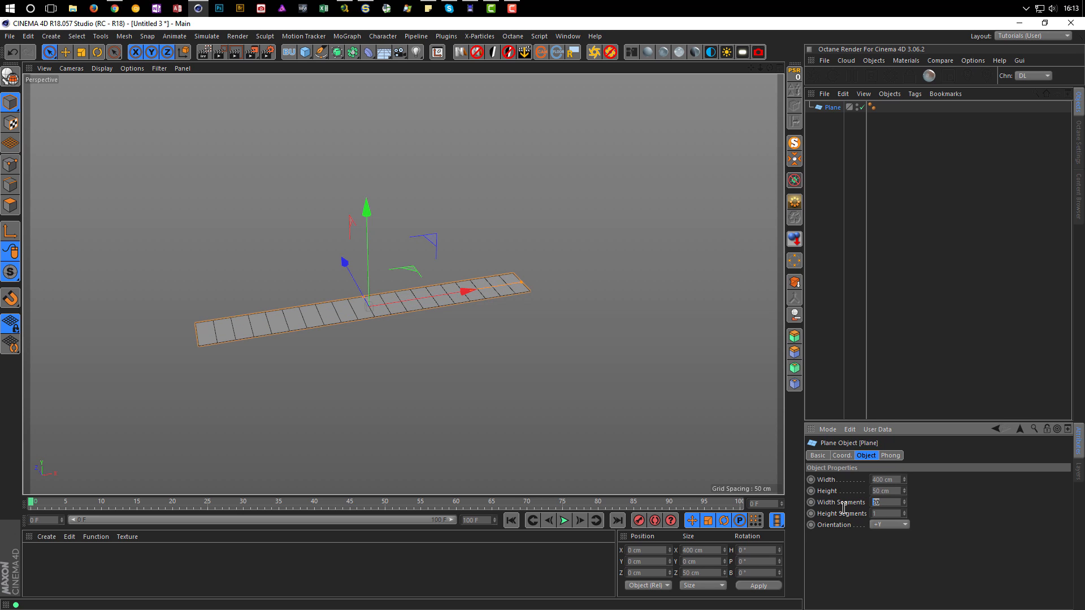
key(Return)
click(903, 512)
Convert the plane primitive into an editable polygon object
scroll(358, 310, up, 4)
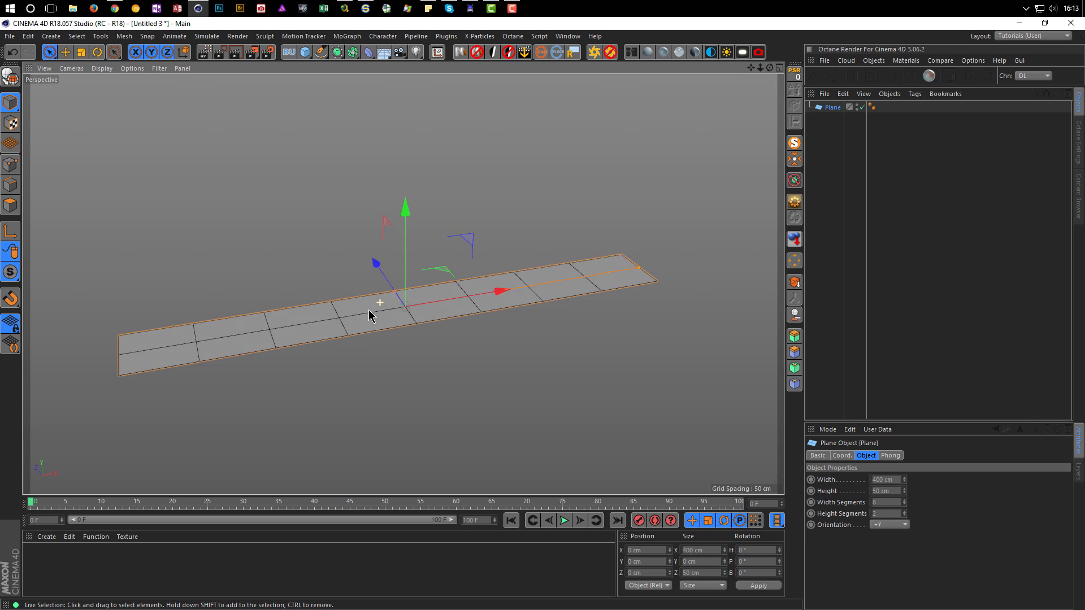
alt+drag(369, 311, 344, 298)
alt+middle_drag(361, 287, 398, 260)
alt+drag(376, 262, 379, 245)
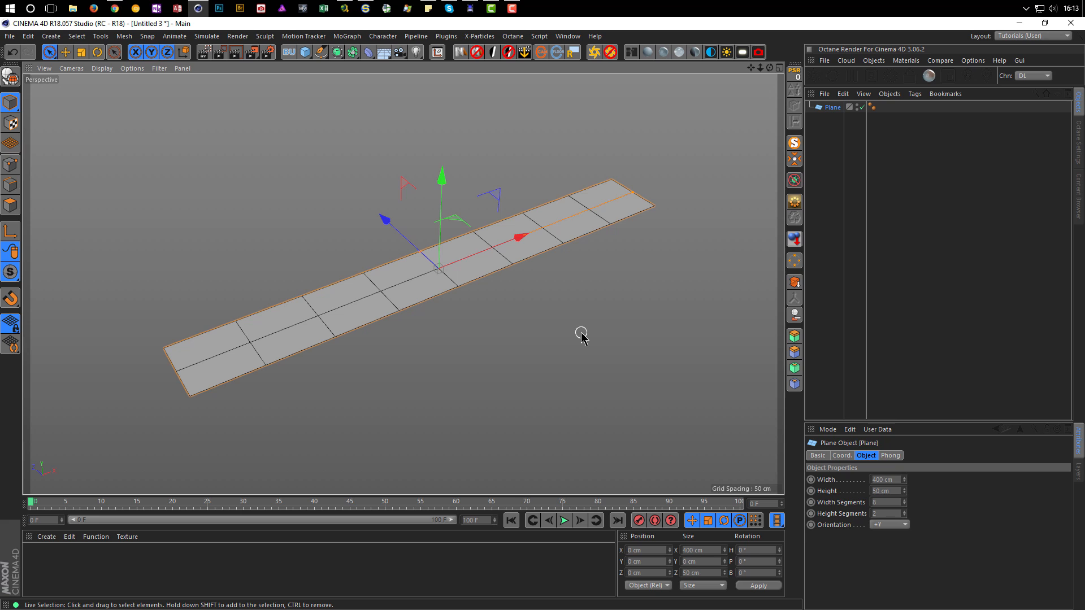
key(c)
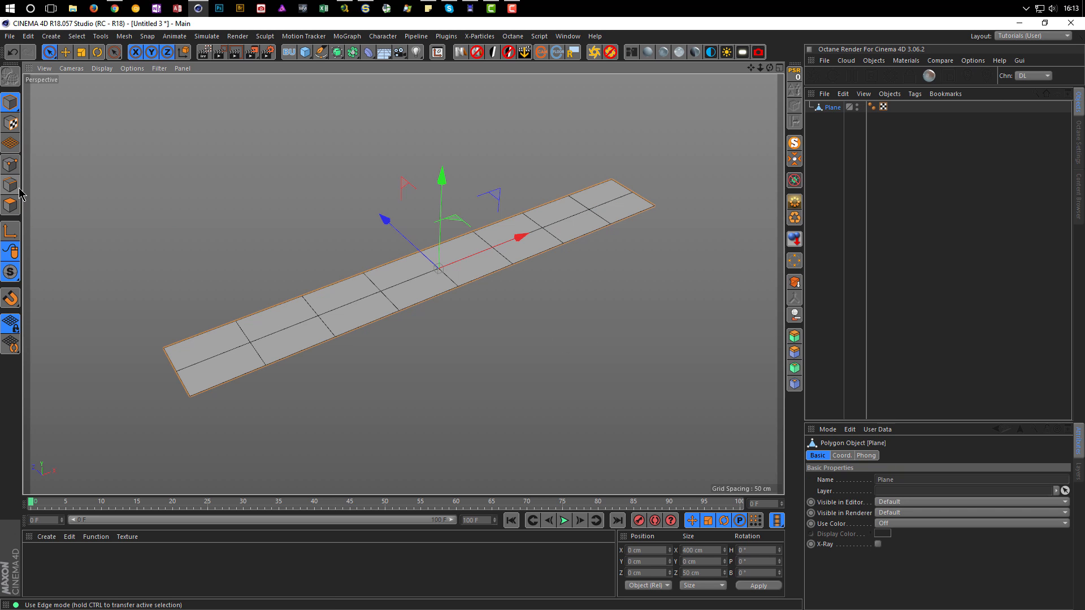
Select the lengthwise row of center edges on the plane with Path Selection in Edge mode
key(u)
key(m)
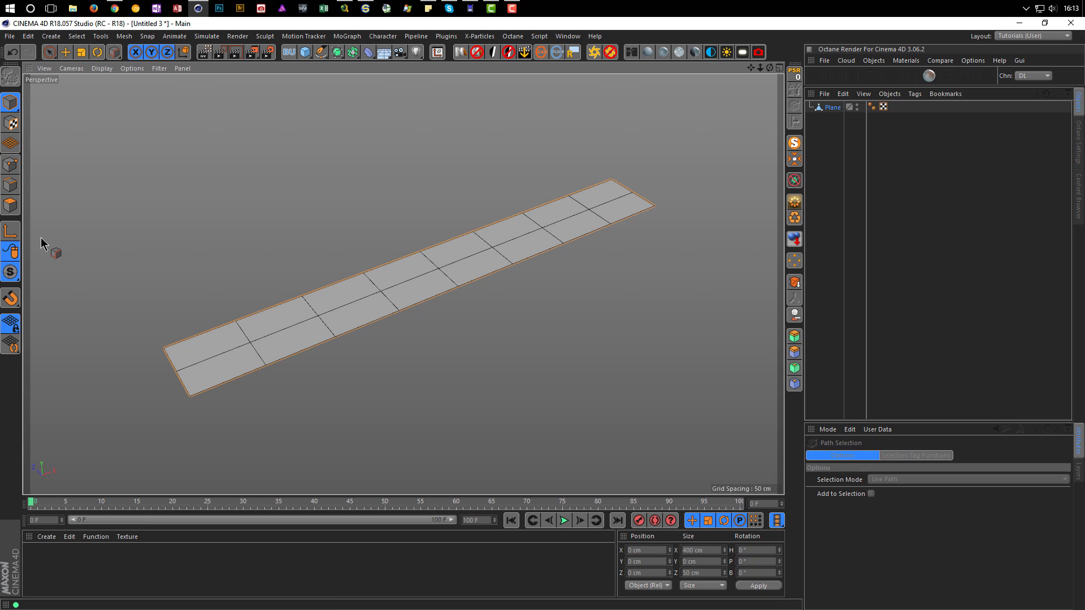
click(10, 185)
drag(175, 373, 637, 187)
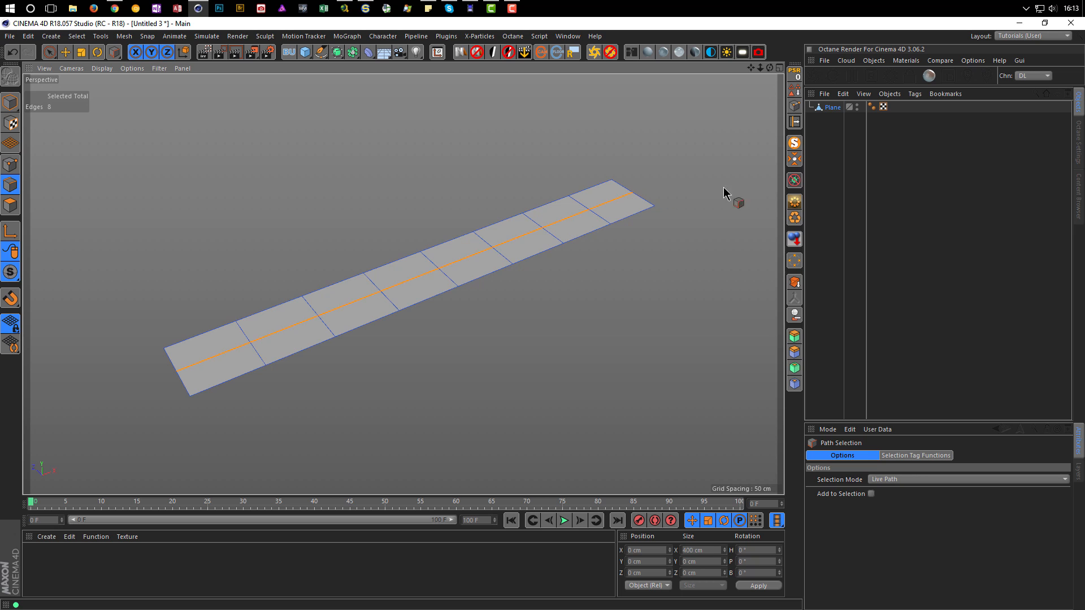
scroll(209, 341, up, 2)
scroll(235, 327, down, 1)
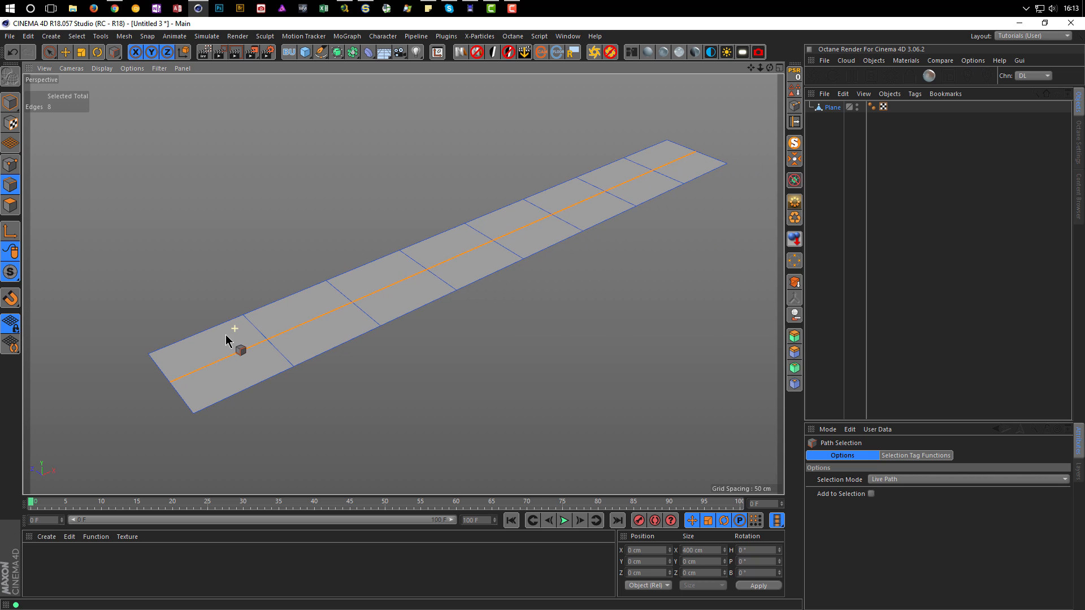
Bevel the selected center edges of the plane with an offset of 2 cm
key(m)
key(s)
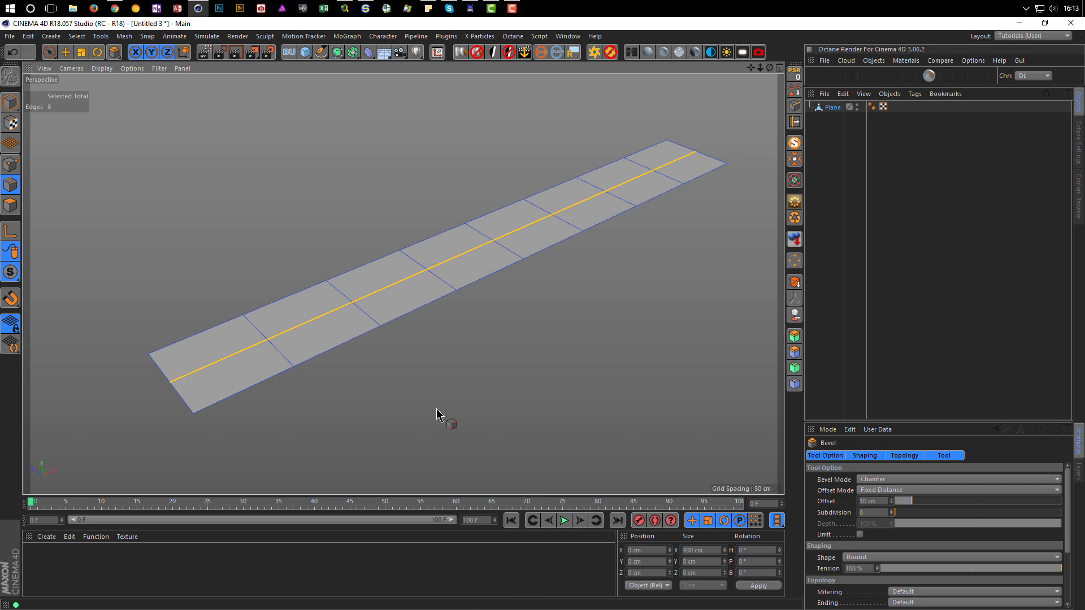
drag(449, 418, 460, 419)
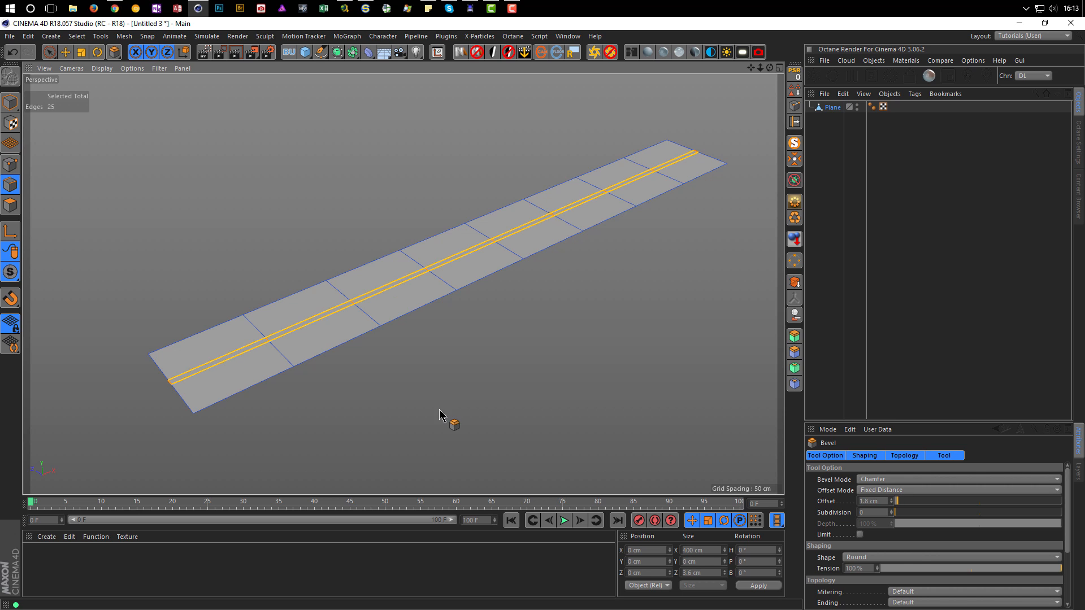
click(872, 501)
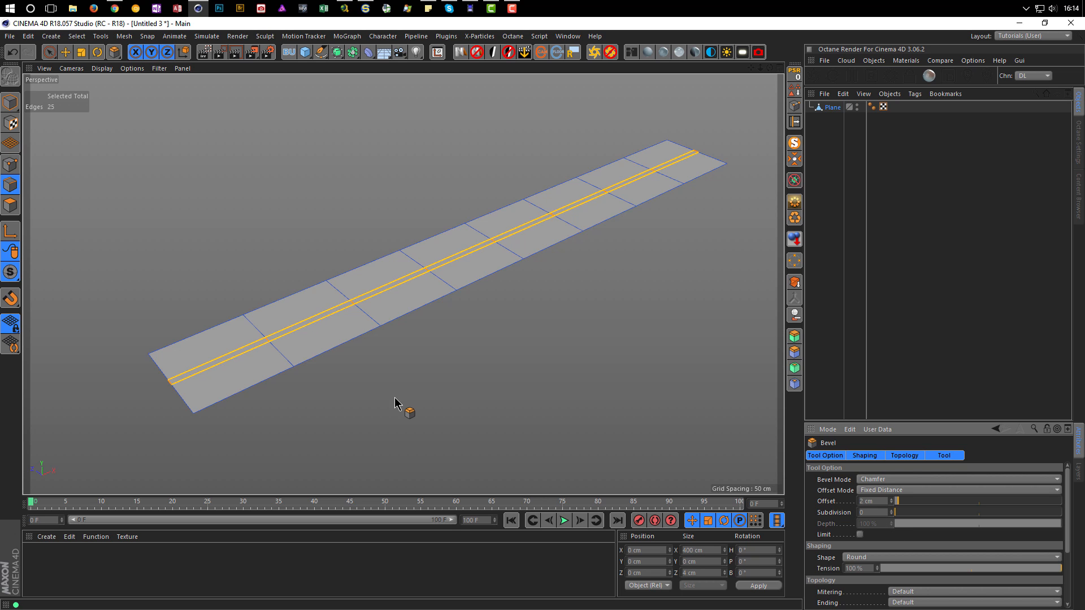
Select the long outer edges and all crosswise edges on both sides of the beveled center strip with Live Selection
scroll(204, 334, up, 3)
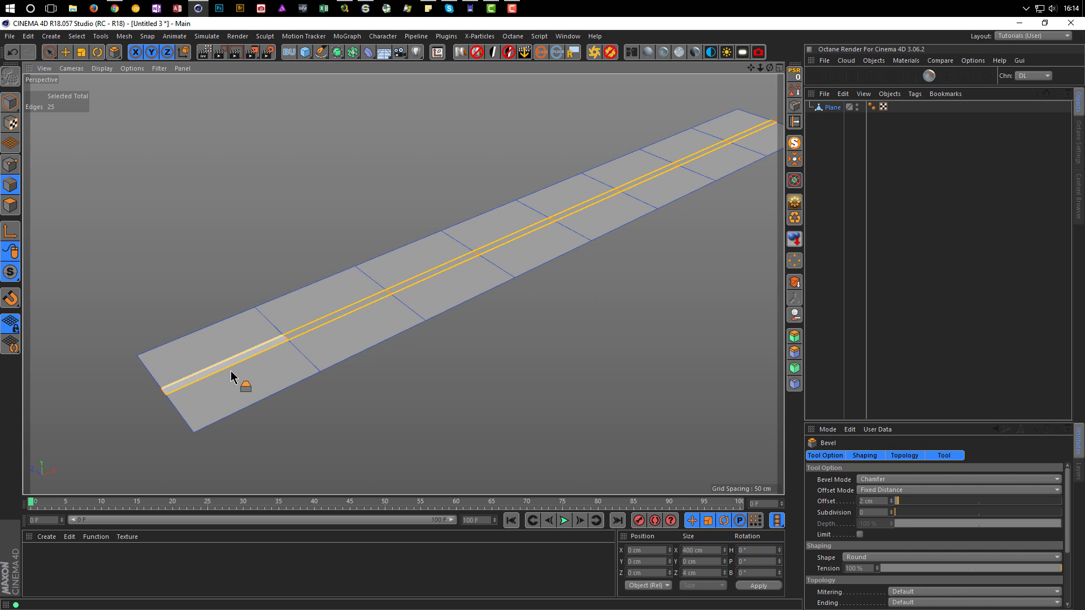
mouse_move(227, 386)
alt+mouse_down()
mouse_move(208, 387)
mouse_move(225, 372)
alt+mouse_up()
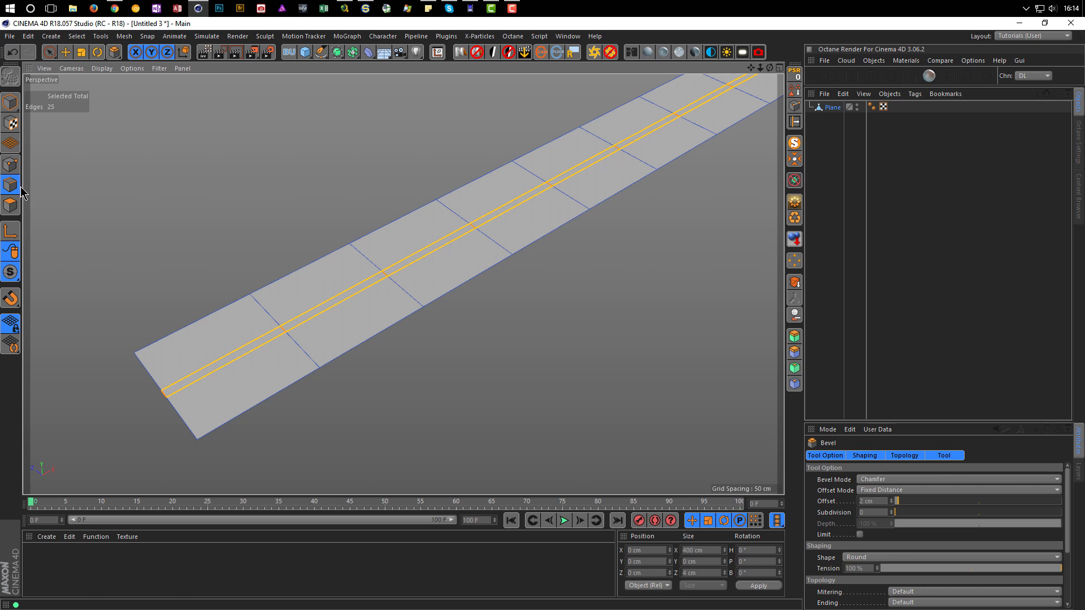
click(50, 55)
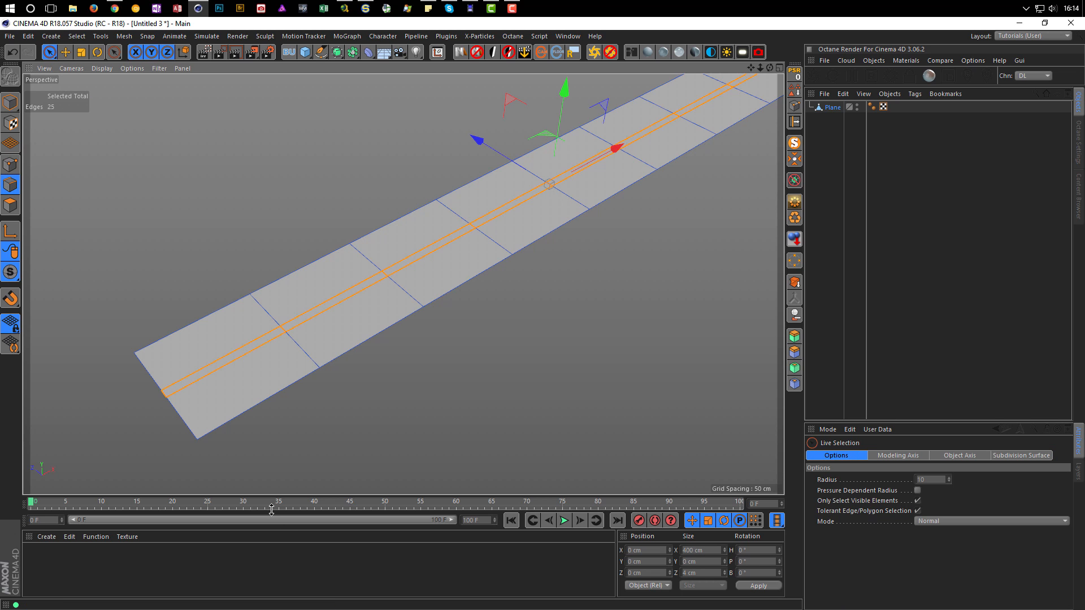
click(326, 361)
mouse_move(332, 358)
mouse_down()
mouse_move(630, 184)
mouse_move(547, 235)
mouse_up()
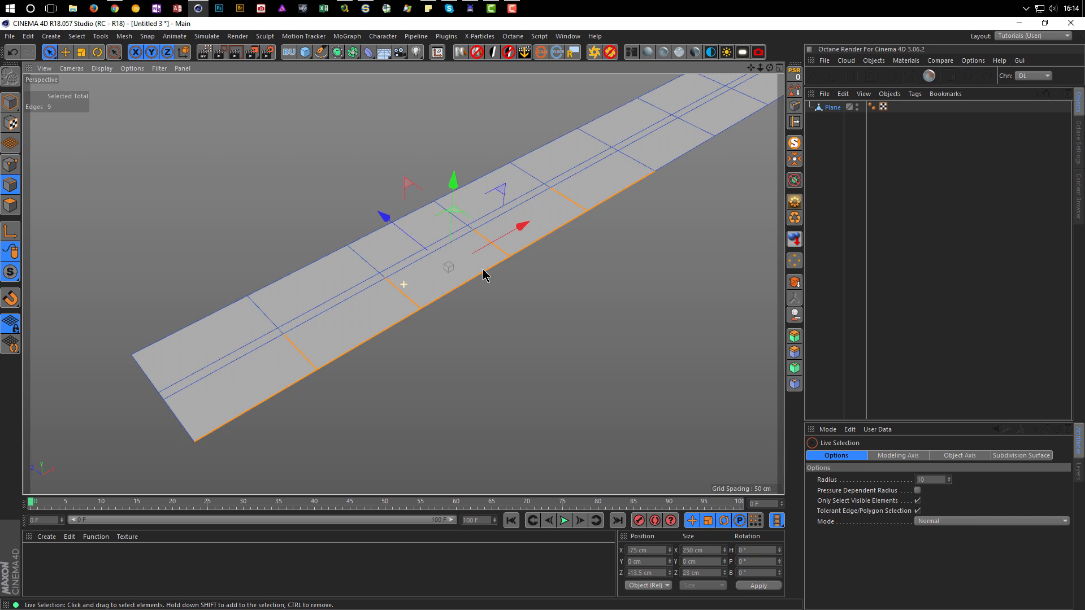
alt+middle_drag(484, 274, 373, 375)
drag(450, 313, 601, 213)
shift+drag(535, 180, 123, 397)
alt+middle_drag(128, 395, 390, 244)
shift+drag(316, 272, 283, 294)
alt+right_drag(318, 294, 282, 313)
mouse_move(282, 313)
alt+middle_down()
mouse_move(238, 348)
mouse_move(242, 370)
alt+middle_up()
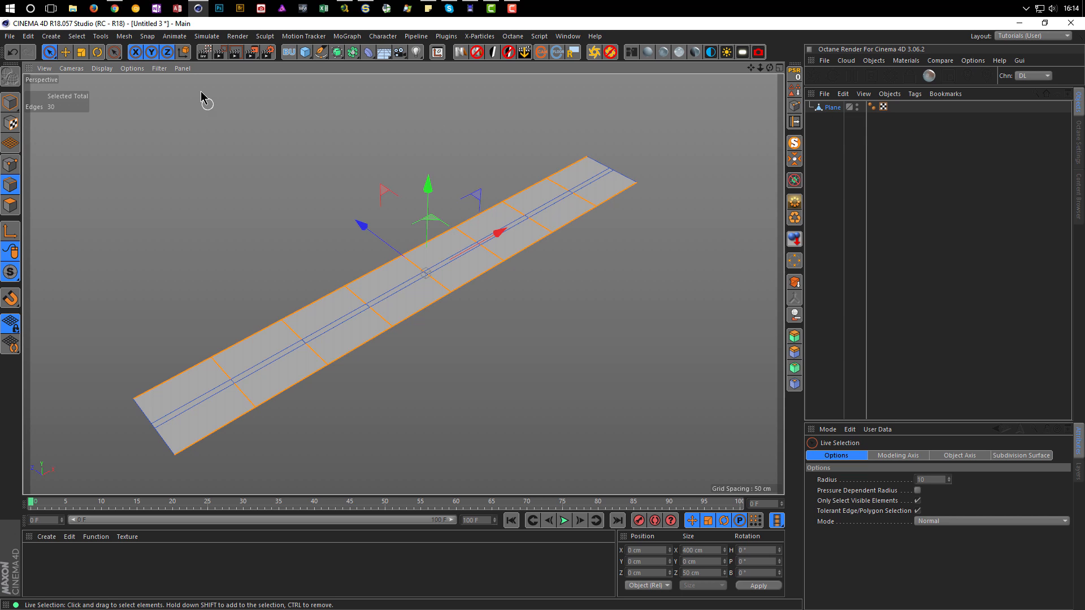
click(101, 38)
mouse_move(130, 69)
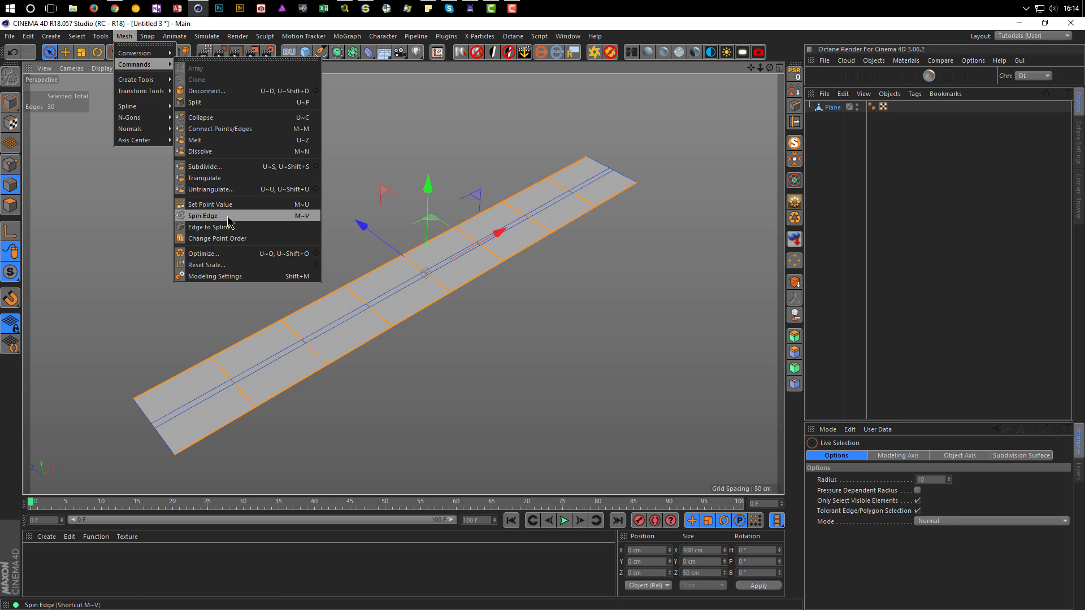
click(692, 35)
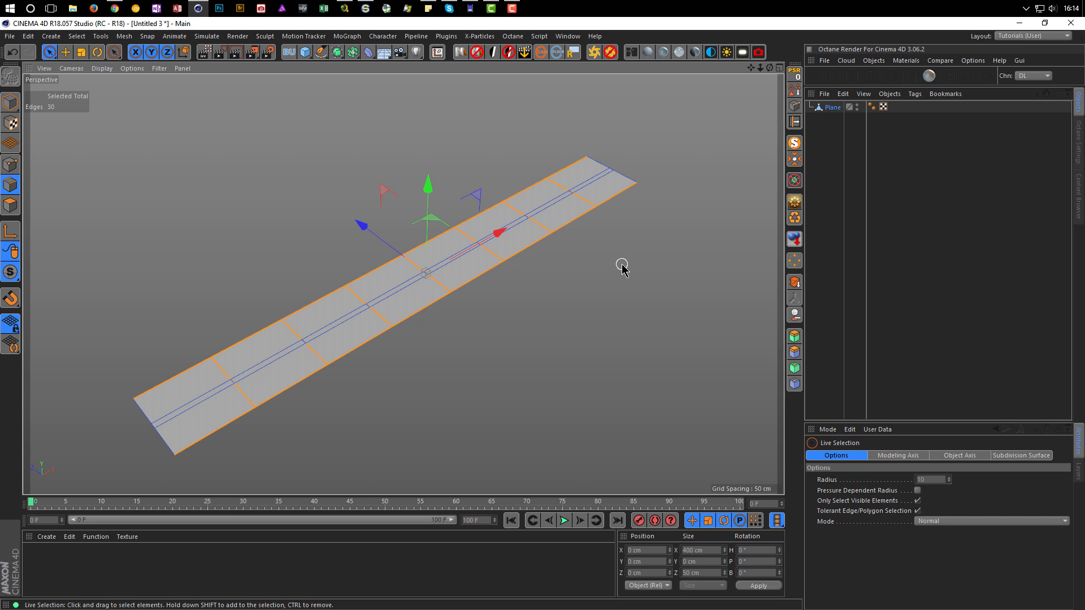
key(shift+c)
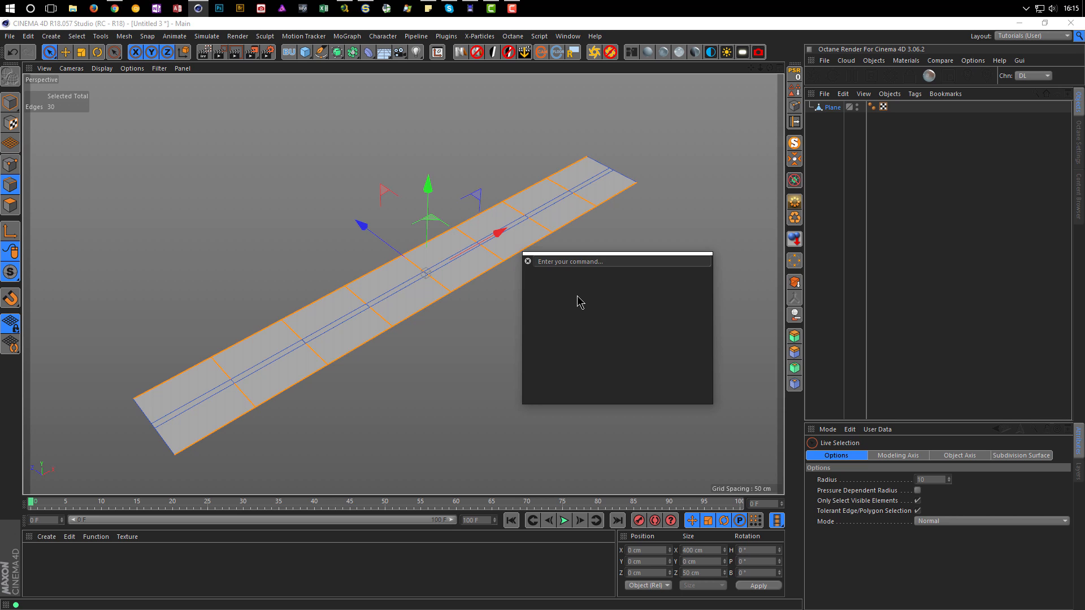
text(edge to spl)
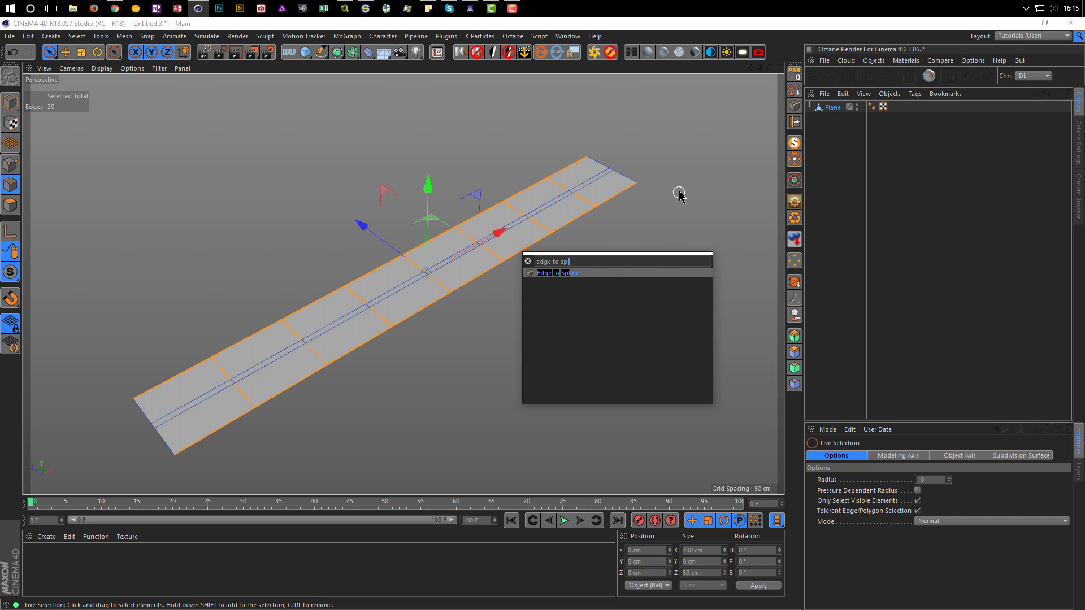
key(Escape)
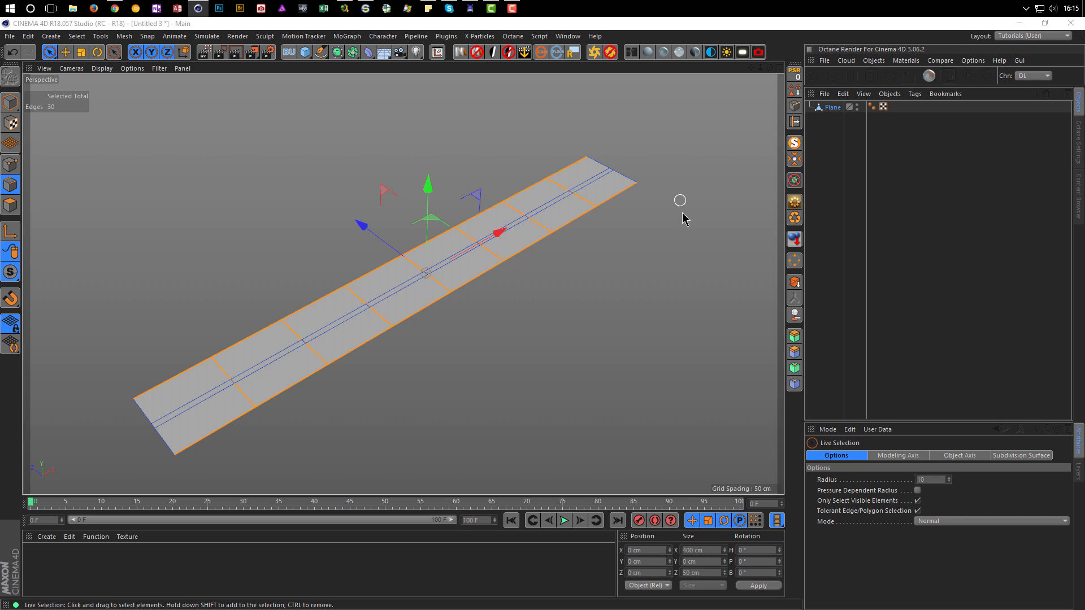
Convert the selected edges into a standalone spline with Edge to Spline and hide the plane
click(795, 121)
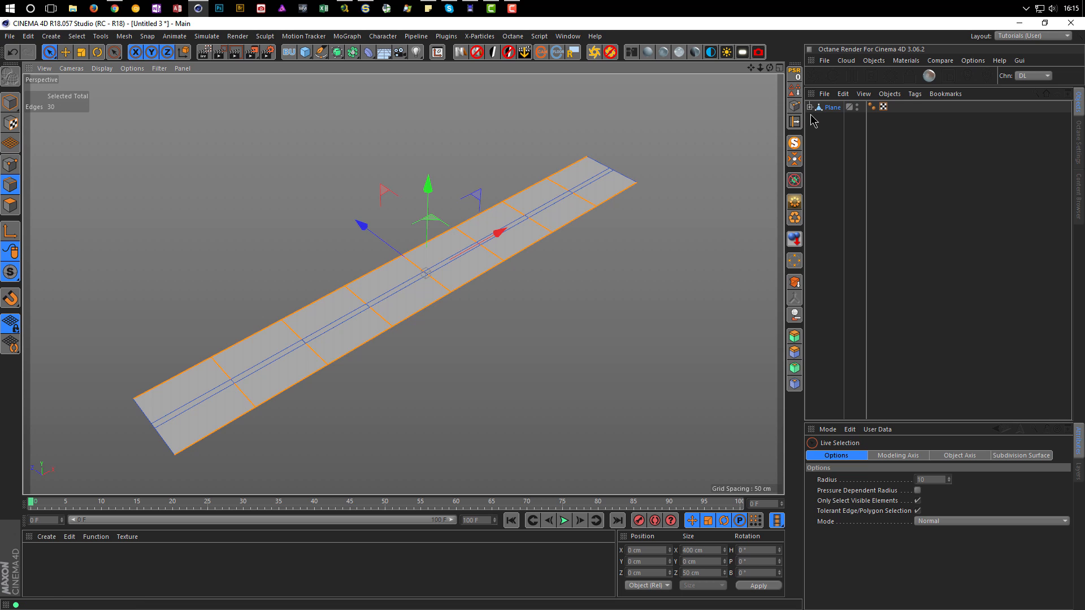
click(843, 119)
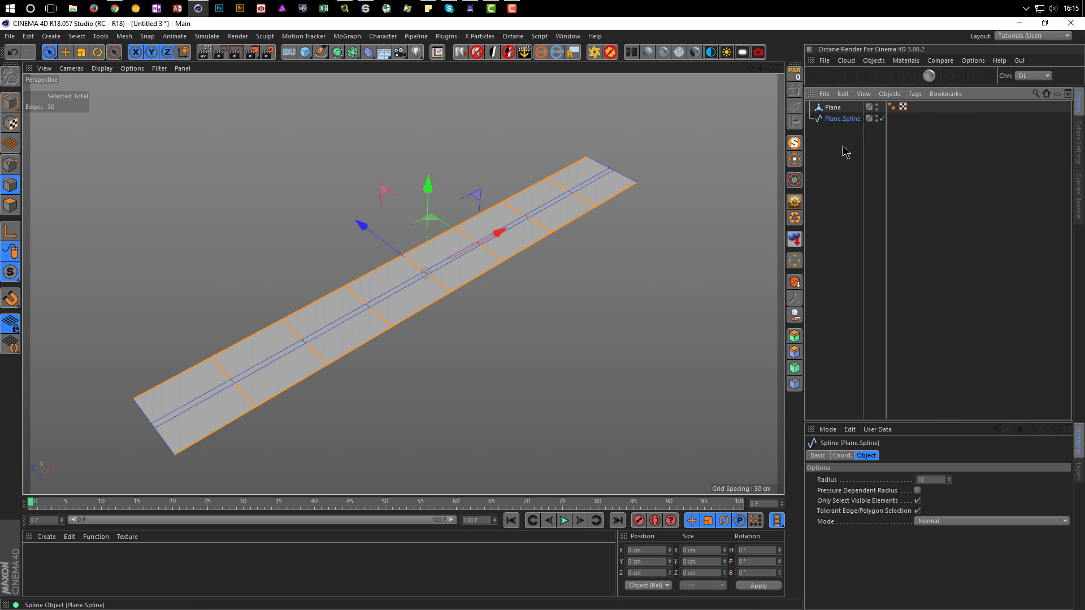
click(877, 106)
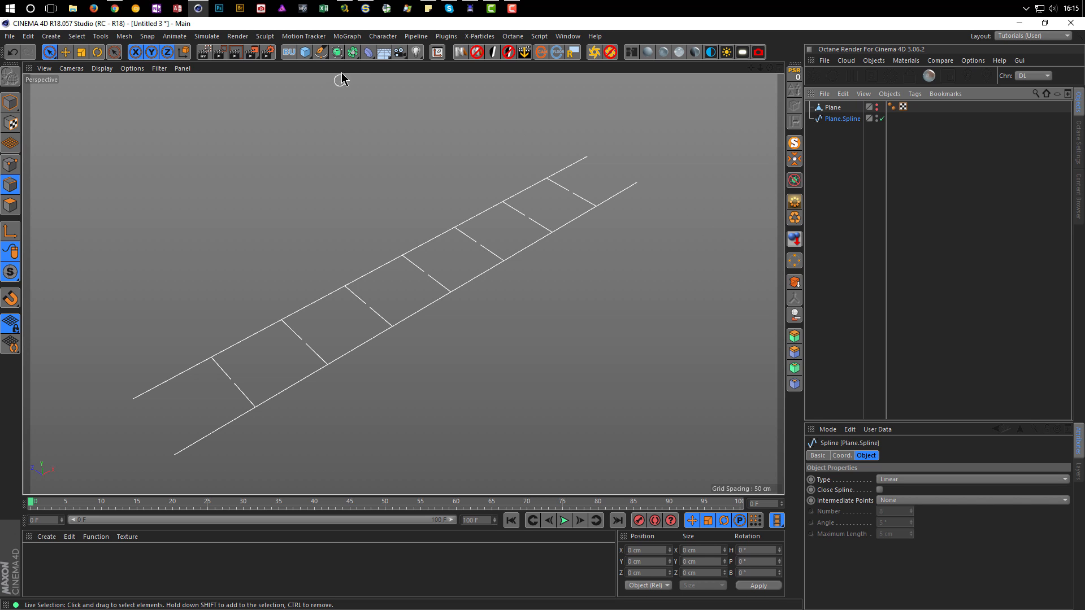
Add a Metaball with the spline as its child and set its editor and render subdivision to 2 cm
click(351, 53)
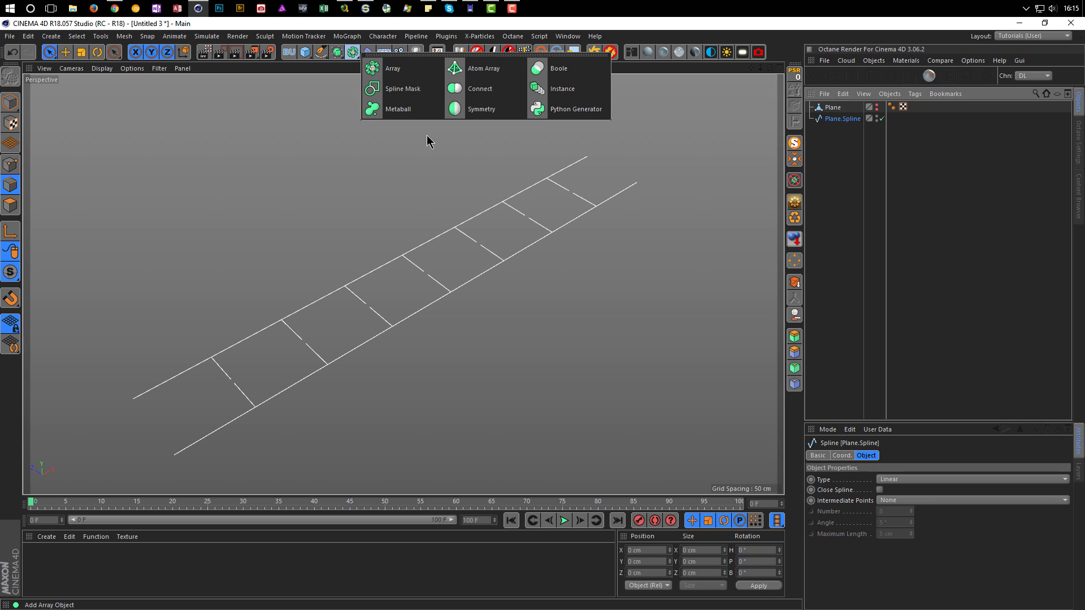
click(393, 110)
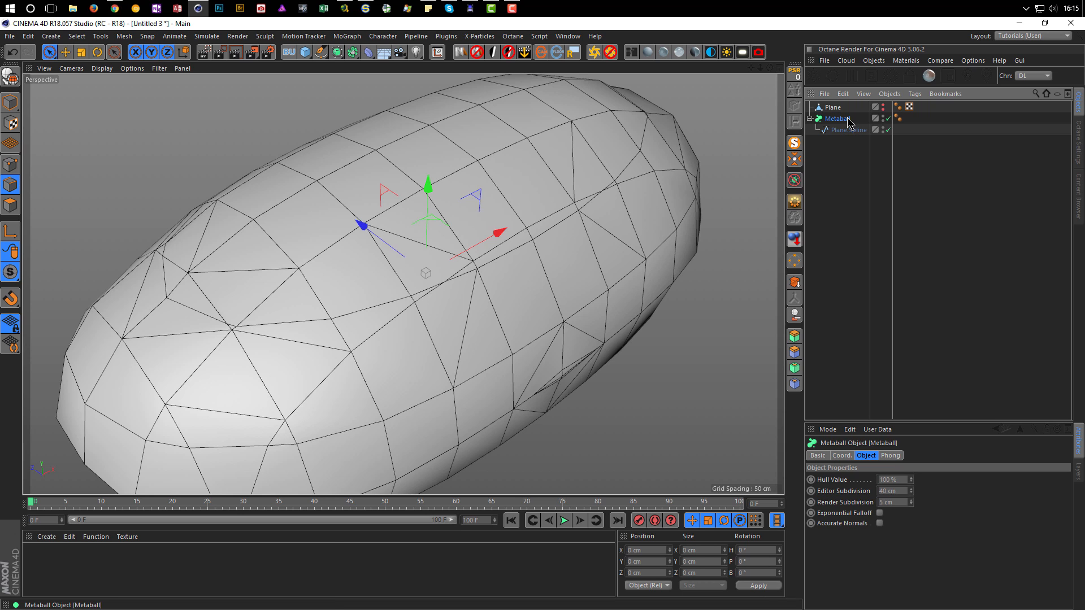
click(899, 119)
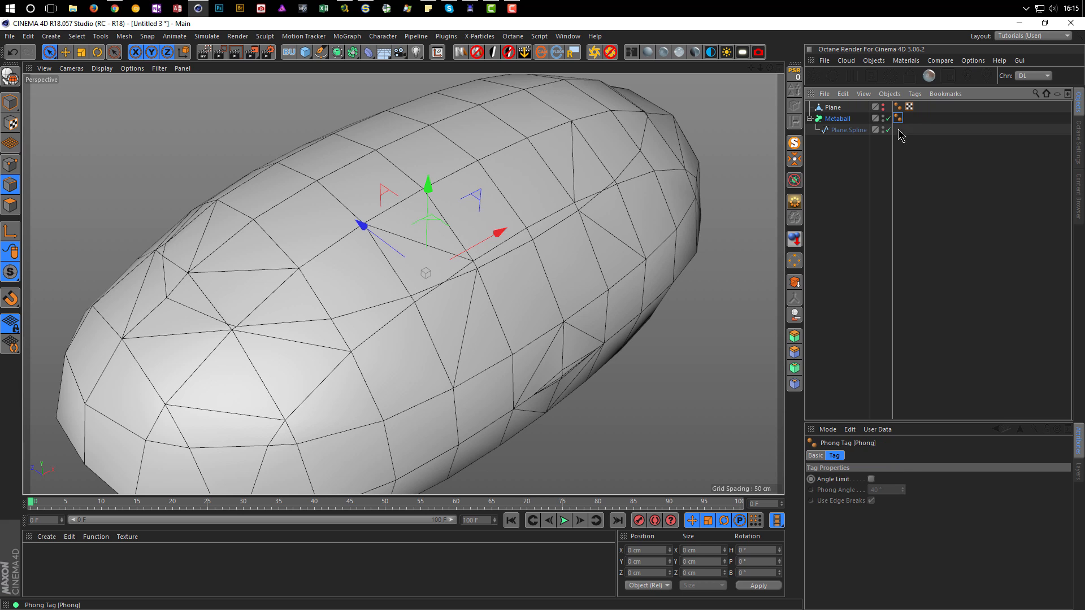
click(836, 120)
click(902, 491)
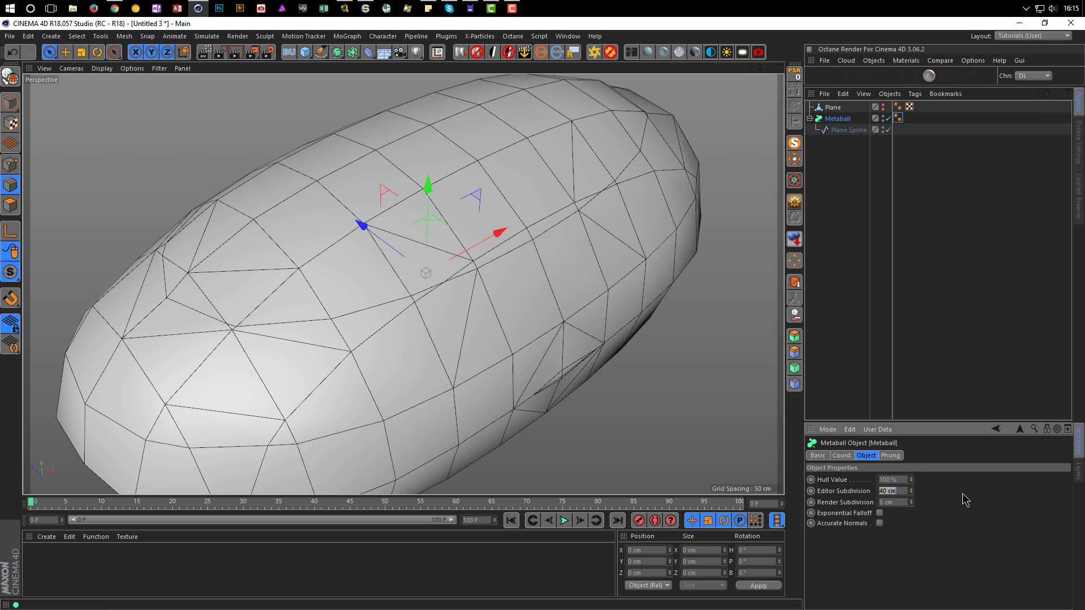
key(Return)
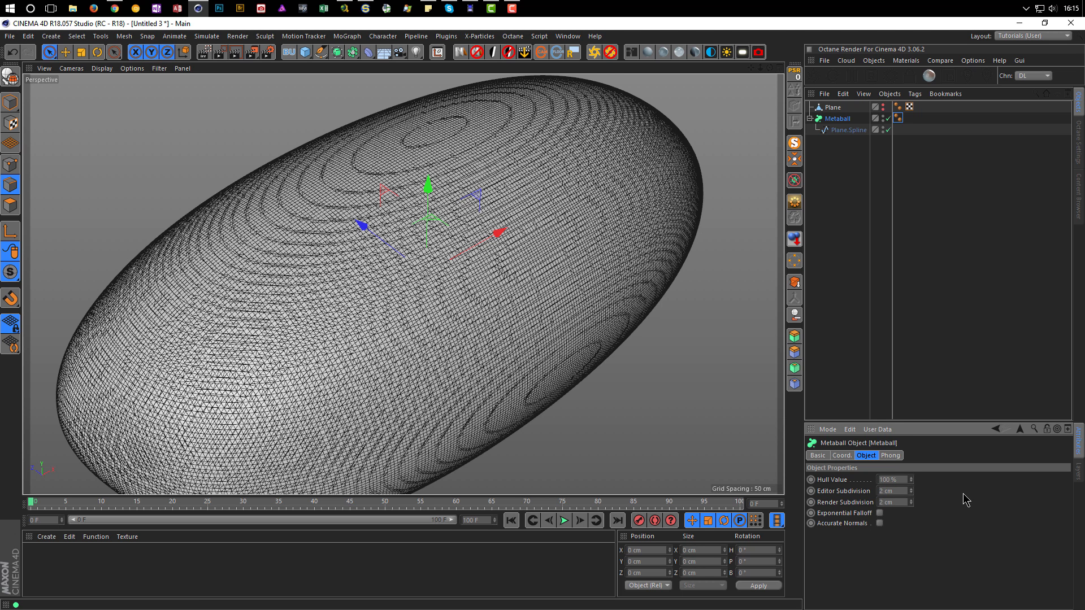
Add a Metaball tag to the spline with a radius of 3 cm and the Line type
click(847, 131)
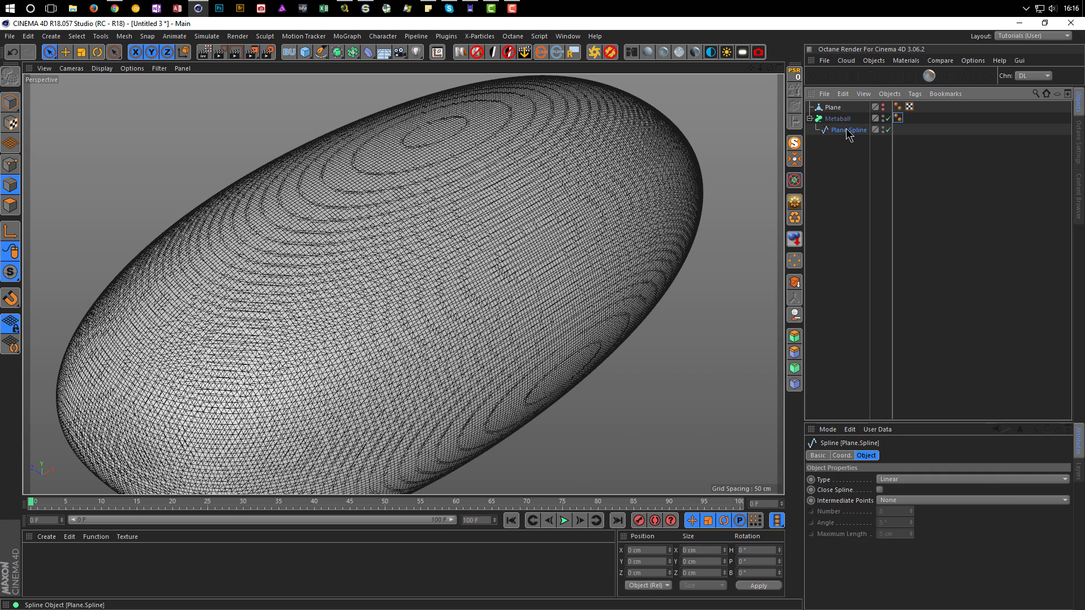
right_click(847, 131)
mouse_move(909, 126)
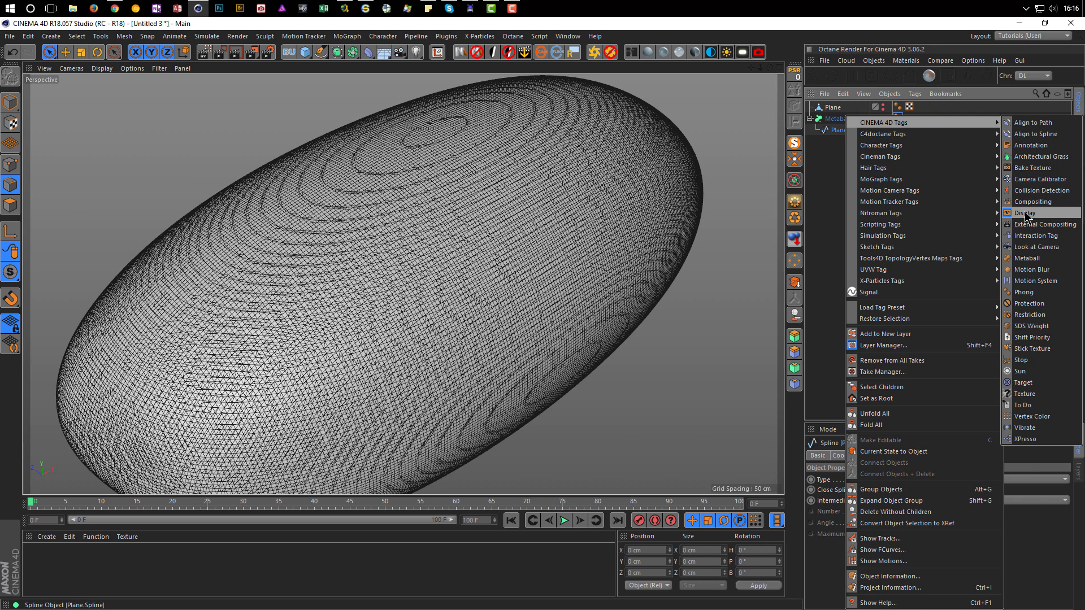
click(1025, 259)
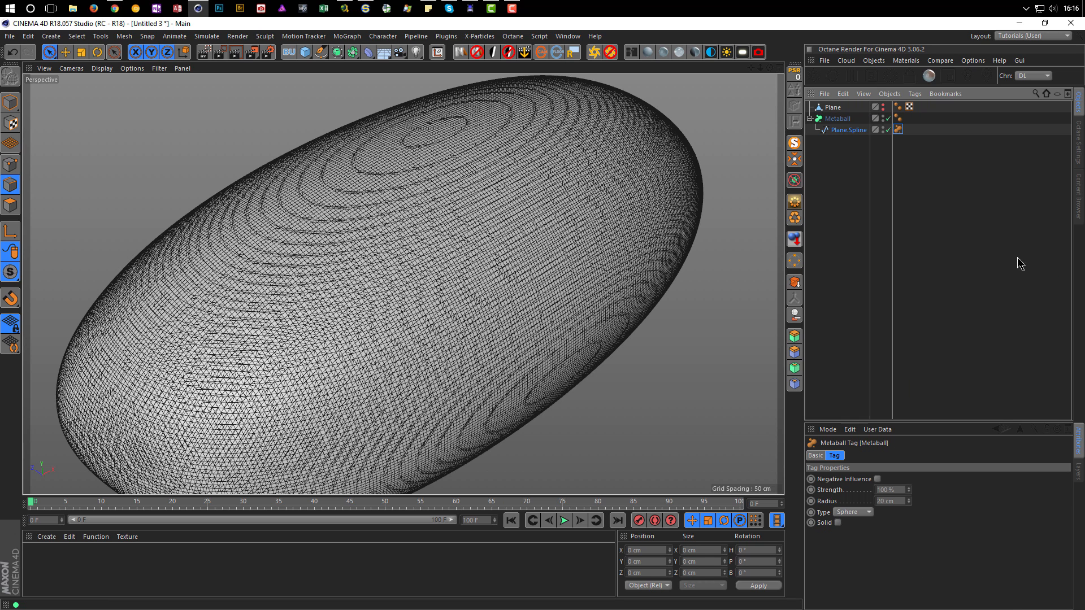
click(899, 501)
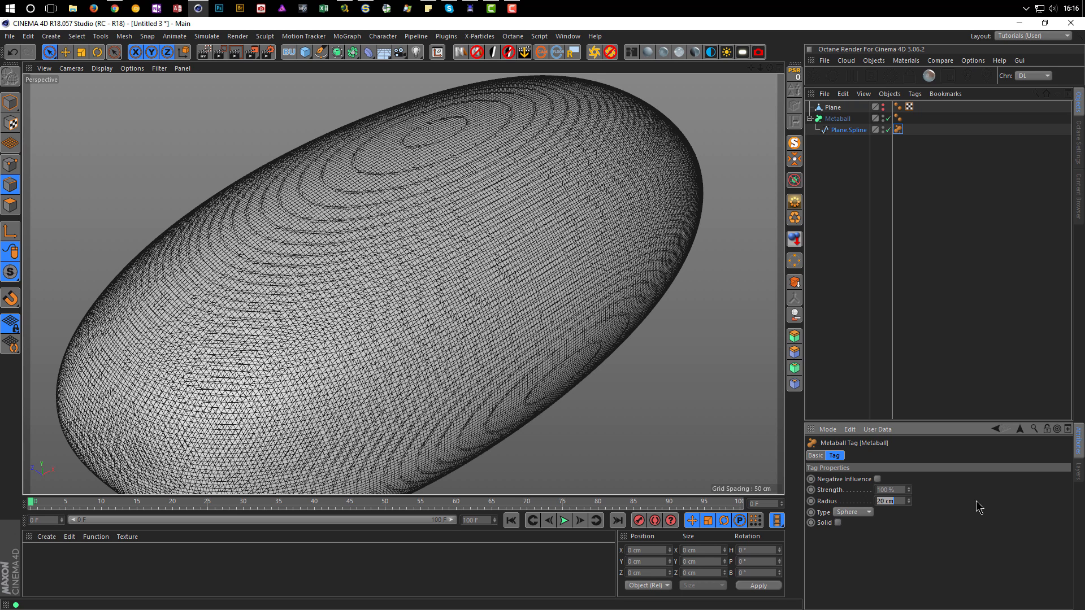
text(3)
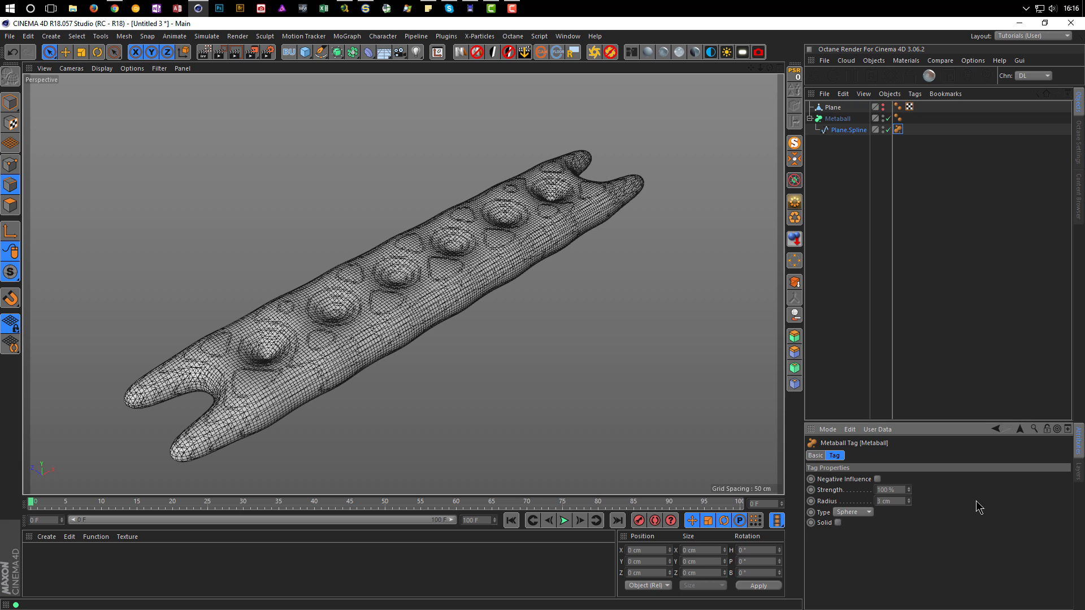
click(868, 514)
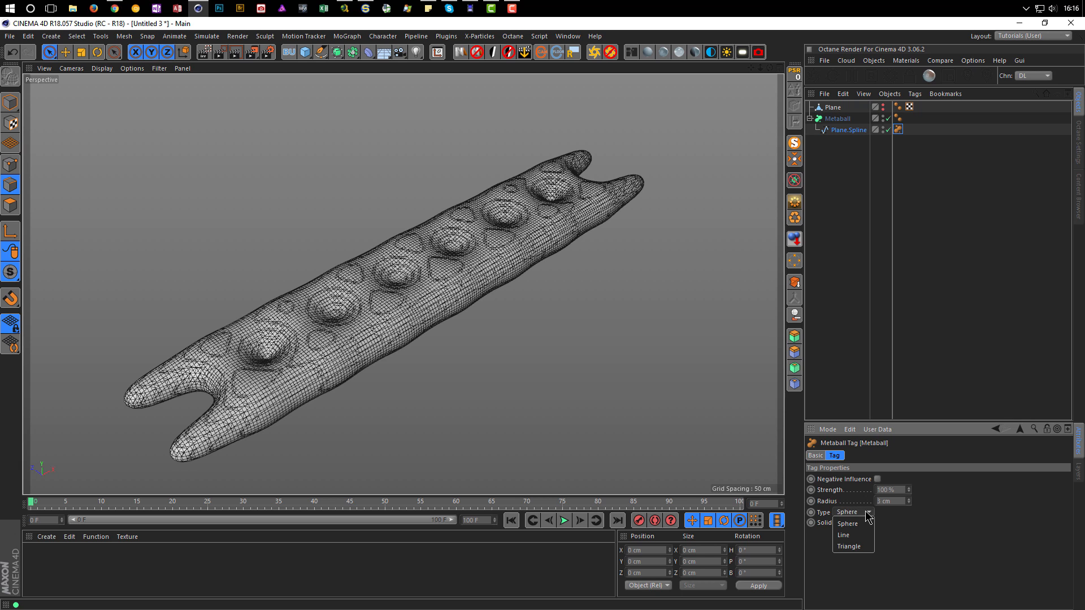
click(856, 537)
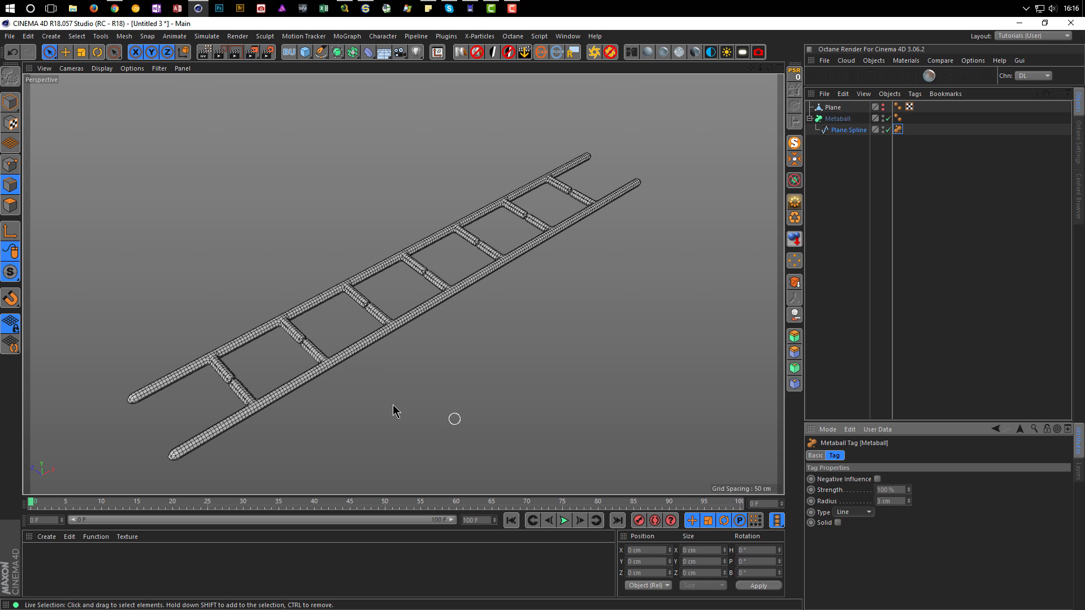
Examine the ladder-shaped metaball mesh and the middle joints of its rungs from several angles
scroll(322, 351, up, 4)
mouse_move(337, 339)
alt+mouse_down()
mouse_move(337, 359)
mouse_move(338, 346)
alt+mouse_up()
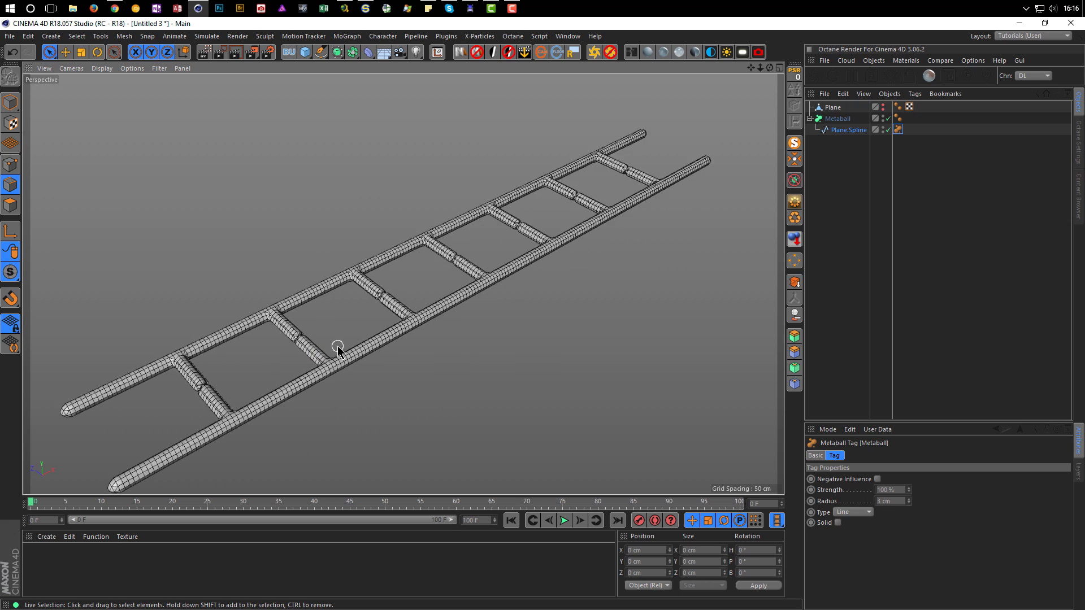
scroll(322, 357, down, 2)
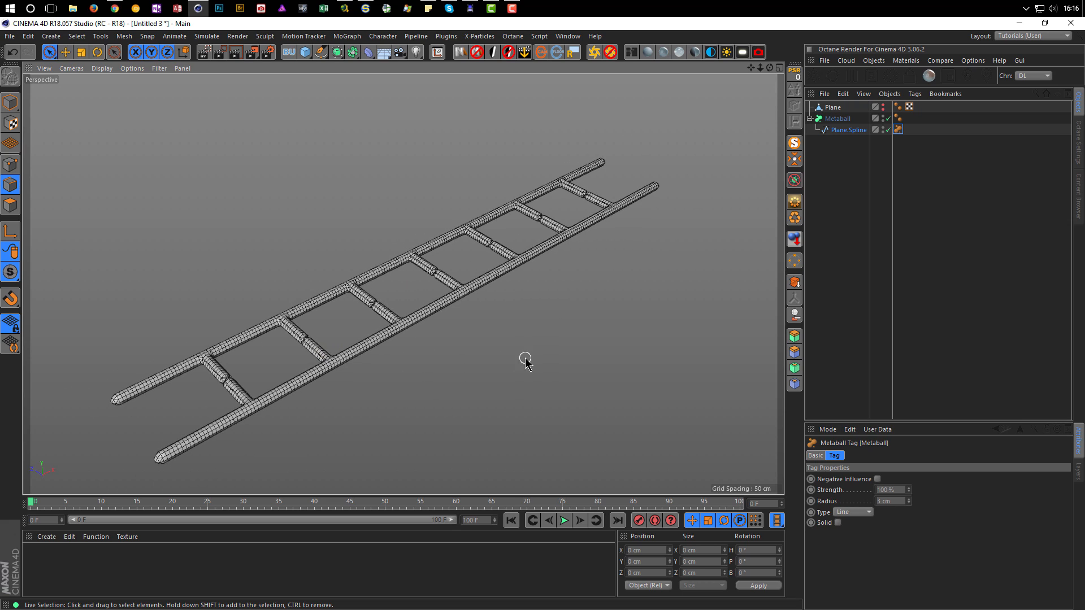
scroll(488, 243, up, 3)
alt+drag(523, 267, 500, 262)
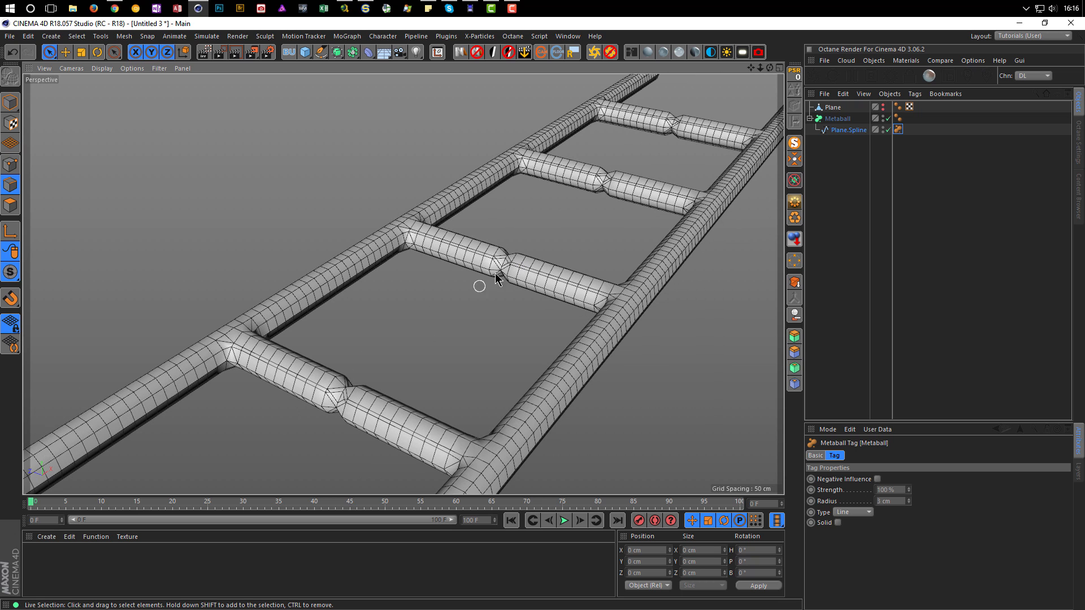
alt+right_drag(520, 255, 415, 333)
alt+drag(415, 333, 443, 322)
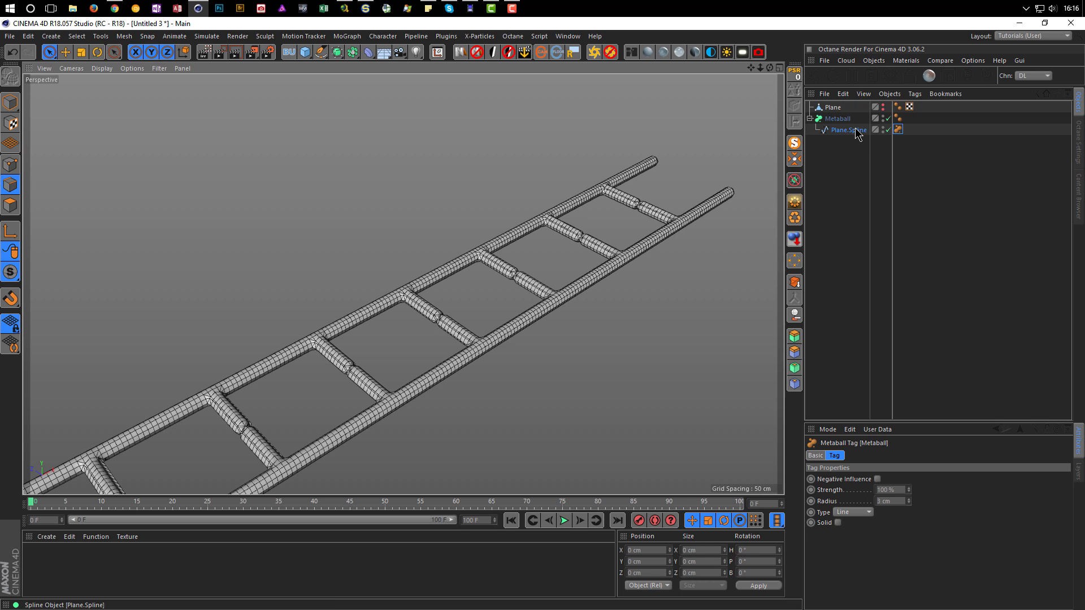
Disable the Metaball generator and frame the whole bare spline ladder
click(888, 118)
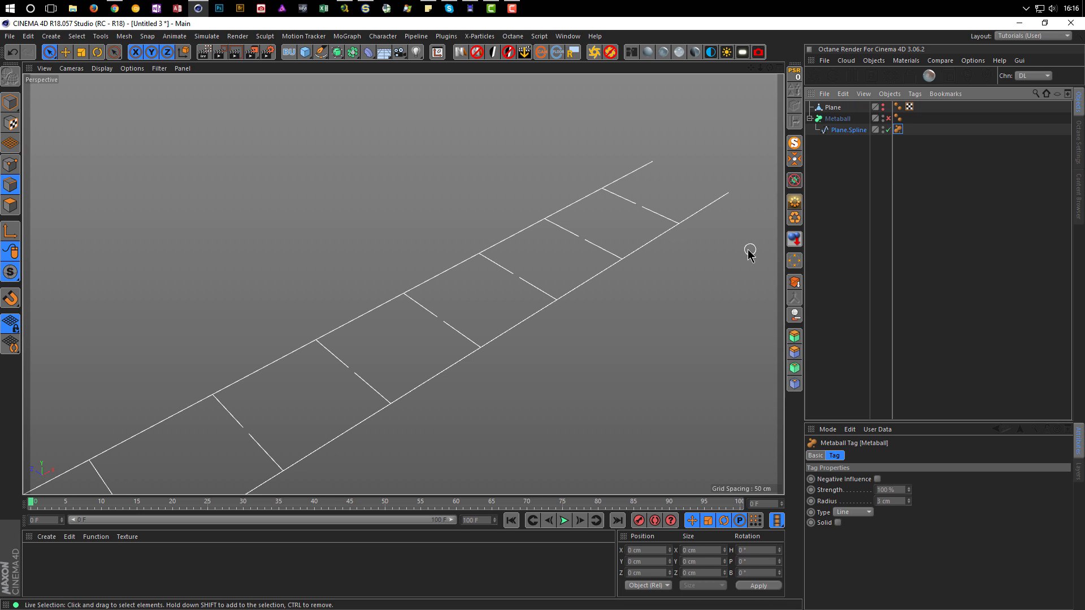
alt+right_drag(600, 220, 550, 237)
scroll(522, 243, down, 1)
alt+middle_drag(513, 244, 501, 217)
Select all the inner points along the middle gaps of the spline's rungs in the top view
click(850, 130)
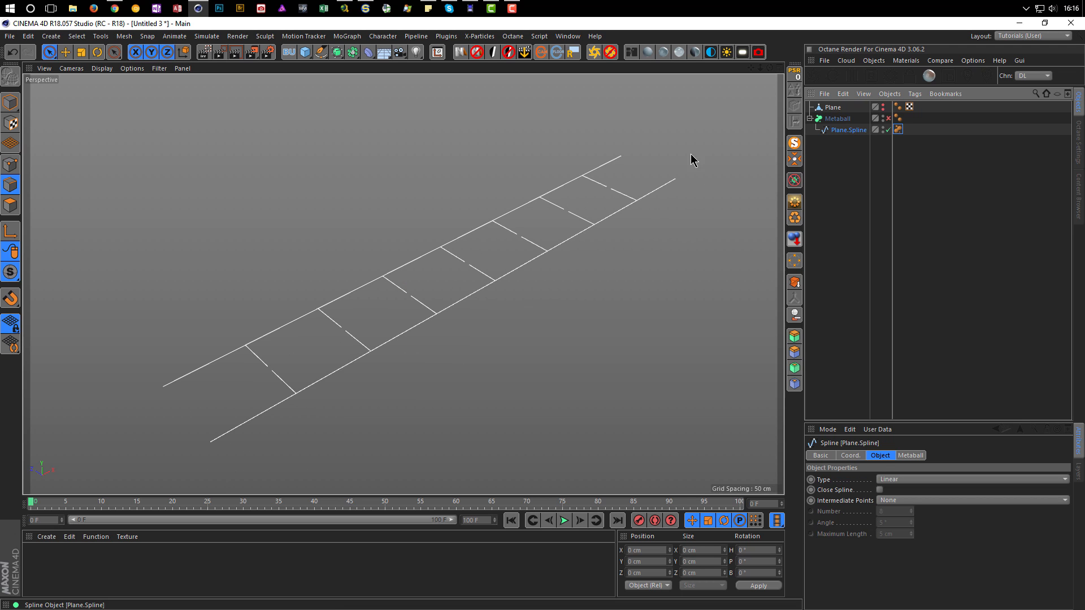
click(10, 164)
middle_click(191, 373)
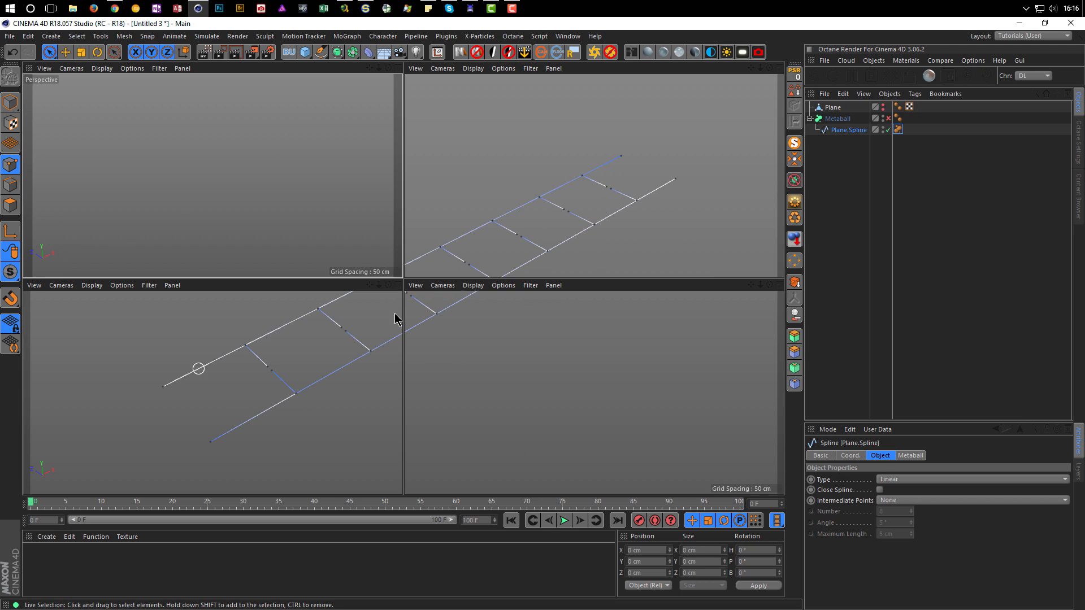
middle_click(531, 237)
scroll(433, 277, down, 4)
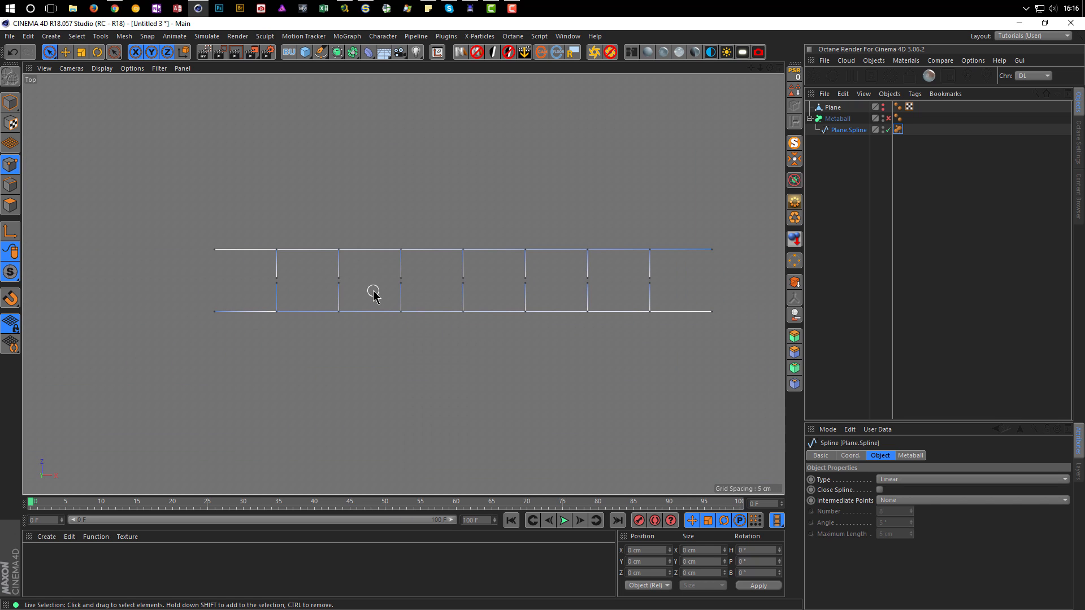
key(0)
drag(267, 263, 715, 291)
middle_click(558, 394)
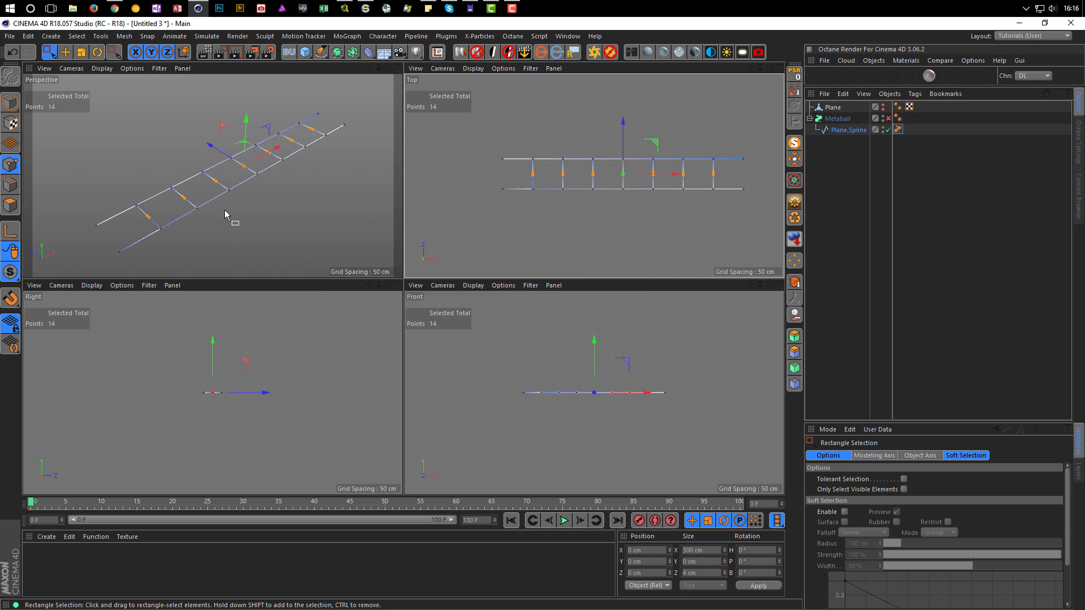
middle_click(230, 218)
Re-enable the Metaball and scale the selected rung points along Z to a gap of about 6.9 cm
click(888, 118)
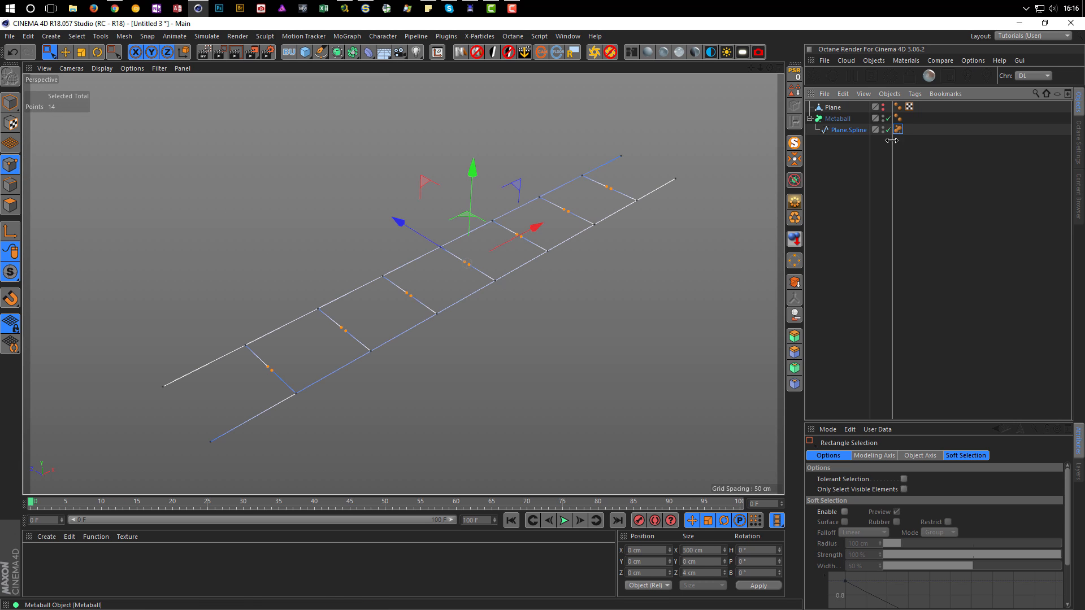
alt+right_drag(453, 264, 500, 264)
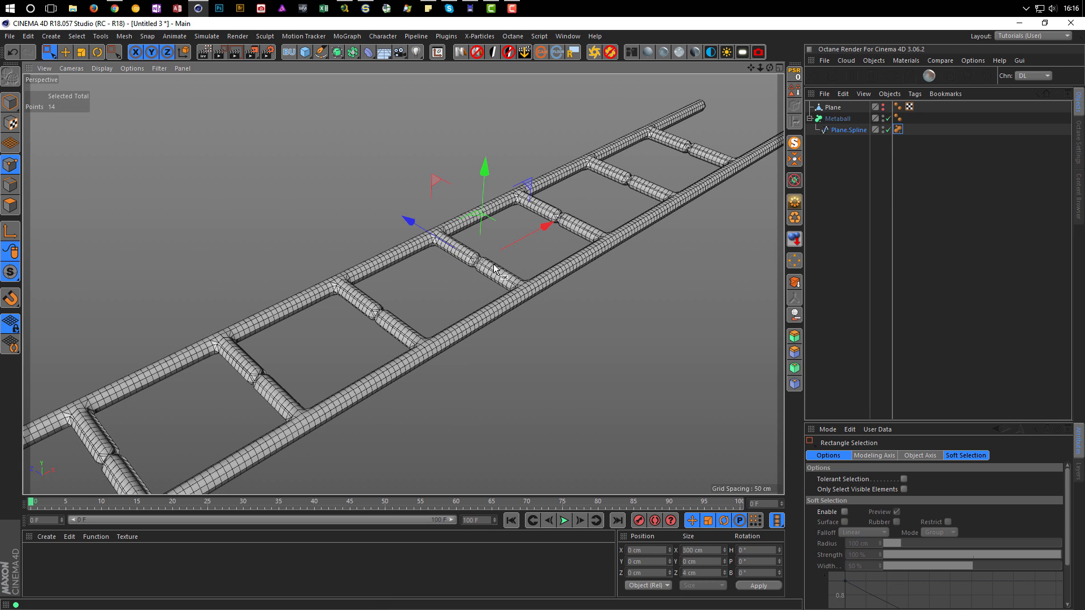
key(t)
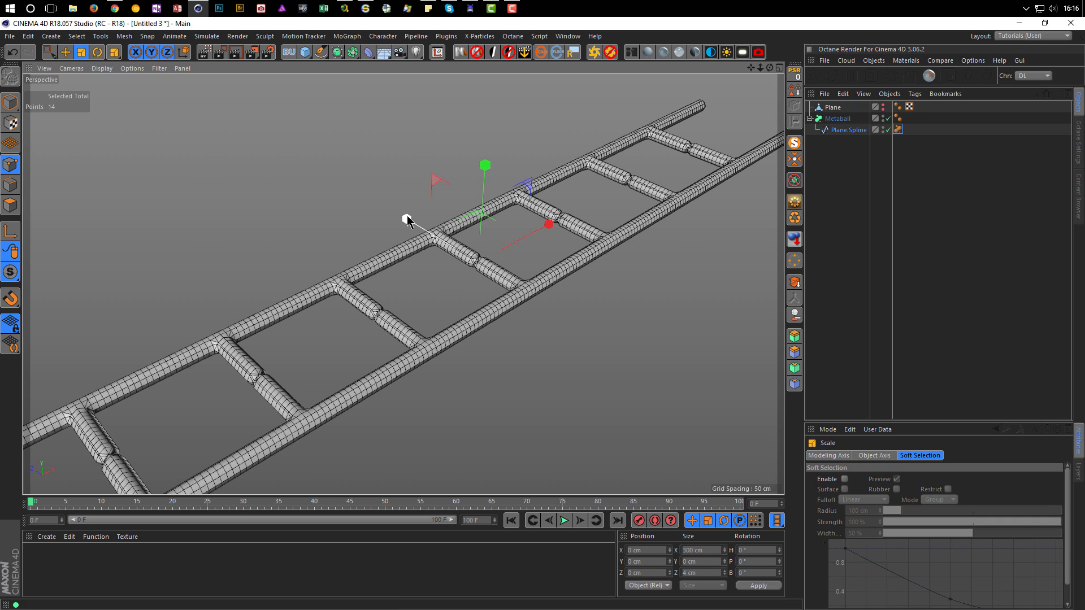
drag(407, 219, 370, 184)
mouse_move(441, 291)
alt+mouse_down()
mouse_move(423, 259)
mouse_move(388, 254)
mouse_move(440, 278)
alt+mouse_up()
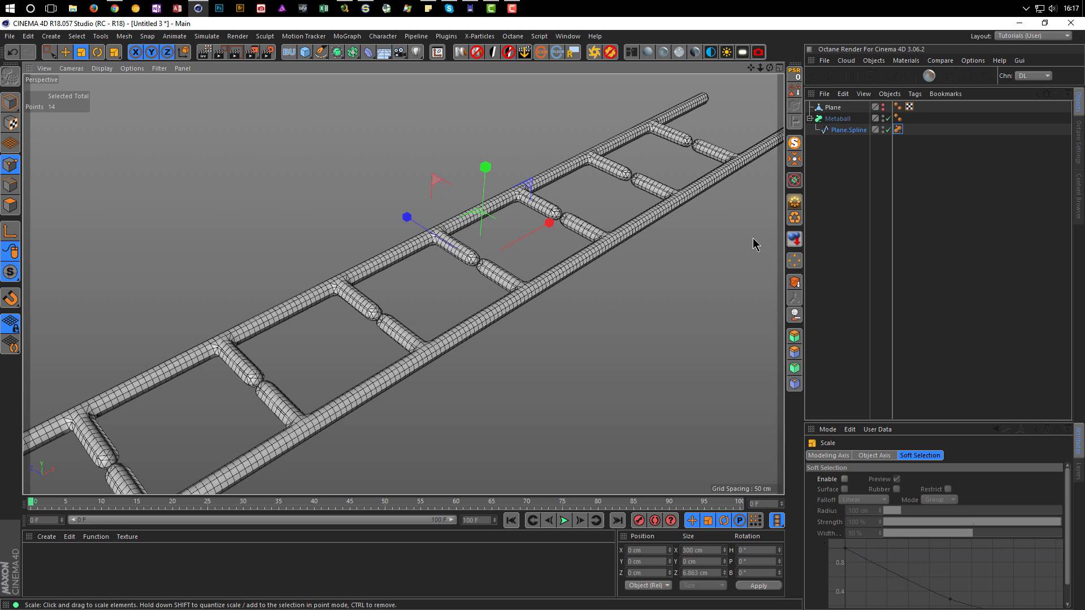
Store the selected rung points in a point selection tag named Space
click(797, 92)
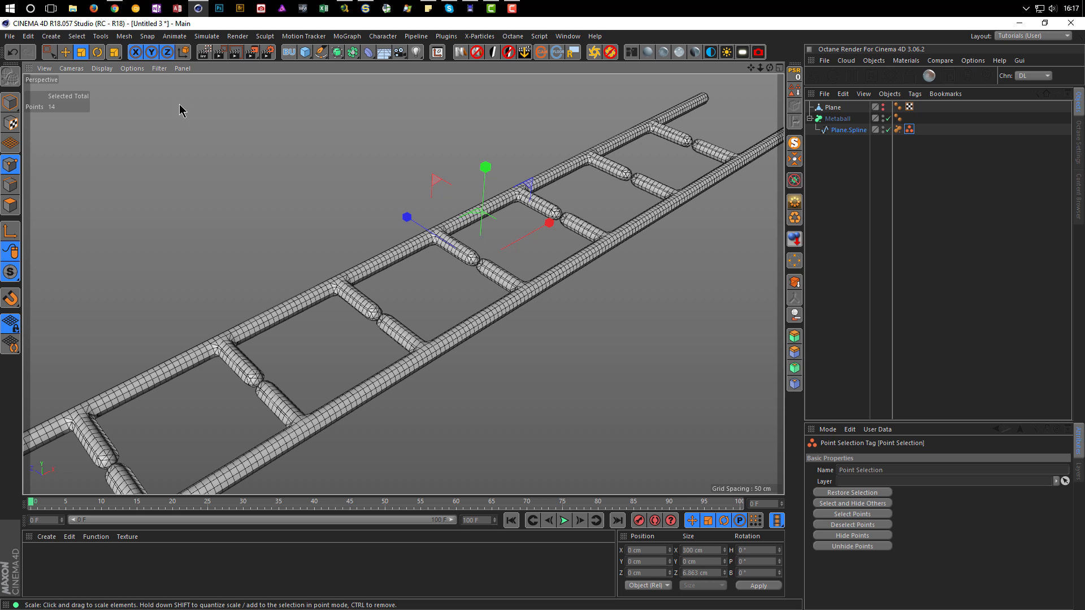
click(124, 36)
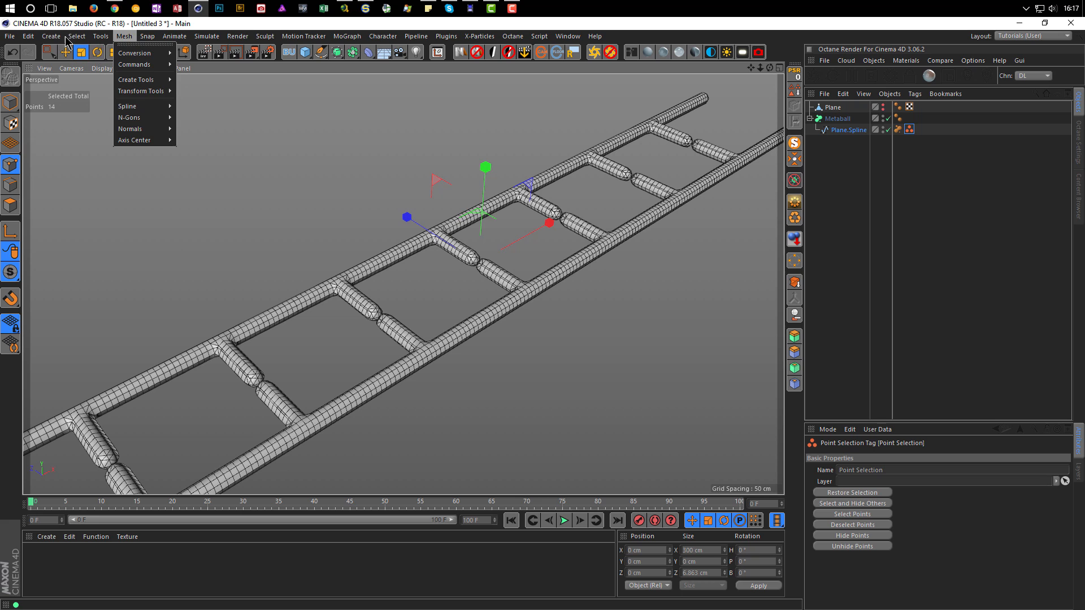
mouse_move(69, 39)
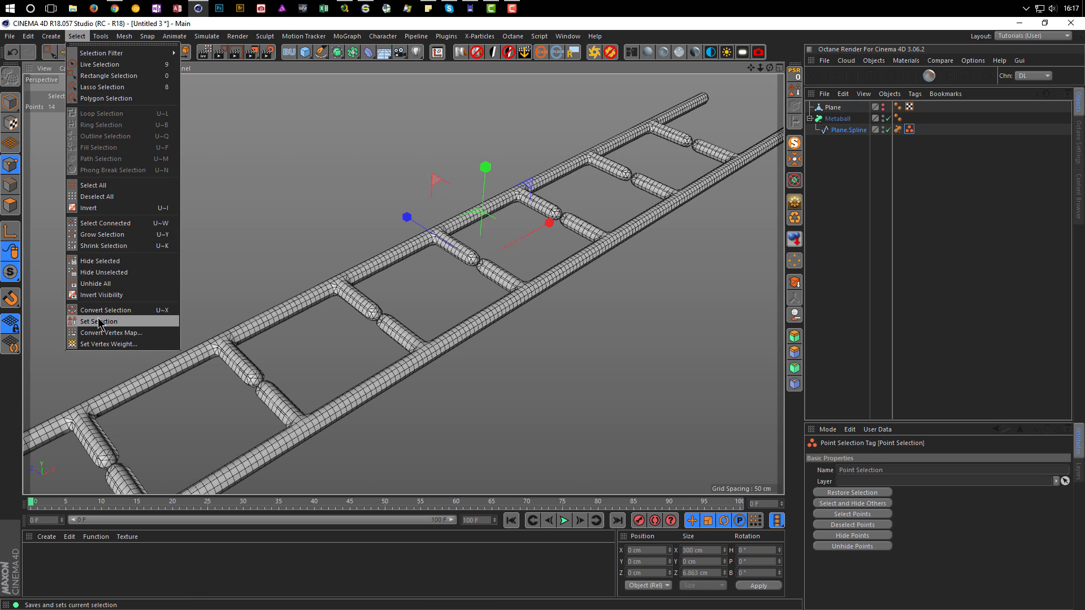
click(909, 130)
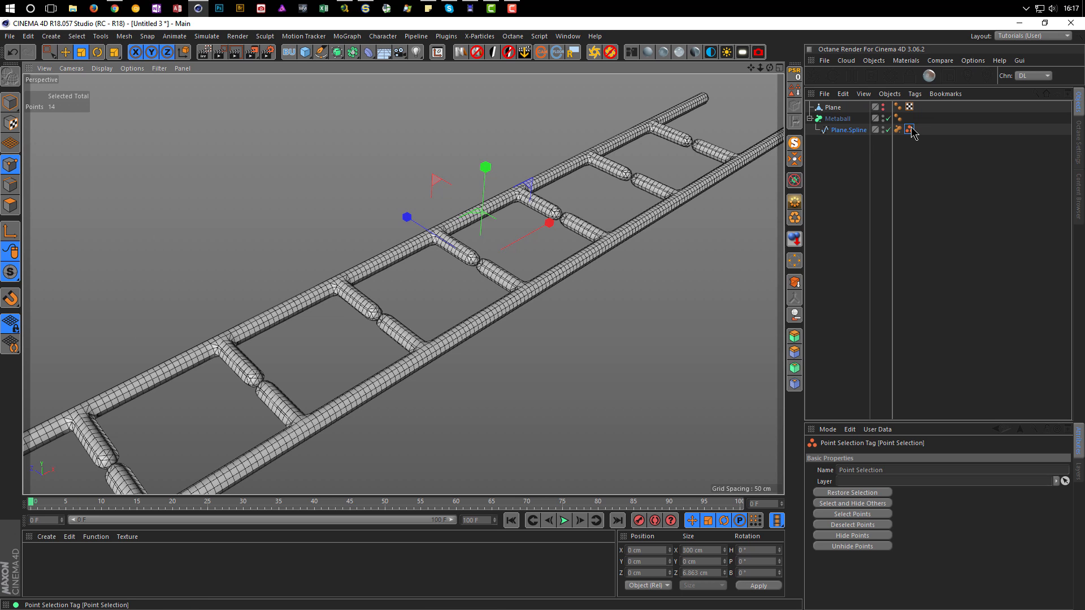
double_click(868, 470)
drag(810, 484, 811, 486)
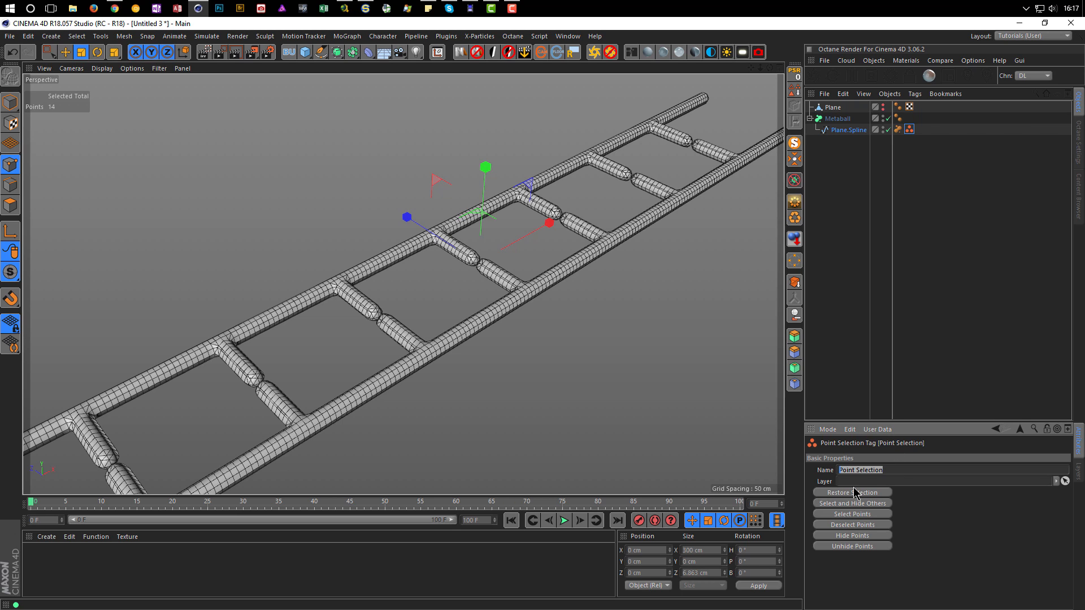
text(Space)
key(Return)
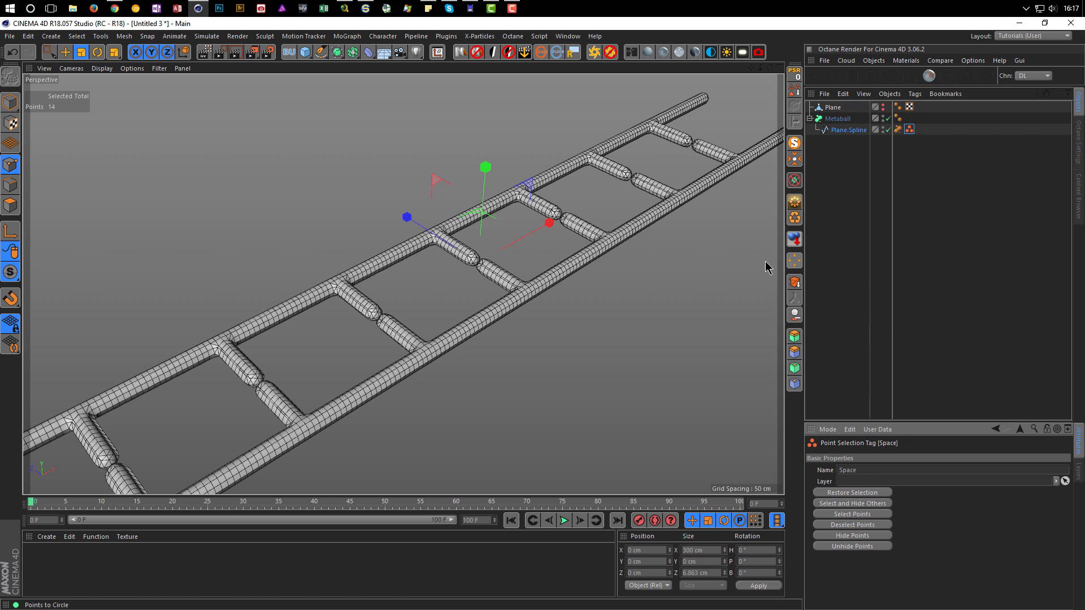
Disable the Metaball and invert the point selection to pick the spline's outer and corner points
click(888, 119)
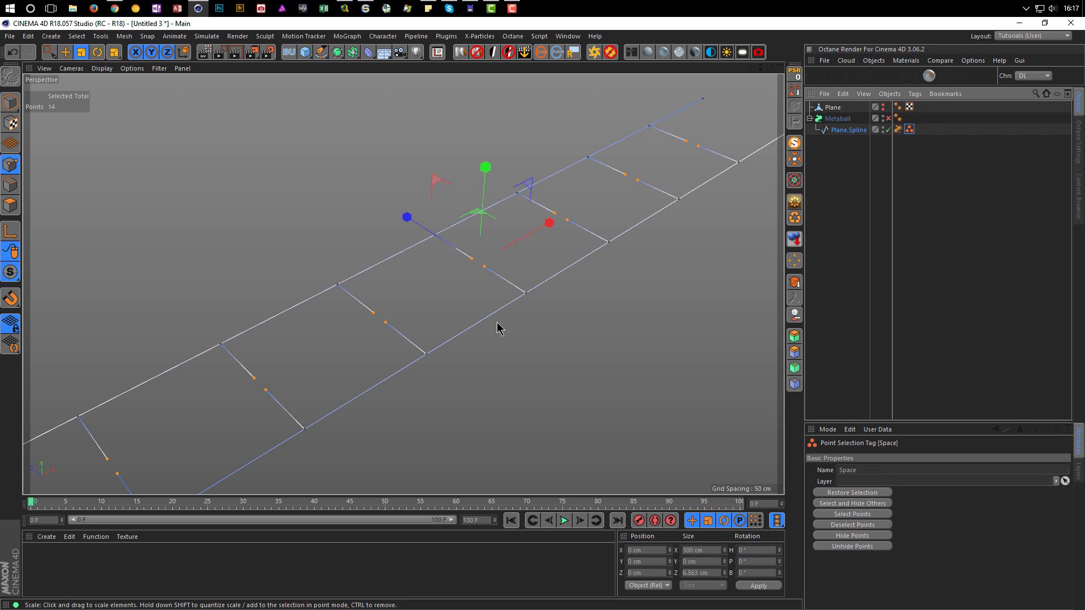
scroll(418, 346, down, 5)
alt+middle_drag(409, 353, 351, 337)
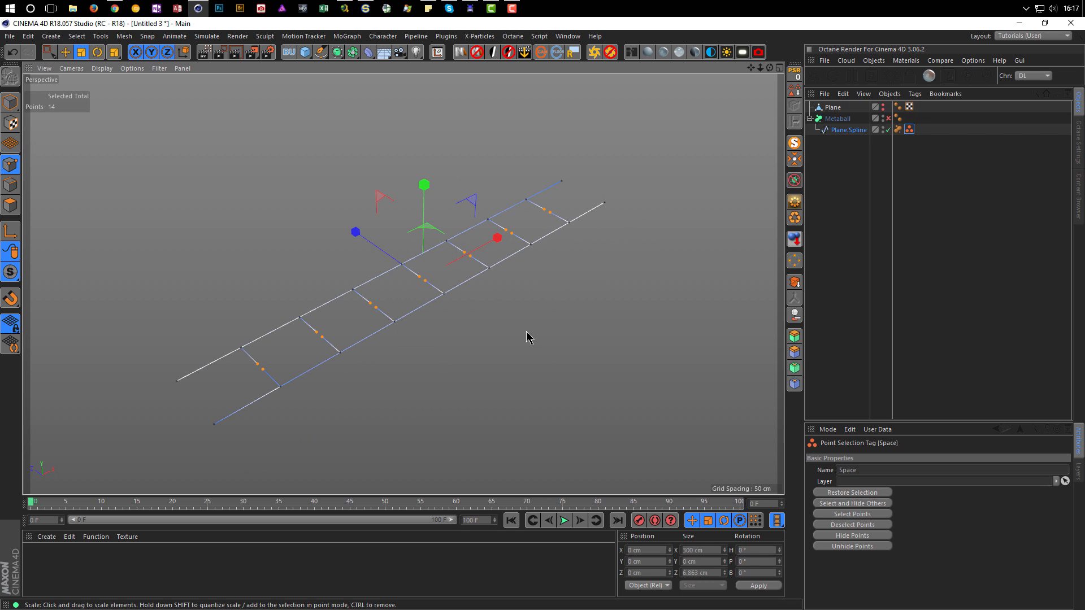
key(u)
key(i)
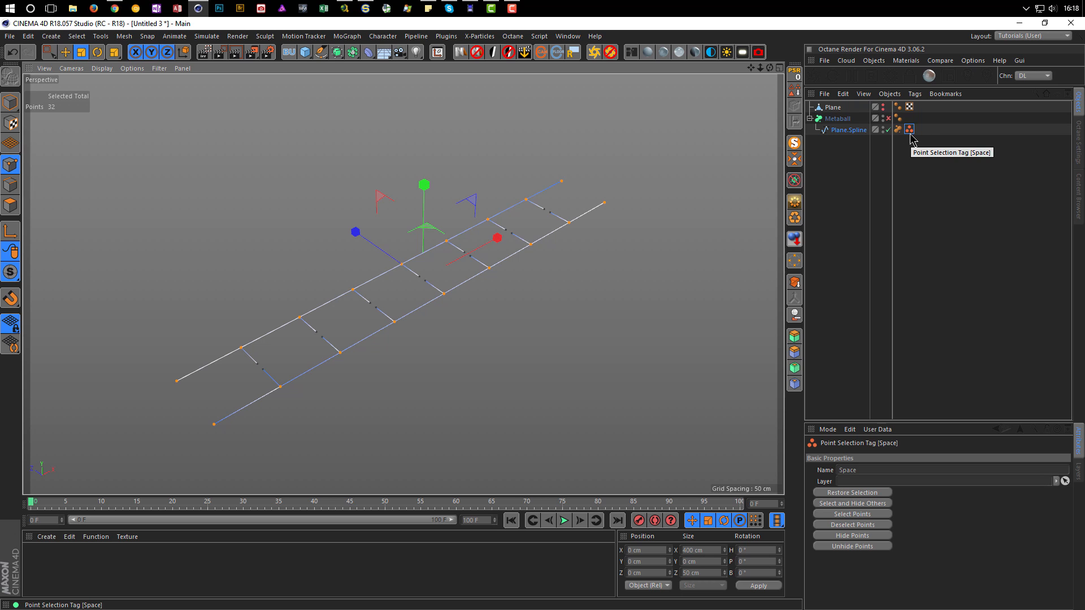
Store the inverted point selection of the spline in a second selection tag named Cloner
click(851, 187)
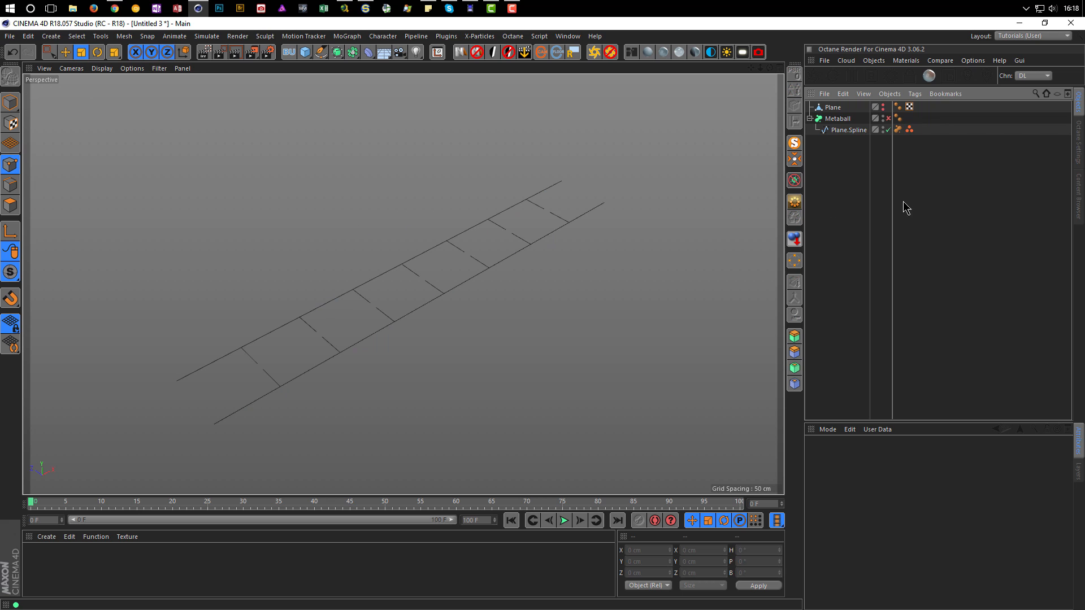
click(853, 133)
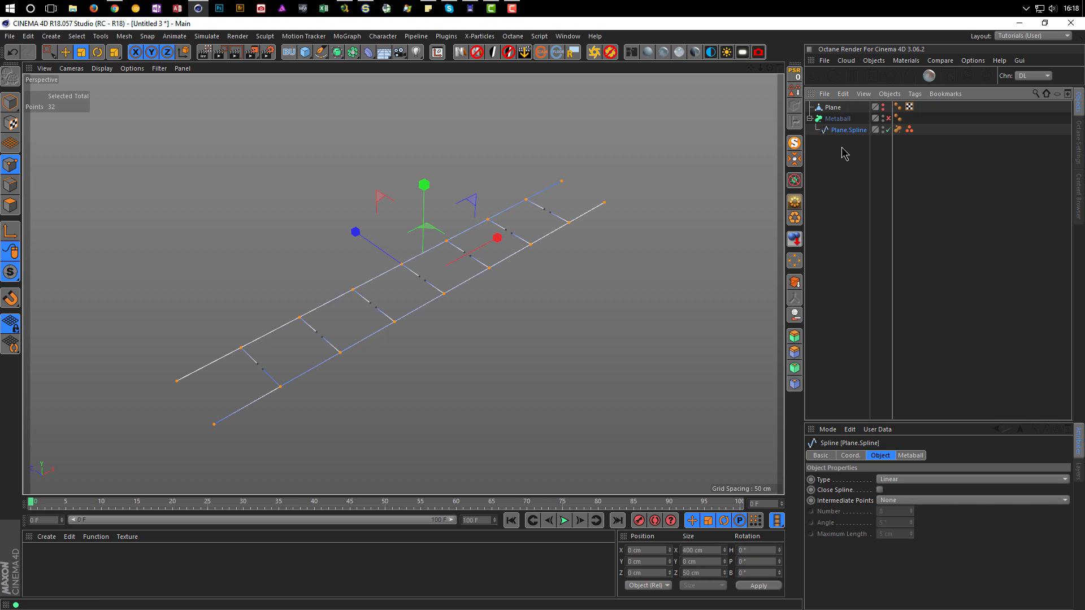
click(796, 93)
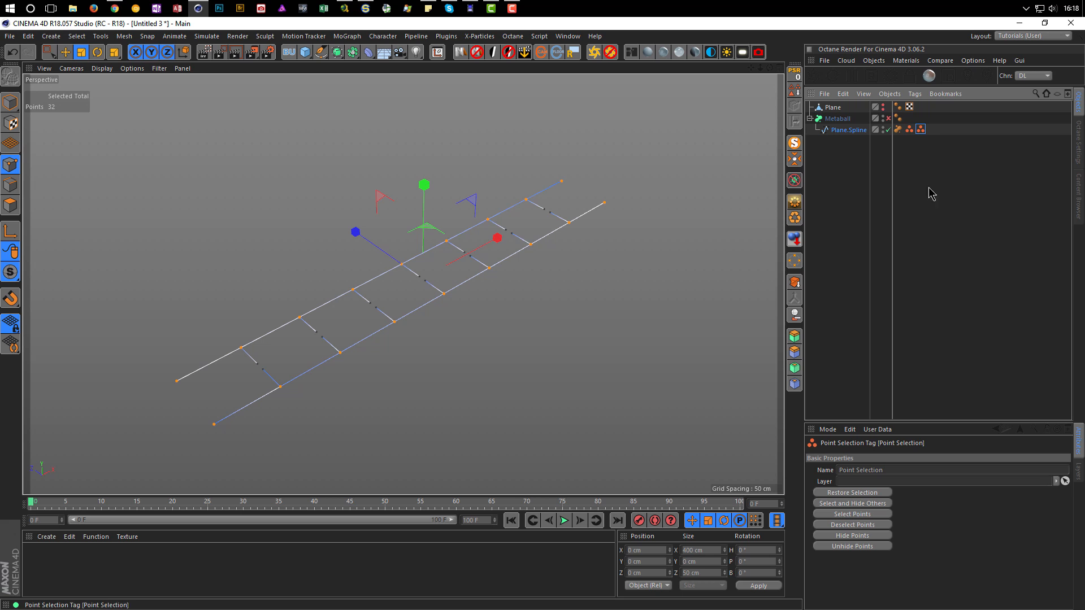
click(904, 469)
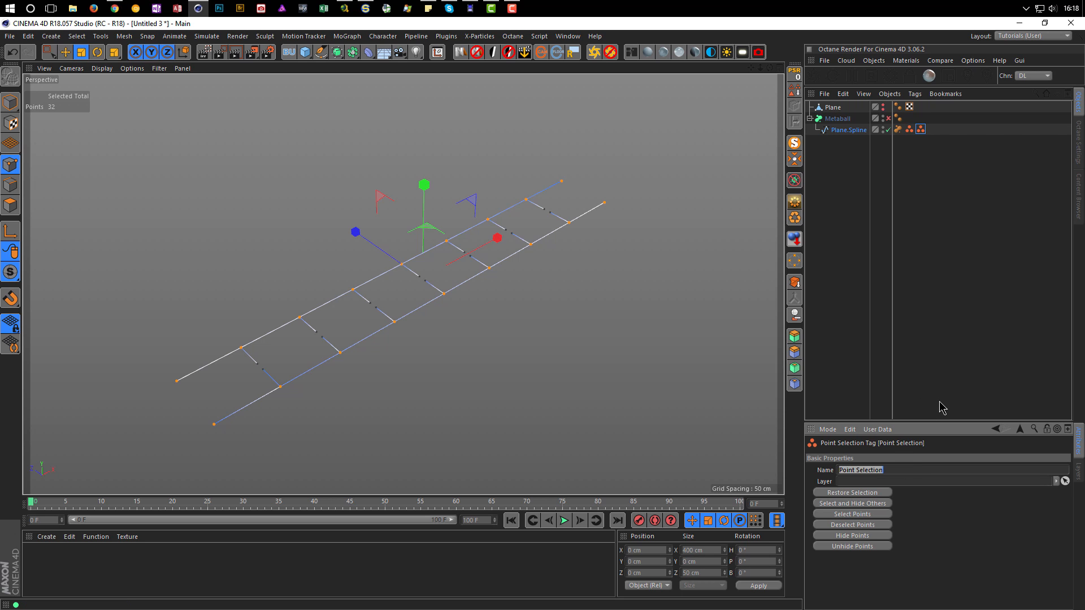
text(Cloner)
key(Return)
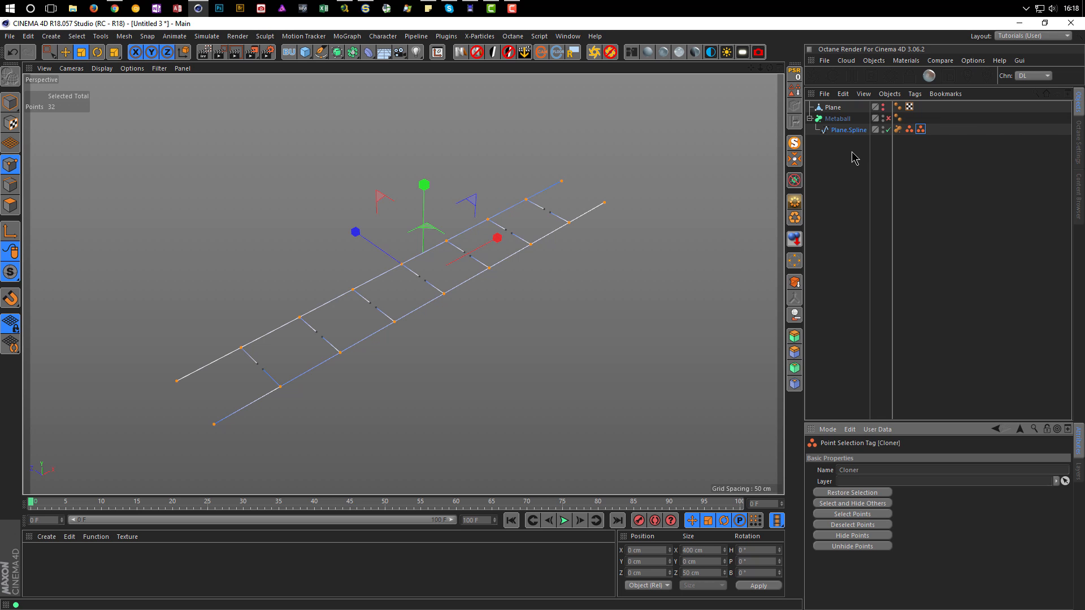
Re-enable the Metaball and add a Platonic object with a radius of 2 cm
click(888, 118)
alt+drag(290, 367, 340, 358)
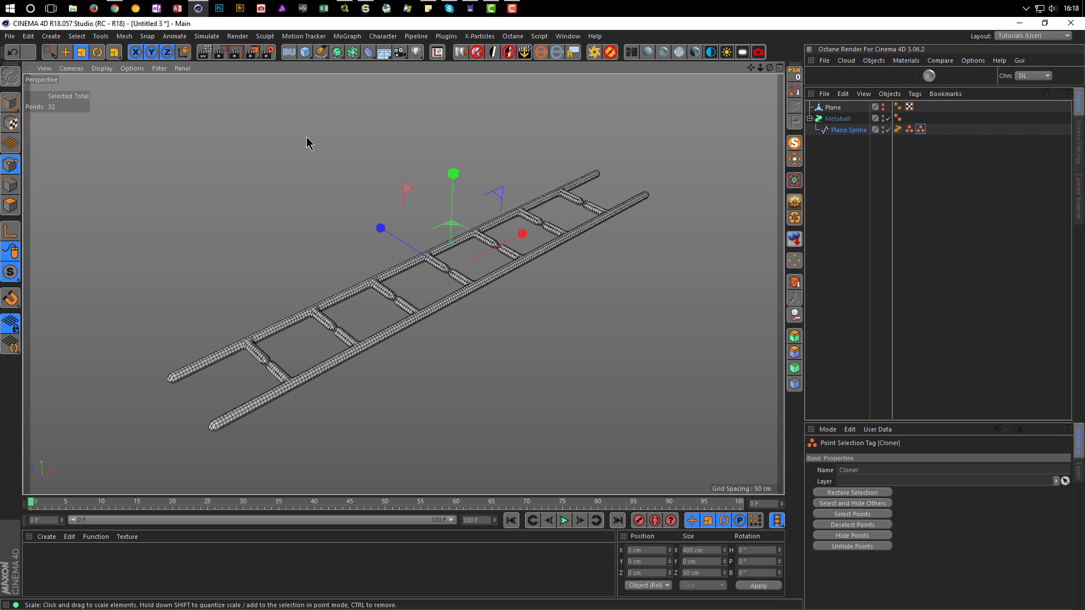
click(307, 54)
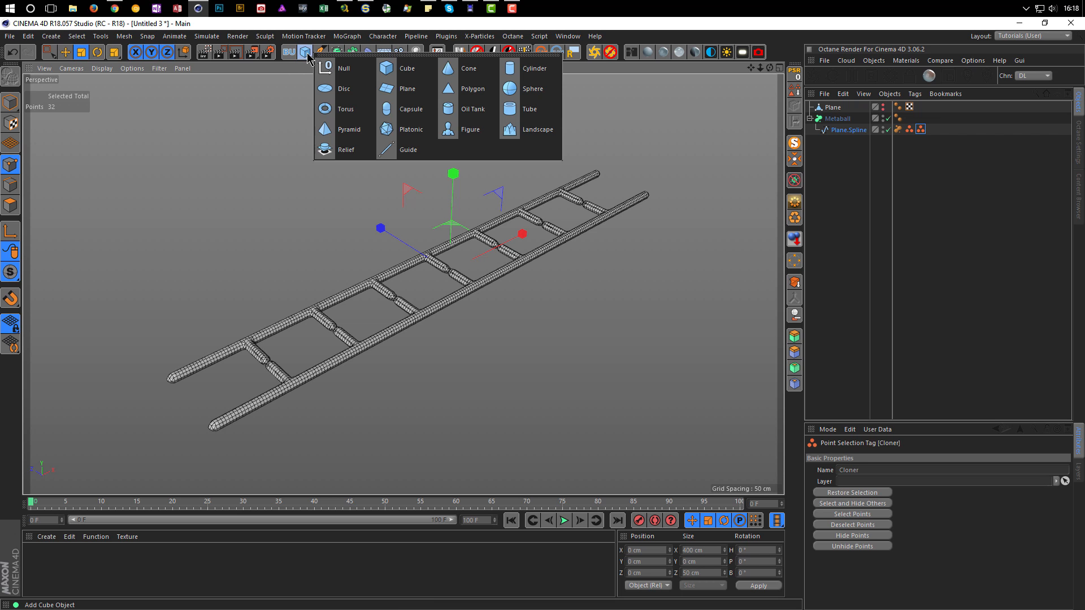
click(401, 136)
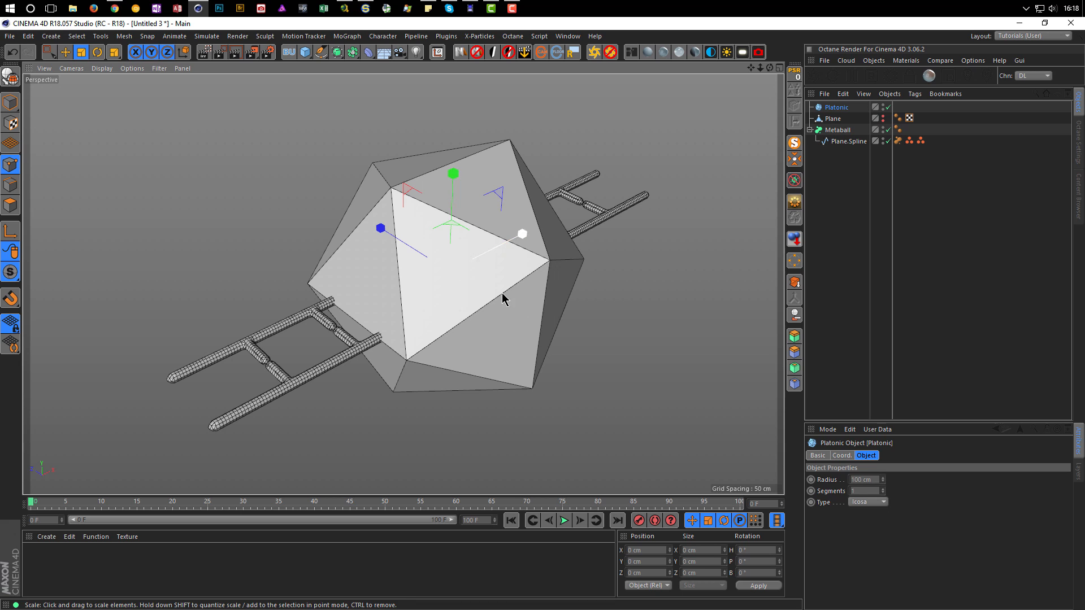
click(874, 482)
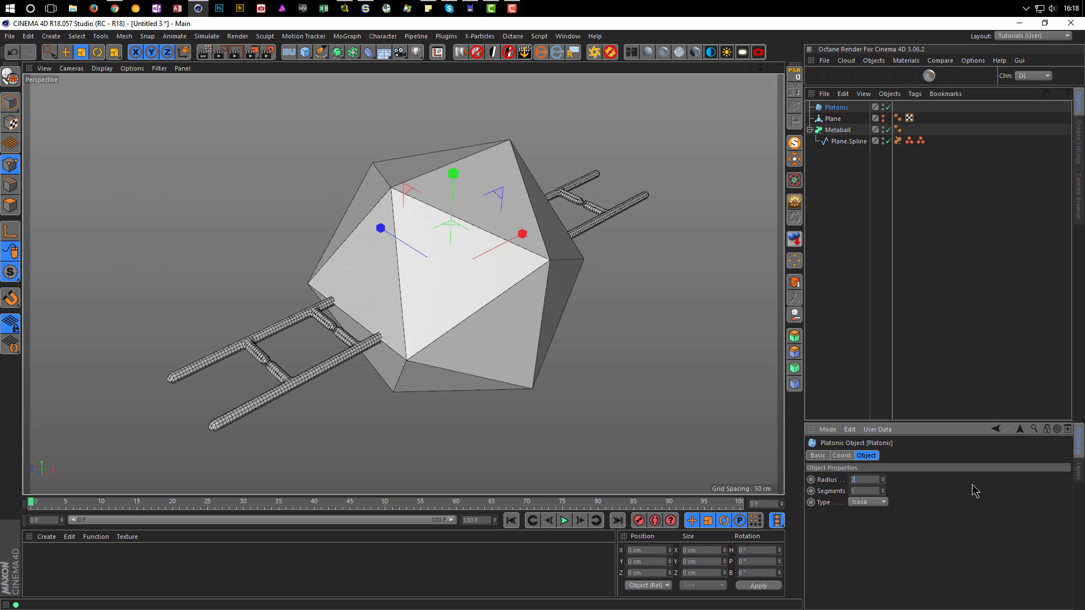
key(Return)
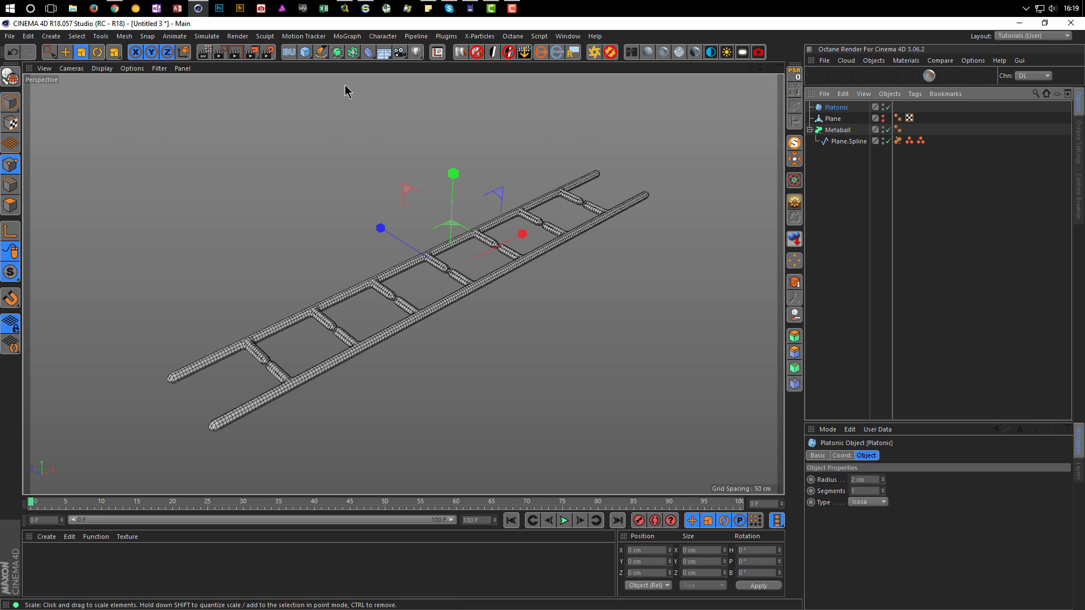
Add a MoGraph Cloner with the Platonic as its child and set its mode to Object
click(339, 35)
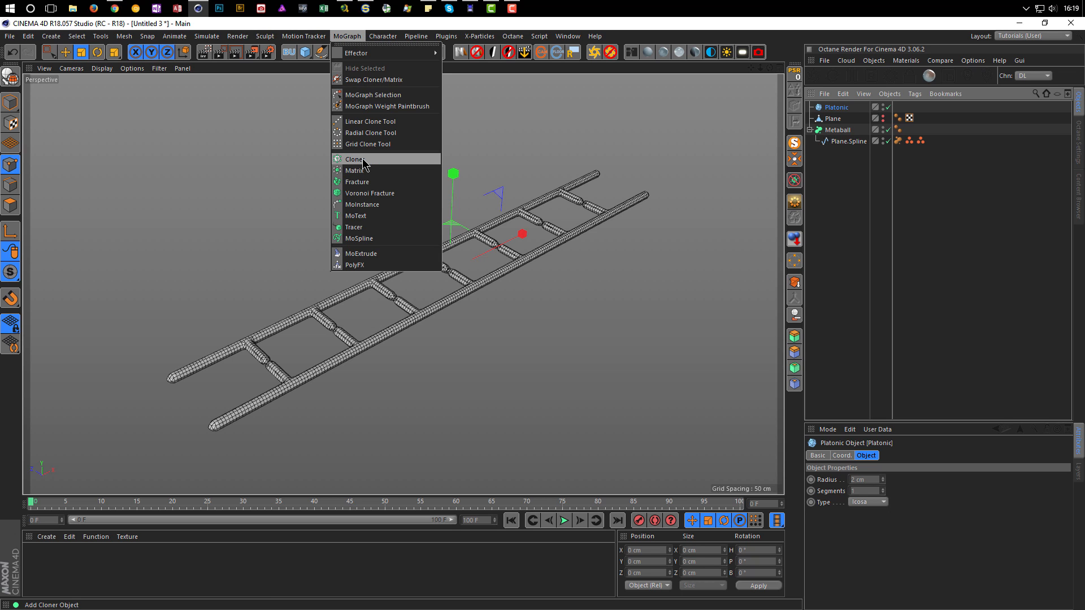
click(361, 160)
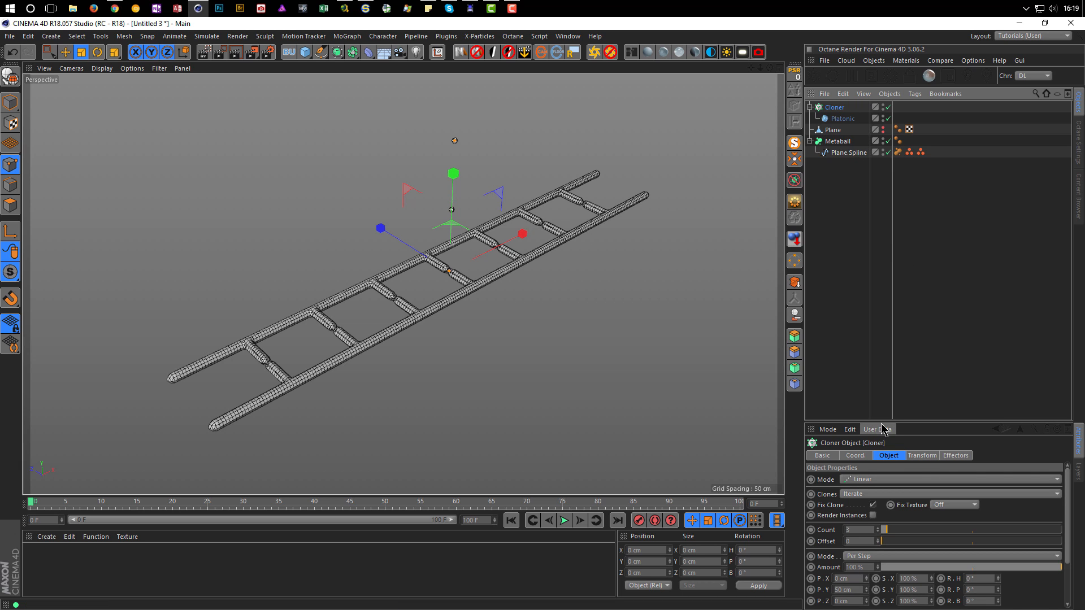
drag(880, 420, 881, 282)
click(880, 340)
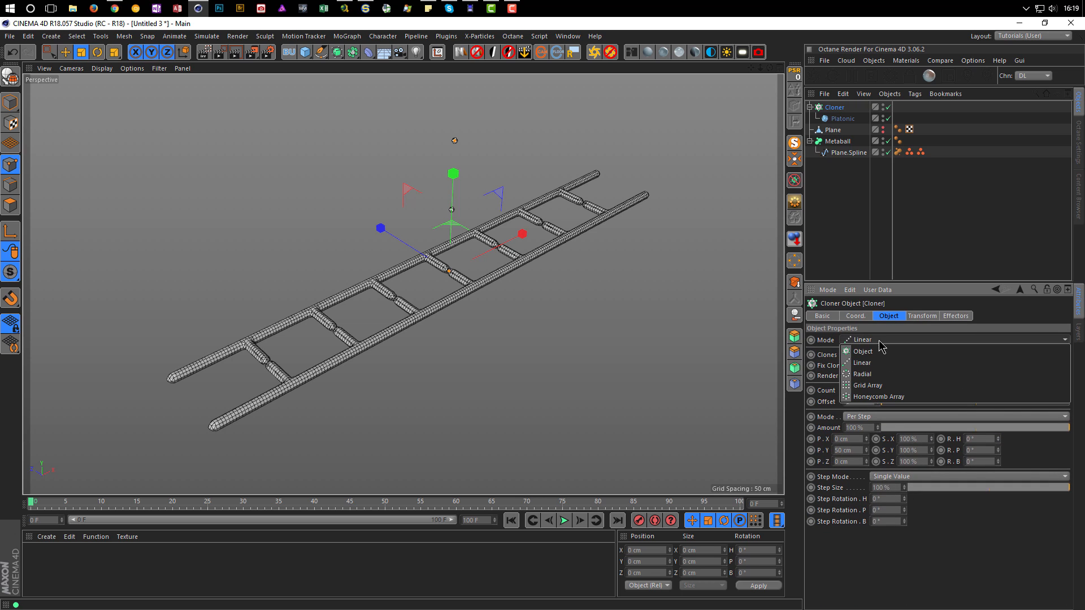
click(879, 351)
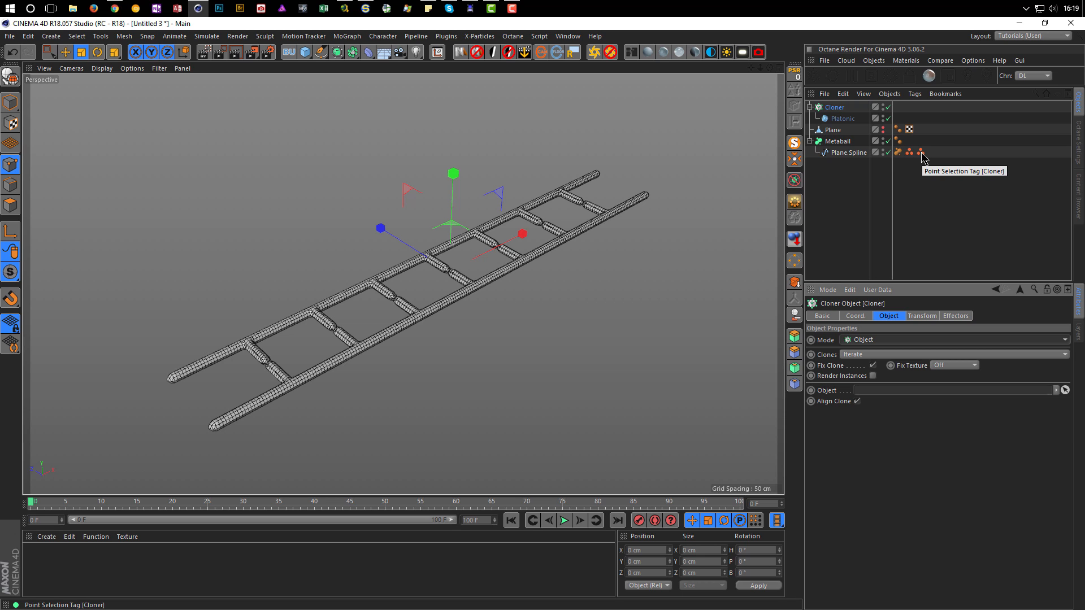
Assign the Cloner point selection tag as the cloner's object and set its distribution to Vertex
drag(920, 153, 904, 392)
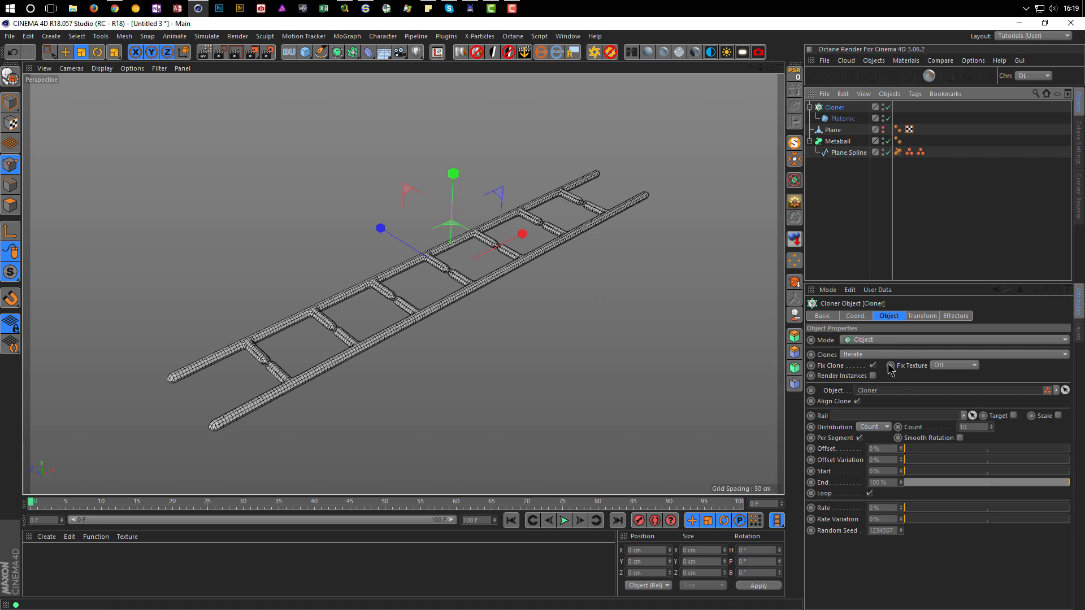
click(888, 141)
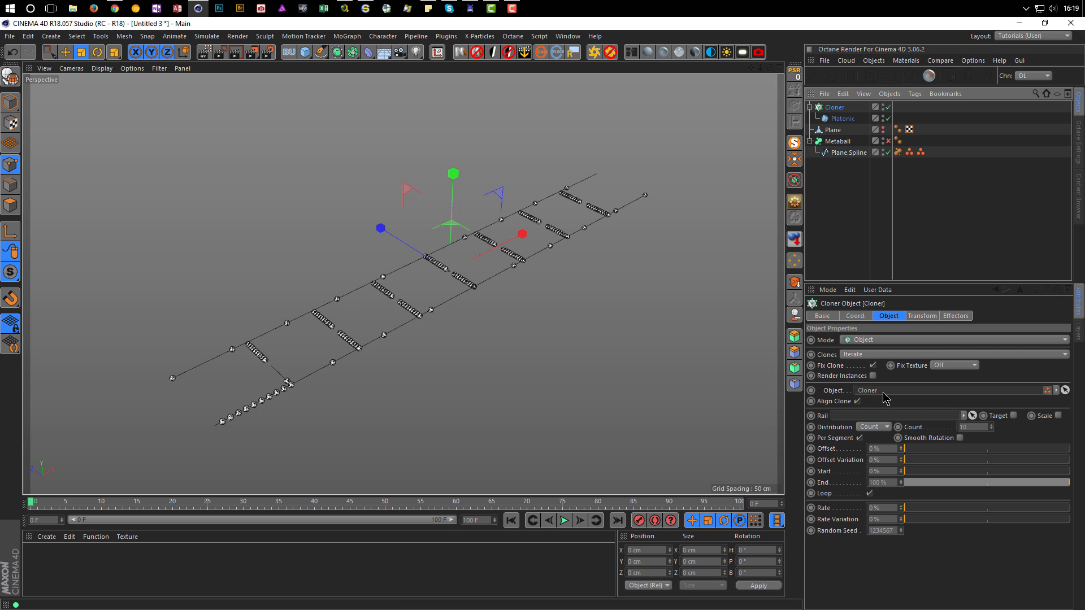
click(877, 428)
click(875, 474)
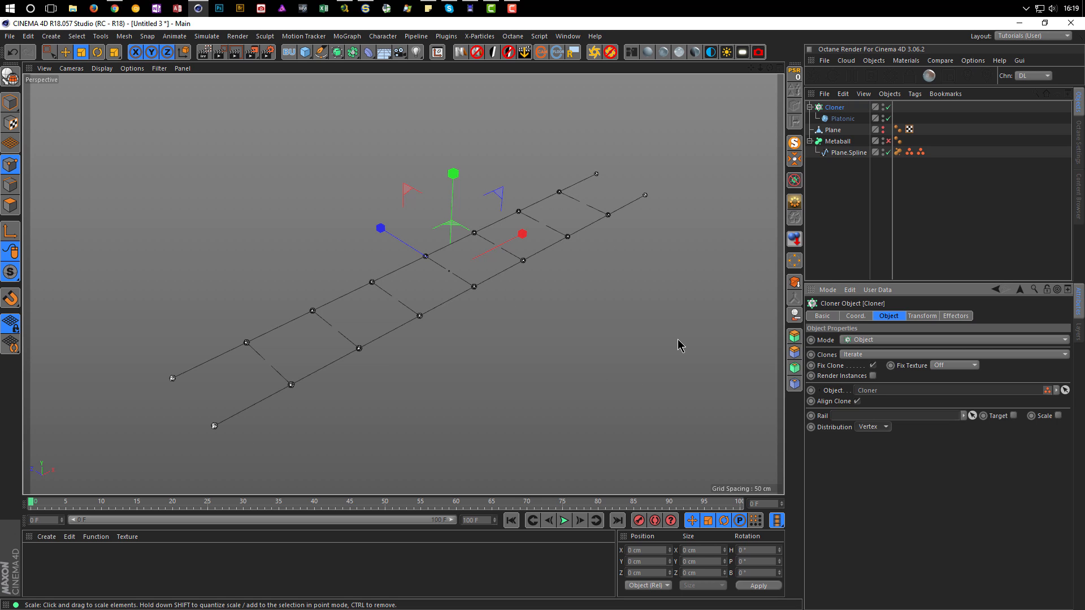
click(888, 141)
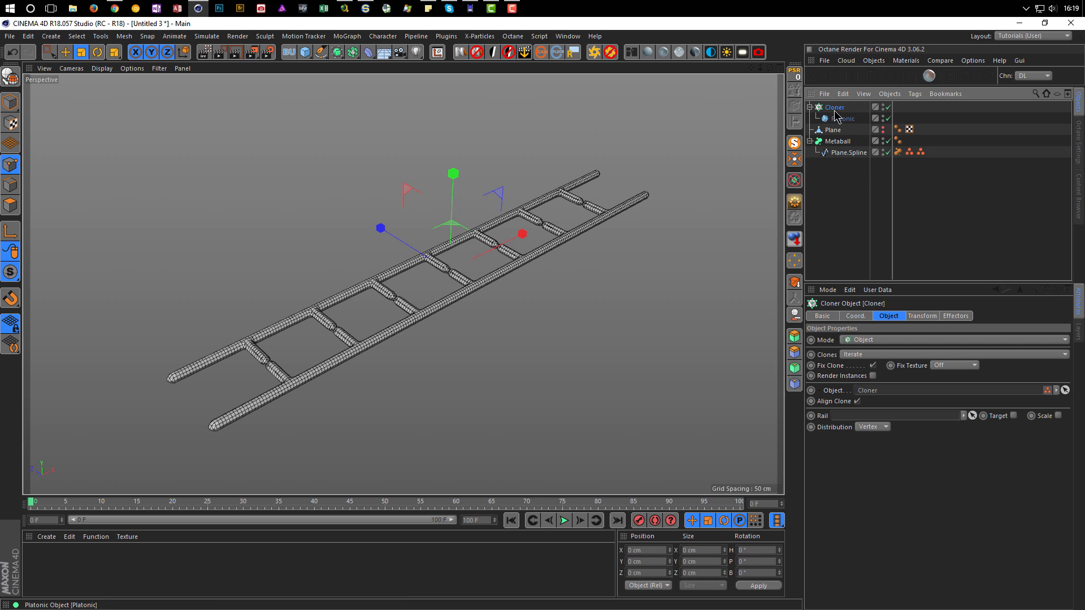
Nest the Cloner under the Metaball and copy the spline's Metaball tag onto the Cloner
click(810, 106)
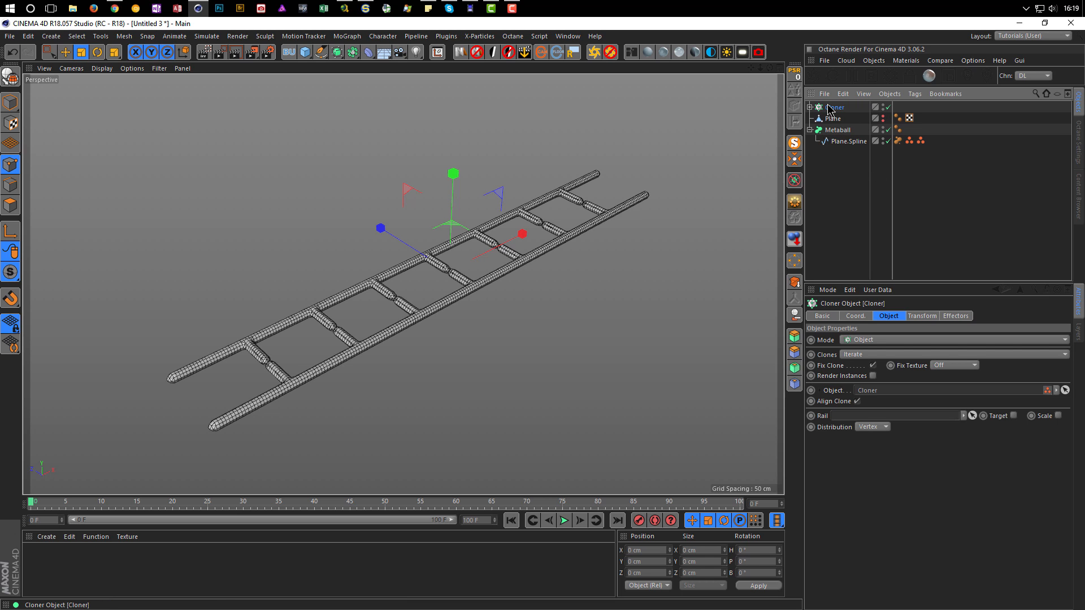
drag(829, 130, 836, 152)
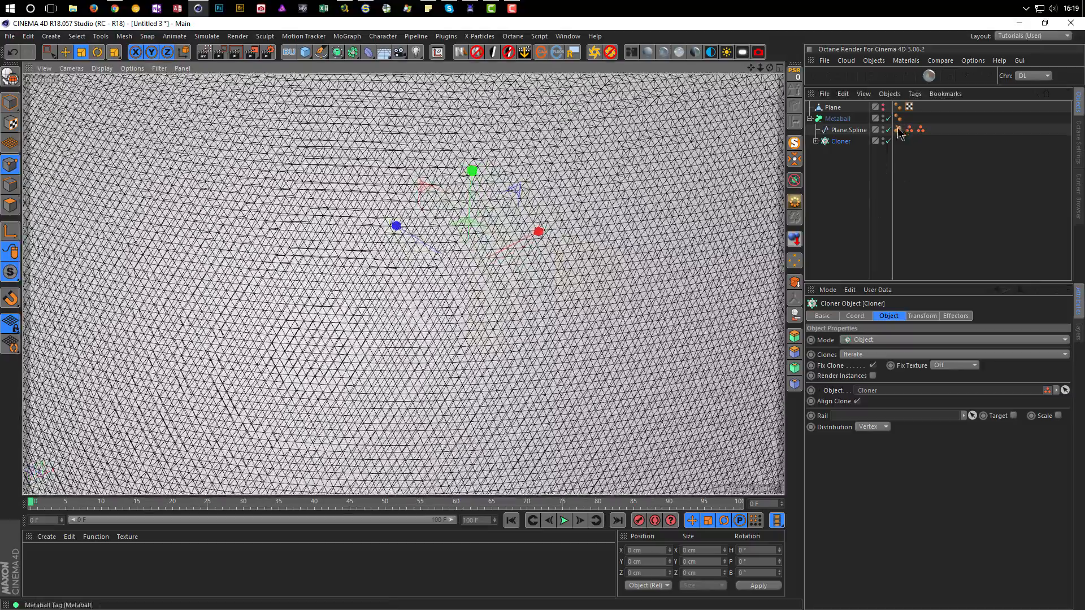
click(898, 131)
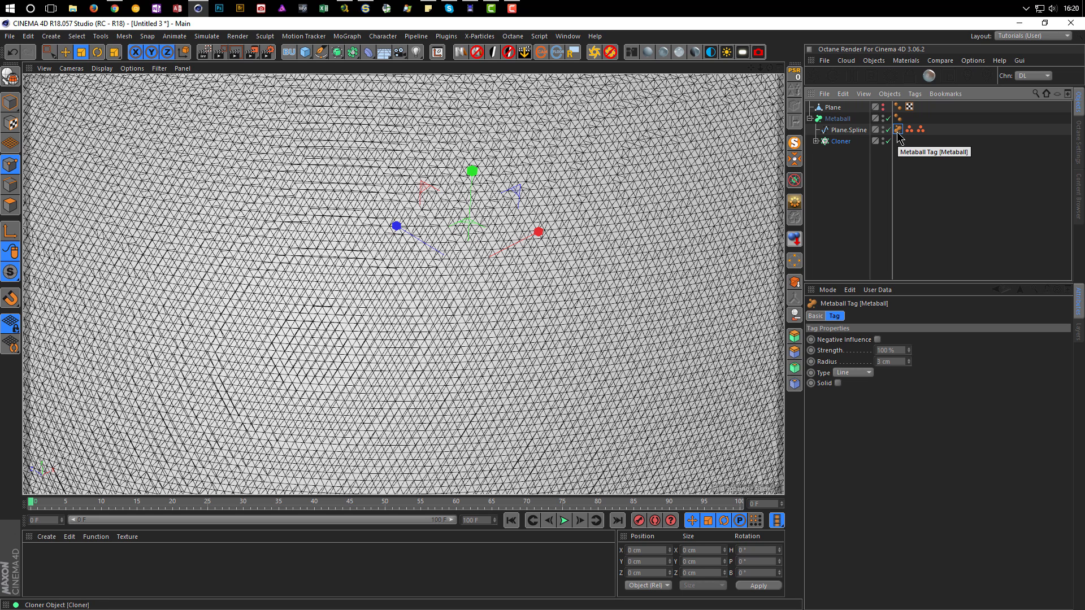
ctrl+drag(898, 131, 897, 139)
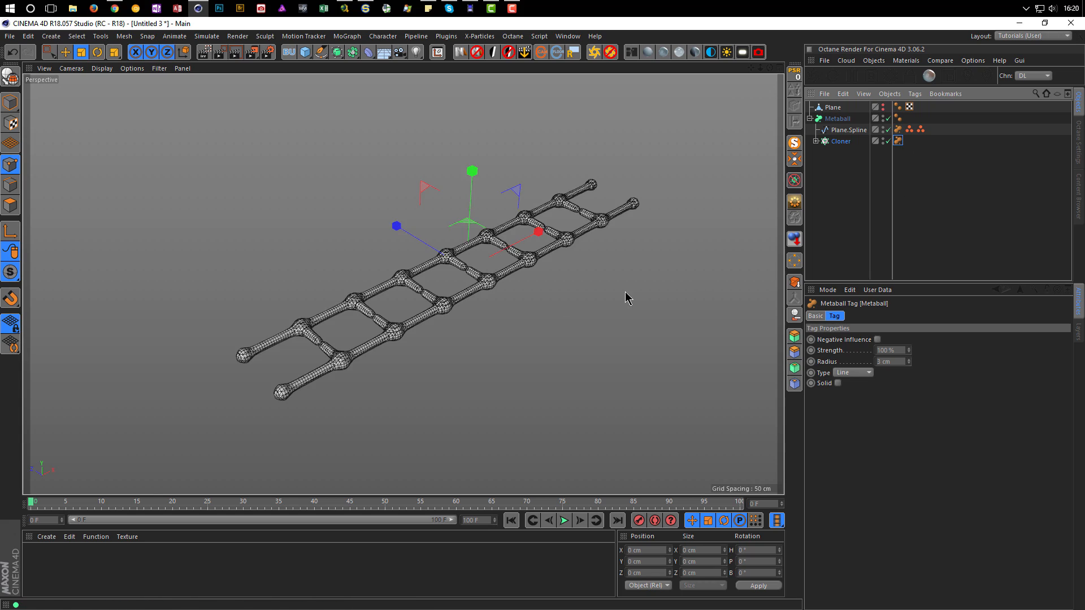
scroll(472, 316, up, 5)
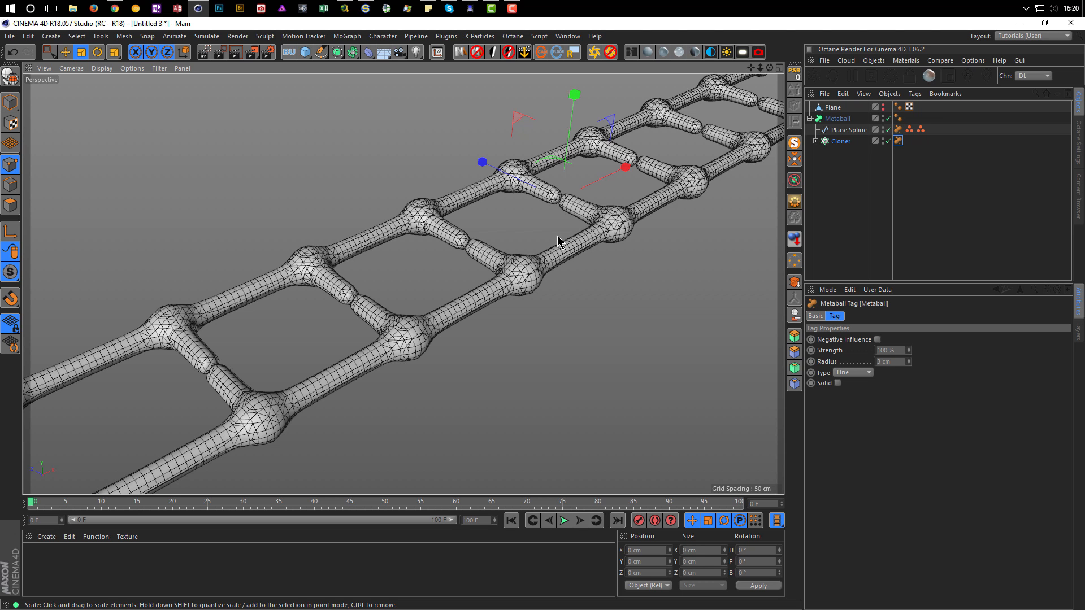
scroll(421, 292, down, 5)
alt+middle_drag(422, 292, 363, 313)
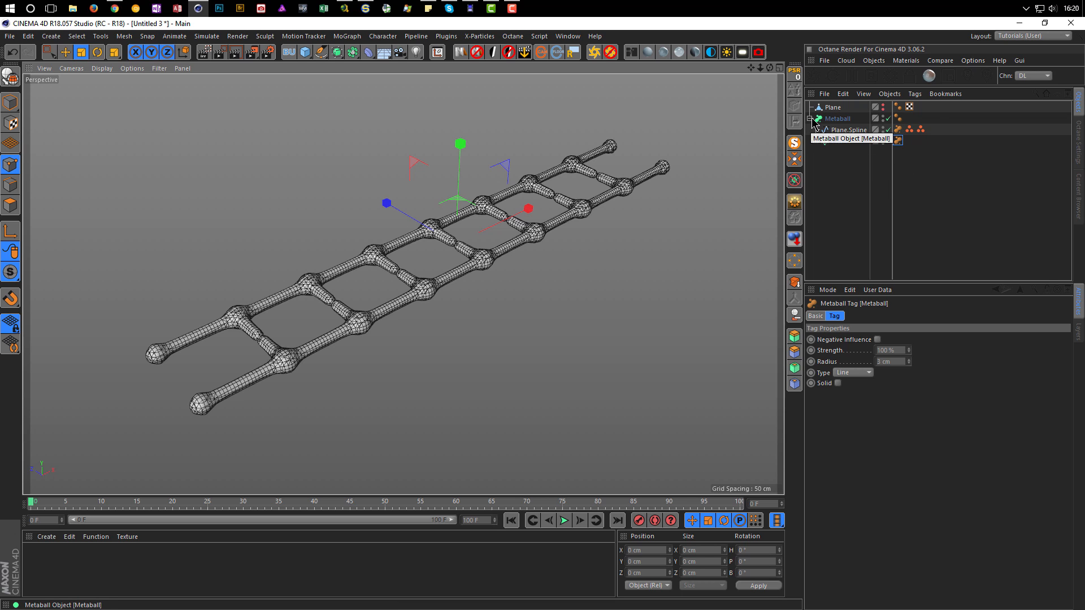
Add a Twist deformer as a child of the Metaball and test a small twist angle, returning it to 0°
click(842, 119)
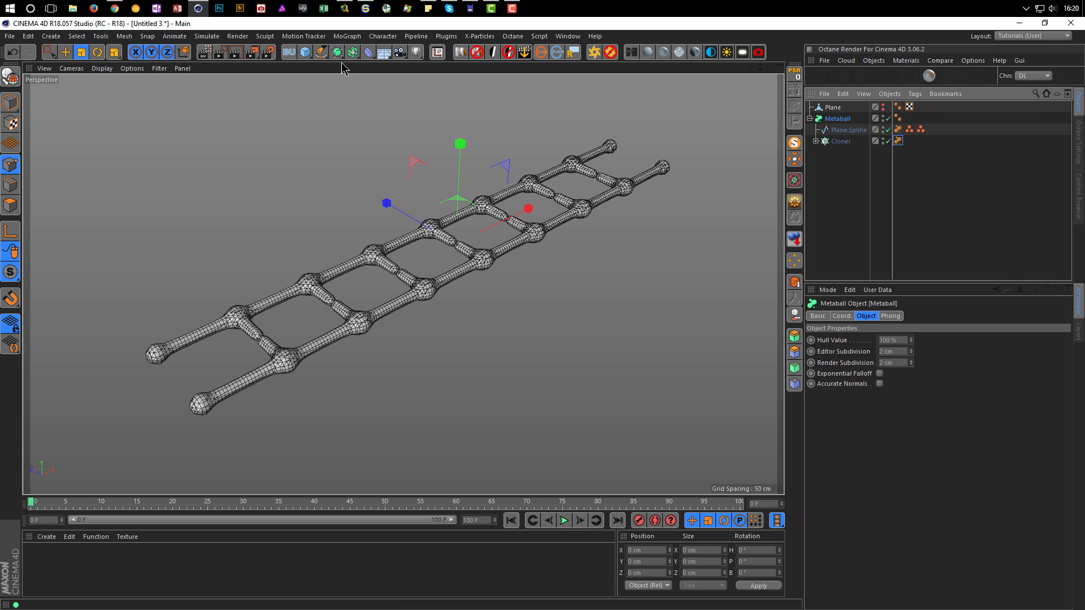
click(371, 57)
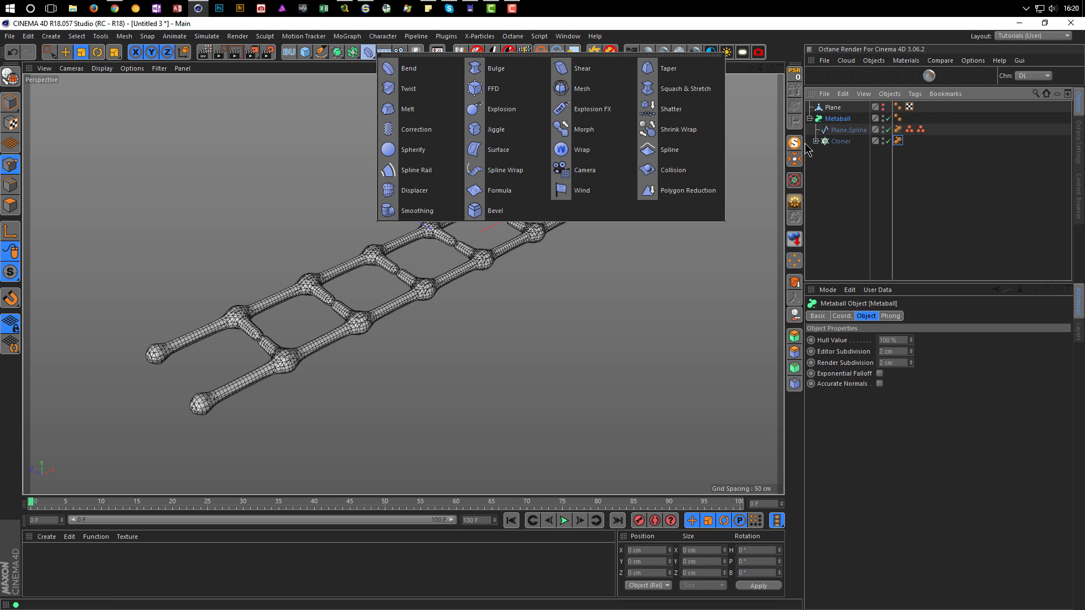
click(411, 95)
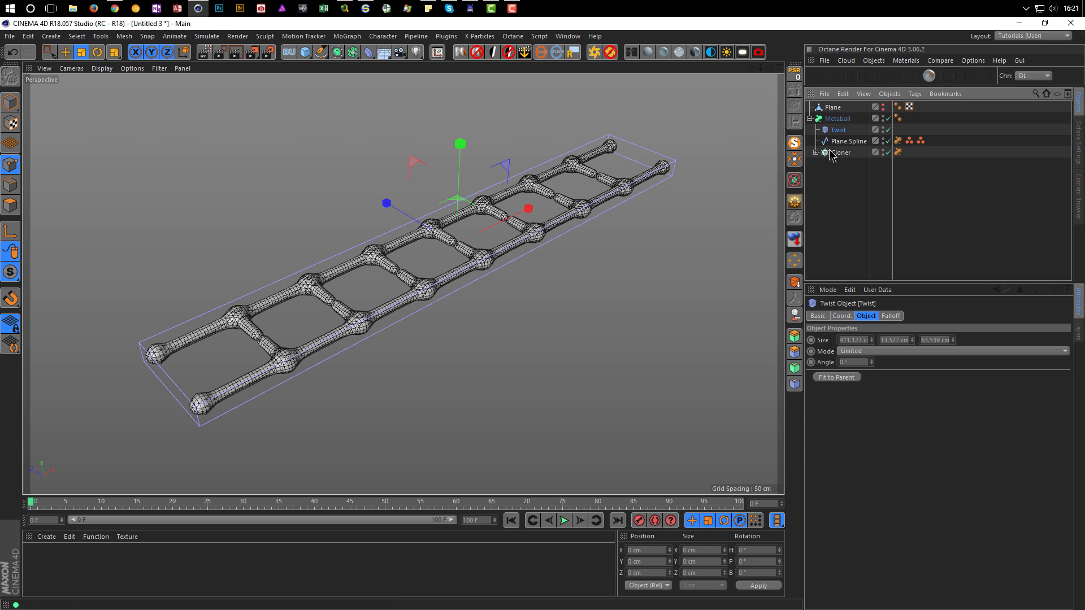
drag(871, 362, 871, 352)
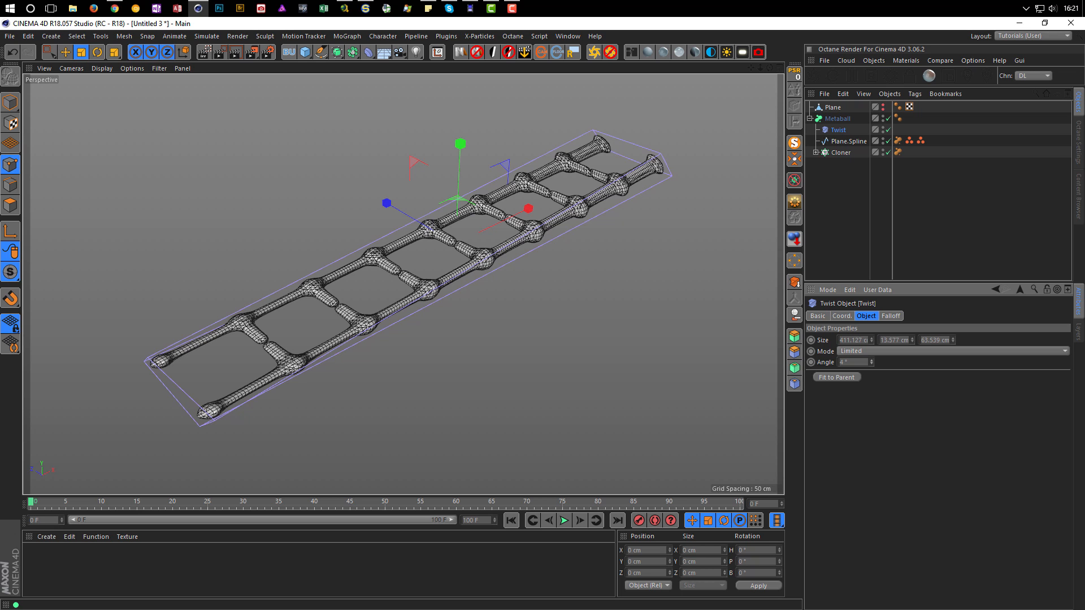
drag(871, 353, 871, 362)
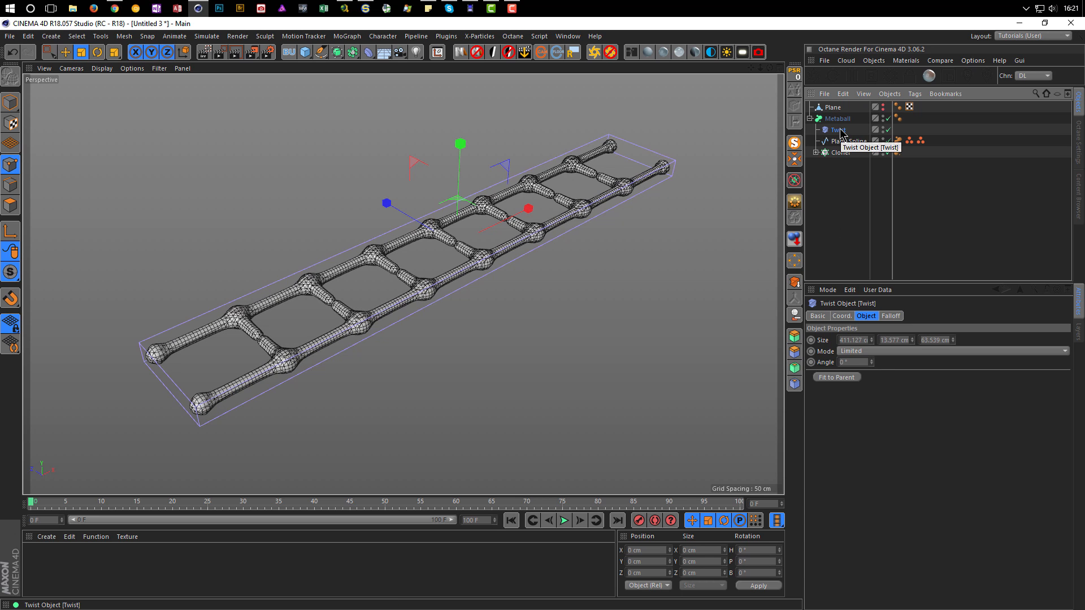
Rotate the Twist deformer a quarter turn so its Y axis runs along the ladder, and fit it to its parent
key(r)
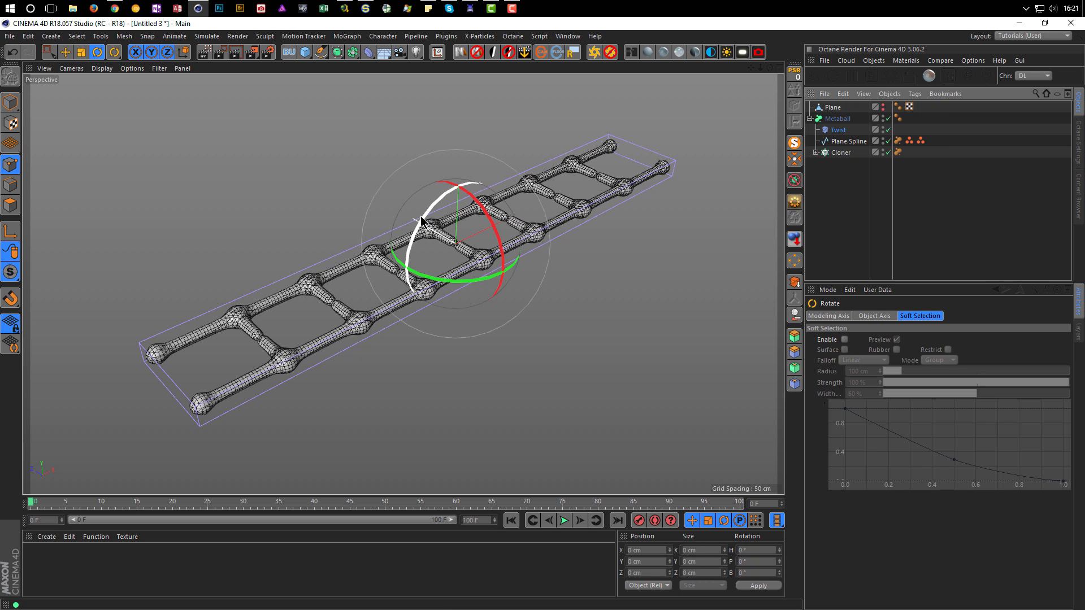
drag(424, 213, 500, 181)
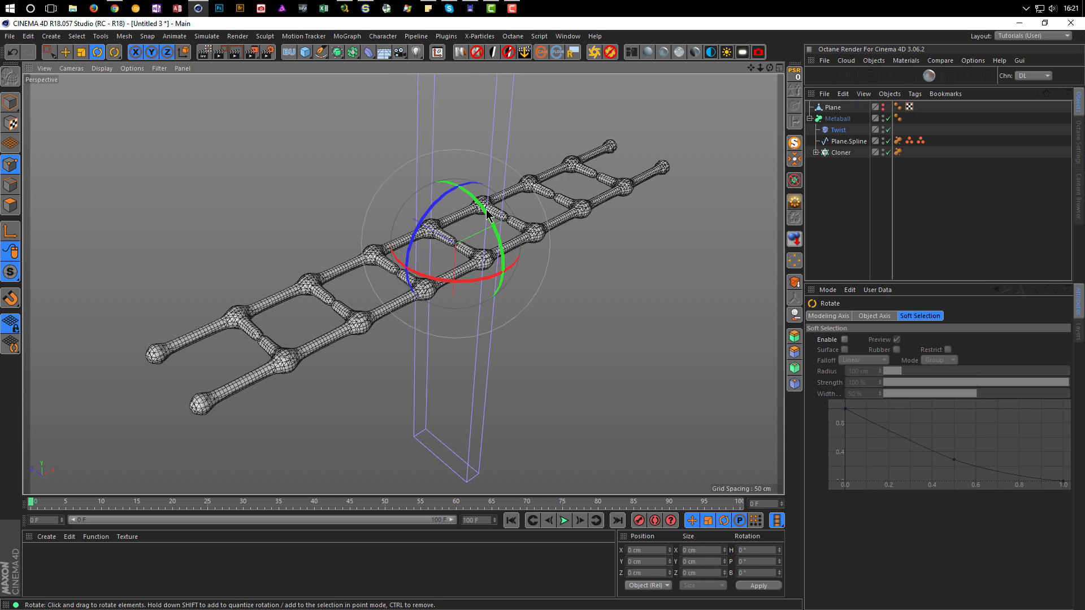
click(842, 131)
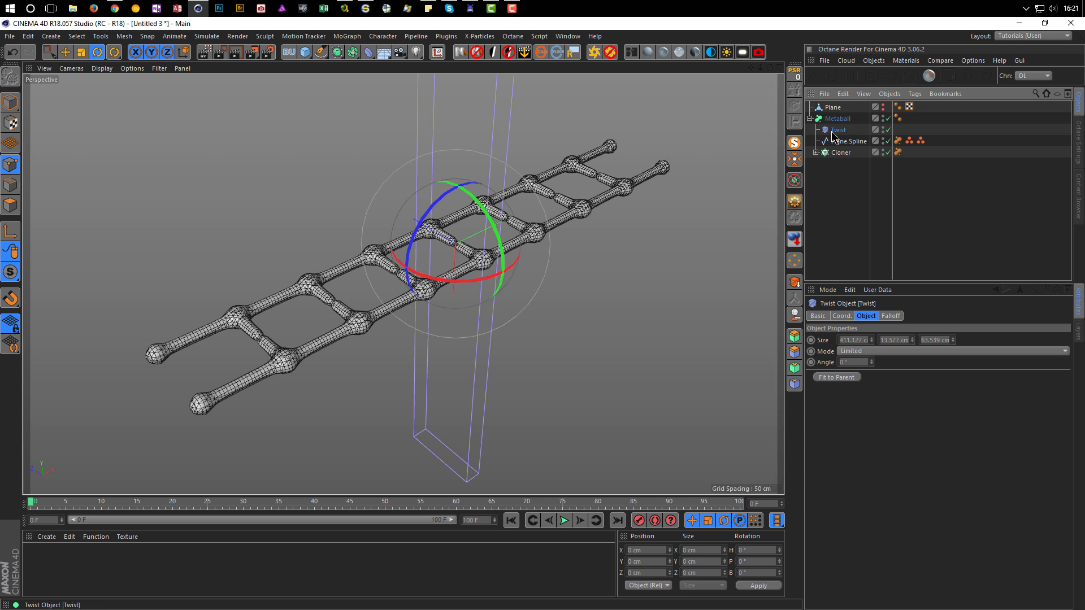
click(836, 377)
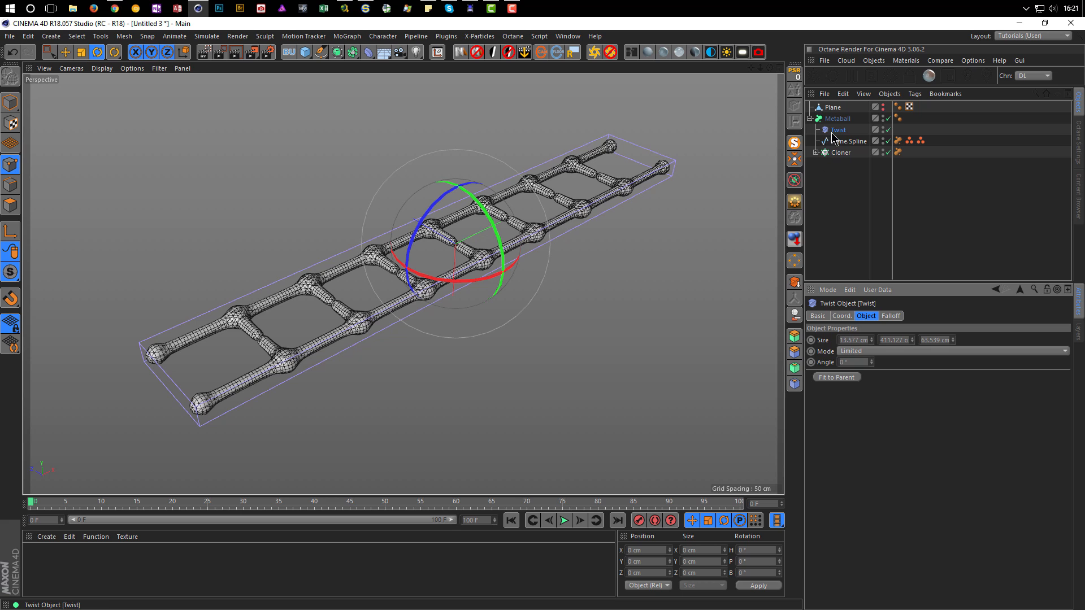
Make the Twist deformer a child of Plane.Spline and set its angle to 720°
drag(836, 130, 844, 141)
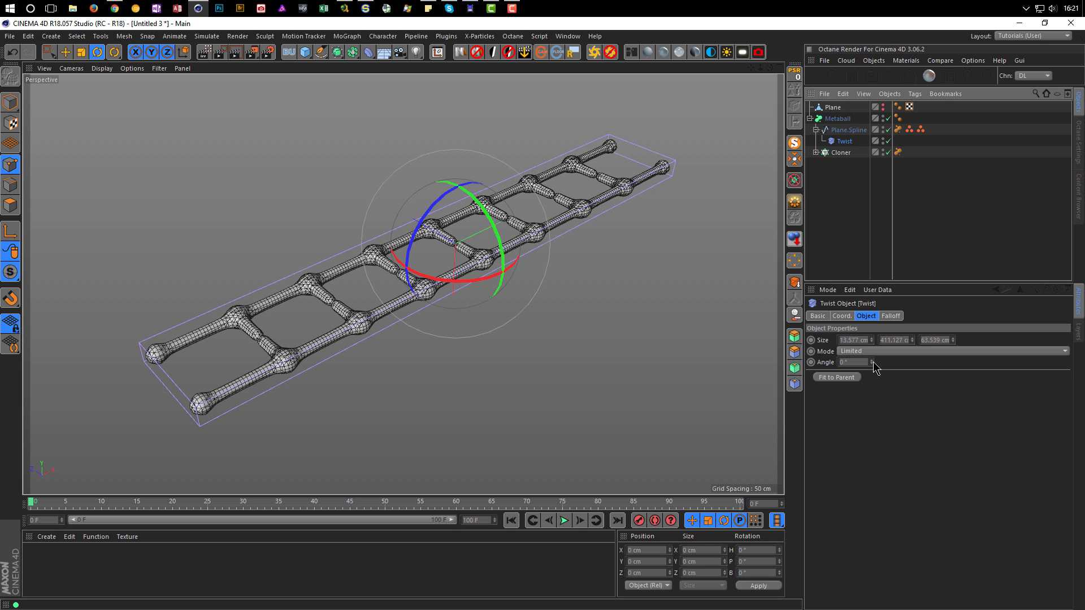
drag(871, 362, 871, 234)
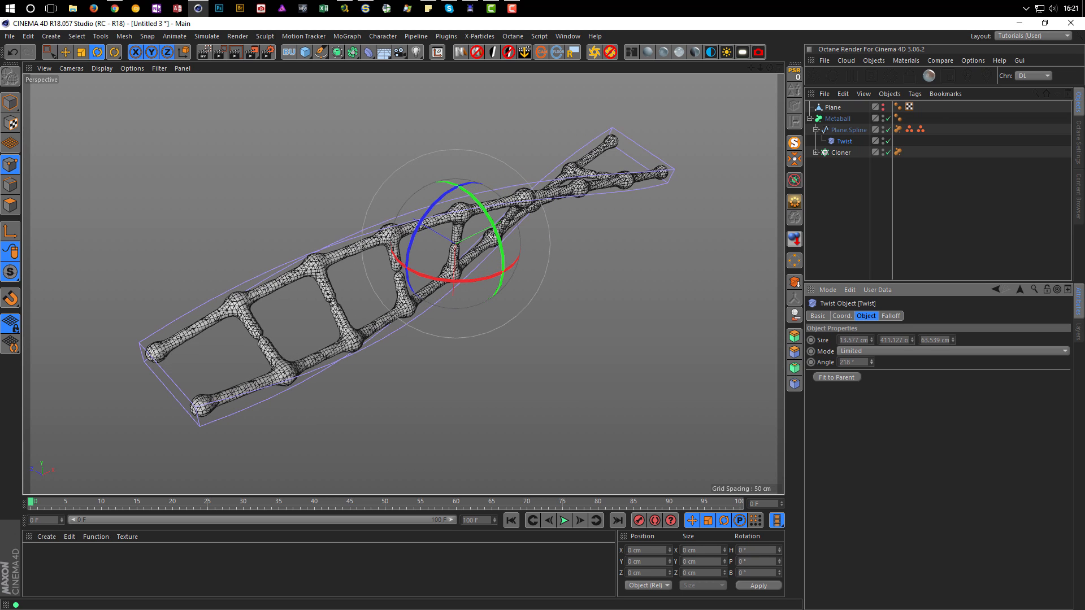
click(849, 362)
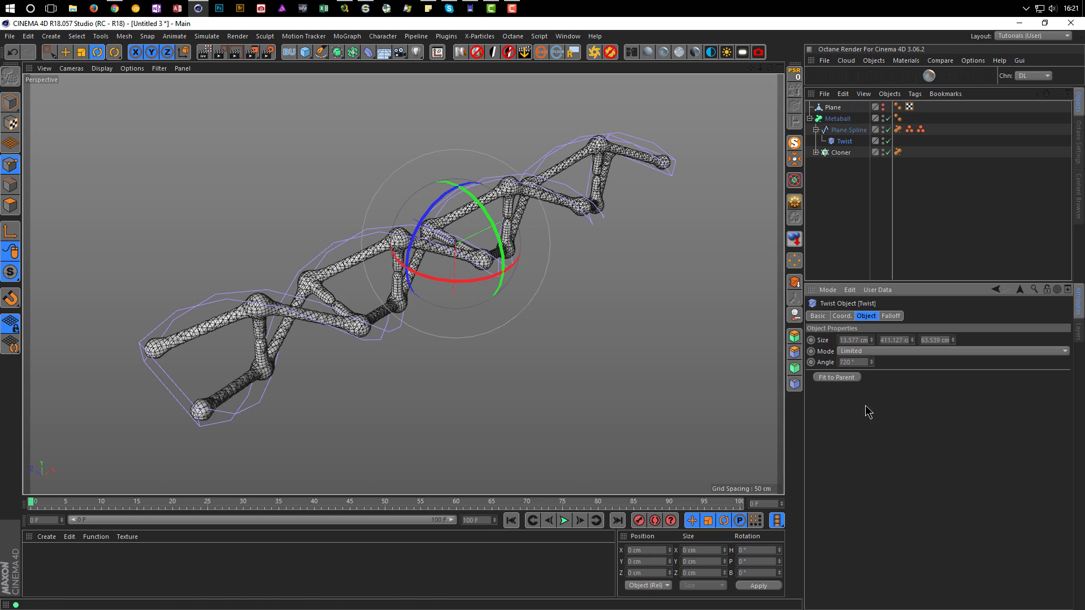
scroll(474, 229, up, 5)
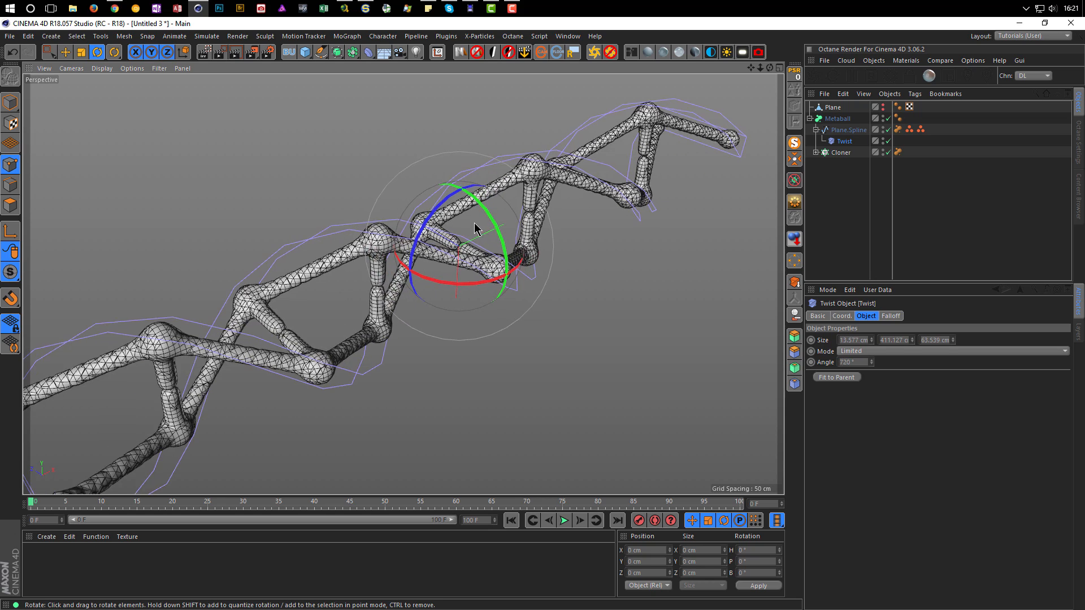
mouse_move(475, 229)
alt+mouse_down()
mouse_move(487, 213)
mouse_move(484, 235)
mouse_move(459, 243)
mouse_move(469, 242)
alt+mouse_up()
scroll(476, 229, down, 2)
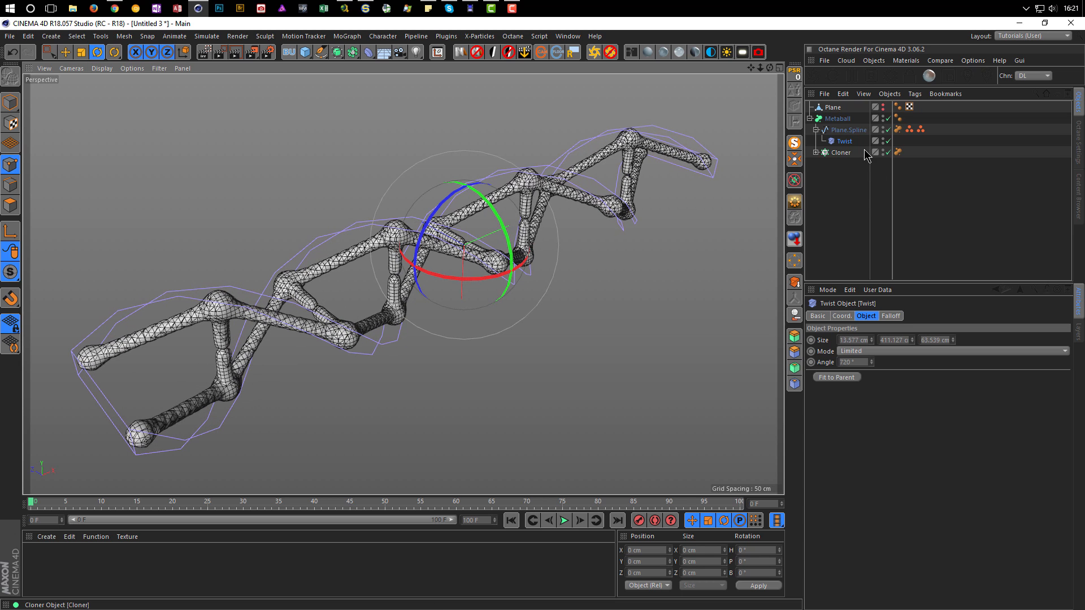
Set the intermediate points of Plane.Spline to Uniform
click(852, 131)
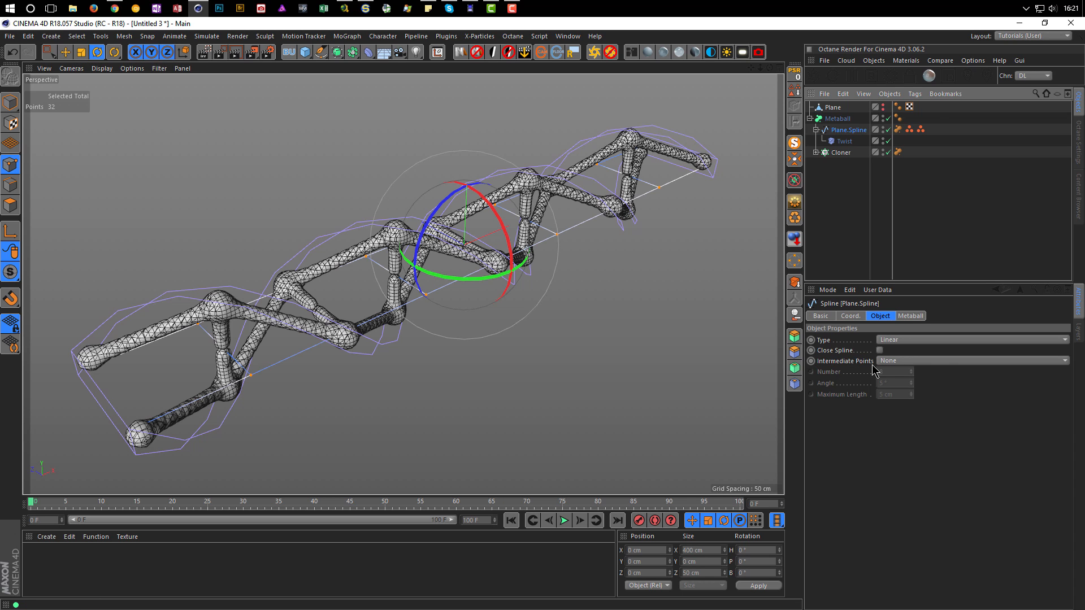
click(943, 363)
click(942, 395)
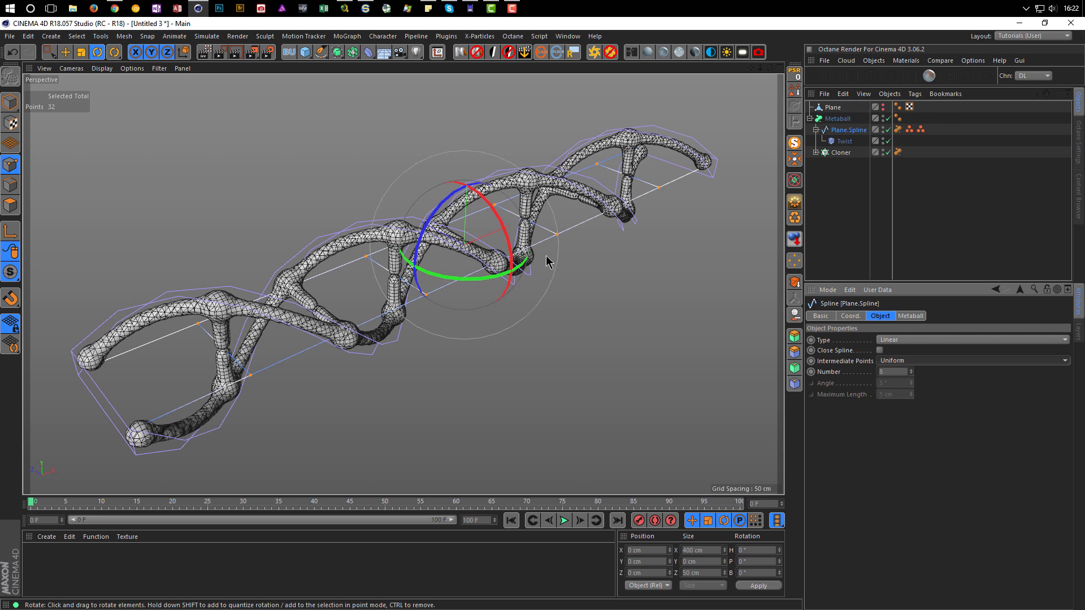
Hide the Twist deformer and Plane.Spline in both the viewport and the render
click(885, 141)
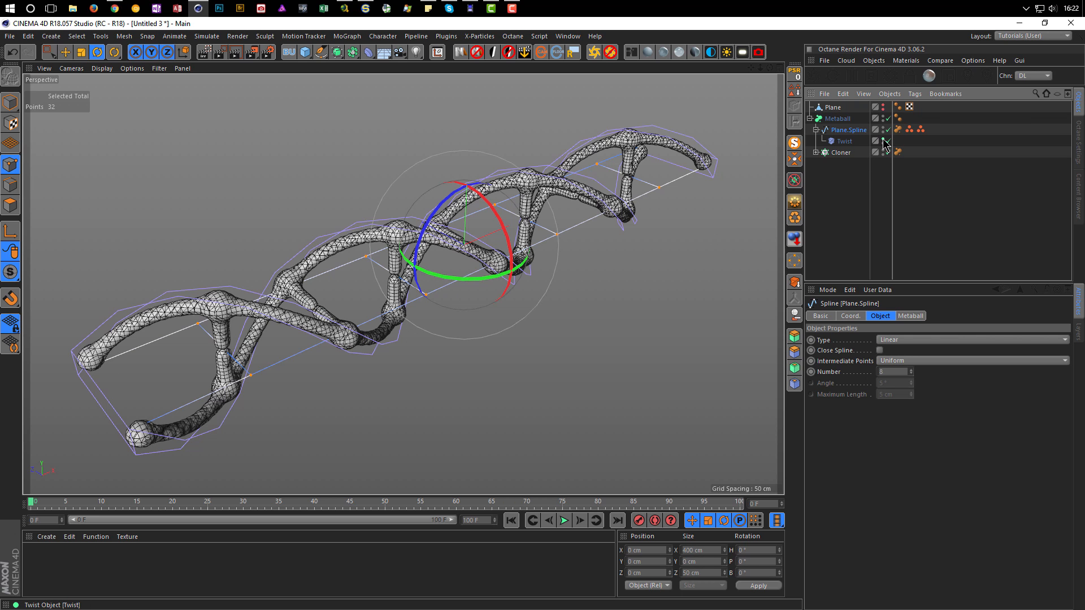
alt+right_drag(475, 257, 503, 242)
mouse_move(503, 243)
alt+mouse_down()
mouse_move(494, 254)
mouse_move(513, 246)
alt+mouse_up()
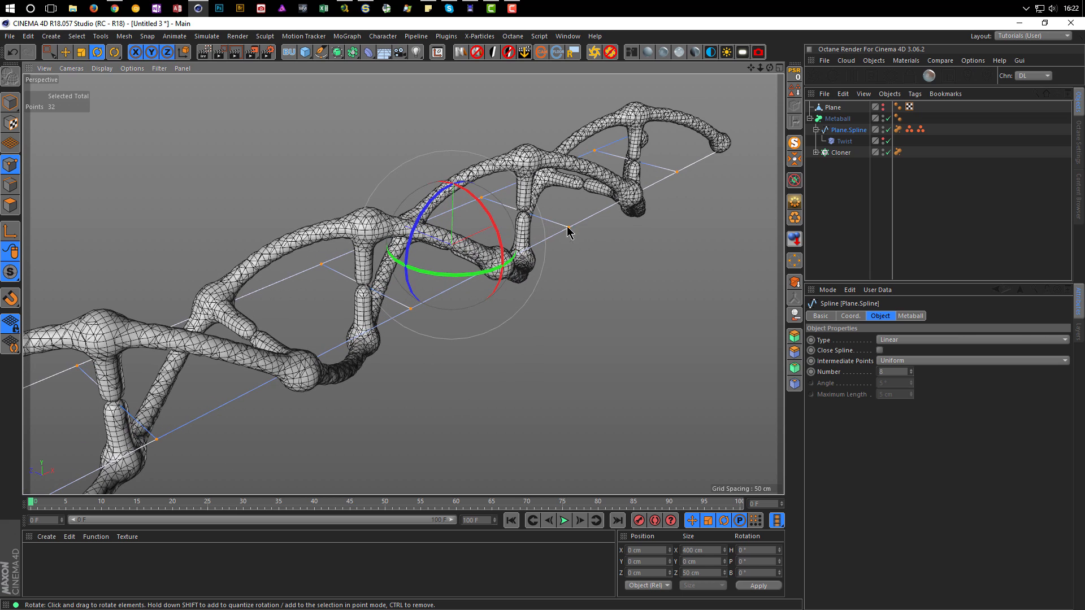
alt+double_click(883, 129)
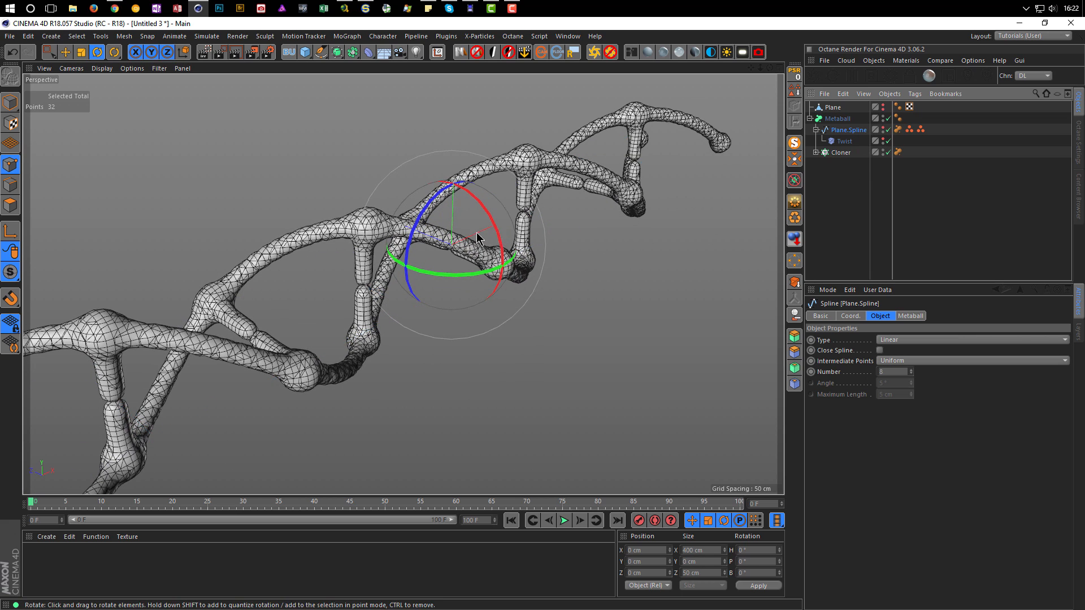
alt+right_drag(477, 234, 436, 244)
alt+drag(436, 244, 546, 201)
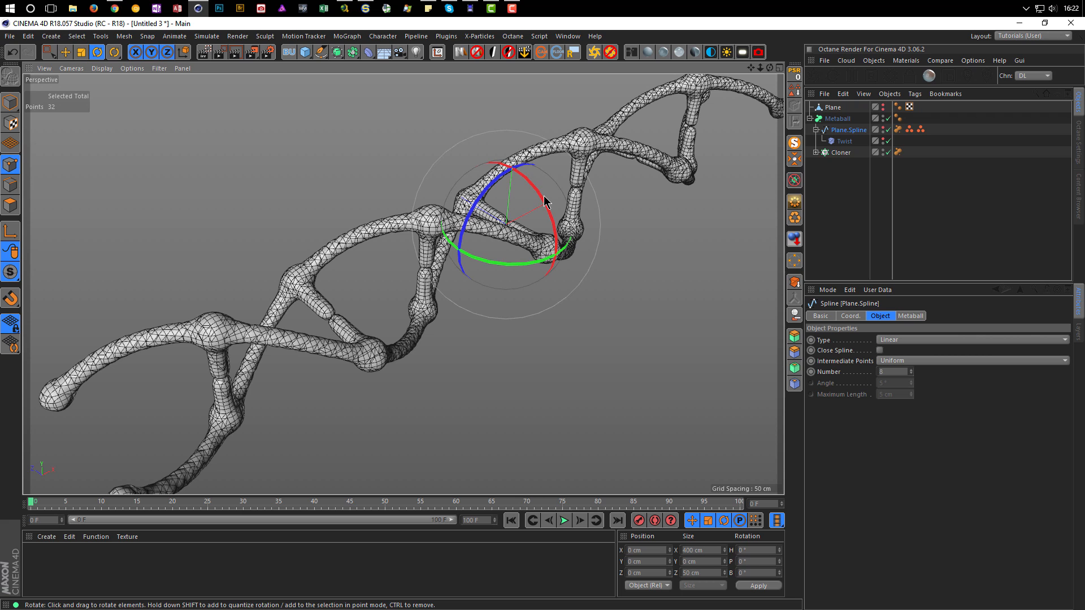
Render the viewport to preview the twisted strand and inspect the Metaball's subdivision settings
key(ctrl+r)
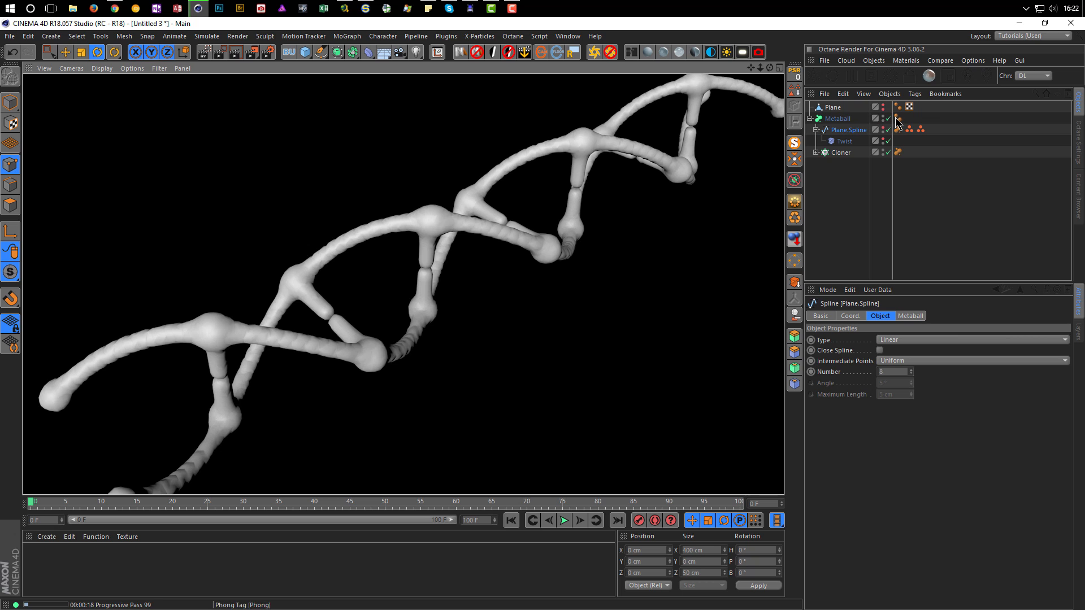
click(844, 119)
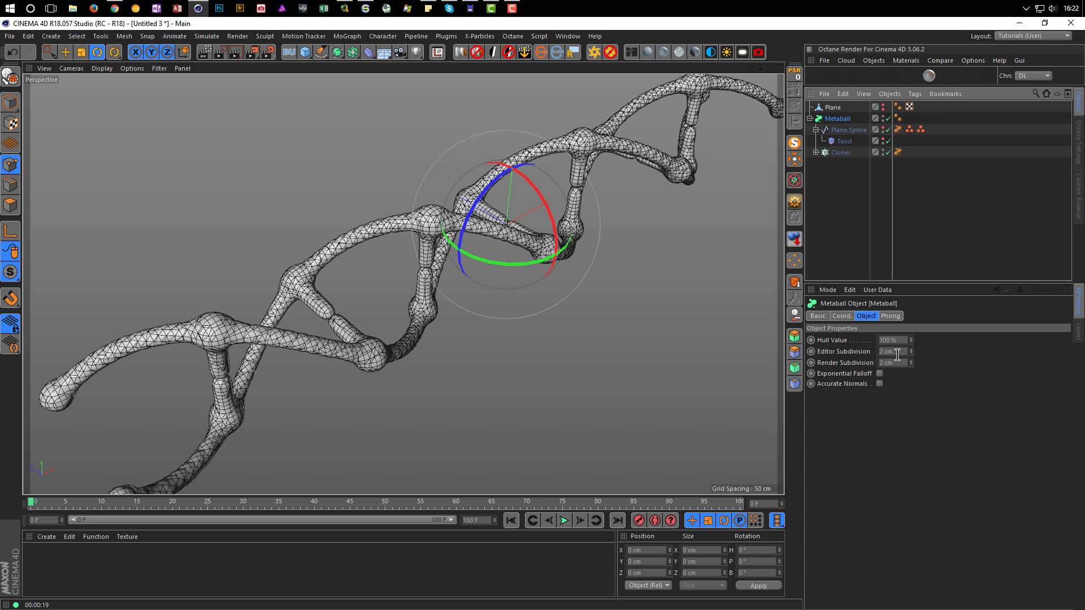
click(897, 351)
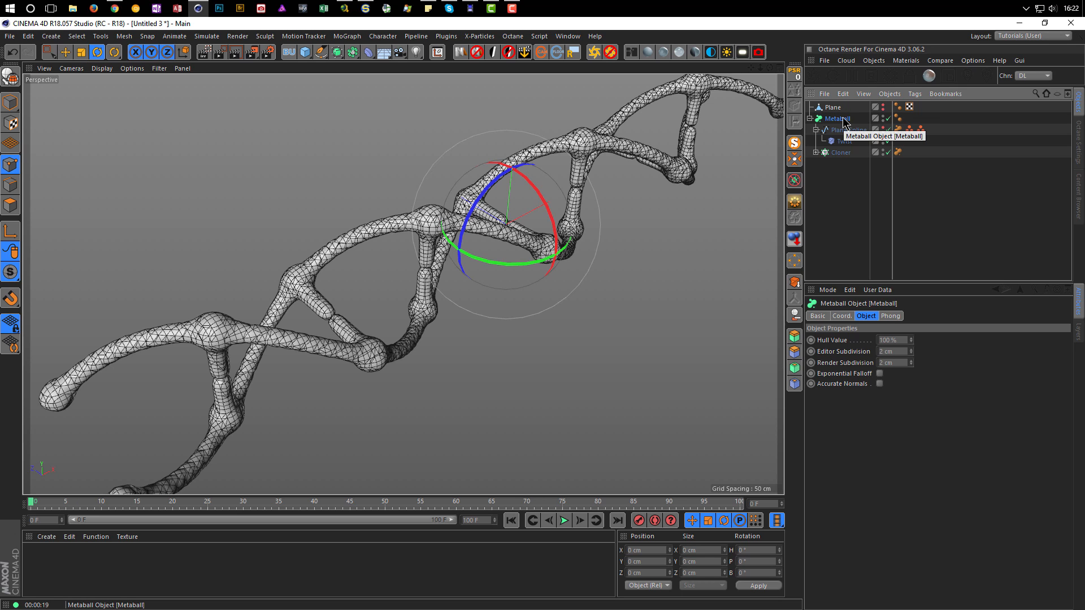
Group the Metaball under a null and rename the null DNA
key(alt+g)
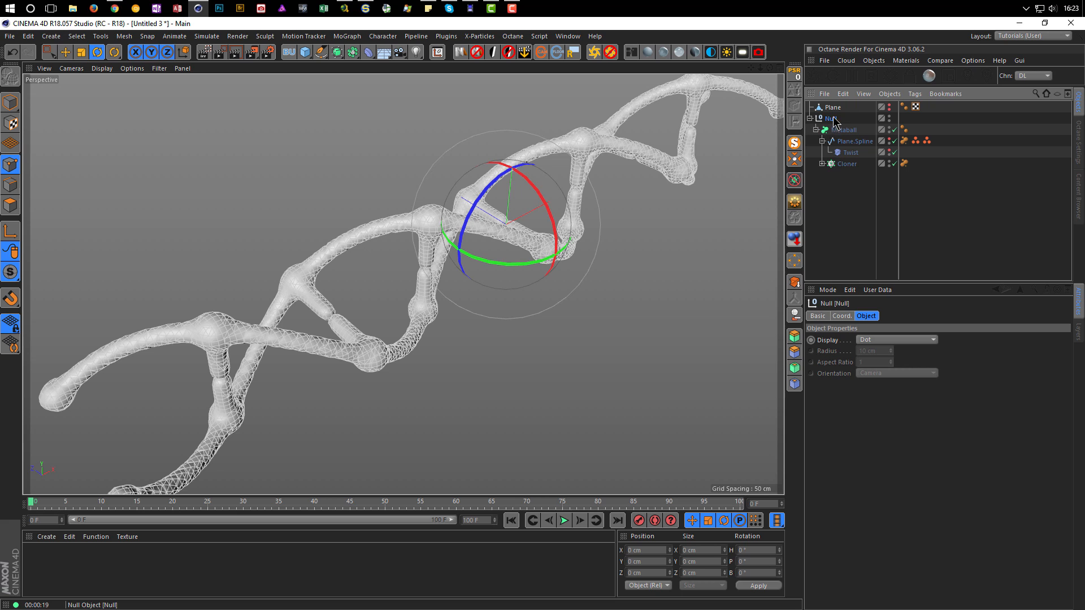
double_click(832, 119)
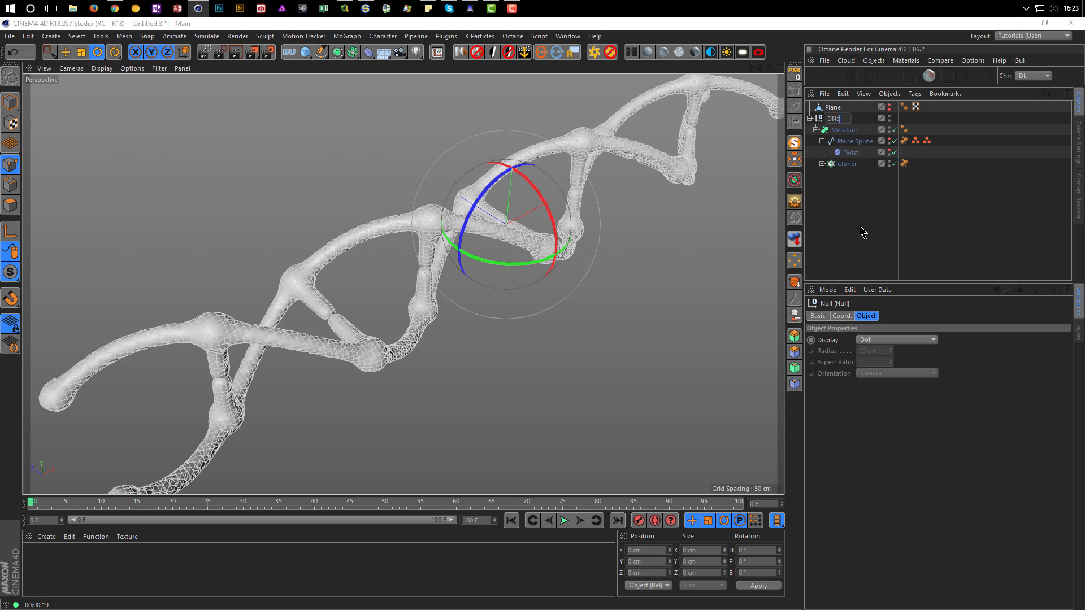
key(Return)
key(Return)
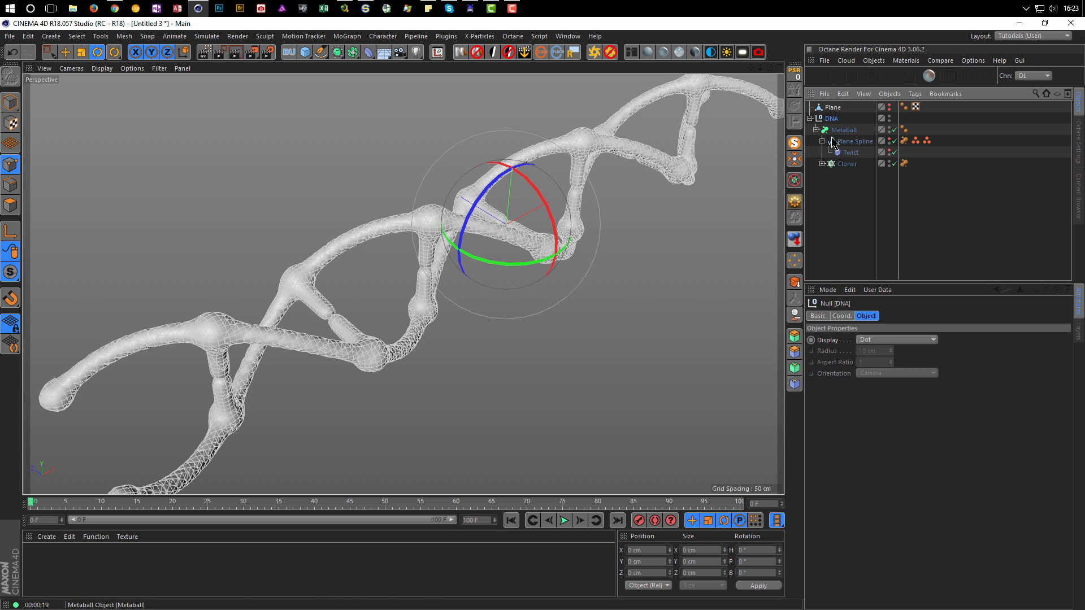
Add a Smoothing deformer inside the DNA null, alongside the Metaball
click(371, 51)
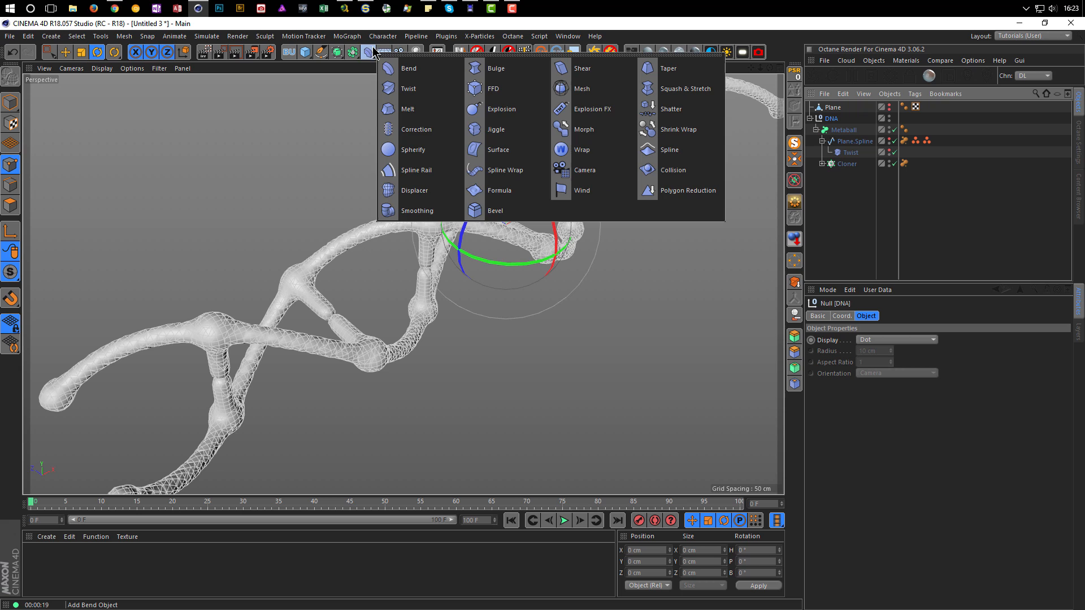
click(419, 211)
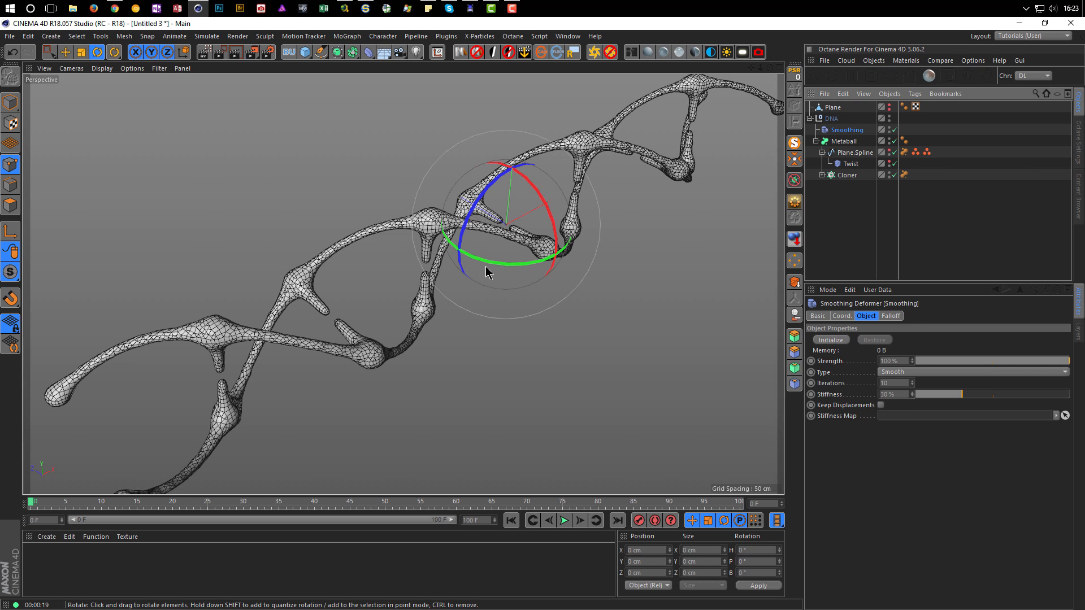
alt+drag(504, 244, 460, 279)
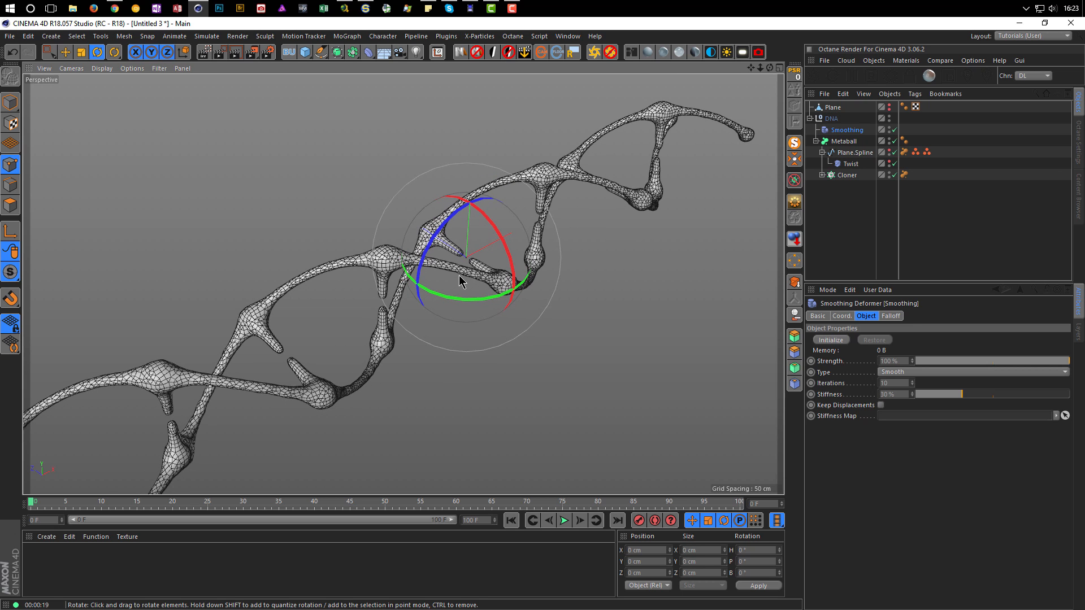
Preview the strand in an interactive render region enlarged to cover nearly the whole viewport
click(204, 52)
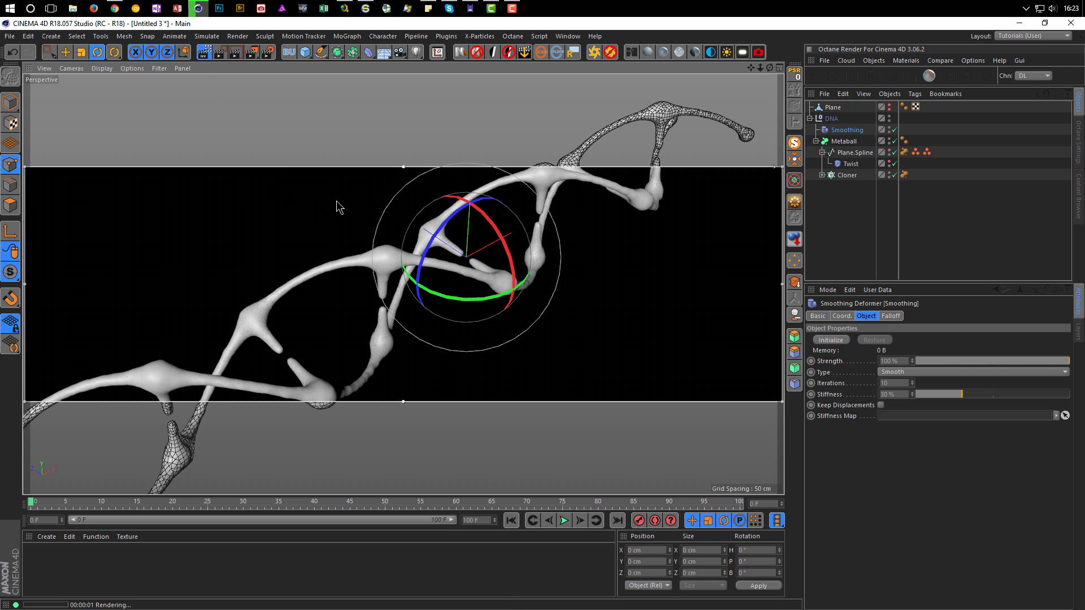
drag(403, 167, 403, 91)
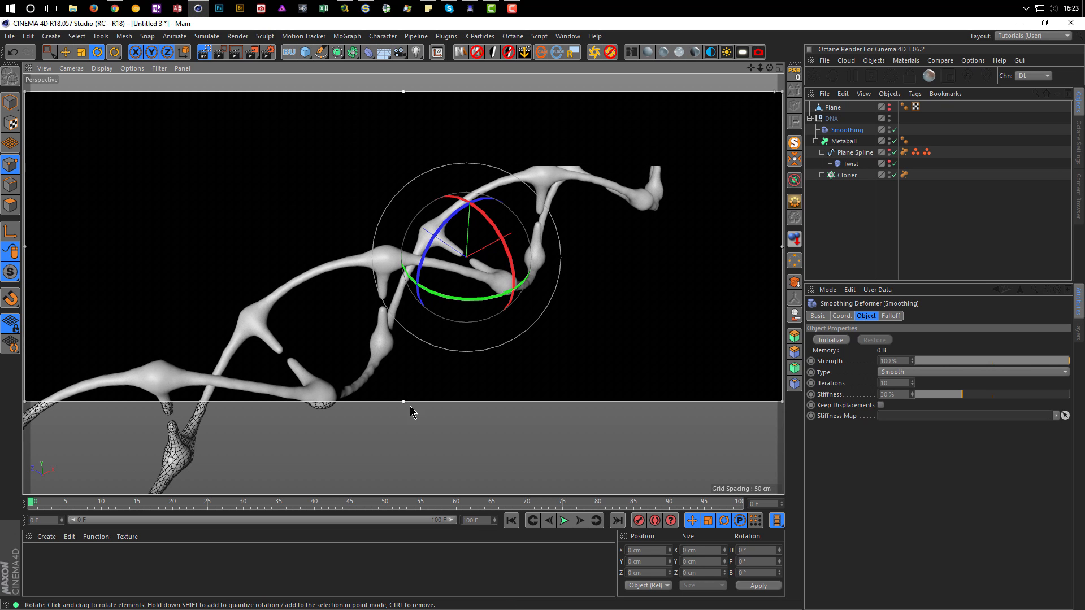
drag(406, 427, 403, 479)
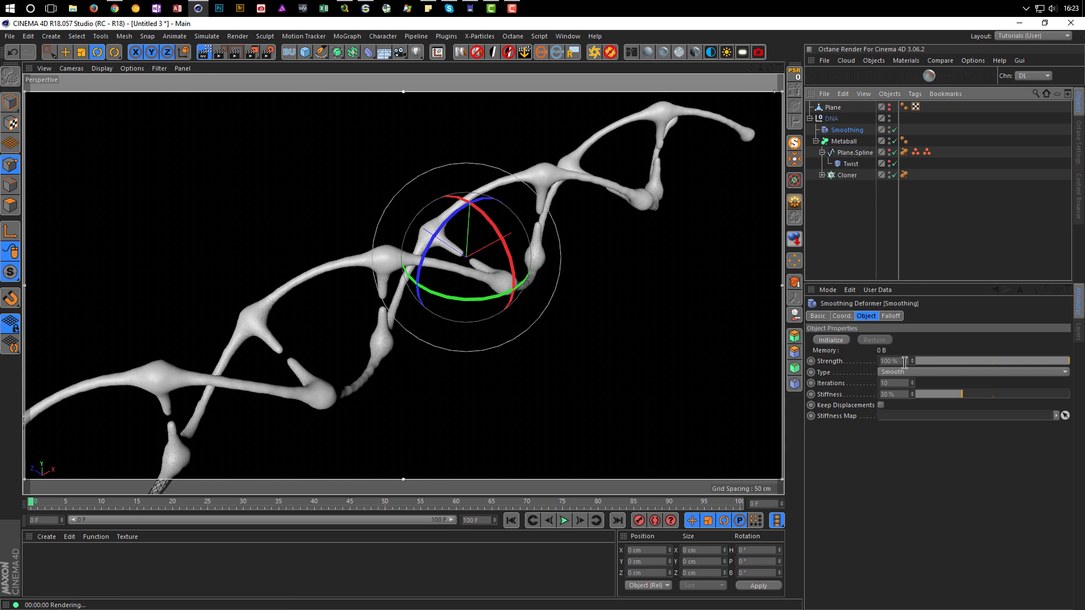
Try Smoothing deformer Strength values of 31% and 87%, and restore it to 100%
drag(1013, 365, 961, 366)
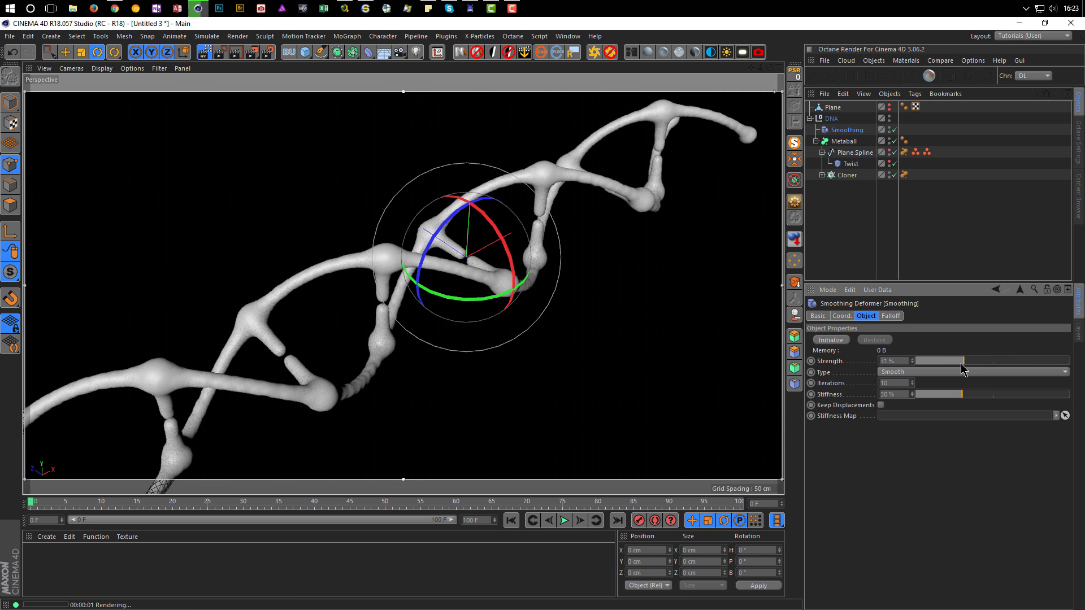
drag(962, 367, 1057, 366)
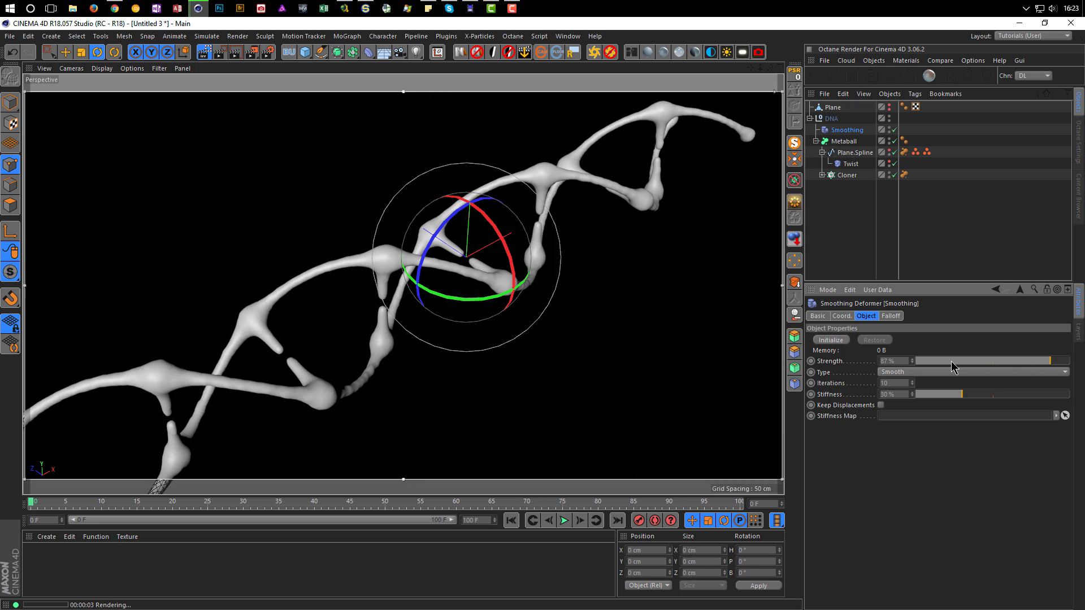
drag(1019, 362, 1073, 363)
Disable the Smoothing deformer and turn off the interactive render region
click(894, 130)
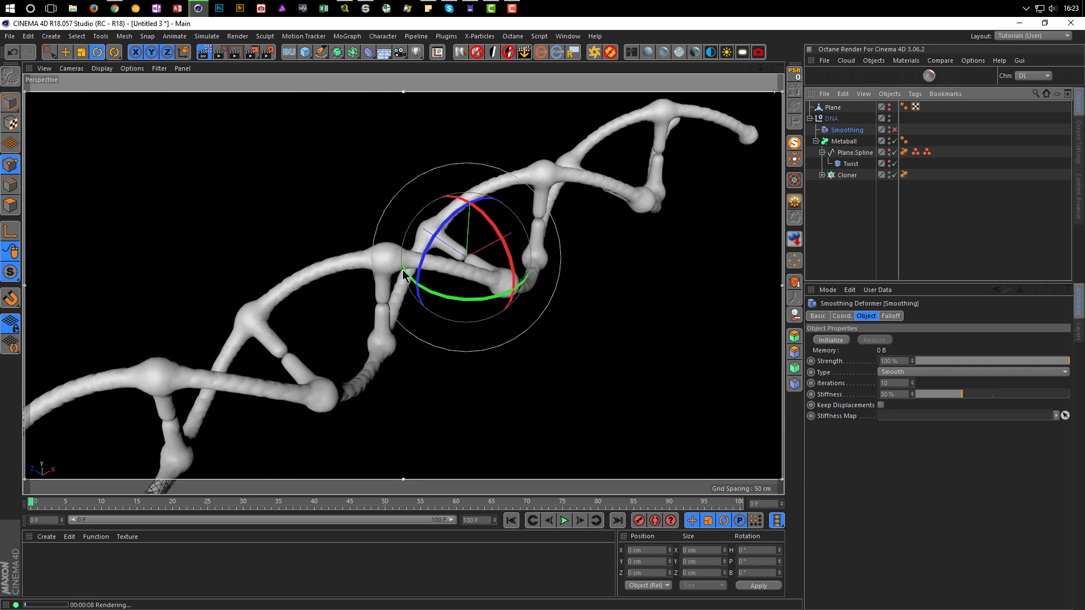
click(204, 53)
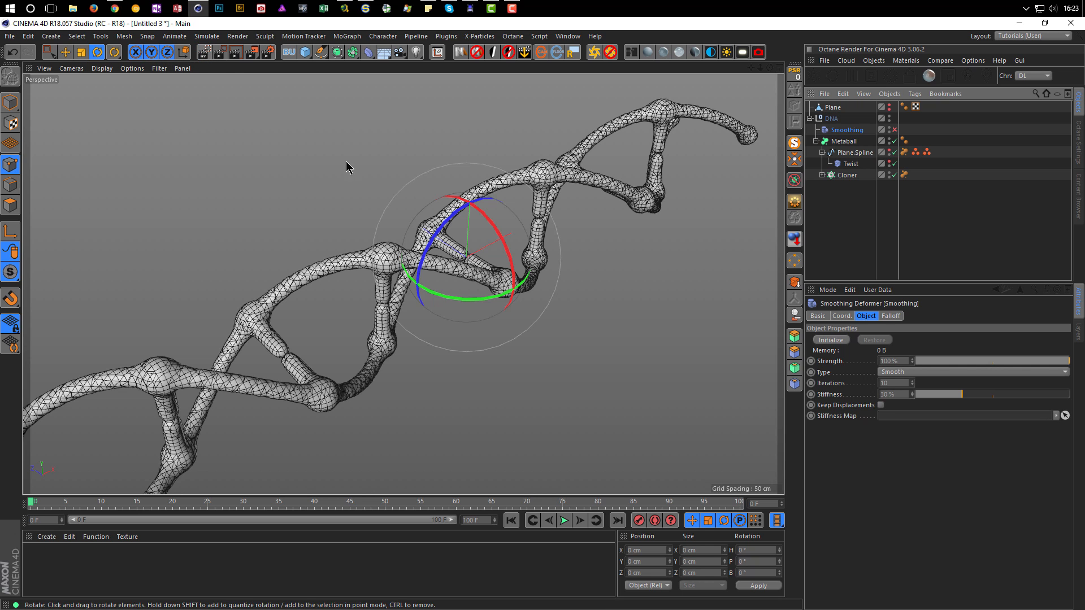
Add a Displacer deformer inside the DNA null and switch the viewport to Gouraud shading without lines
click(831, 118)
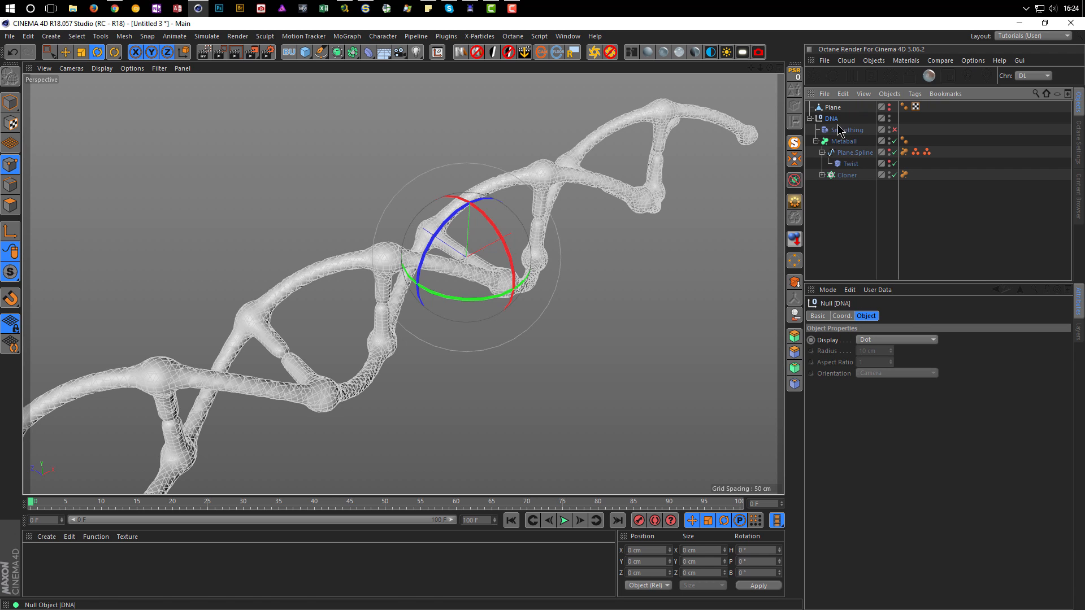
click(369, 53)
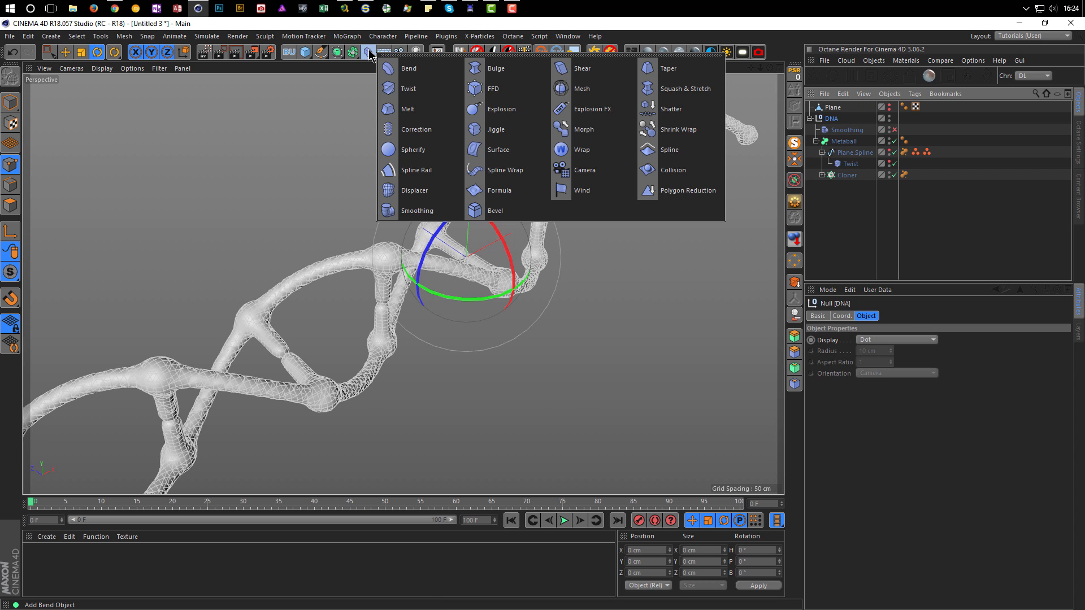
shift+click(419, 192)
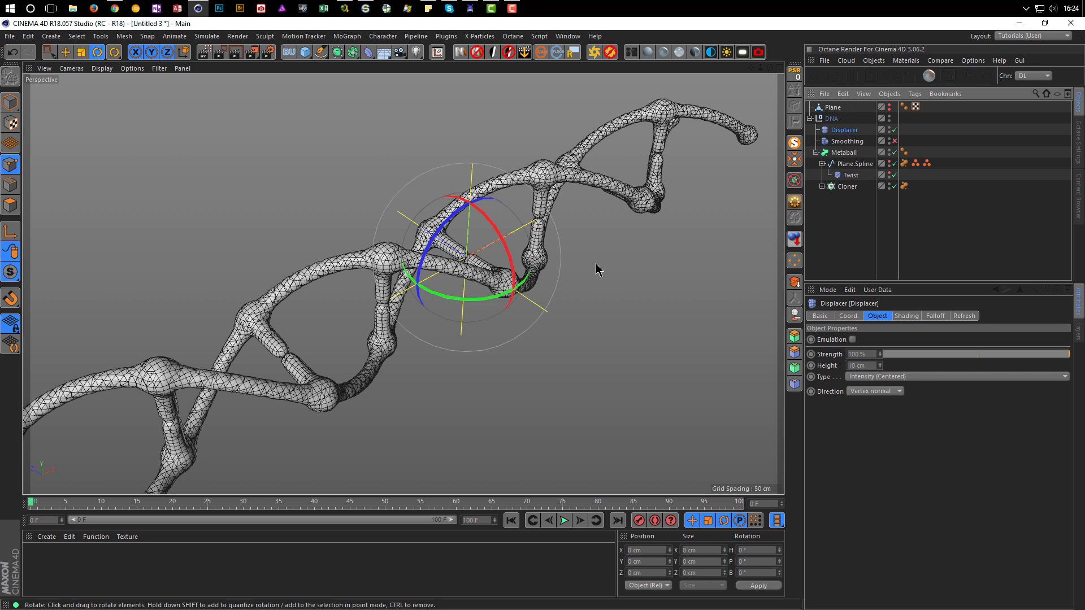
key(n)
key(a)
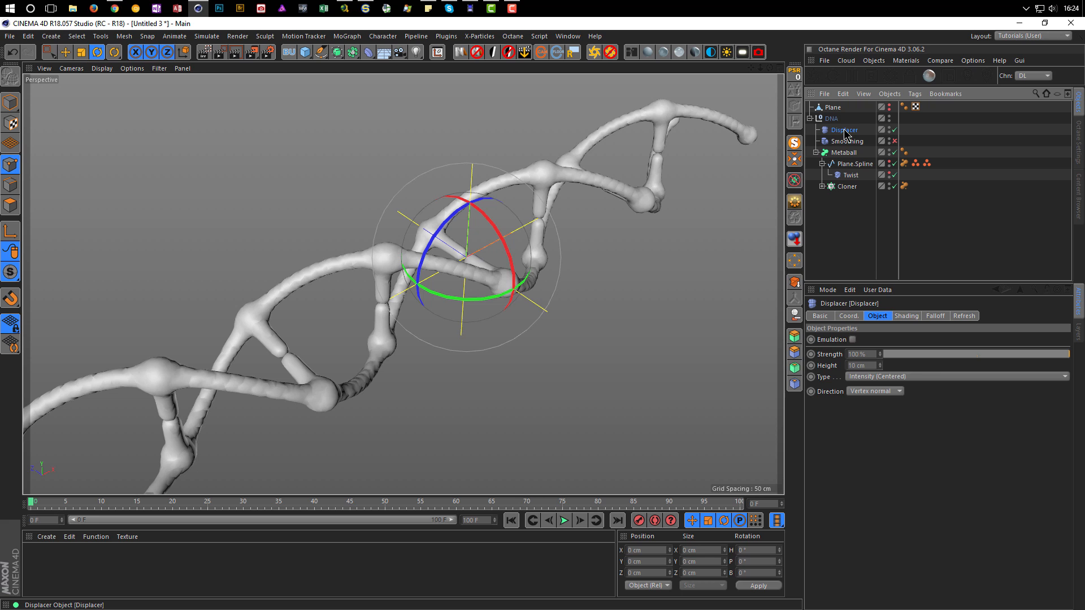
Load a Noise shader into the Displacer's shading channel
click(906, 316)
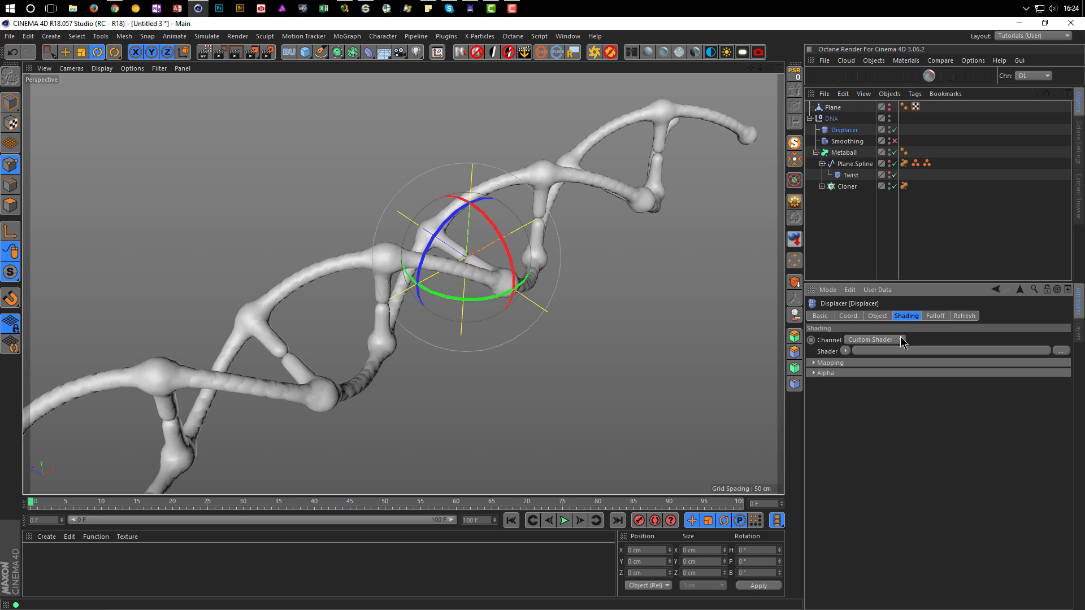
click(845, 351)
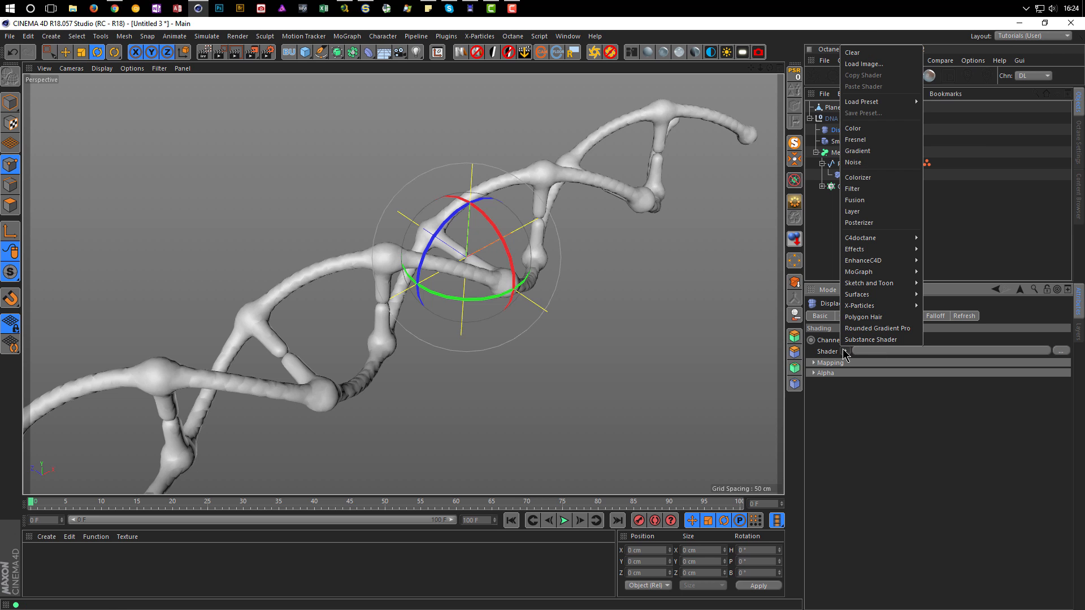
click(877, 164)
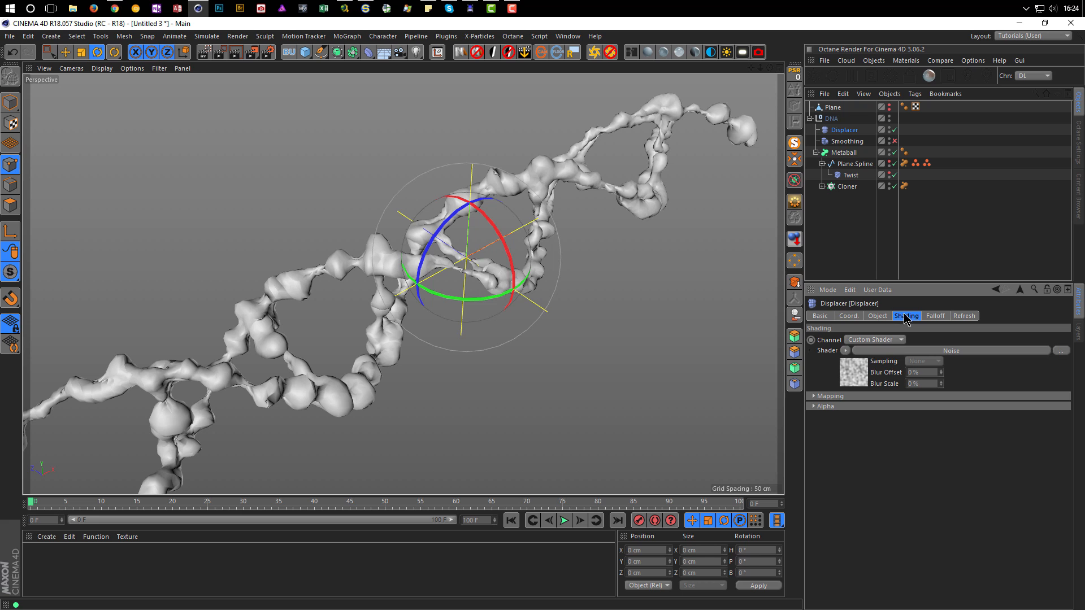
Reduce the Displacer's Height to 2 cm
click(879, 316)
click(867, 367)
text(1)
key(Return)
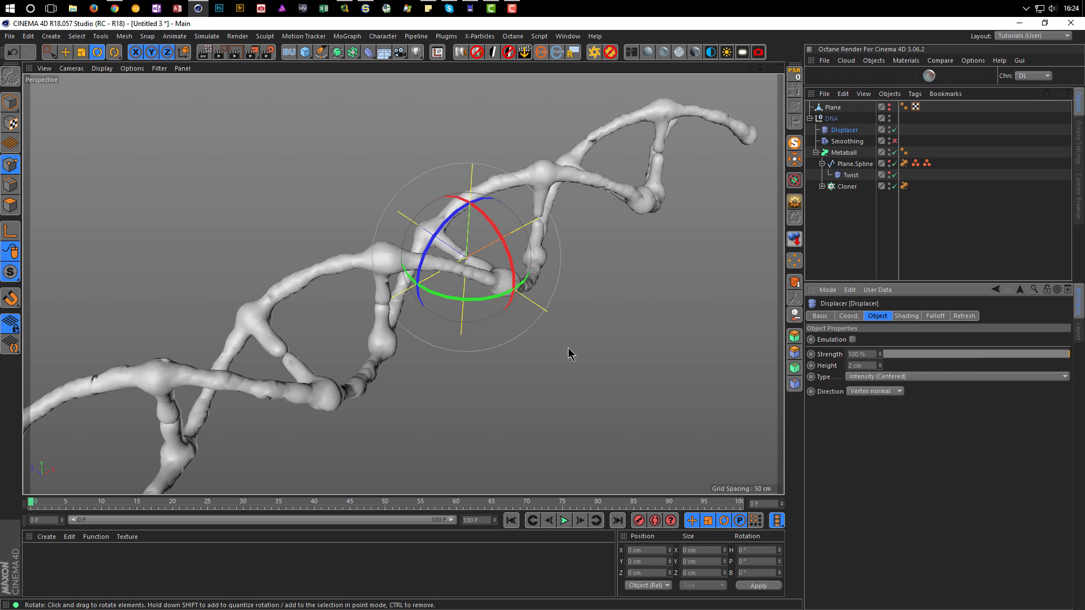
Enable Accurate Normals and Exponential Falloff on the Metaball
click(845, 154)
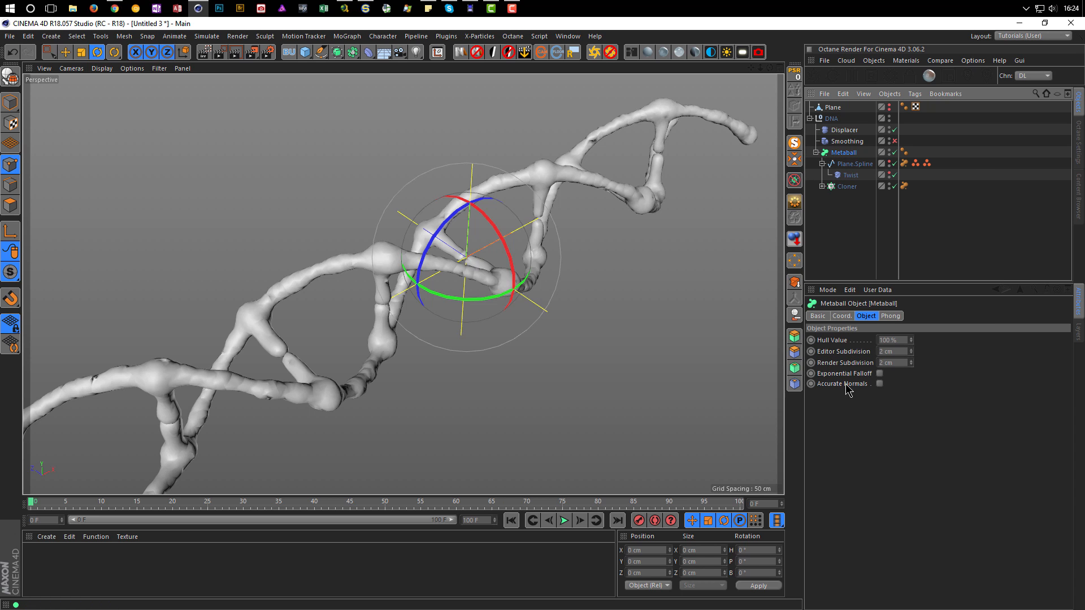
click(879, 384)
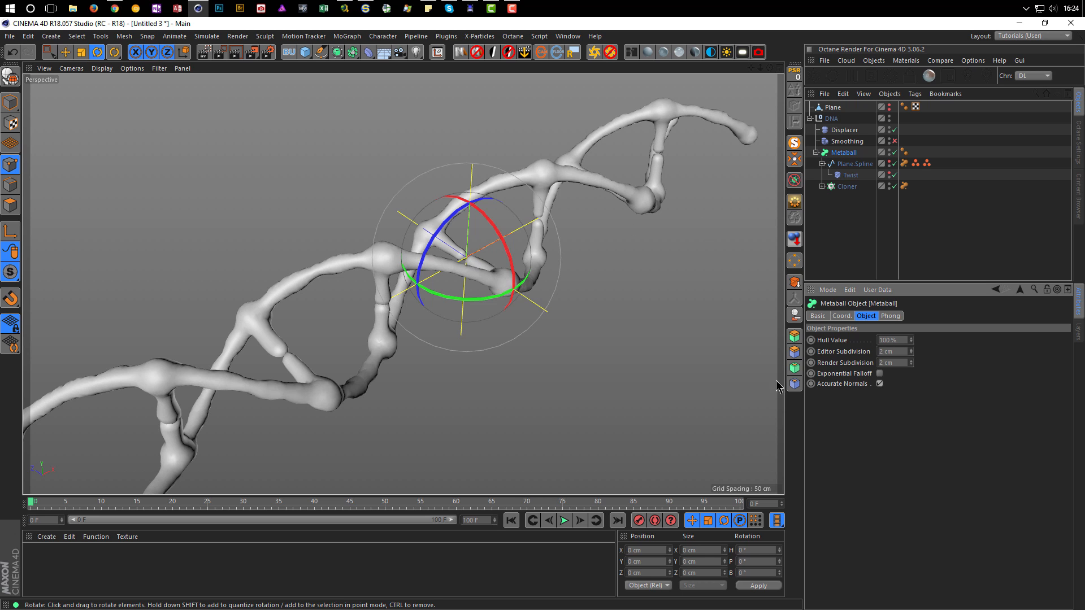
click(880, 374)
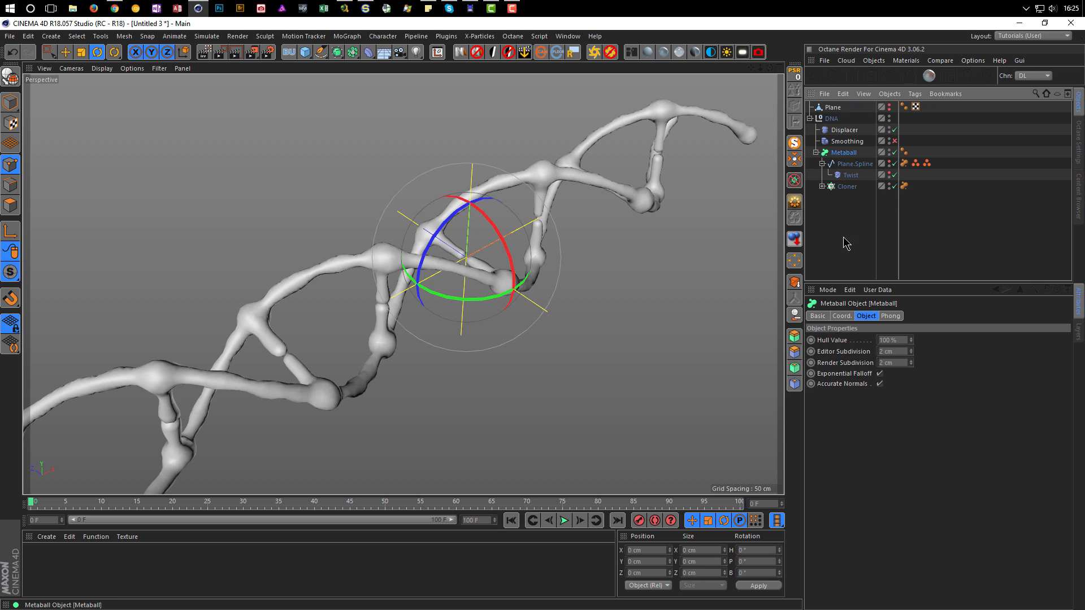
Try lower Hull Values on the Metaball, down to 0%, and restore it to 100%
double_click(894, 340)
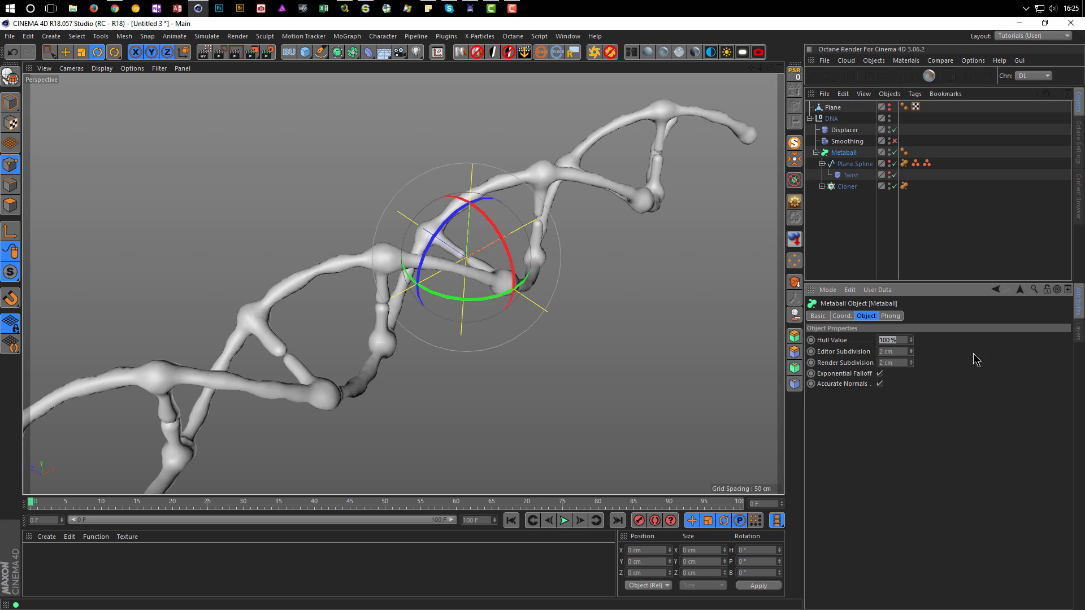
text(80)
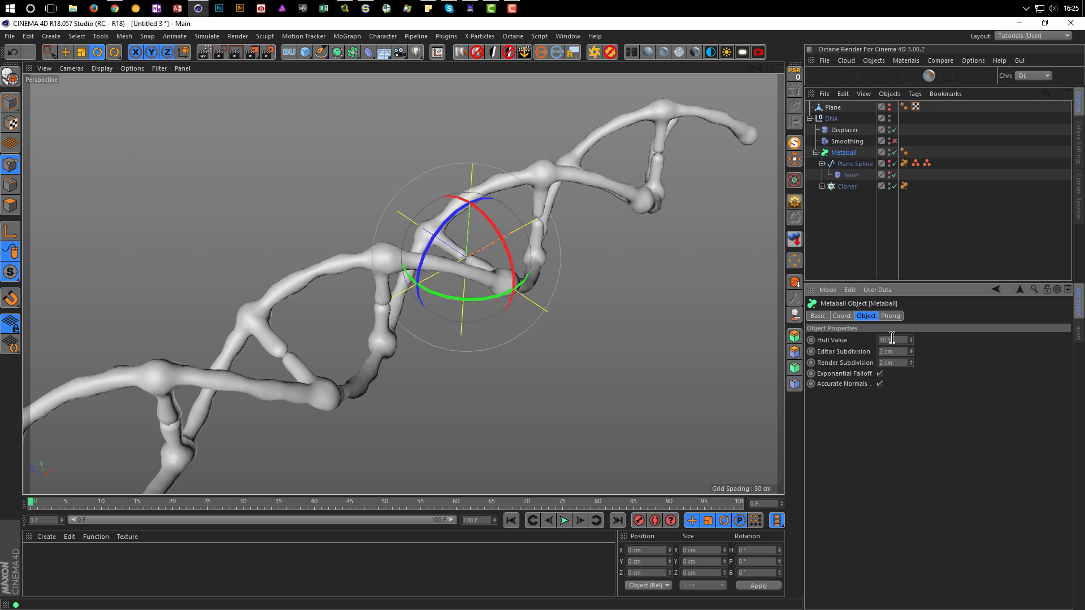
key(Return)
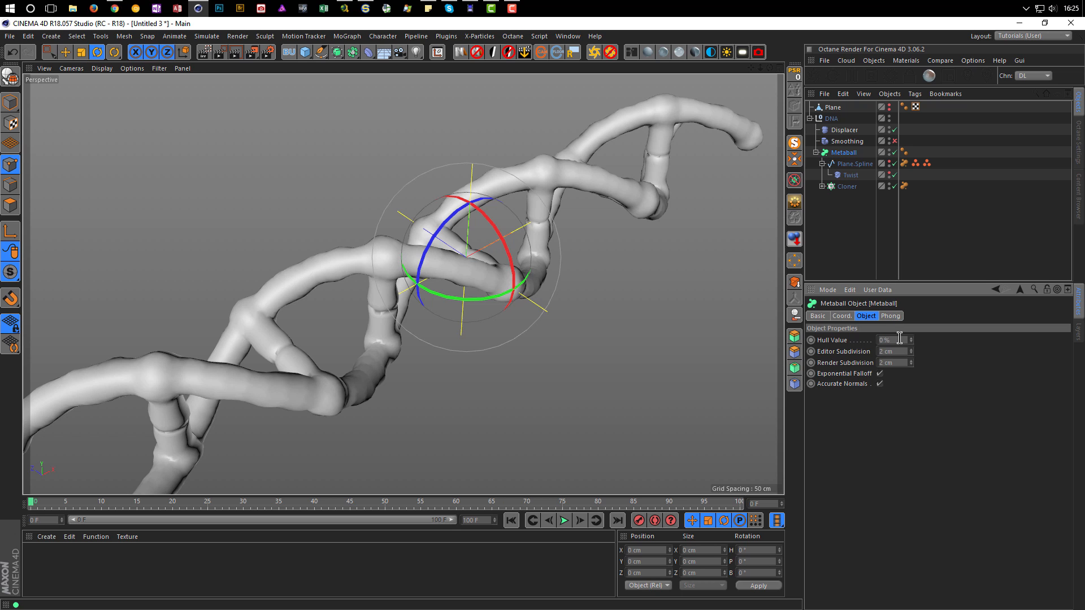
drag(900, 338, 859, 332)
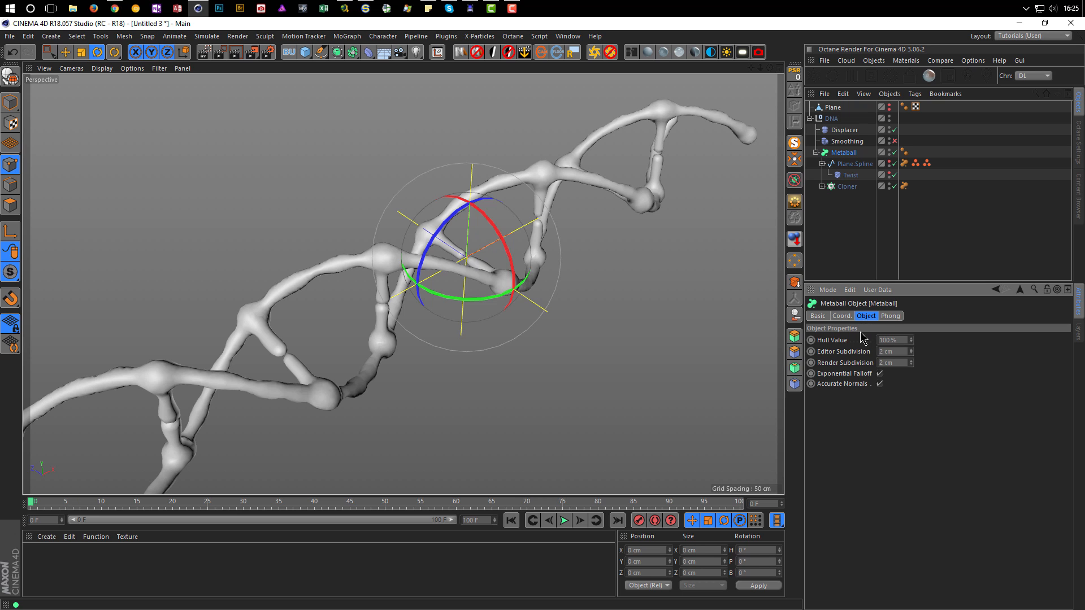
Try other Strength values on the Metaball tags of the Cloner and Plane.Spline
click(904, 187)
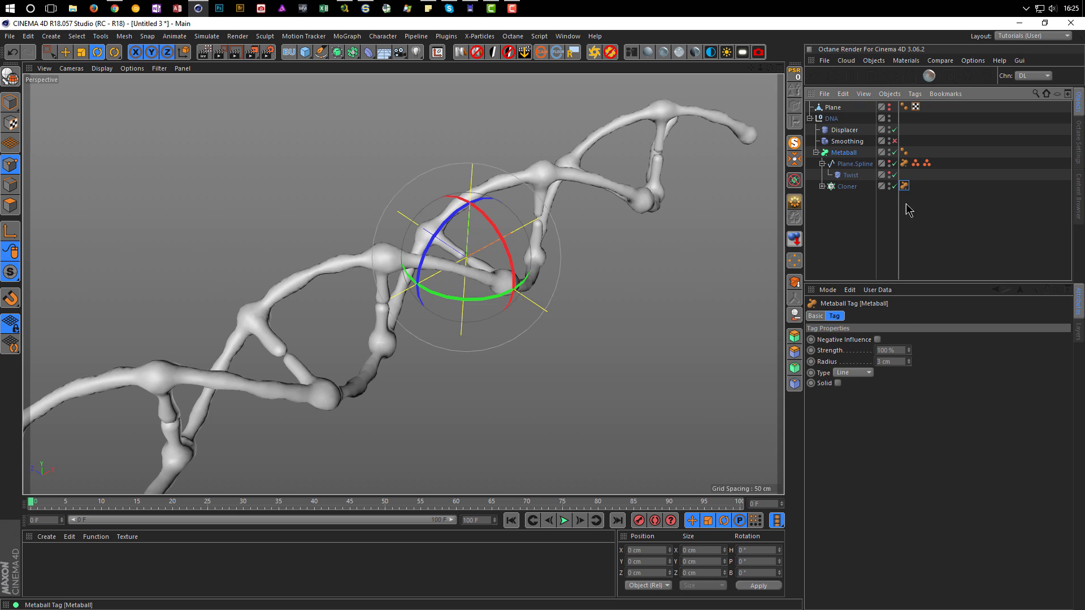
click(900, 351)
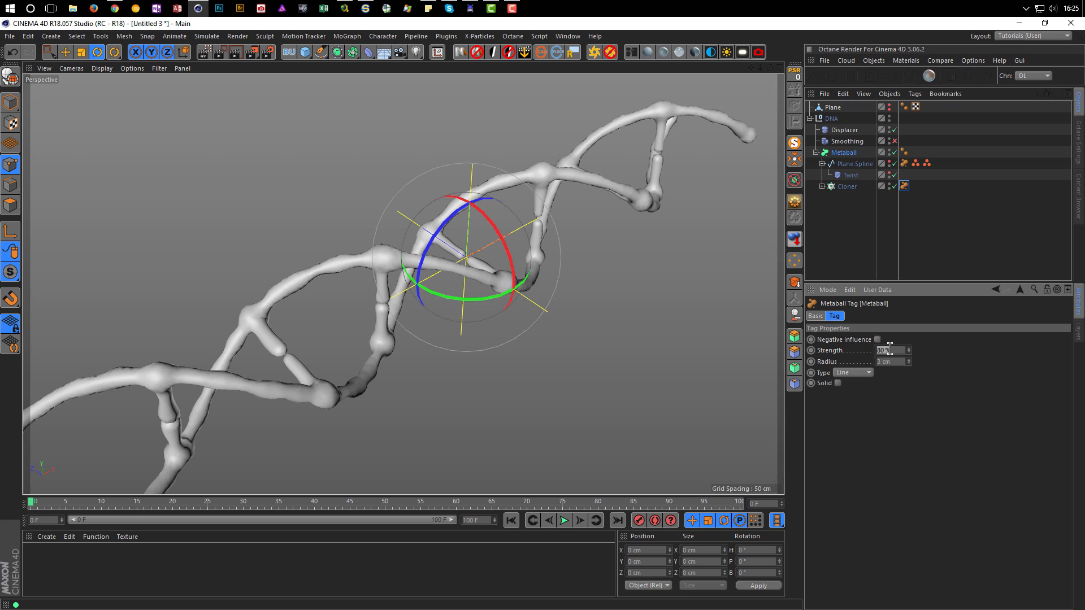
key(Return)
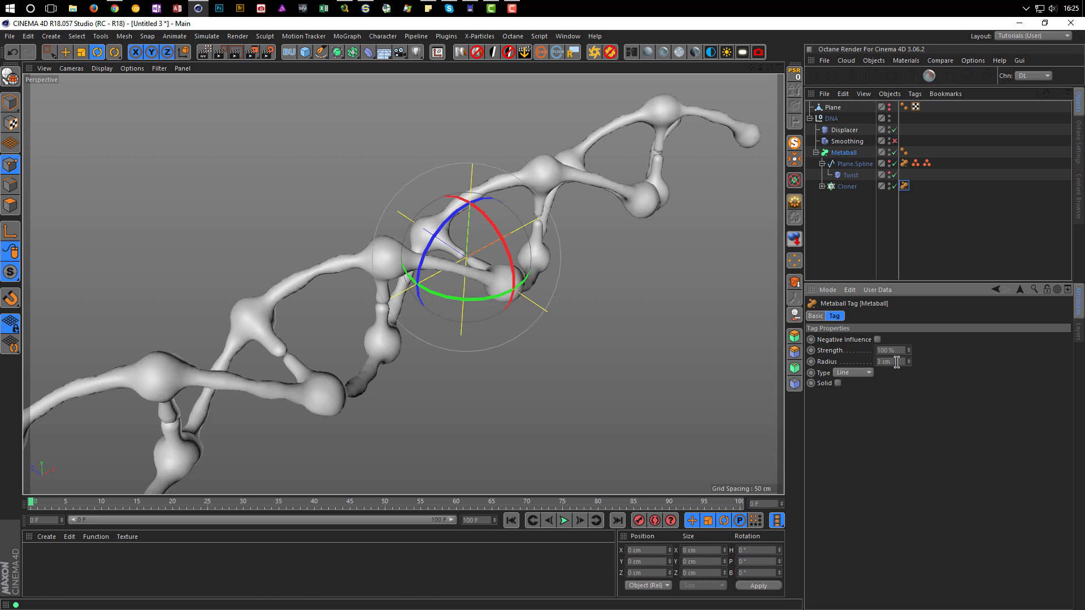
key(Return)
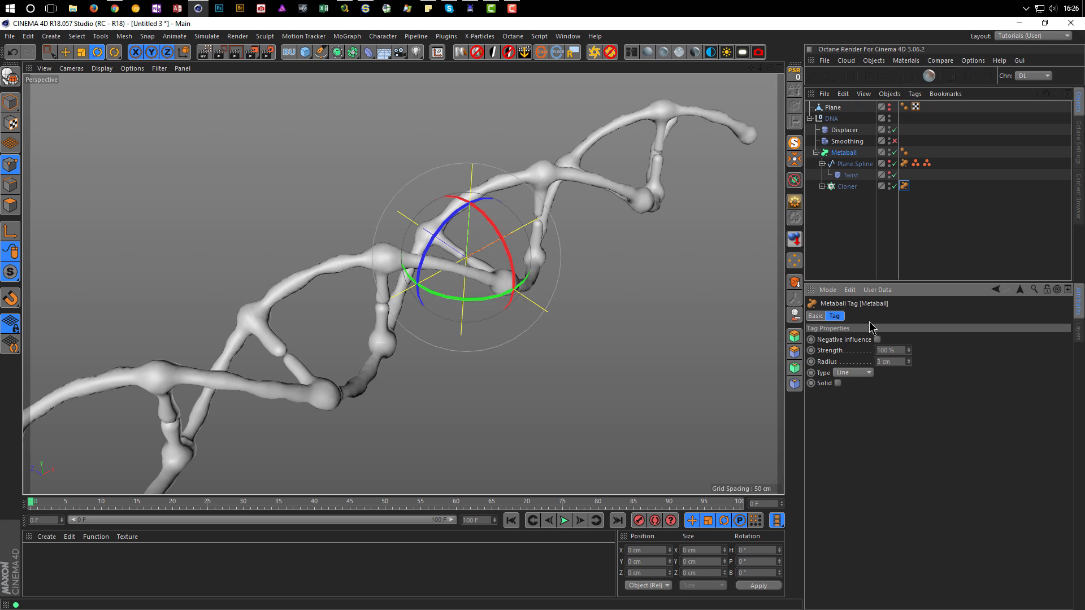
click(905, 164)
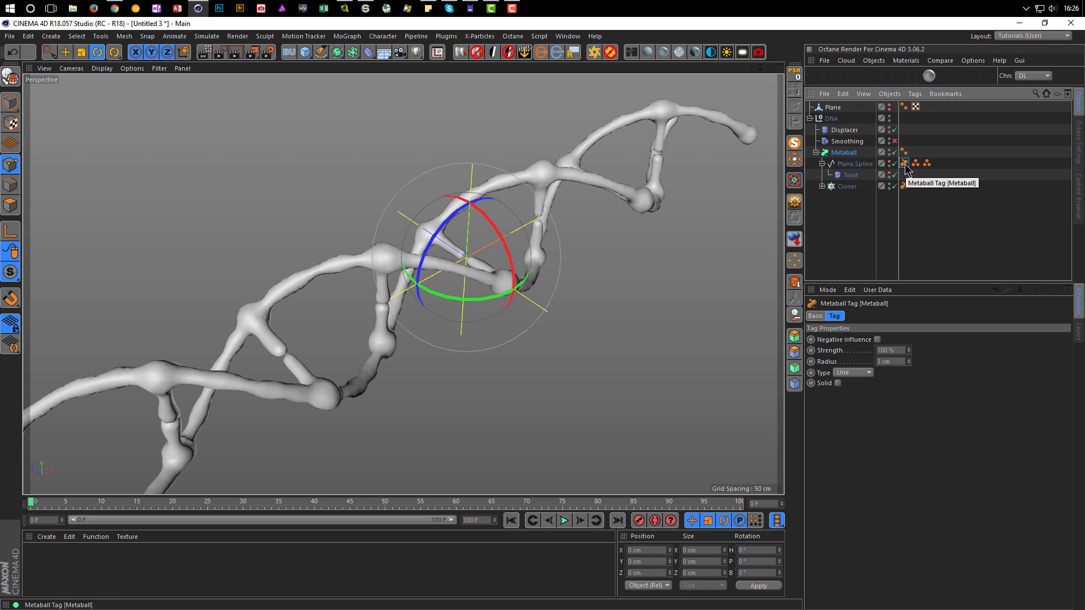
click(897, 351)
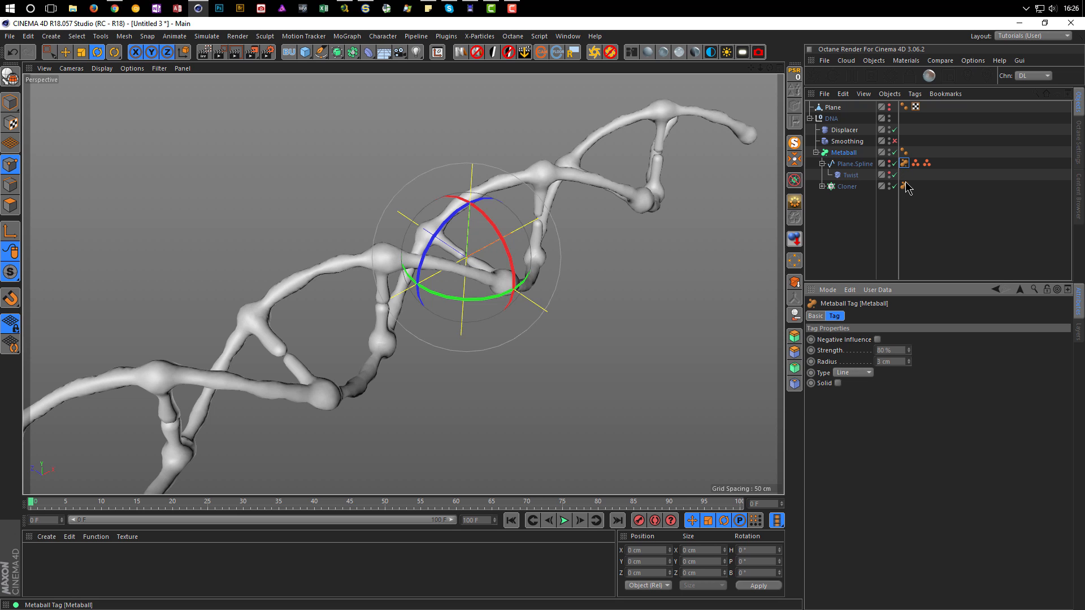
click(898, 349)
Duplicate the Displacer within the DNA null and replace the copy's Noise shader with a Color shader
click(843, 130)
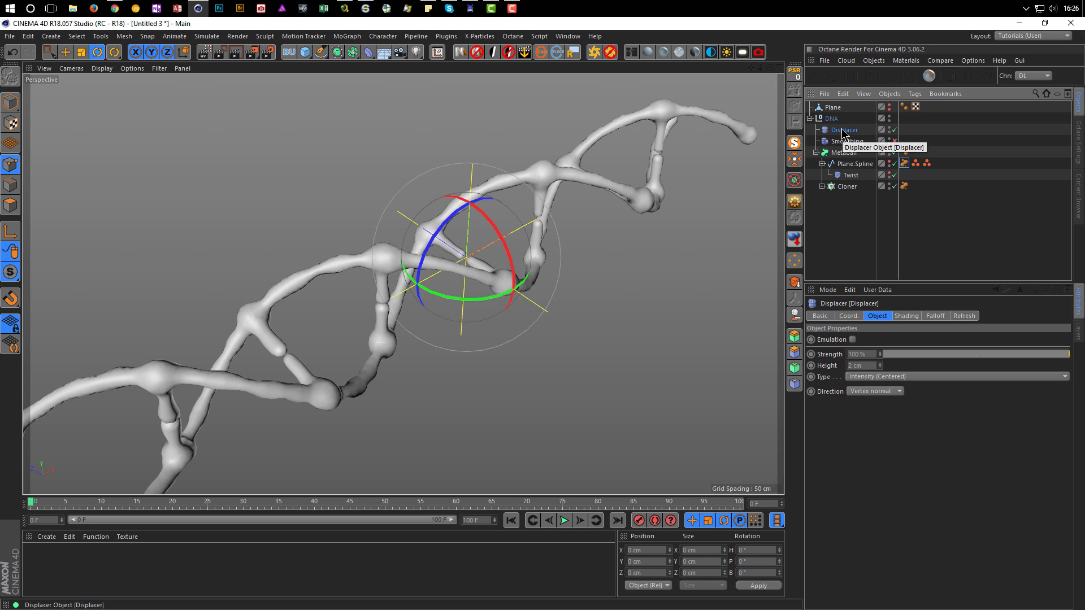
ctrl+drag(842, 131, 842, 137)
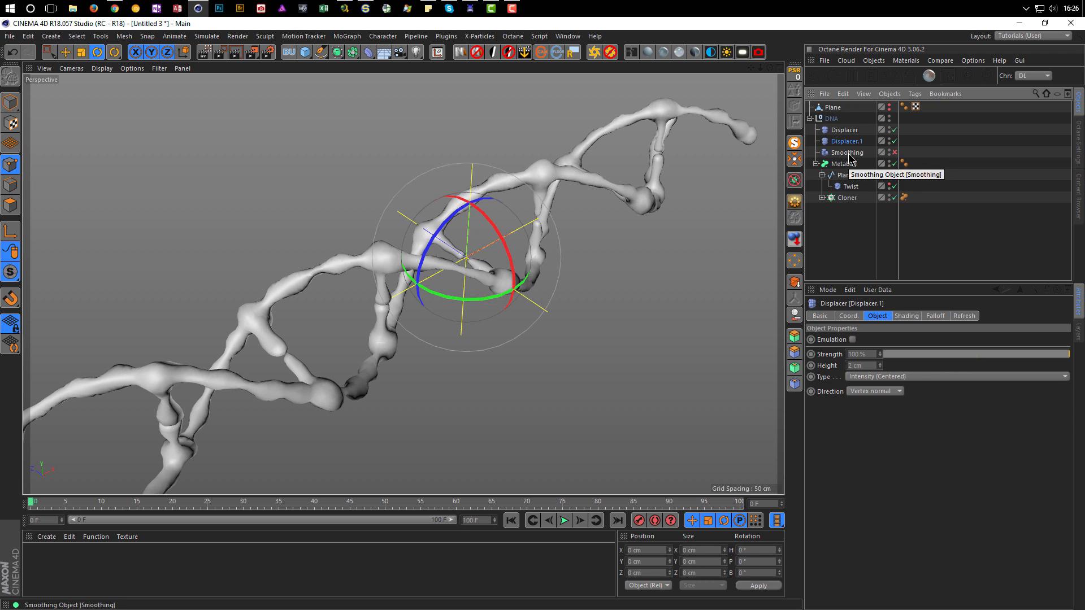
click(905, 316)
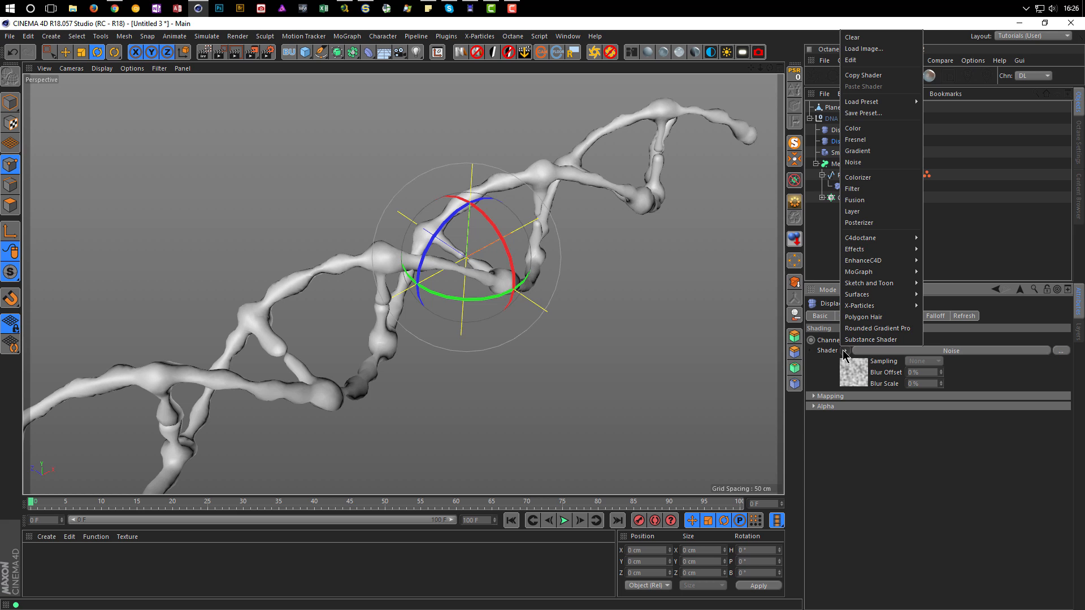
click(867, 130)
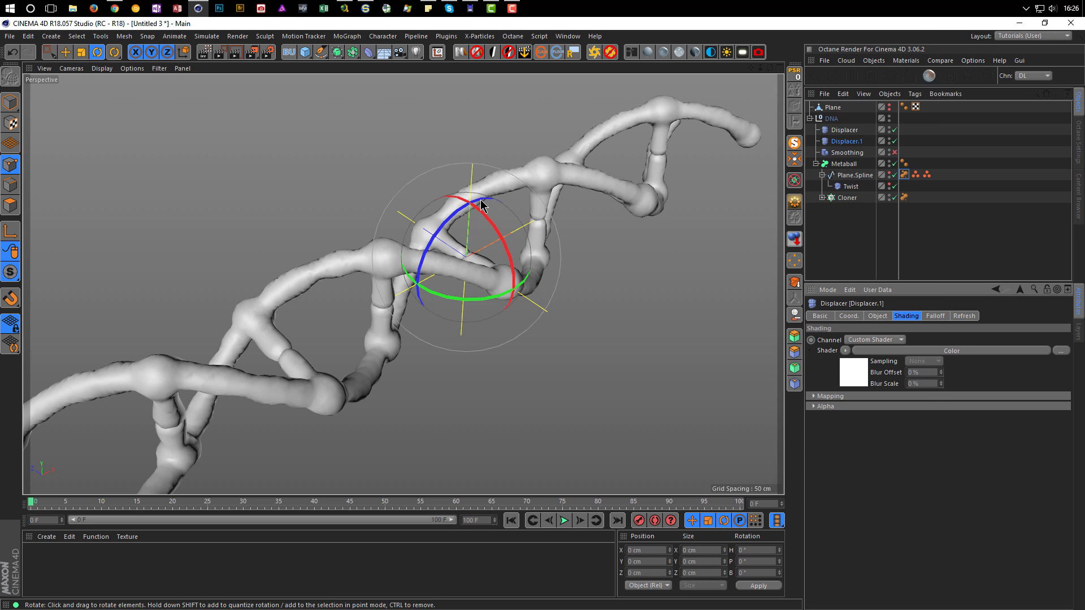
Try a Height of 1 cm on the duplicated Displacer and set it to 5 cm
click(878, 317)
click(861, 365)
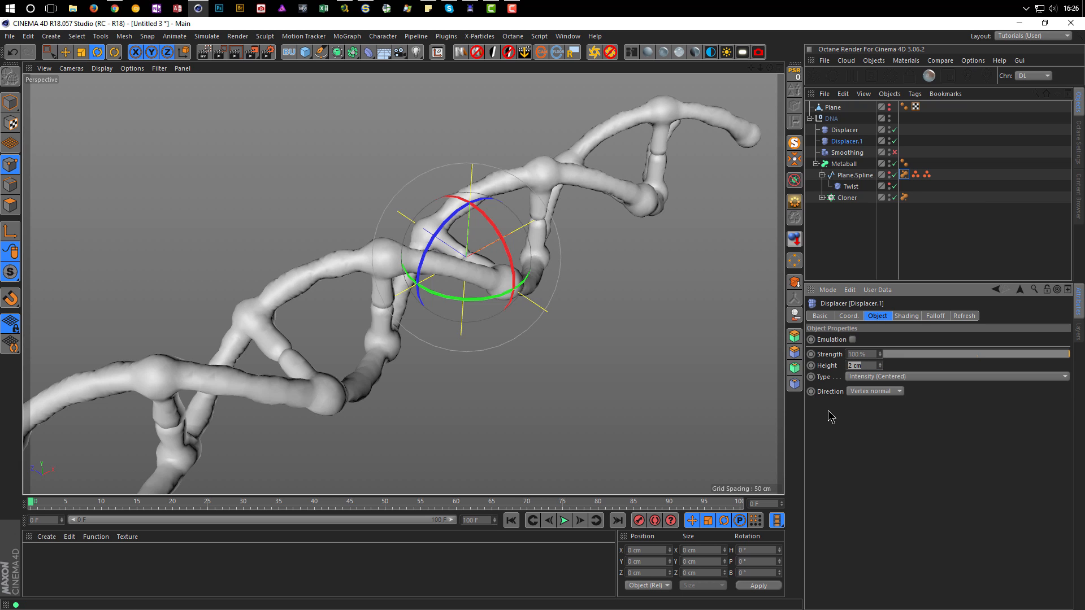
text(1)
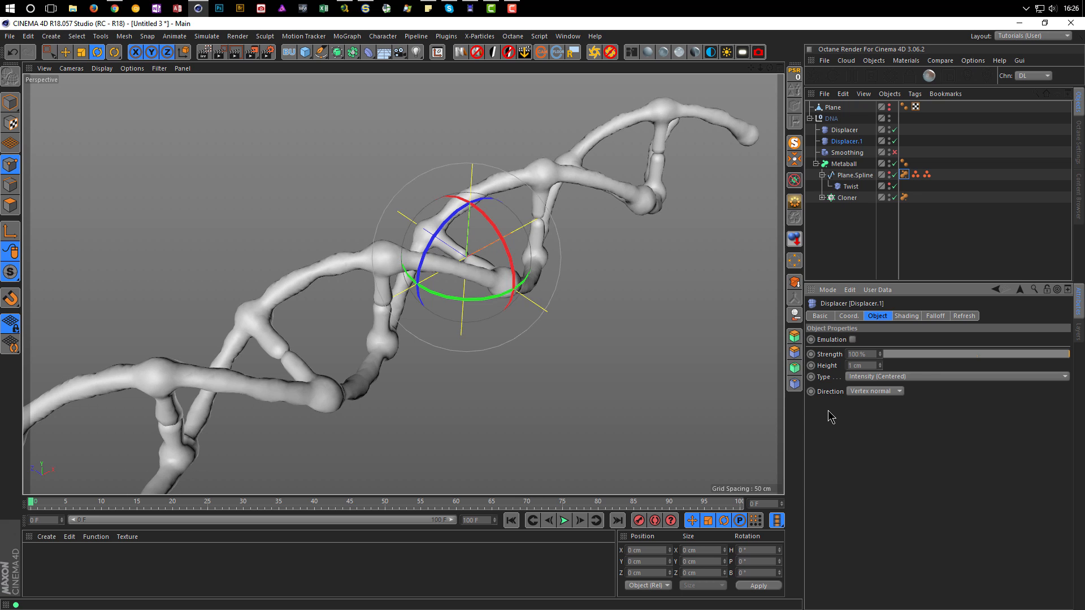
double_click(867, 365)
text(5)
key(Return)
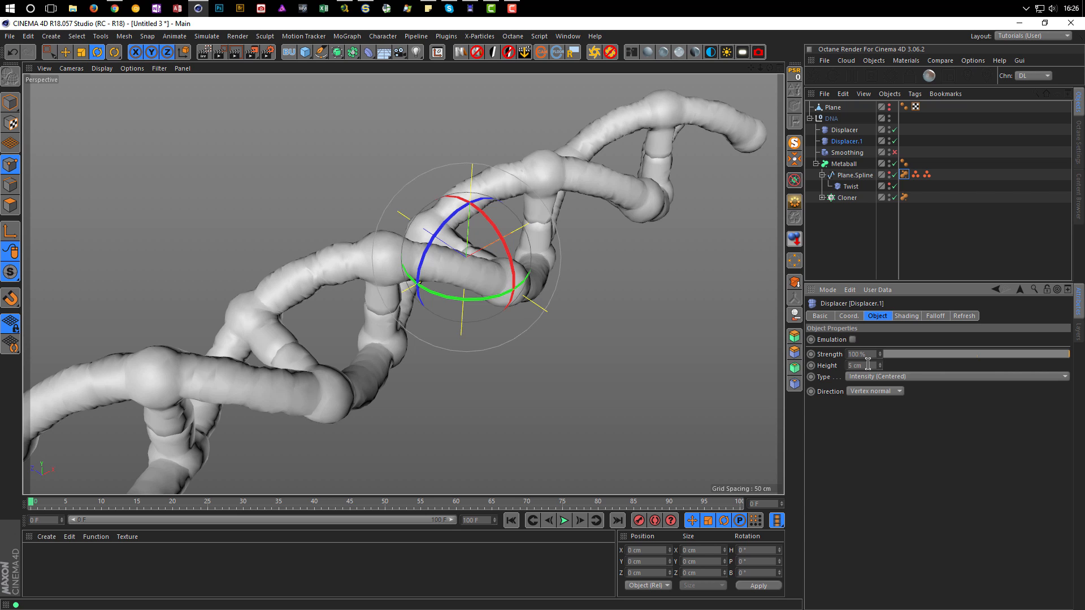
Try a Height of -2 cm on the duplicated Displacer, then set it to 1 cm and render the view
double_click(867, 365)
text(-2)
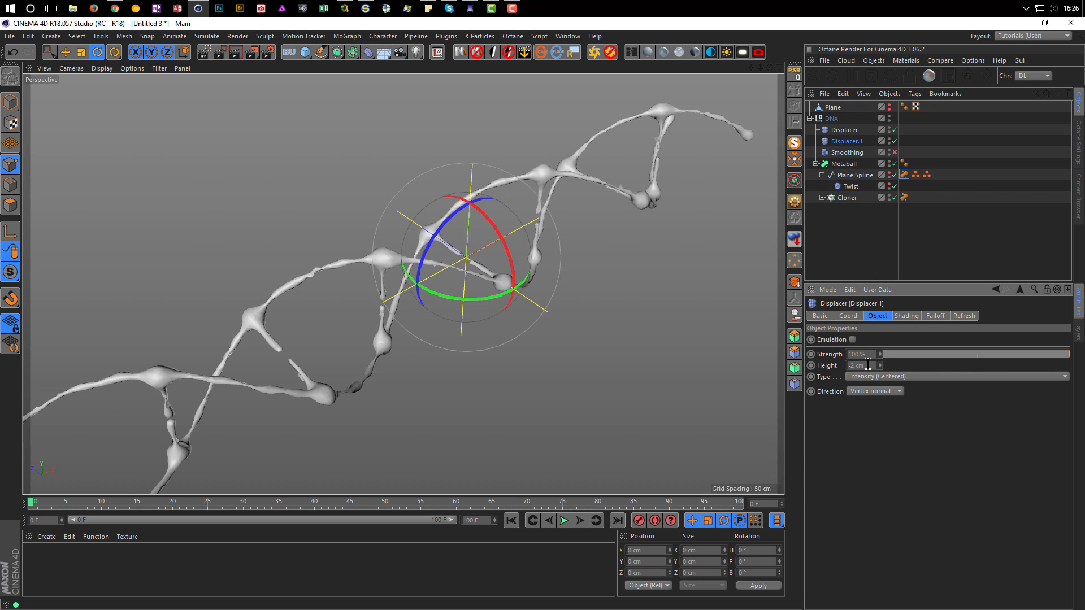
double_click(868, 365)
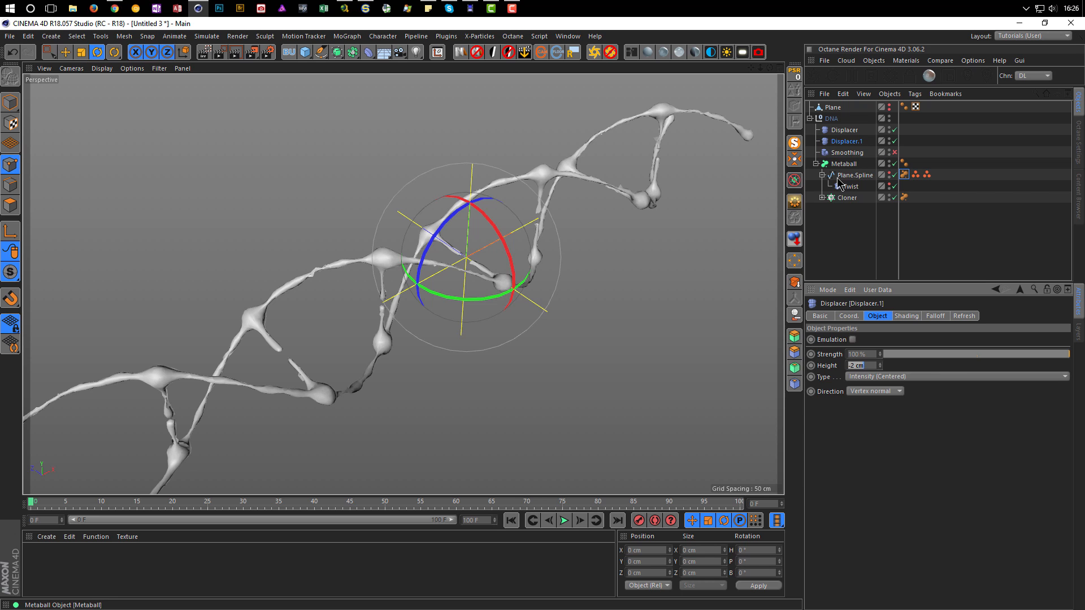
text(1)
key(Return)
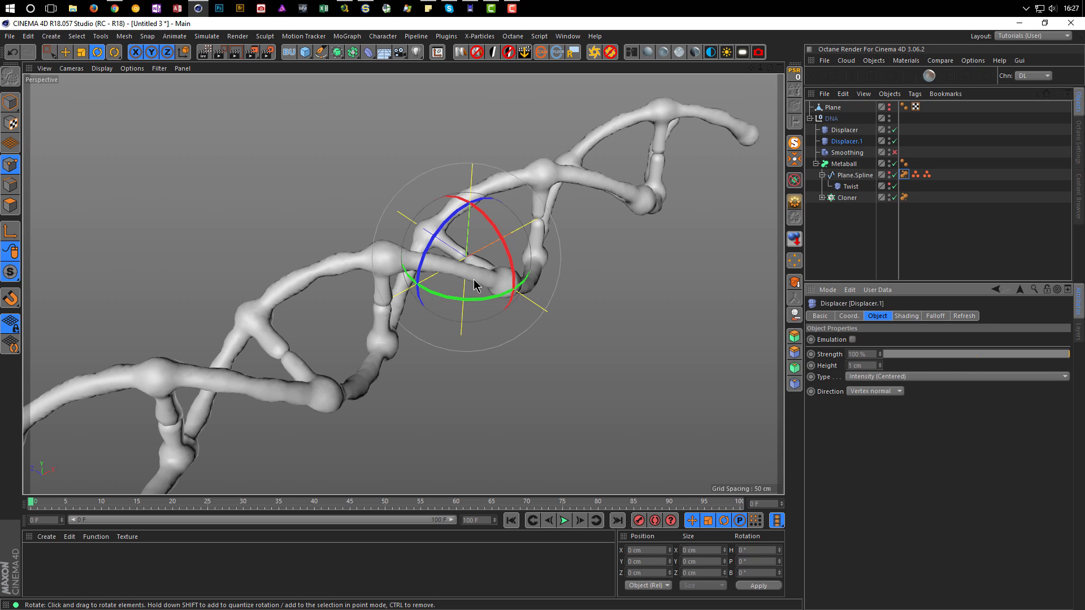
alt+drag(454, 289, 509, 239)
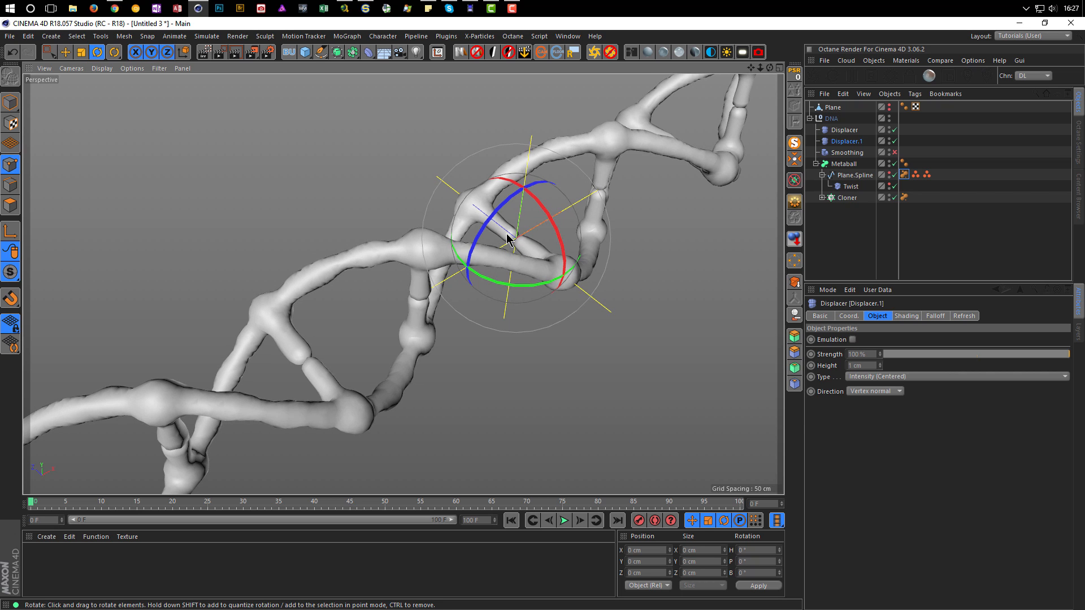
key(ctrl+r)
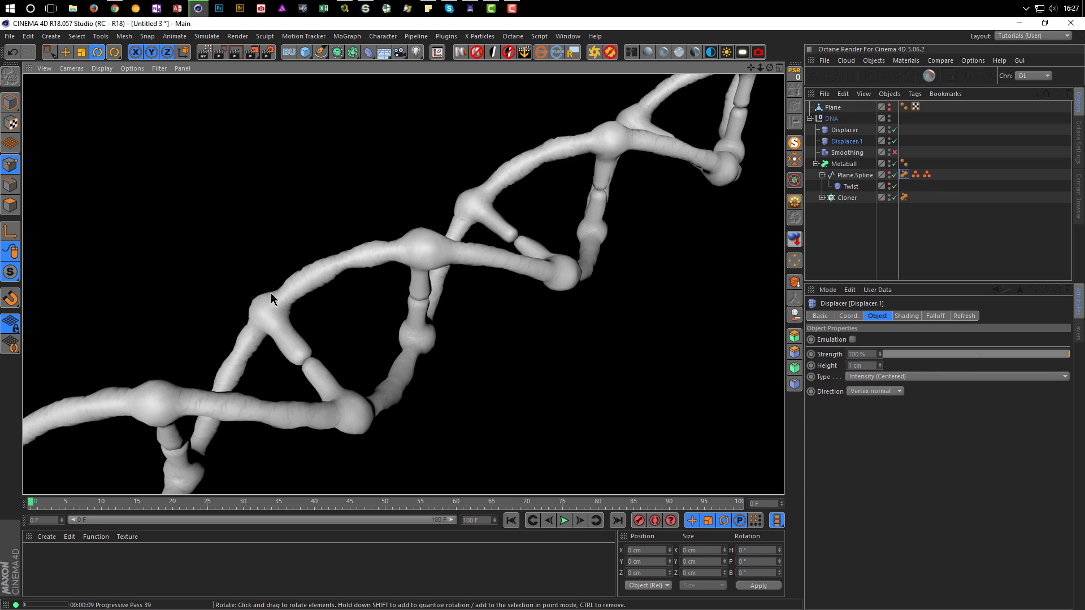
Enable the Smoothing deformer, try a Strength of 50%, and set it to 30% with a test render of the view
click(895, 154)
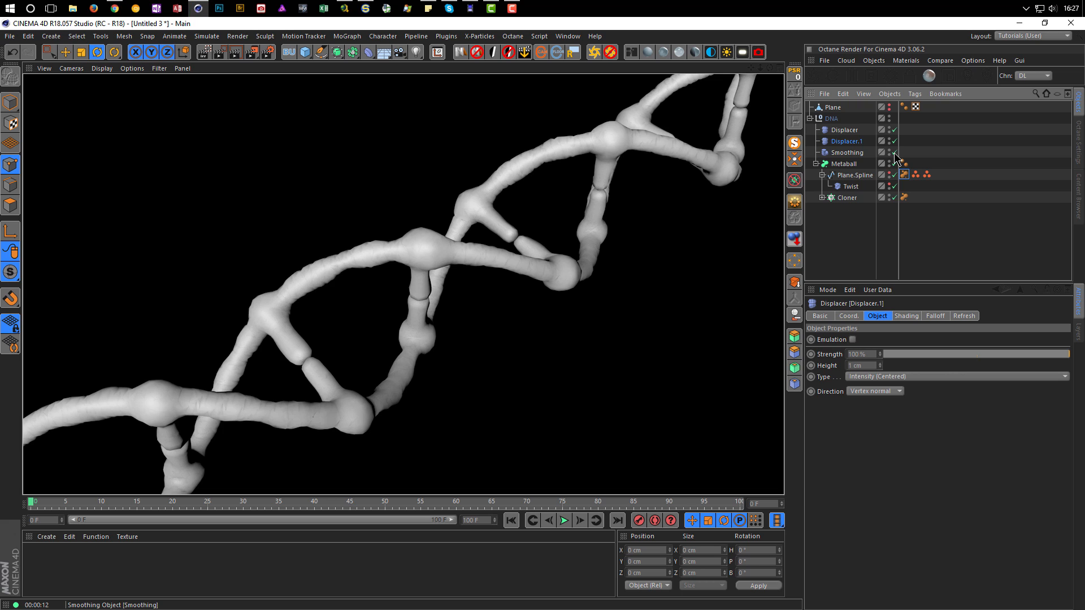
click(847, 153)
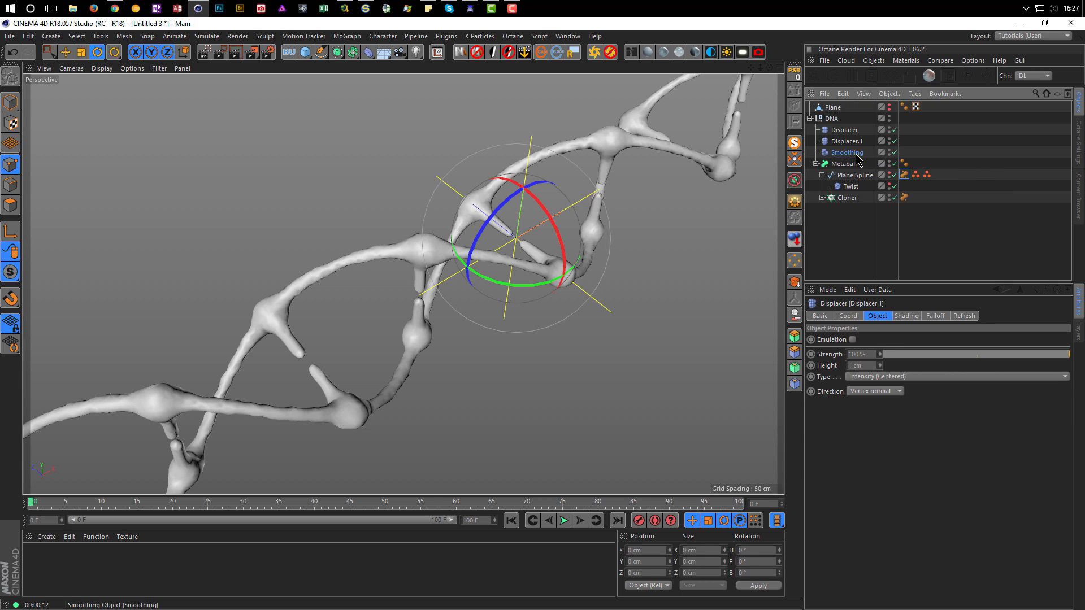
double_click(900, 361)
text(50)
key(Return)
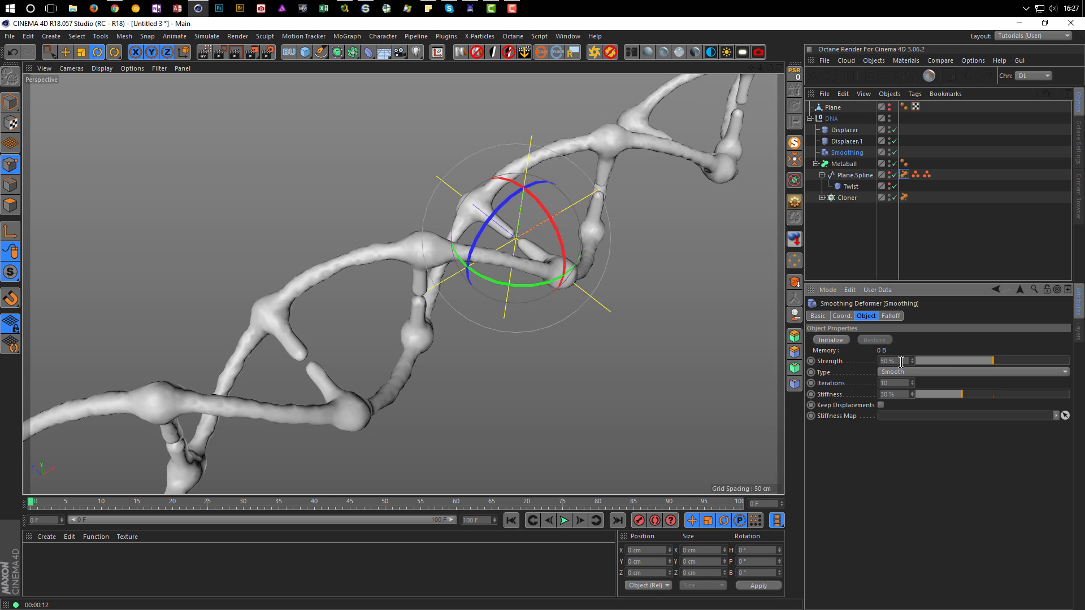
double_click(901, 361)
text(30)
key(Return)
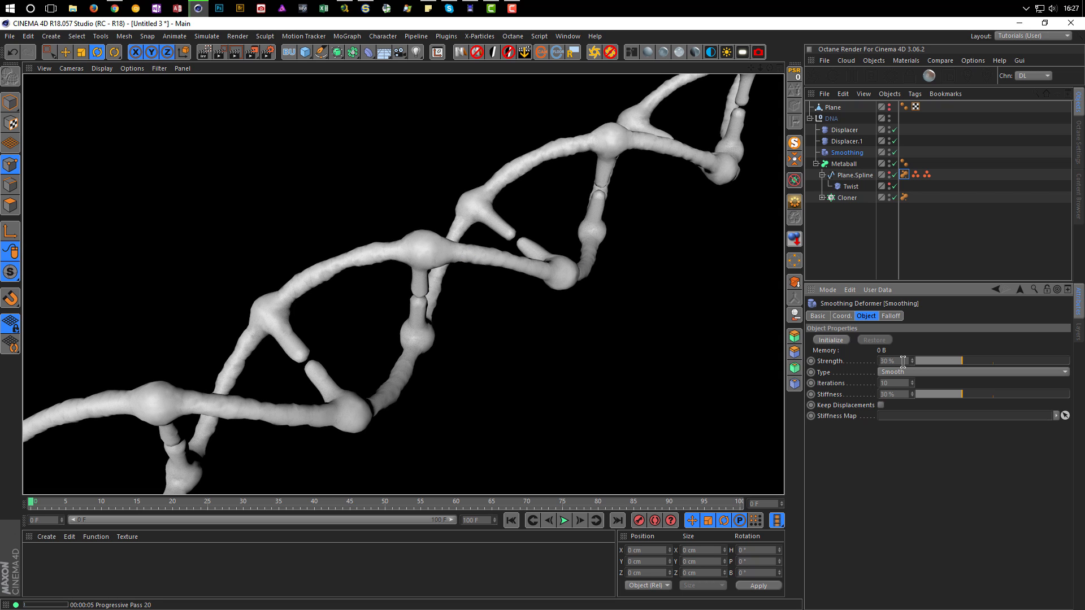
click(903, 361)
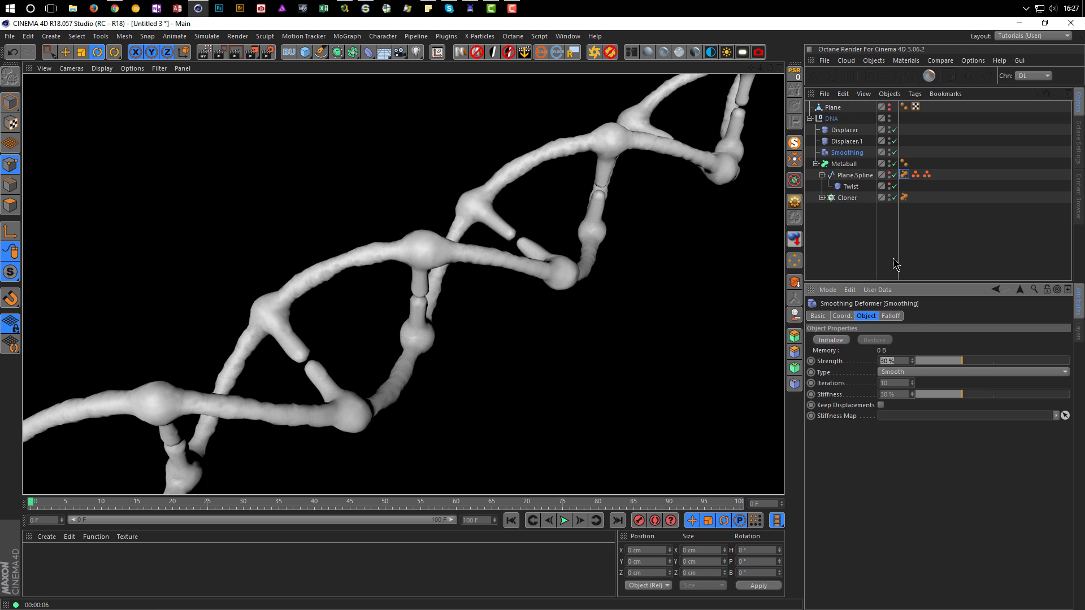
Set the Height of the duplicated Displacer to 1.5 cm
click(842, 142)
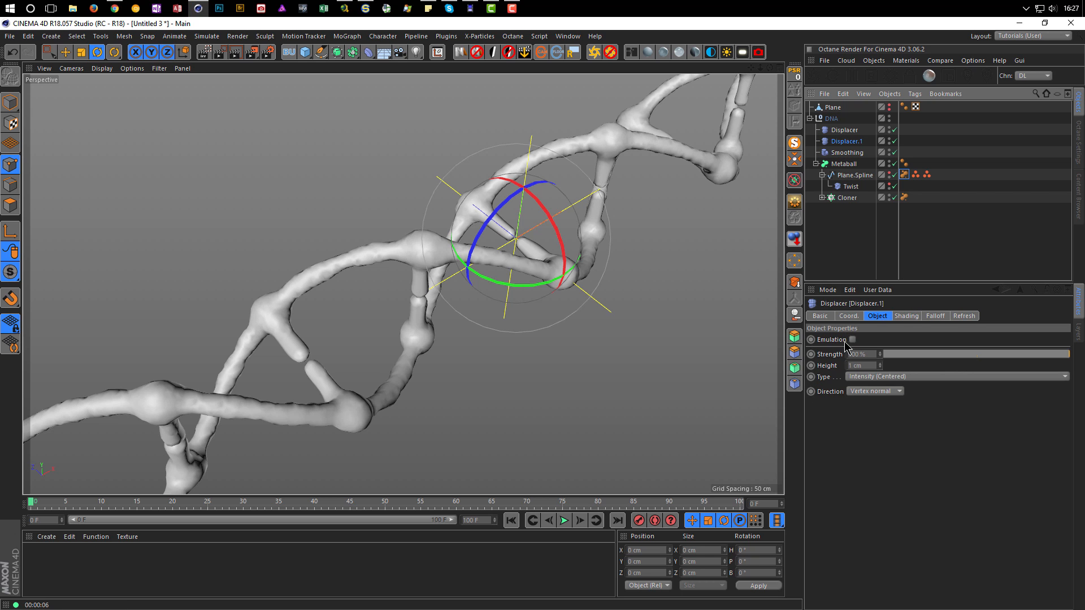
click(866, 365)
text(1)
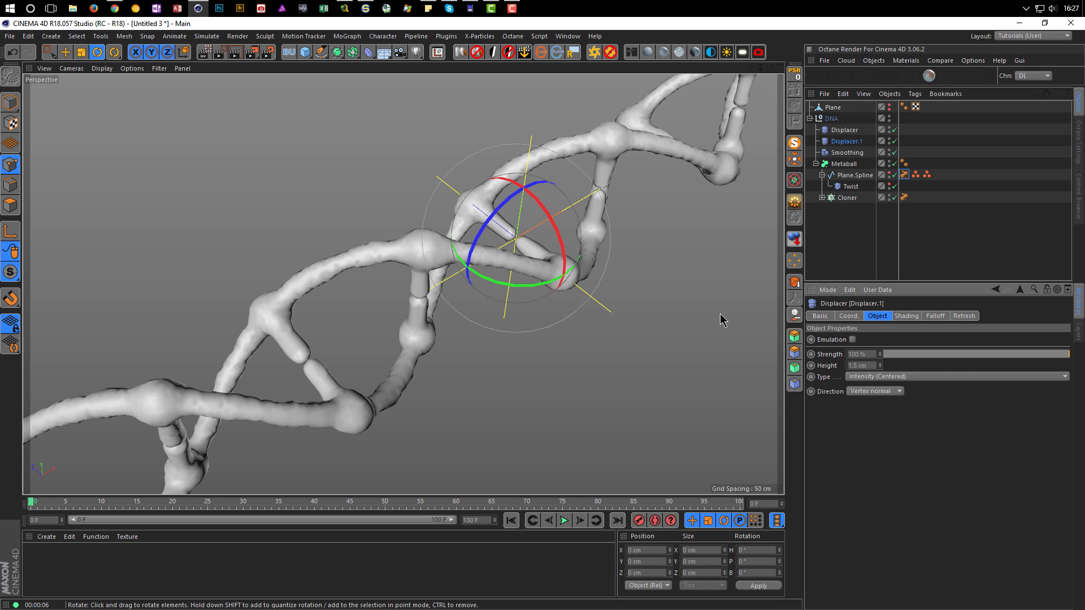
Save the project to the Desktop as DNA_Tut
key(ctrl+s)
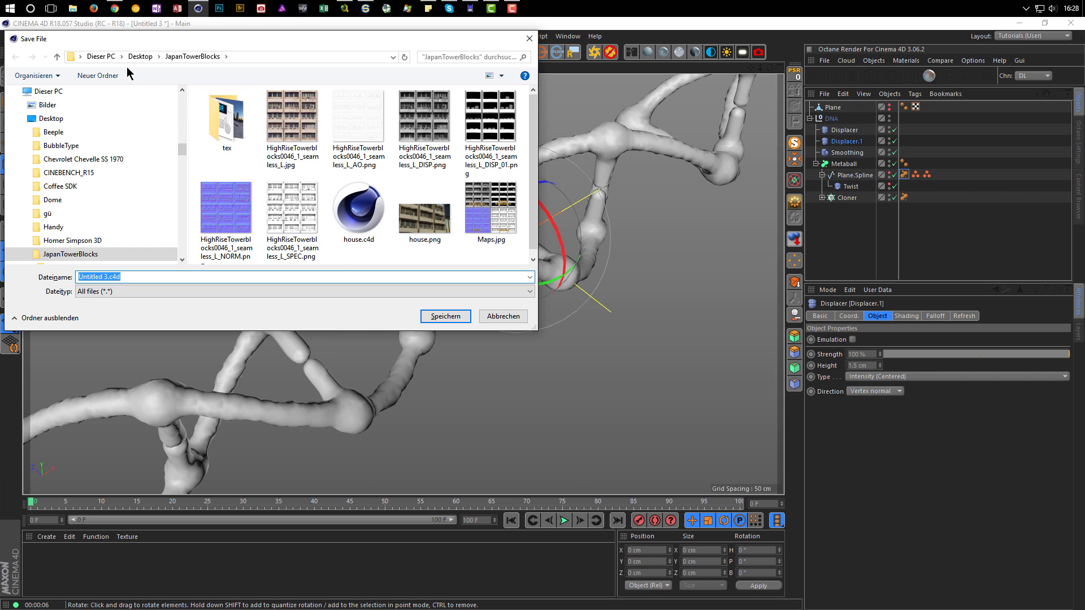
click(80, 57)
click(83, 66)
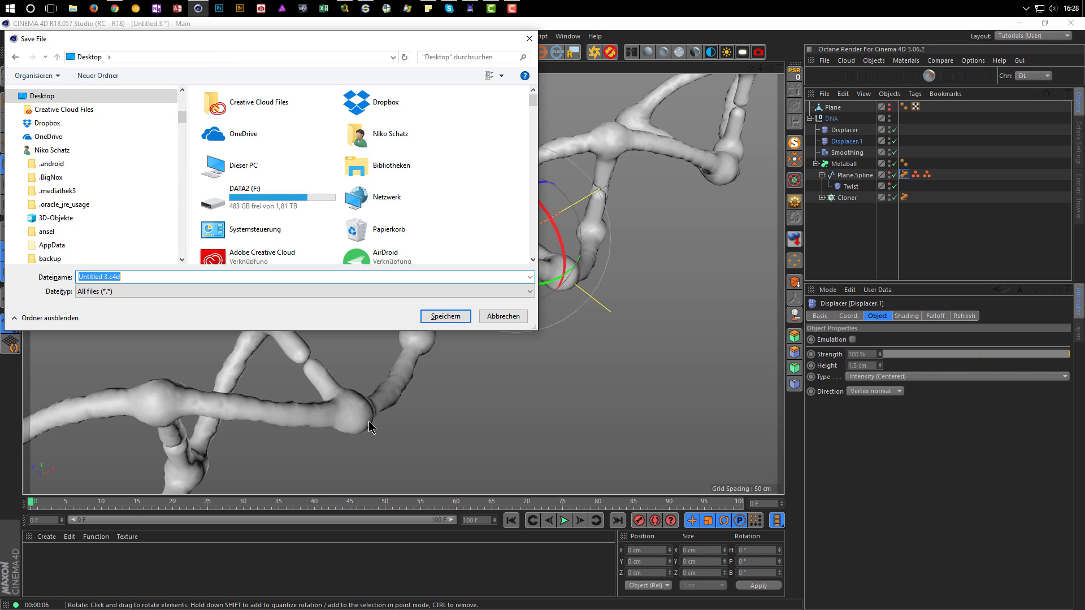
text(DNA)
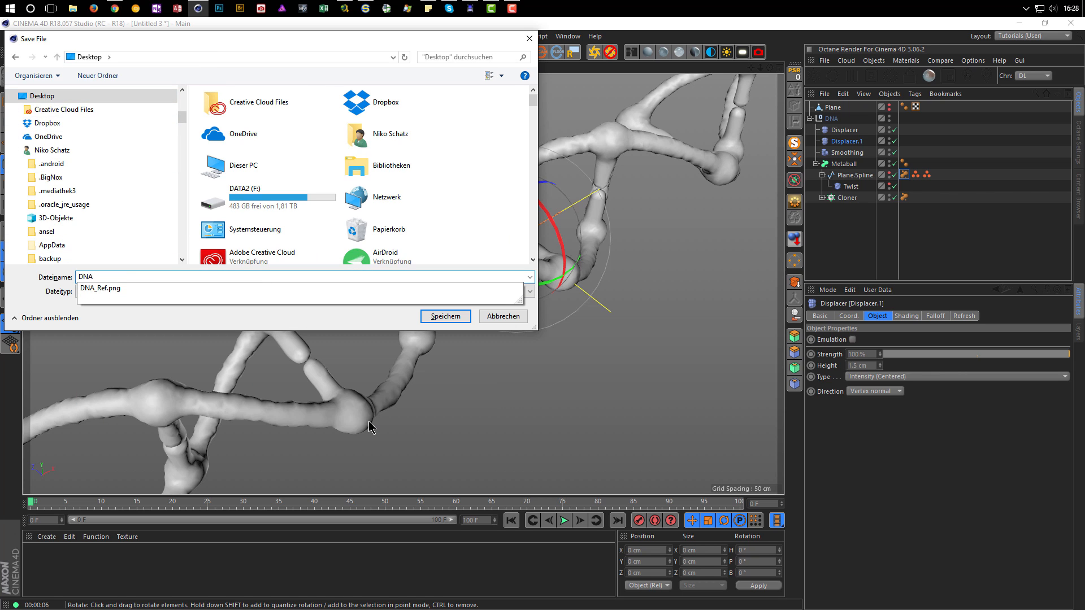
text(_Tut)
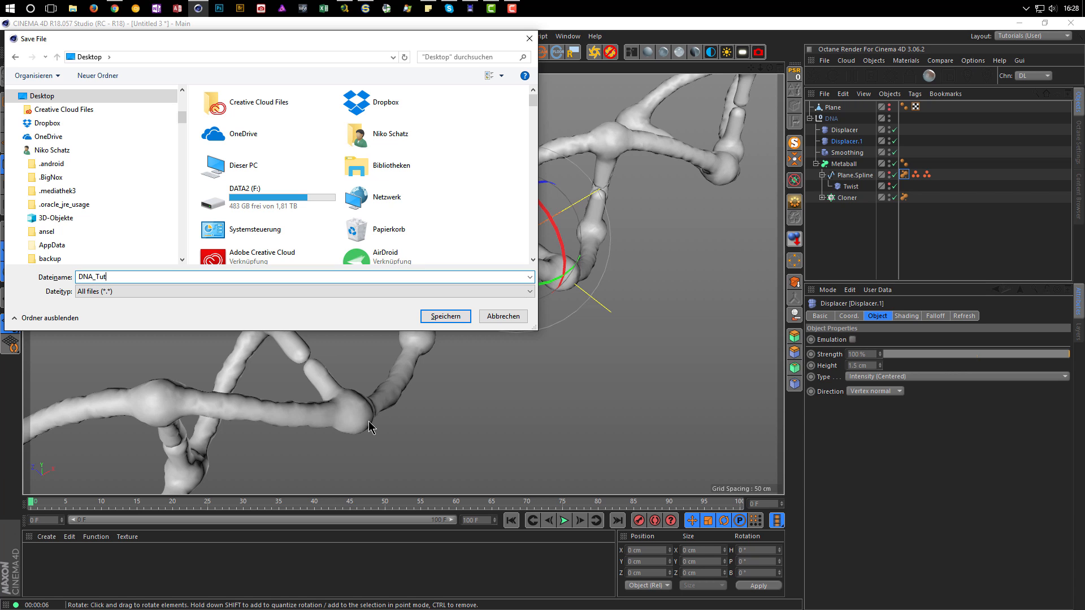
key(Return)
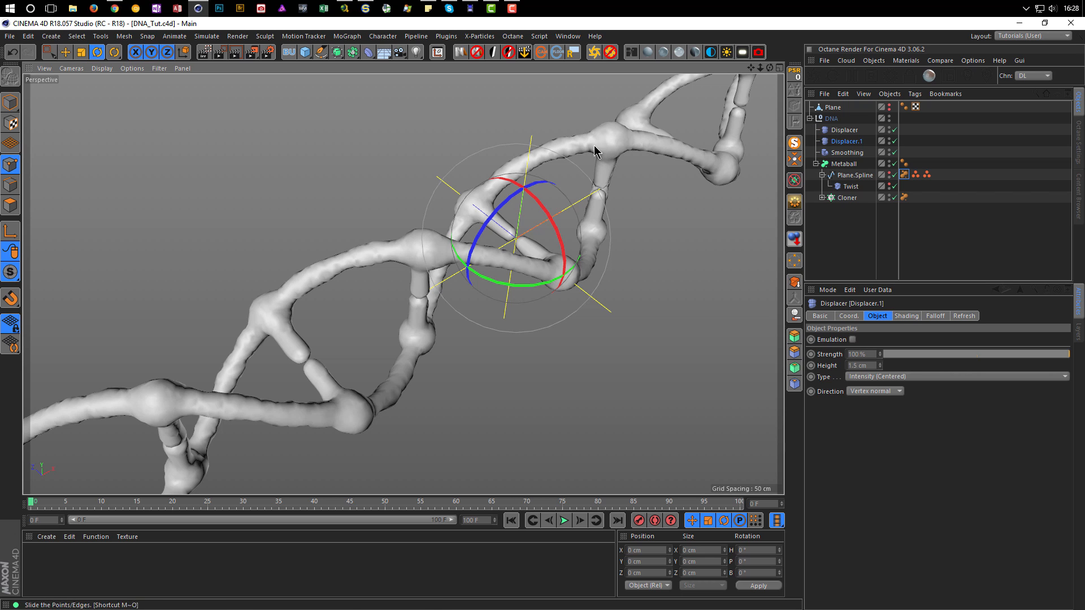
Add a Sphere primitive to the scene and display the models with shading and wireframe lines
click(305, 52)
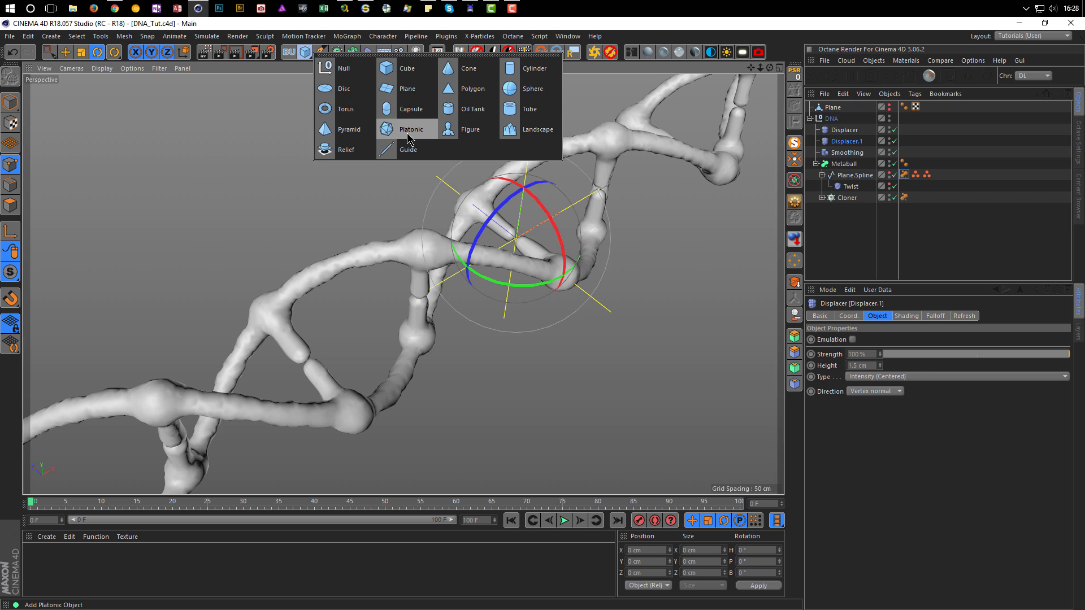
click(525, 88)
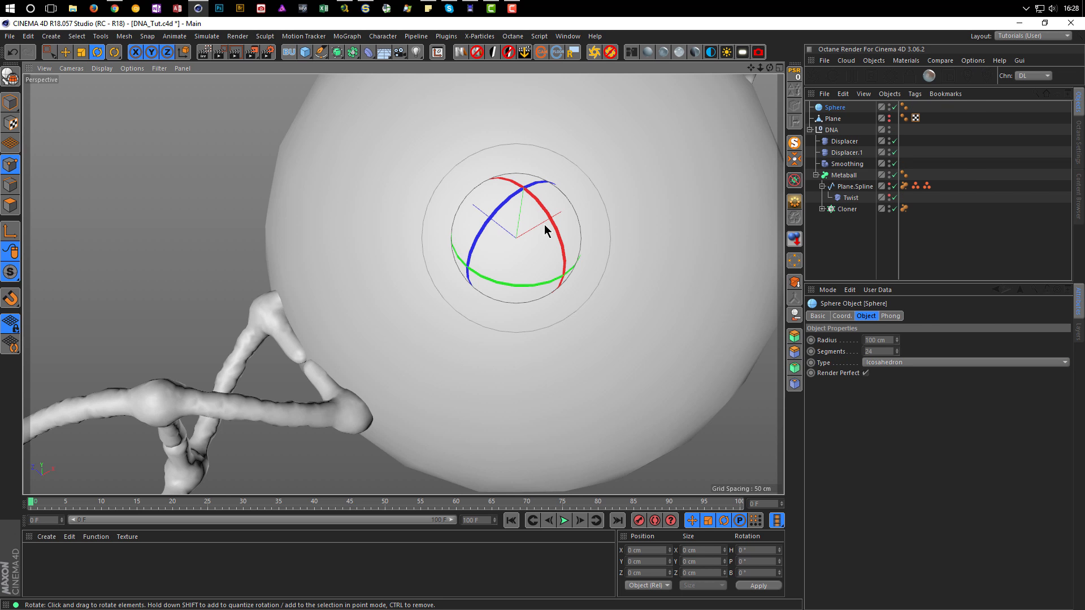
scroll(544, 225, down, 3)
alt+middle_drag(498, 240, 379, 306)
scroll(378, 310, down, 2)
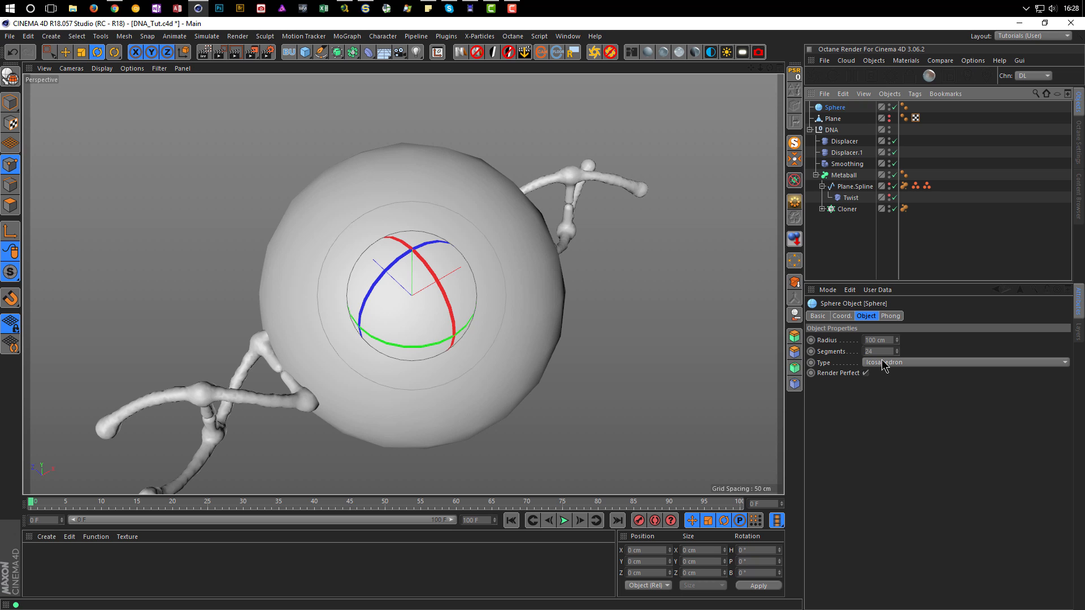
key(n)
key(b)
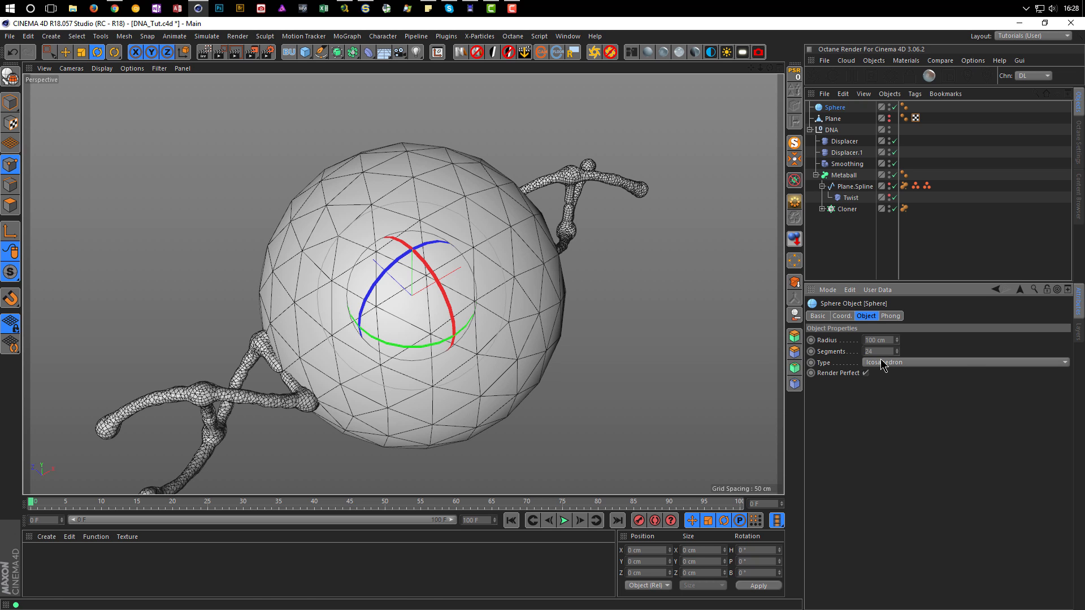
Choose Icosahedron as the sphere's Type, set its Segments to 8, and test-render it with Render Perfect enabled
click(887, 364)
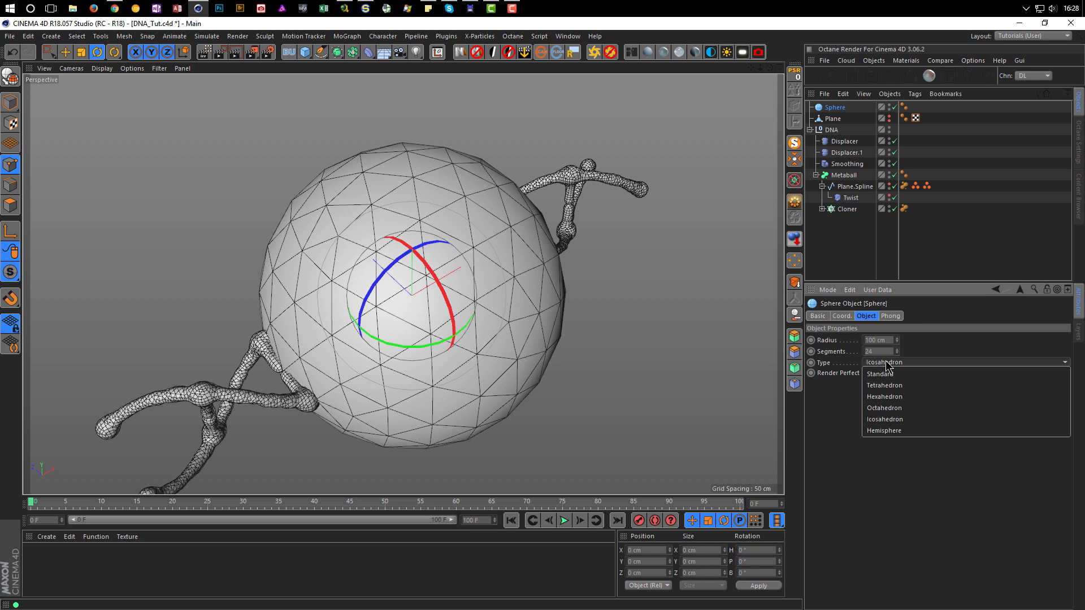
click(897, 420)
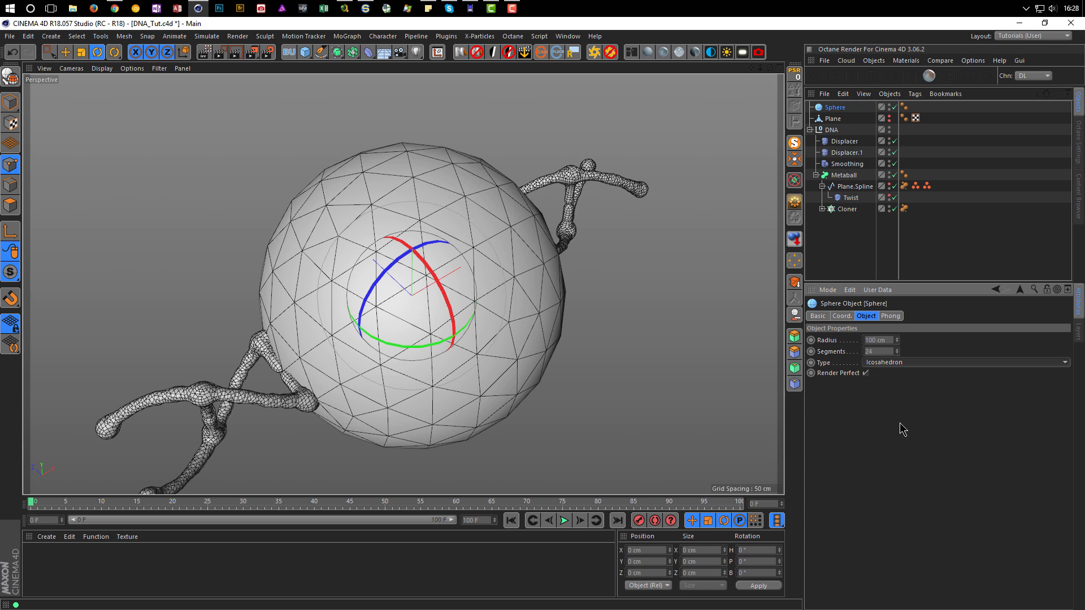
click(885, 350)
text(8)
key(Return)
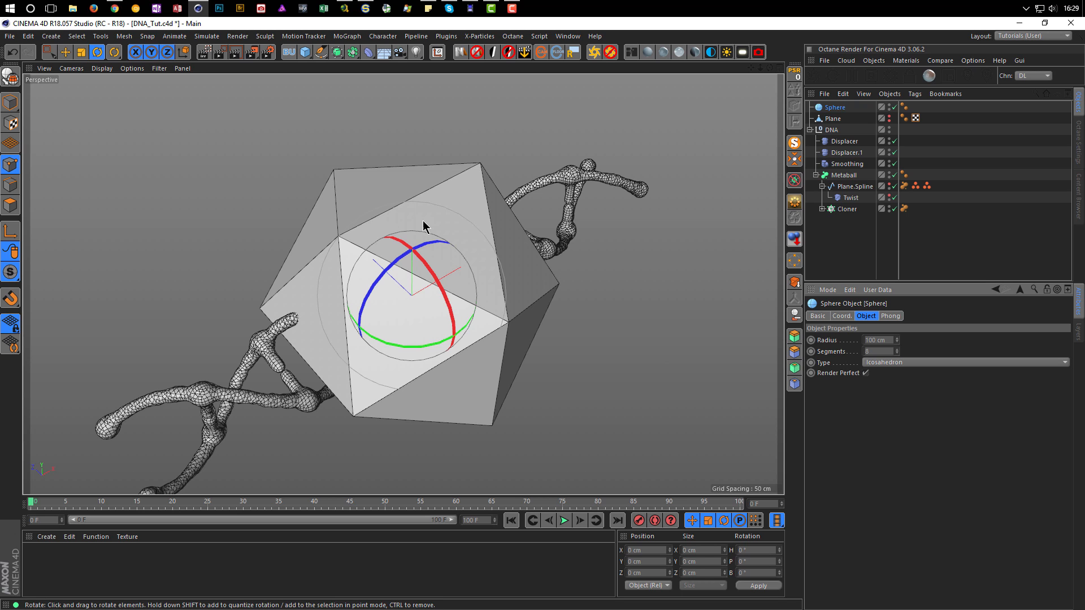
key(ctrl+r)
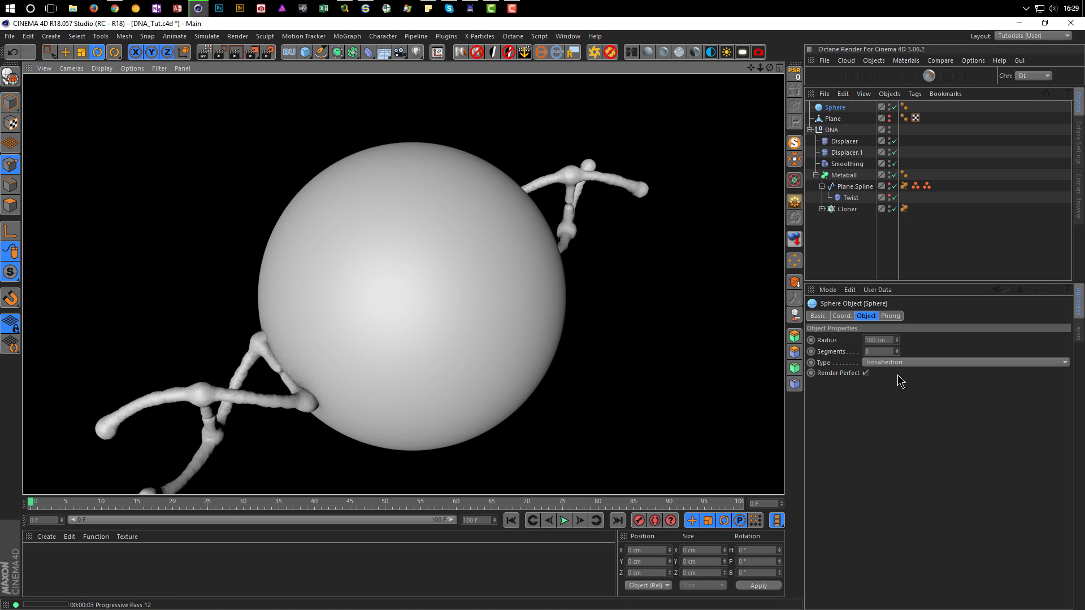
click(715, 369)
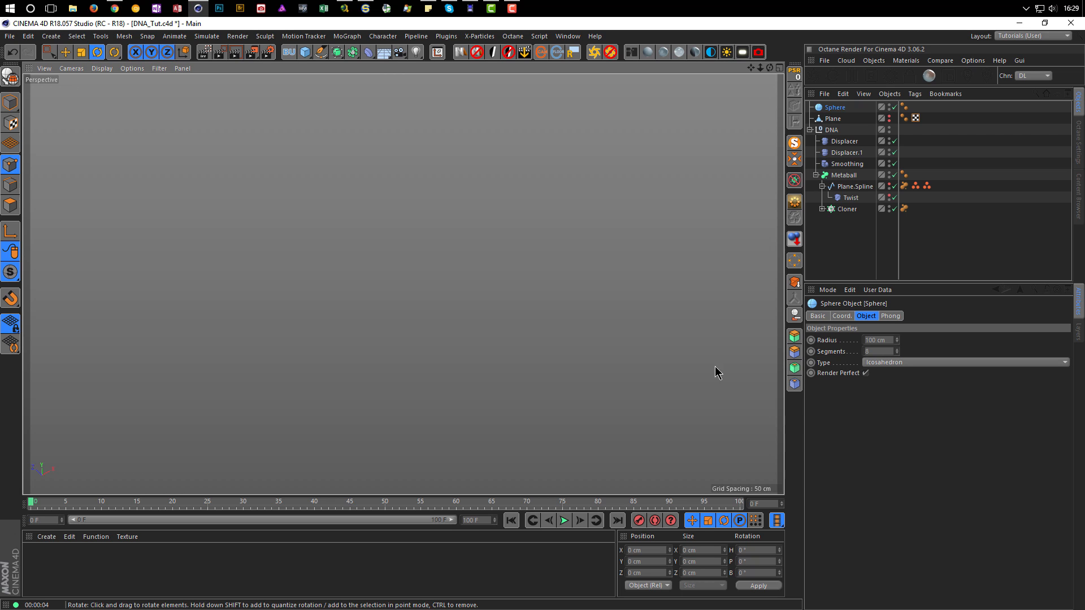
Set the sphere's Radius to 1 cm and return the display to shading without wireframe lines
click(870, 341)
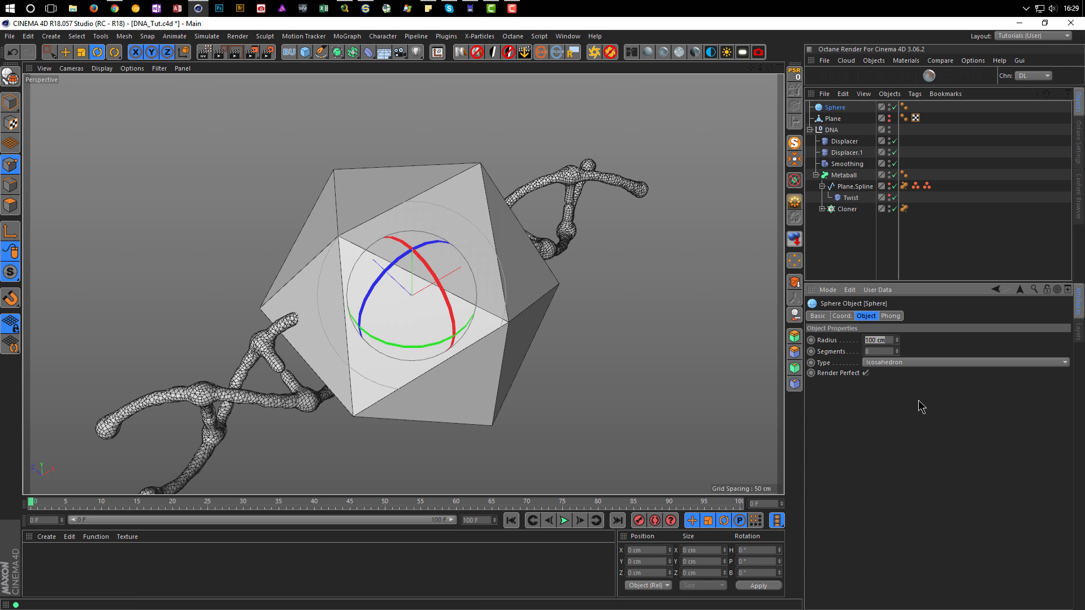
text(1)
key(Return)
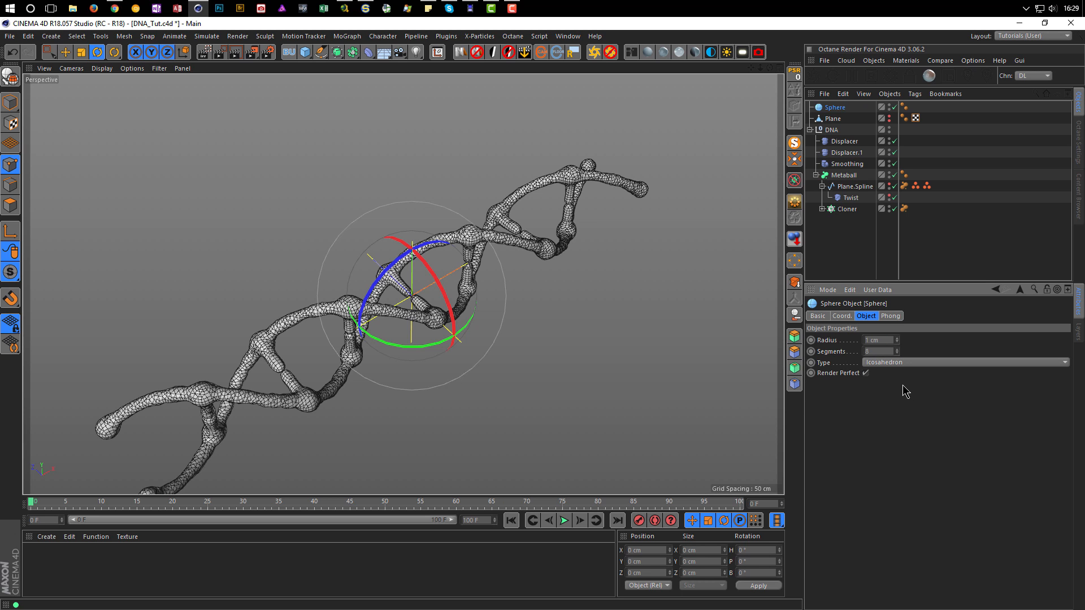
key(n)
key(a)
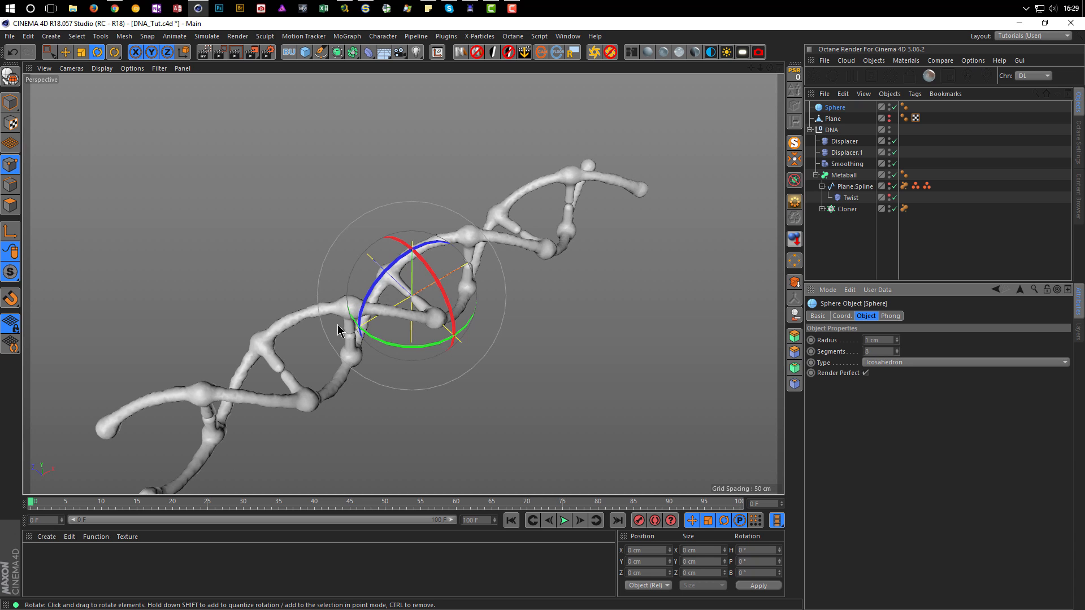
scroll(348, 316, up, 3)
alt+middle_drag(376, 278, 378, 261)
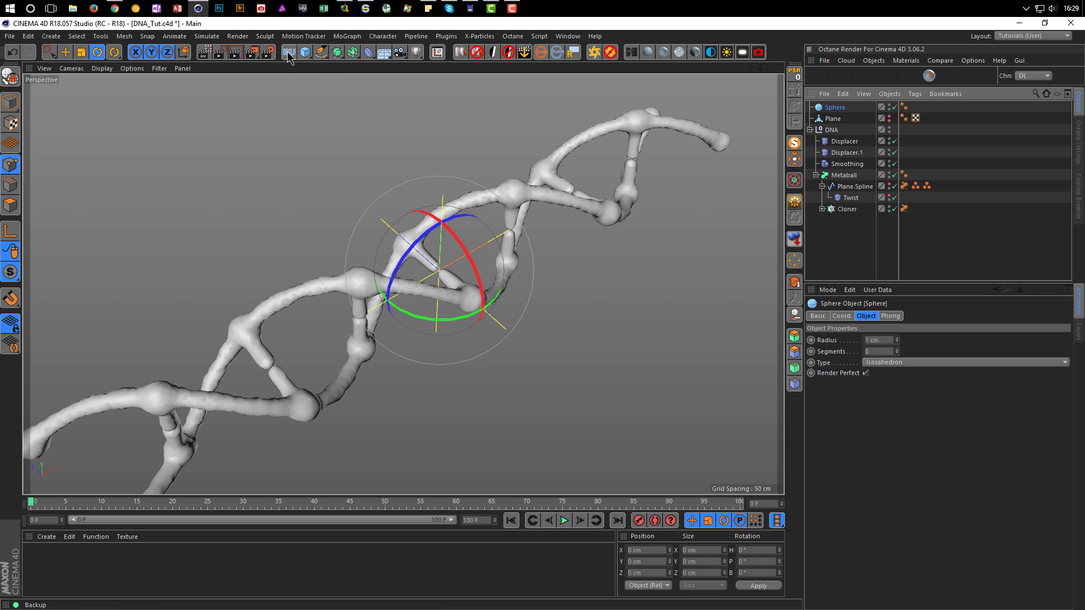
Place the Sphere inside a new MoGraph Cloner, review its distribution modes, and disable the Cloner
click(343, 36)
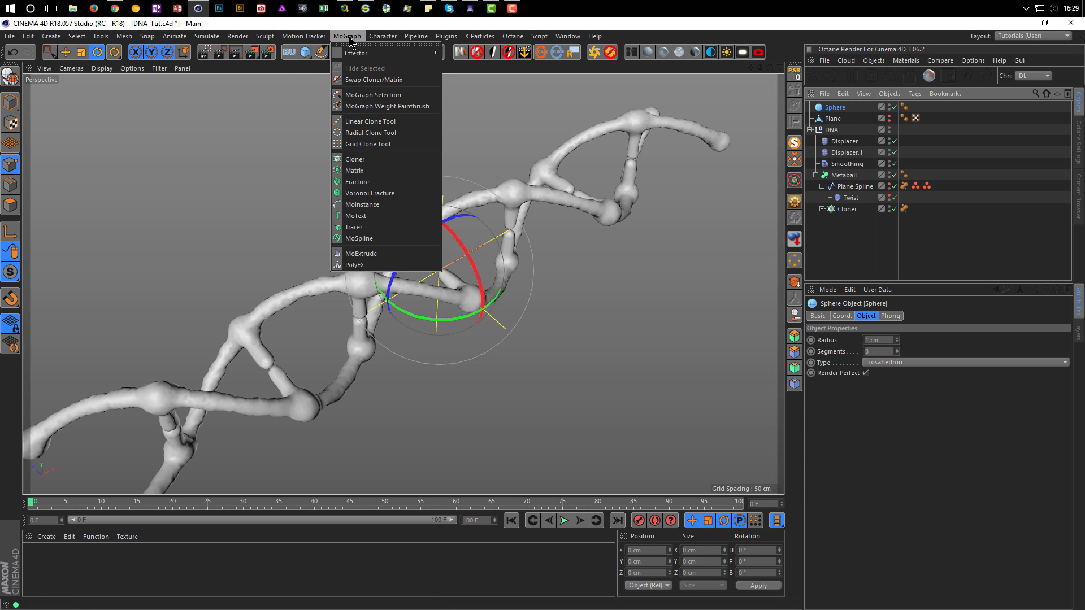
alt+click(362, 160)
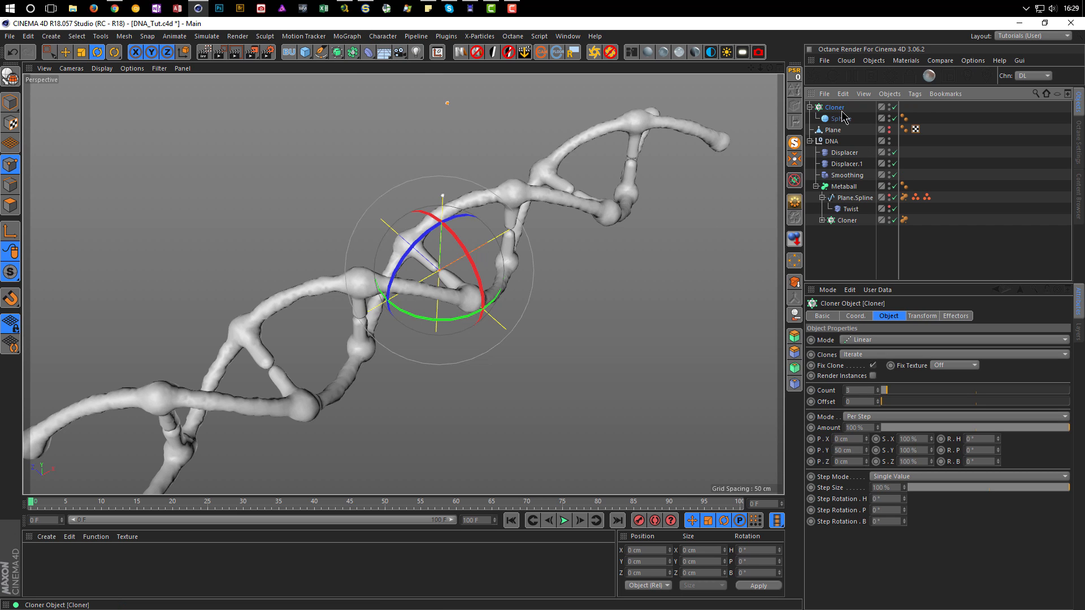
click(858, 342)
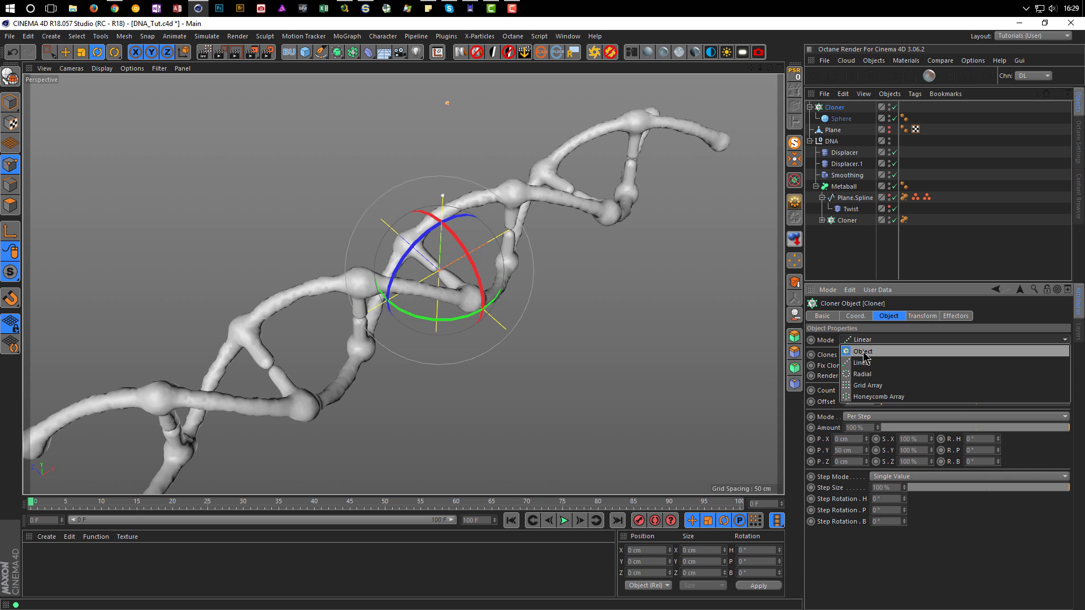
click(957, 294)
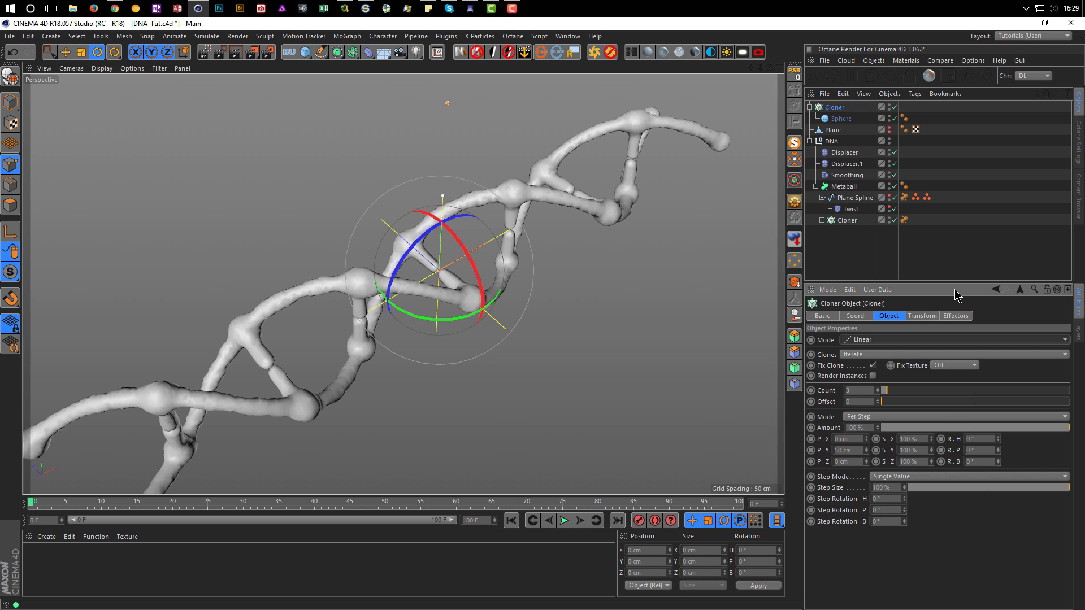
click(894, 107)
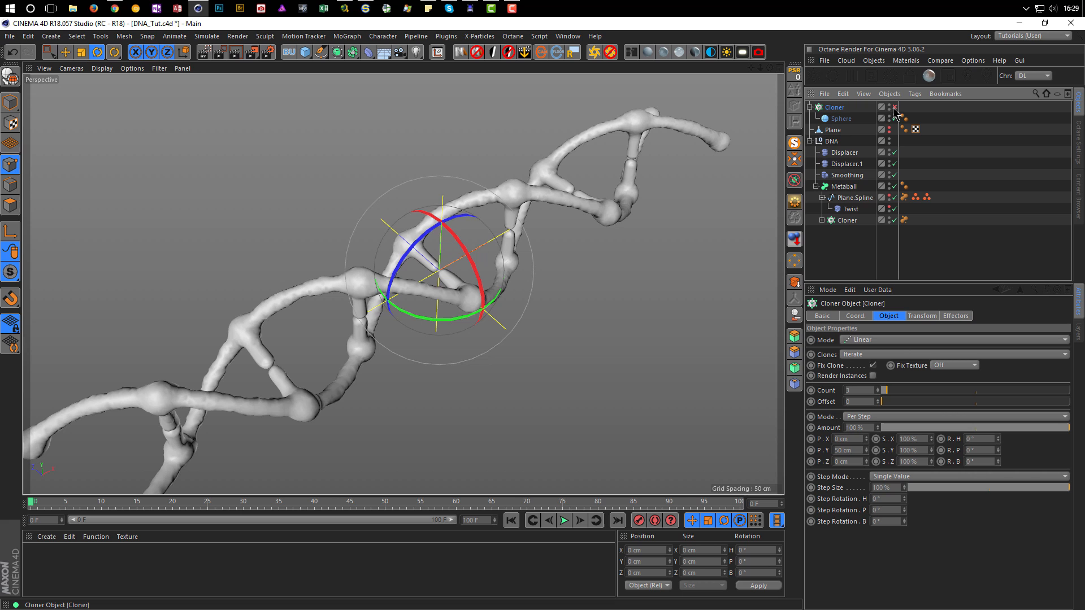
Set the sphere Cloner's Mode to Object and assign the Metaball as the object that receives the clones
click(886, 341)
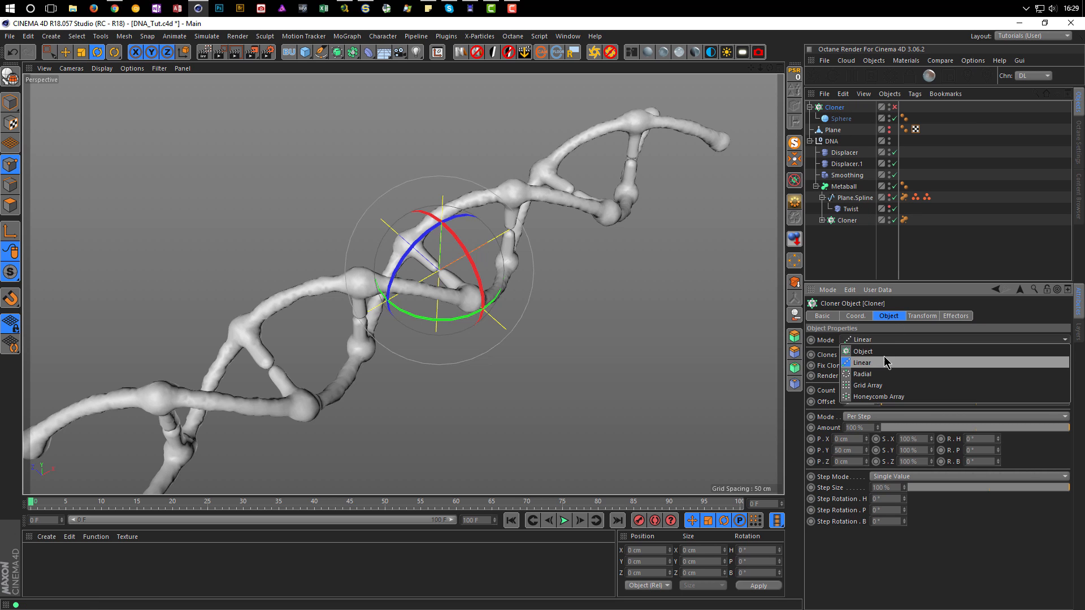
click(884, 350)
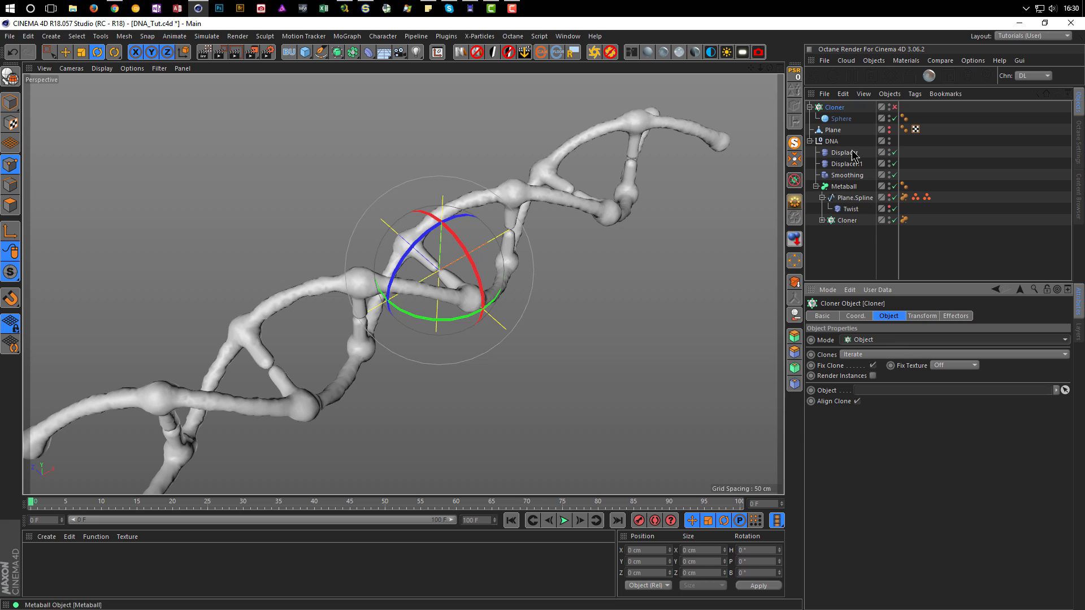
drag(838, 189, 875, 394)
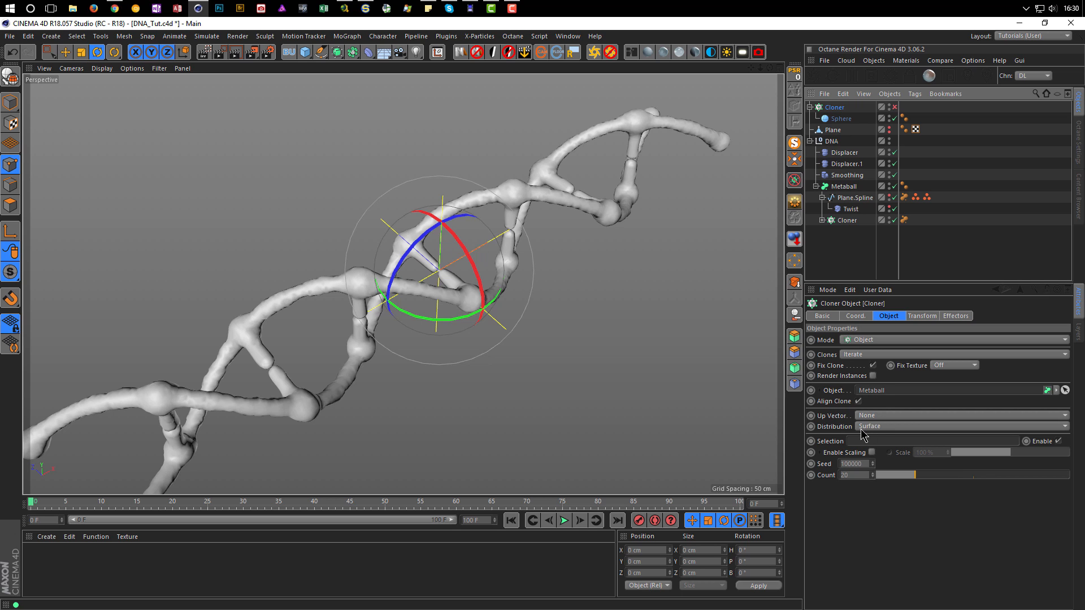
Review the Cloner's Distribution options, keep Surface, and enable the sphere Cloner again
click(878, 427)
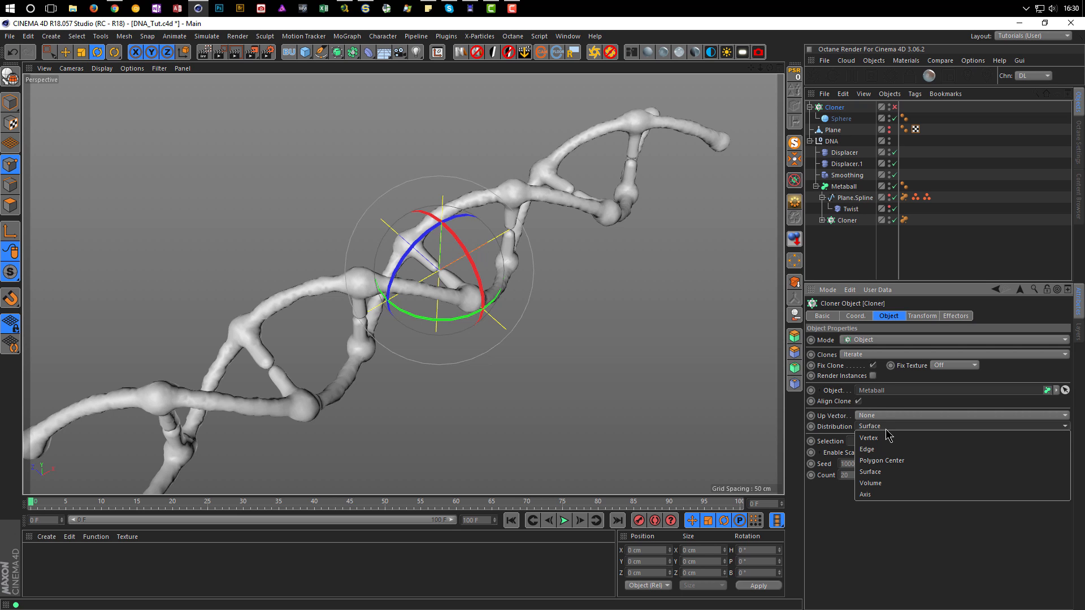
click(892, 431)
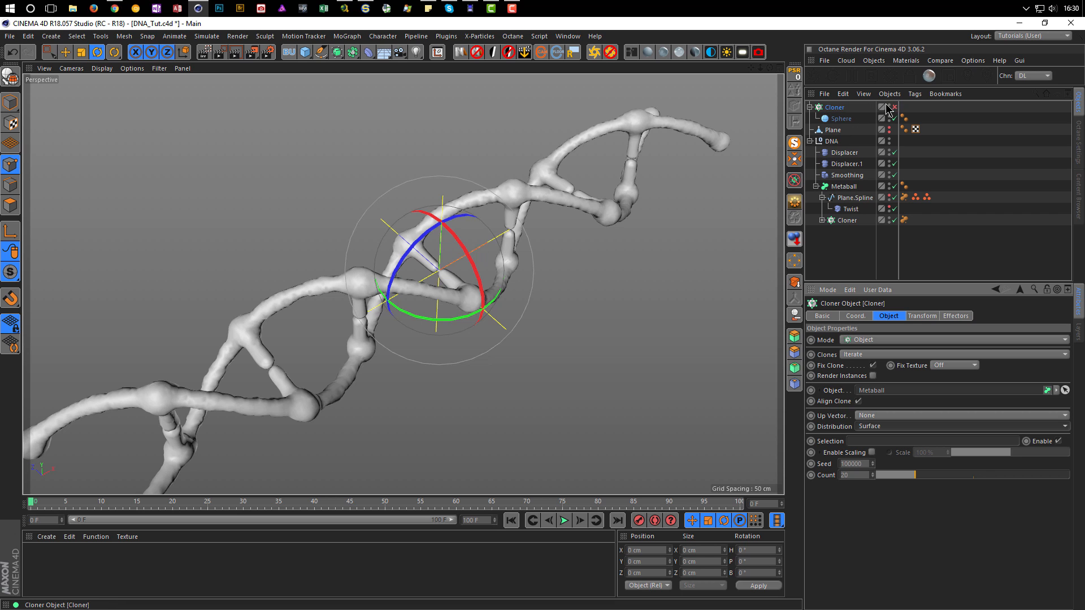
click(870, 431)
click(870, 431)
click(895, 108)
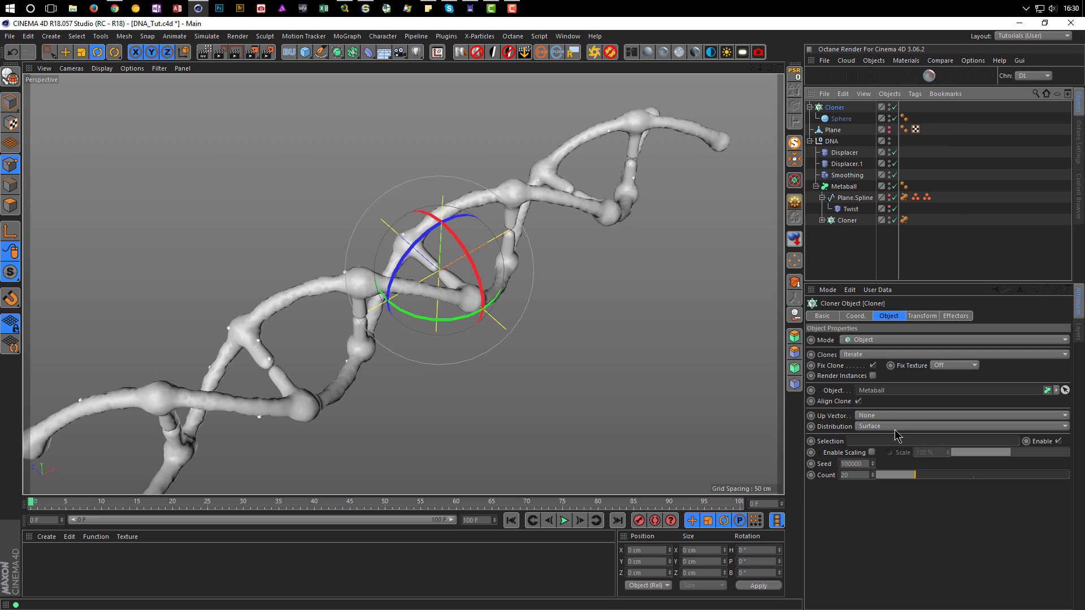
Turn on Render Instances for the sphere Cloner and set its Count to 10000
click(873, 376)
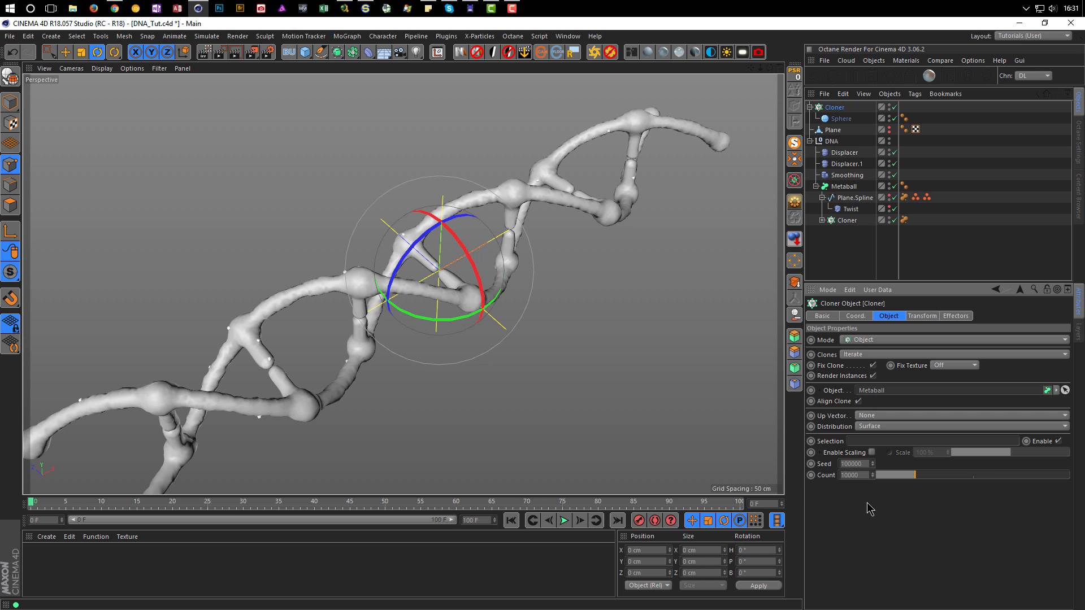
text(10000)
key(Return)
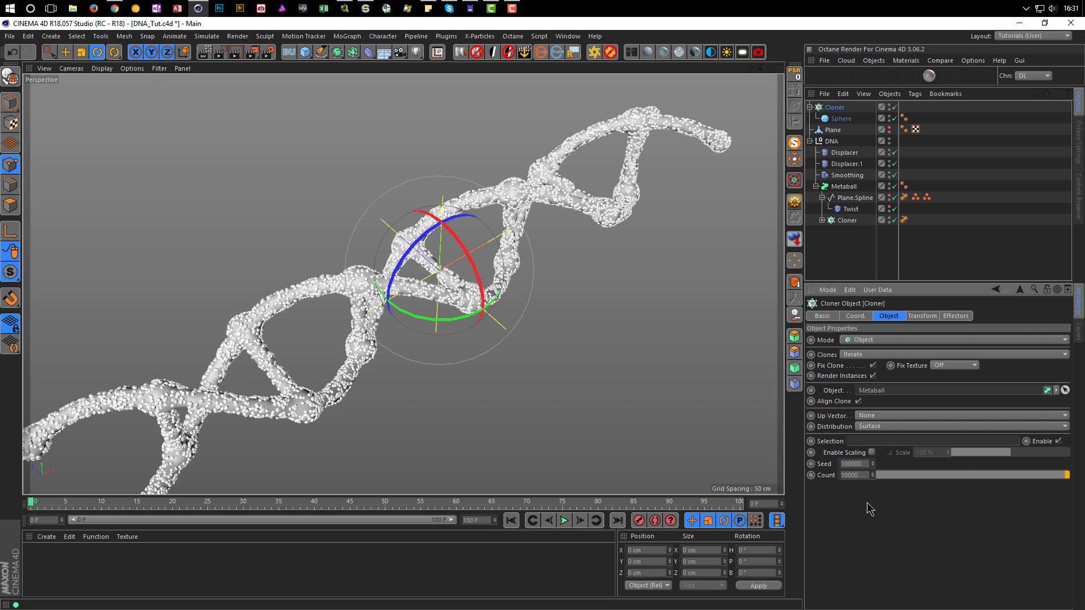
Examine the density and size of the cloned spheres on the DNA surface, both up close and from farther away
scroll(371, 284, up, 2)
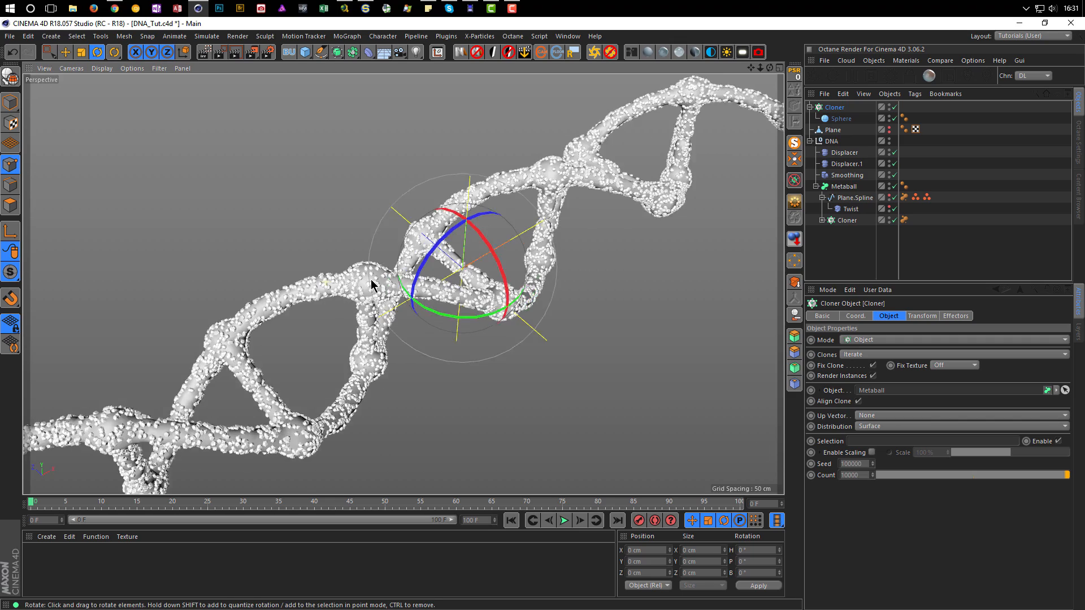
scroll(370, 284, up, 6)
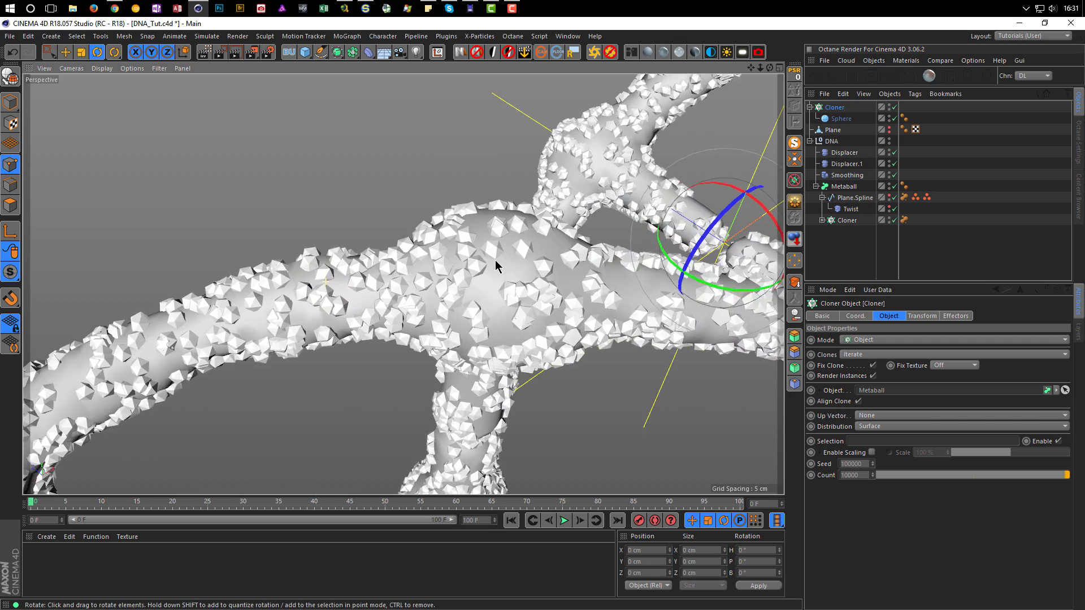
scroll(448, 293, down, 6)
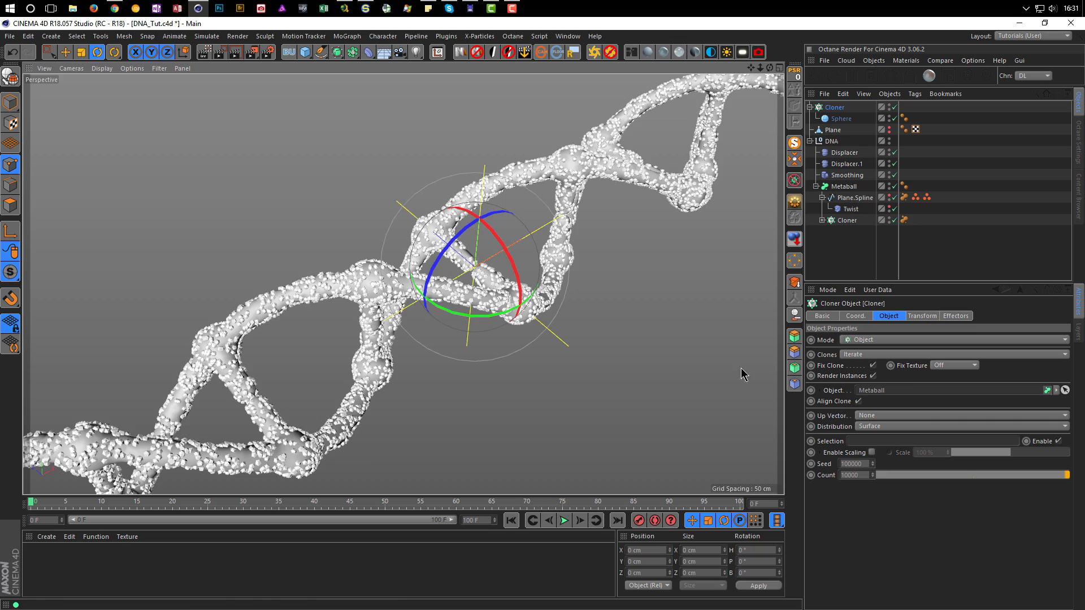
scroll(251, 398, up, 8)
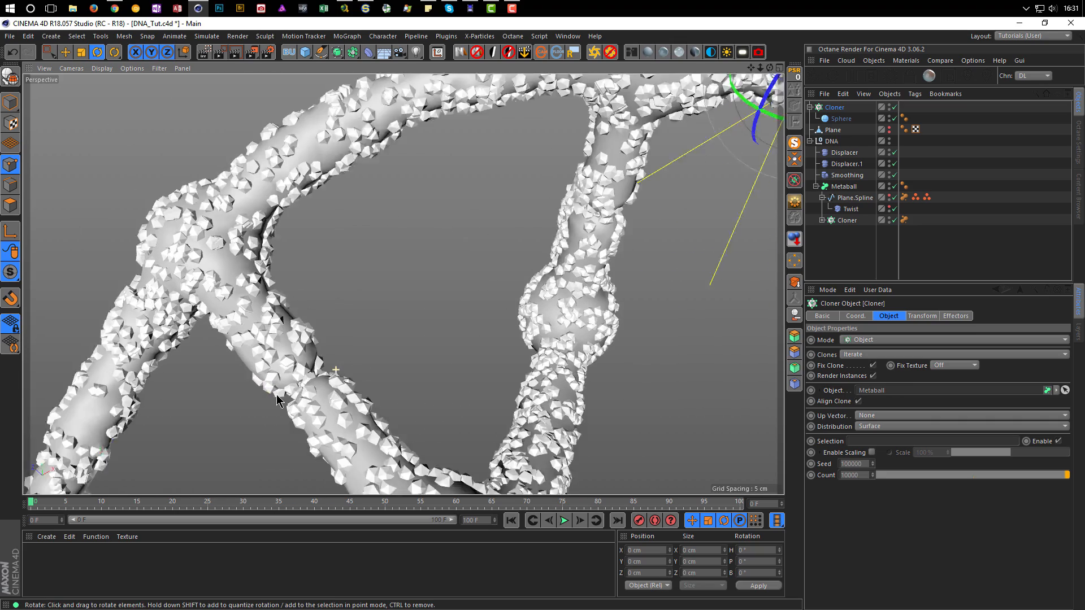
scroll(276, 400, down, 8)
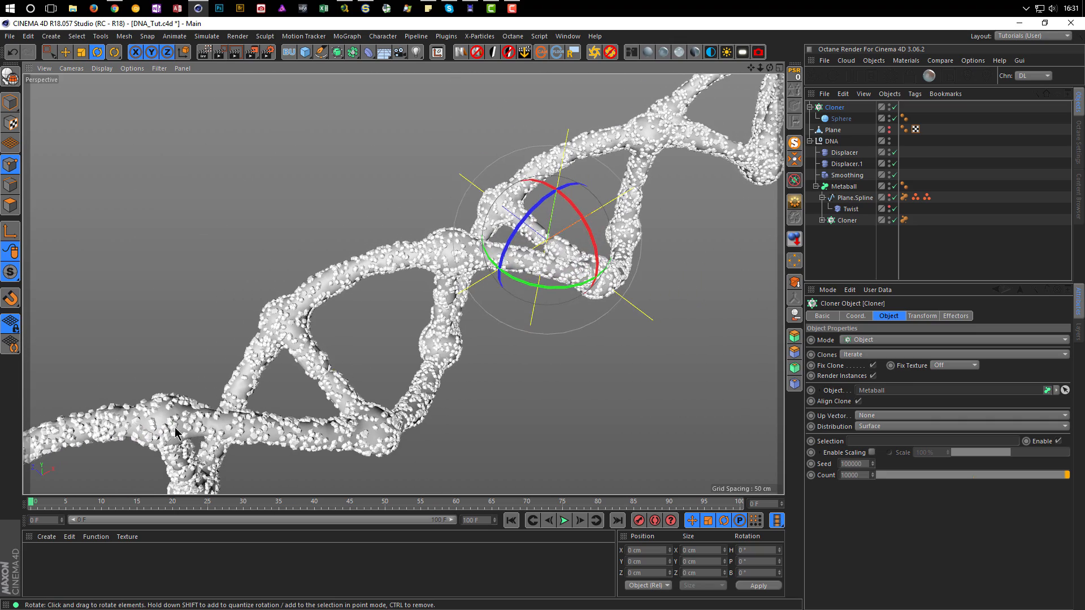
scroll(231, 421, down, 3)
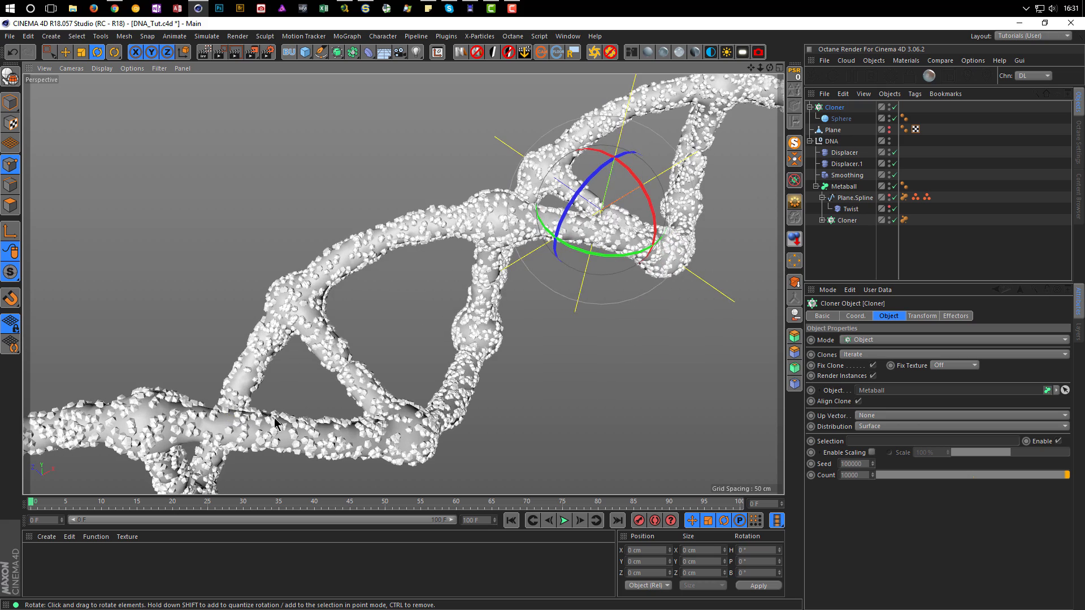
scroll(271, 423, down, 2)
scroll(249, 429, up, 2)
scroll(353, 393, up, 3)
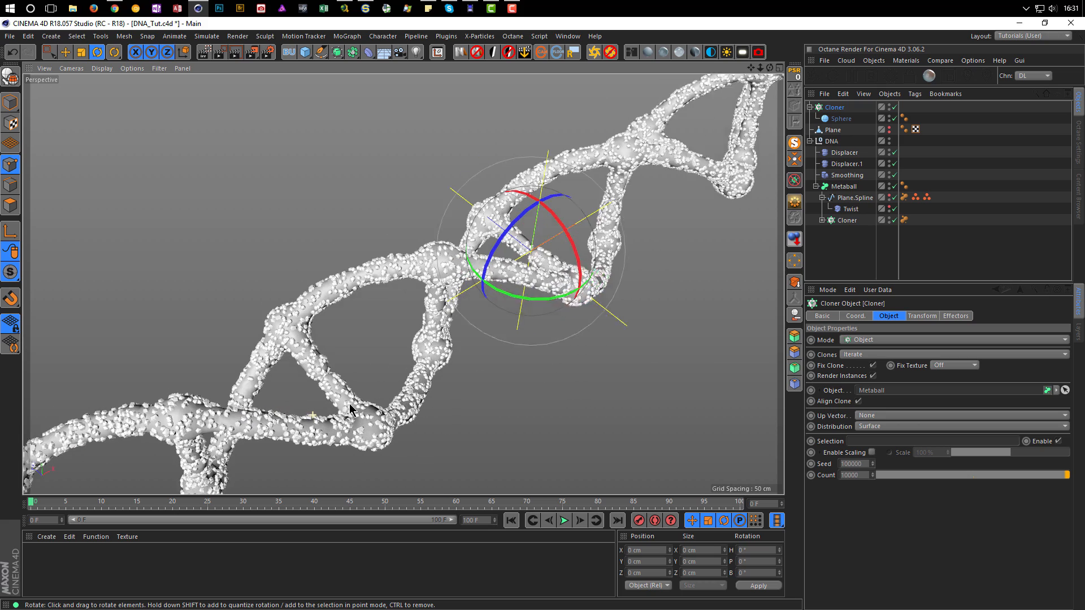
scroll(356, 390, up, 3)
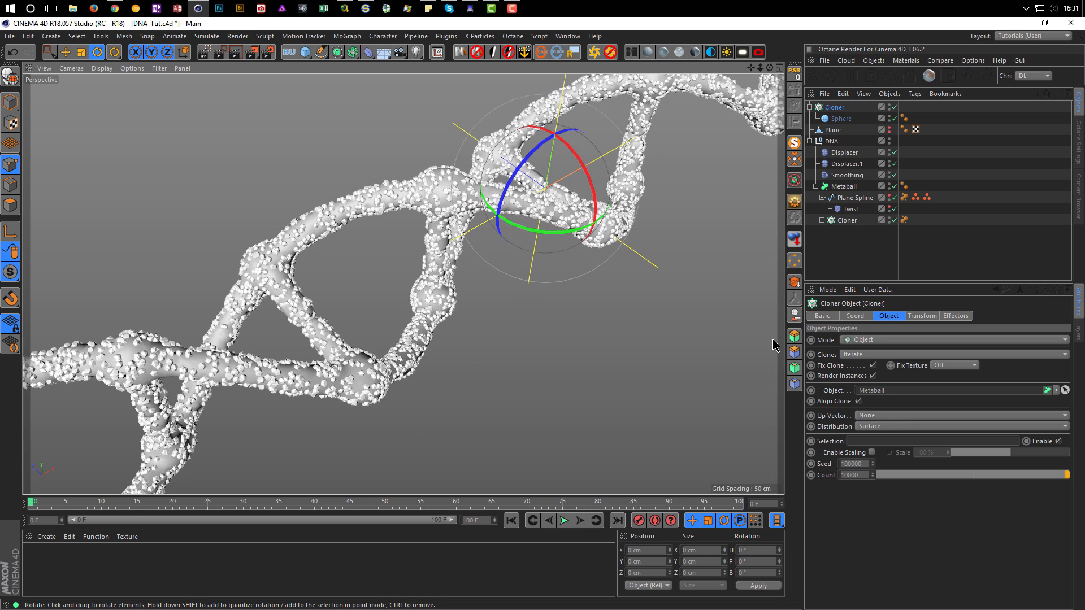
alt+drag(452, 240, 435, 293)
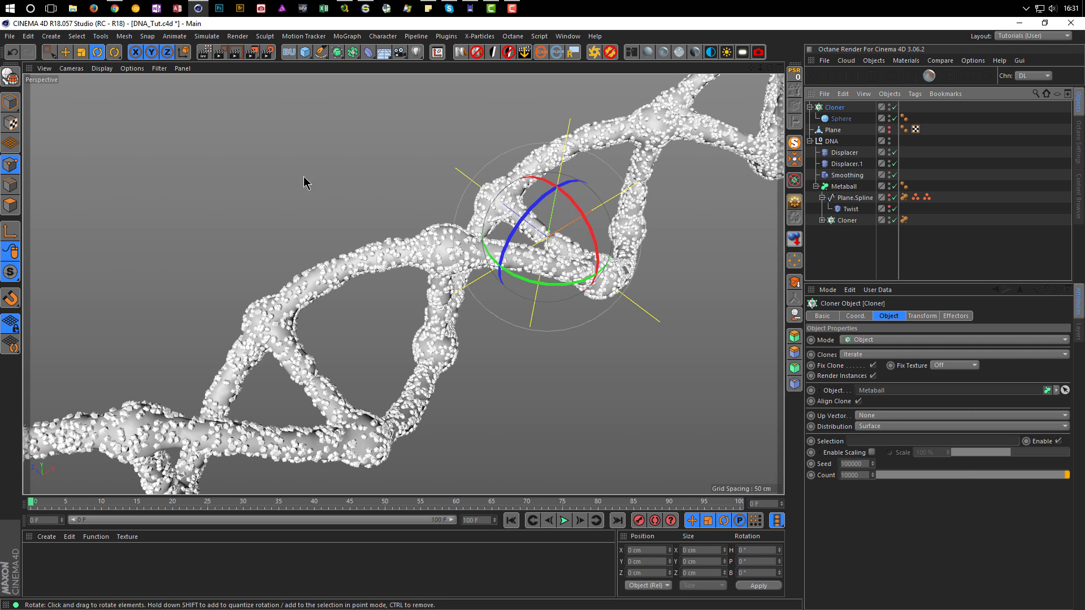
Add a Random effector to the sphere Cloner and turn off its Position variation
click(346, 35)
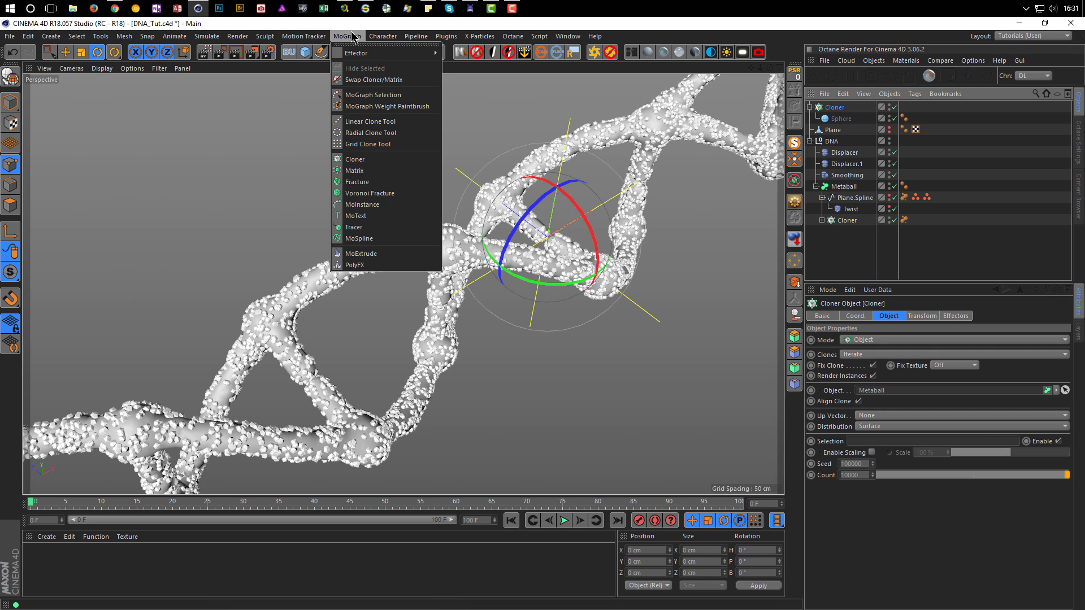
mouse_move(354, 52)
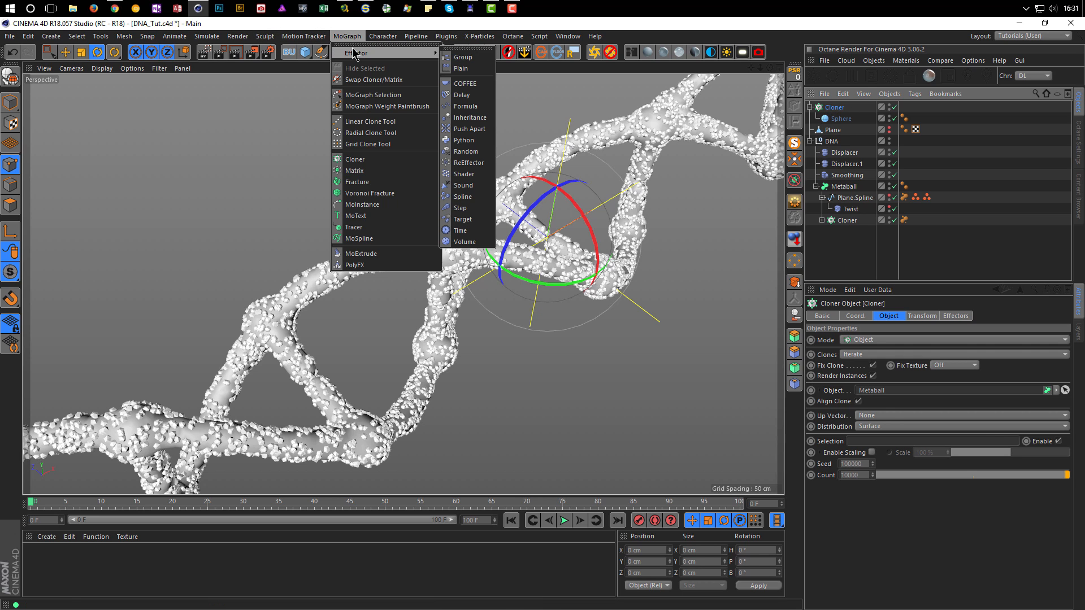
click(467, 152)
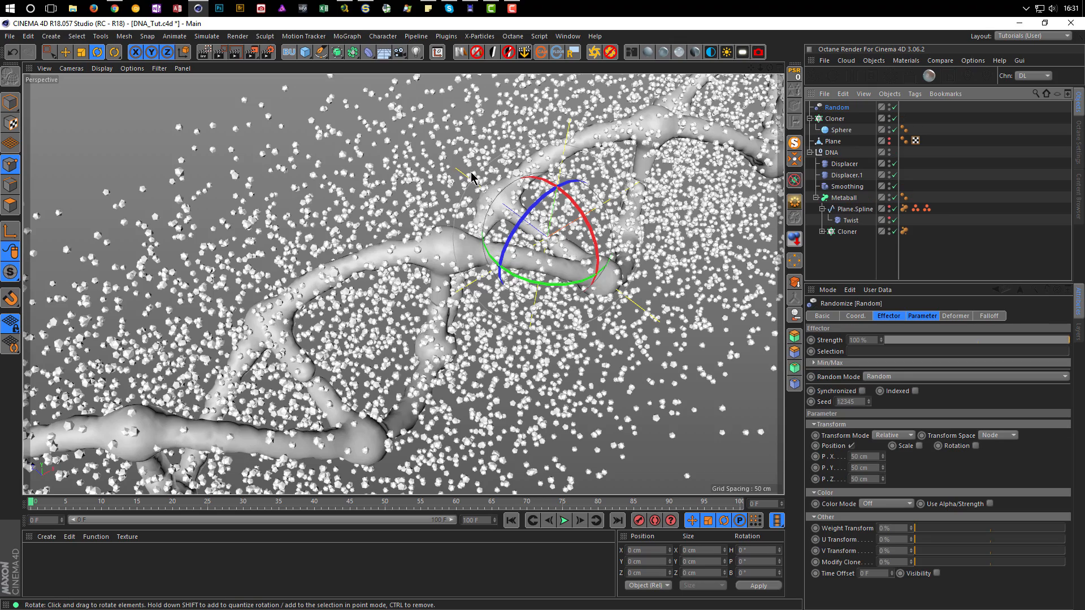
scroll(484, 216, down, 5)
alt+drag(427, 245, 354, 286)
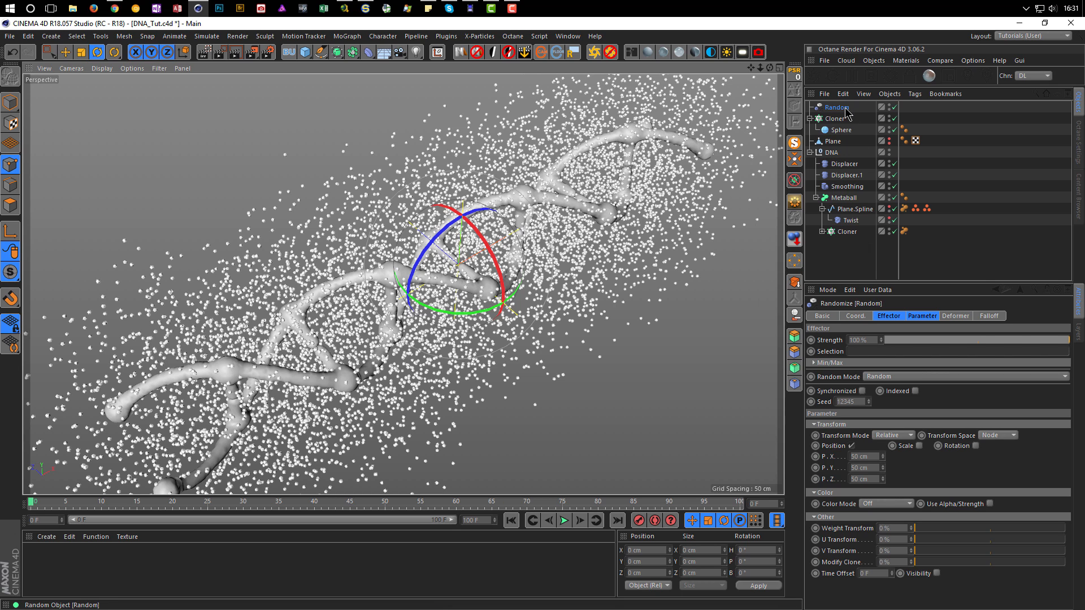
click(921, 316)
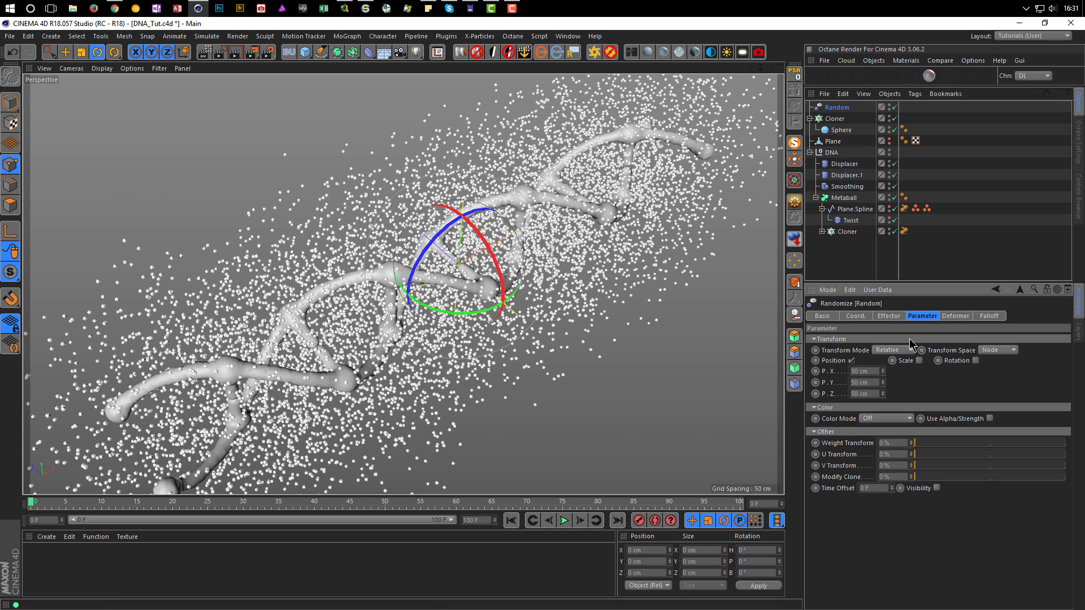
click(851, 360)
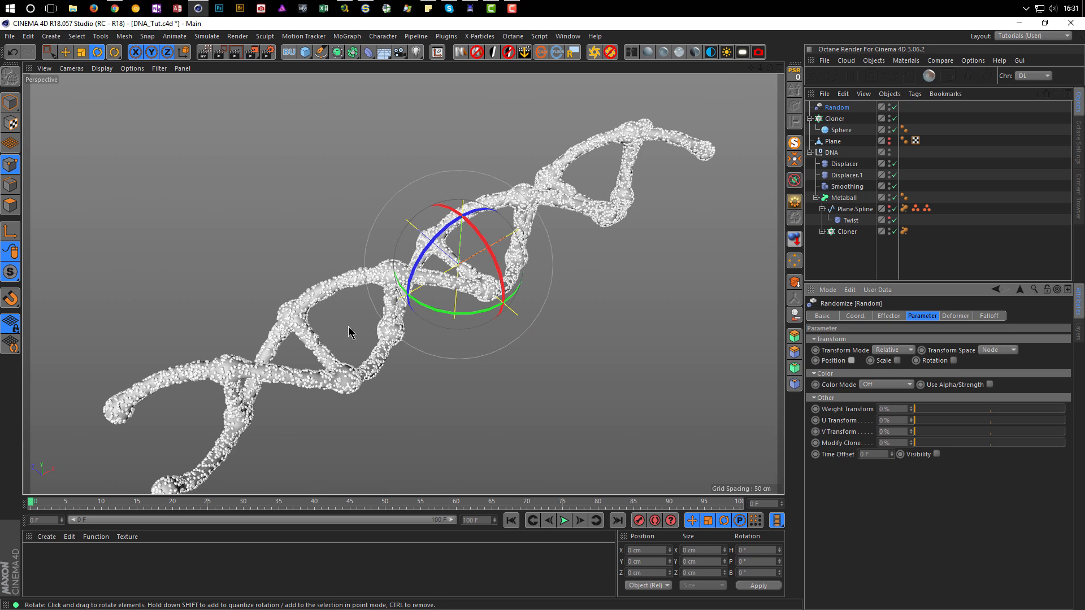
Turn on Scale in the Random effector with Uniform Scale and Absolute Scale enabled, using a scale value of -0.8
scroll(361, 320, up, 10)
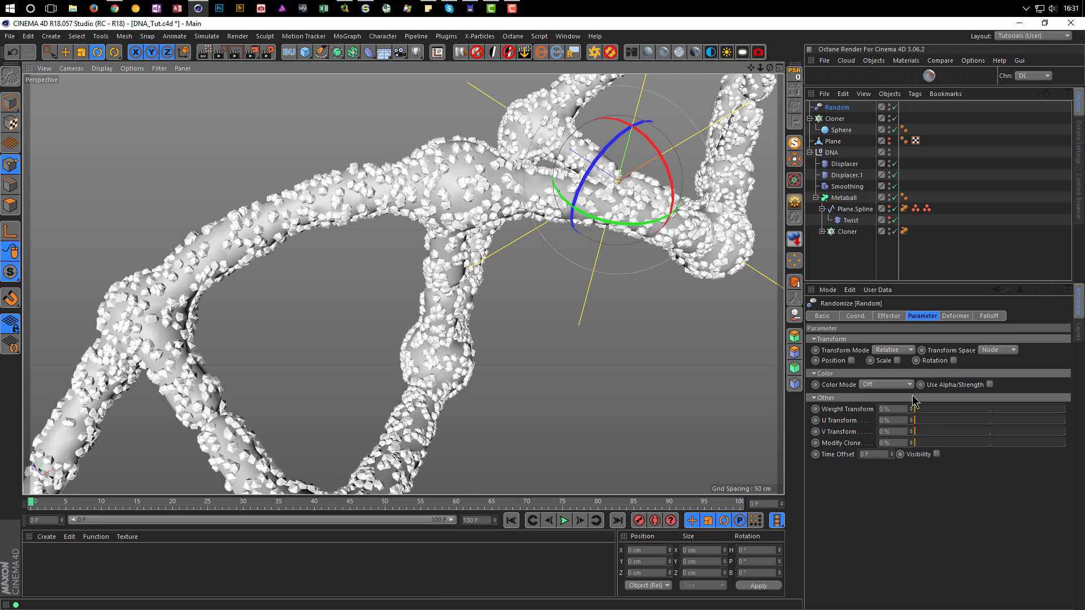
click(897, 361)
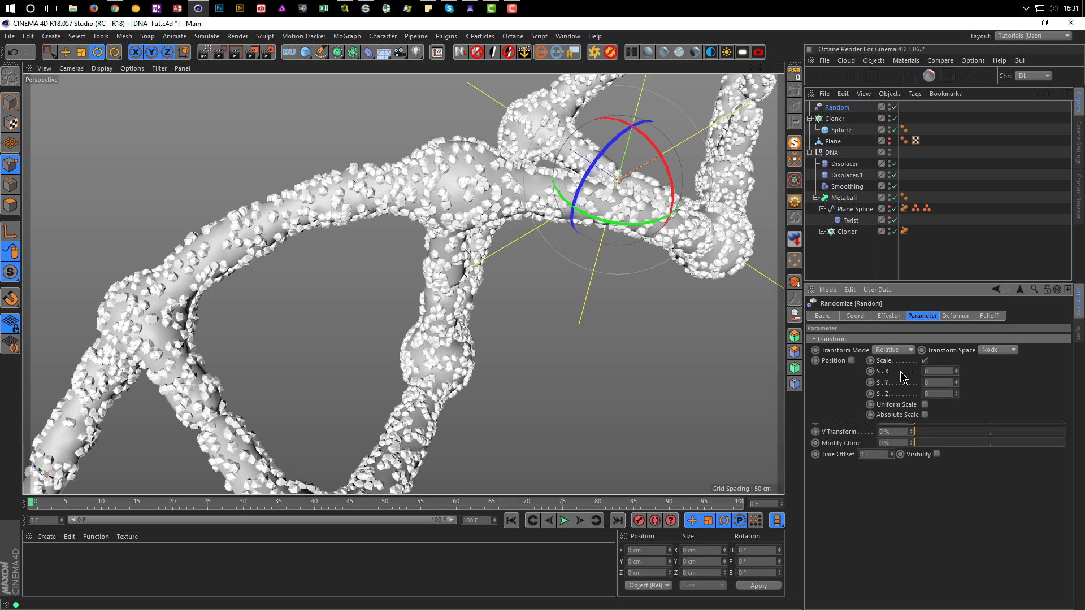
click(924, 404)
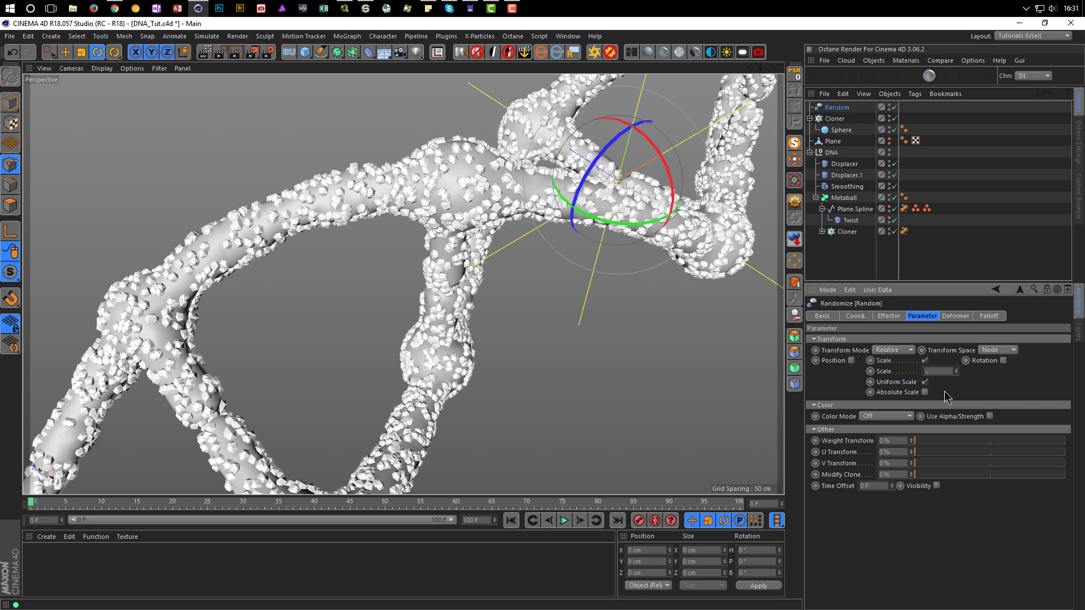
key(Return)
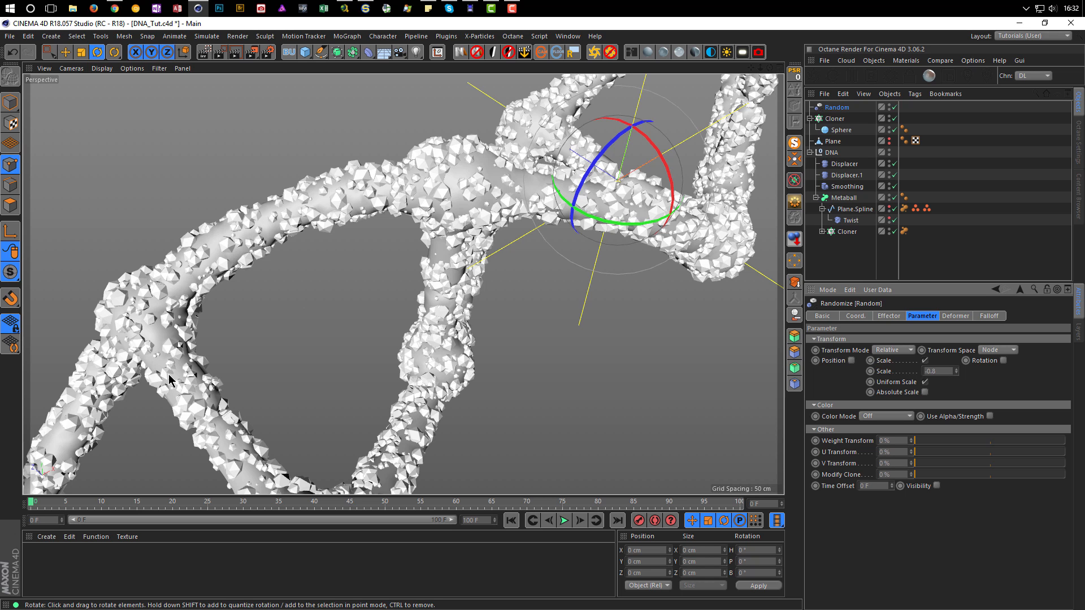
mouse_move(286, 304)
alt+right_down()
mouse_move(238, 316)
mouse_move(249, 325)
mouse_move(300, 301)
mouse_move(291, 303)
alt+right_up()
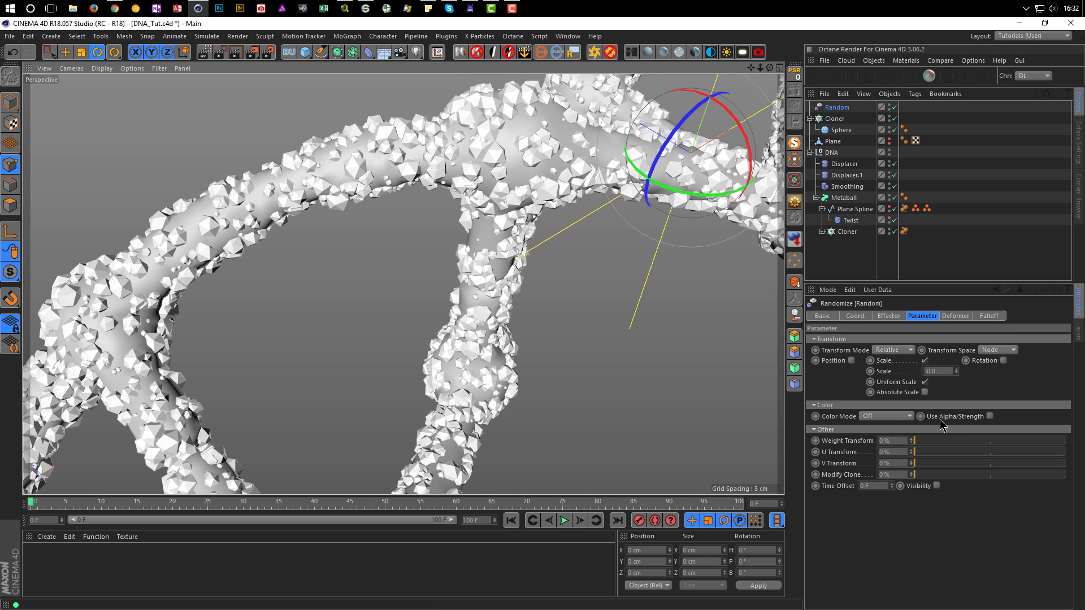
click(925, 392)
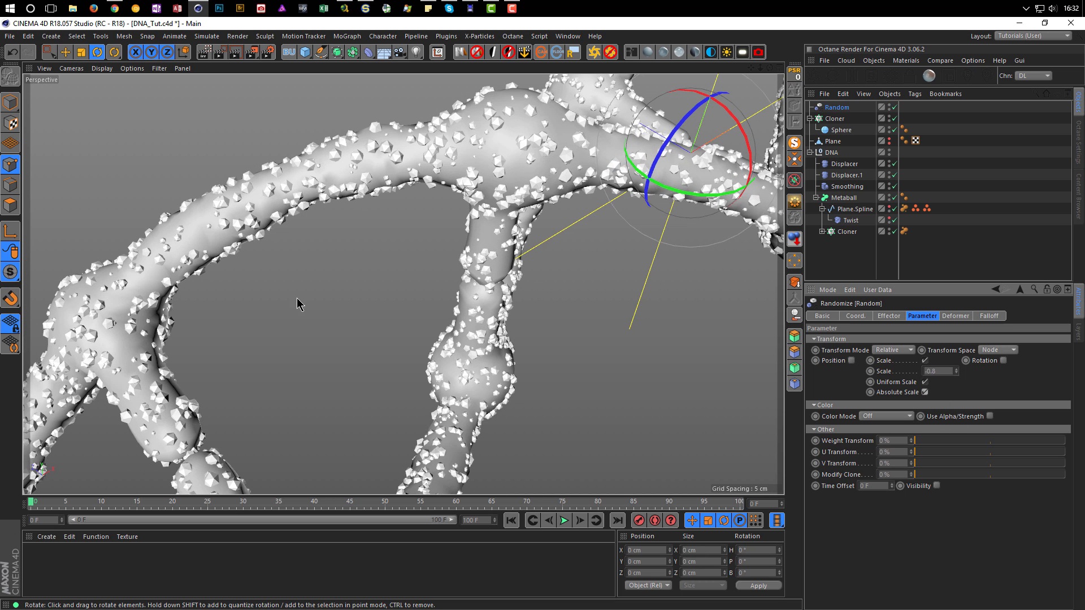
alt+right_drag(477, 244, 425, 280)
mouse_move(425, 287)
alt+mouse_down()
mouse_move(414, 296)
mouse_move(435, 300)
alt+mouse_up()
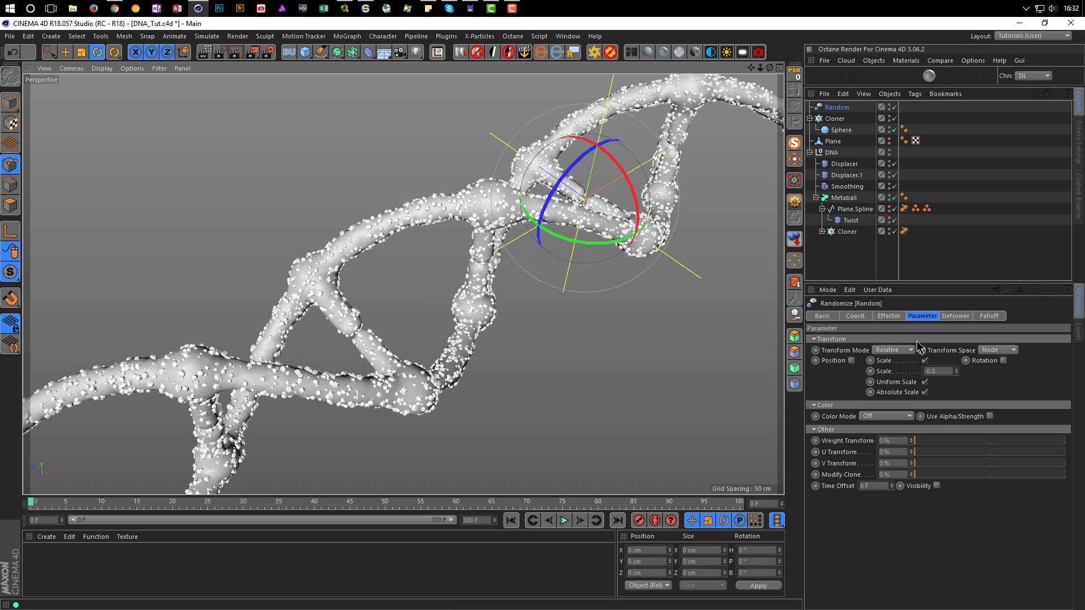
Increase the sphere Cloner's Count to 15000 and finally to 20000, checking the coverage on the DNA strand
click(835, 118)
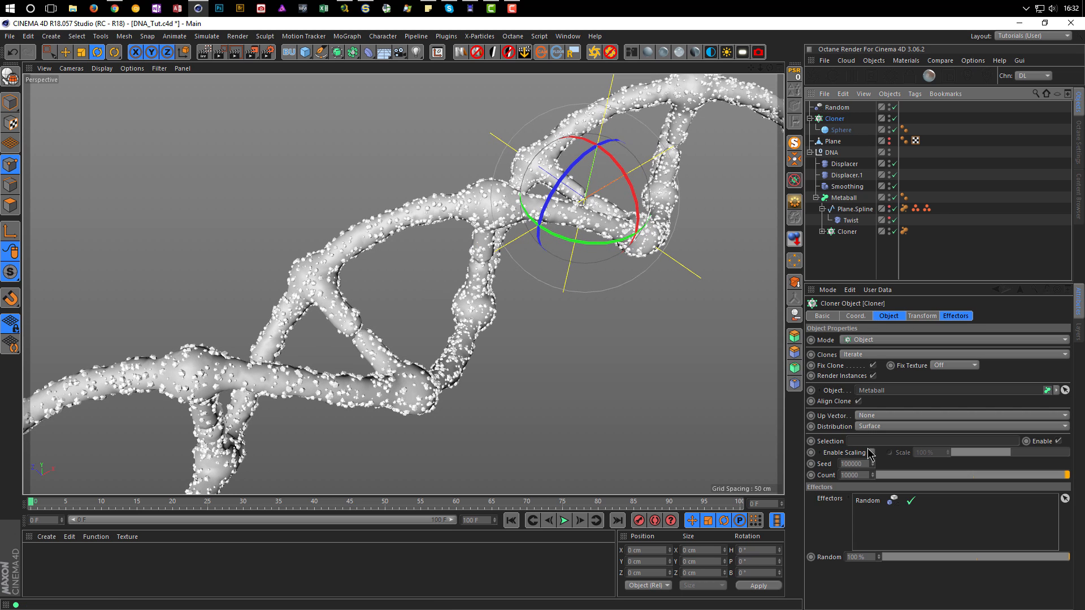
click(864, 479)
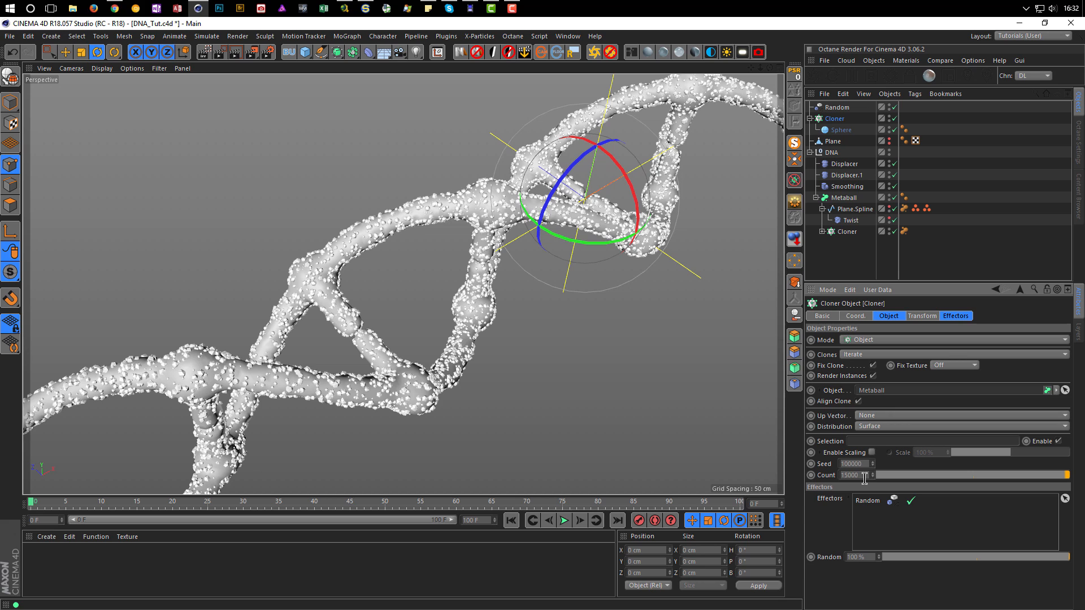
drag(839, 474, 821, 477)
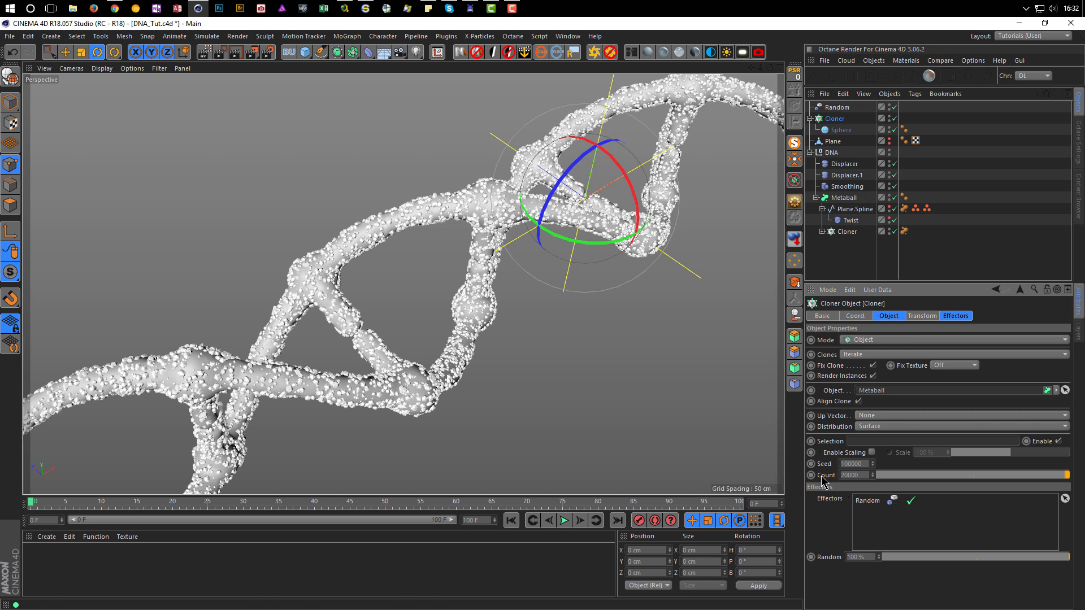
mouse_move(490, 195)
alt+right_down()
mouse_move(554, 176)
mouse_move(453, 211)
alt+right_up()
alt+drag(492, 205, 346, 309)
alt+middle_drag(347, 309, 327, 331)
alt+right_drag(369, 298, 391, 290)
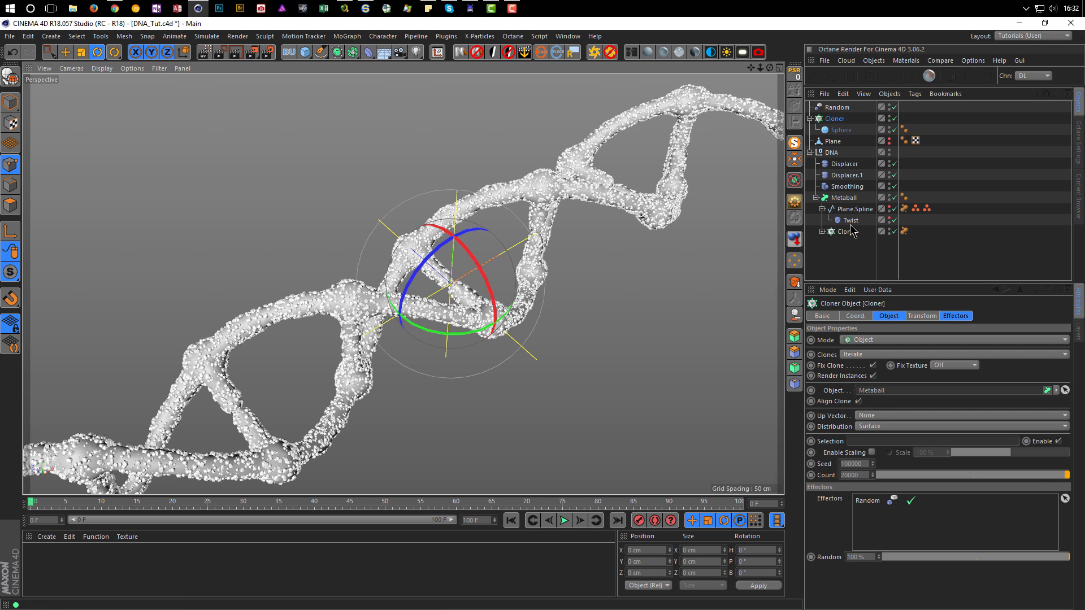
Duplicate the Random effector and turn off Scale variation in the copy
click(835, 109)
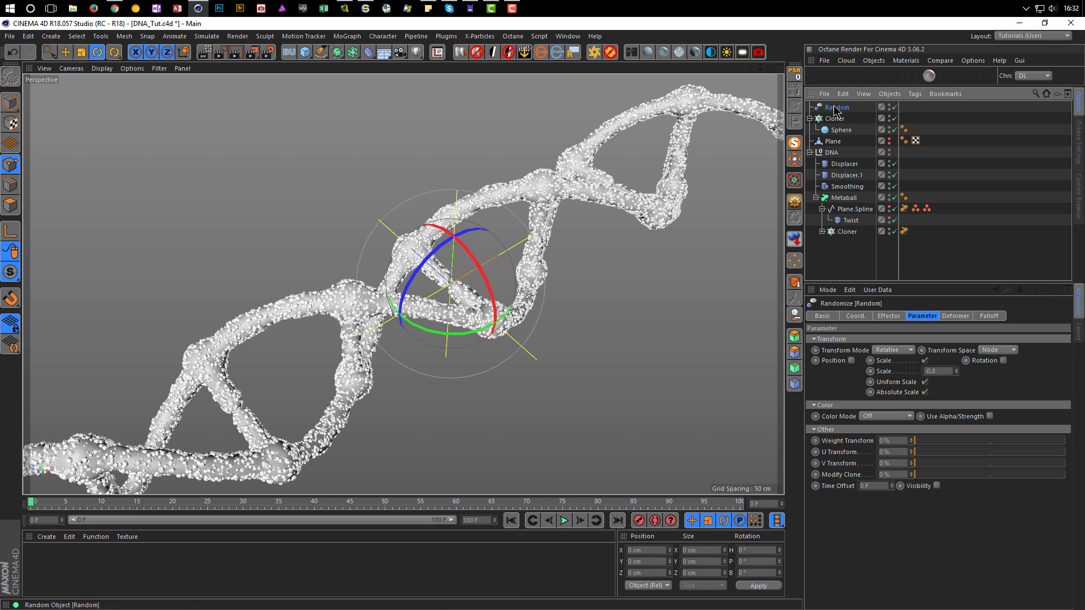
drag(837, 110, 836, 117)
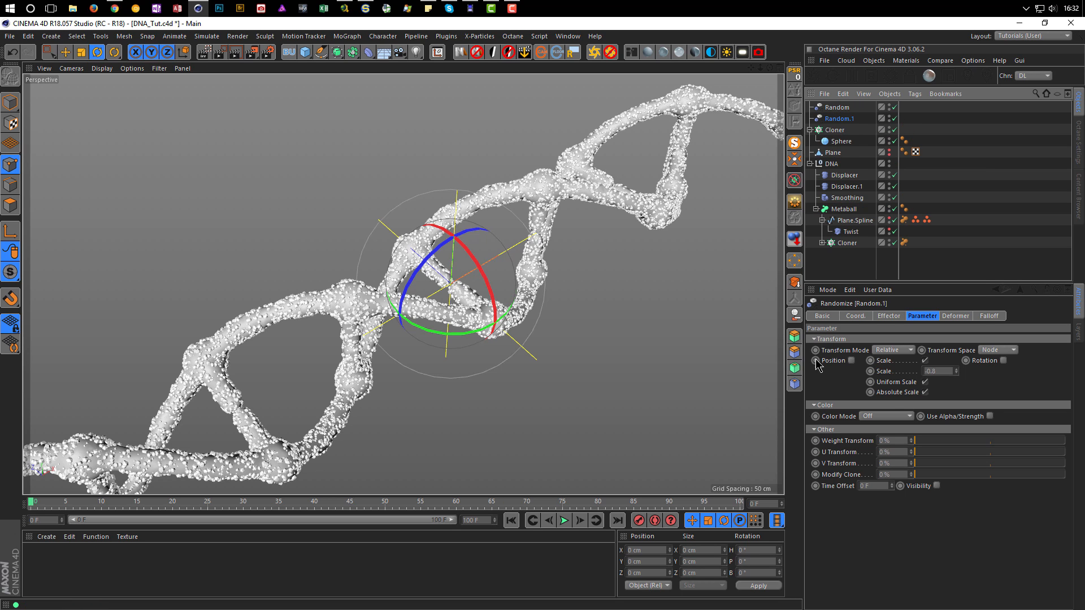
click(925, 360)
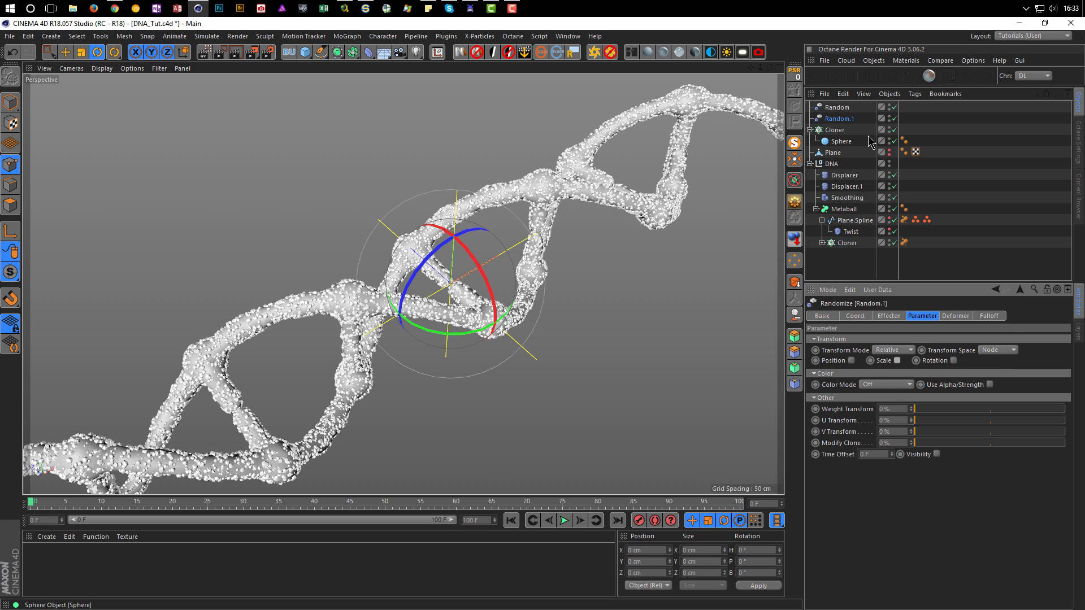
Add the duplicated Random effector to the sphere Cloner's list of effectors, below the original one
click(834, 131)
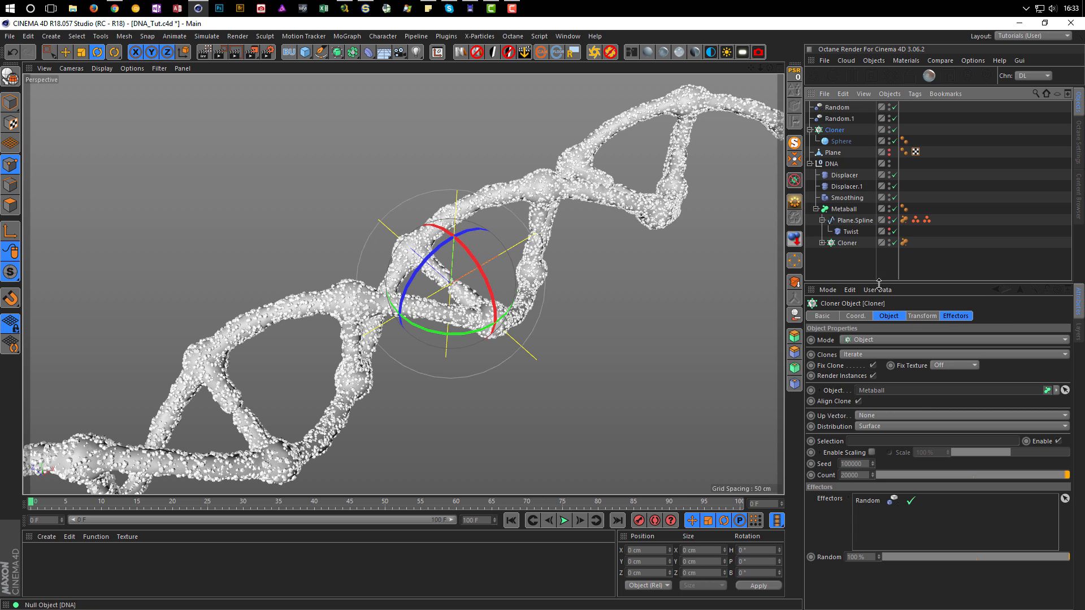
click(955, 316)
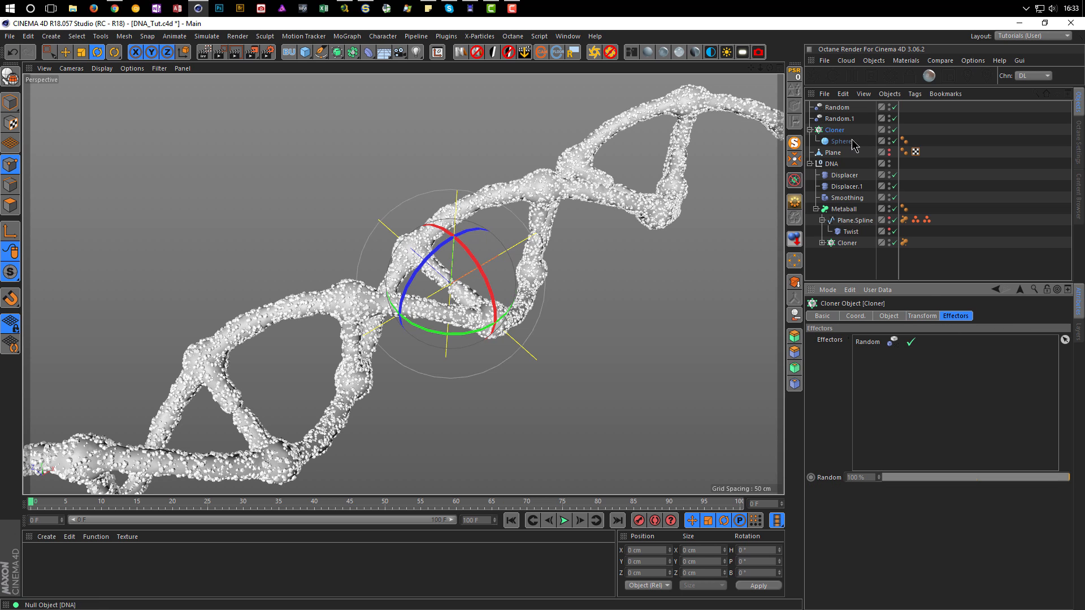
drag(835, 120, 877, 254)
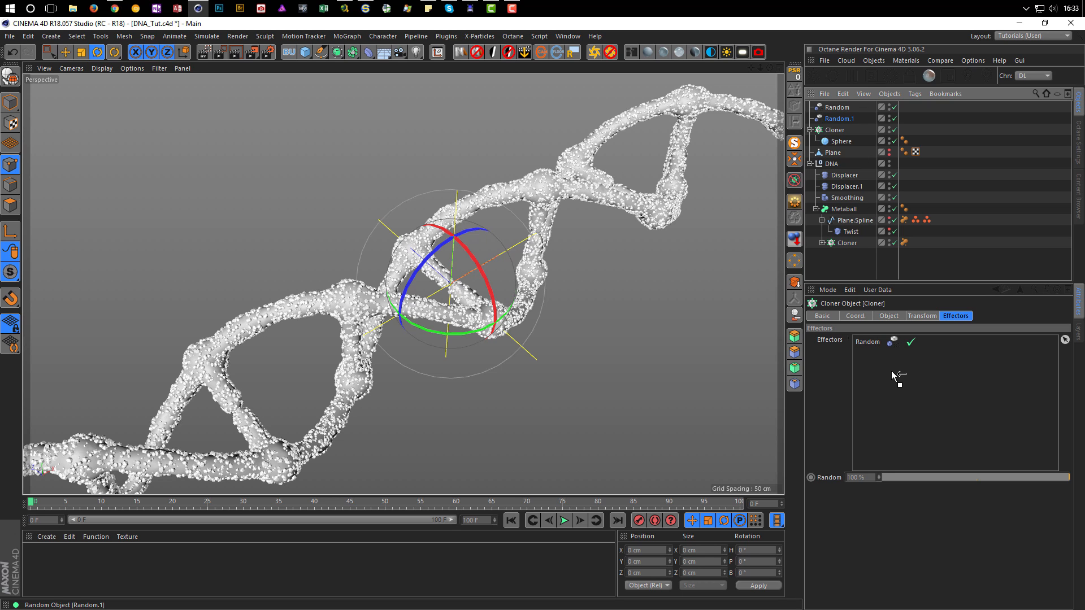
drag(890, 371, 890, 371)
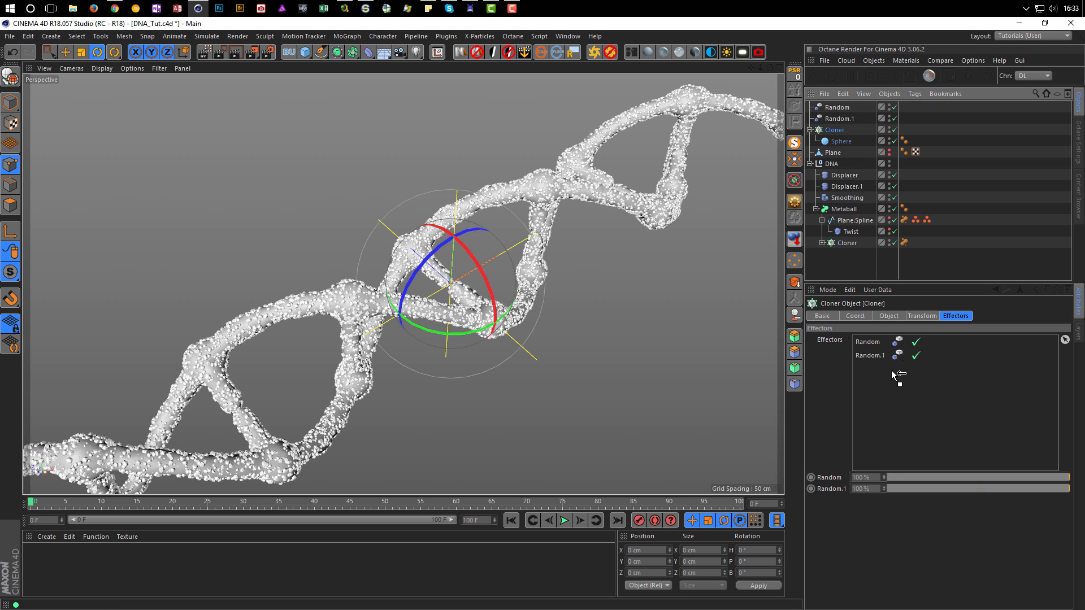
Turn on Position variation in the second Random effector to scatter the spheres around the DNA strand
click(848, 118)
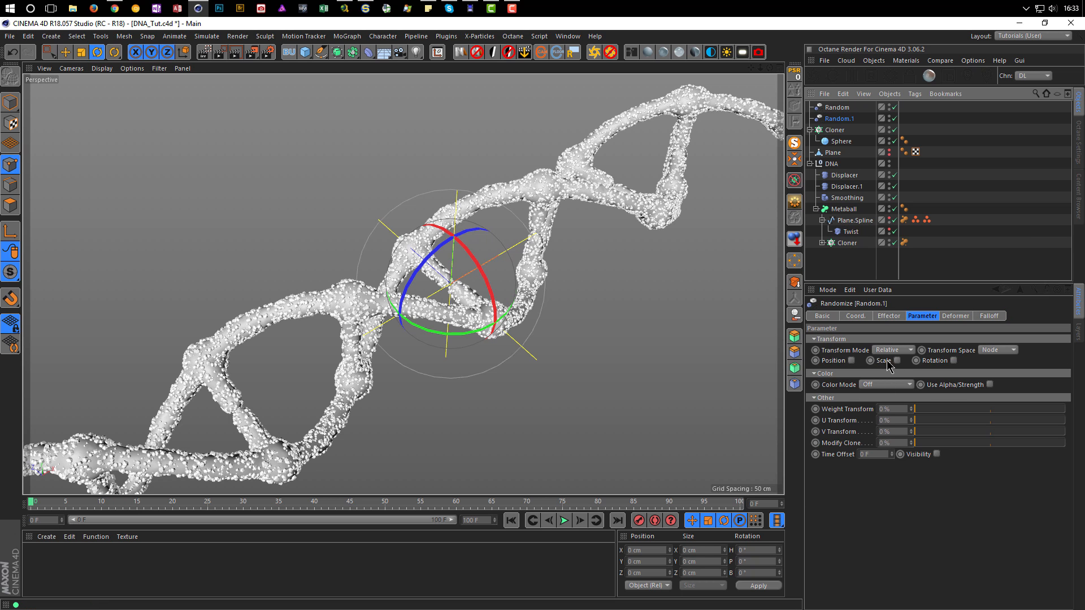
click(852, 361)
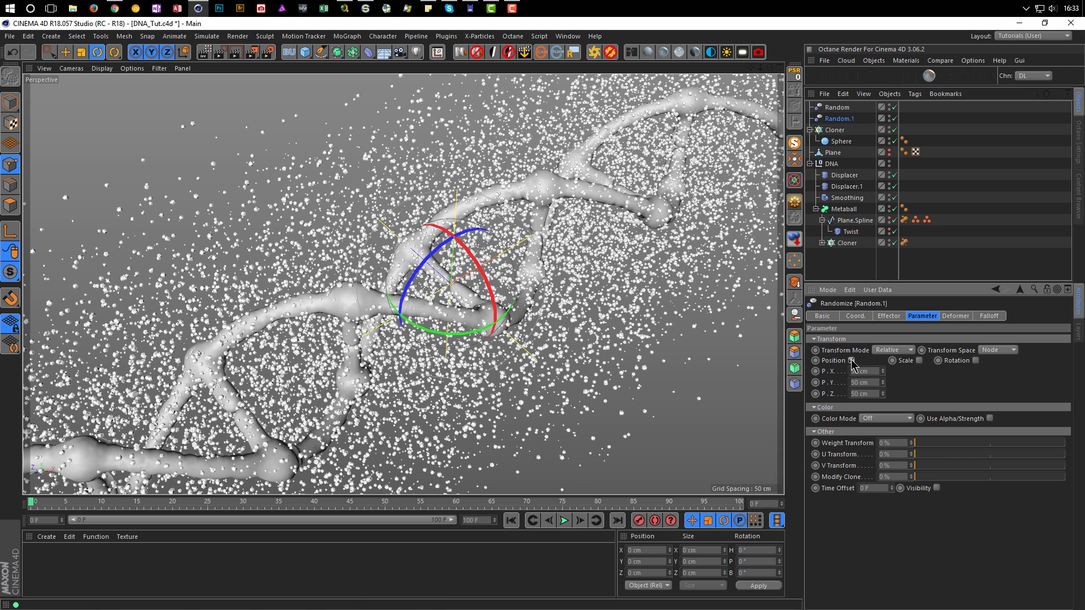
scroll(538, 326, down, 4)
alt+drag(538, 326, 567, 325)
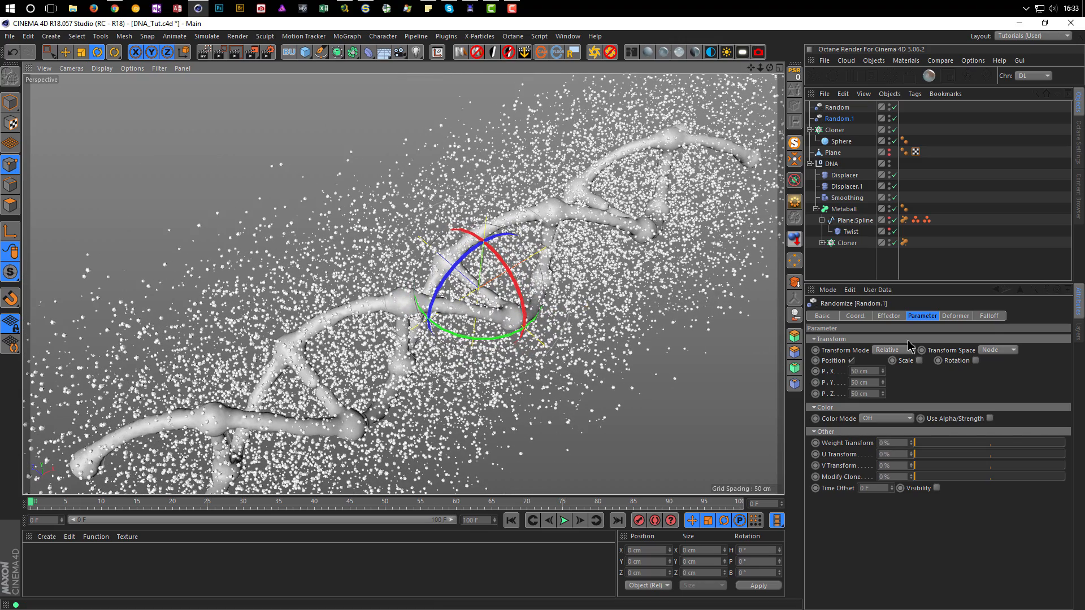
Set the second Random effector's falloff shape to Sphere
click(988, 316)
click(873, 340)
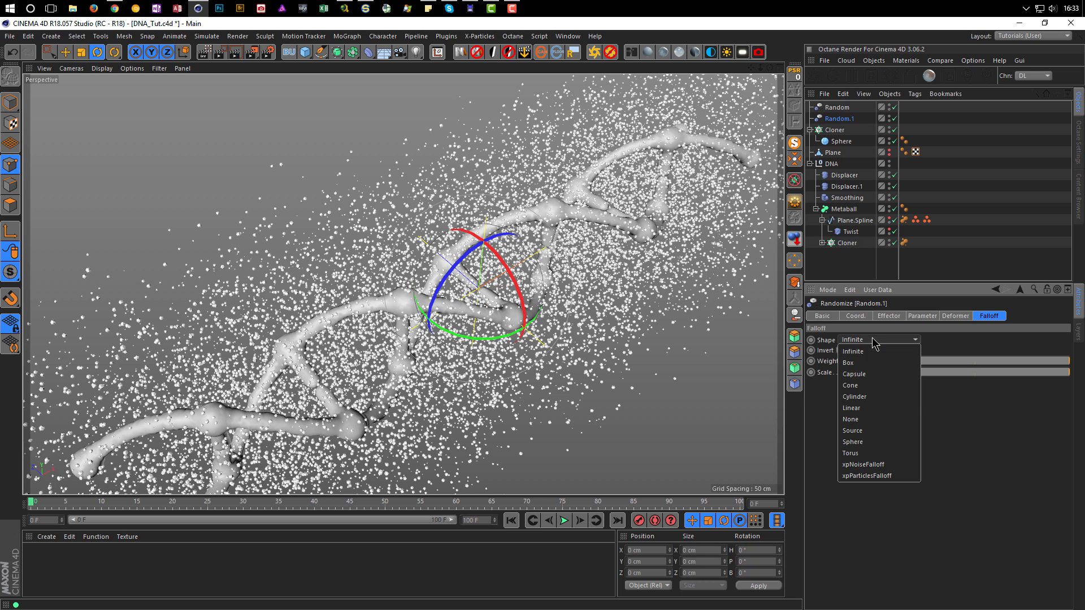
click(852, 442)
mouse_move(478, 331)
alt+mouse_down()
mouse_move(493, 348)
mouse_move(492, 337)
alt+mouse_up()
Set the spherical falloff's Y and Z size to 50 cm and test-render the scattered spheres in the viewport
click(895, 372)
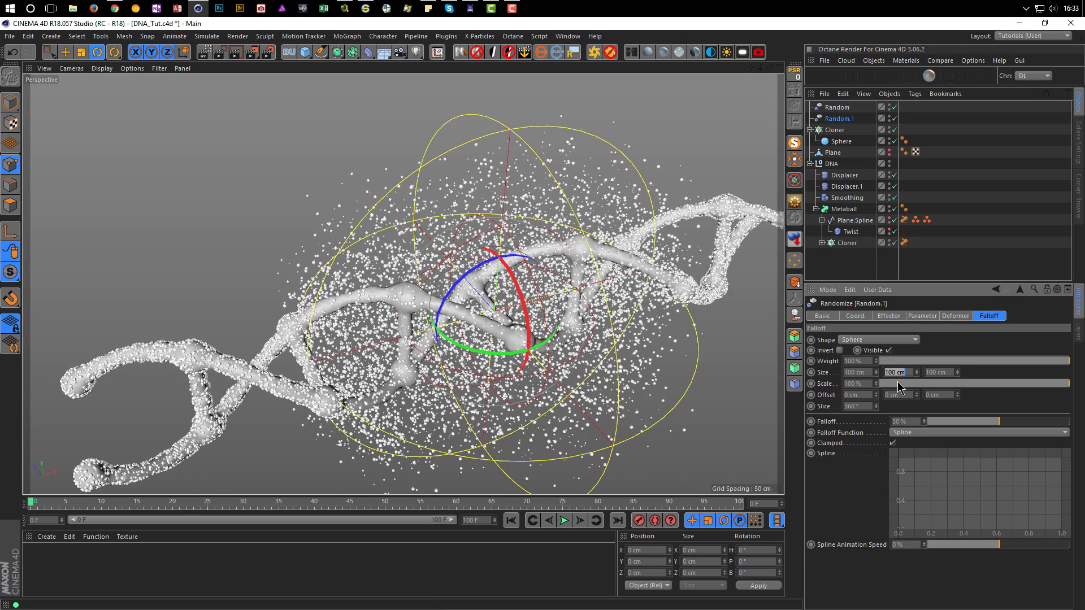
text(50)
key(Tab)
text(50)
key(Return)
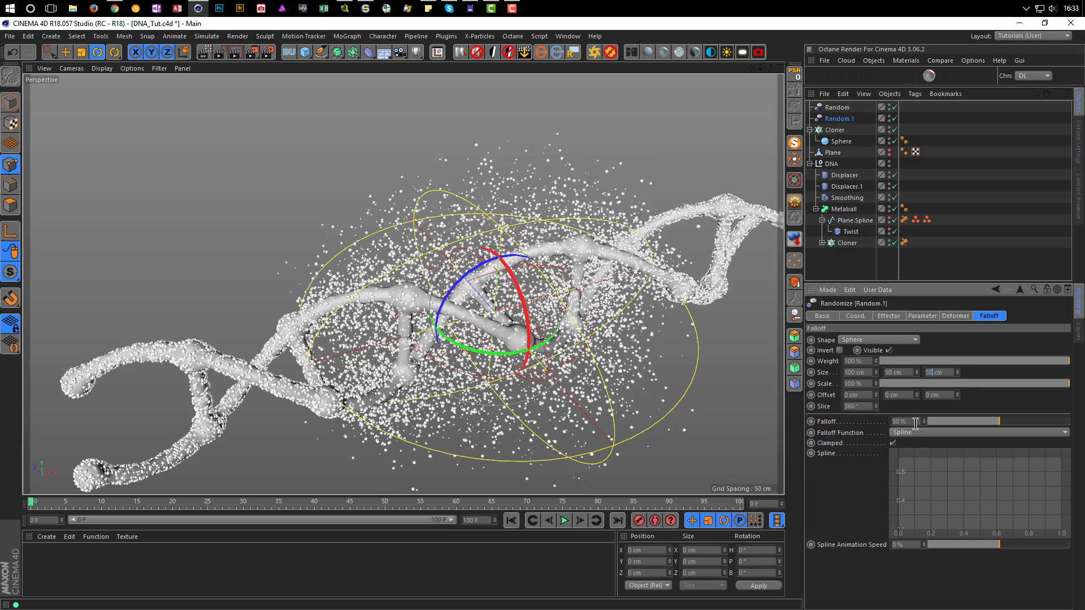
alt+drag(555, 290, 506, 248)
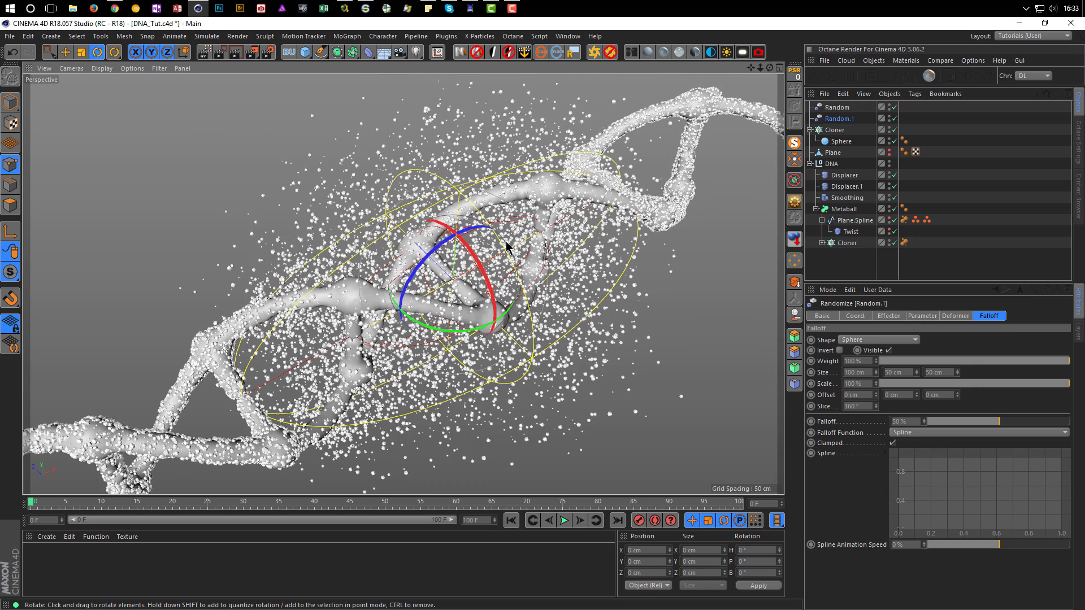
key(ctrl+r)
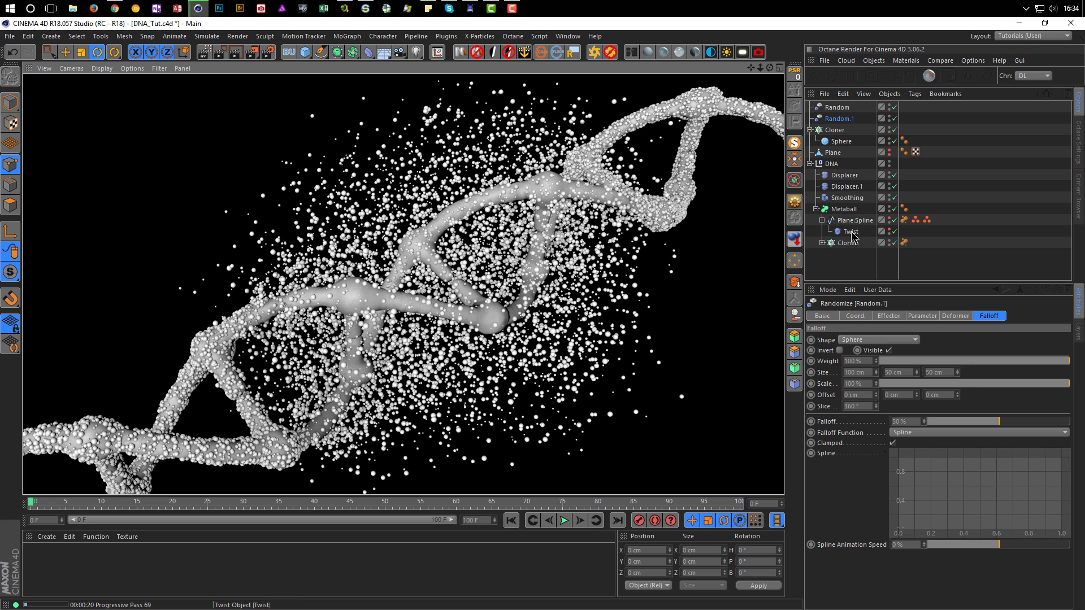
Test-render the cloned sphere with a radius of 0.5 cm, finally set the radius to 0.7 cm, and save the project
click(841, 141)
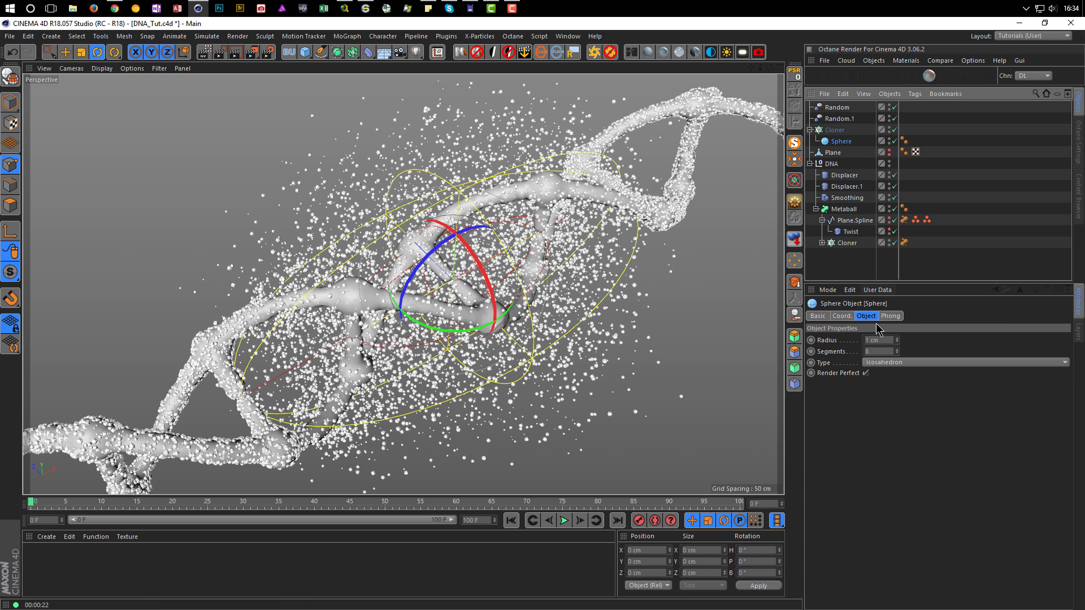
double_click(880, 339)
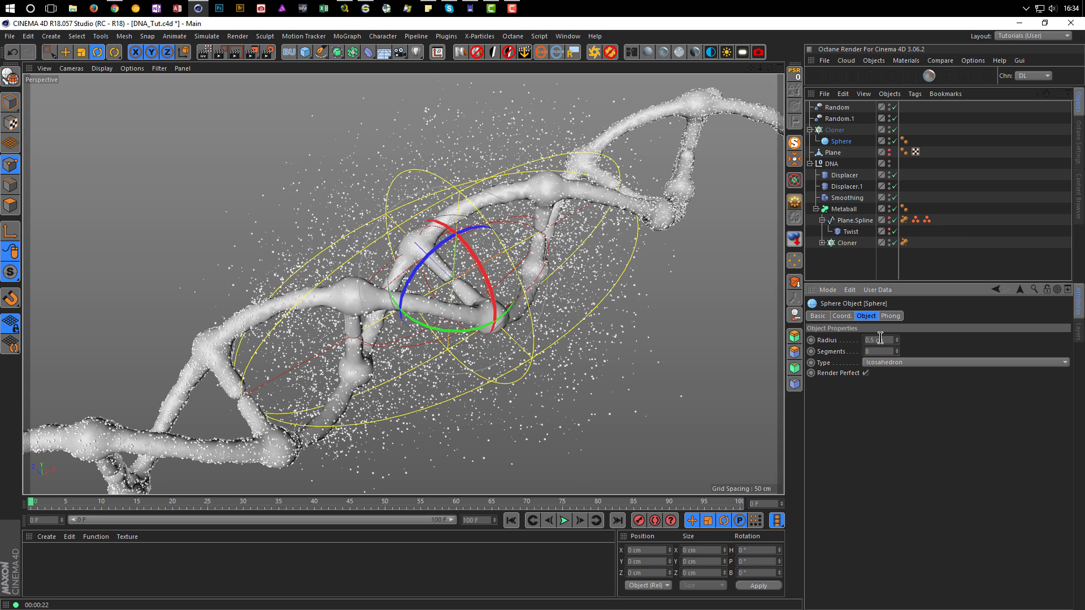
key(ctrl+r)
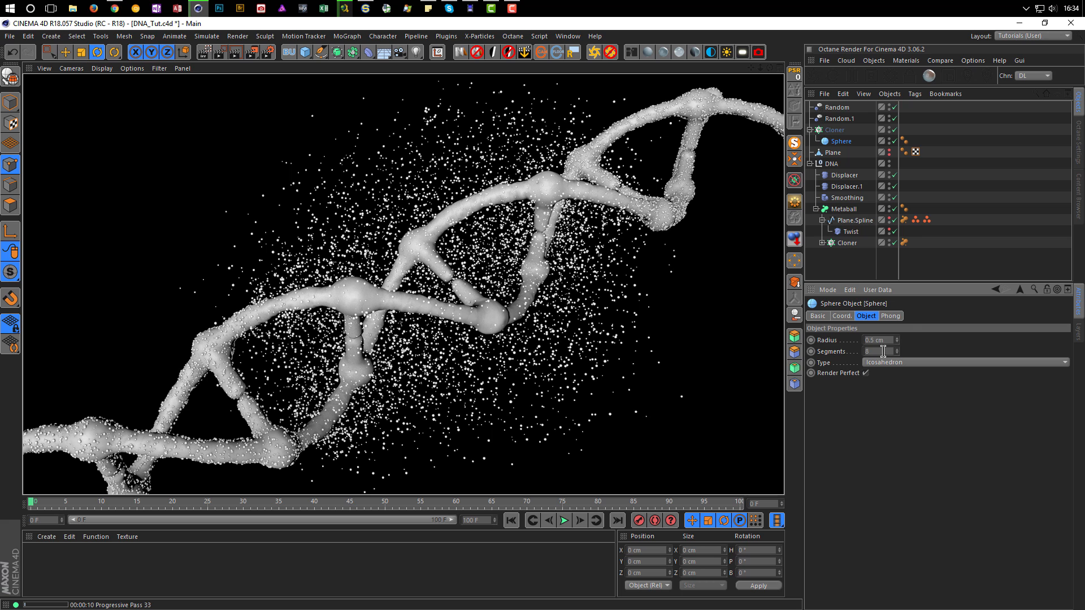
click(883, 340)
key(BackSpace)
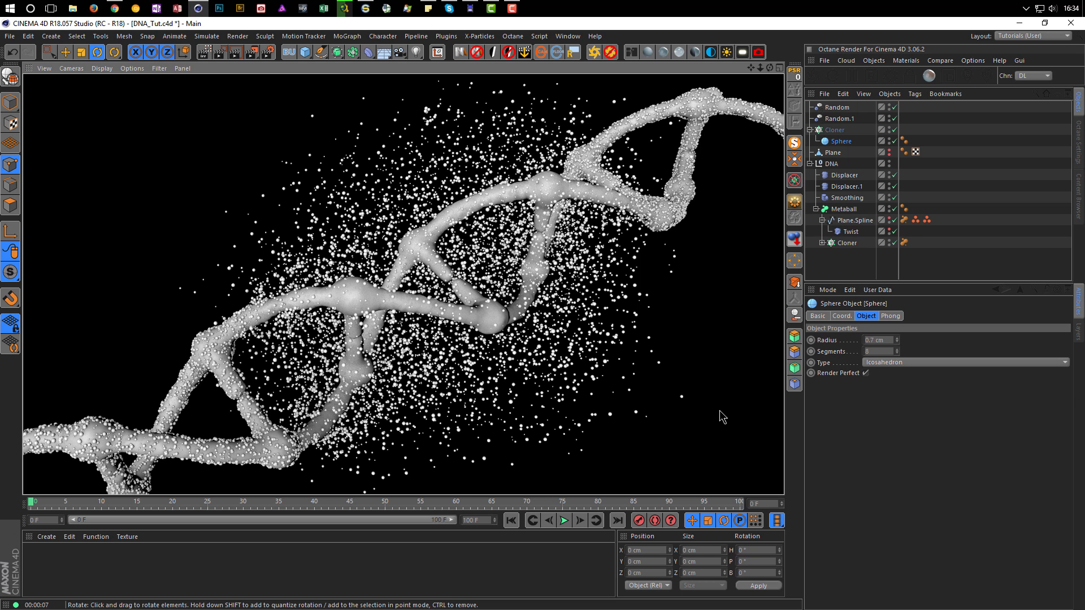
key(ctrl+s)
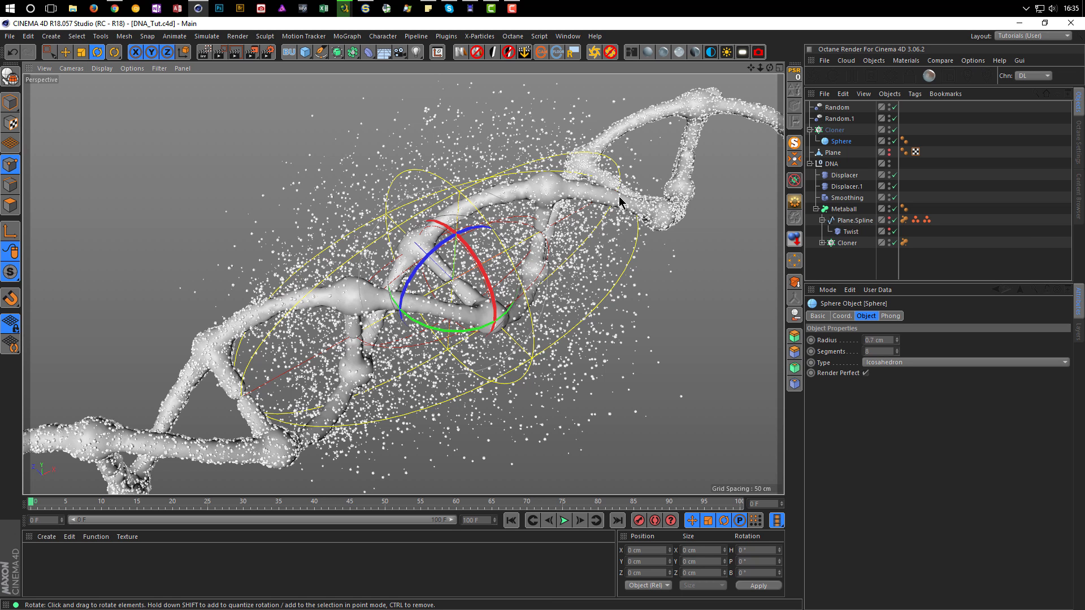
Move the second Random effector so its falloff sits lower along the DNA strand
alt+drag(690, 140, 713, 138)
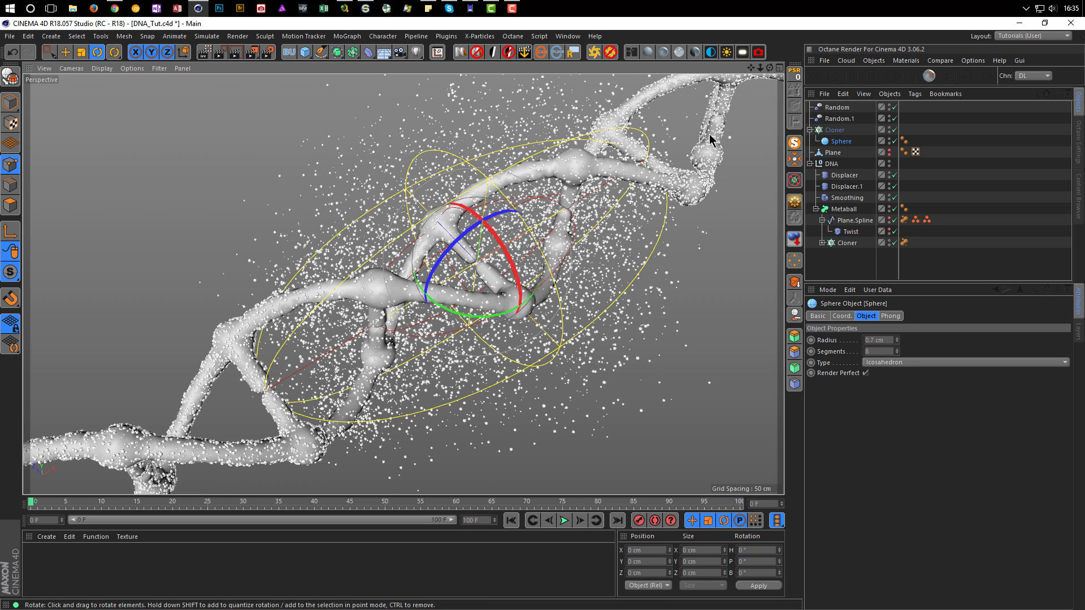
click(838, 119)
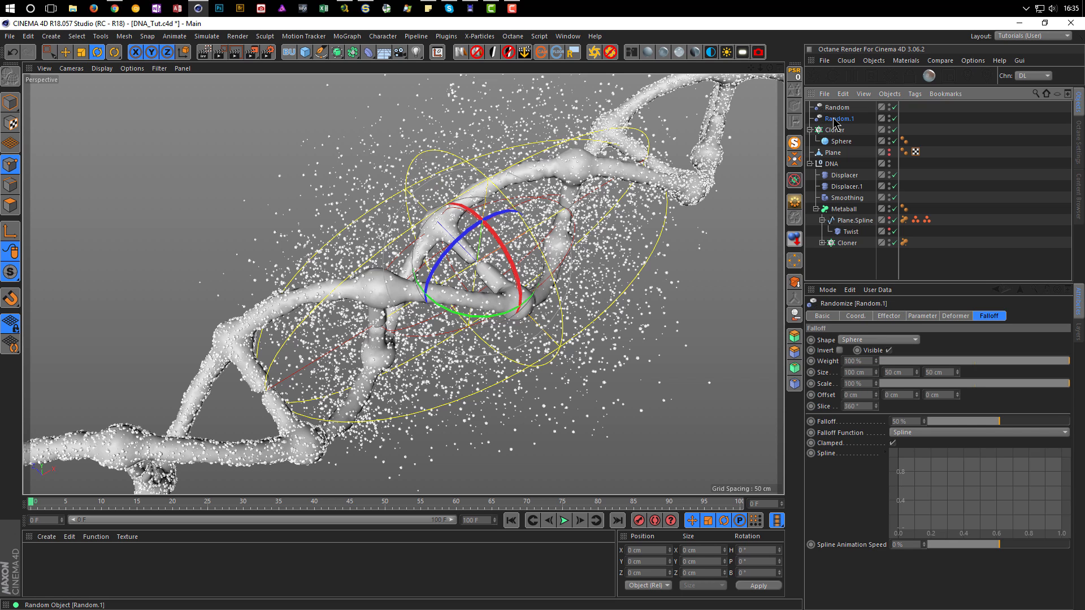
key(e)
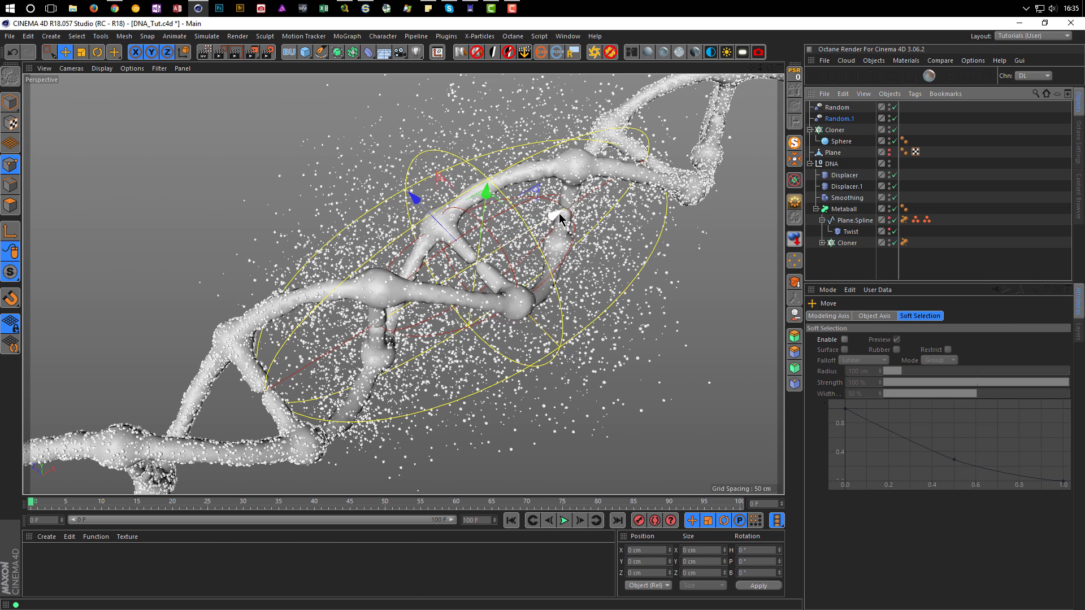
drag(557, 218, 532, 299)
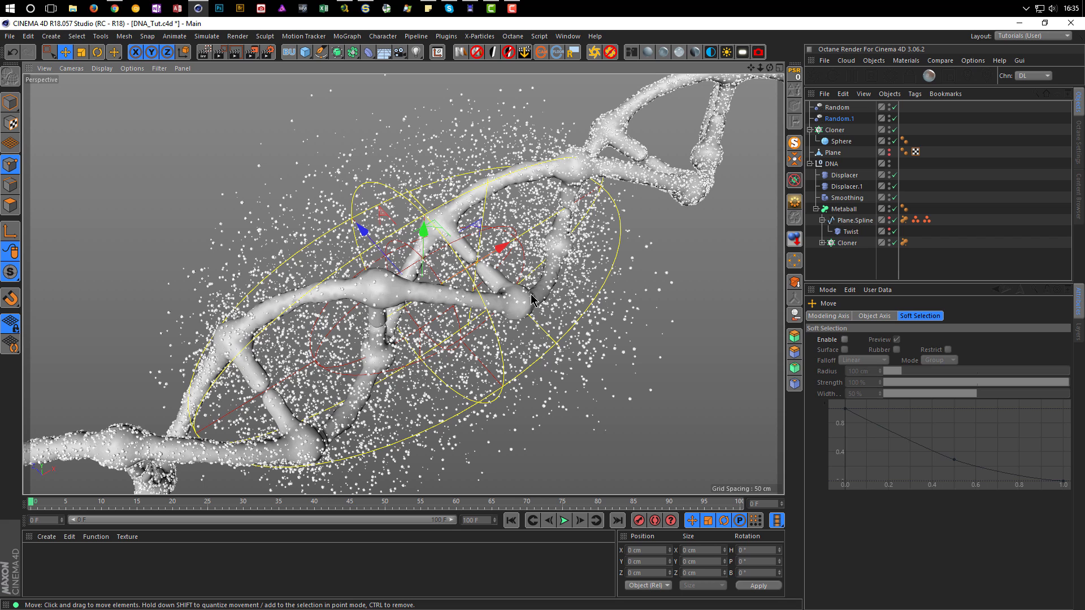
Create a camera from the current view and lock it with a Protection tag
click(399, 52)
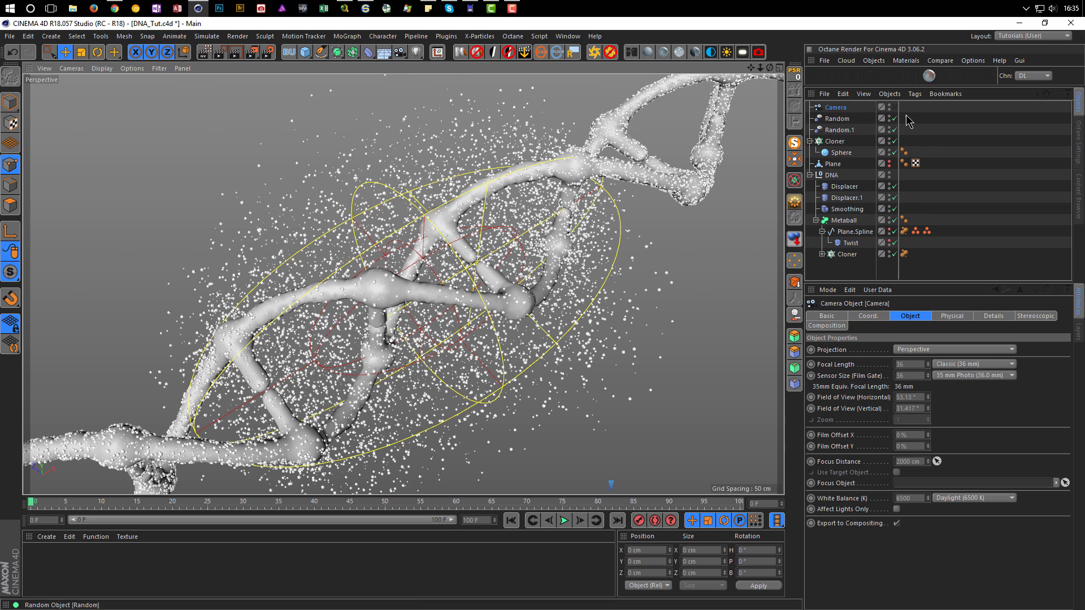
right_click(836, 108)
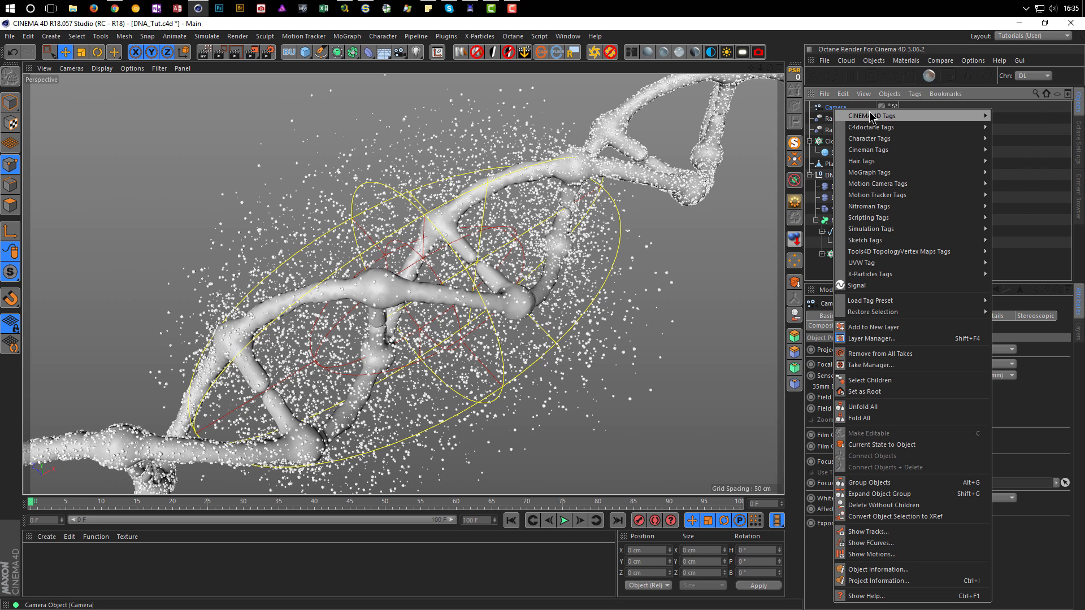
mouse_move(871, 117)
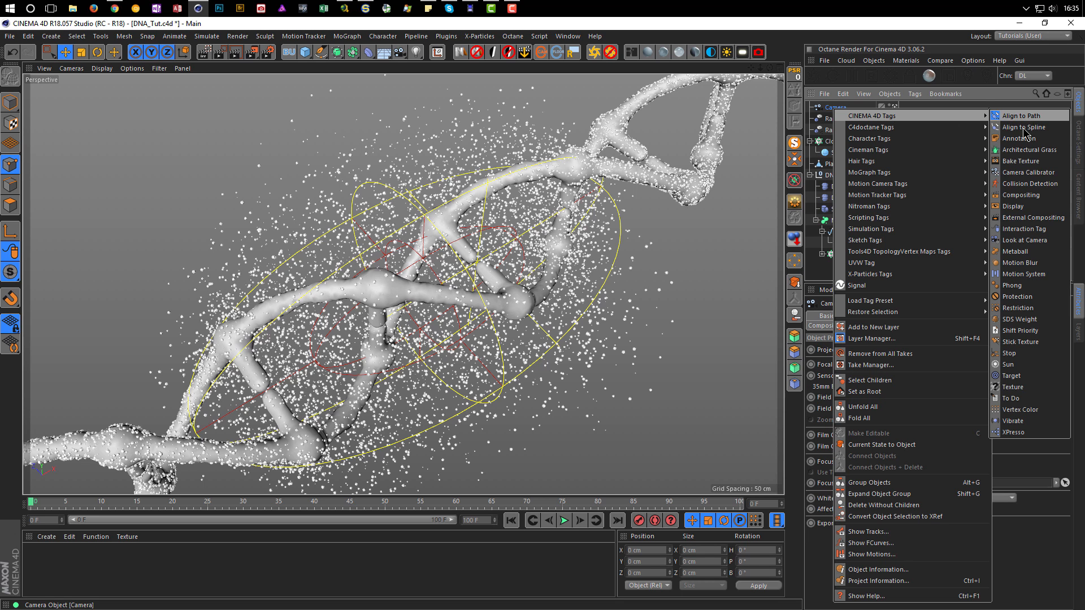
click(1007, 298)
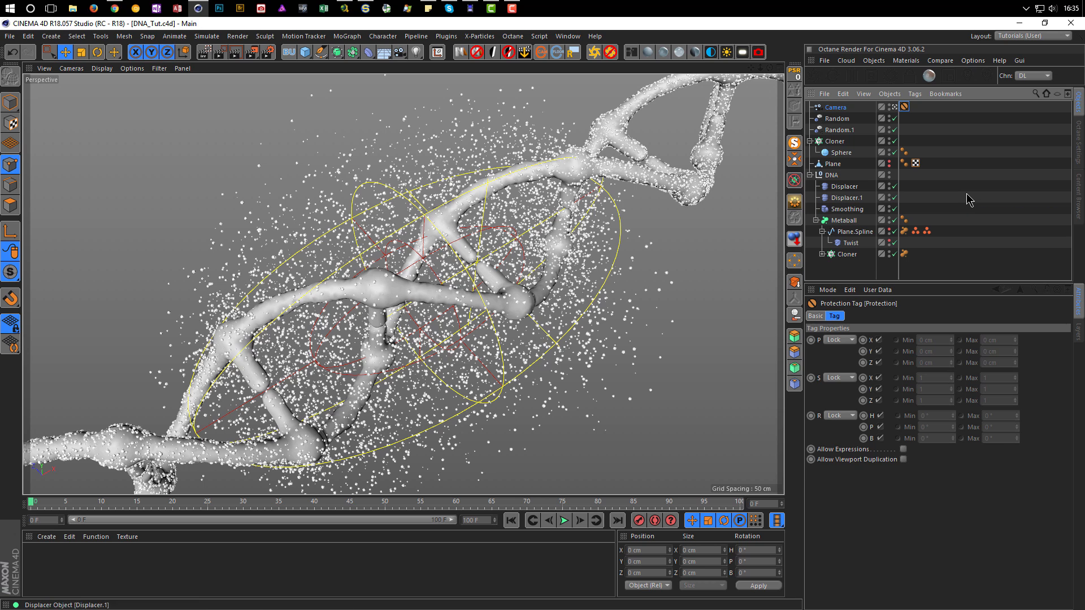
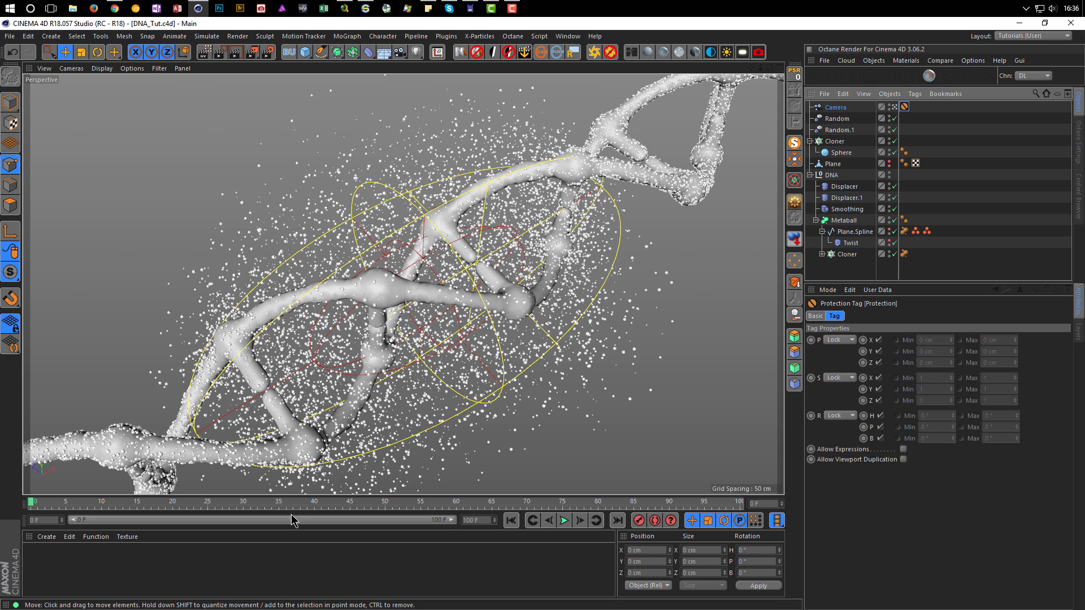
Create a material with Color turned off and Luminance turned on, and apply it to the Metaball
double_click(192, 571)
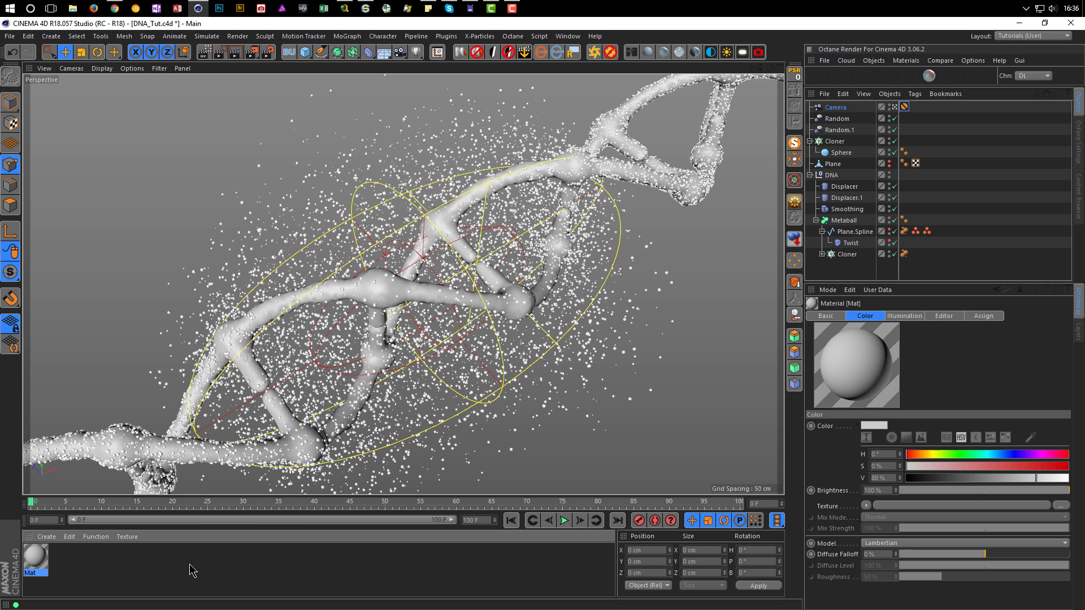
double_click(37, 561)
drag(330, 77, 674, 136)
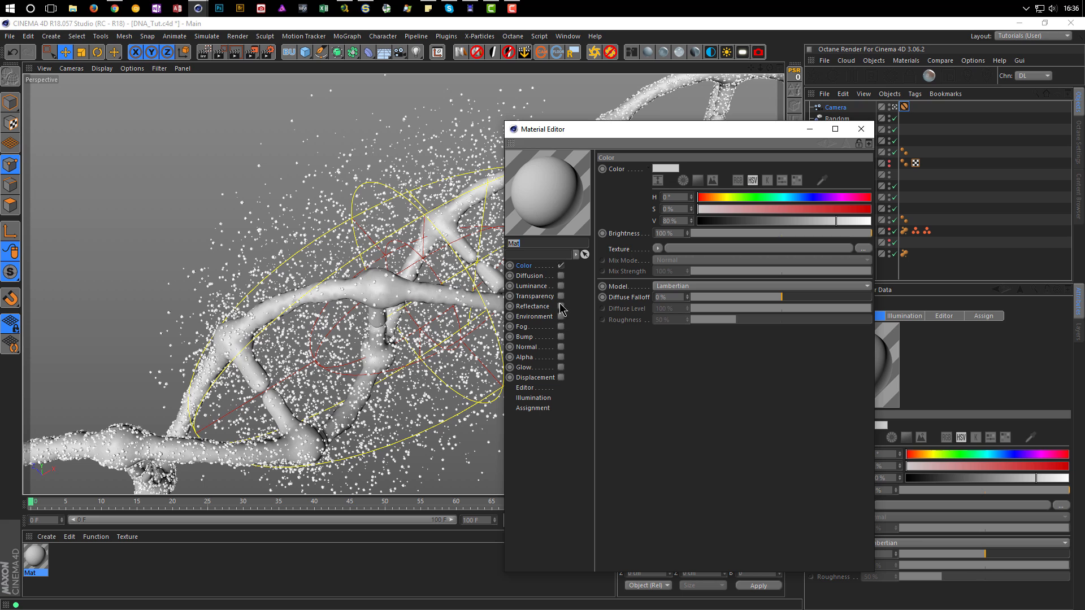
click(561, 265)
click(561, 285)
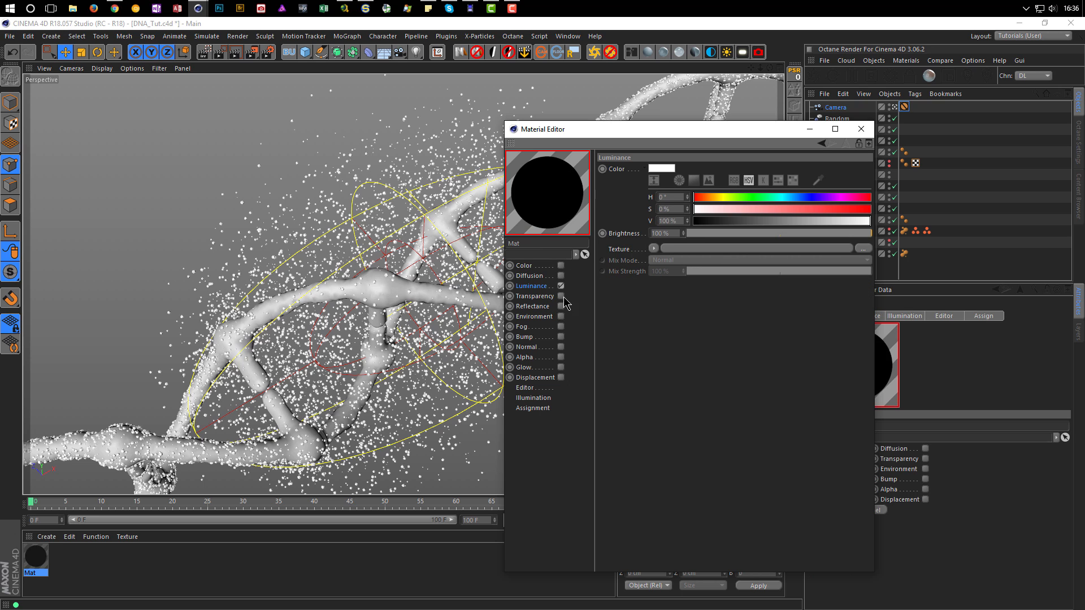
drag(649, 136, 419, 134)
drag(48, 557, 850, 220)
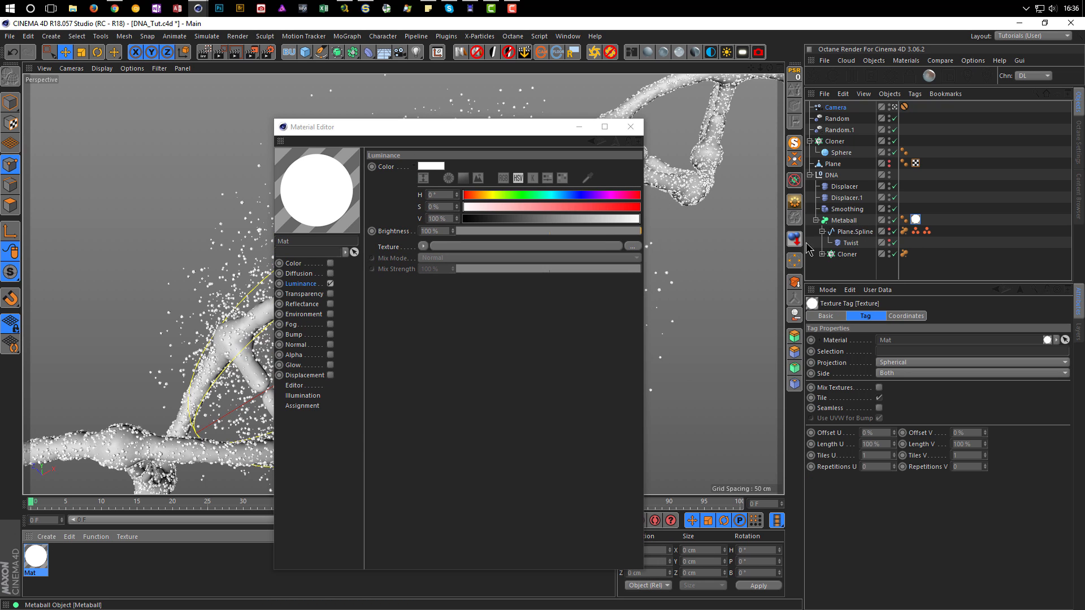
Load a Gradient shader as the material's luminance texture and open its shader properties
click(534, 135)
drag(667, 171, 682, 171)
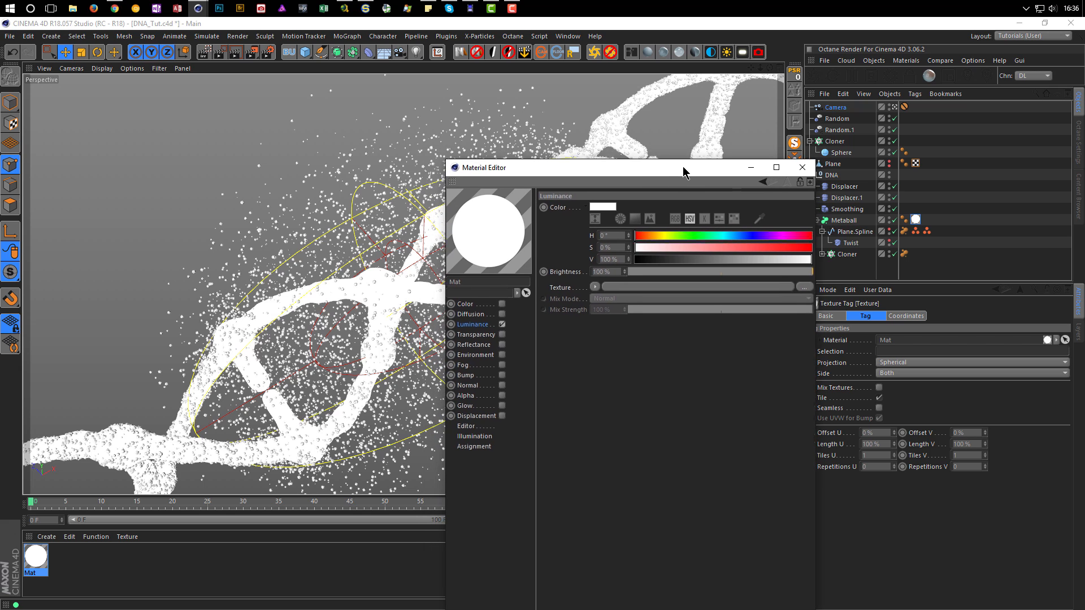
click(595, 281)
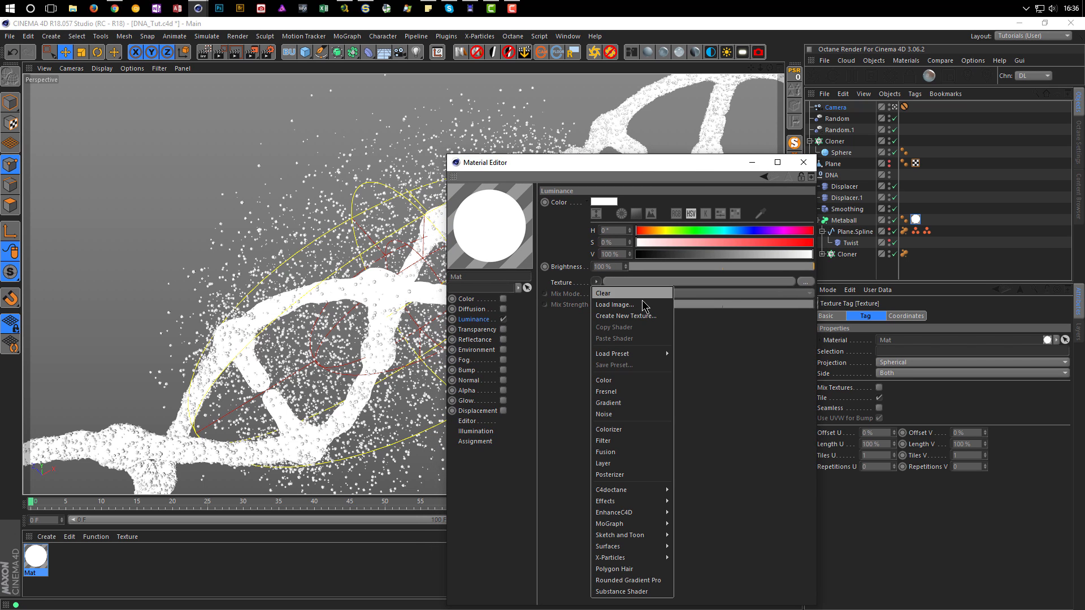
click(614, 404)
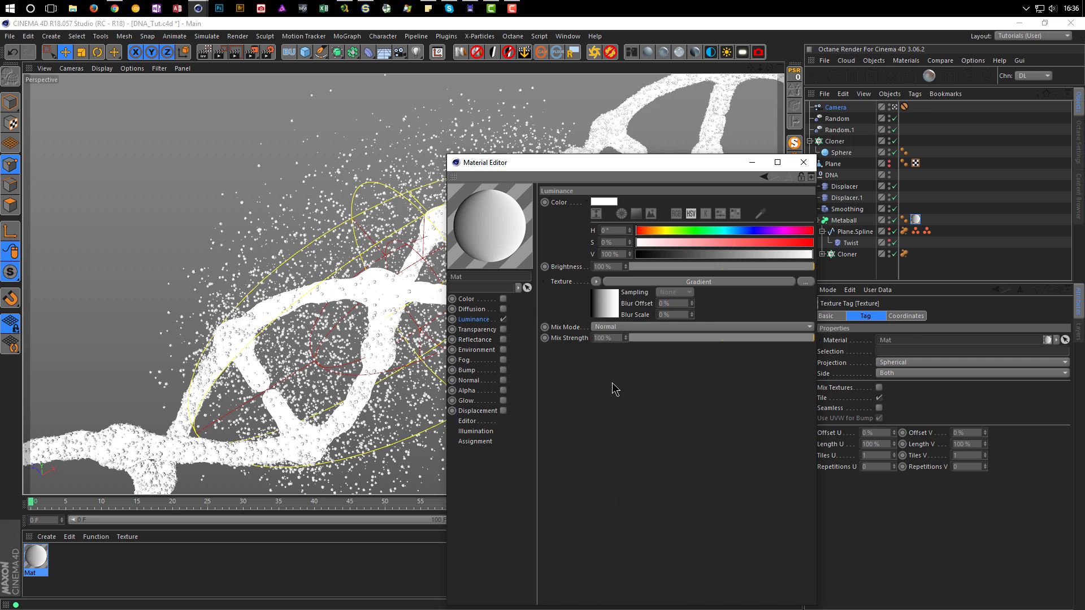
click(603, 310)
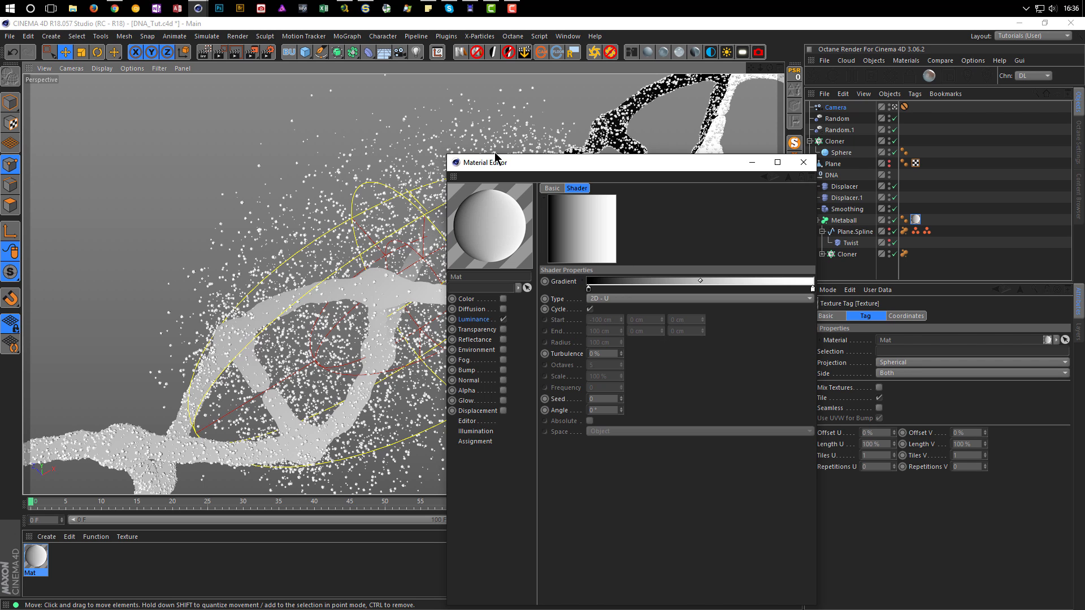
drag(494, 161, 541, 280)
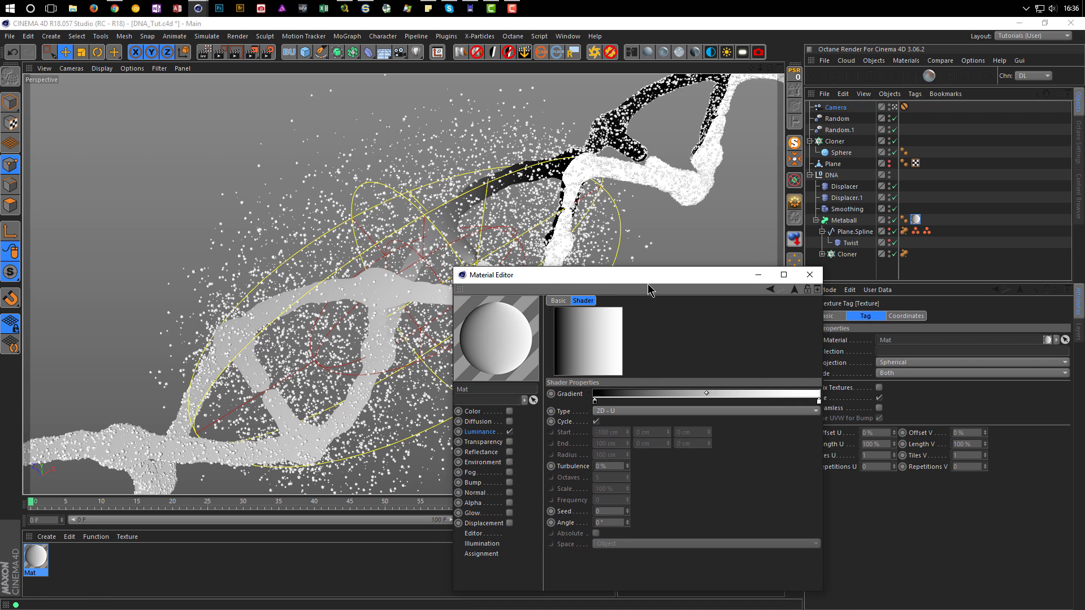
Set the Metaball texture tag's projection to Cubic and fit the texture to the object, including sub-objects
click(915, 221)
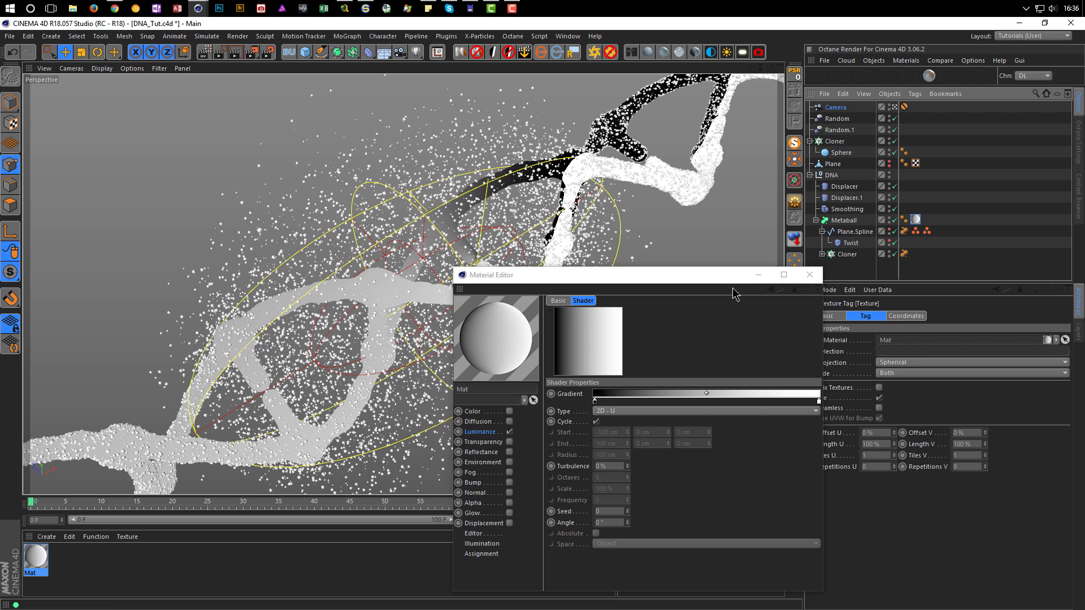
click(906, 365)
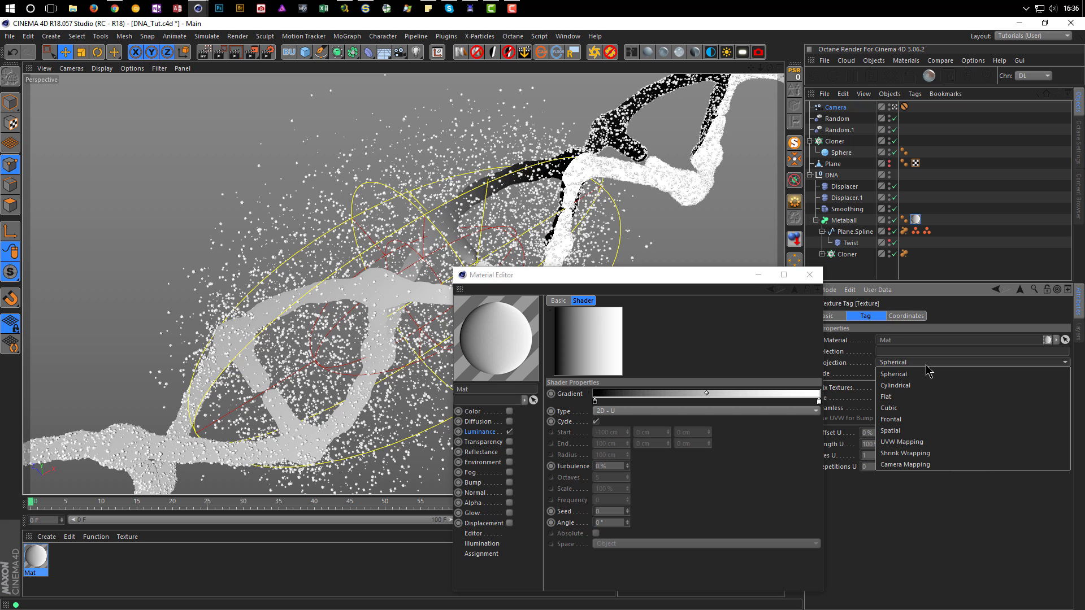
click(933, 409)
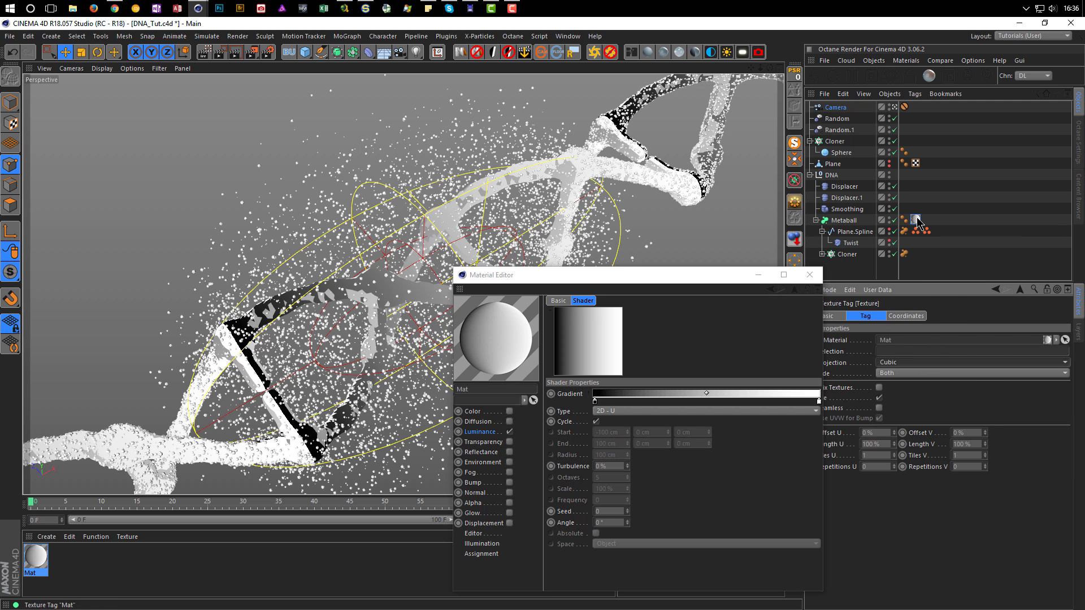
right_click(917, 222)
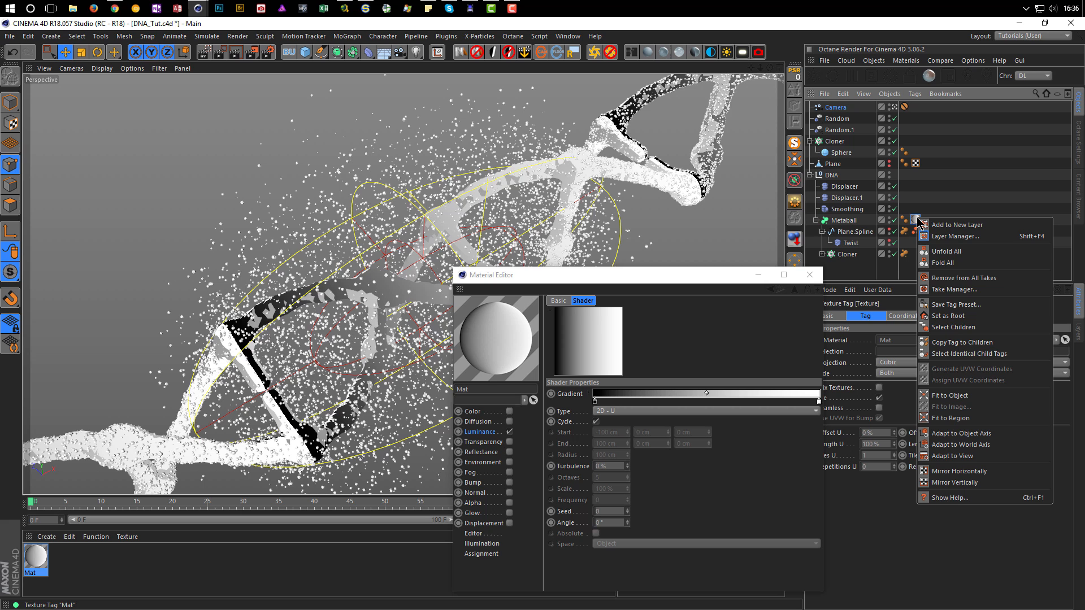
click(963, 393)
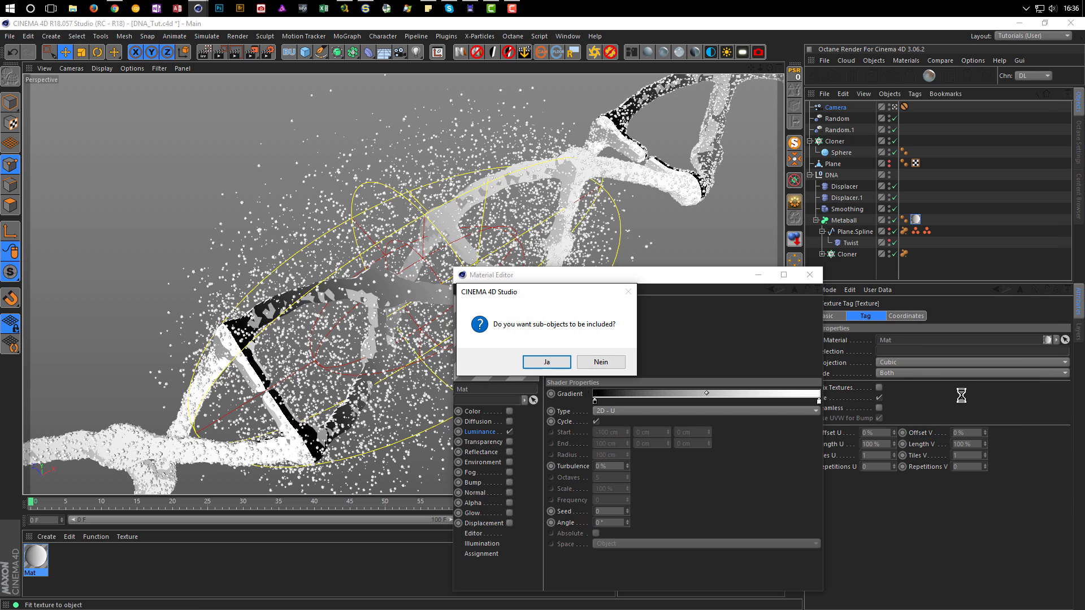
click(545, 367)
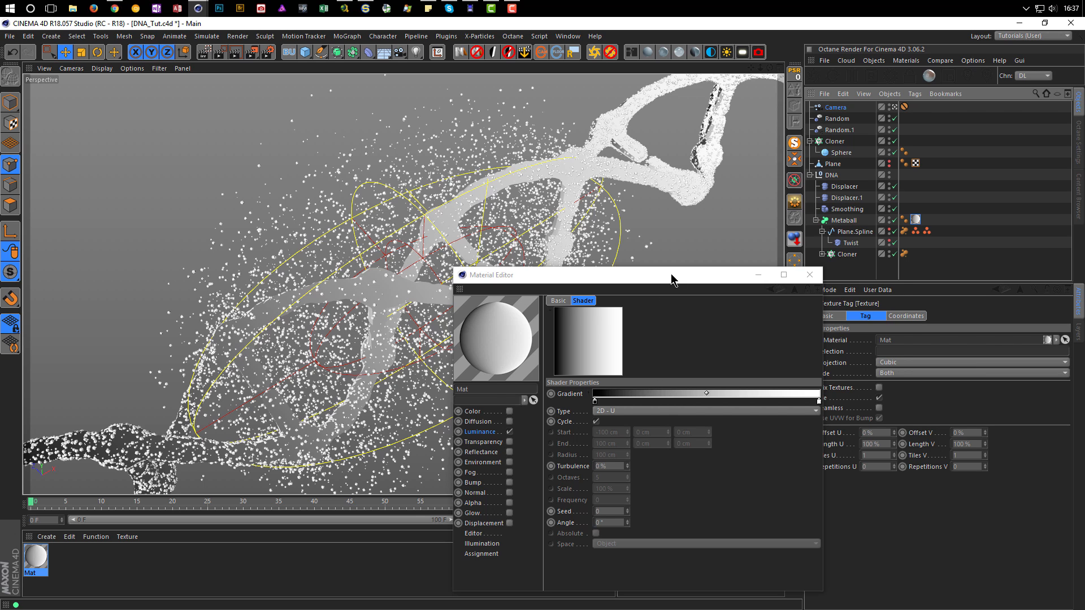
Reshape the gradient into a narrow white band just before its midpoint, with a black knot on each side and tightened transitions
drag(672, 278, 762, 288)
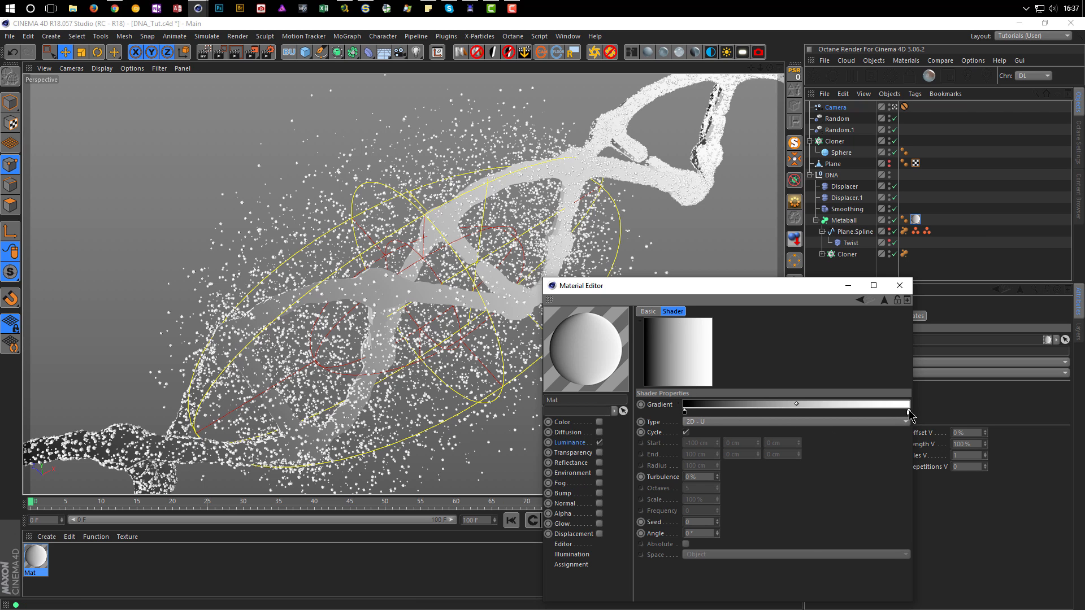
drag(909, 412, 762, 418)
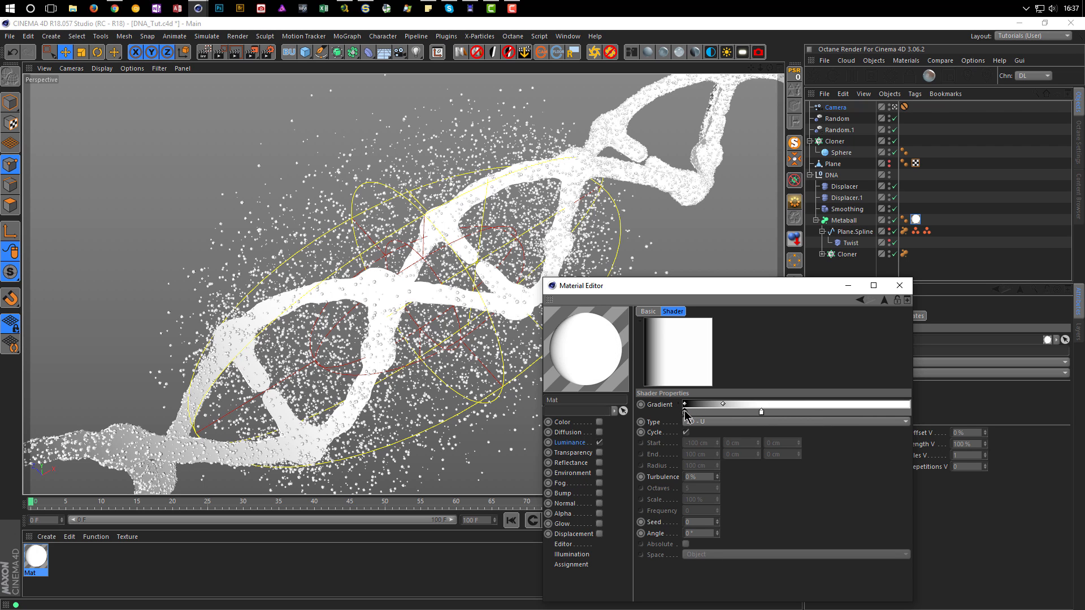
ctrl+drag(686, 415, 836, 412)
drag(684, 417, 746, 413)
drag(835, 413, 770, 405)
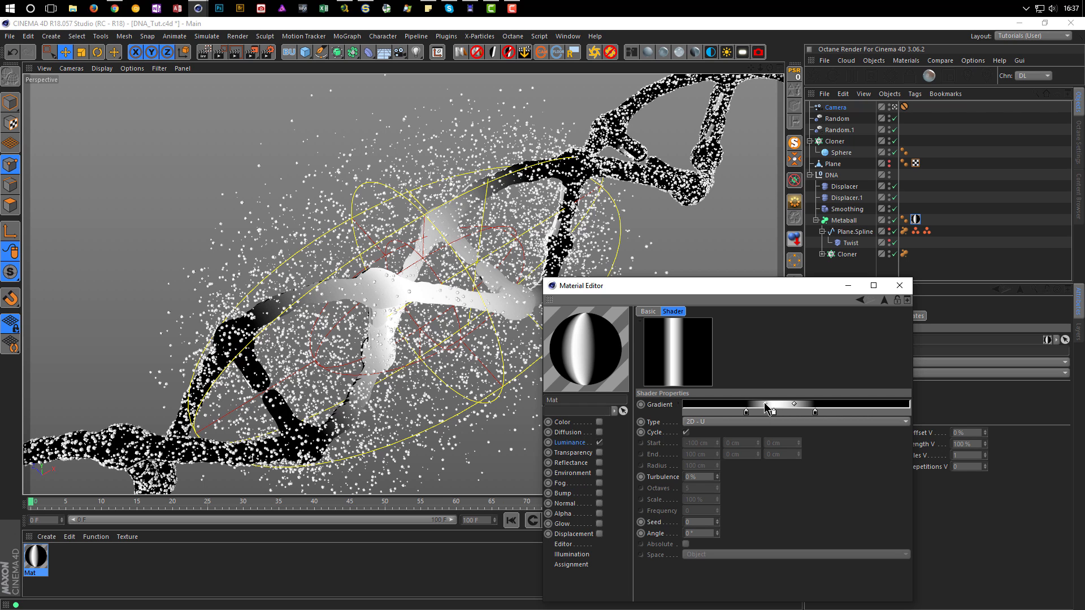
drag(793, 405, 785, 404)
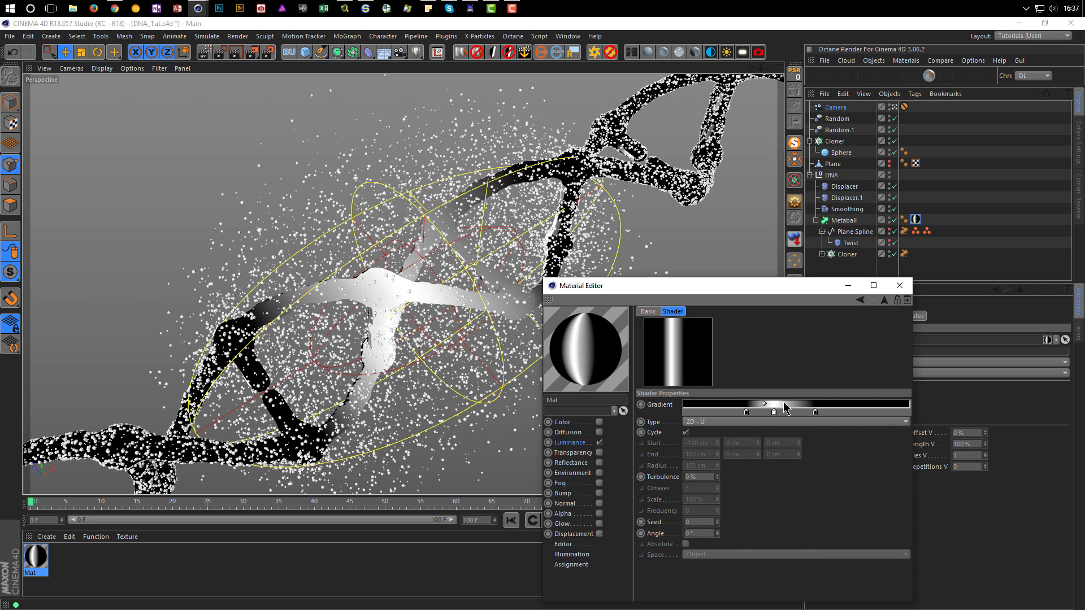
Set the gradient's turbulence to 10% and test-render the view
click(706, 477)
key(Return)
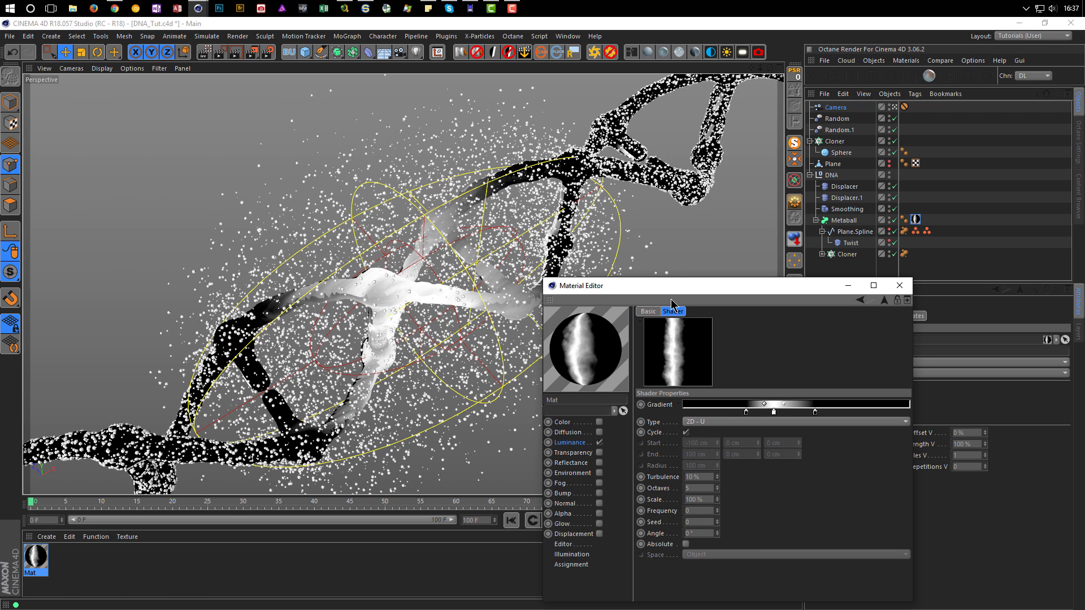
key(ctrl+r)
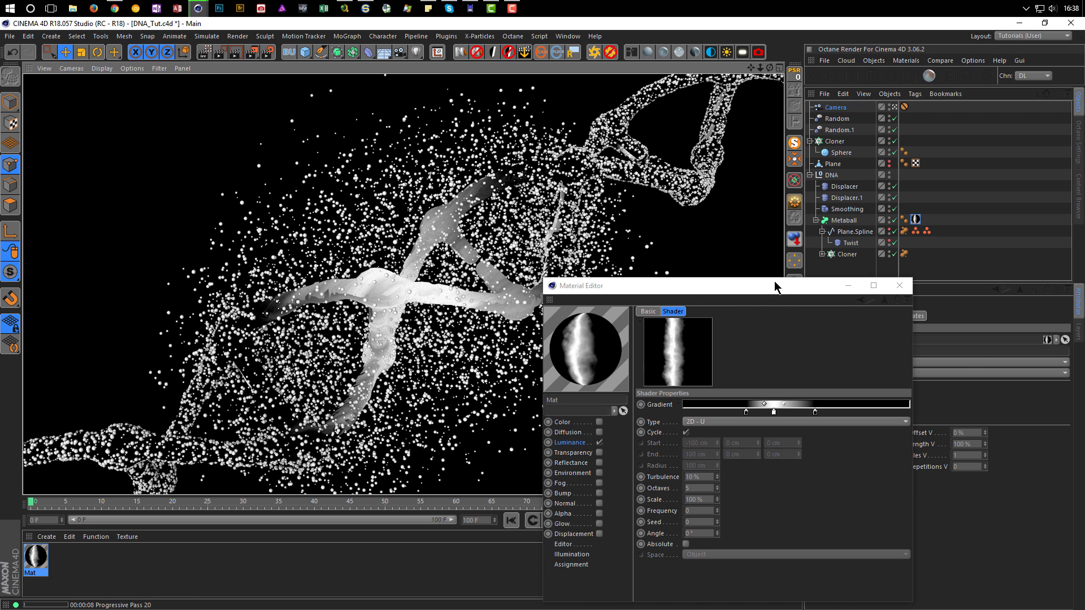
Change the Metaball texture tag's projection to Flat
click(915, 220)
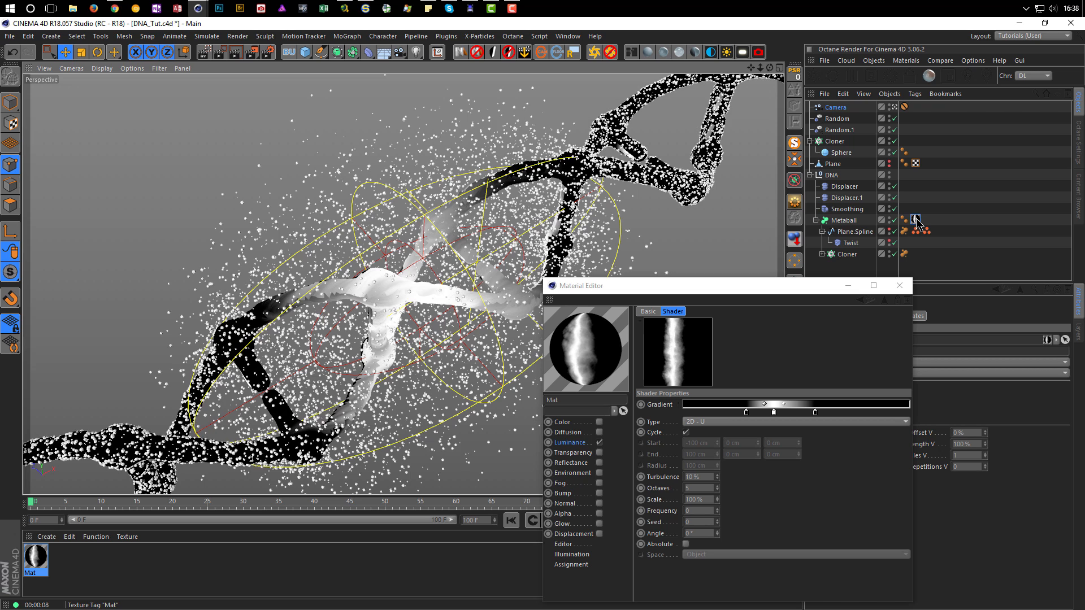
drag(763, 285, 639, 301)
click(910, 365)
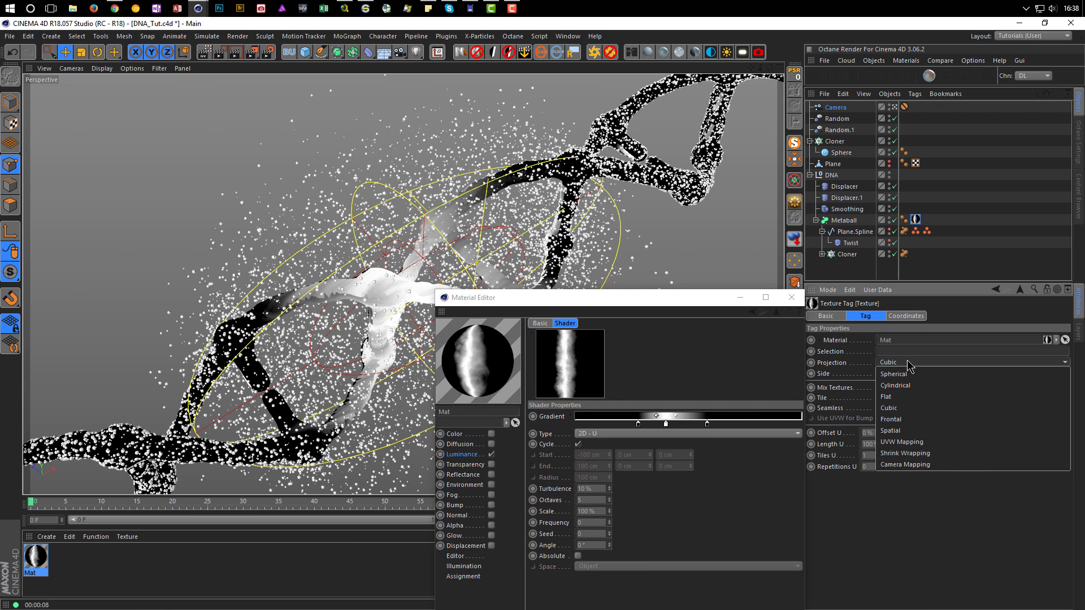
click(910, 399)
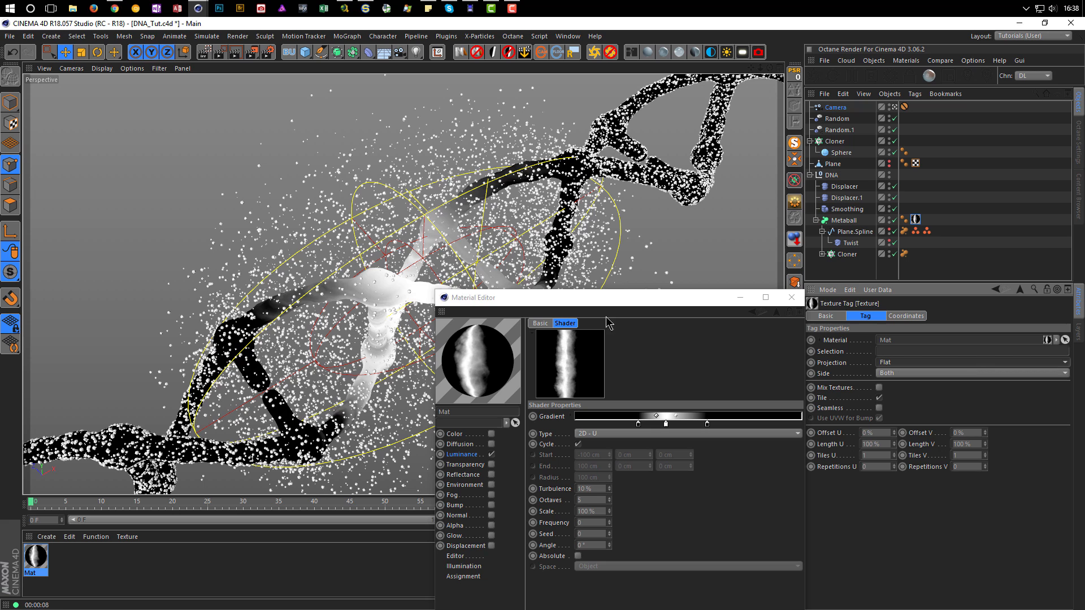
Set the luminance color to pure red with 100% saturation and blend the gradient texture with Multiply mix mode
click(668, 304)
drag(669, 304, 808, 269)
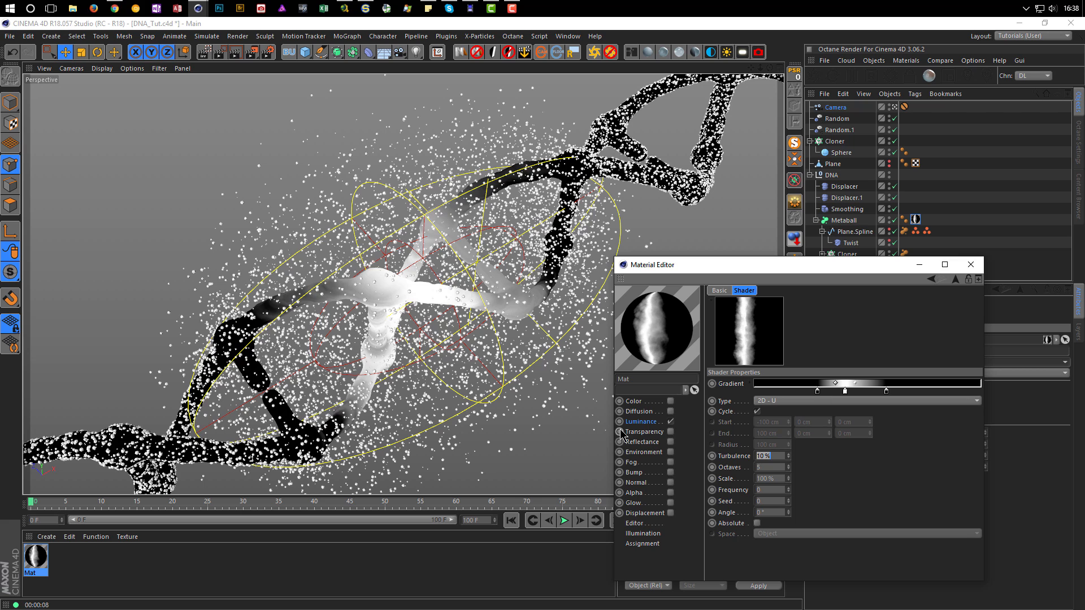
click(644, 421)
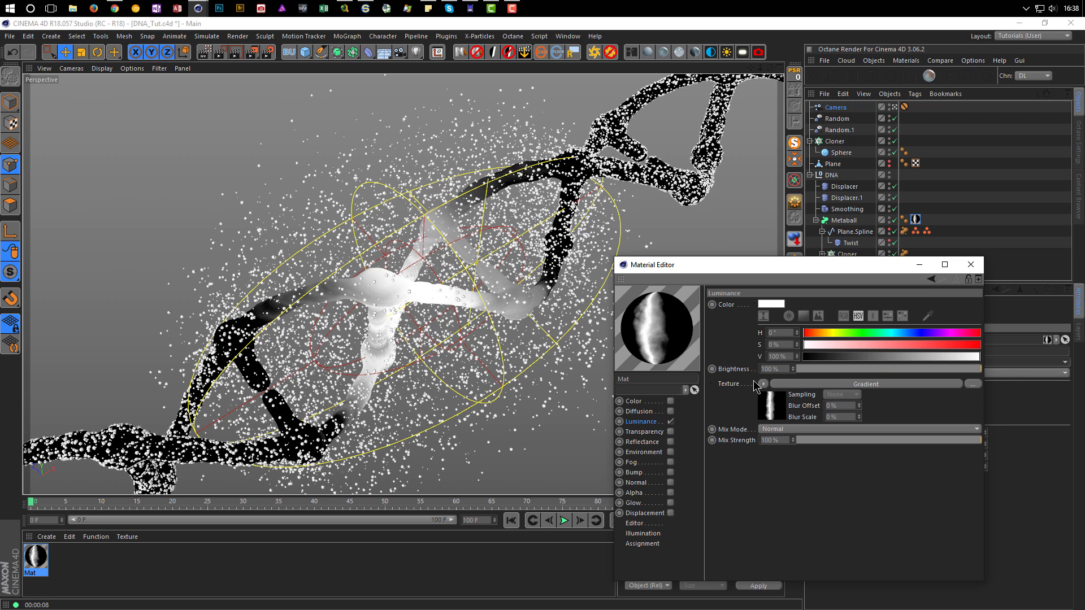
drag(944, 346, 984, 350)
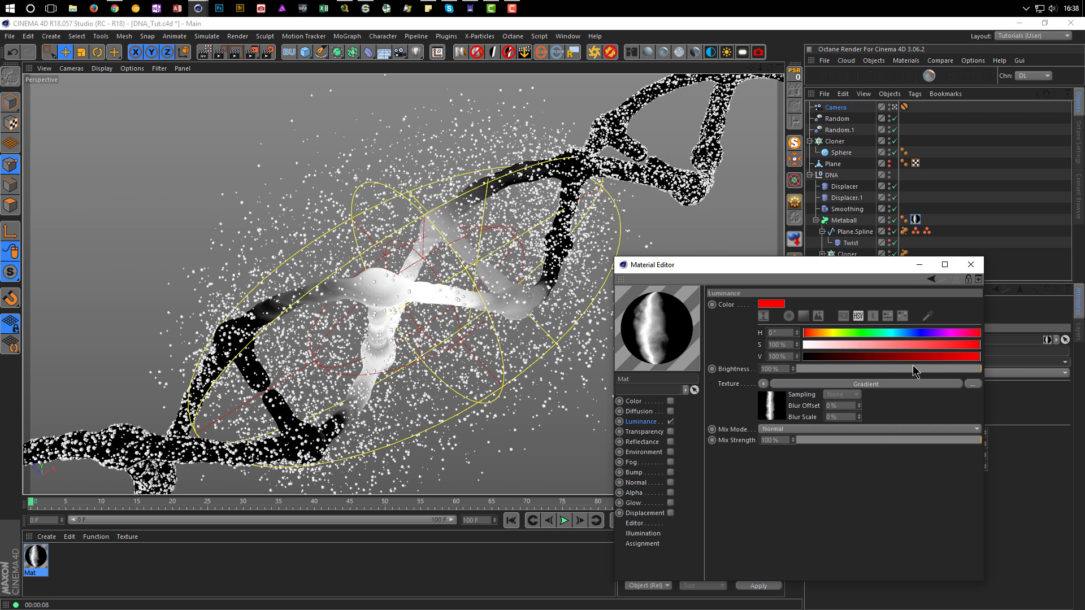
click(788, 429)
click(786, 475)
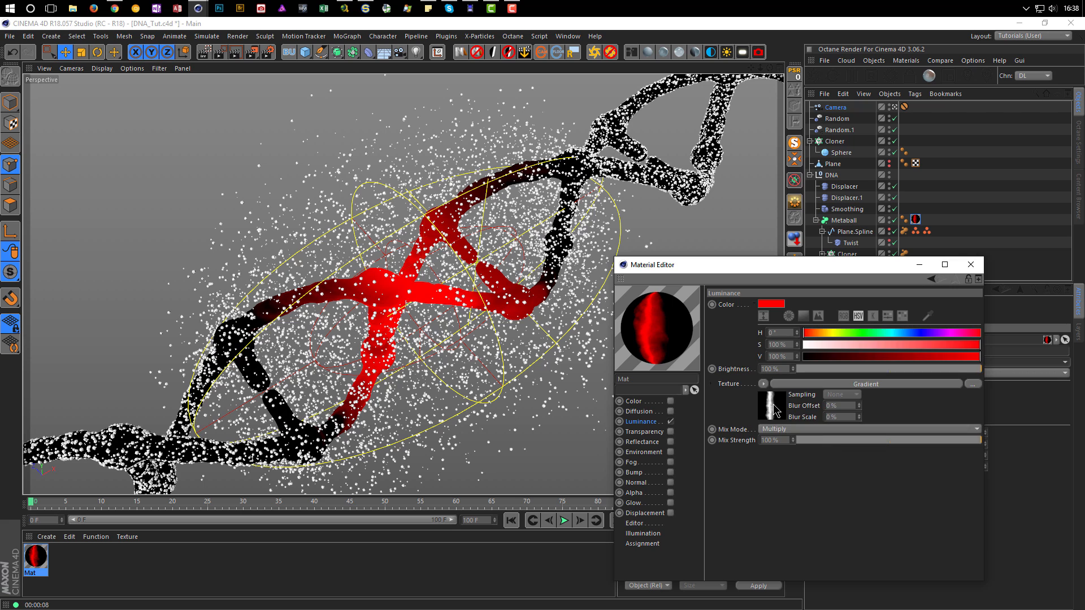
Lighten the gradient's two black knots to a very dark grey, giving the second one a brightness of 5%
click(773, 405)
double_click(818, 391)
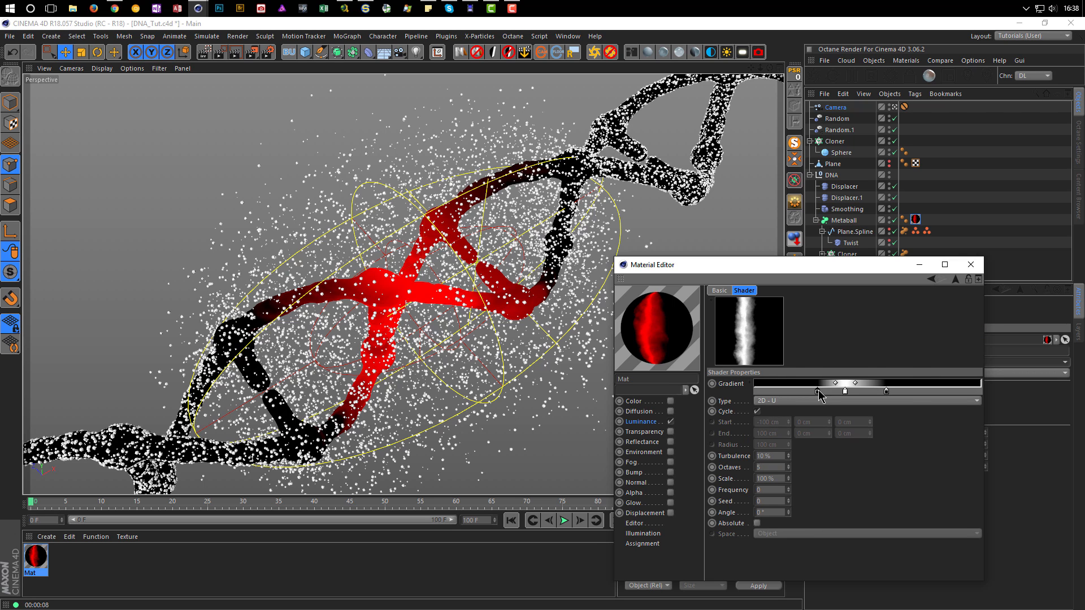
drag(787, 415, 789, 416)
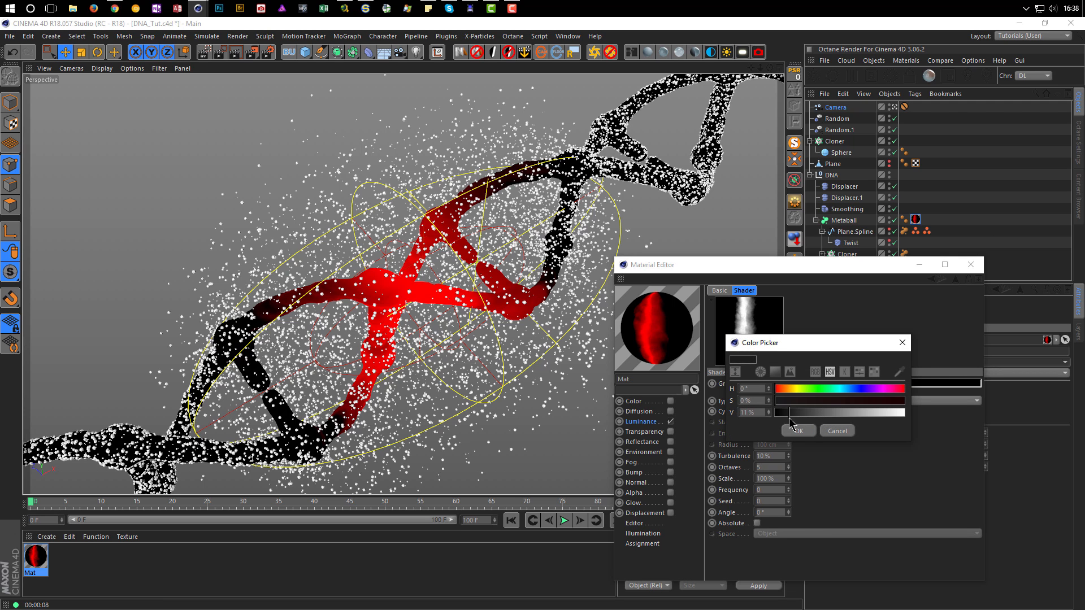
click(796, 432)
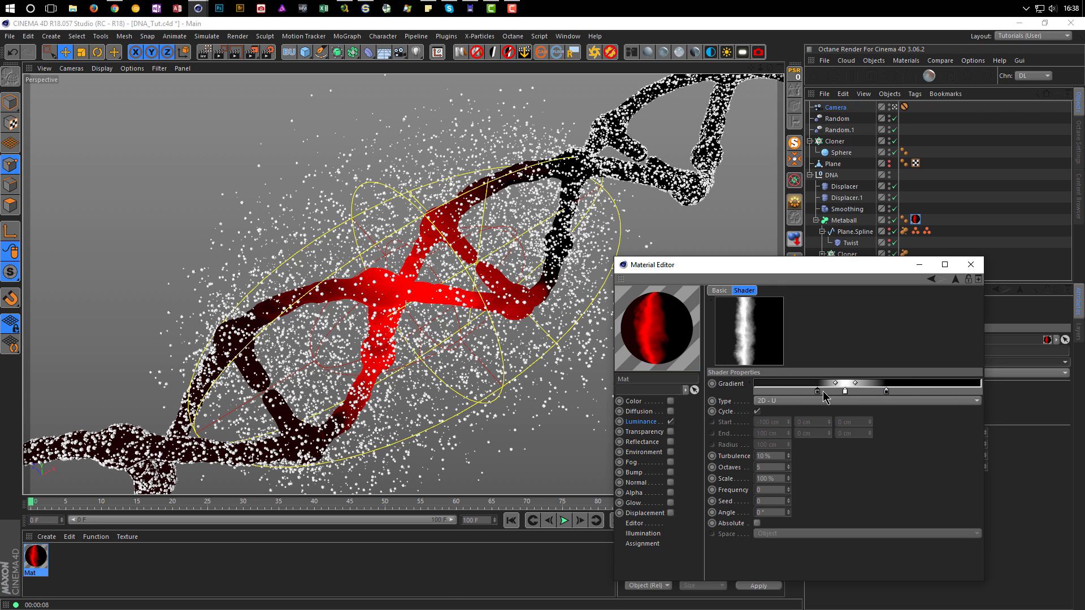
double_click(817, 391)
drag(786, 417, 783, 418)
click(797, 431)
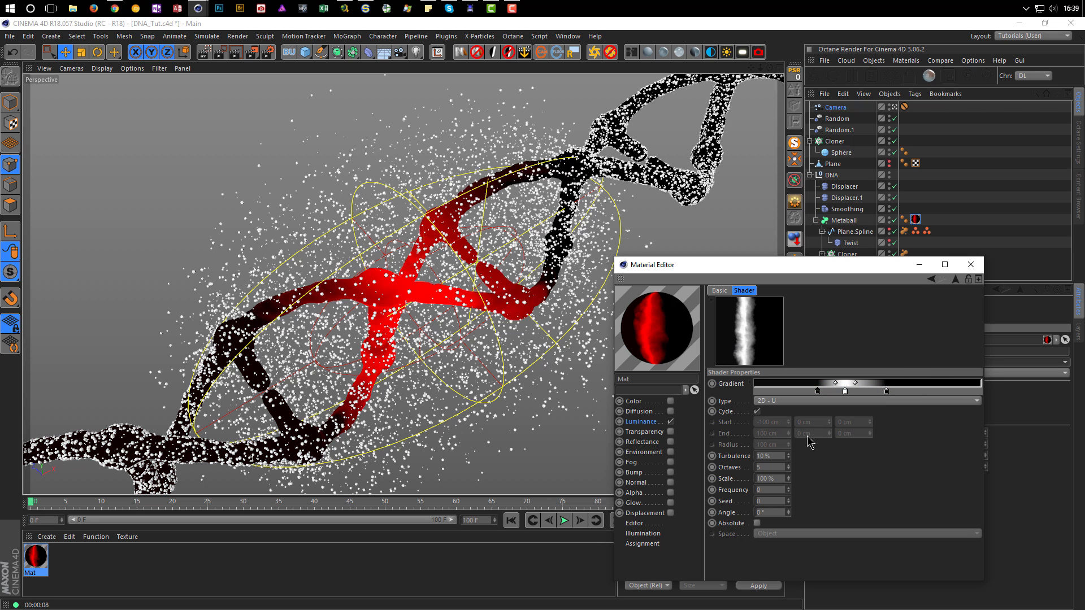
double_click(885, 391)
click(850, 417)
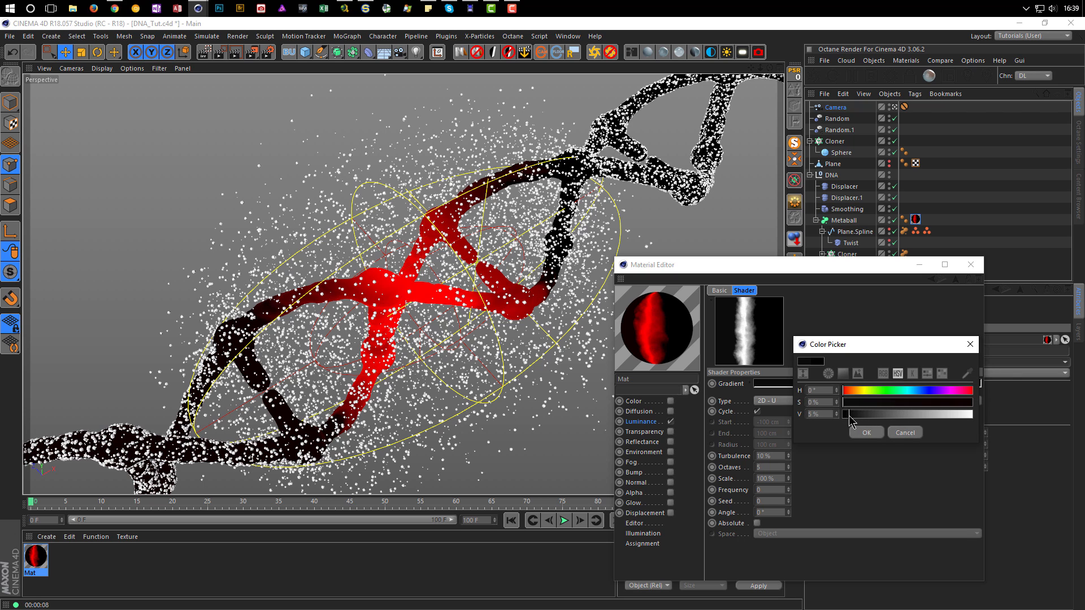
click(865, 433)
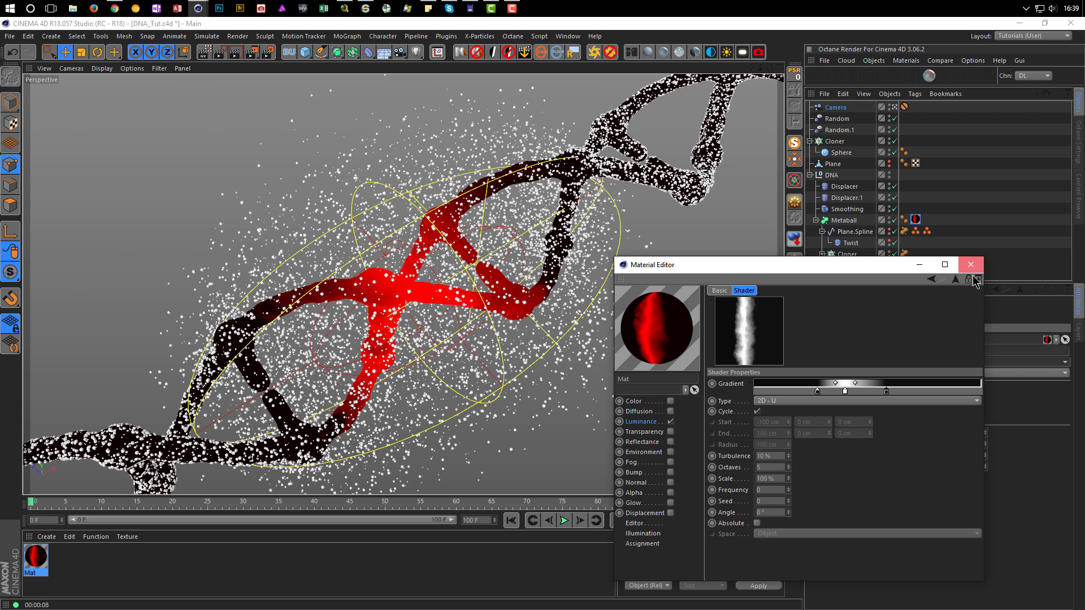
Enable the material's Reflectance and set its GGX layer's Fresnel to Dielectric with the Oil (Vegetable) preset
click(670, 441)
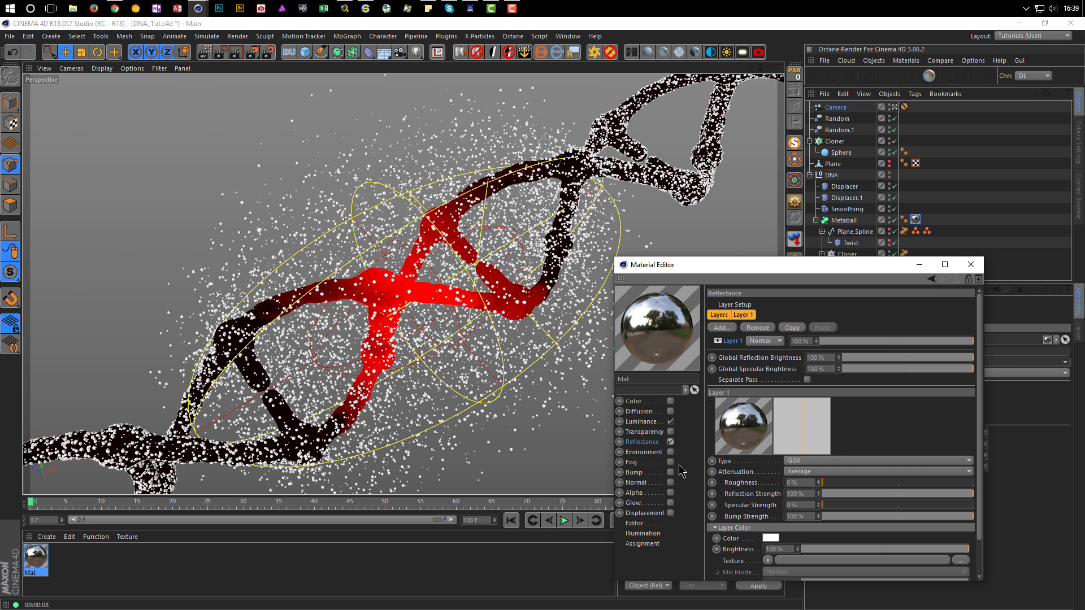
drag(737, 272, 700, 184)
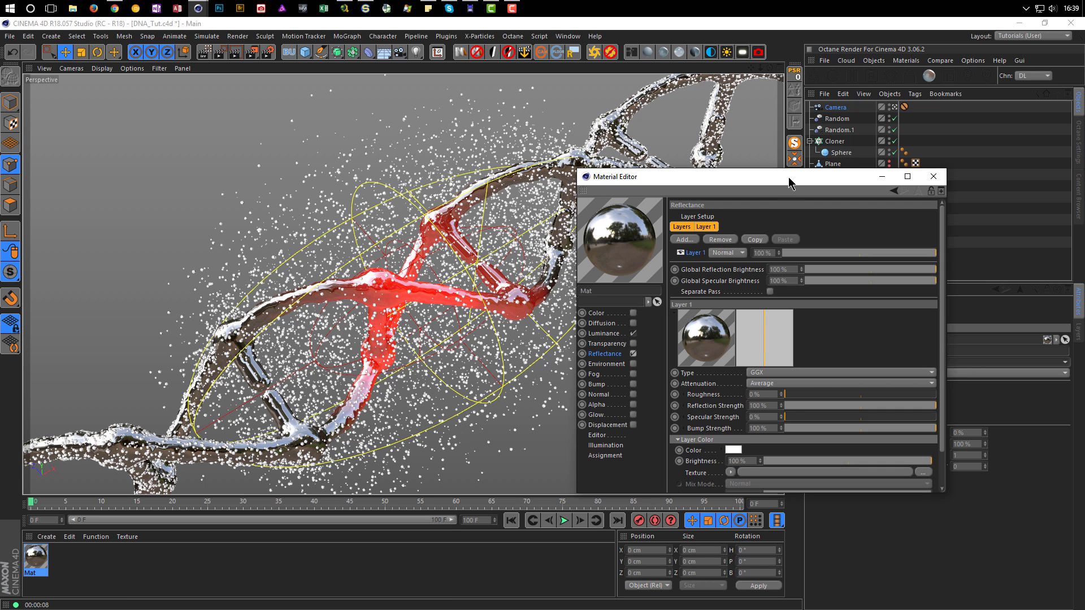
drag(787, 168, 788, 104)
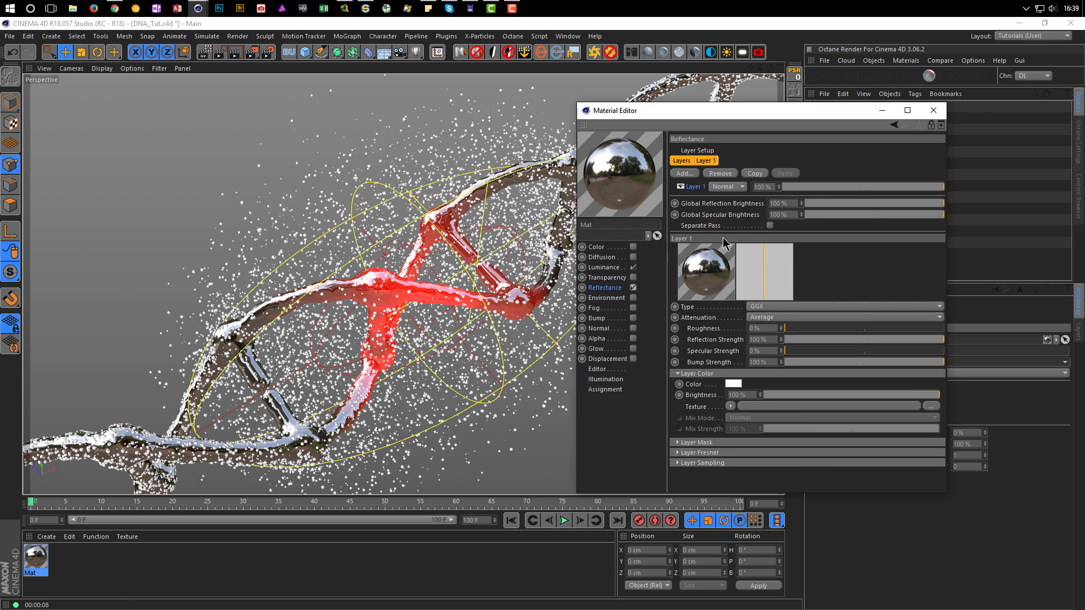
click(731, 453)
click(734, 464)
click(740, 486)
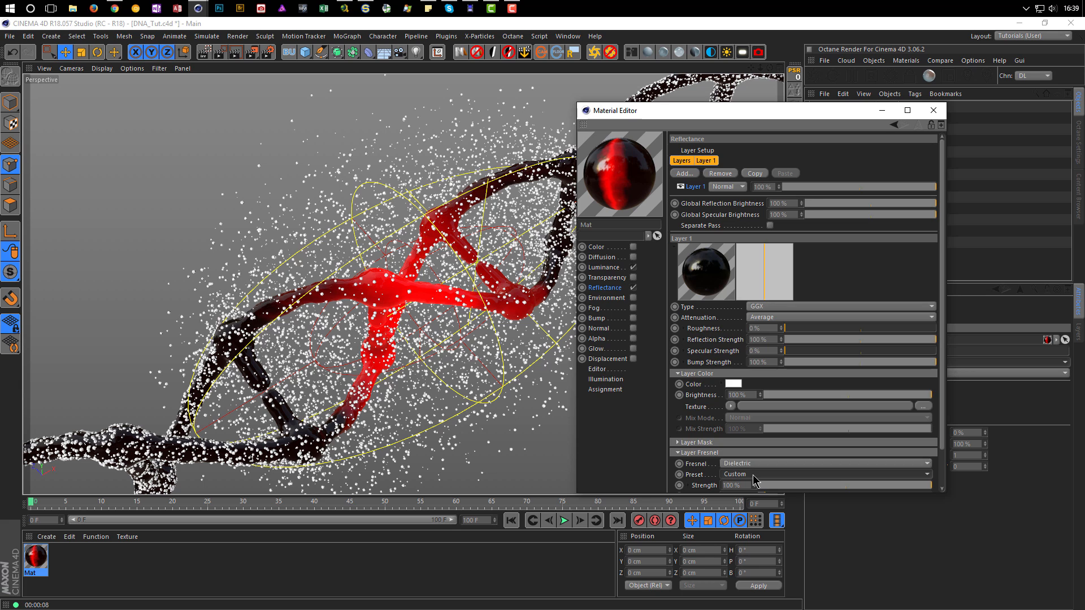
click(754, 475)
click(757, 375)
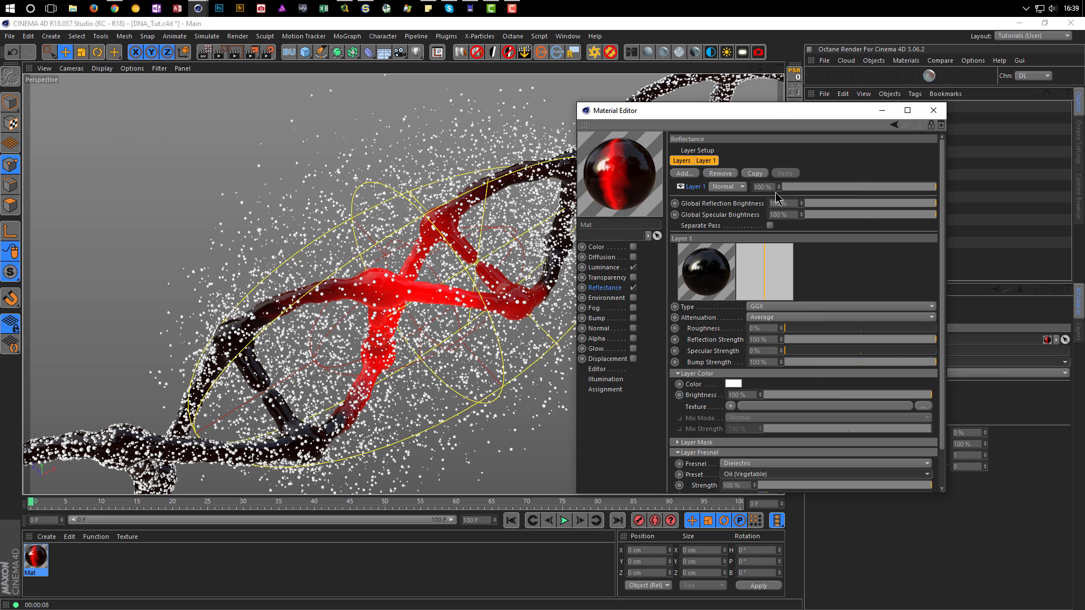
Add the Nikomedias Scene Rig Pro to the scene and switch off its floor, floor reflection visibility and background
drag(774, 112, 833, 199)
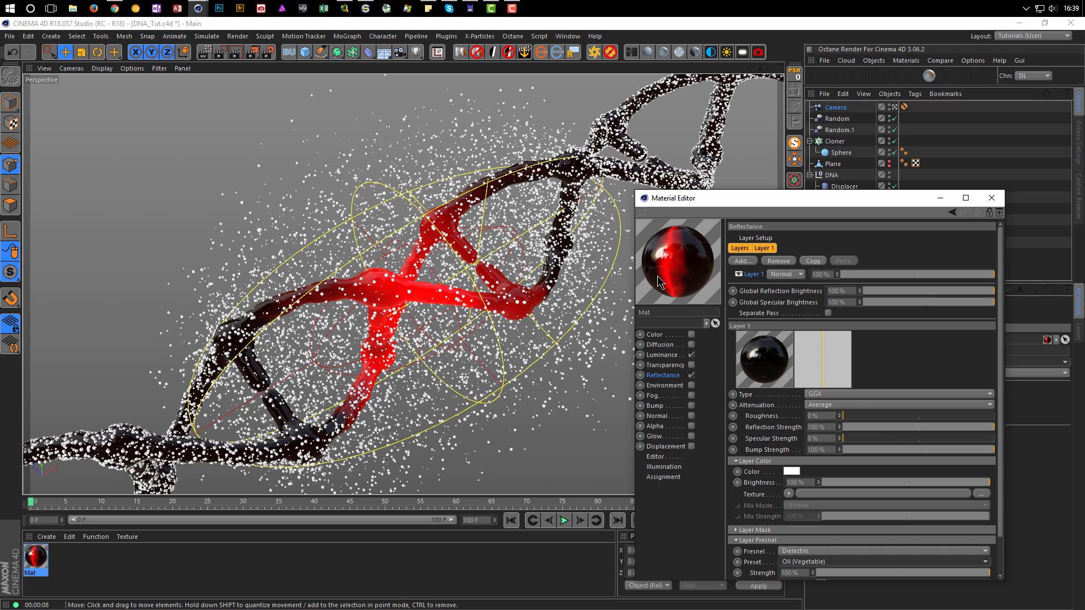
click(991, 197)
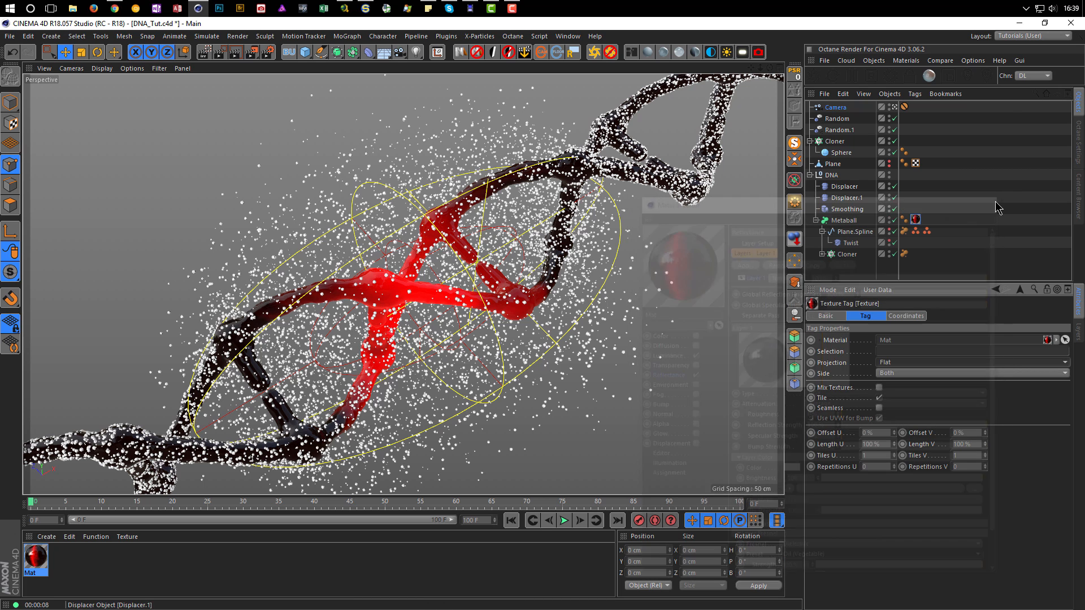
click(459, 52)
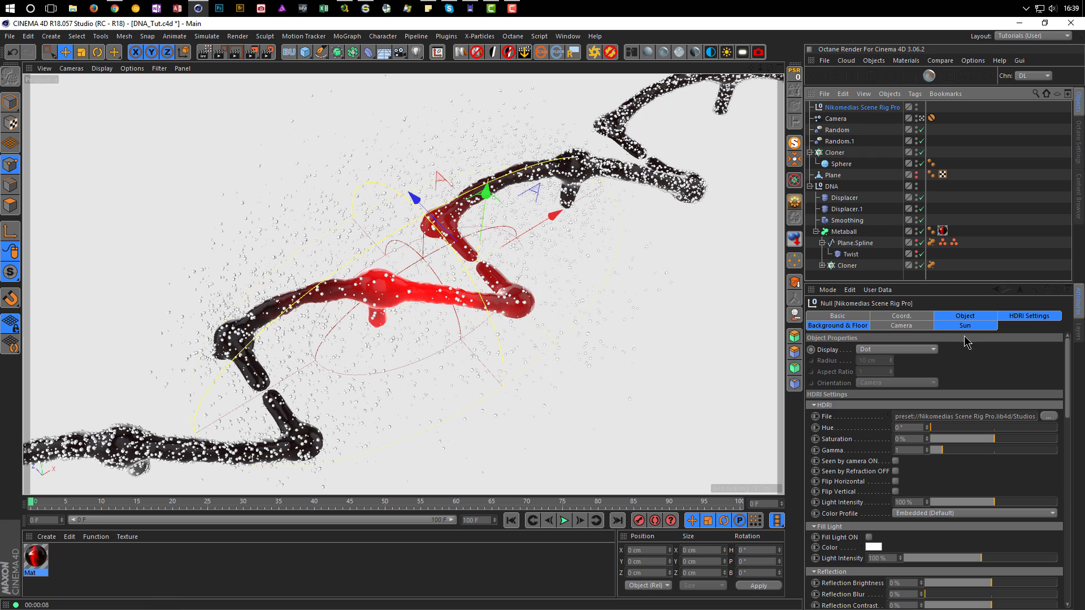
click(837, 325)
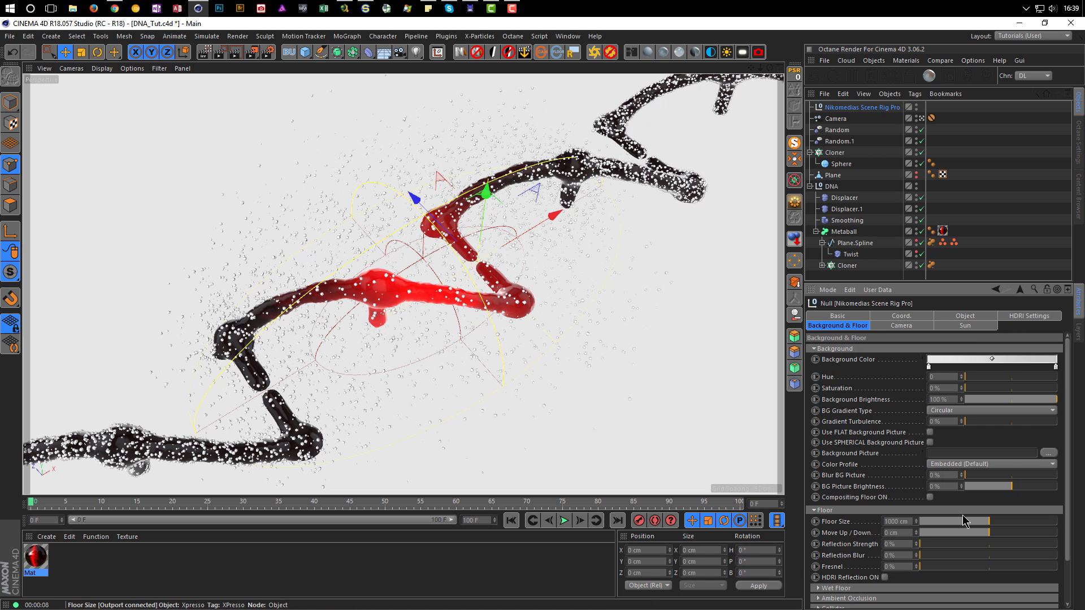
scroll(1070, 390, down, 3)
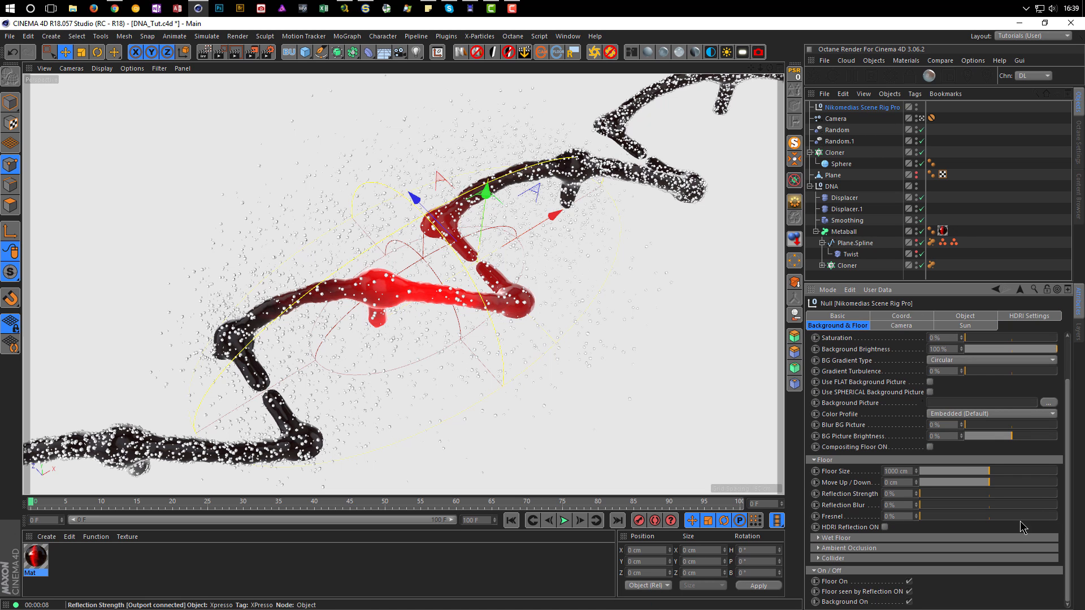
click(909, 581)
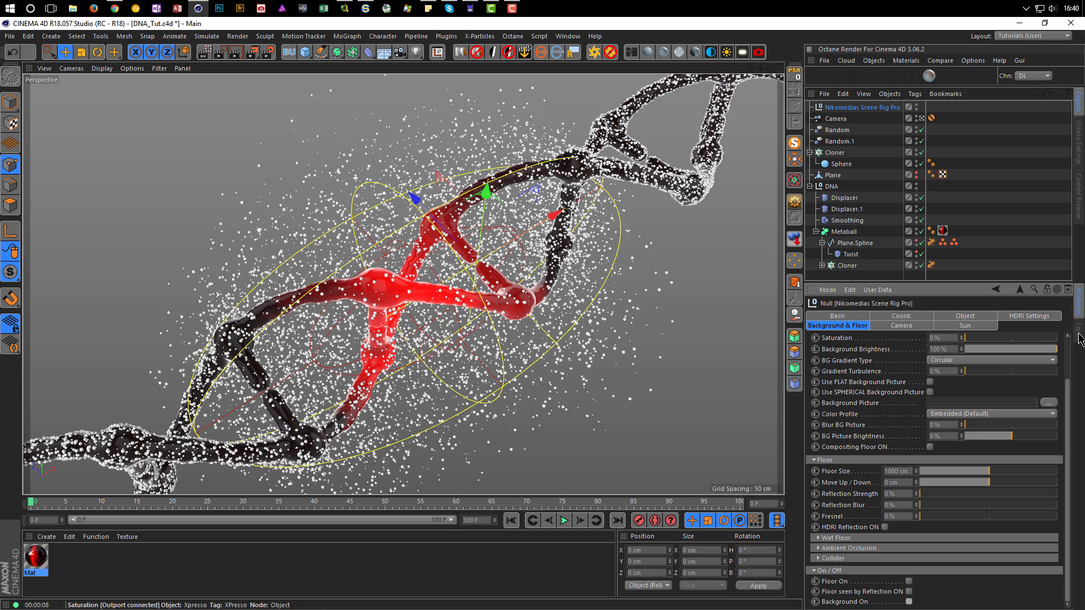
Set the end knot of the rig's background color gradient to a dark red with 100% saturation and about 10% brightness
scroll(1069, 353, up, 3)
scroll(1070, 353, up, 1)
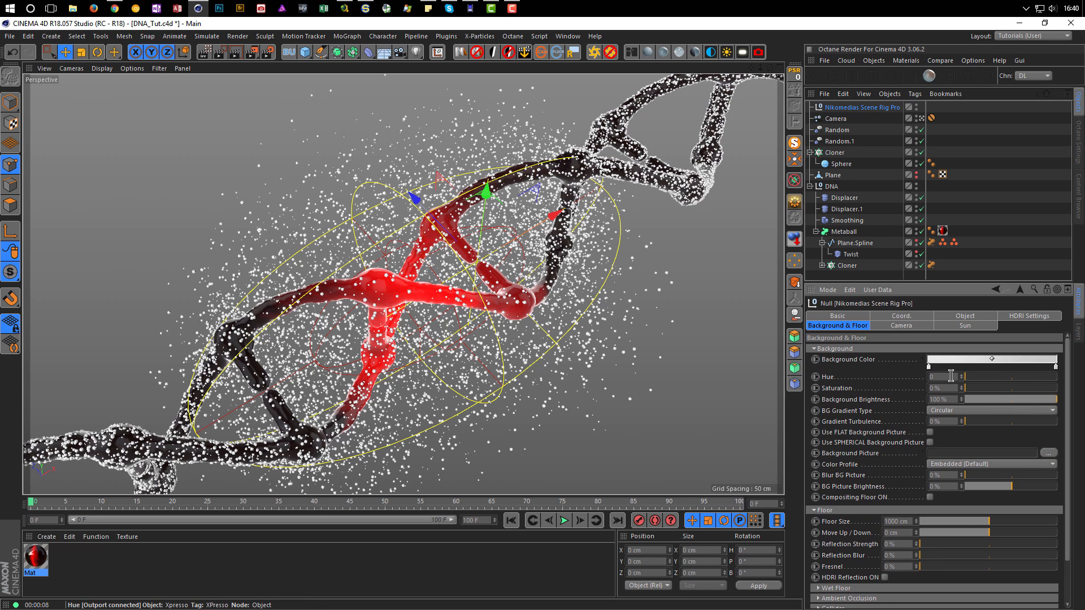
double_click(1055, 367)
drag(866, 456, 849, 379)
drag(901, 439, 952, 441)
drag(872, 451, 834, 450)
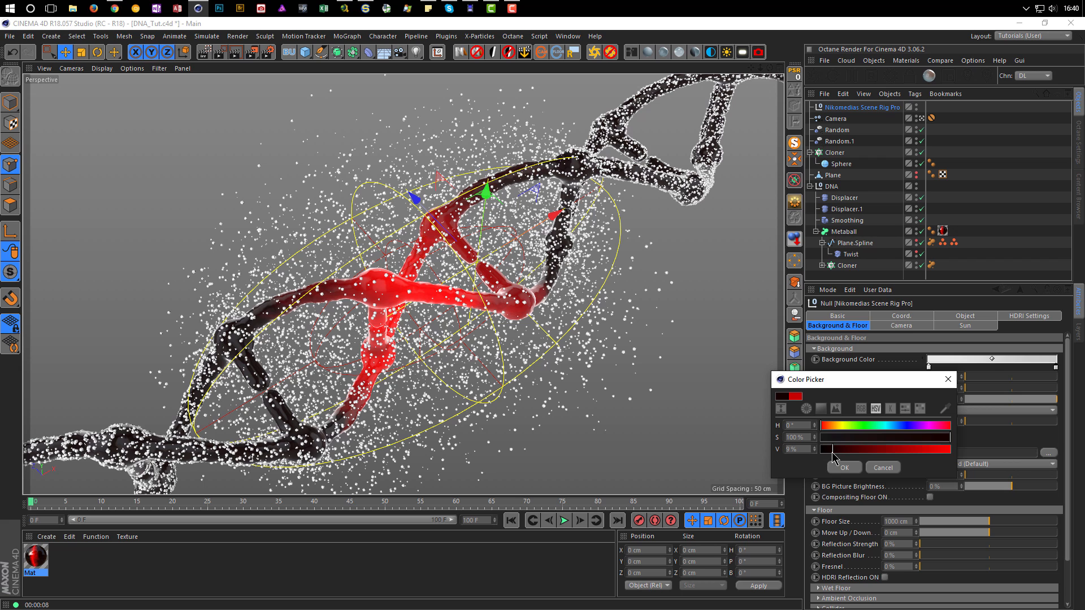
click(844, 467)
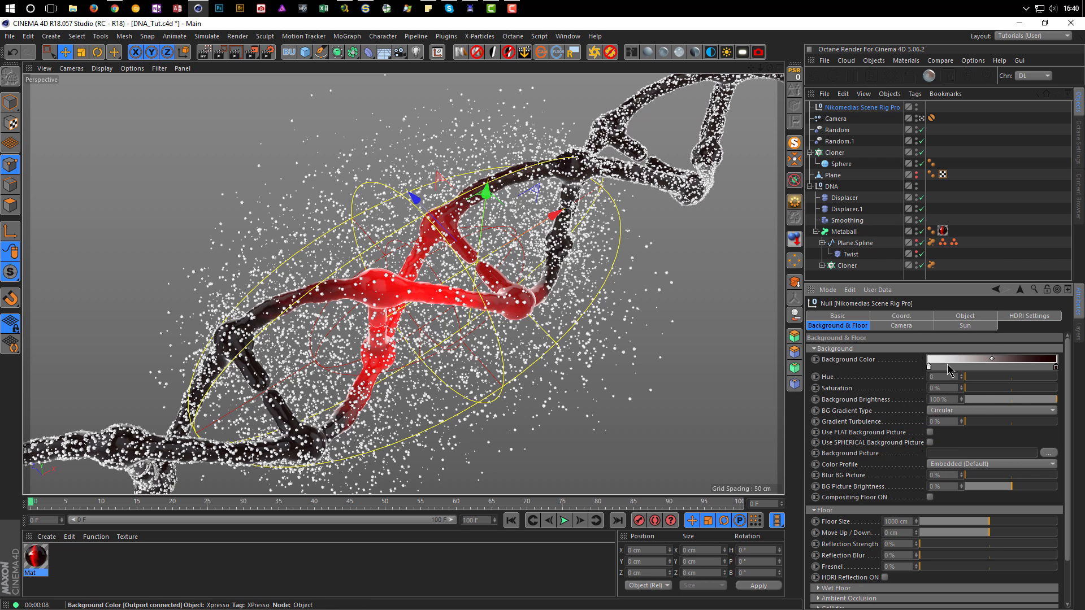
Recolor the white start knot of the background gradient to a dark red slightly brighter than the end knot
double_click(930, 369)
mouse_move(904, 377)
mouse_down()
mouse_move(1015, 381)
mouse_move(915, 390)
mouse_up()
click(907, 407)
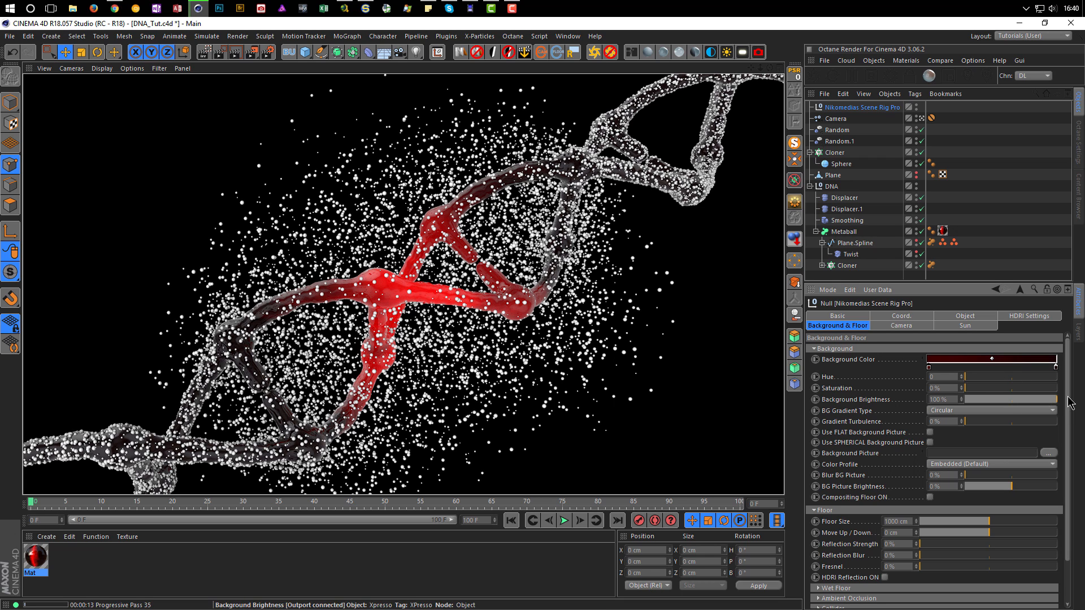
Turn the scene rig's background on and start the interactive render preview over the viewport
scroll(989, 451, down, 3)
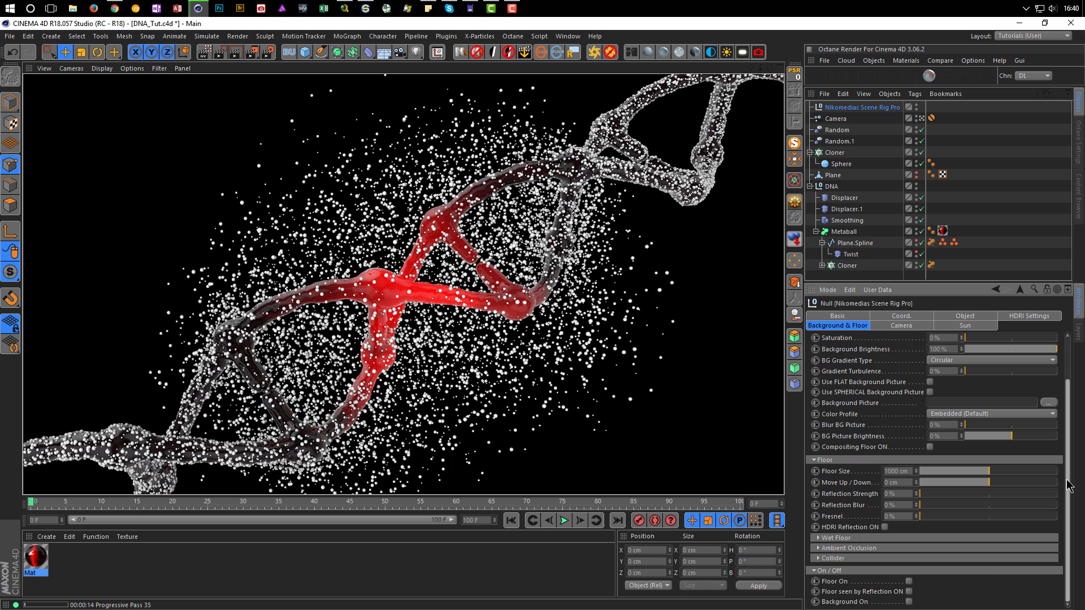
click(909, 602)
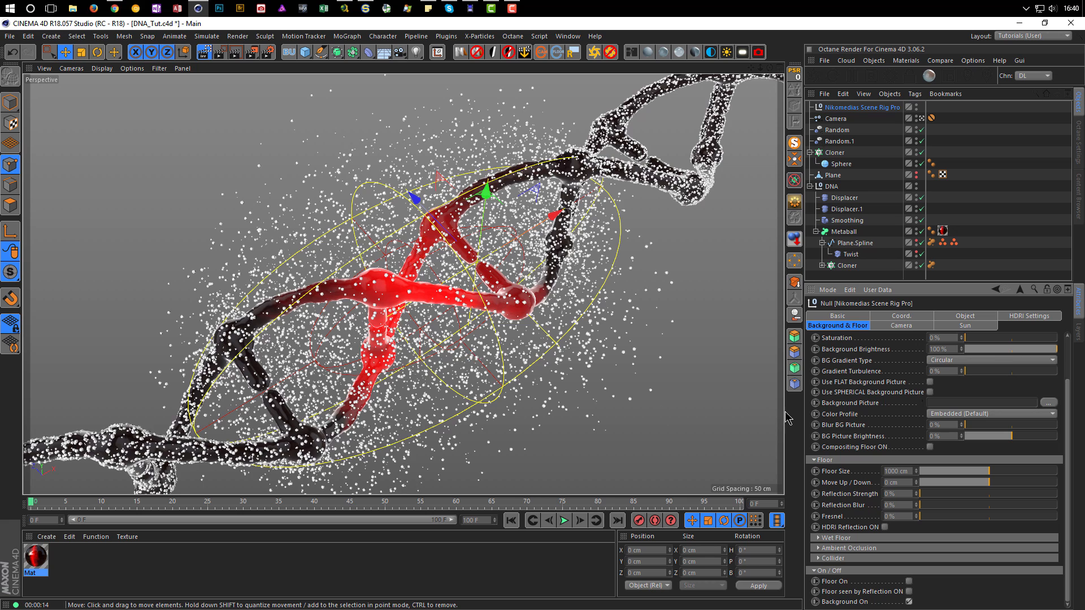
key(alt+r)
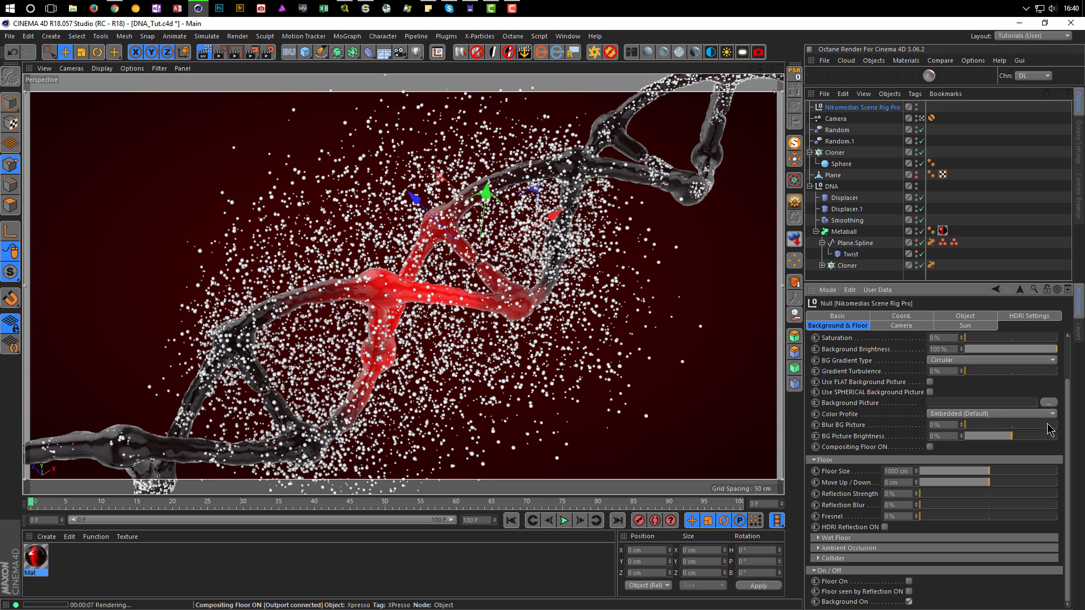
Disable the Cloner that scatters the spheres around the DNA strand
click(908, 602)
scroll(1068, 446, up, 2)
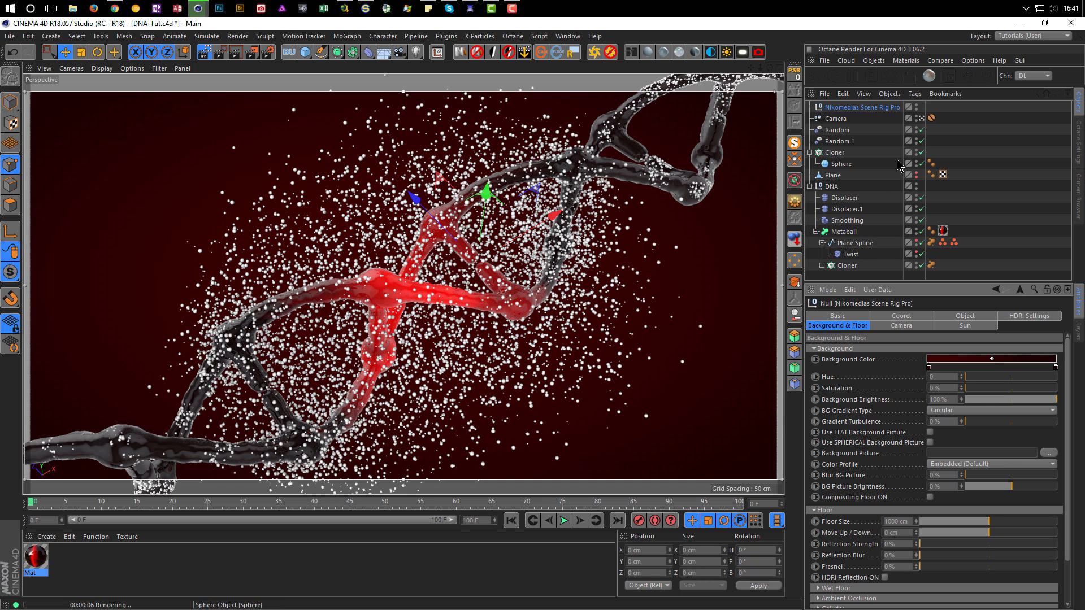
click(922, 153)
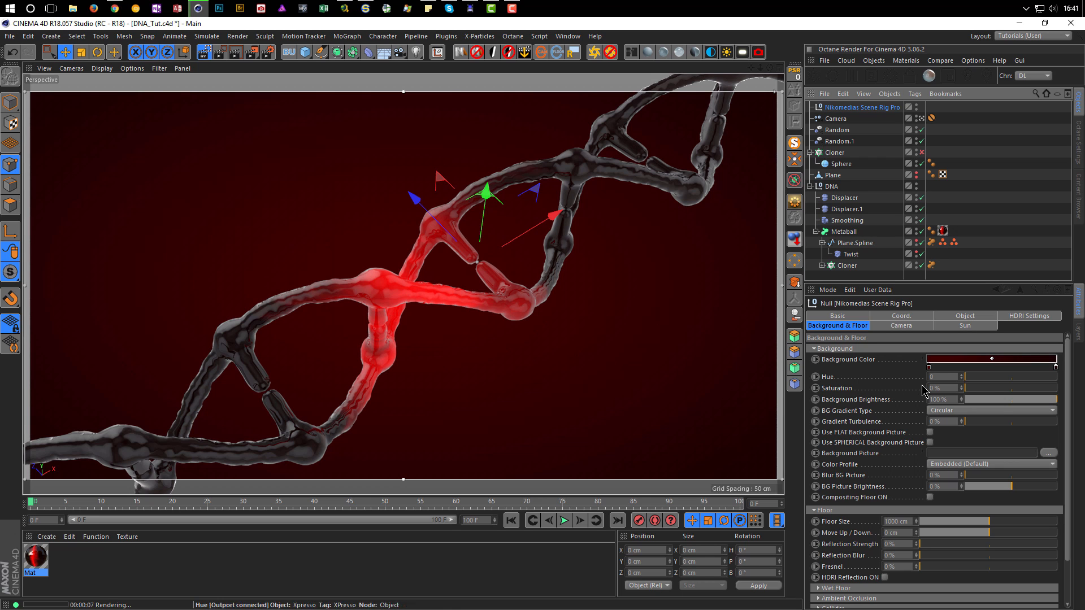
Darken the background gradient's end knot to about 3% brightness and set Background Brightness to 56%
double_click(1056, 367)
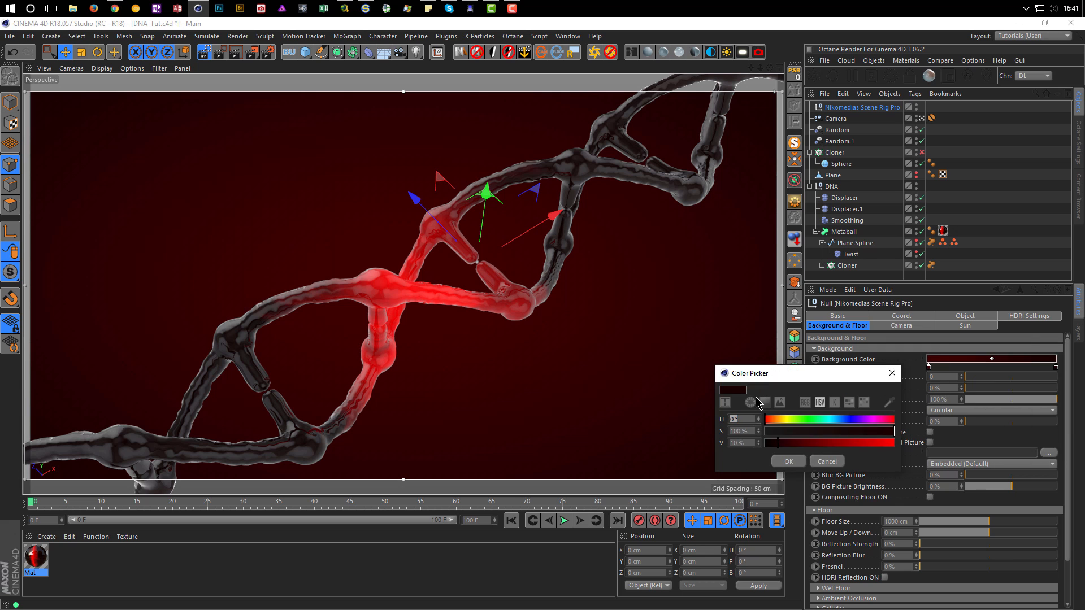
drag(776, 449, 771, 449)
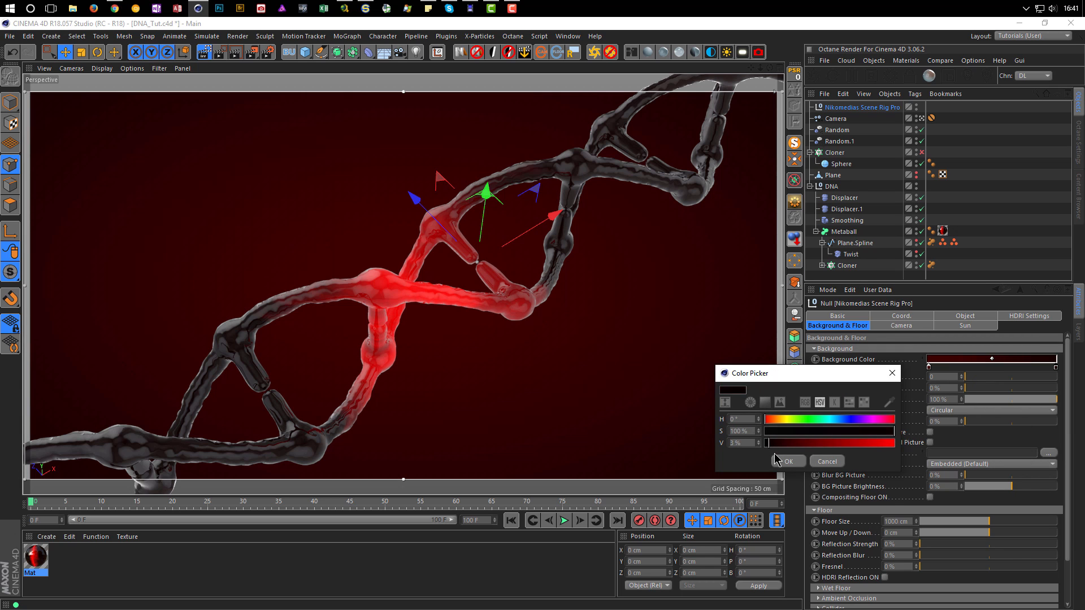
click(776, 457)
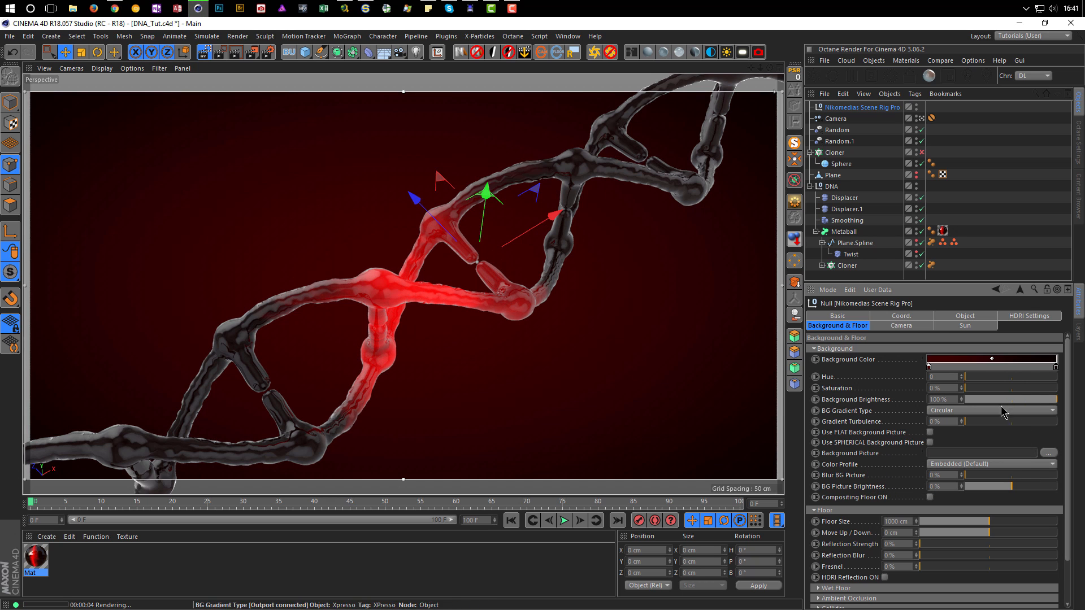
drag(1035, 401, 1011, 401)
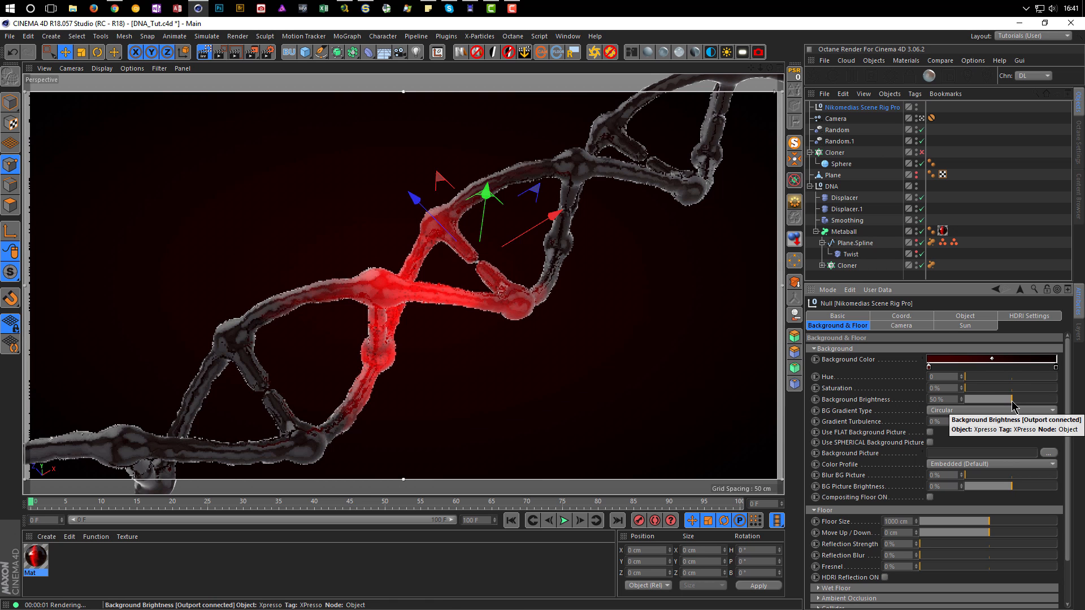
drag(1013, 402, 1017, 403)
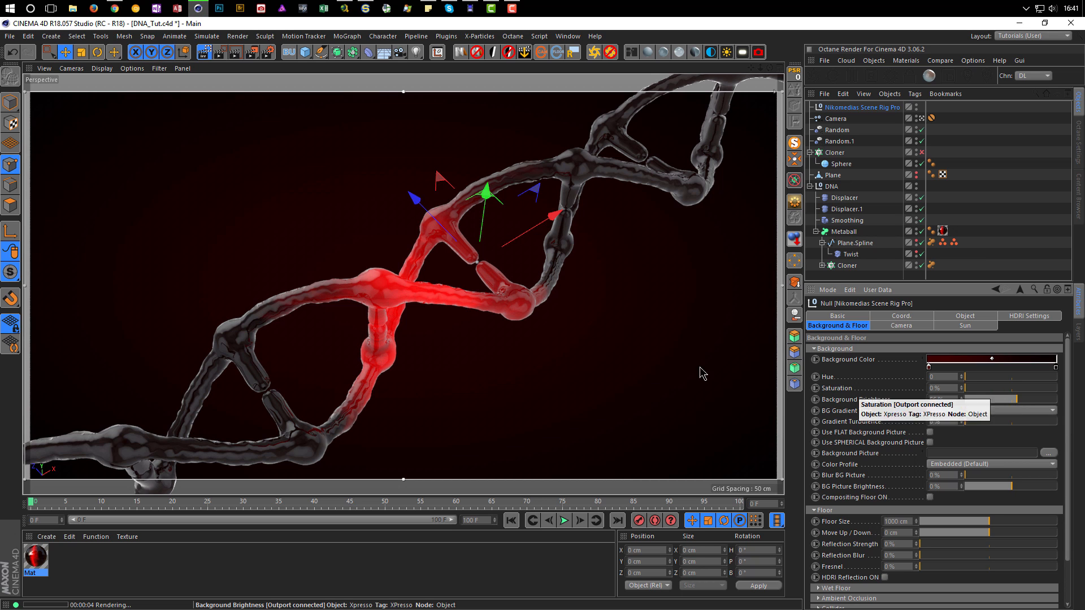
Enable the Bump channel on the DNA material and load a Noise shader as its texture
double_click(35, 560)
drag(332, 80, 805, 142)
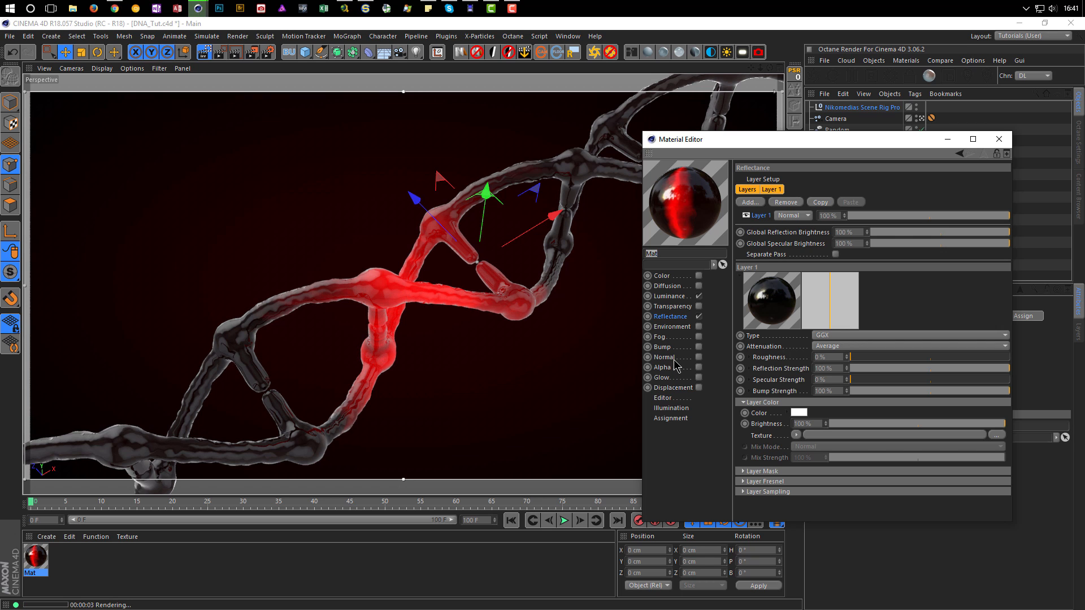
click(698, 347)
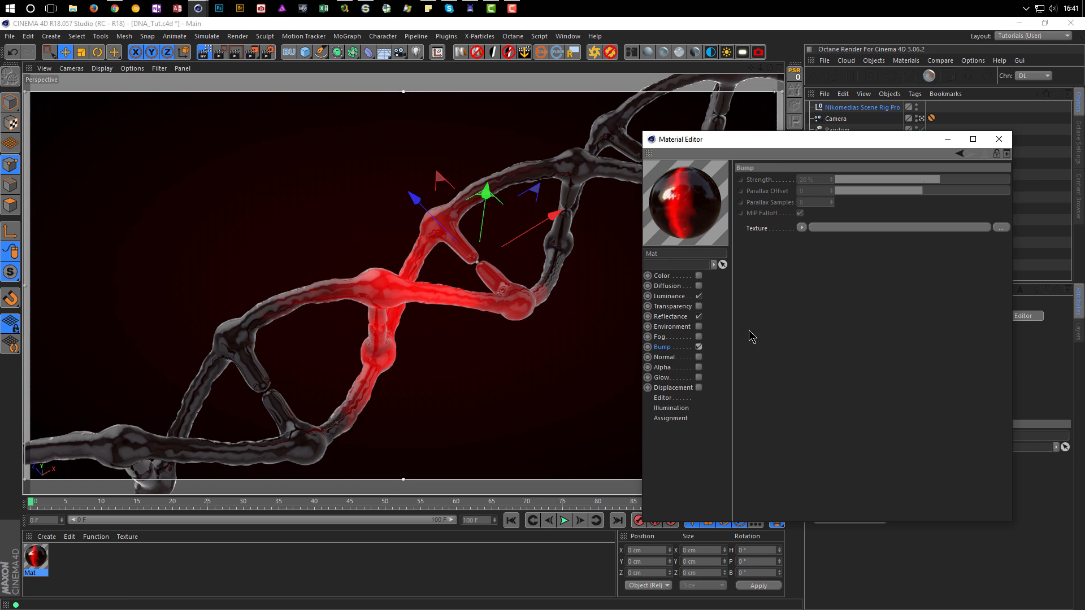
click(802, 228)
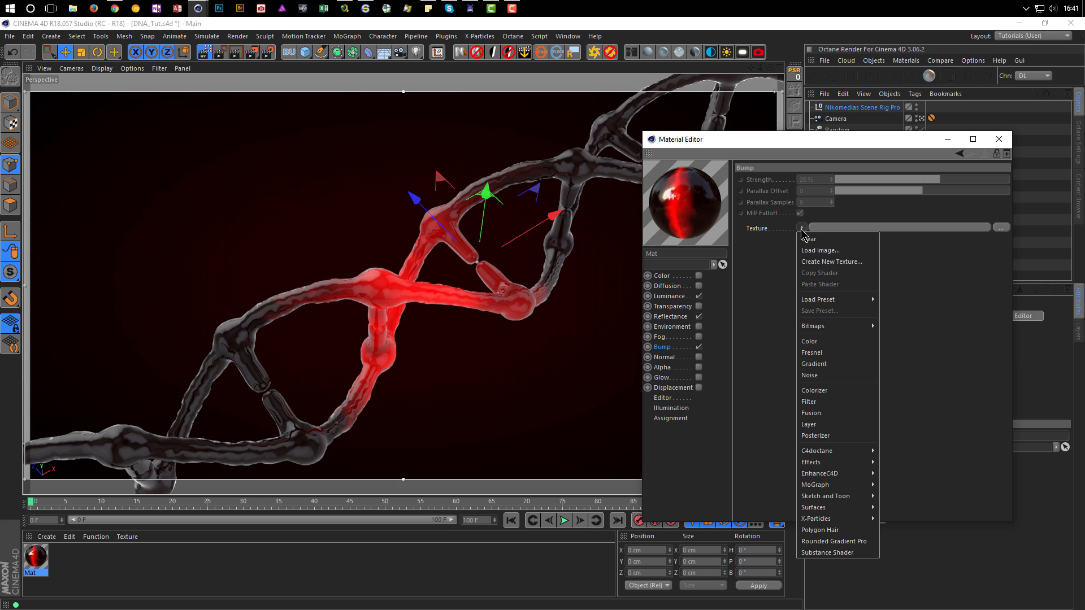
click(823, 376)
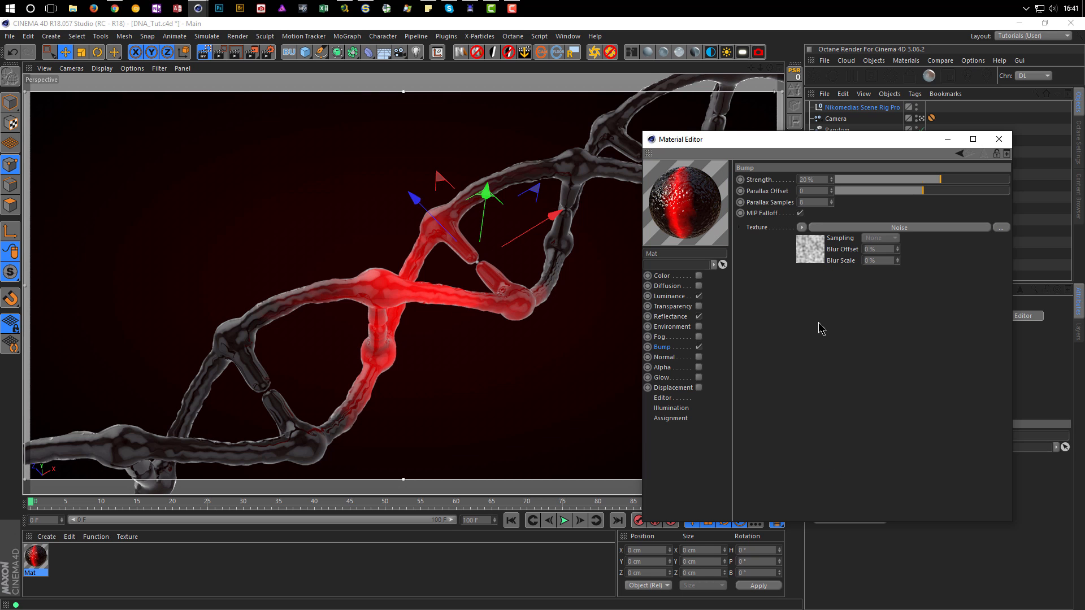
Change the bump noise type to Naki and set its Global Scale to 50%
click(817, 255)
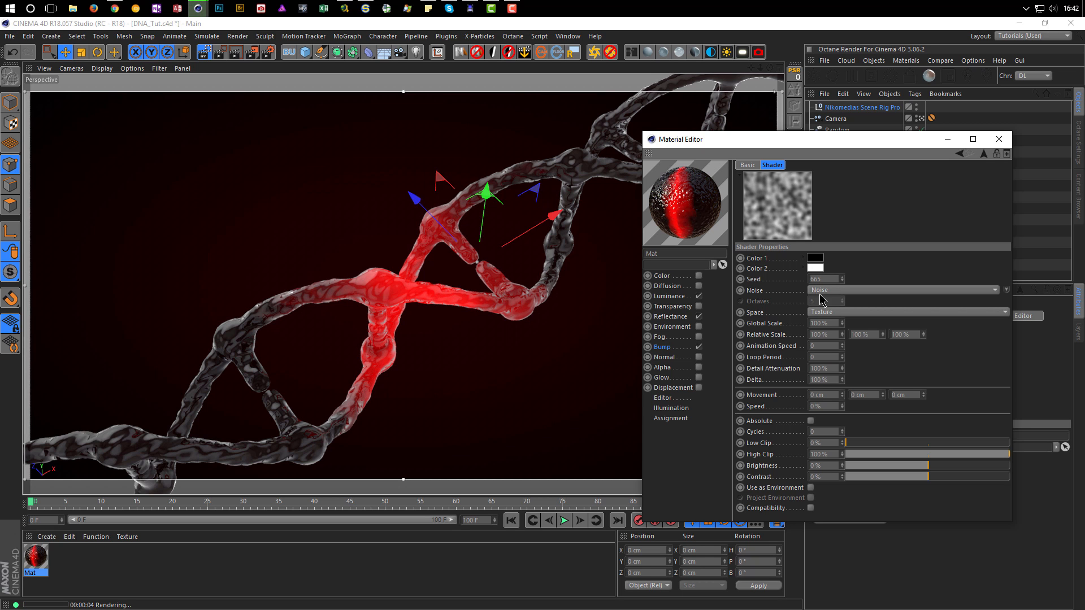
click(824, 314)
click(823, 314)
click(828, 291)
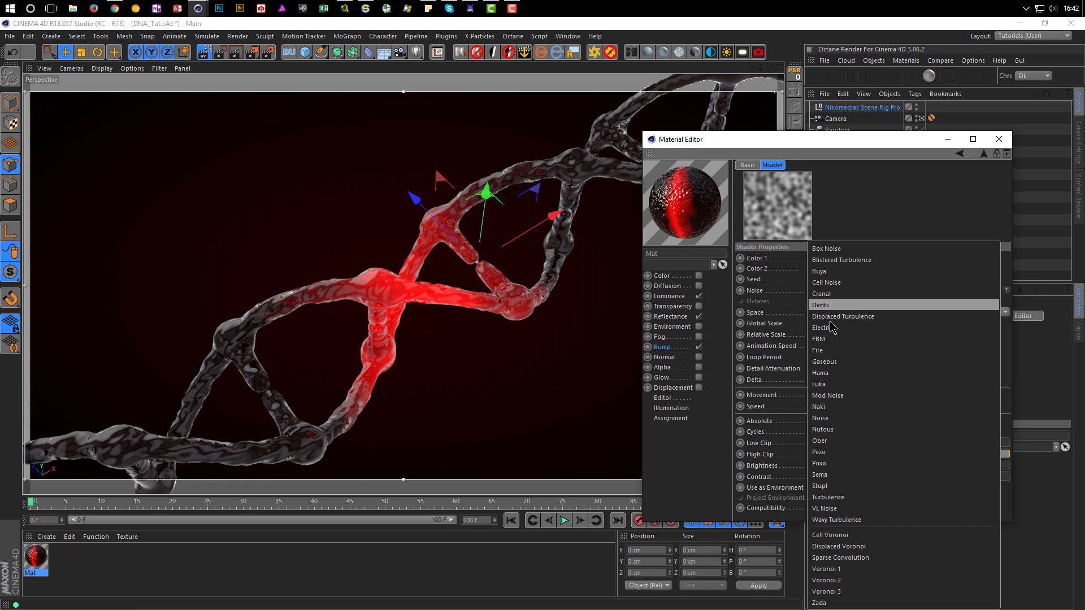
click(832, 408)
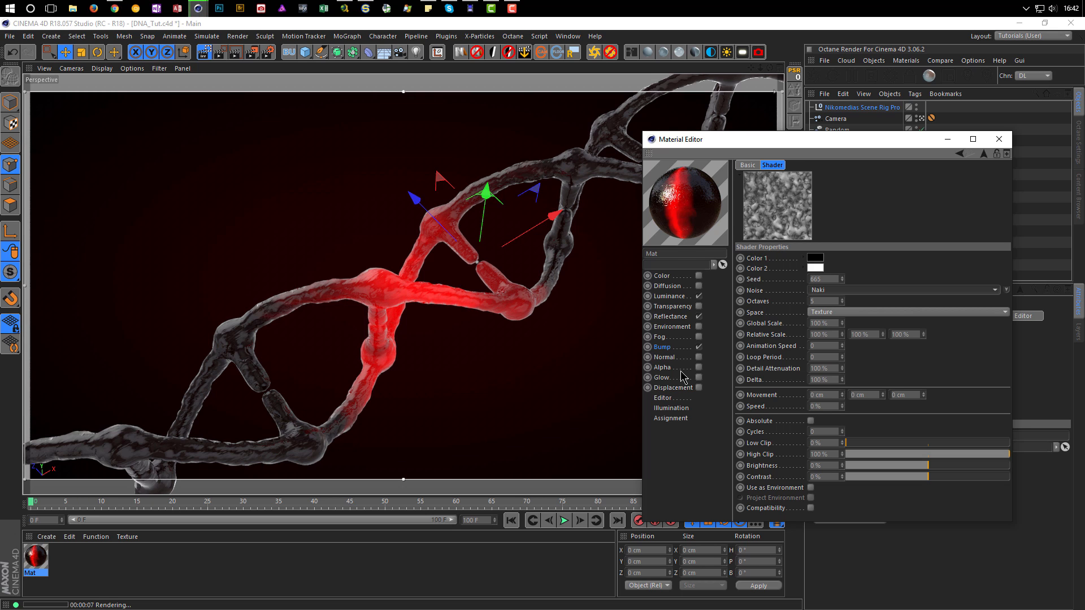
double_click(828, 323)
text(50)
key(Return)
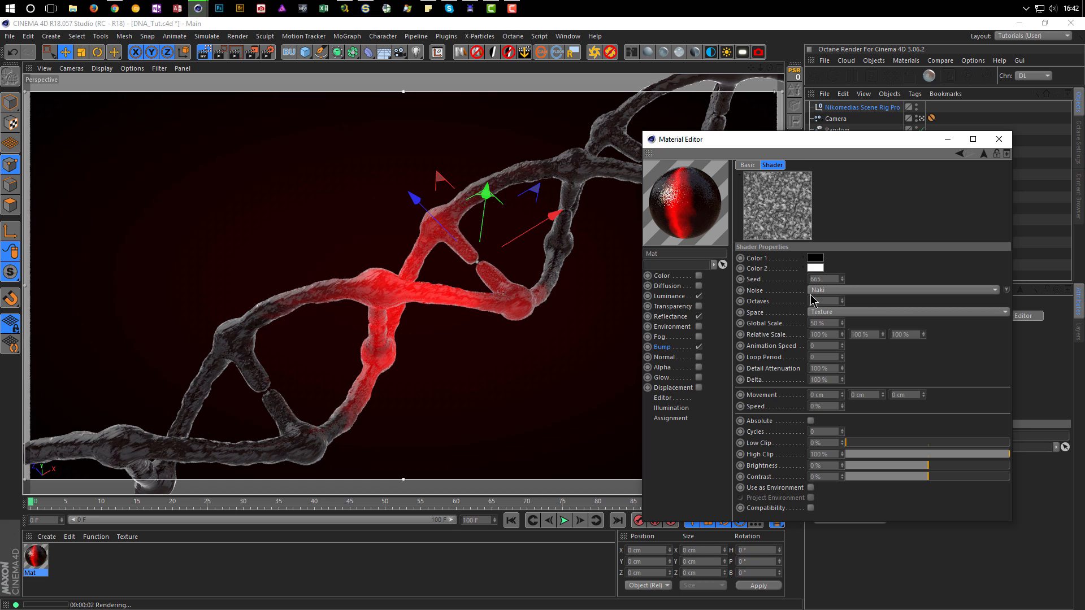
Widen the luminance gradient's glow by moving its two dark knots slightly outward, and save the project
click(700, 295)
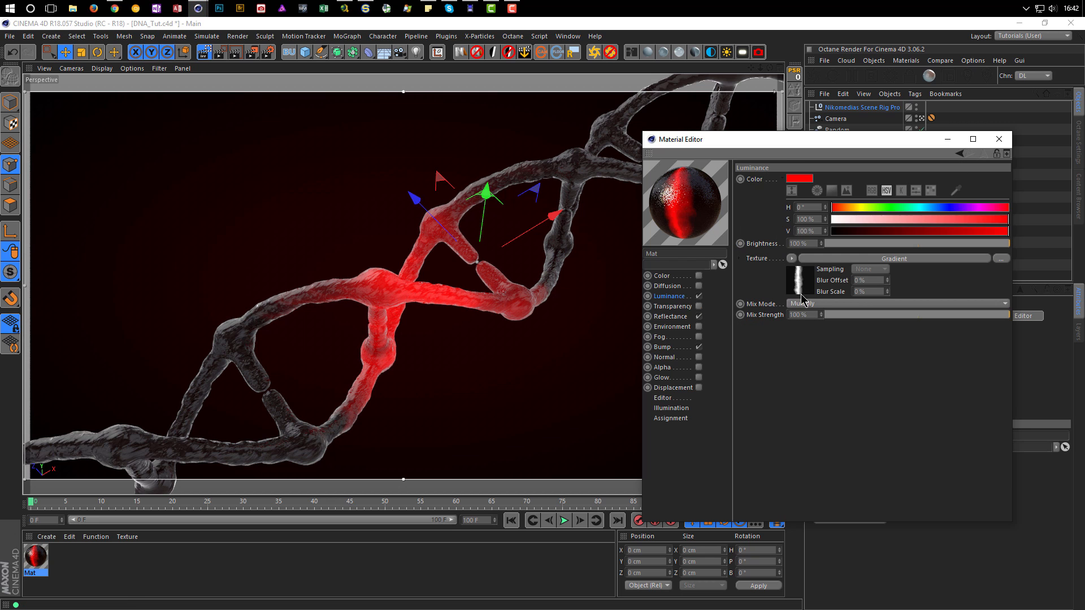
click(801, 287)
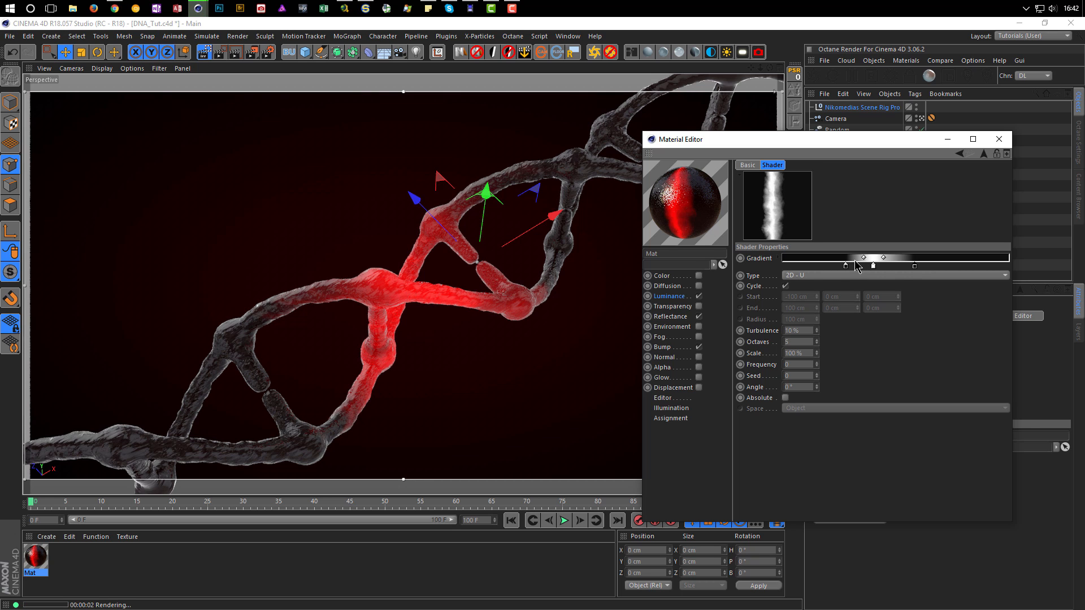
drag(846, 263, 839, 266)
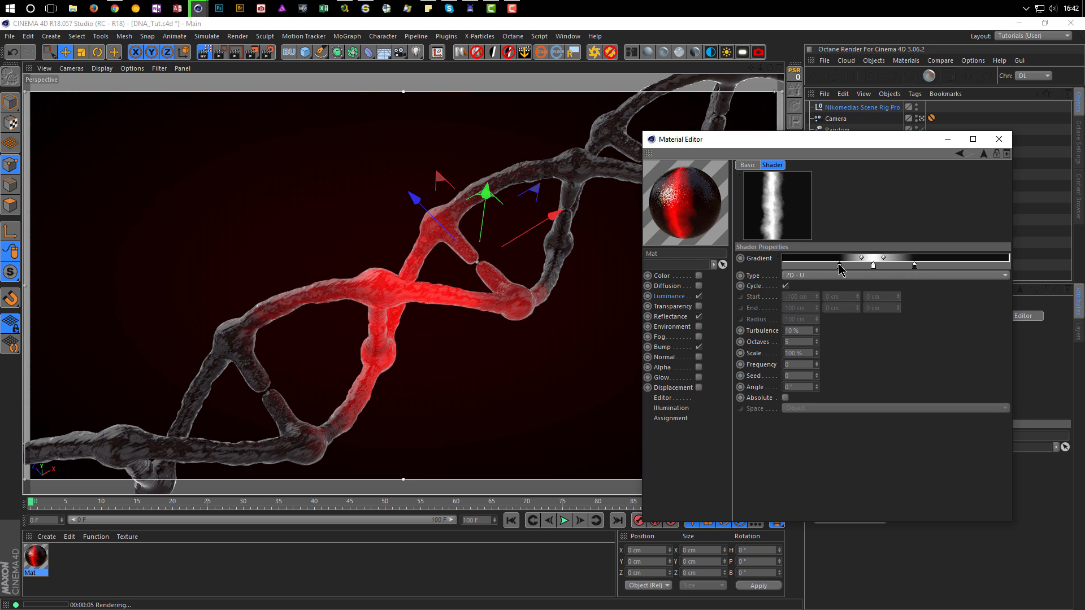
drag(915, 267, 922, 268)
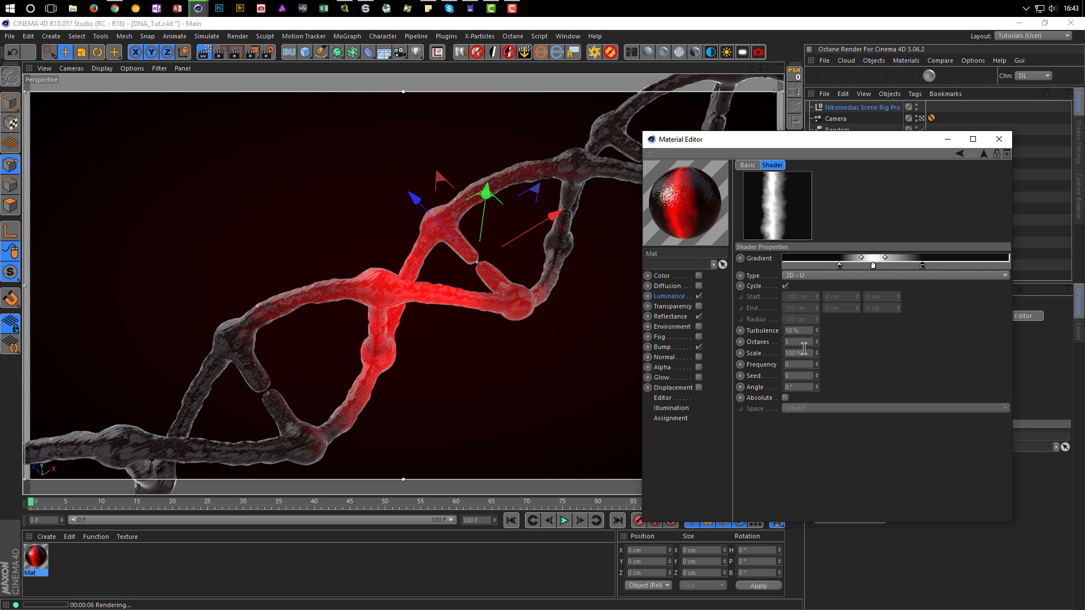
key(ctrl+s)
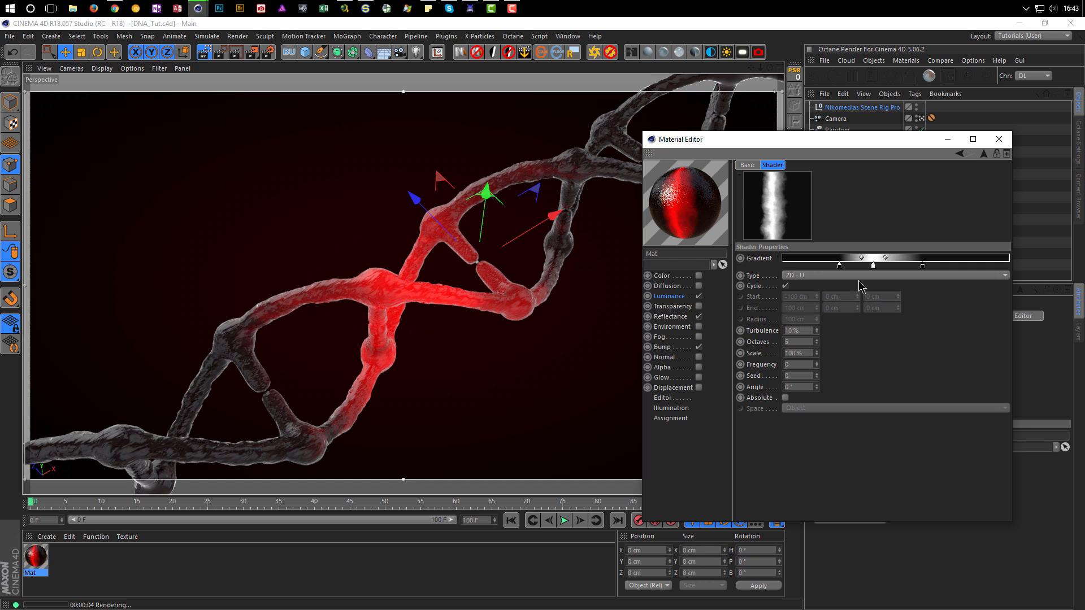
click(999, 139)
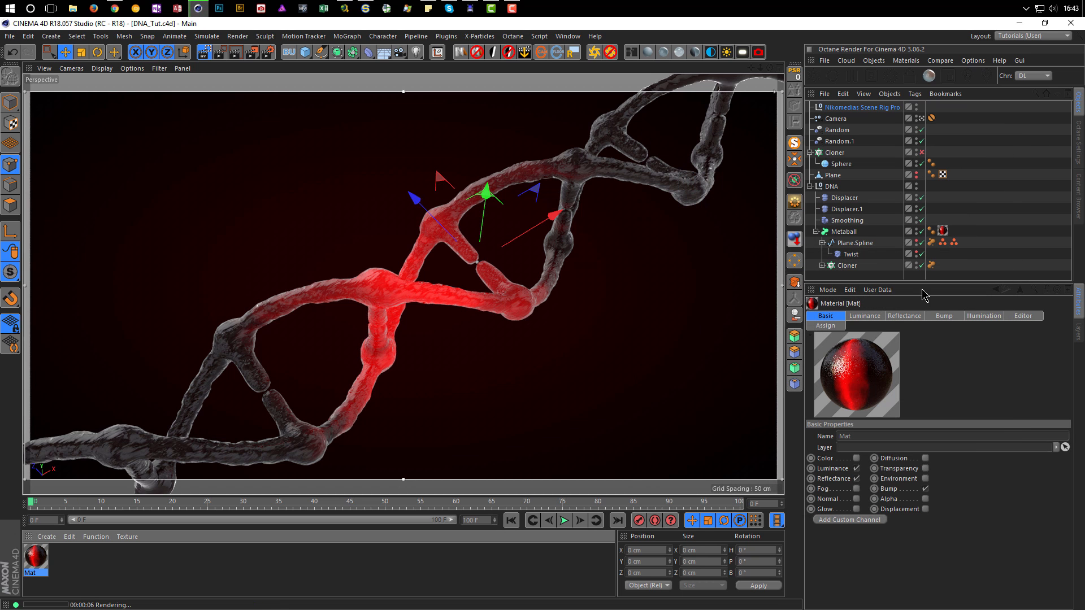
Show the scene rig's HDRI settings and check the output options in the render settings
click(863, 108)
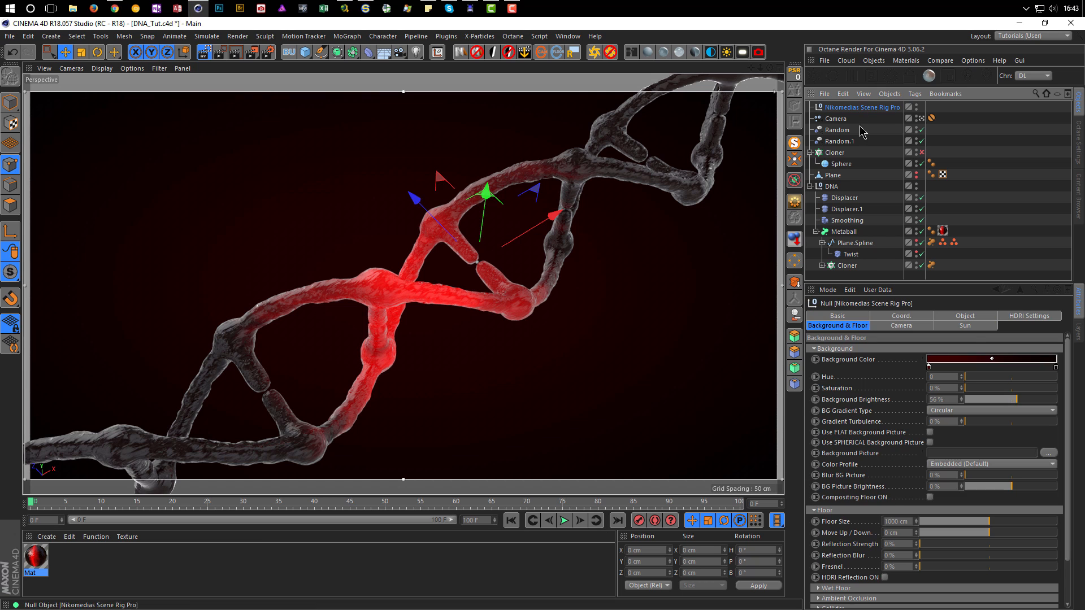
click(1025, 317)
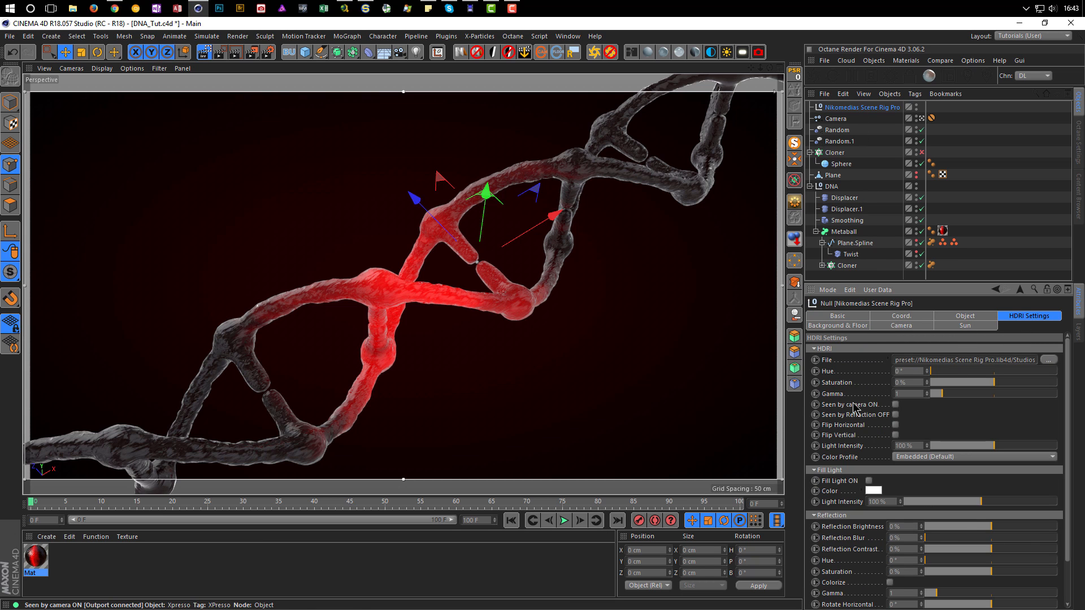
click(268, 52)
key(ctrl+r)
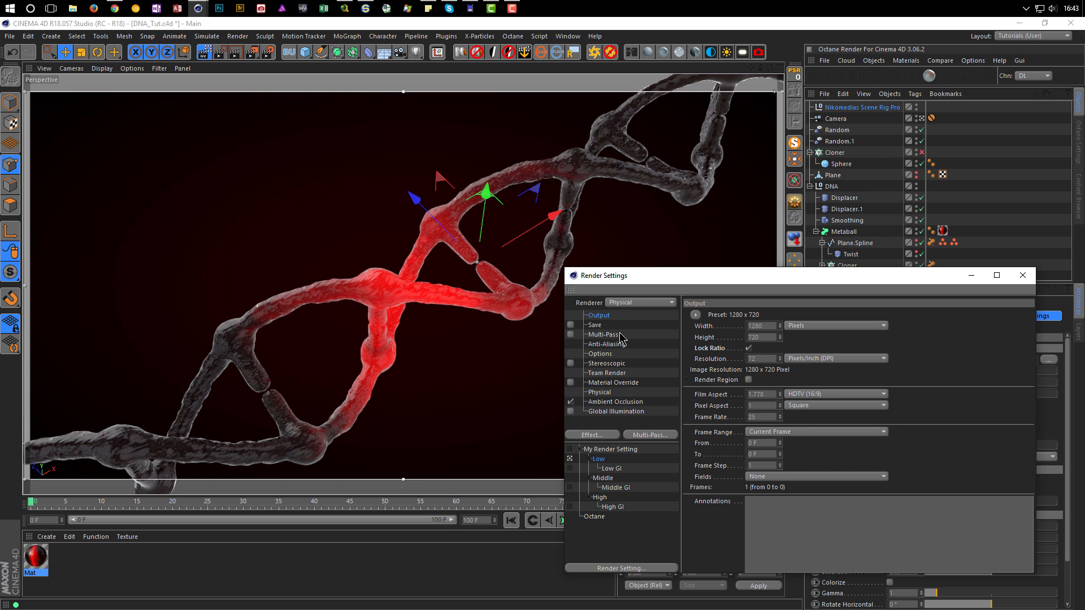
click(1031, 277)
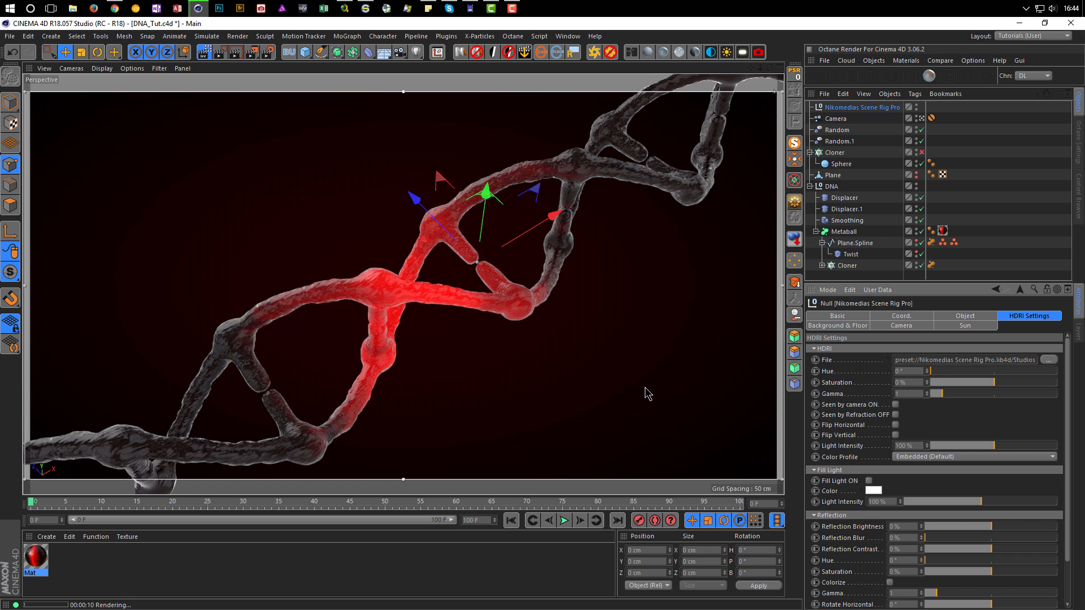
Open the Content Browser to browse the Indoor images of the Nikomedias HDRI Collection
key(shift+F8)
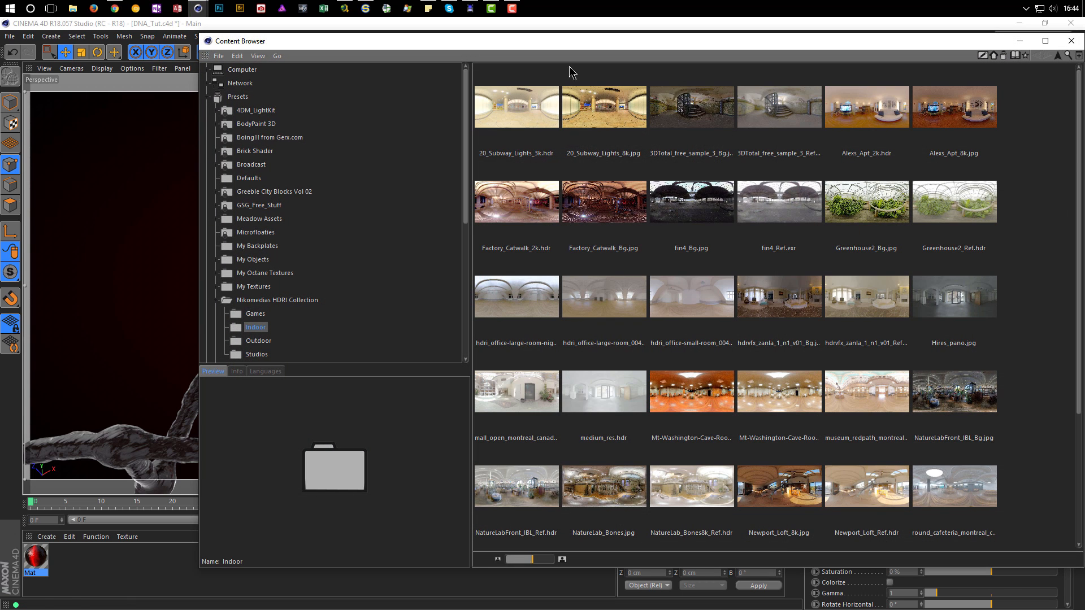
Load NatureLabFront_IBL_Ref.hdr from the Indoor HDRI collection as the scene rig's HDRI file, and close the Content Browser
drag(215, 46, 258, 114)
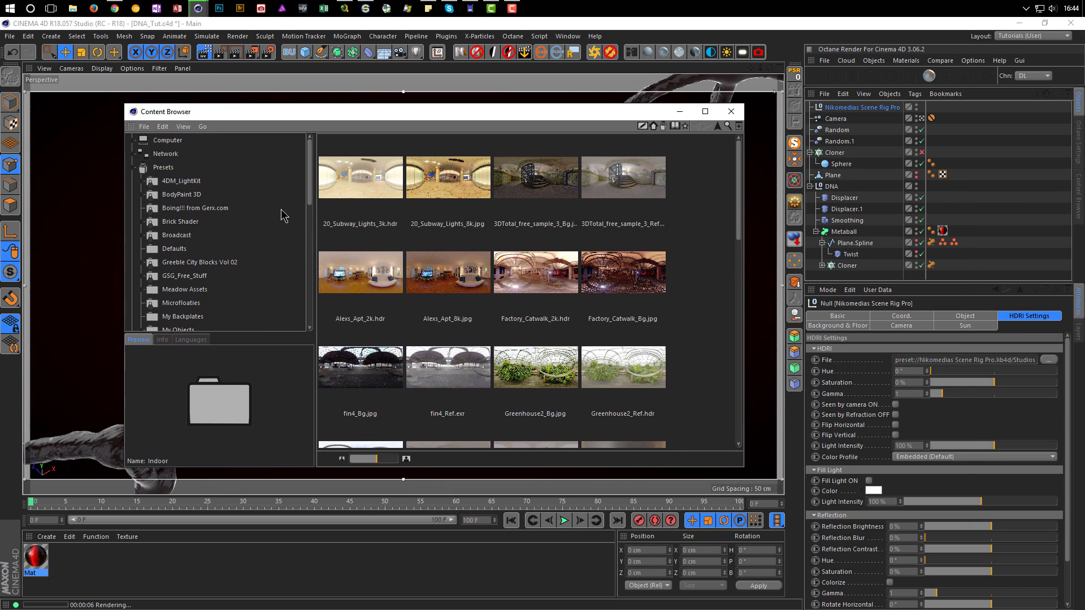
scroll(283, 213, down, 5)
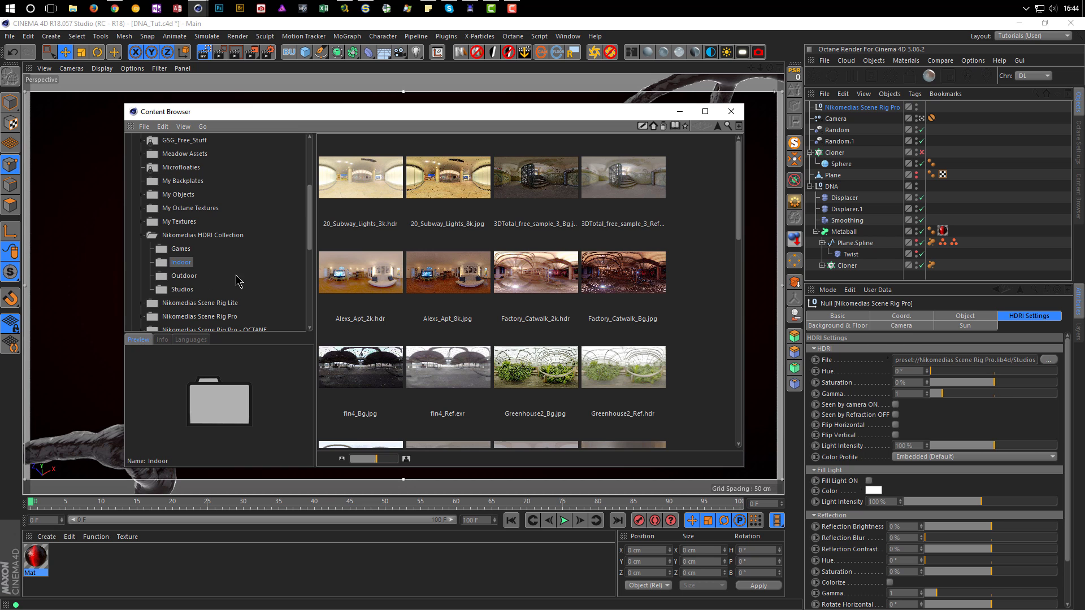
scroll(499, 299, down, 3)
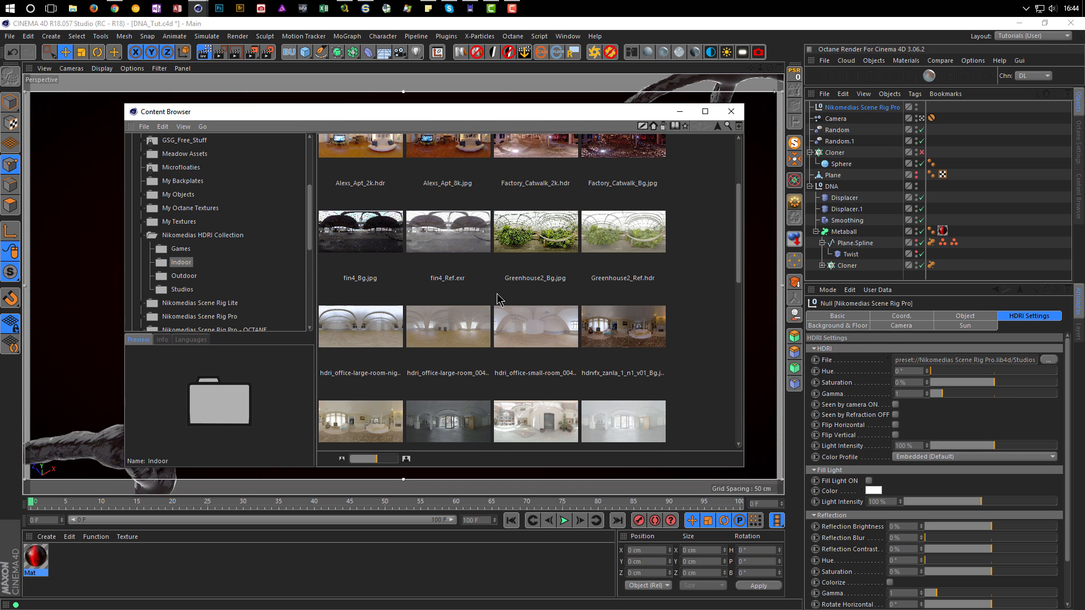
scroll(499, 300, down, 3)
scroll(499, 299, down, 3)
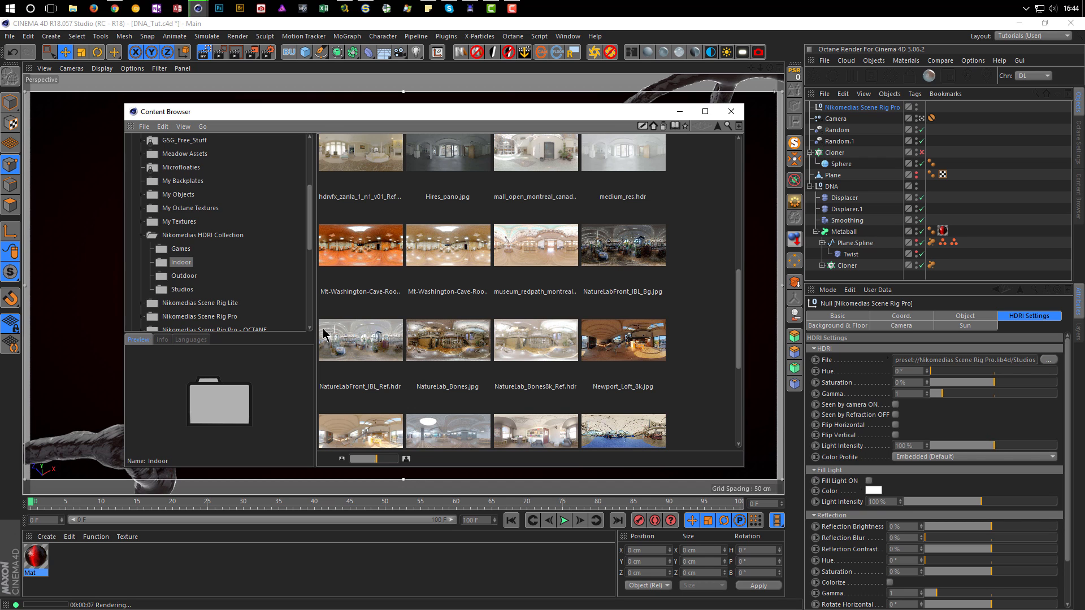
drag(519, 113, 584, 250)
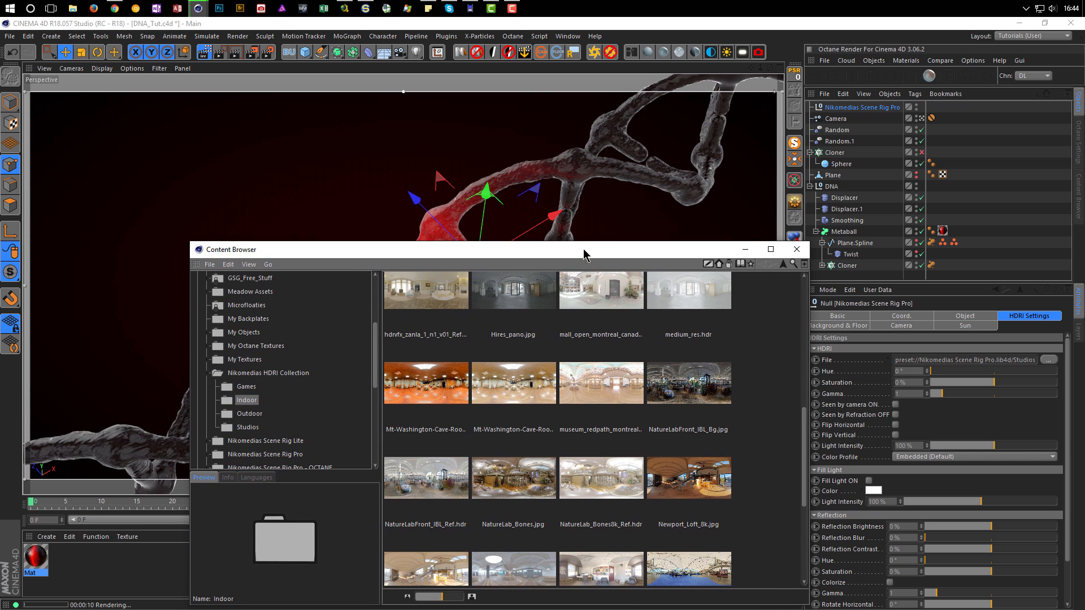
drag(811, 249, 582, 269)
drag(466, 279, 694, 260)
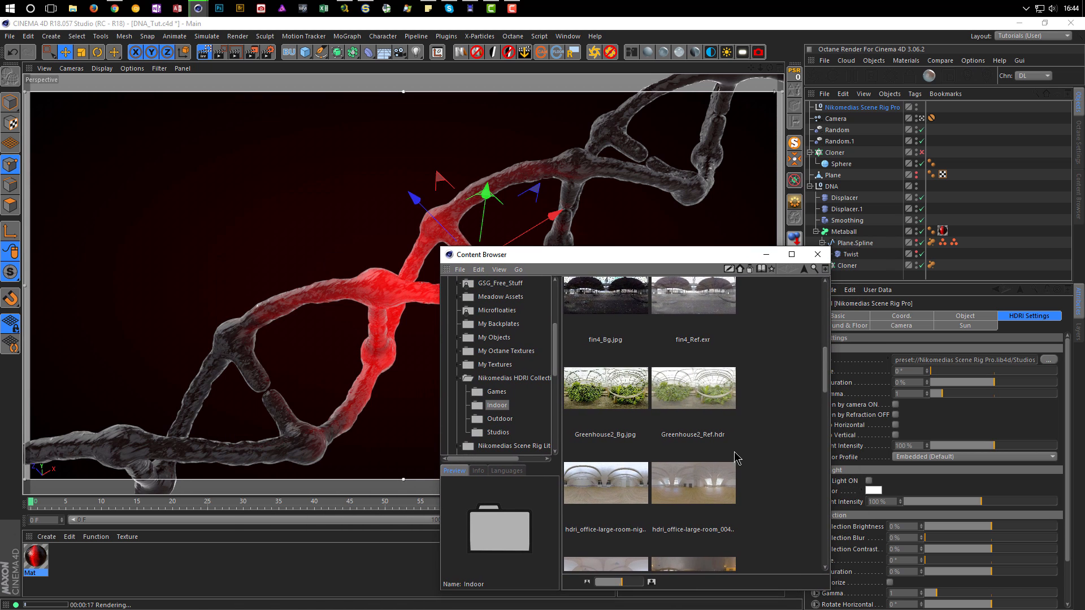
scroll(735, 458, down, 5)
scroll(735, 457, down, 5)
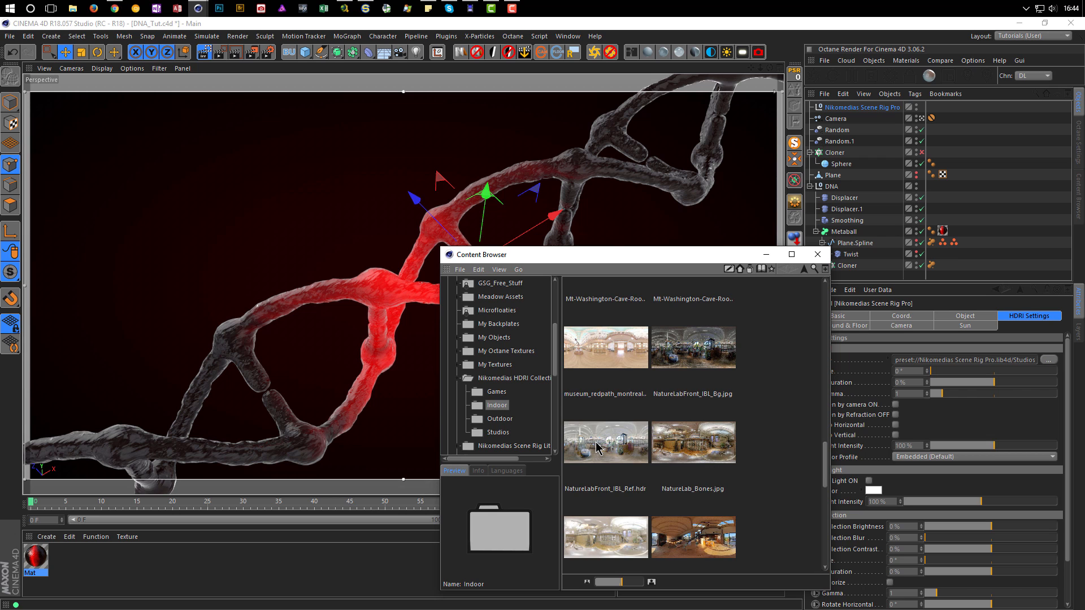
click(597, 447)
drag(596, 442, 943, 365)
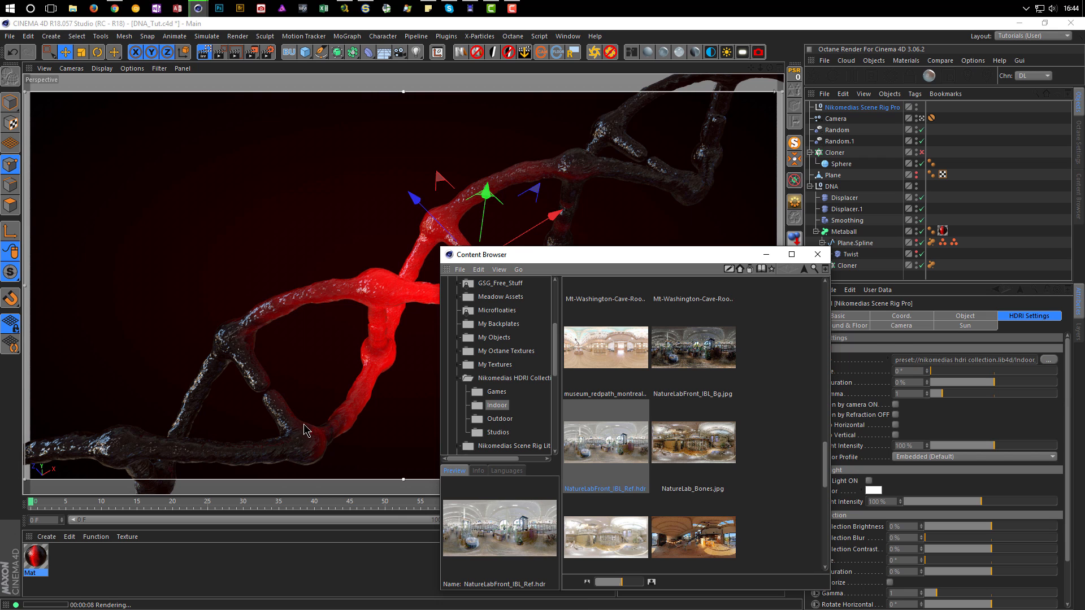
click(817, 254)
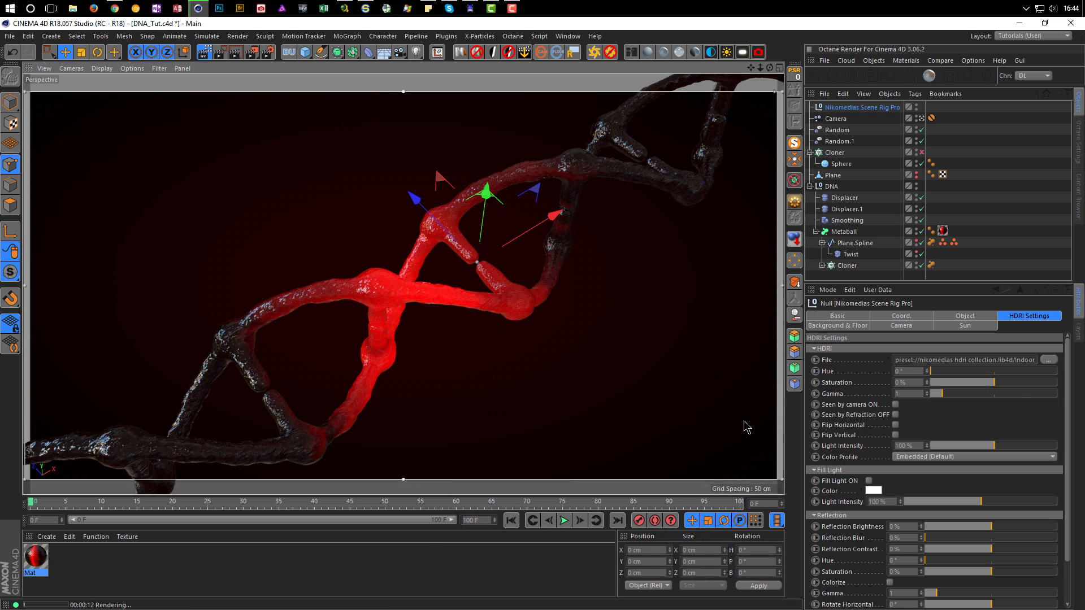
Rename the Cloner that holds the Sphere to "Cloner Particles" and enable it
key(ctrl+r)
click(810, 187)
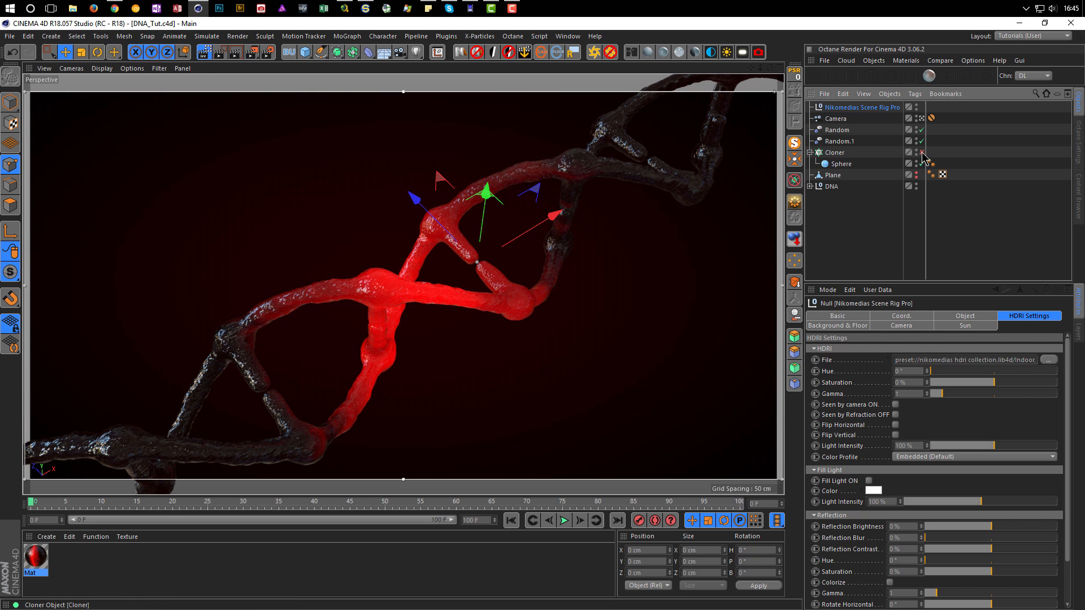
double_click(842, 152)
click(854, 204)
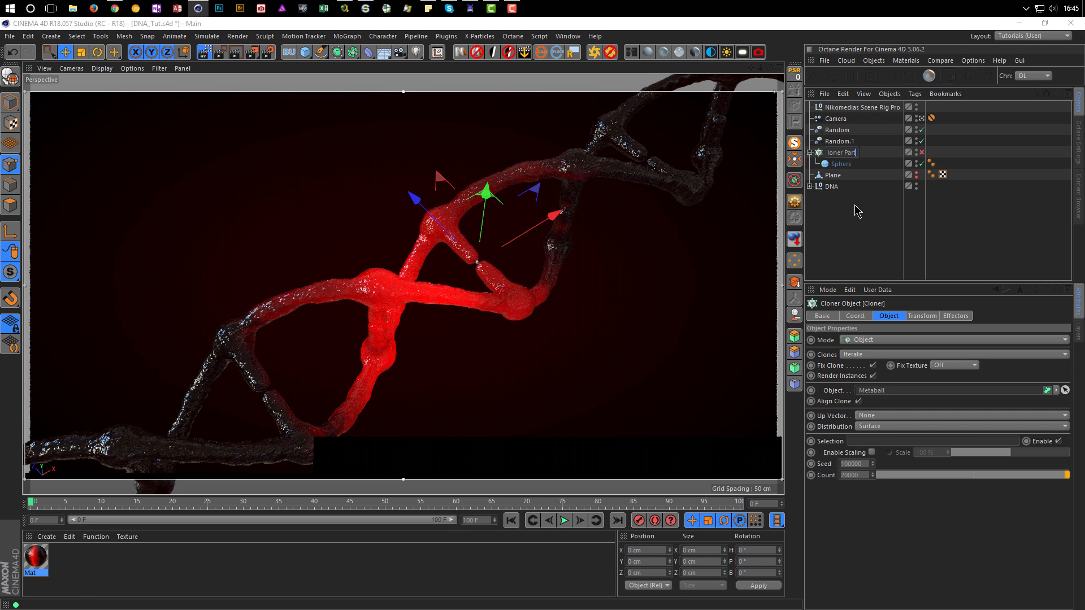
text(Particles)
key(Return)
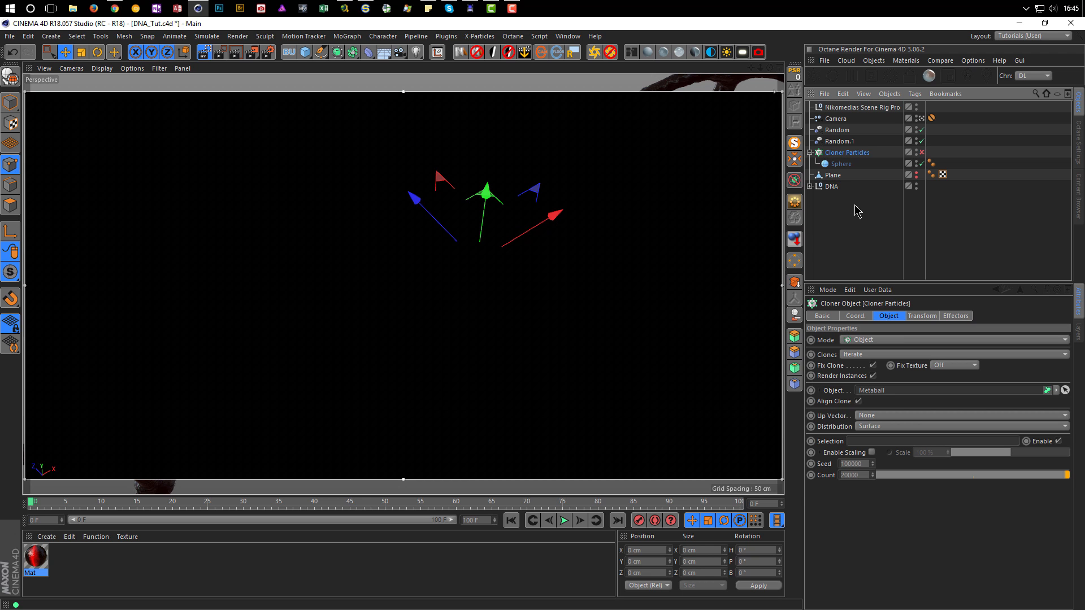
click(922, 152)
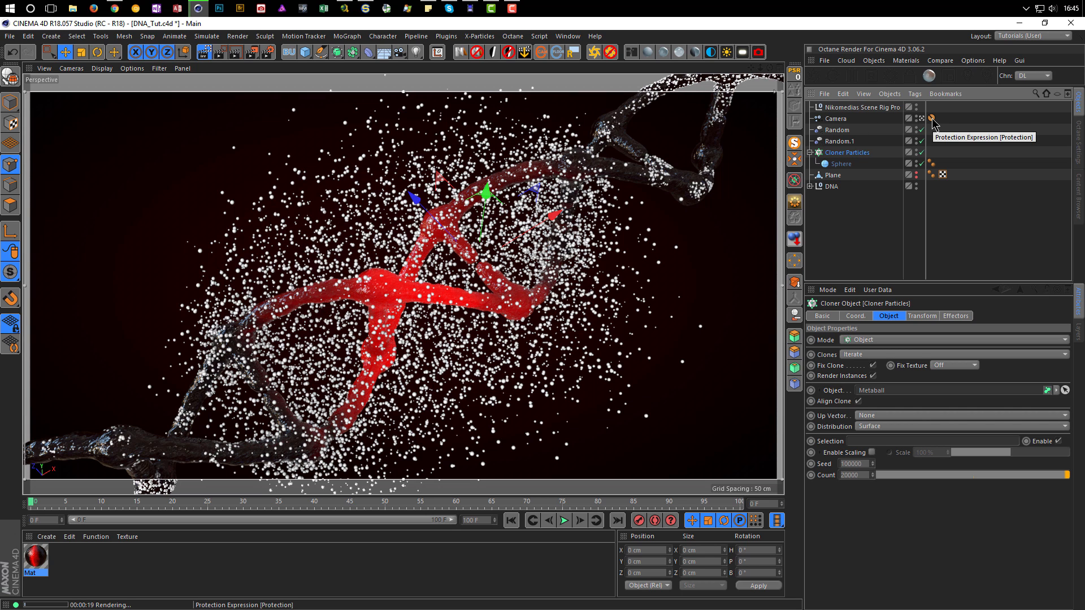
Move the Protection tag from the Camera to Random and set the camera's focal length to 250 mm
drag(931, 121, 931, 129)
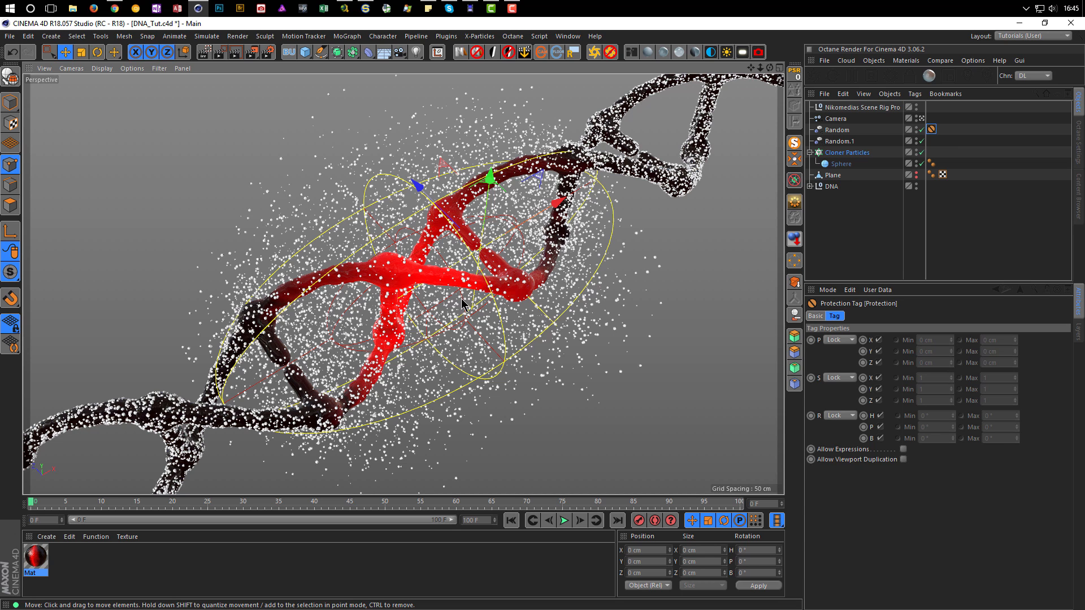
click(835, 120)
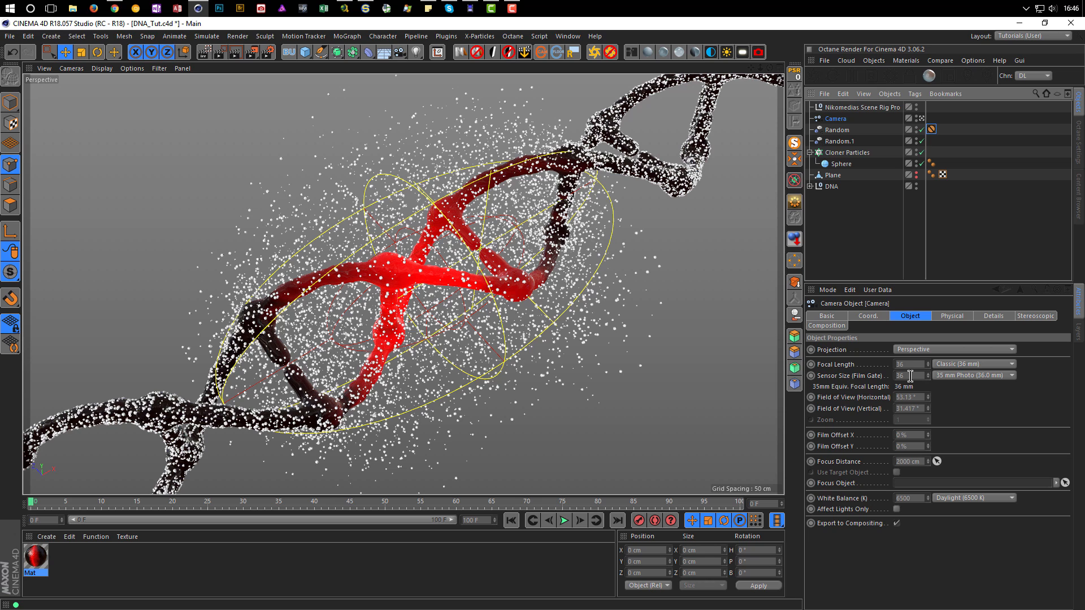
double_click(911, 367)
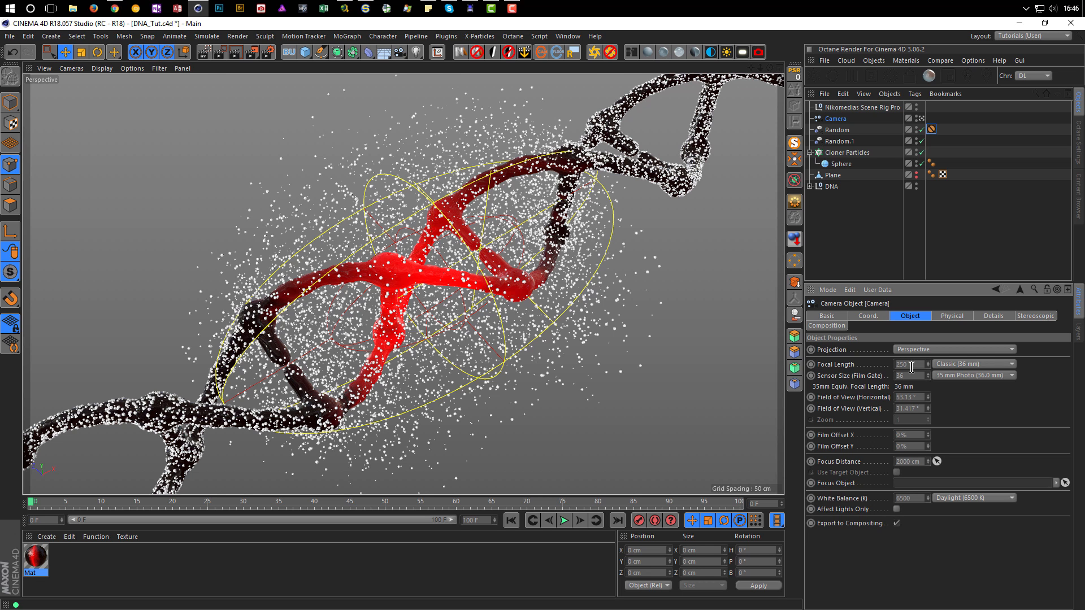
key(Return)
Reframe the camera so the DNA strand runs diagonally across the whole view with its particle cloud near the centre
alt+drag(525, 245, 243, 273)
alt+right_drag(243, 273, 181, 275)
alt+drag(361, 272, 452, 275)
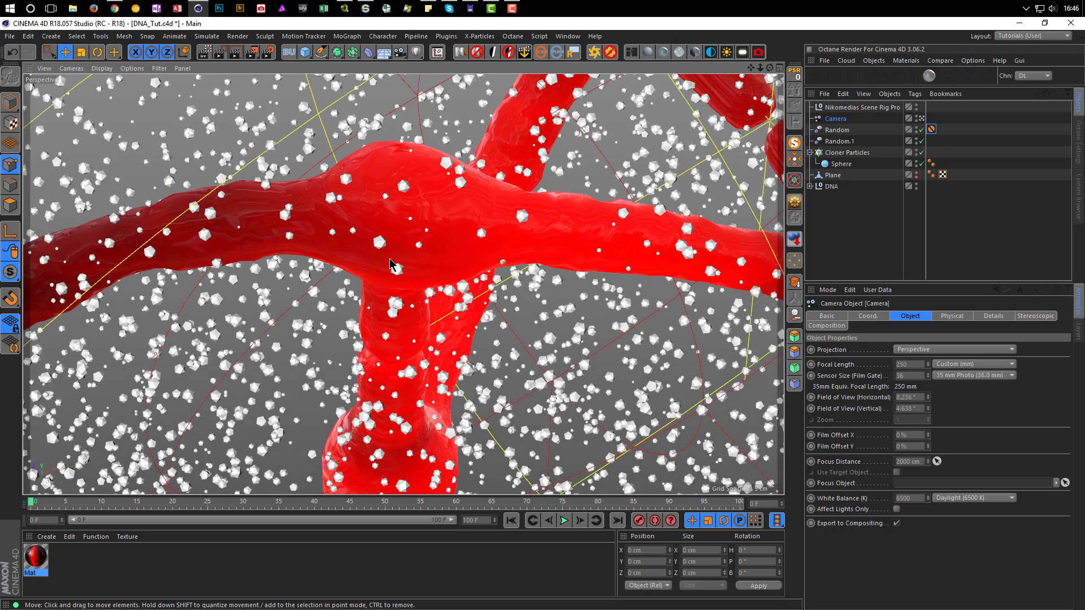
alt+right_drag(388, 258, 305, 260)
alt+drag(362, 249, 476, 228)
alt+right_drag(321, 224, 39, 246)
alt+right_drag(445, 239, 73, 259)
alt+right_drag(485, 219, 212, 249)
alt+middle_drag(571, 190, 479, 252)
alt+drag(480, 253, 475, 261)
alt+middle_drag(490, 261, 448, 278)
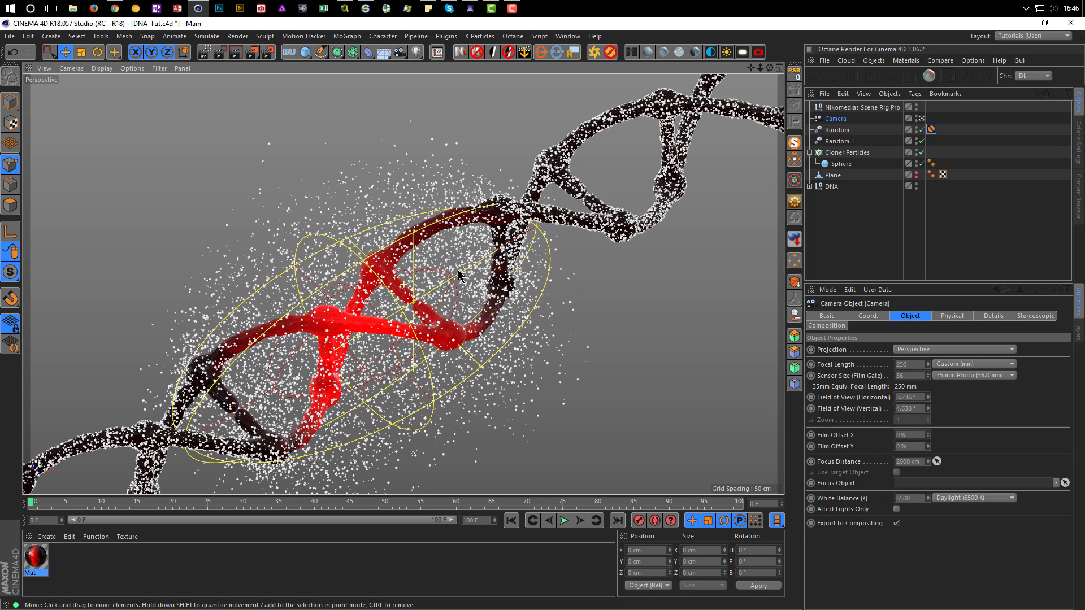
Move the Random.1 effector along its X axis toward the upper part of the DNA strand
click(843, 142)
drag(446, 279, 526, 241)
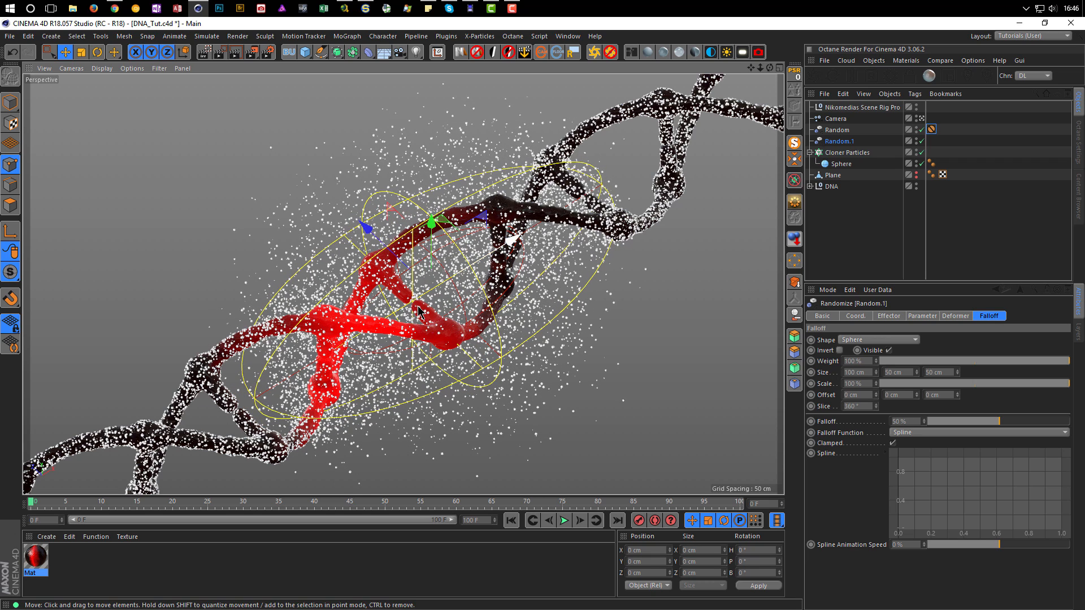
Shift the knots of Mat's Luminance gradient to form a narrow white band near the middle between black knots, and close the material
double_click(35, 557)
drag(437, 72, 888, 187)
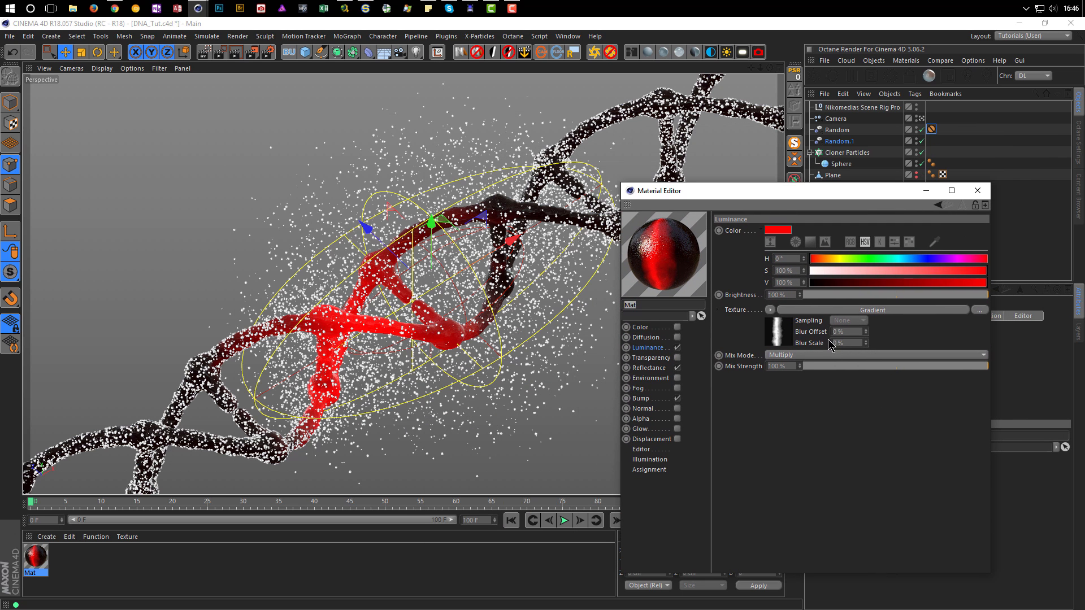
click(780, 332)
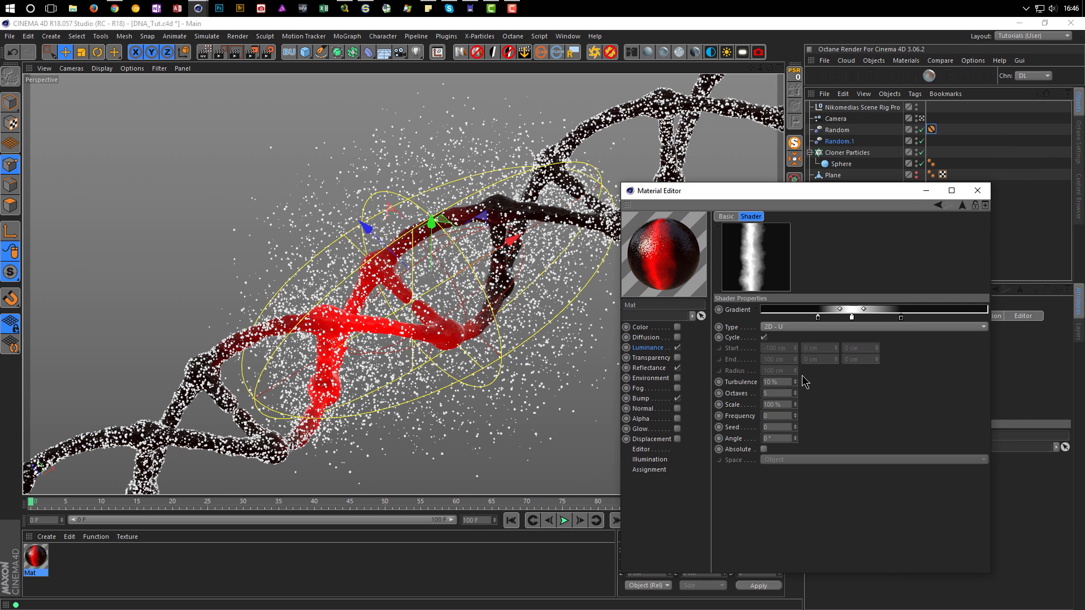
click(818, 318)
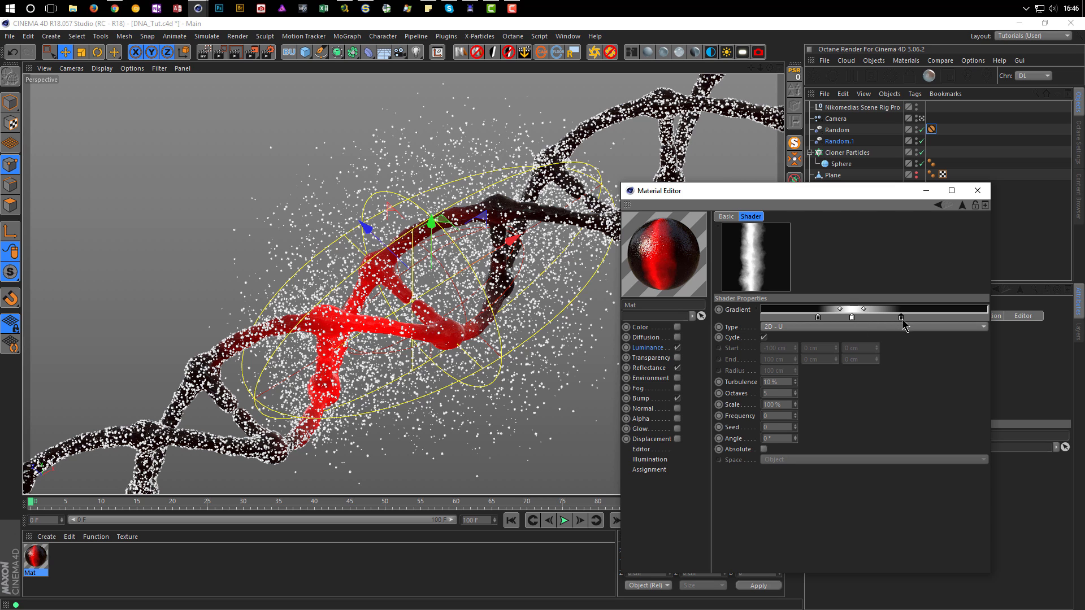
drag(902, 320, 932, 319)
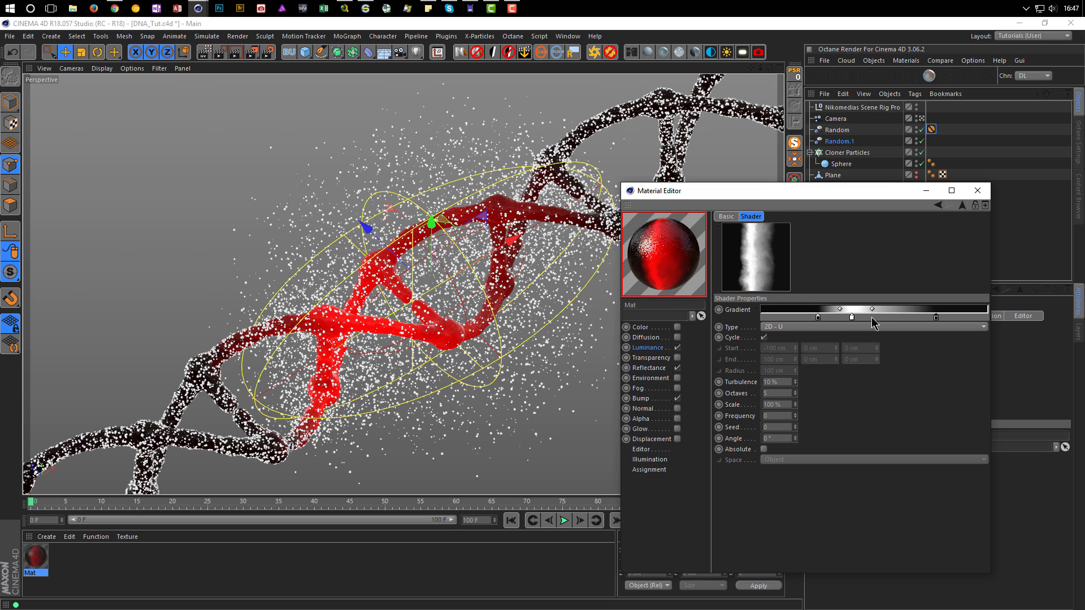
drag(852, 319, 894, 320)
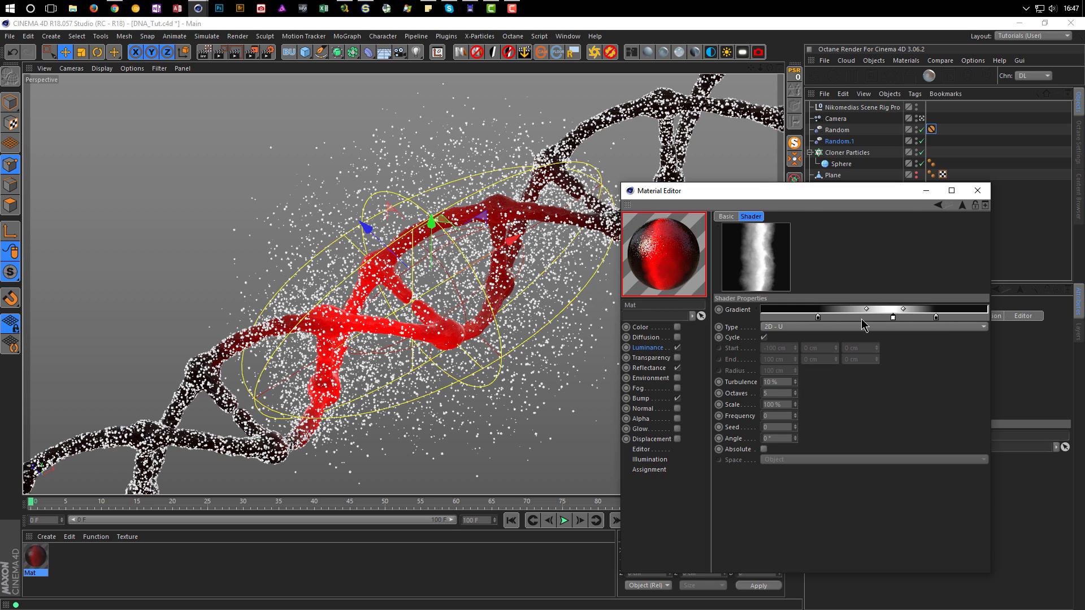
drag(818, 318, 908, 318)
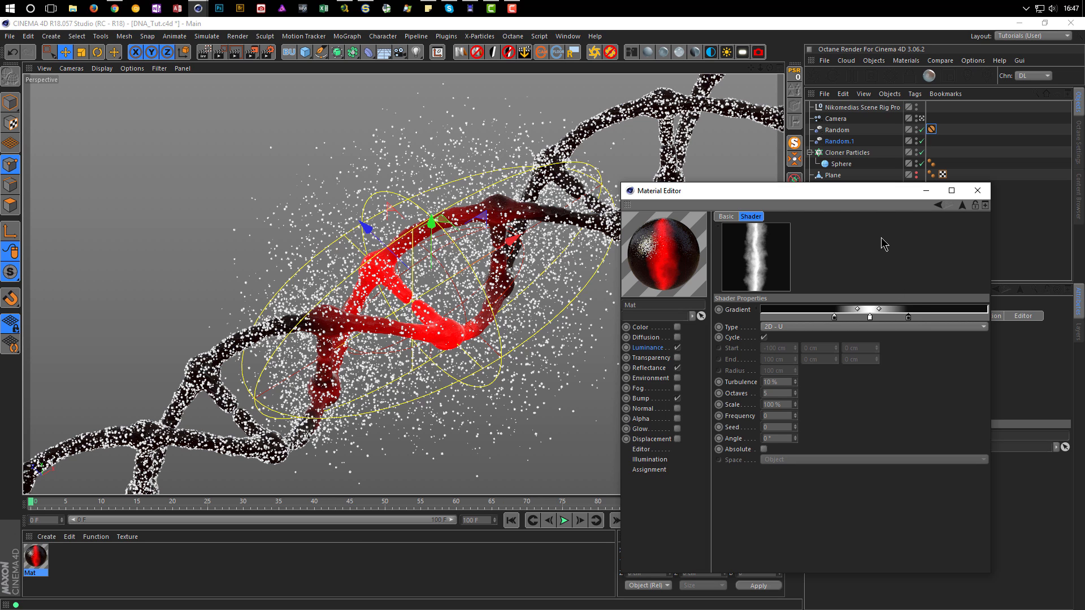
drag(875, 191, 946, 193)
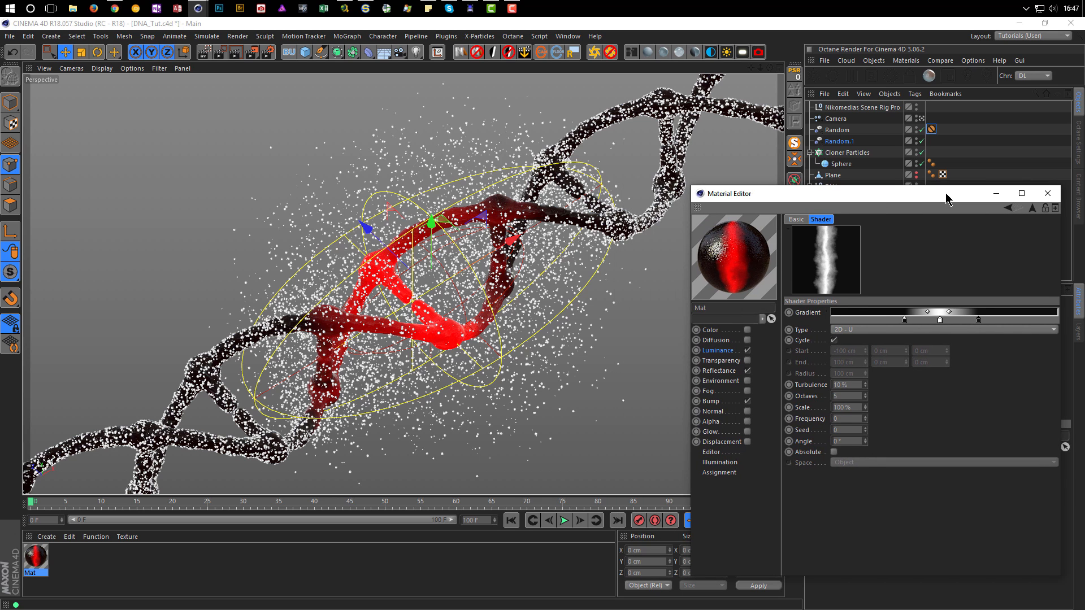
drag(980, 321, 912, 320)
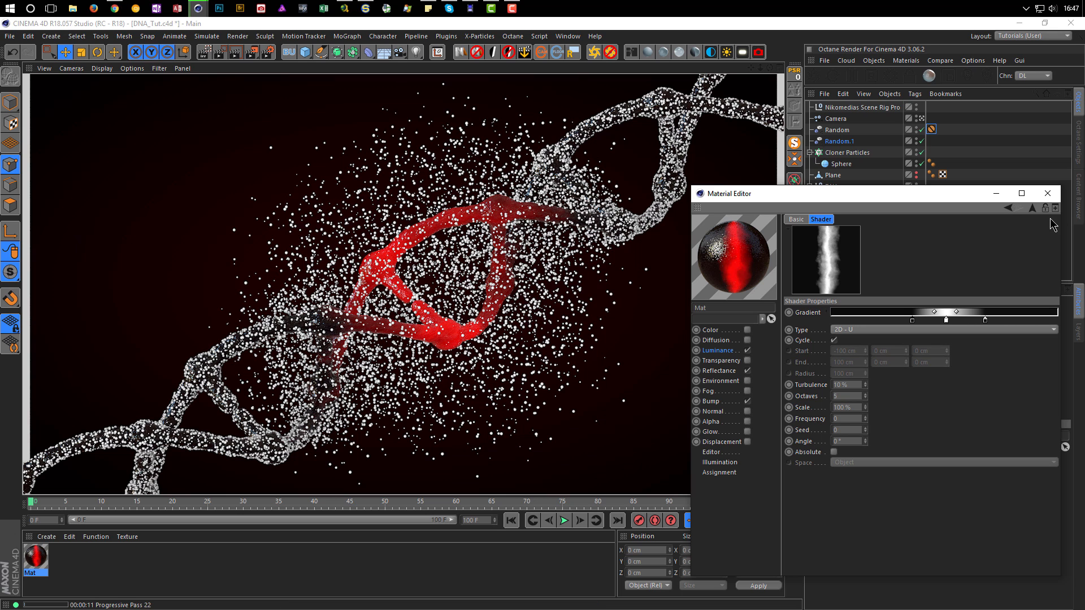
click(1048, 195)
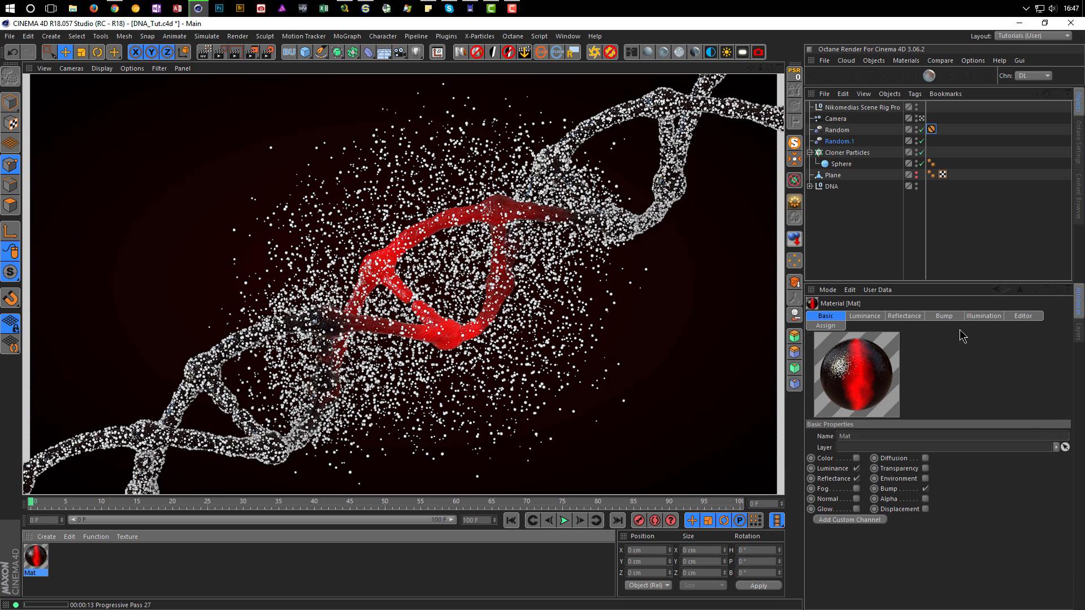
Set the clone count of Cloner Particles to 10000
click(850, 152)
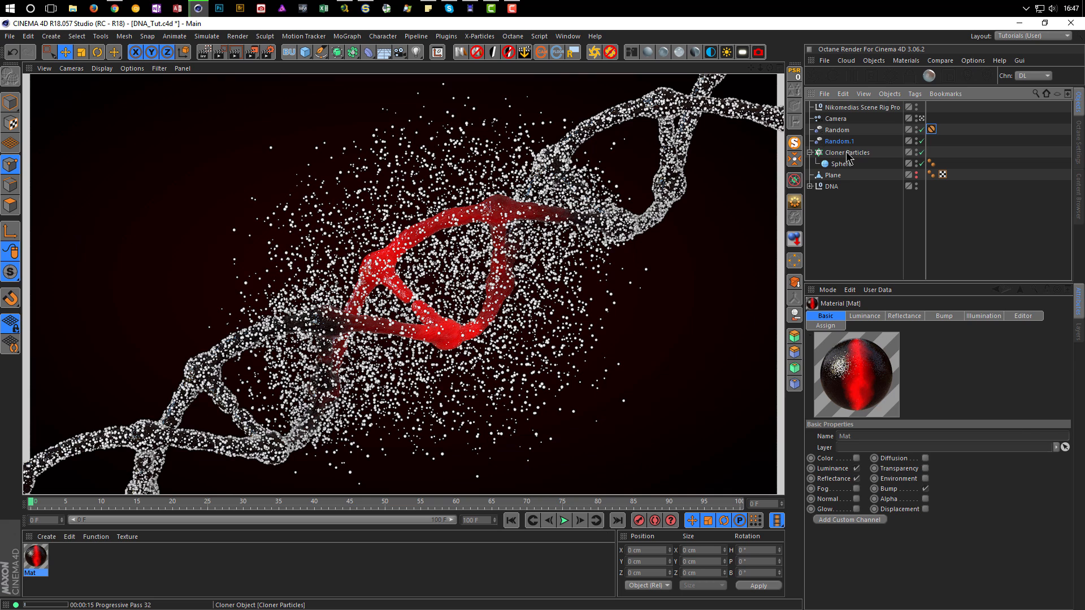
click(852, 474)
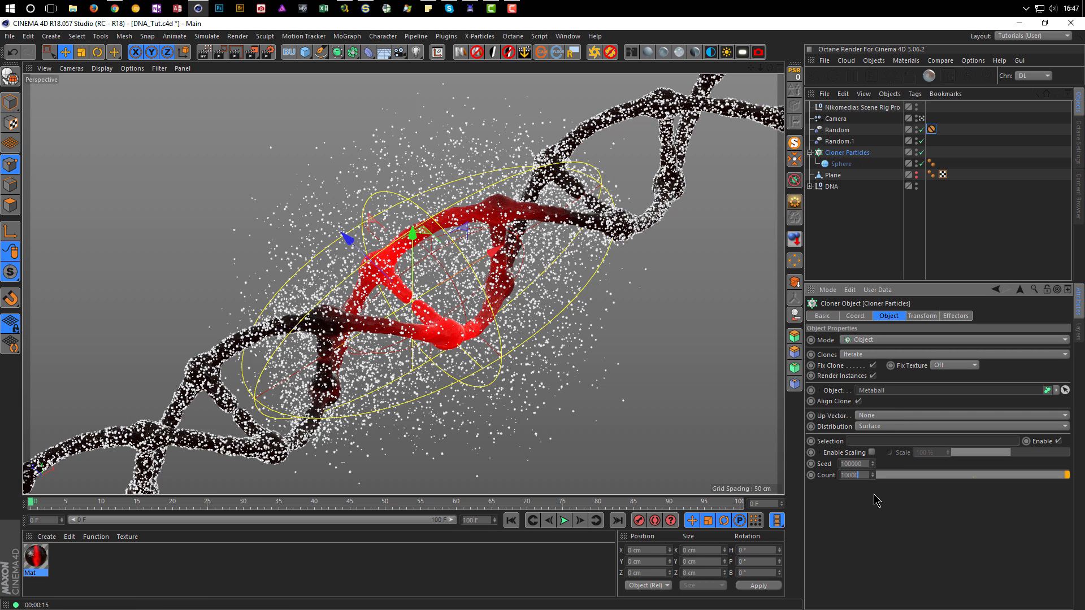
key(Return)
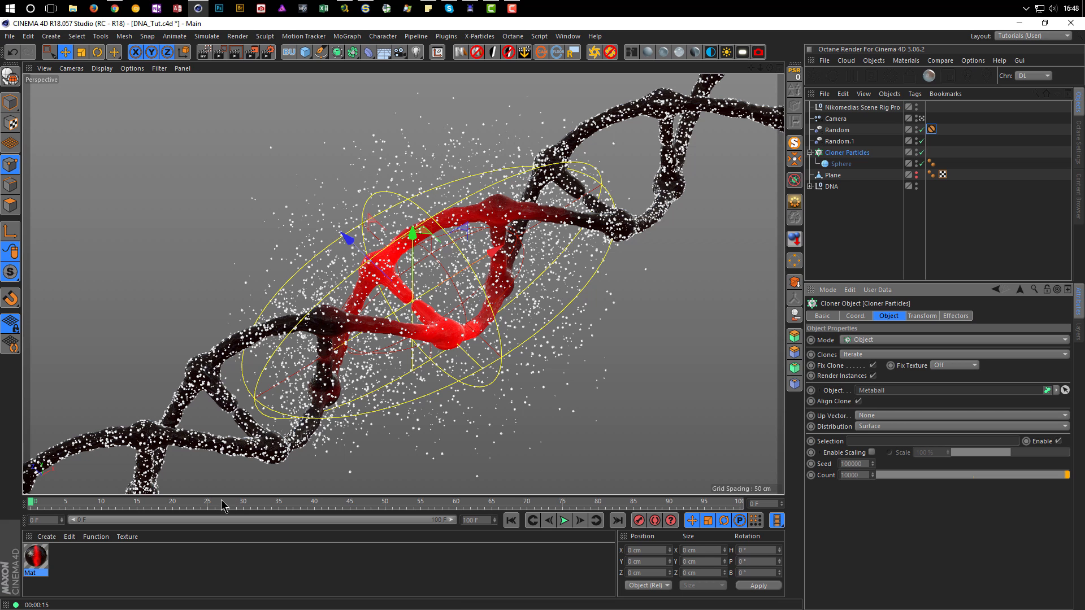
Create a new material with the Color channel disabled and the Luminance channel enabled
double_click(100, 565)
double_click(31, 561)
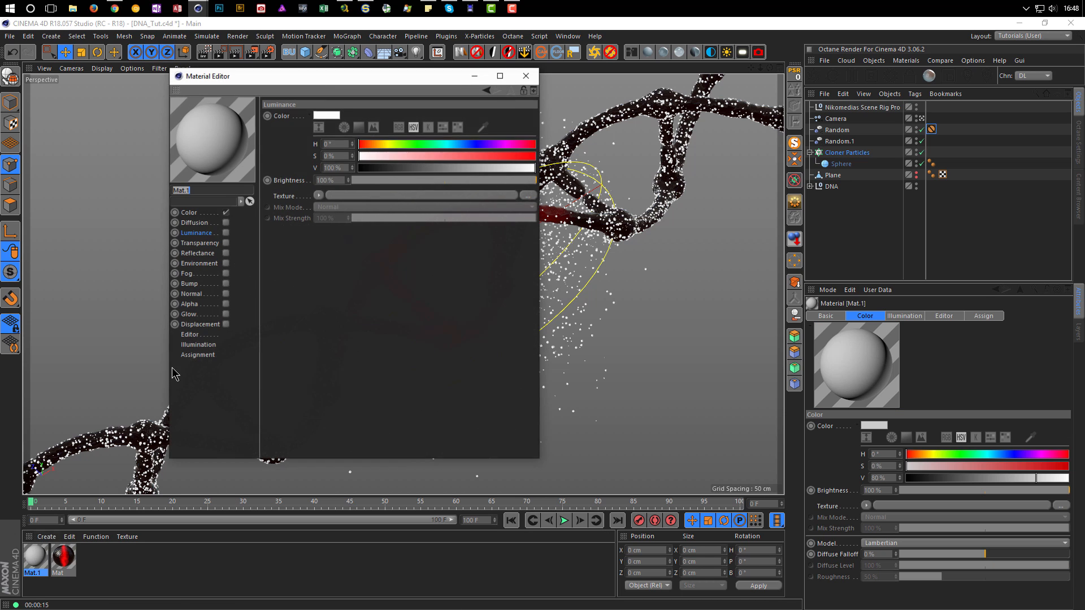
drag(334, 72, 667, 188)
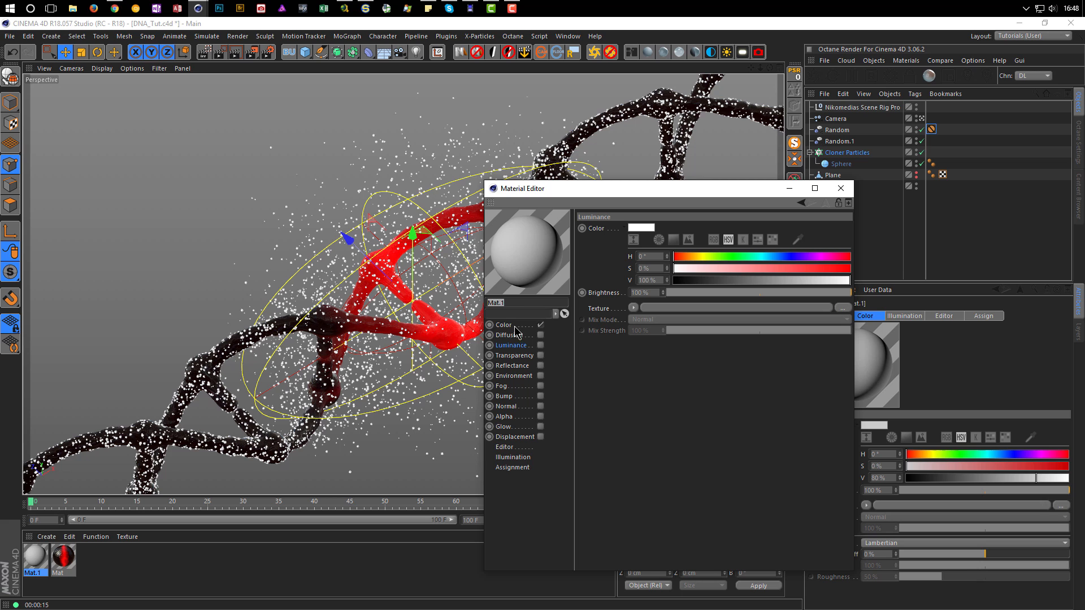
click(540, 325)
click(540, 345)
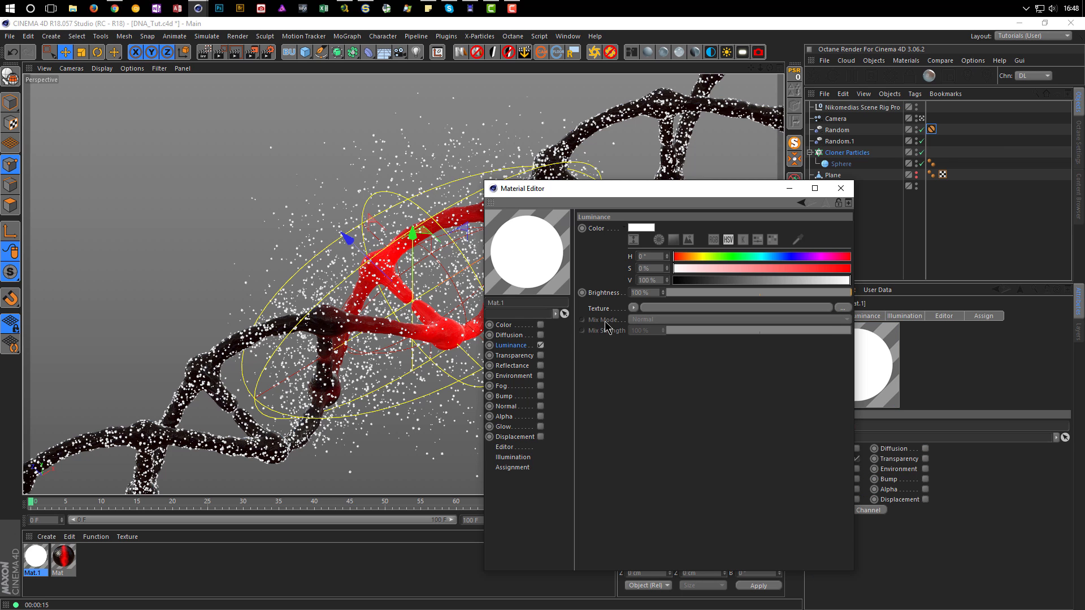
click(633, 309)
mouse_move(687, 559)
mouse_move(686, 535)
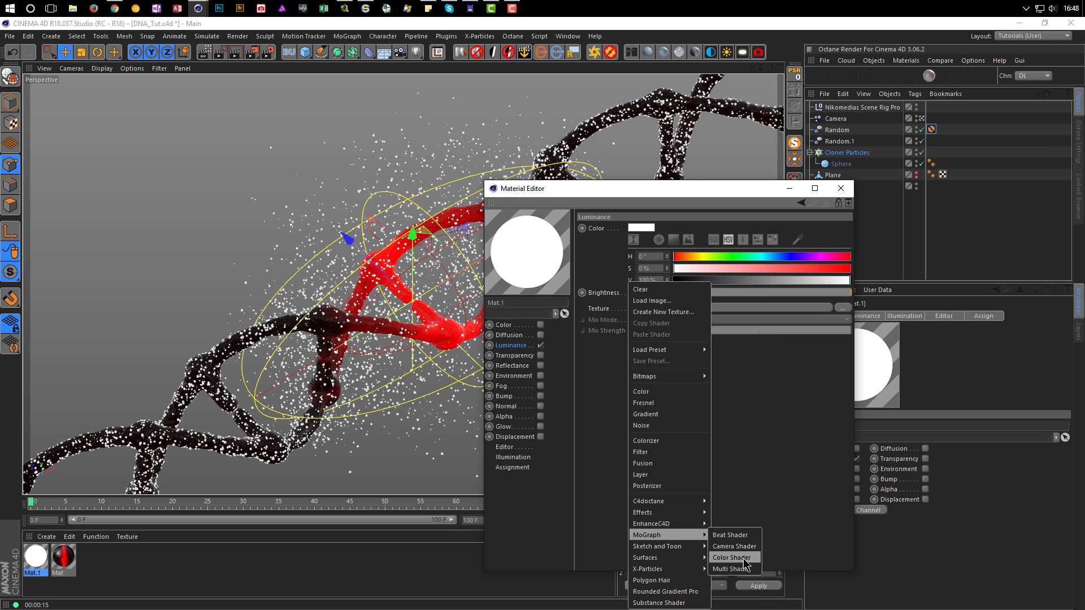
click(809, 447)
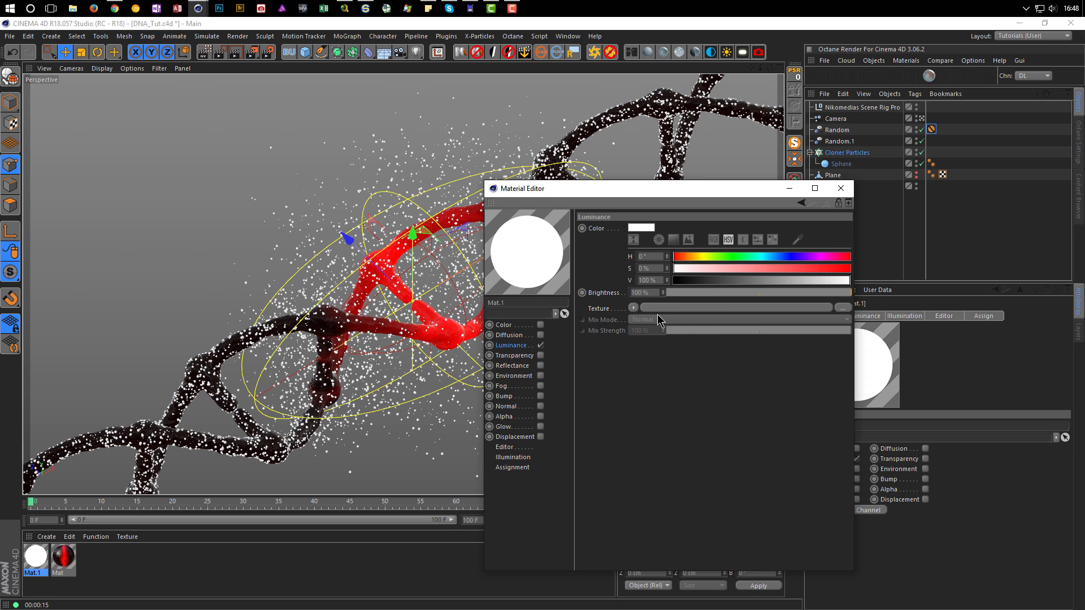
Load the Variation effect shader as the Luminance texture of Mat.1 and open the shader's properties
click(633, 307)
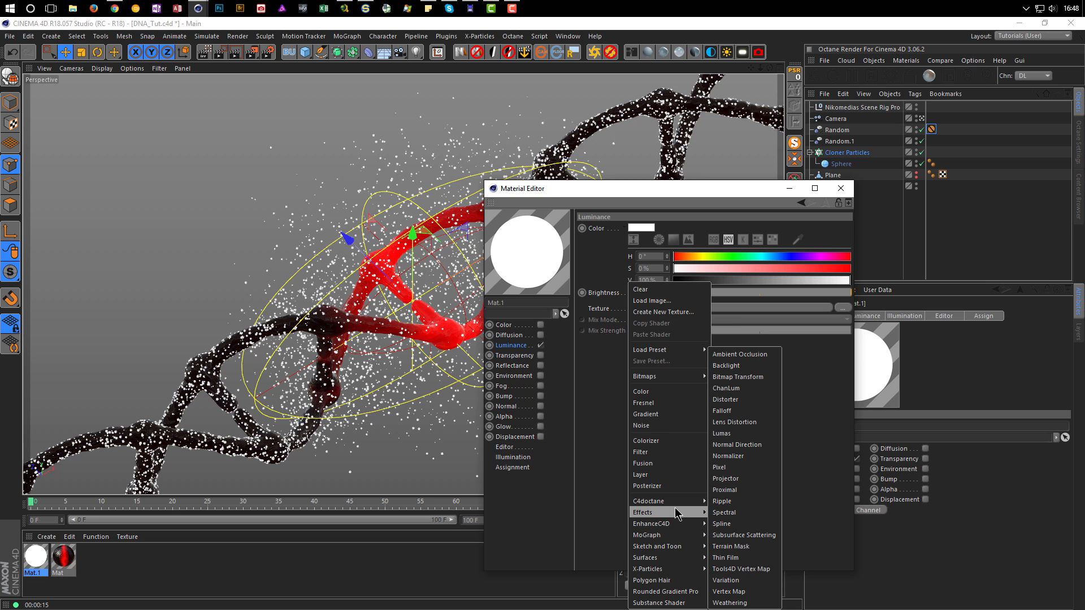
mouse_move(678, 534)
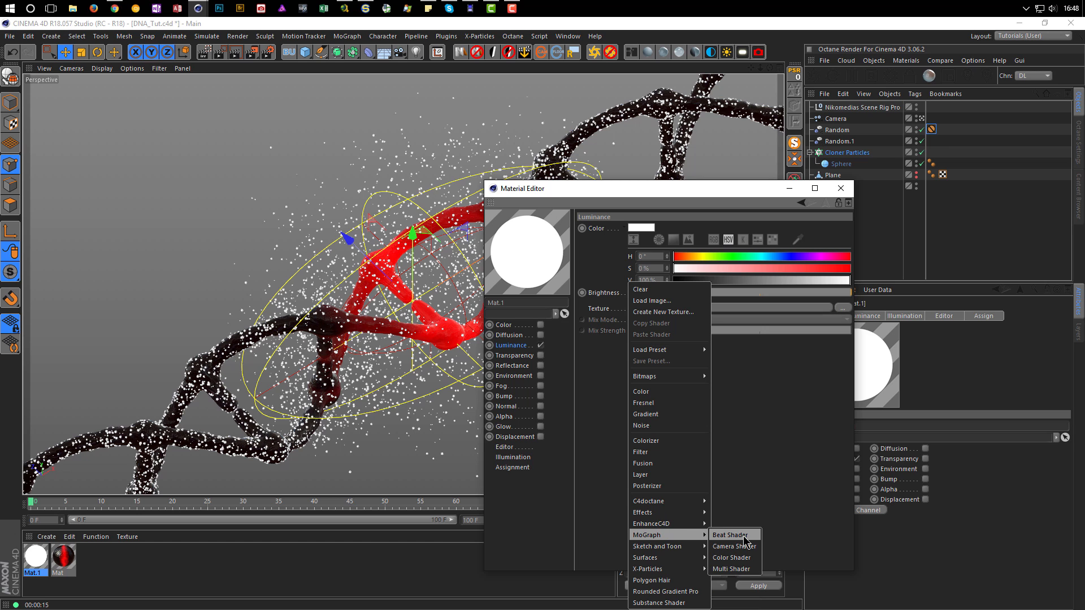
mouse_move(685, 512)
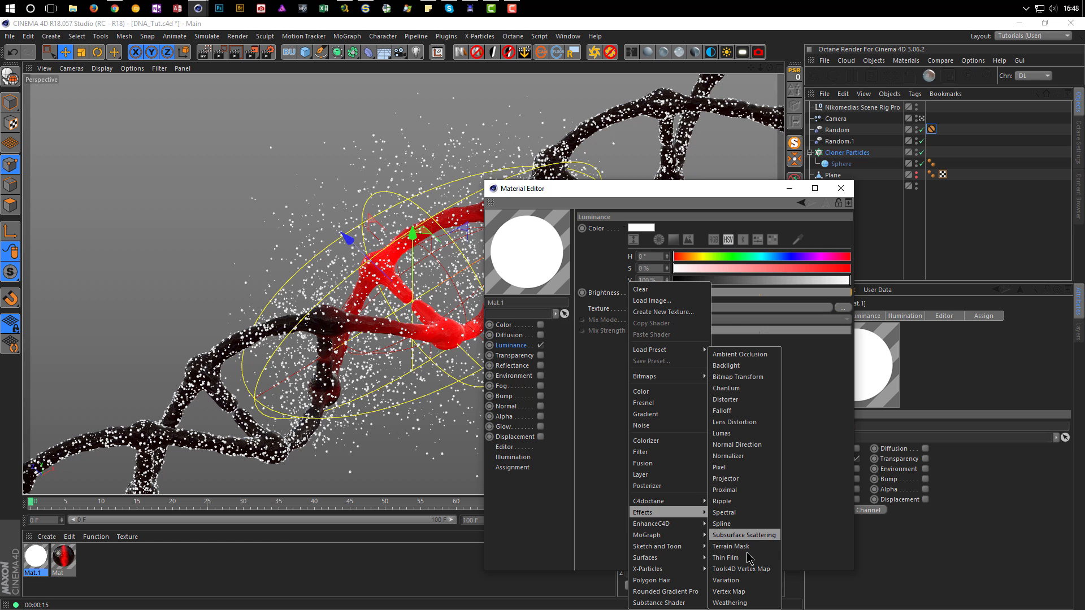
click(734, 580)
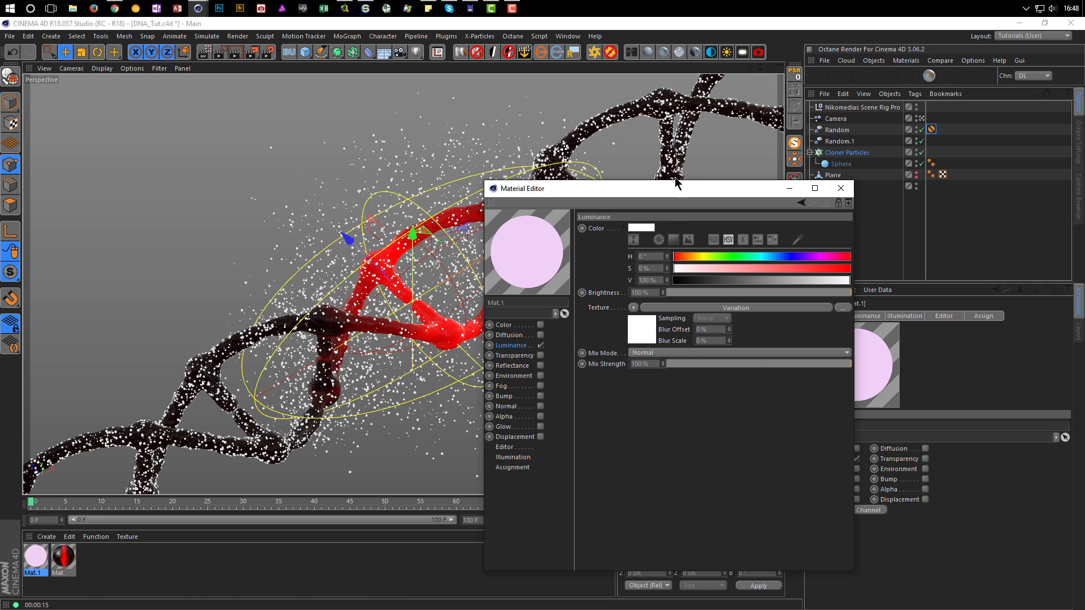
drag(675, 180, 716, 238)
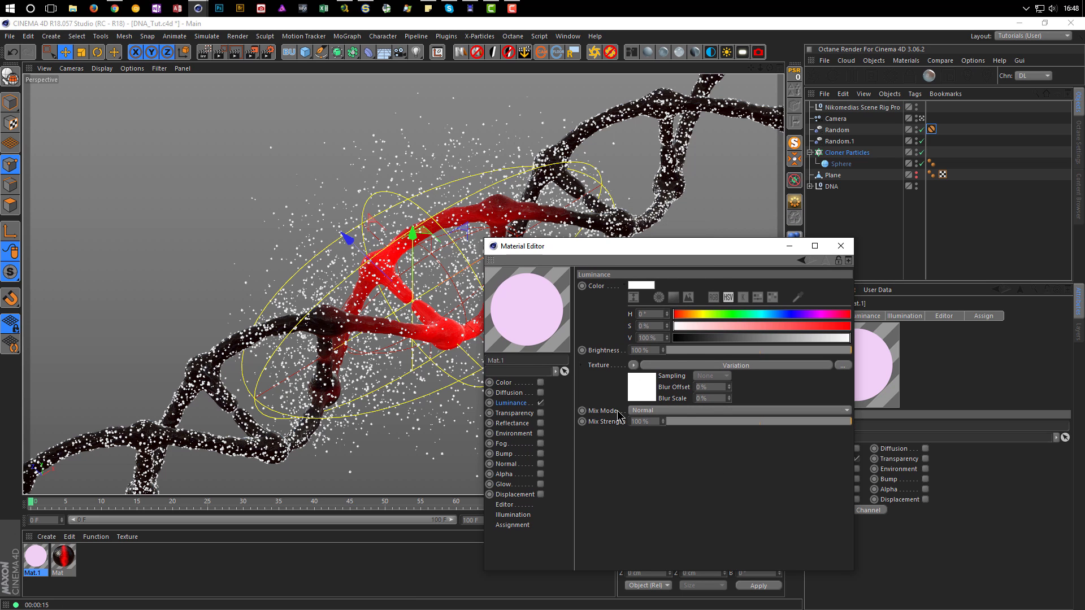
click(643, 395)
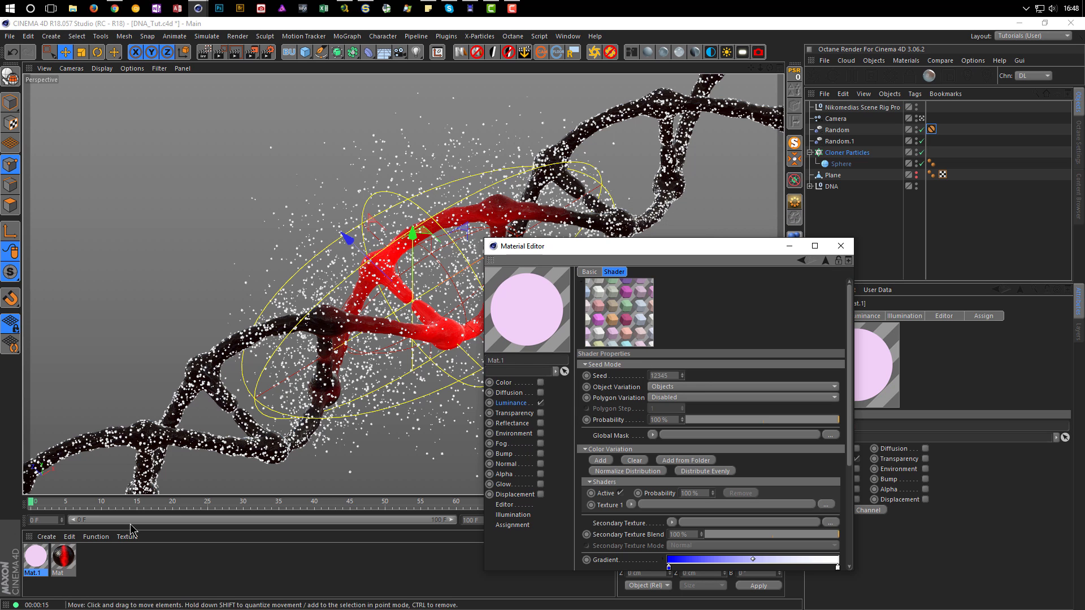
Assign the Mat.1 material to Cloner Particles and render the viewport
drag(40, 559, 863, 153)
drag(731, 243, 855, 238)
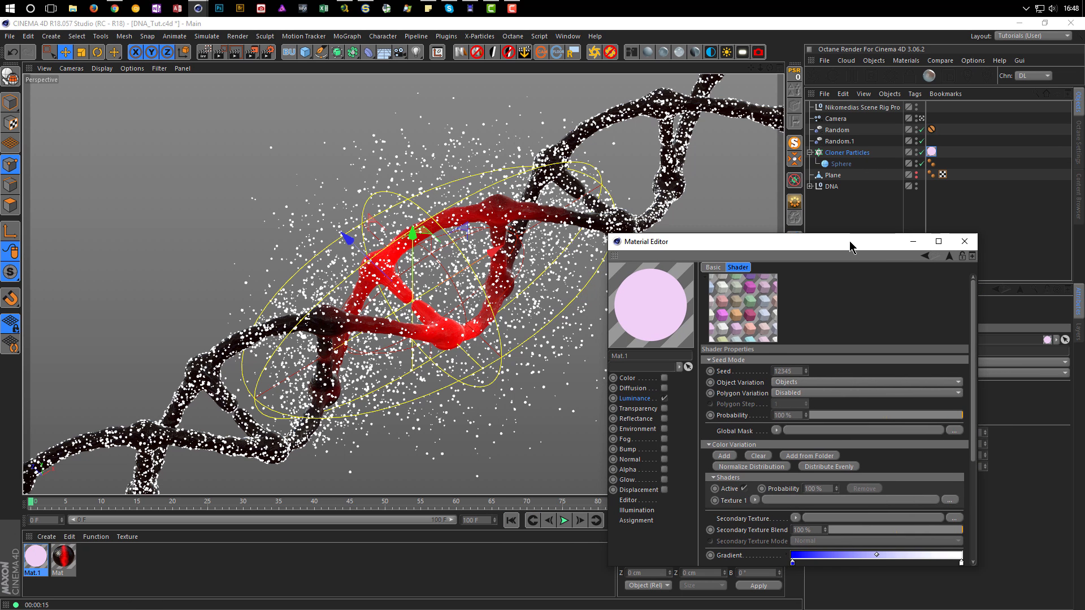
click(204, 52)
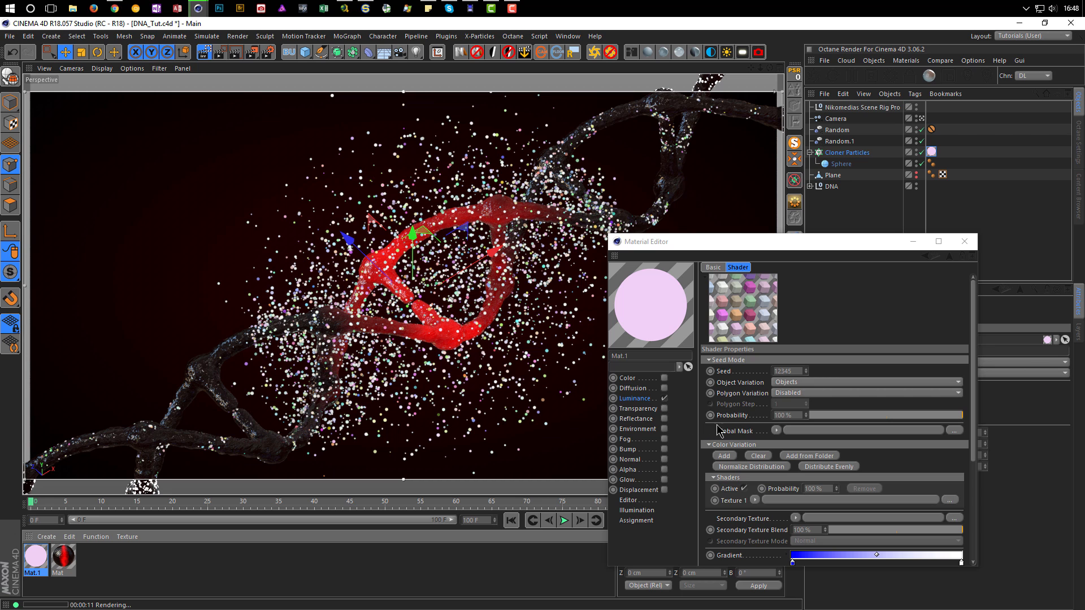
Change the blue starting knot of the Variation shader's gradient to black
drag(809, 249, 801, 200)
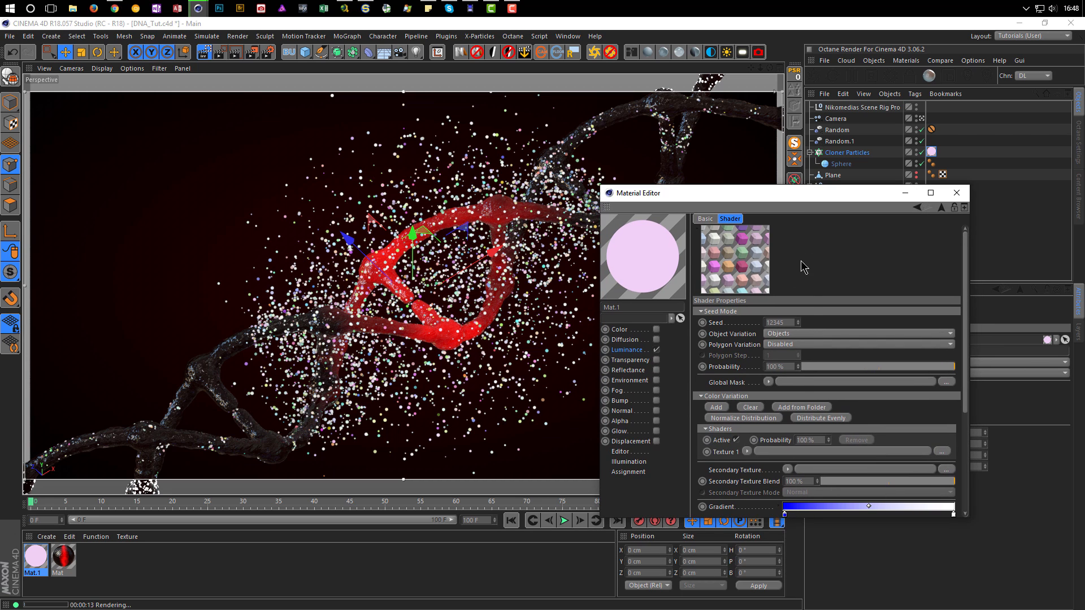
drag(829, 188, 840, 139)
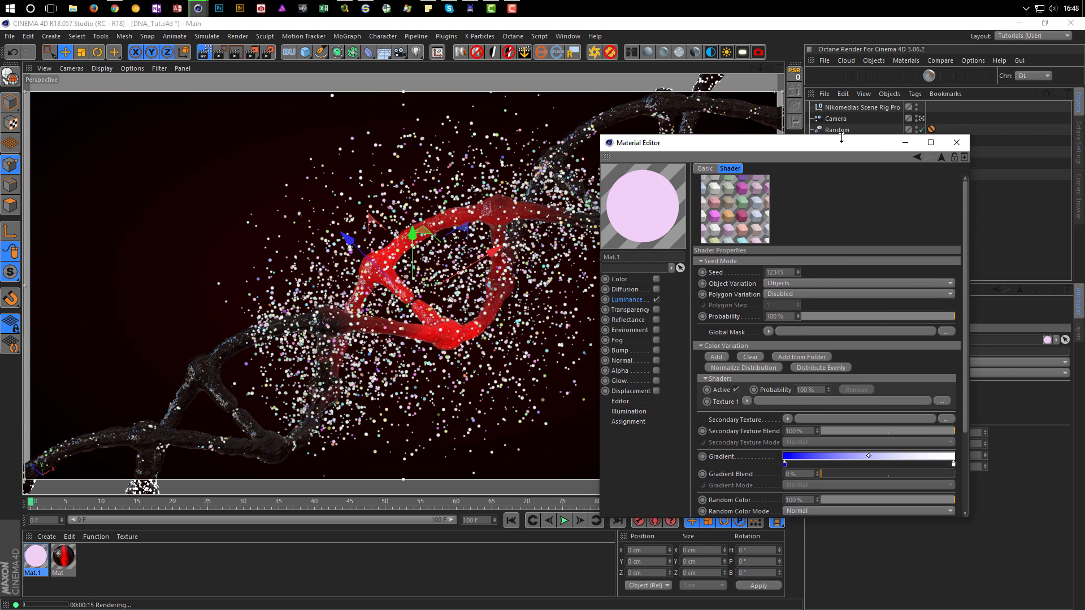
click(785, 466)
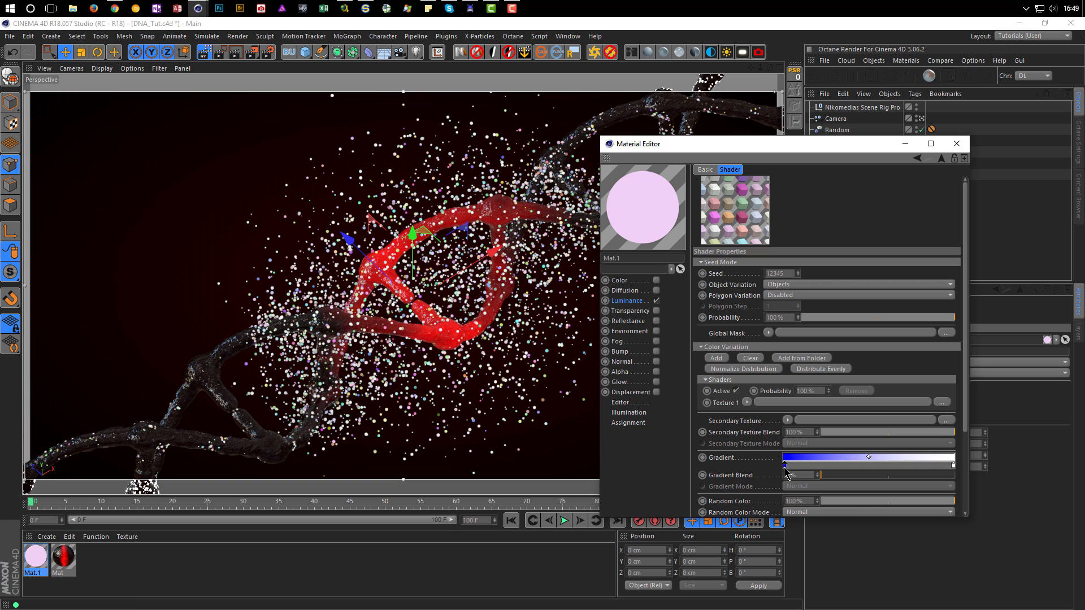
double_click(784, 467)
drag(830, 468, 890, 469)
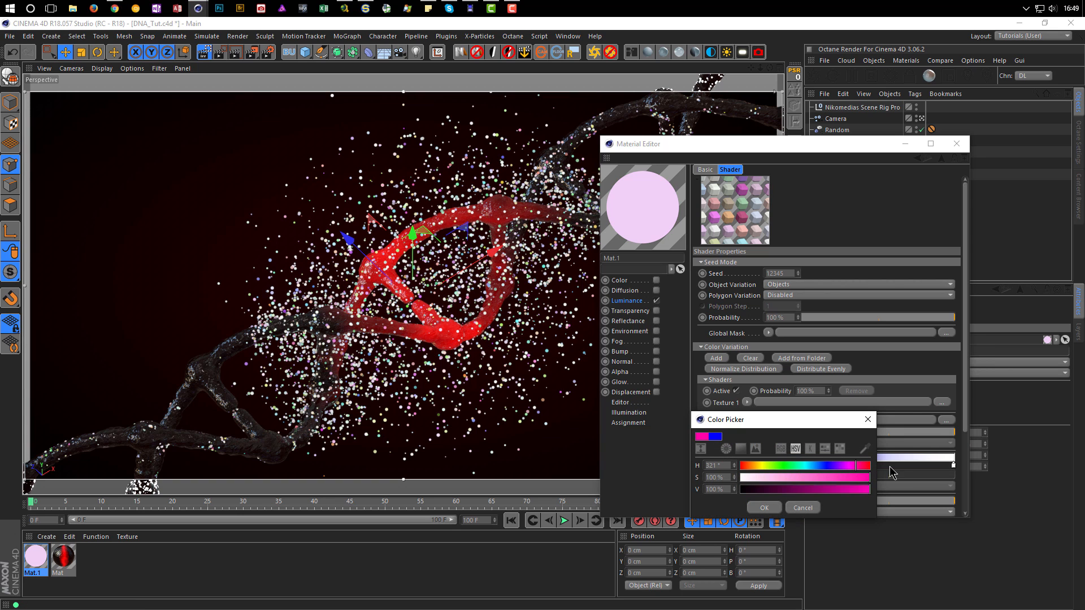
drag(768, 490, 743, 496)
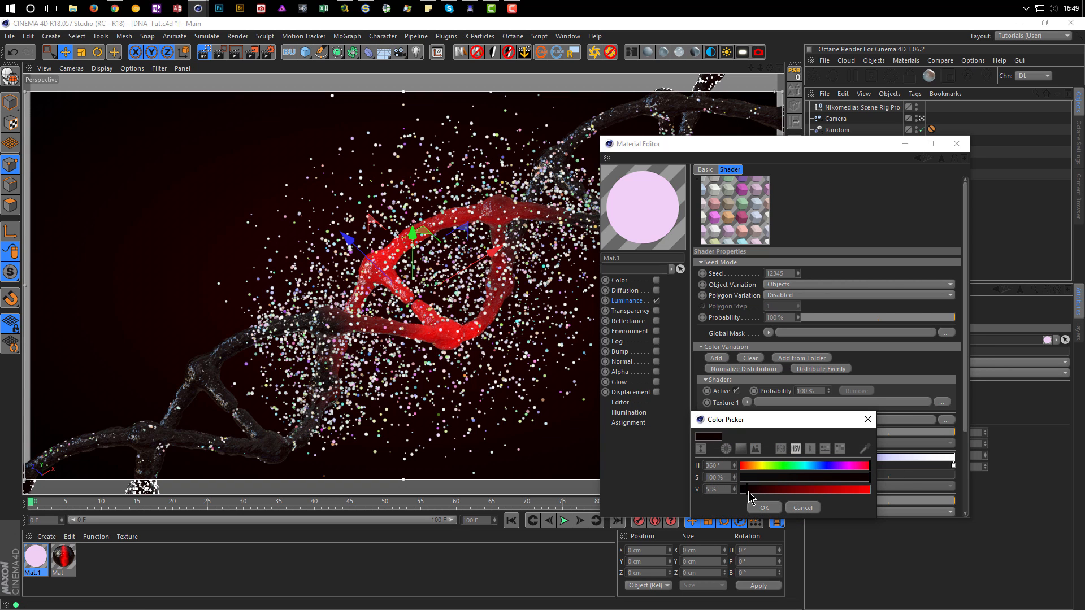
click(764, 507)
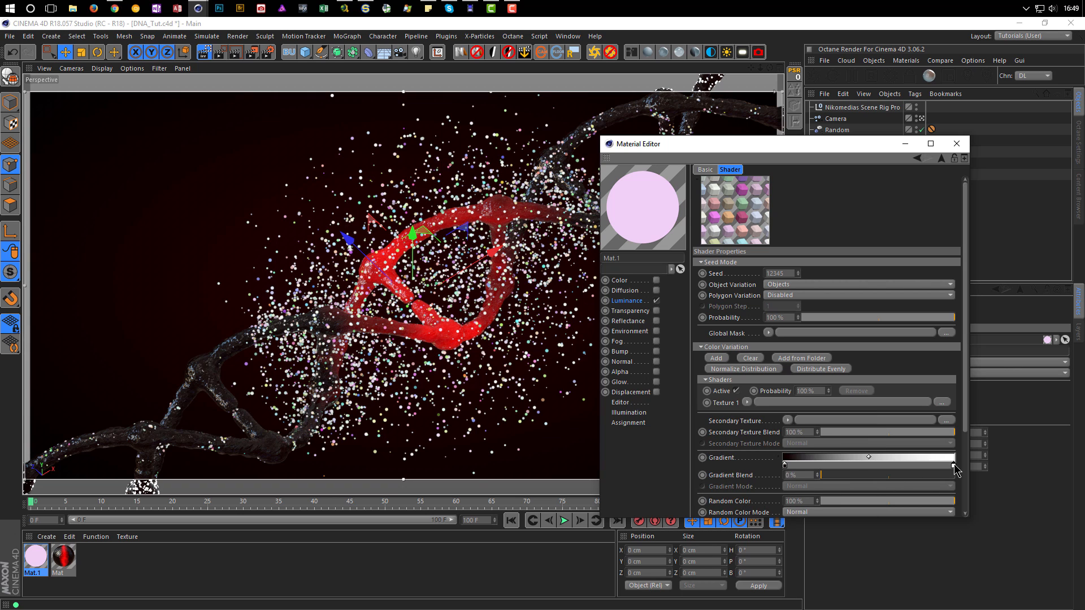
Move the white gradient knot to the middle of the Variation gradient and recolor it light red
drag(954, 466, 870, 466)
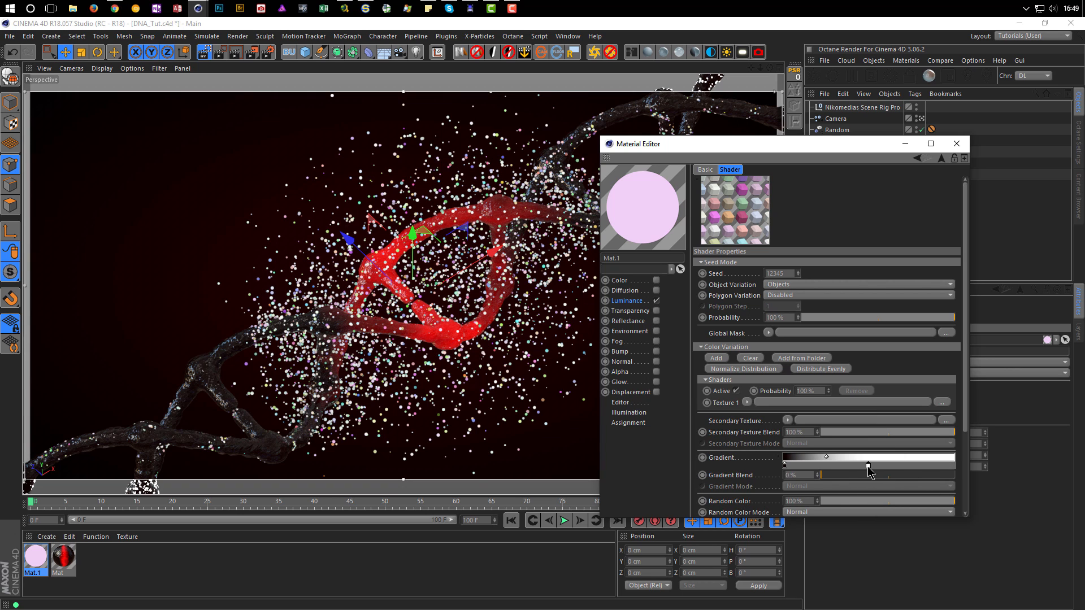
double_click(868, 466)
drag(912, 477, 899, 480)
click(848, 508)
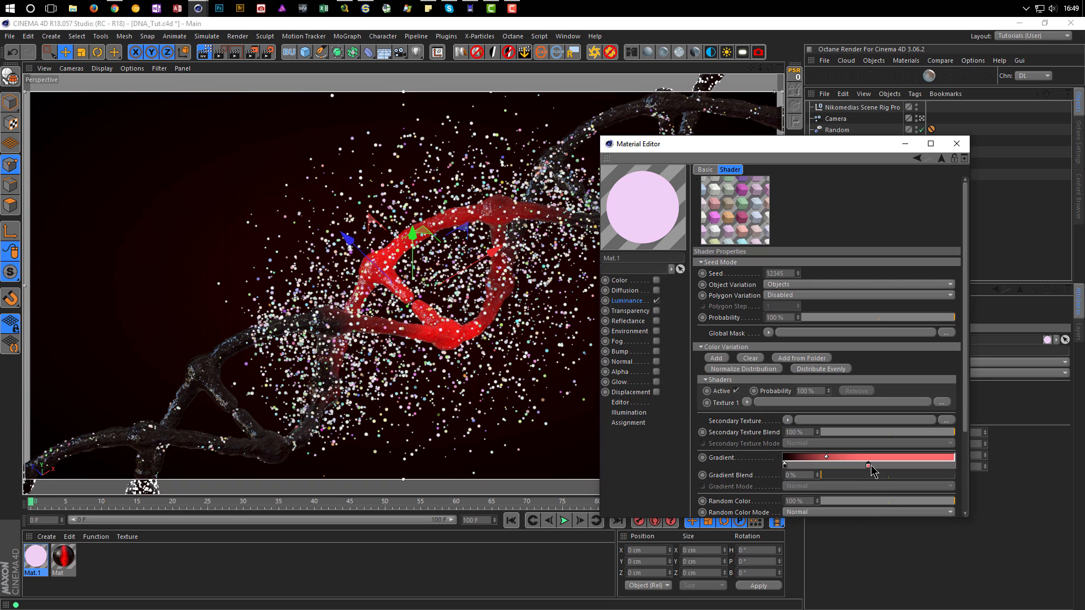
Add a knot at the far end of the Variation gradient and color it nearly white
click(954, 467)
double_click(953, 466)
drag(948, 480, 912, 478)
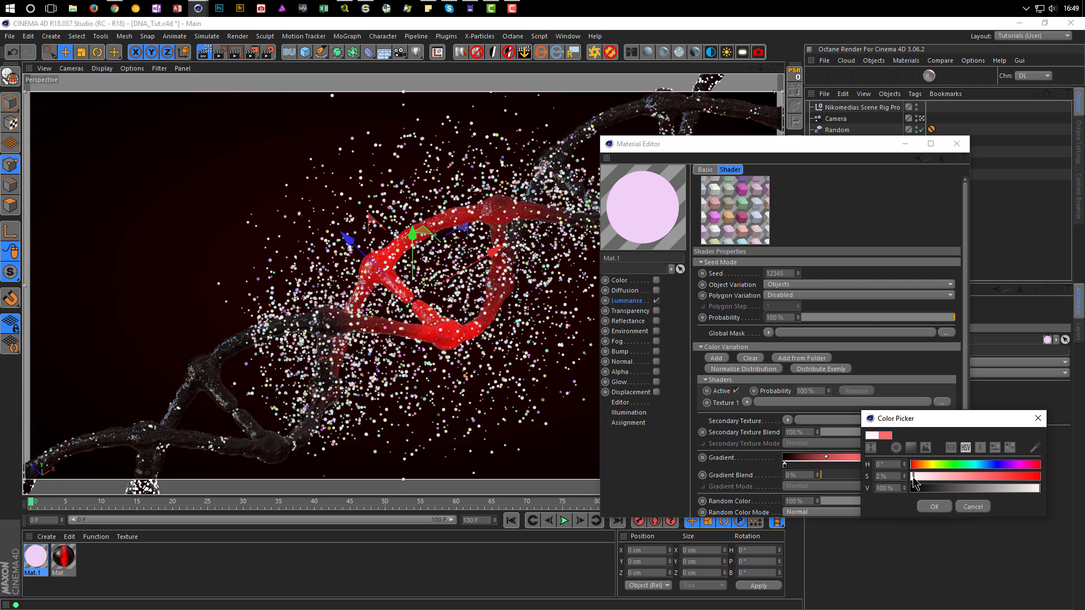
click(915, 477)
click(933, 506)
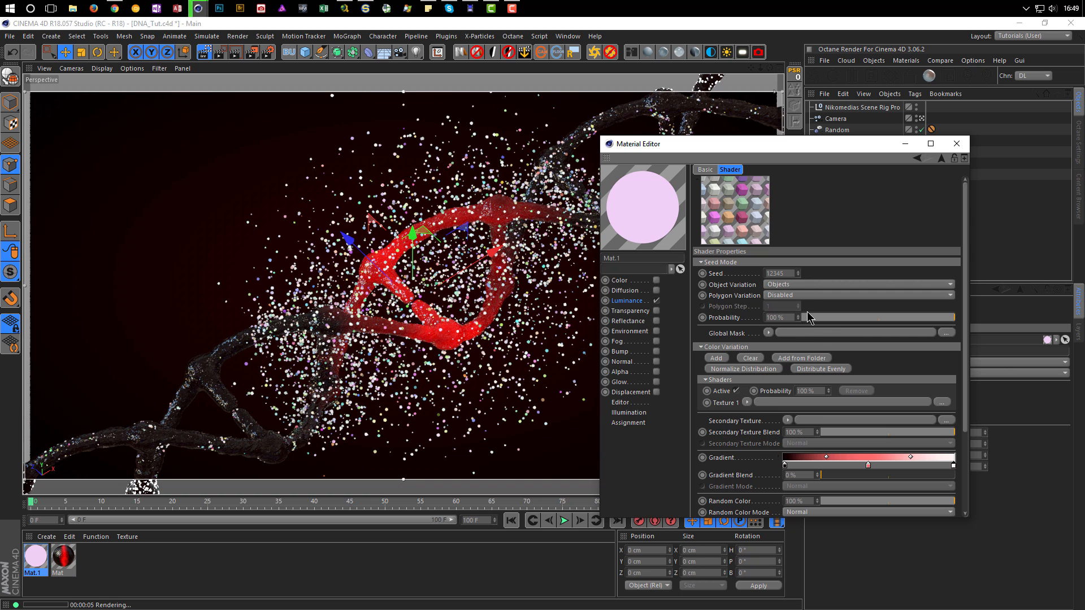
Set the Variation shader's Gradient Blend to 100 % in Replace mode and reduce Random Color to 0 %
drag(810, 136, 819, 56)
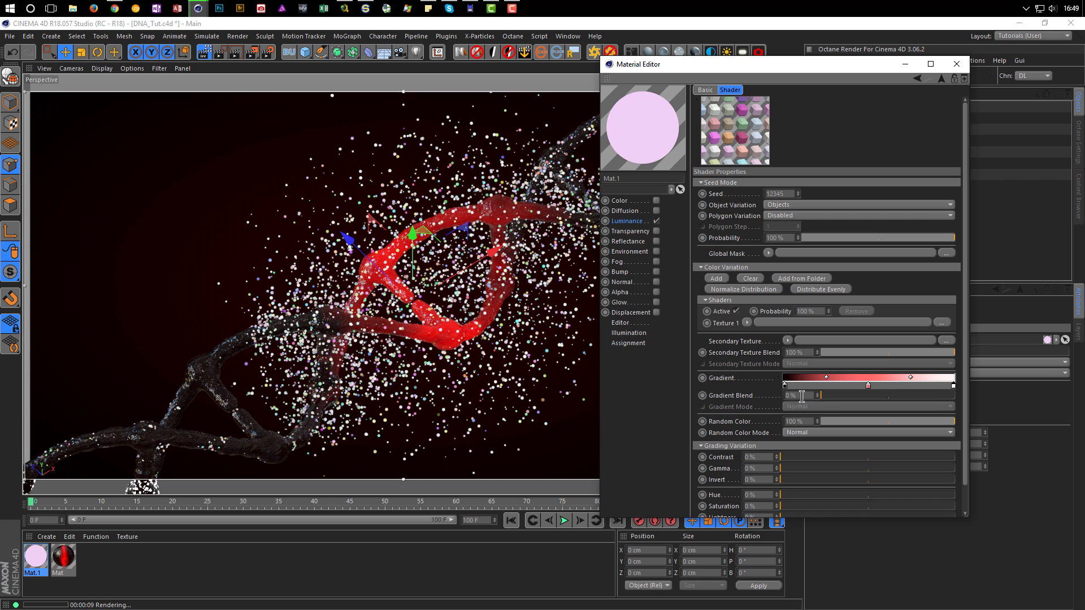
drag(828, 398, 989, 403)
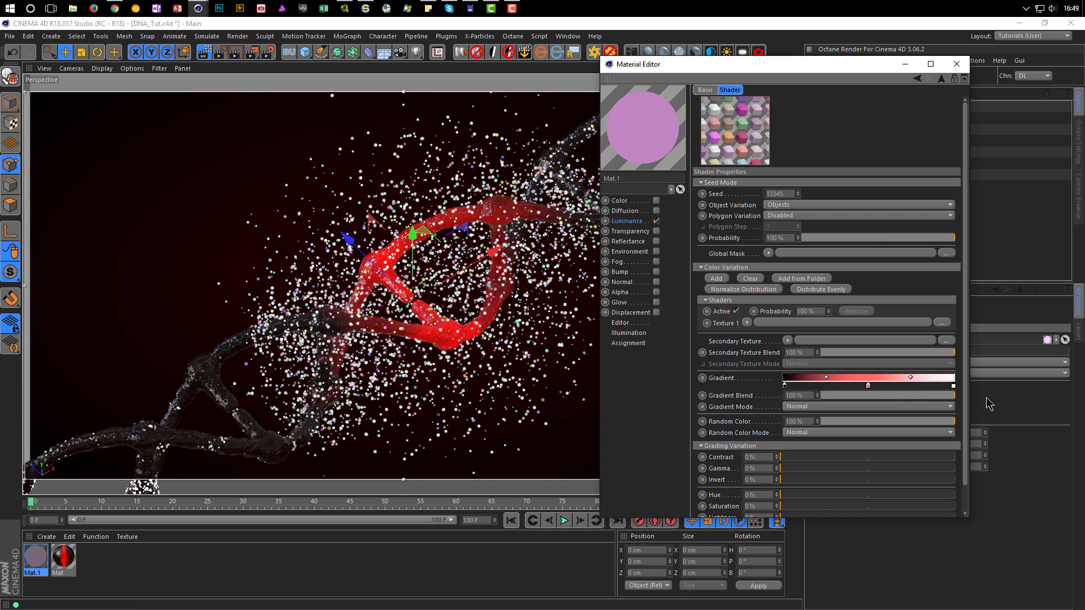
click(838, 408)
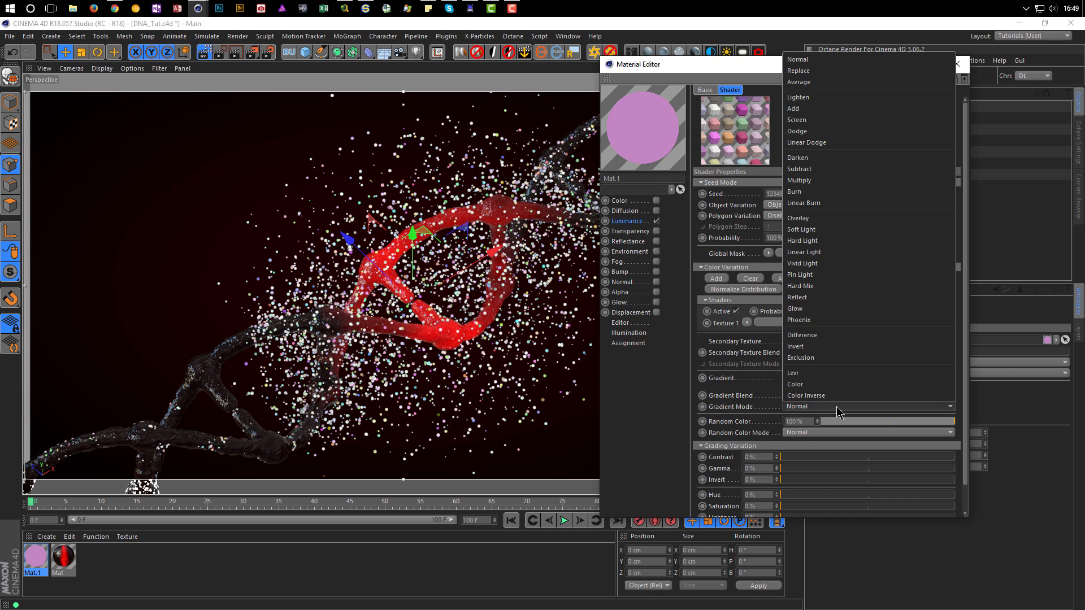
click(798, 72)
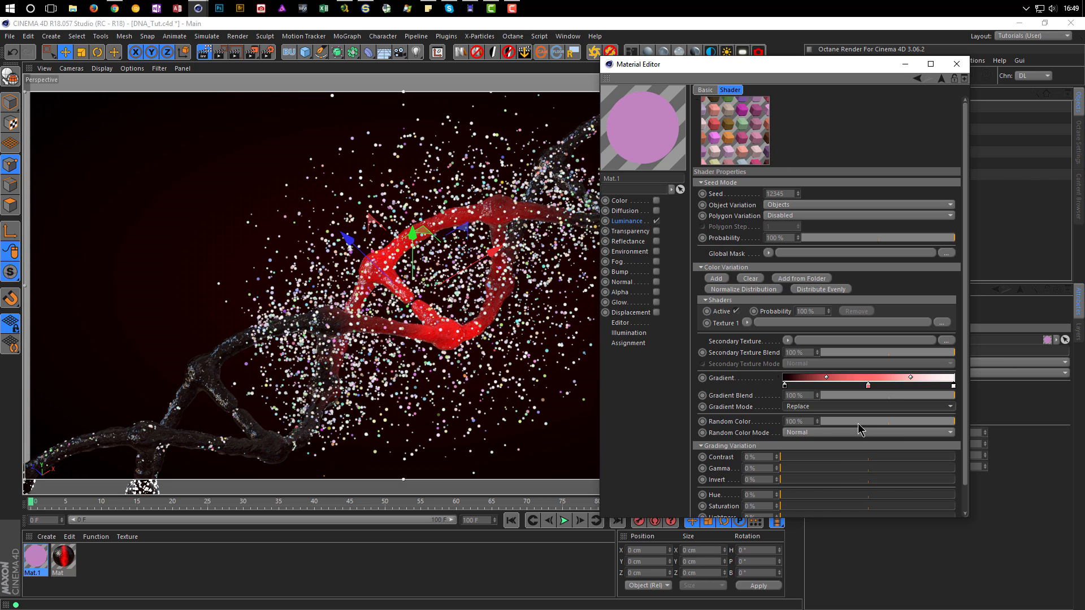
drag(836, 422, 777, 429)
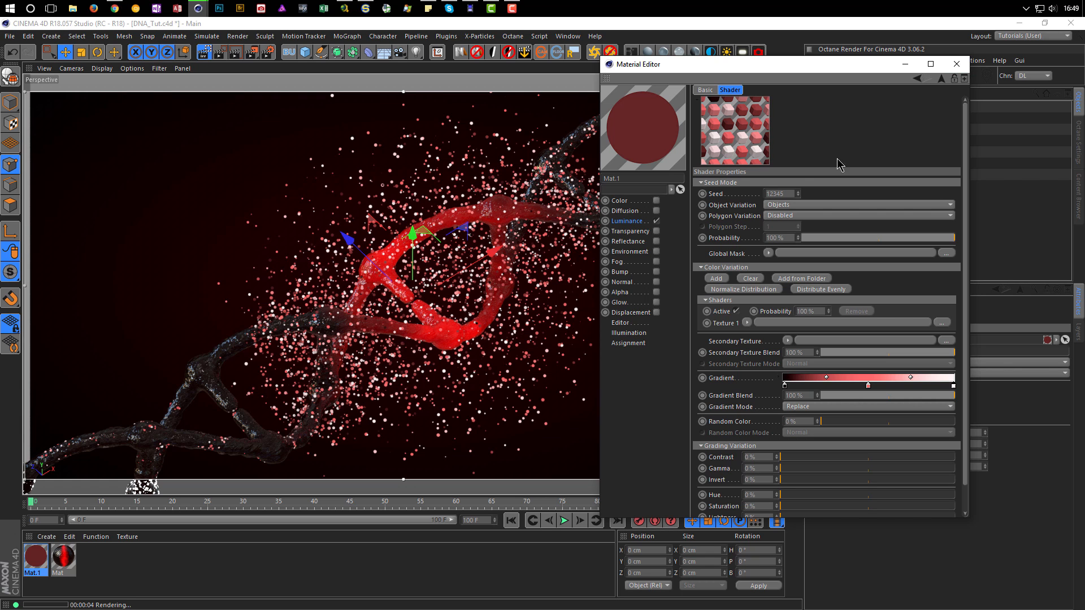
Enable Reflectance on Mat.1 with a Dielectric layer Fresnel using the Oil (Vegetable) preset, and close the material
click(656, 242)
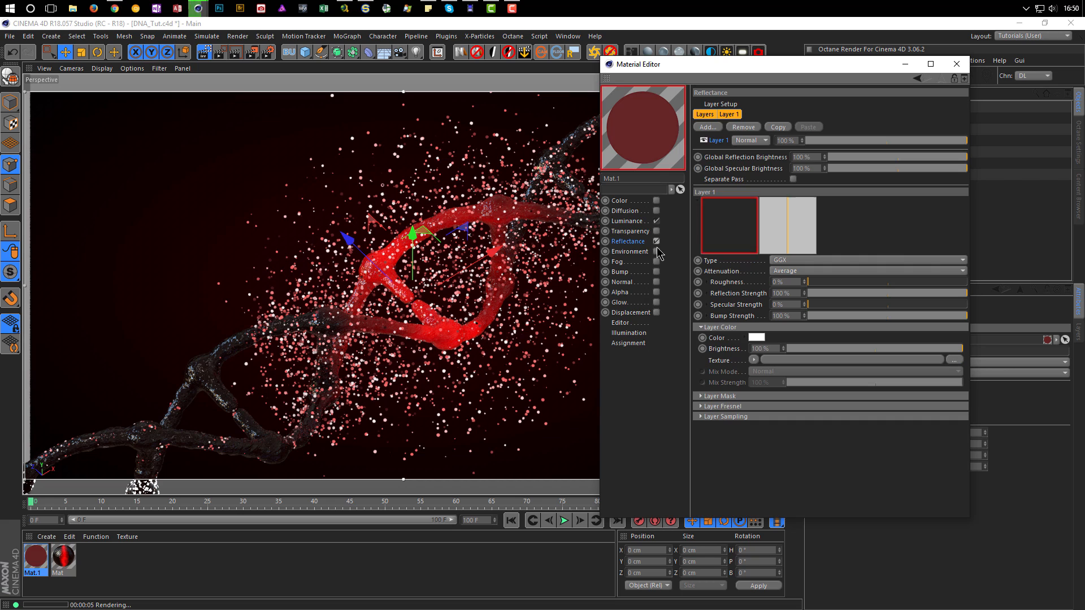
click(729, 407)
click(777, 417)
click(775, 444)
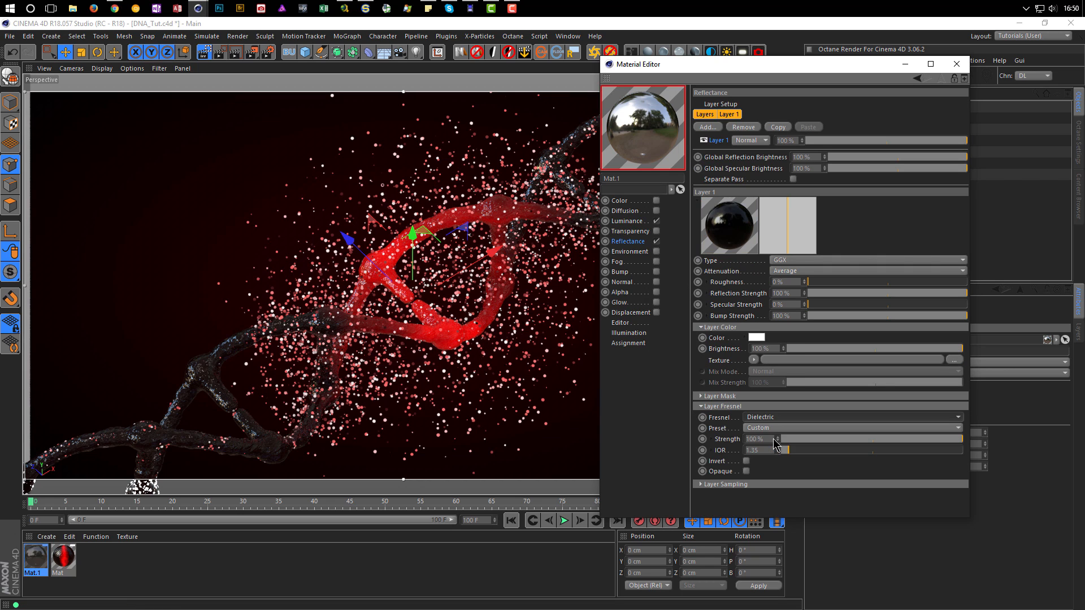
click(779, 428)
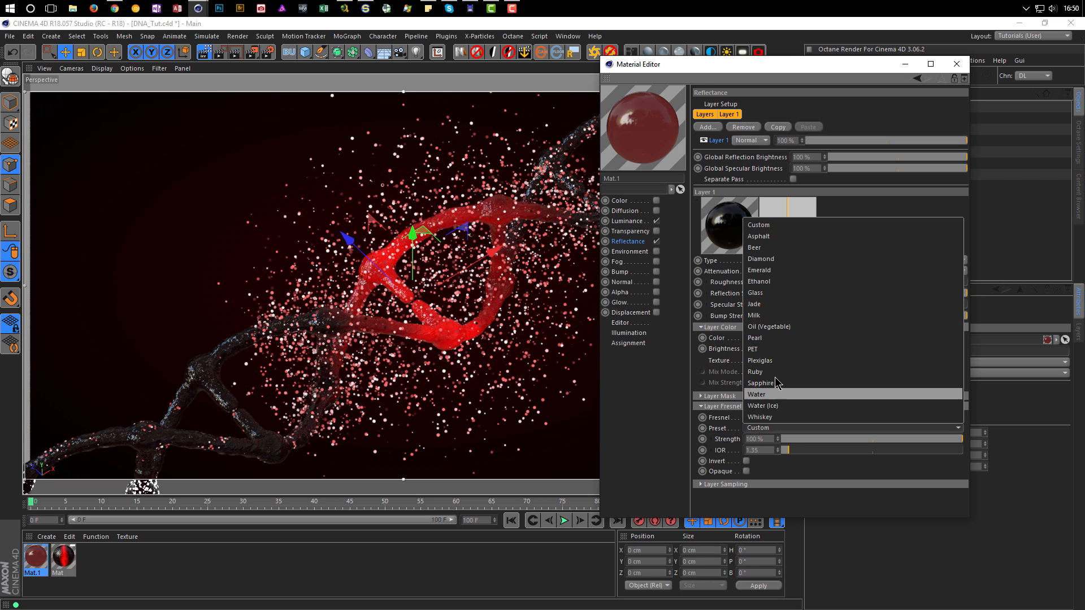
click(787, 331)
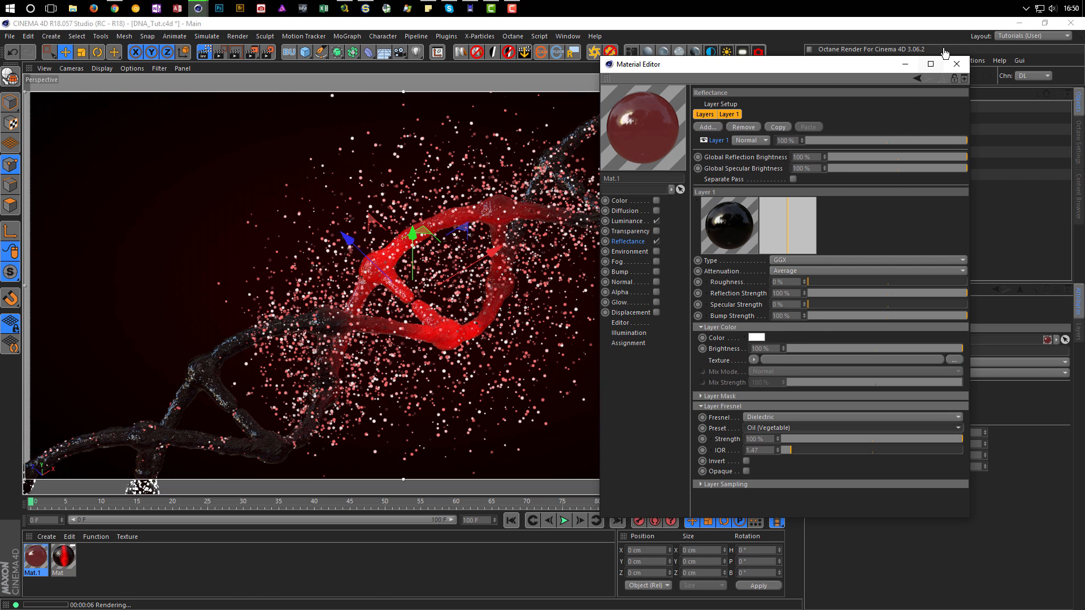
click(956, 65)
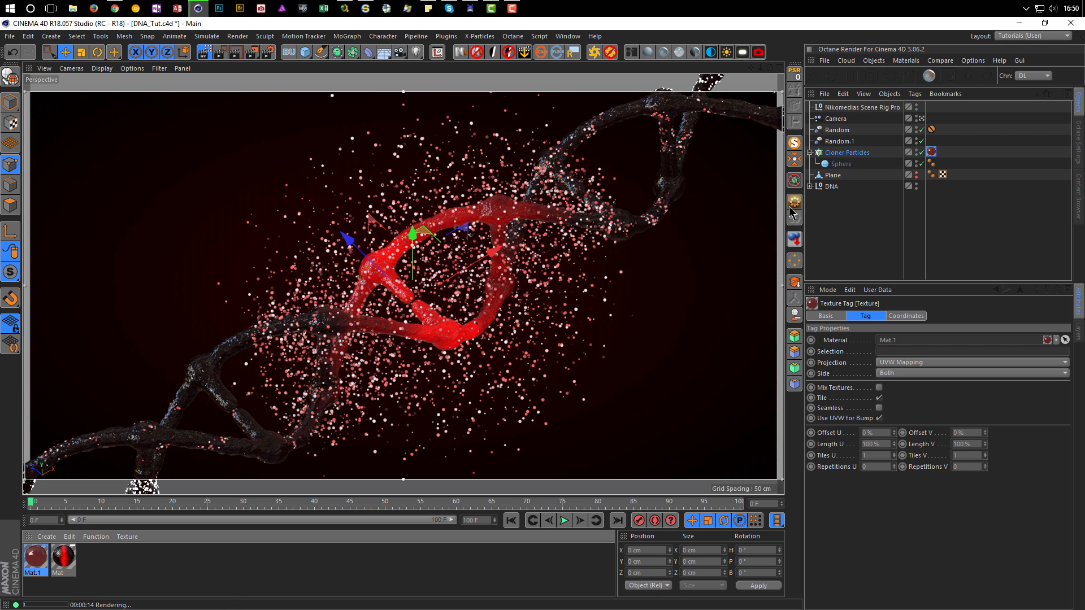
Compare the render with Cloner Particles disabled and enabled again, and render the viewport anew
click(922, 152)
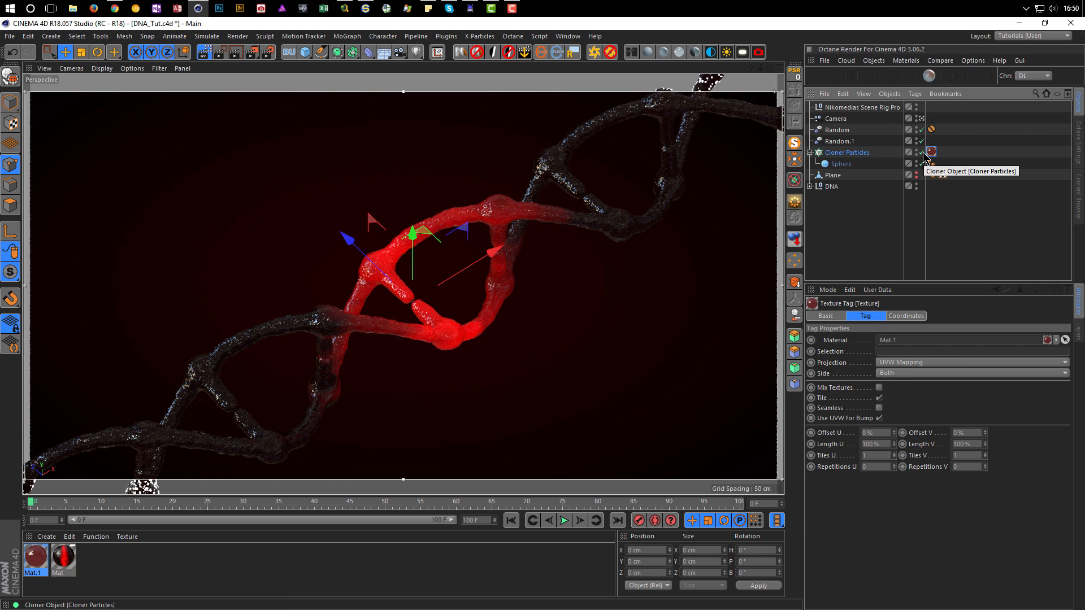
click(922, 153)
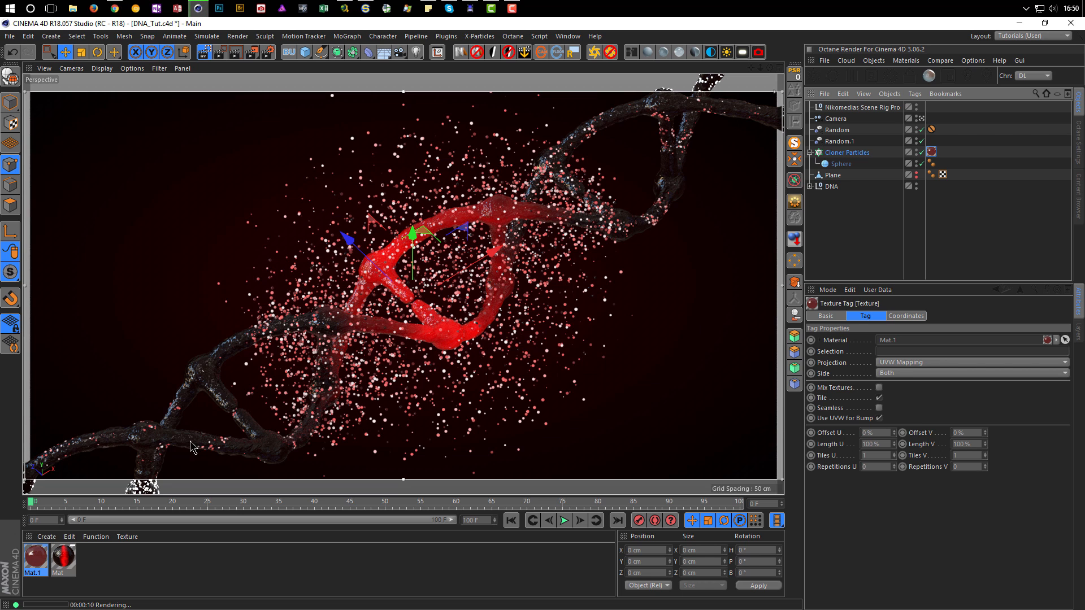
click(204, 55)
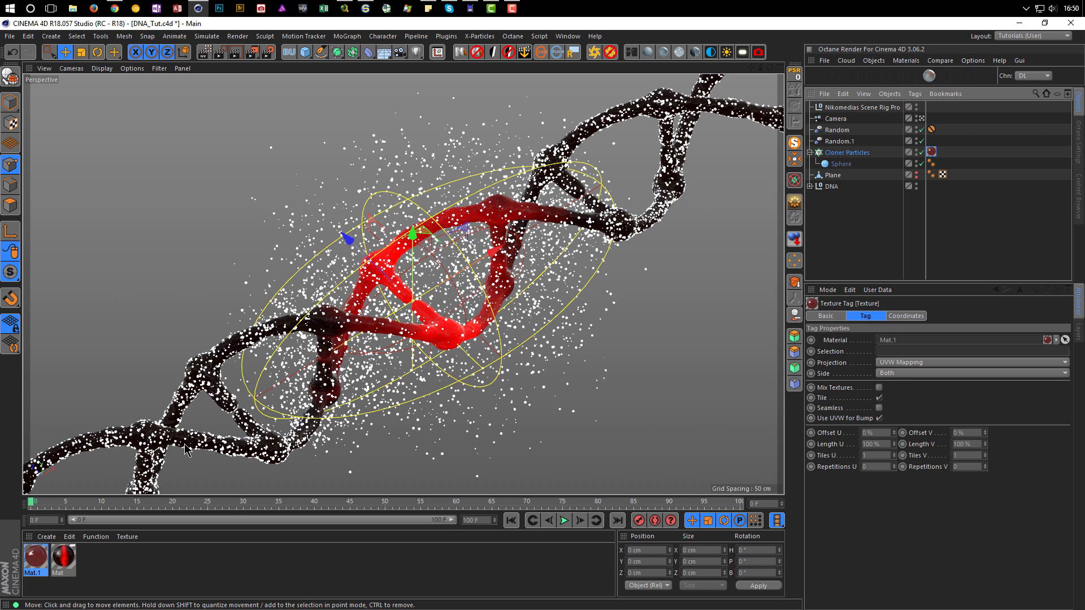
click(209, 53)
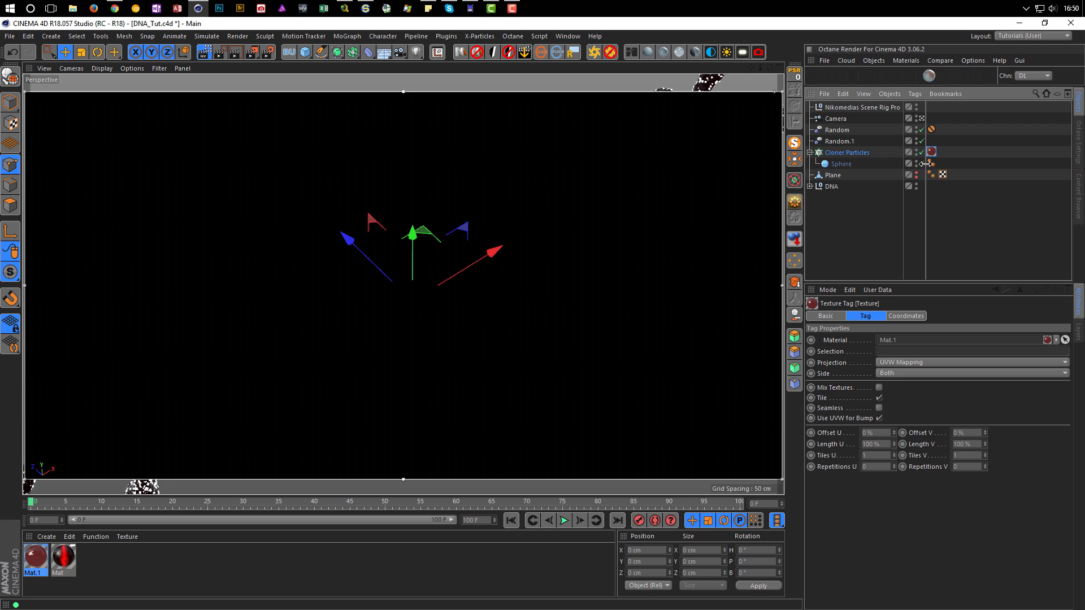
Set the radius of the Sphere under Cloner Particles to 1 cm
click(843, 165)
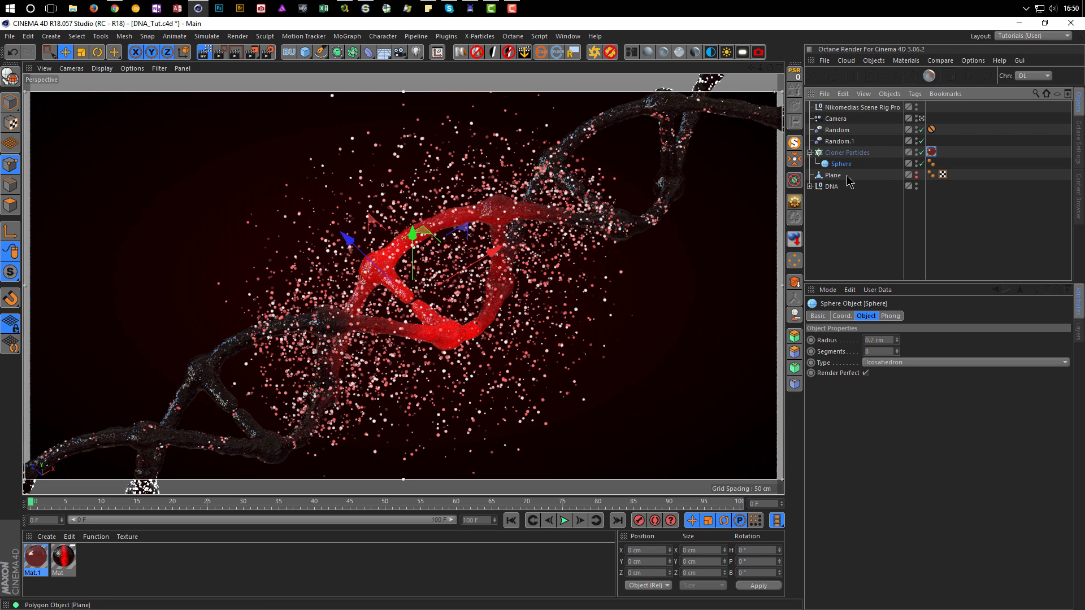
click(890, 340)
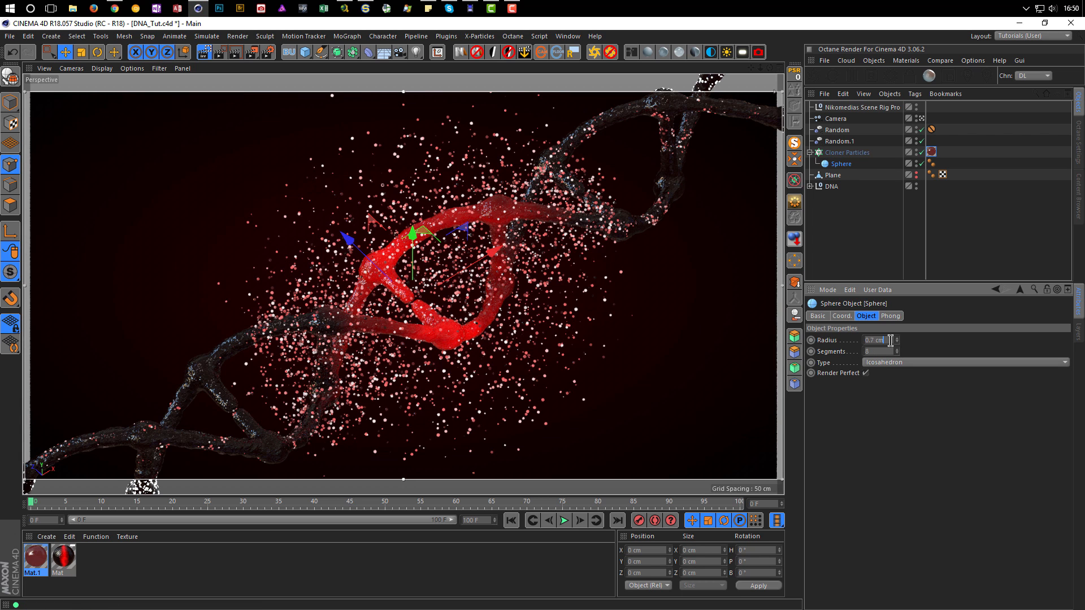
drag(890, 339, 837, 344)
text(1)
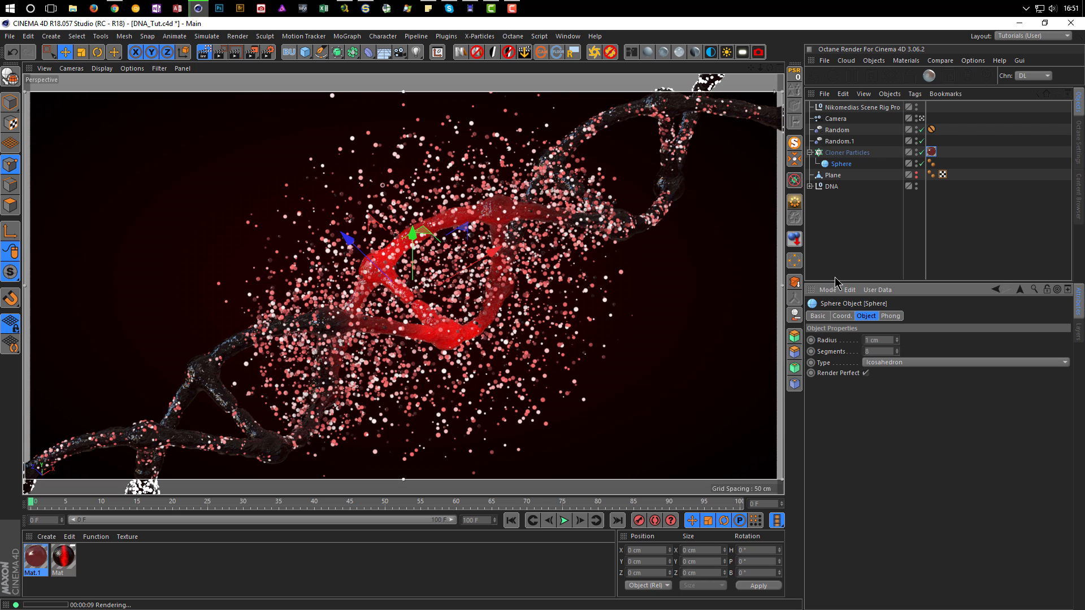
Try 150 cm for the first falloff size value of the Random.1 effector and reduce it to 120 cm
click(842, 141)
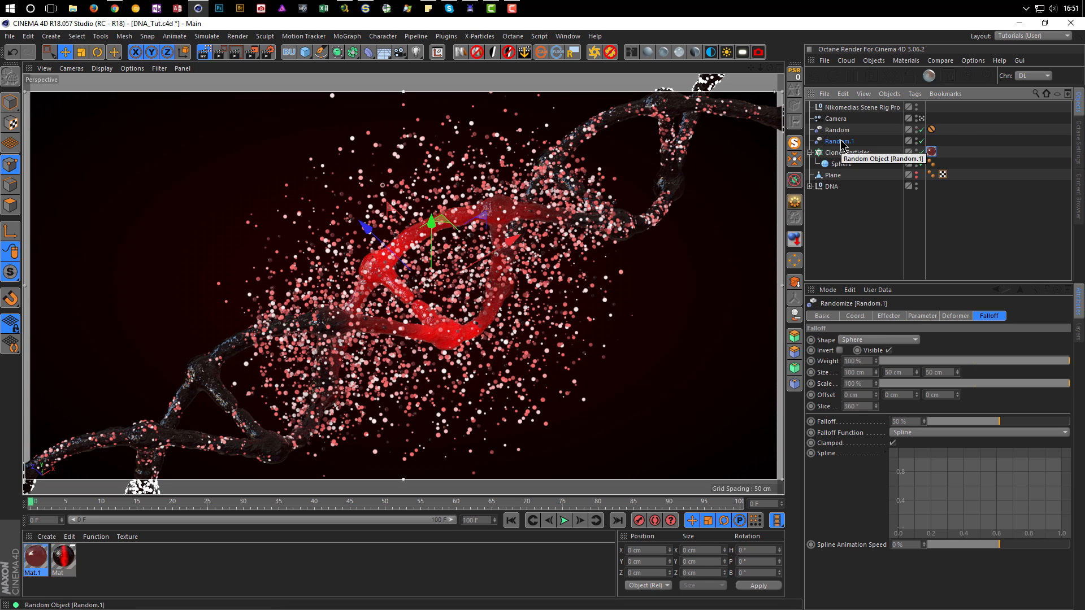
click(871, 374)
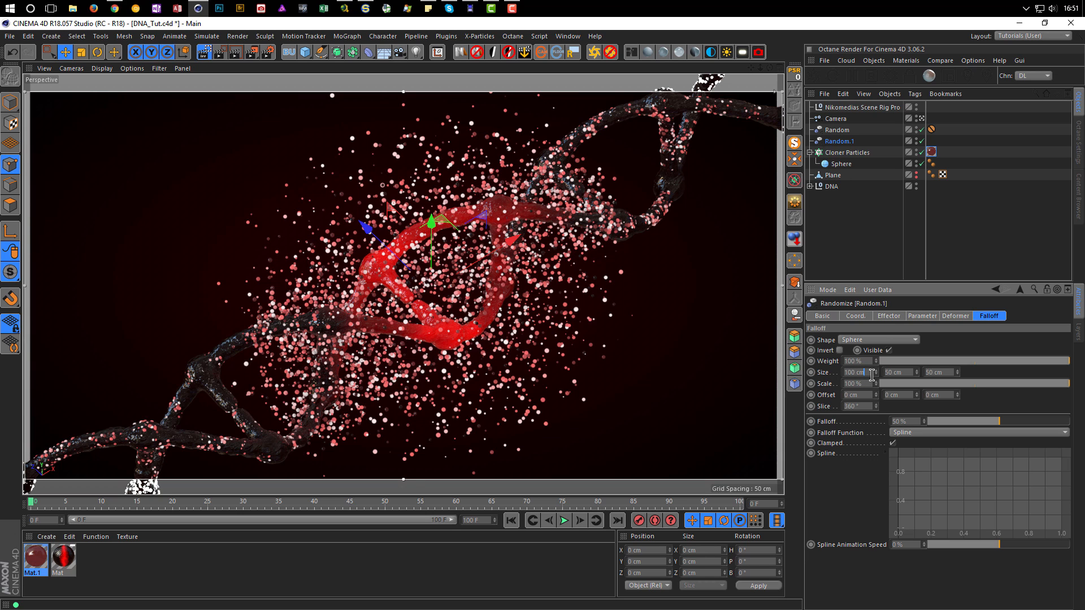
double_click(872, 374)
text(1)
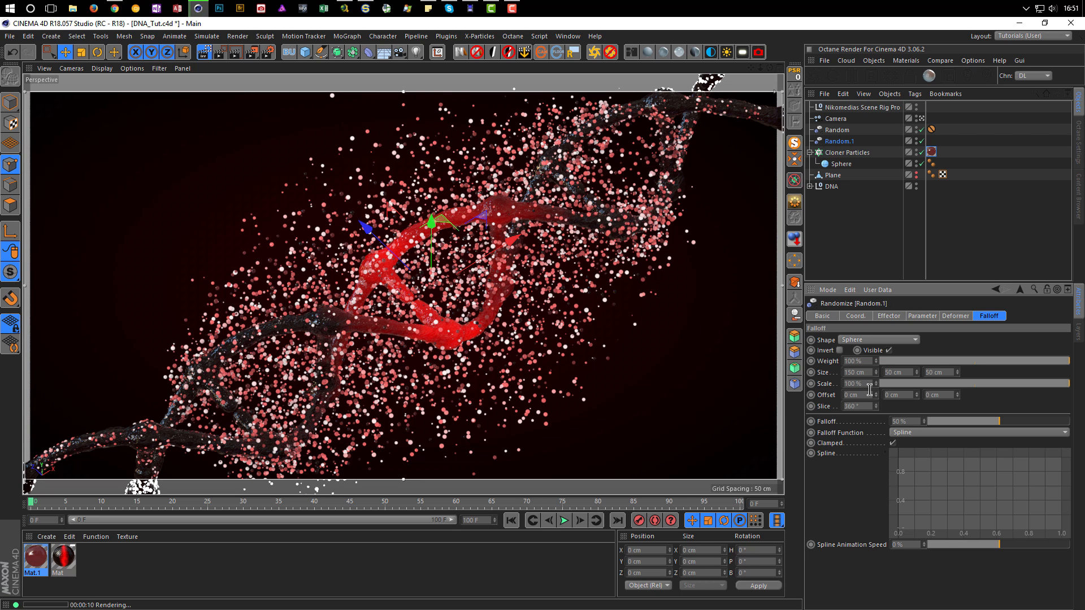
click(864, 373)
text(12)
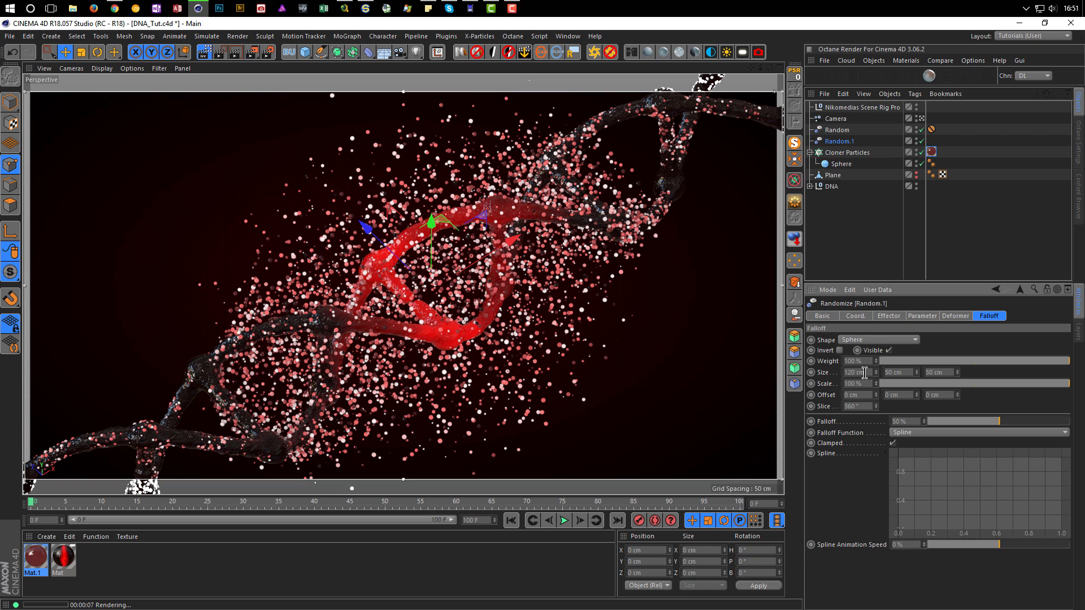
Raise Random.1's Falloff to 100 % and, after trying lower weights, set its Weight back to 100 %
click(906, 361)
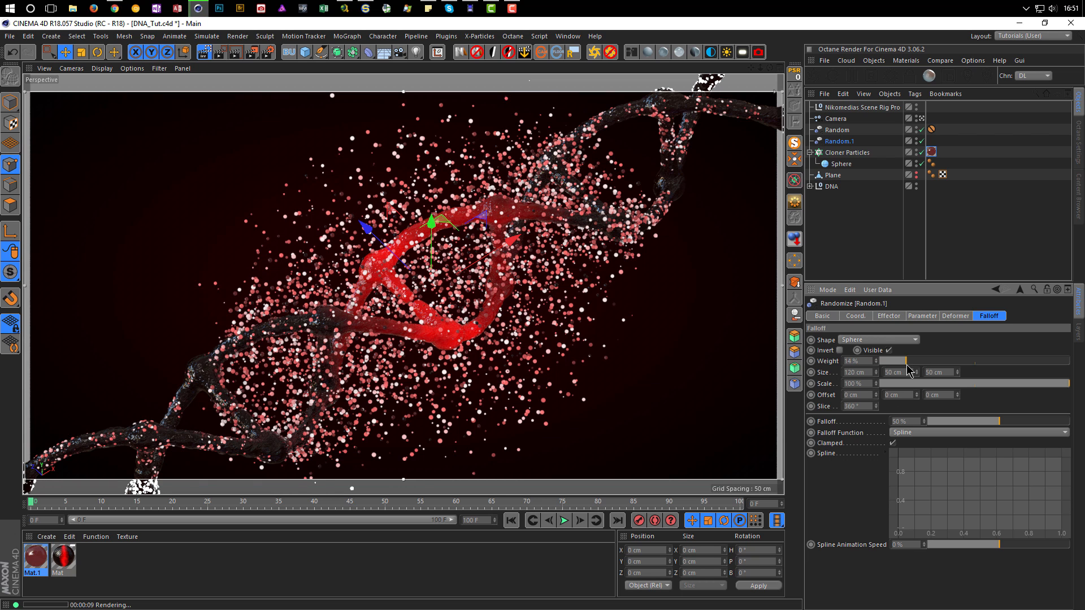
drag(970, 362, 1060, 390)
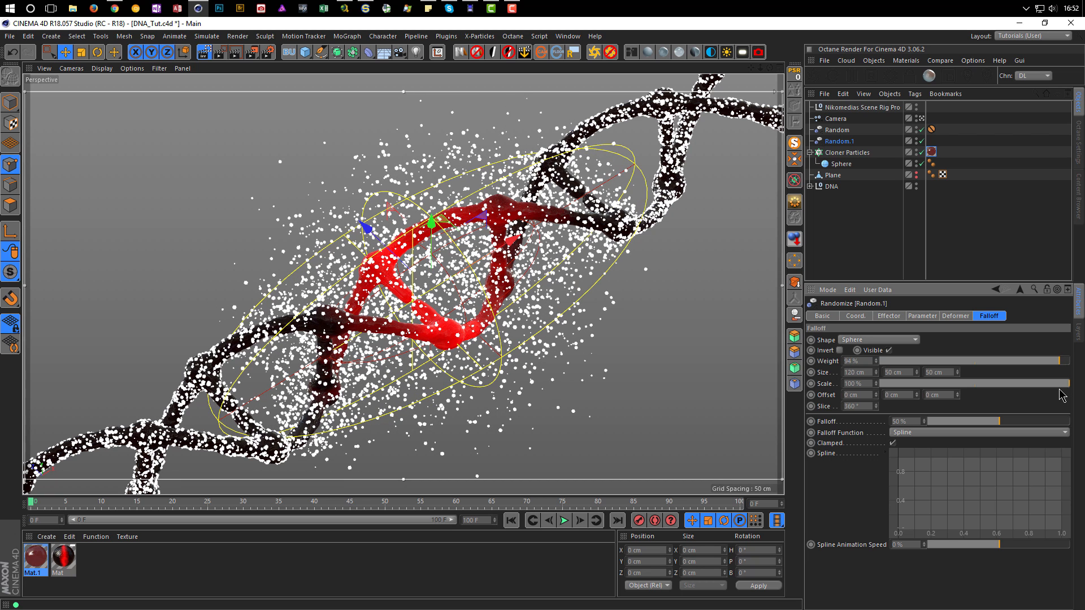
drag(1060, 389, 1058, 389)
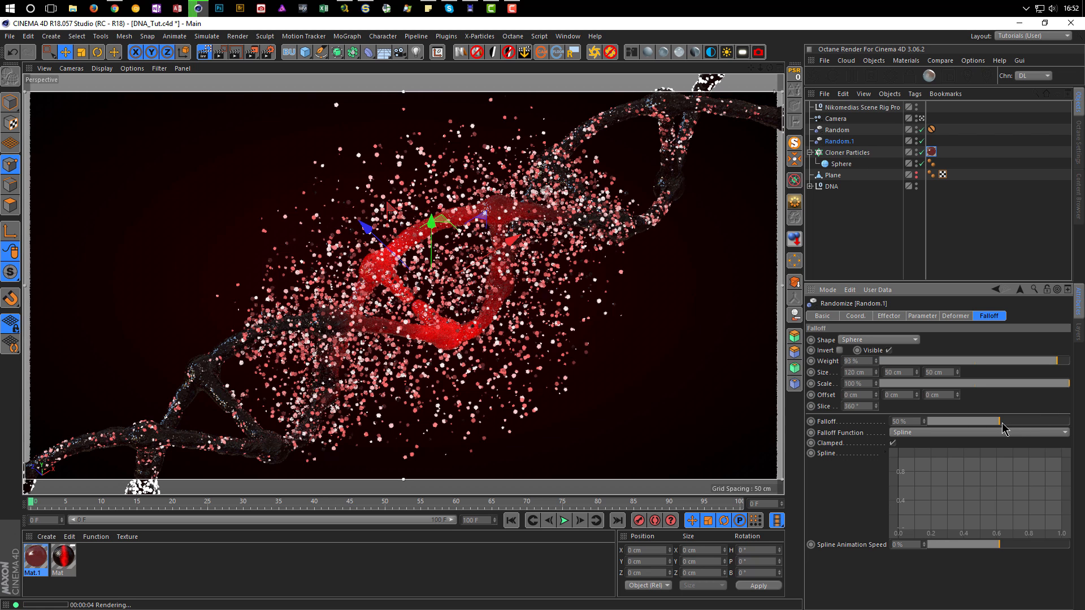
drag(999, 421, 1067, 421)
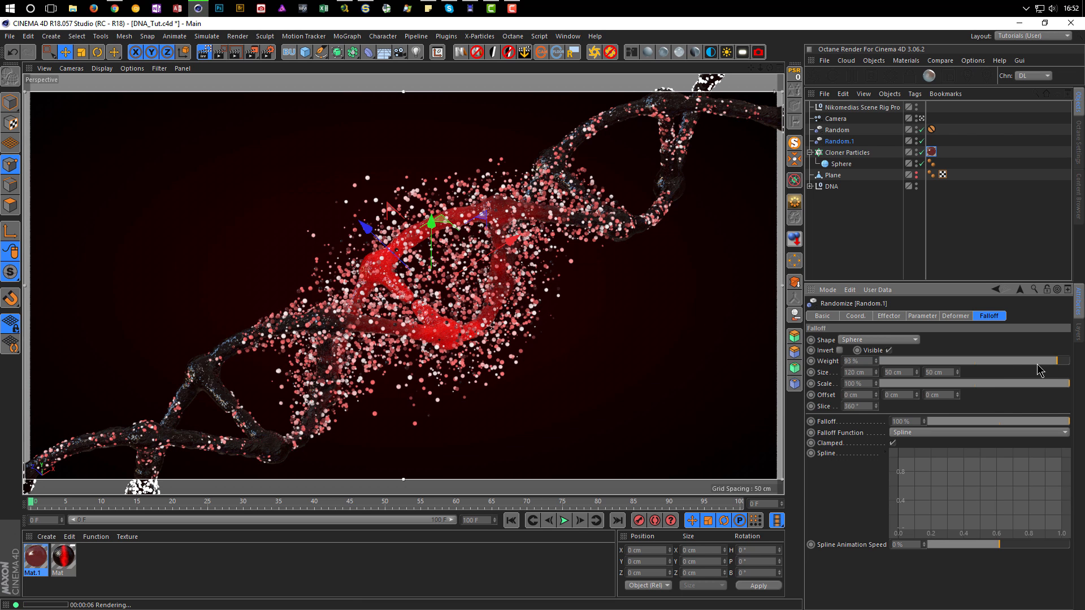
drag(1056, 361, 1067, 361)
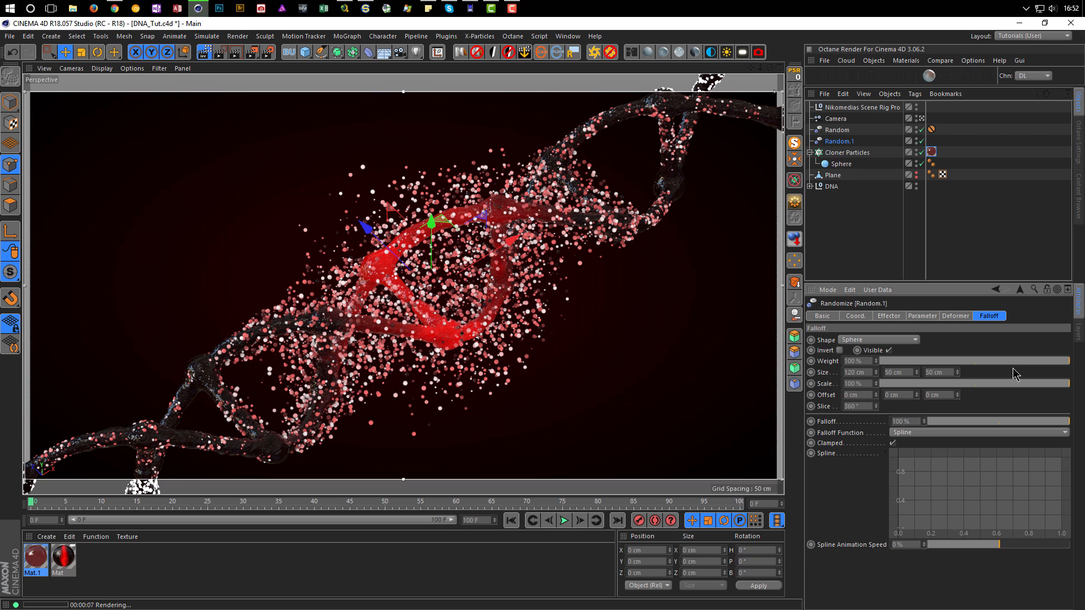
Set the second and third falloff size values of the Random.1 effector to 70 cm
click(912, 374)
click(909, 375)
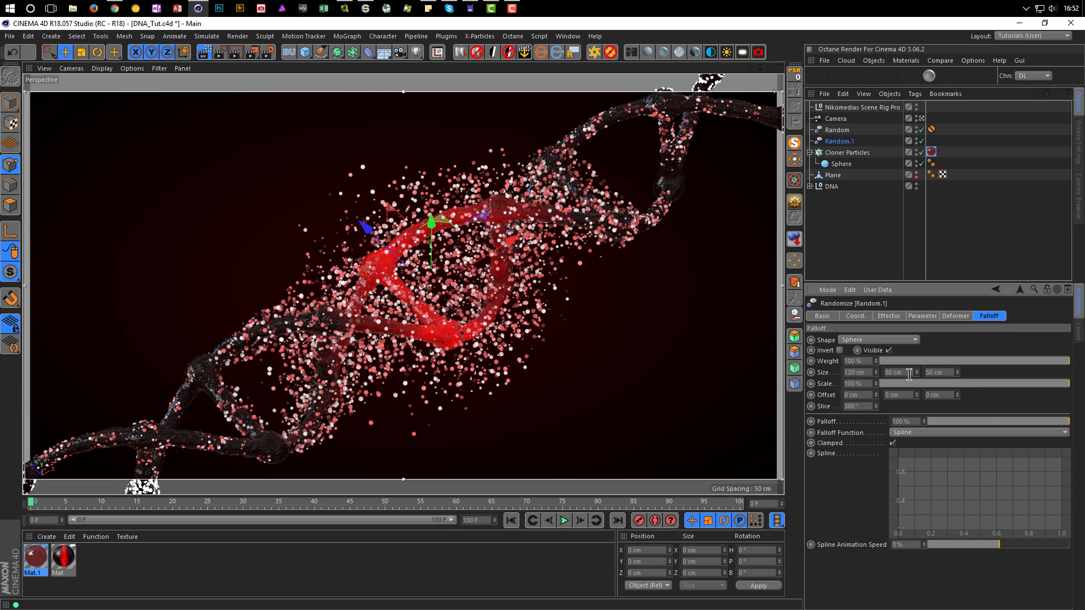
click(909, 374)
text(7)
text(70)
key(Return)
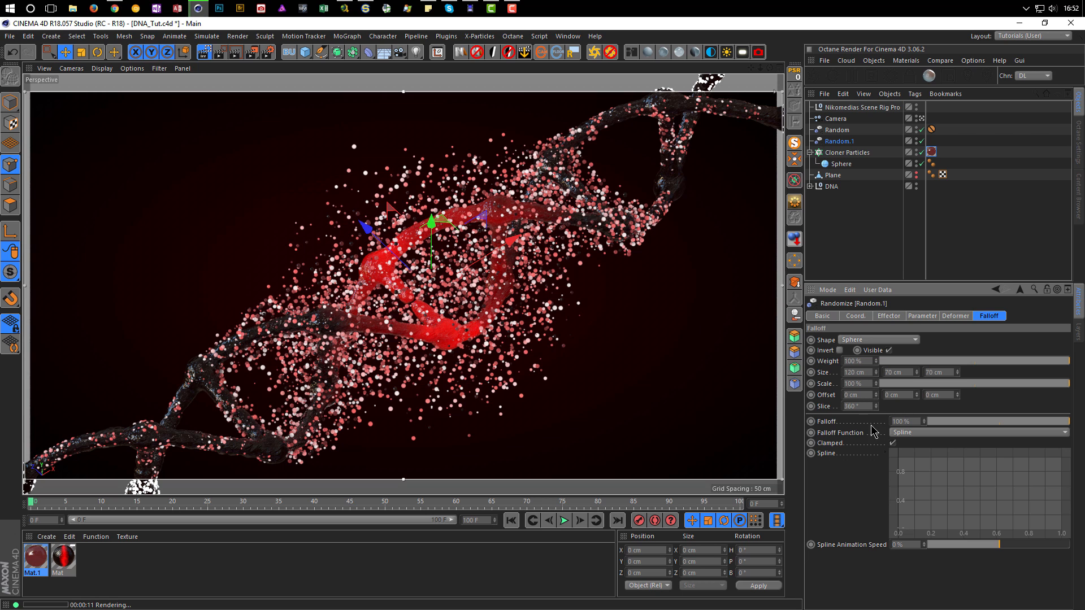
Set the Sphere's radius to 0.7 cm and the clone Count of Cloner Particles to 15000
click(847, 164)
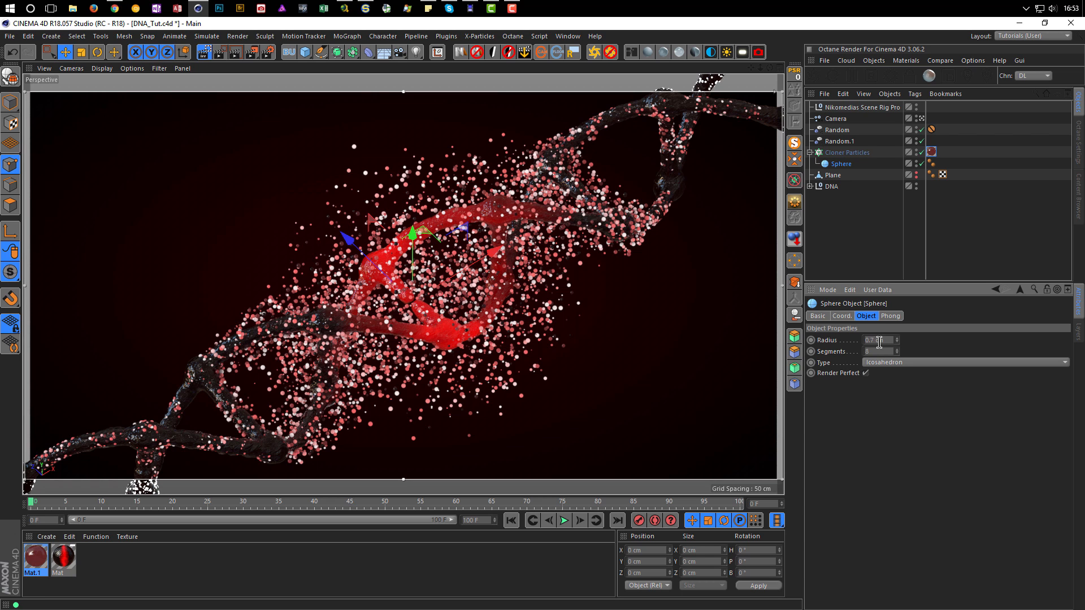
key(ctrl+r)
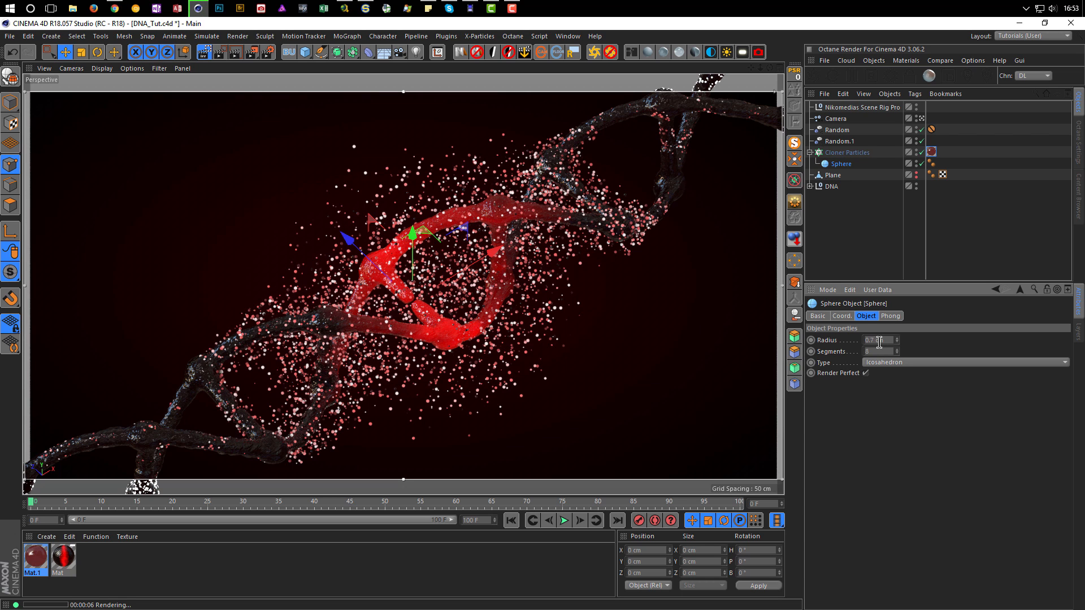
click(847, 153)
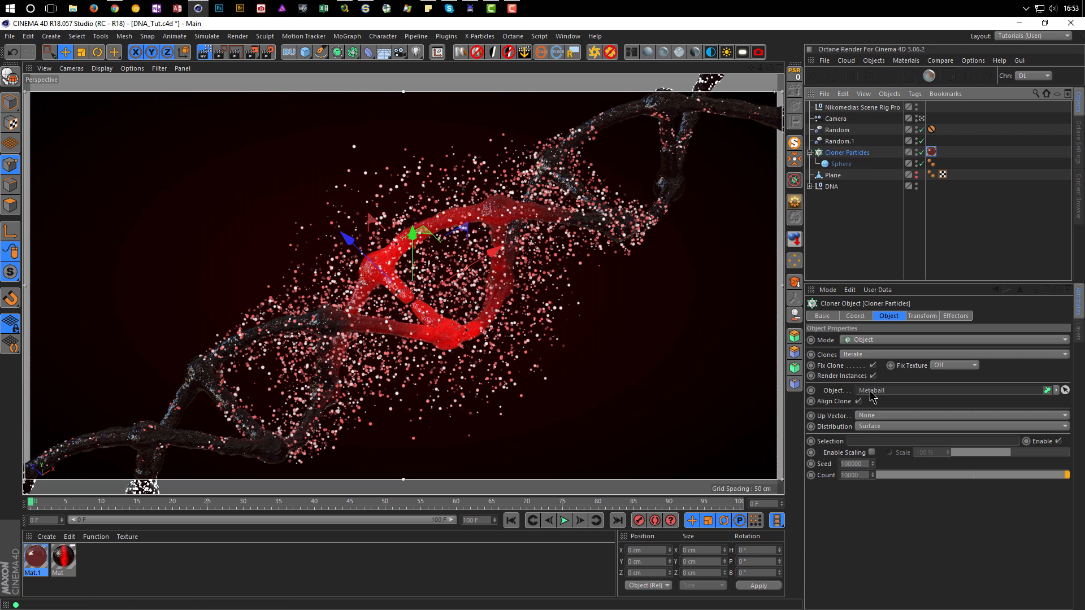
click(858, 463)
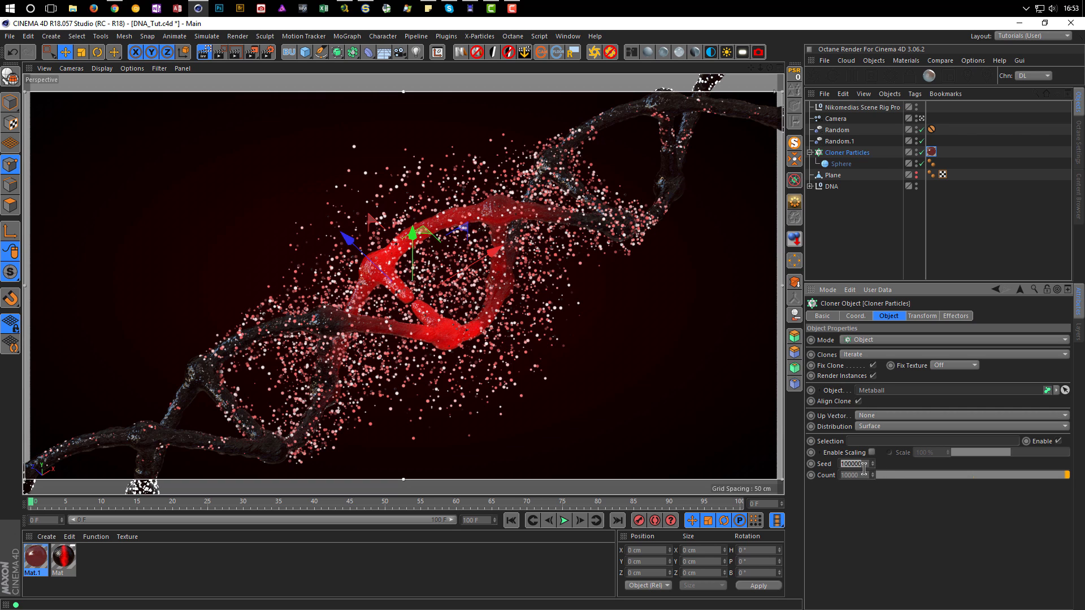
text(15)
key(Return)
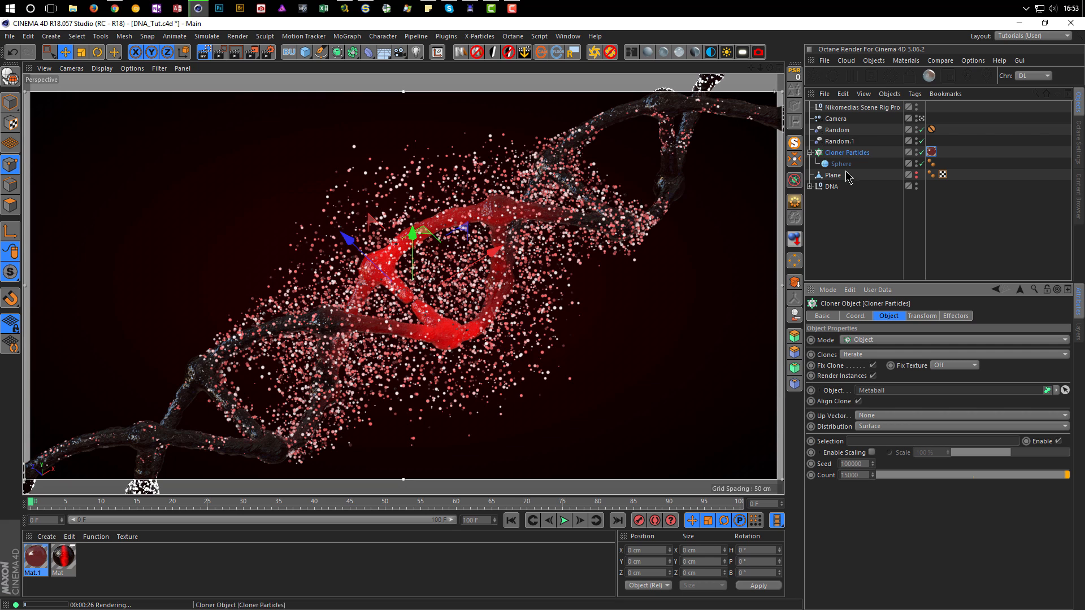
Disable Displacer.1 in the DNA group and set the clone Count of Cloner Particles to 10000
click(811, 186)
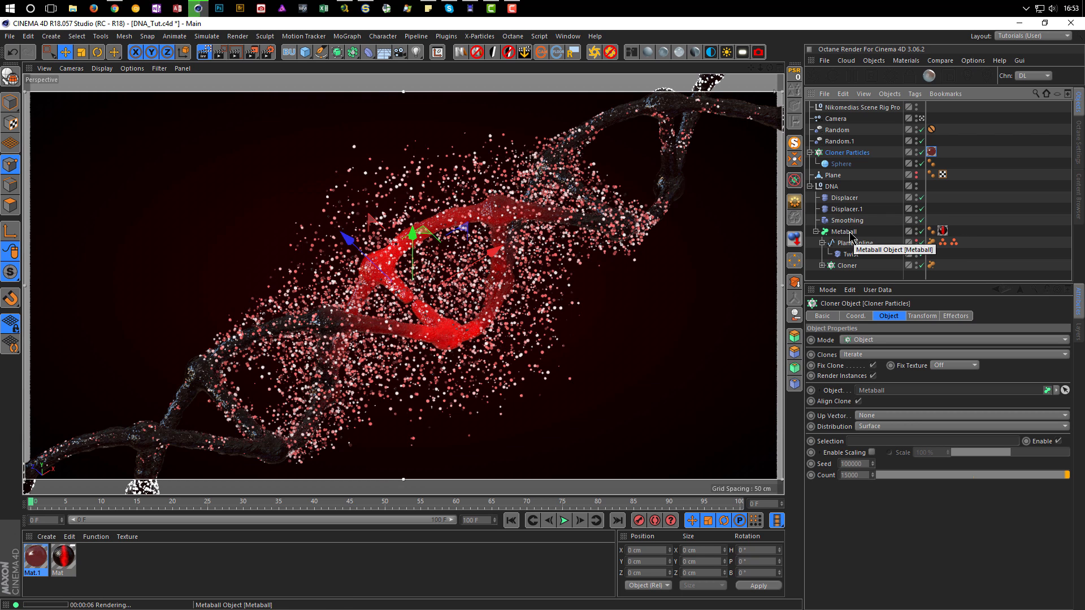
click(922, 209)
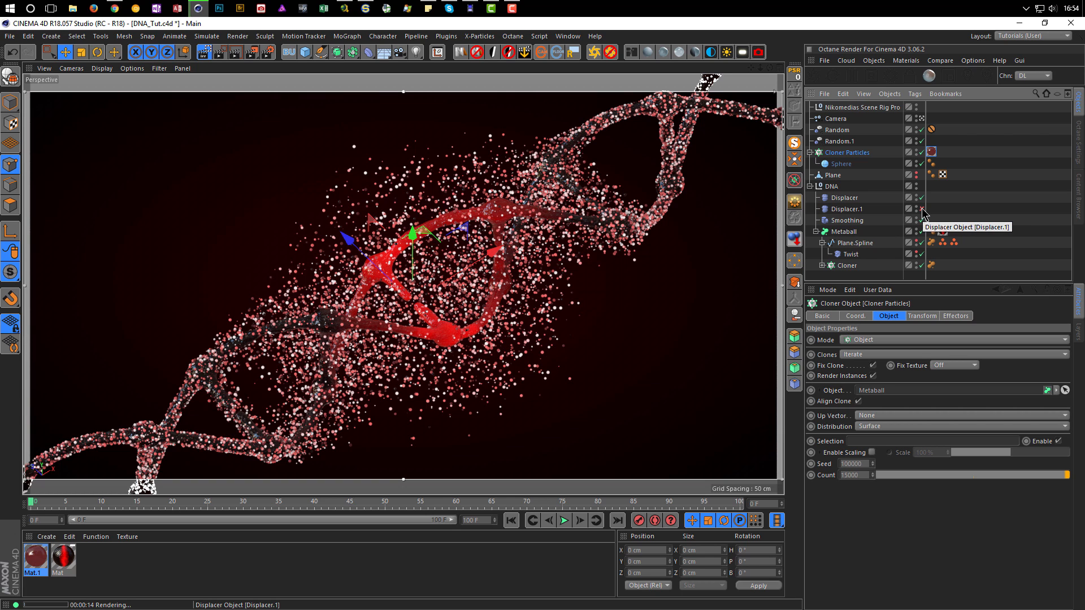
click(921, 209)
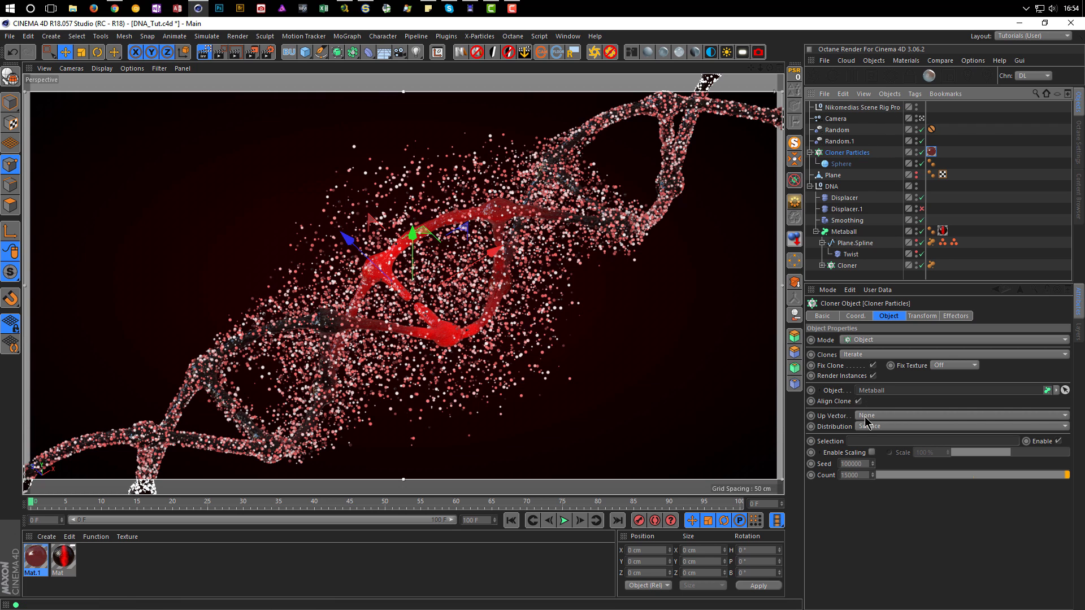
click(857, 475)
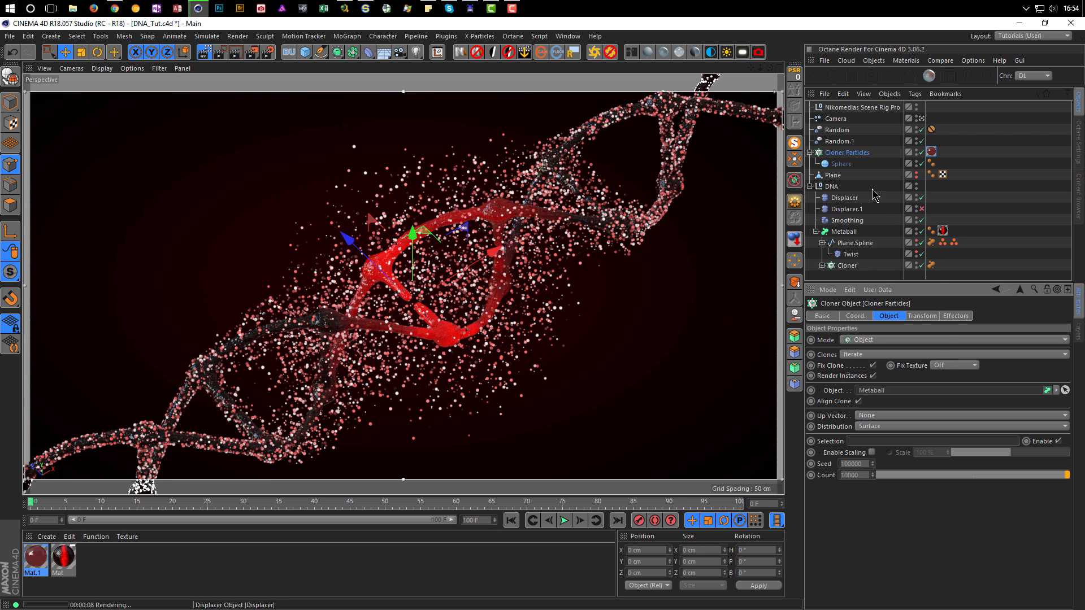
Set the Height of Displacer.1 to 1 cm and enable the deformer again
click(847, 209)
click(885, 316)
click(870, 365)
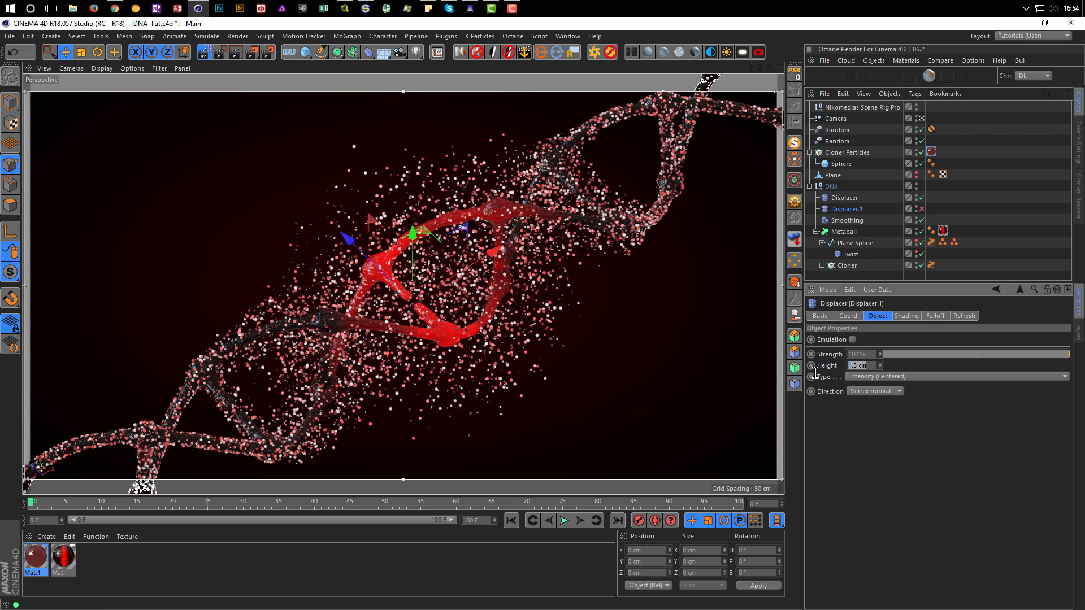
text(1)
key(Return)
click(922, 208)
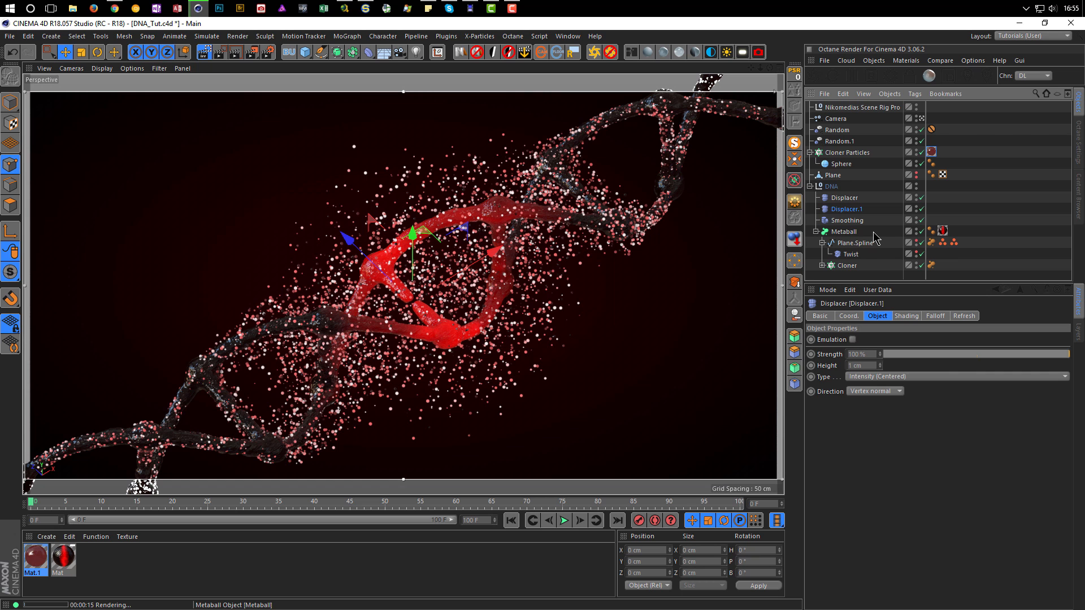
Render the viewport and save the project
click(205, 50)
key(ctrl+s)
Switch to Chrome and examine the "dna cgi" image results, previewing the blue Shutterstock, green Wallup.net and CGI Wallpaper DNA pictures
click(114, 8)
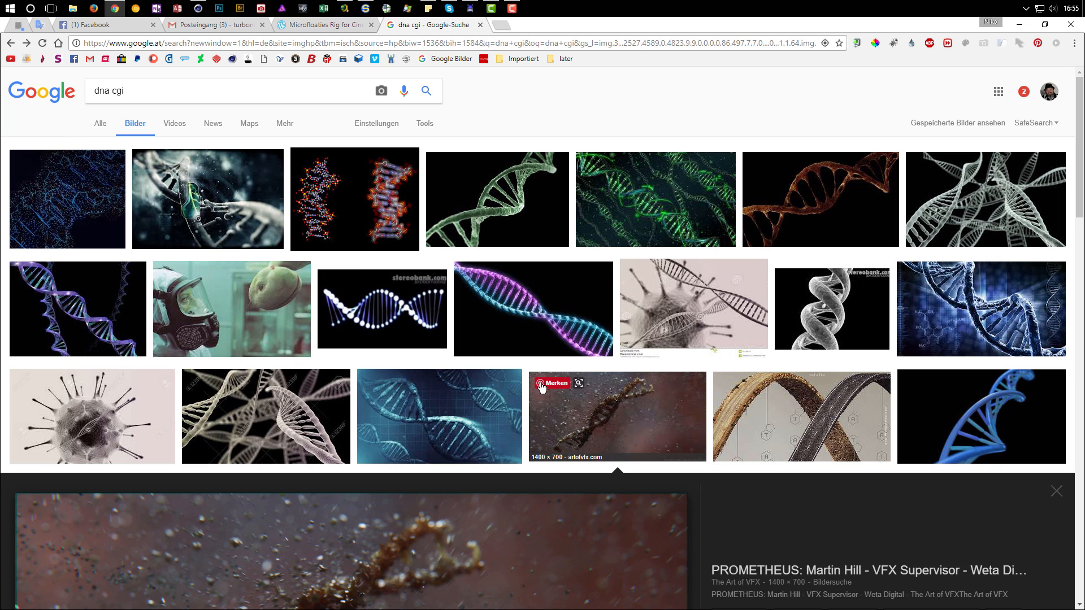
scroll(526, 352, down, 7)
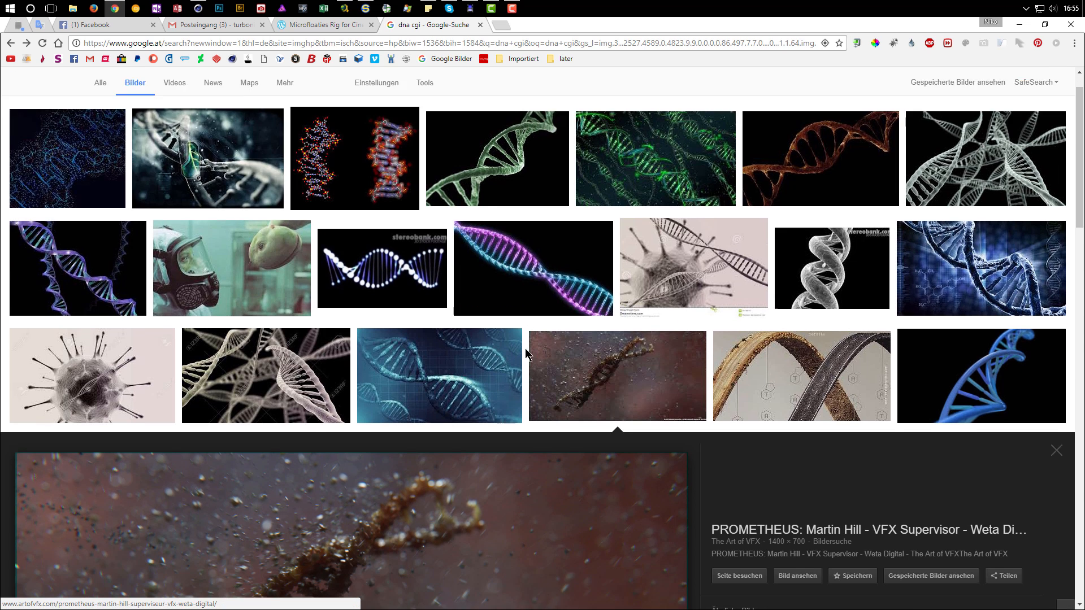
scroll(525, 352, down, 1)
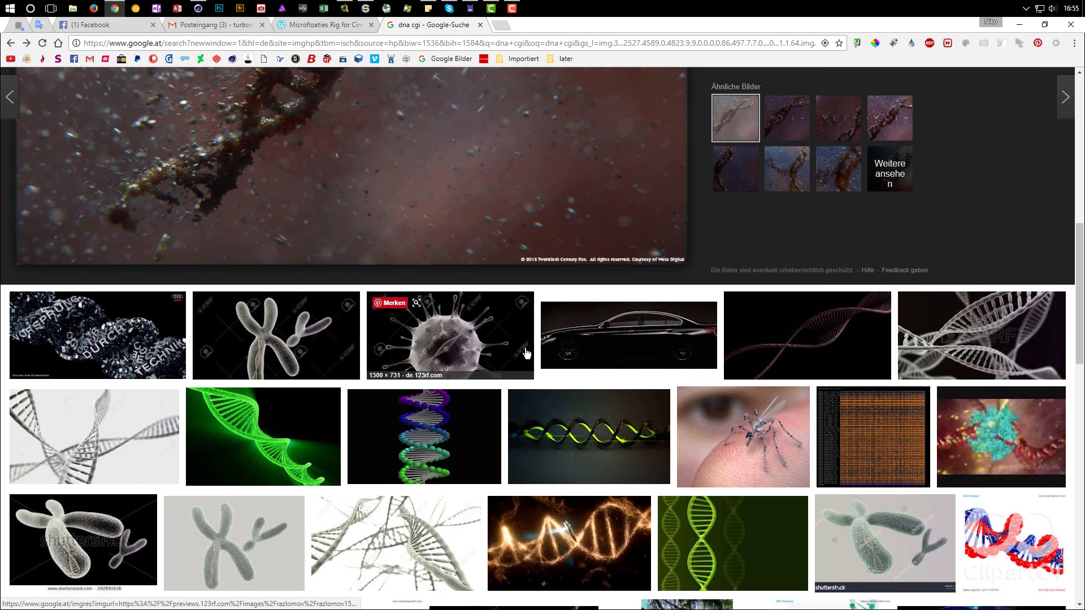
scroll(525, 351, up, 2)
scroll(526, 353, up, 8)
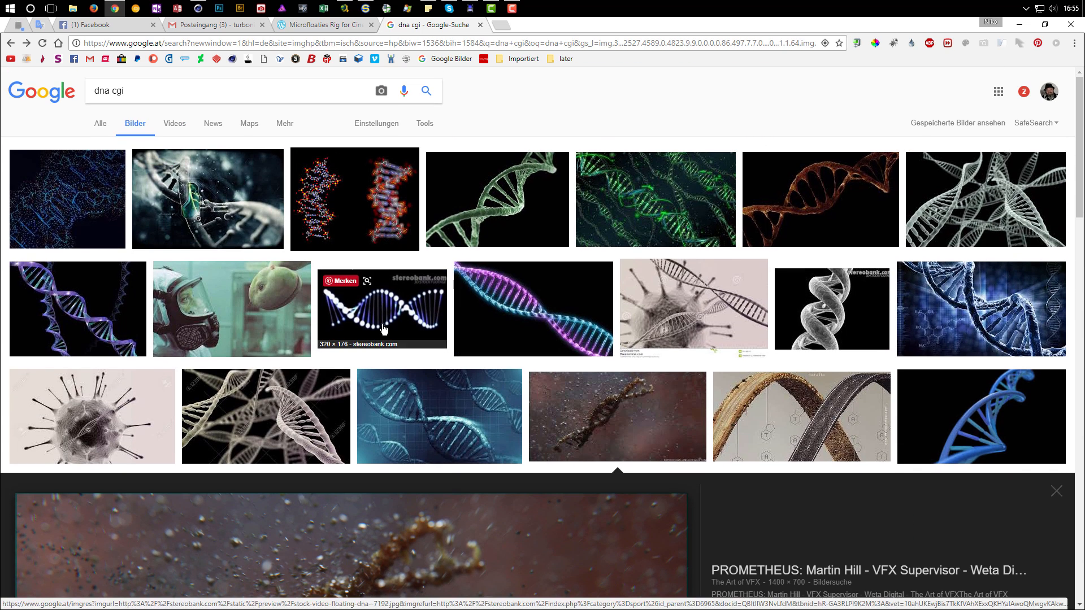
click(438, 405)
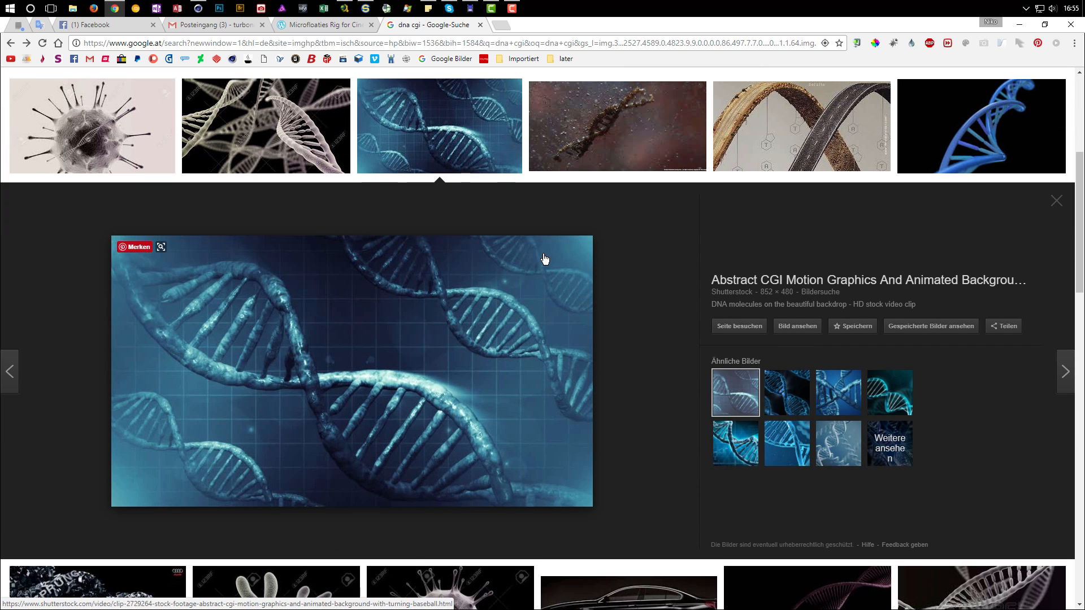
scroll(521, 260, up, 2)
scroll(522, 260, up, 3)
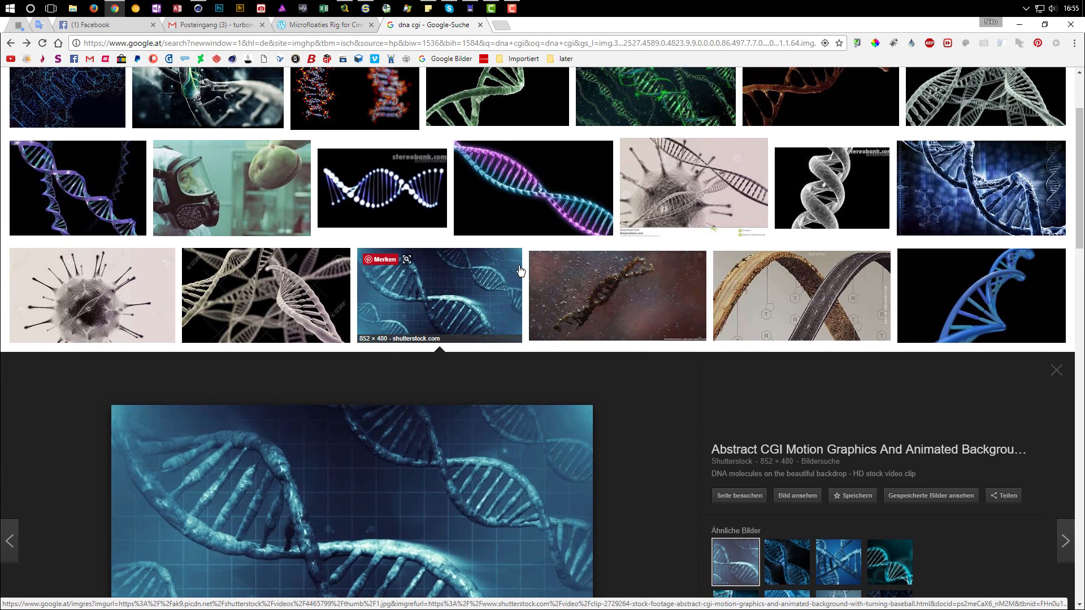
scroll(491, 287, up, 1)
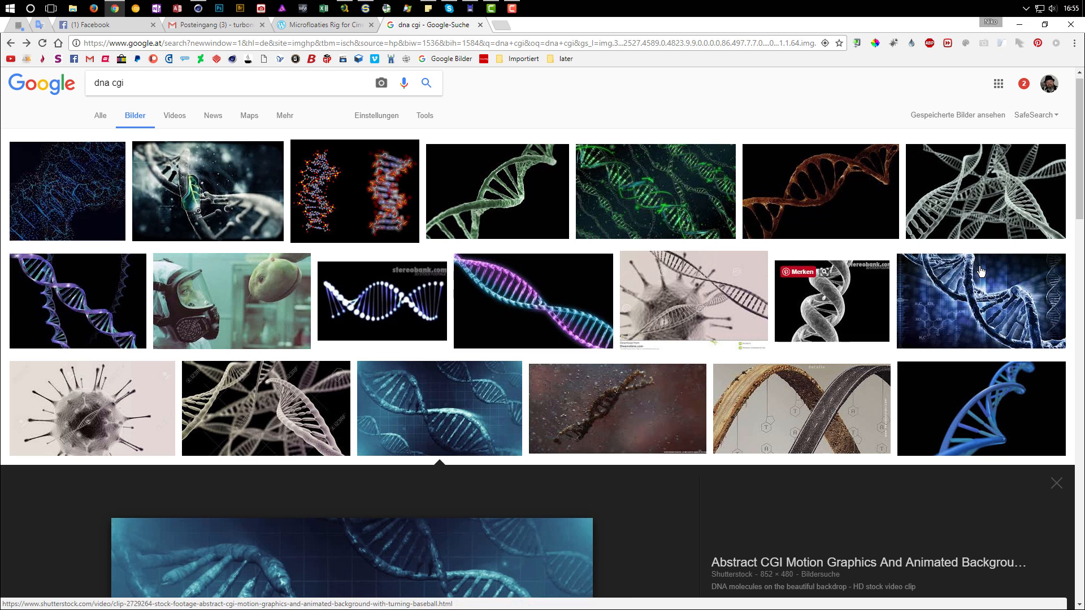
click(665, 213)
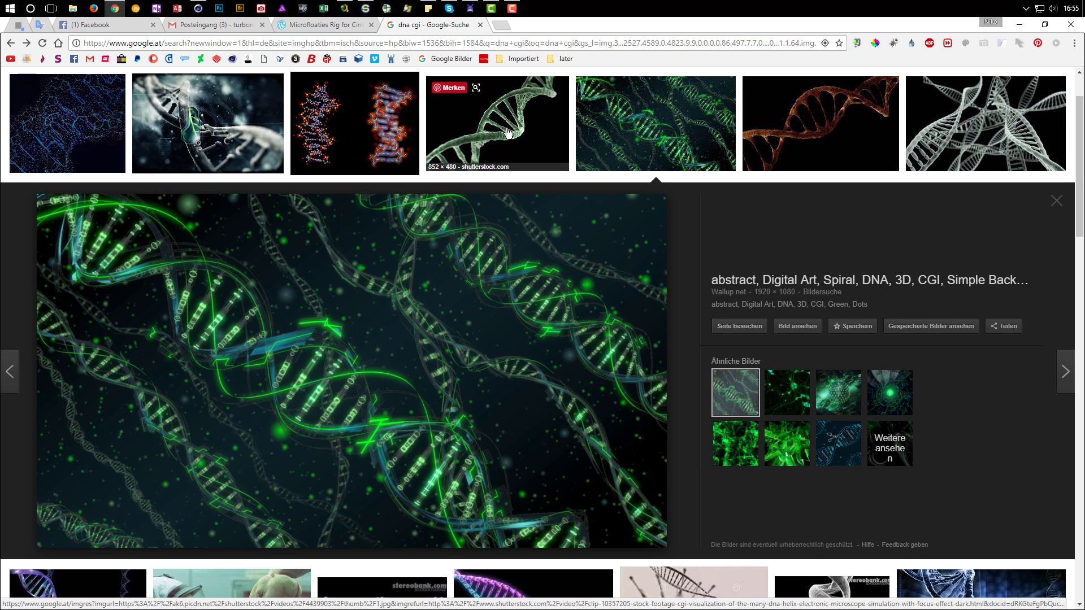
click(252, 127)
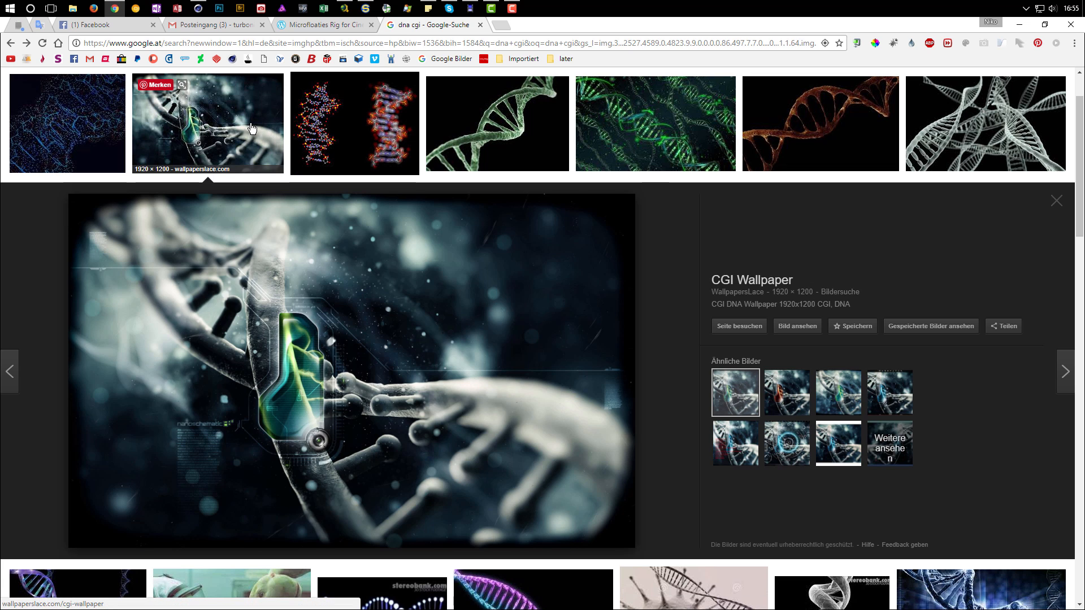
scroll(518, 396, down, 5)
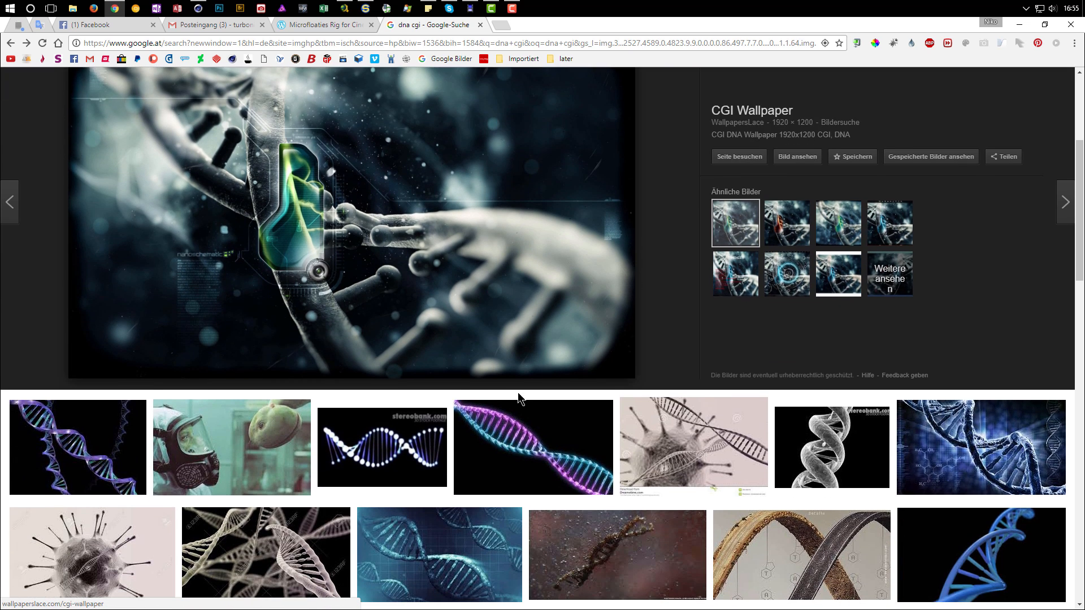
Browse further down the "dna cgi" image results for more DNA render references and return to the CGI Wallpaper preview
scroll(518, 392, down, 8)
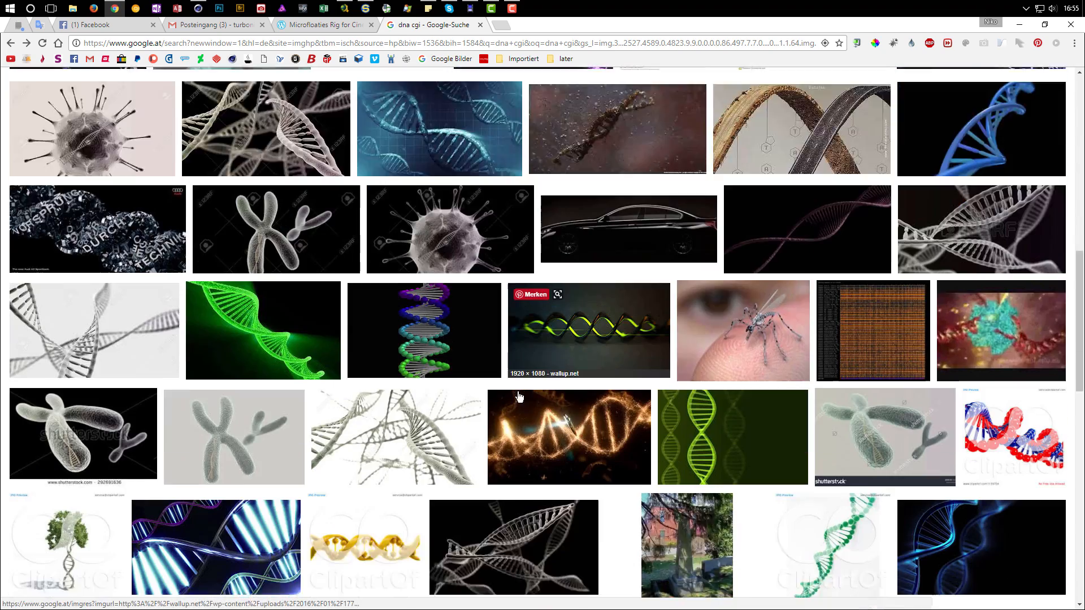
scroll(518, 396, down, 8)
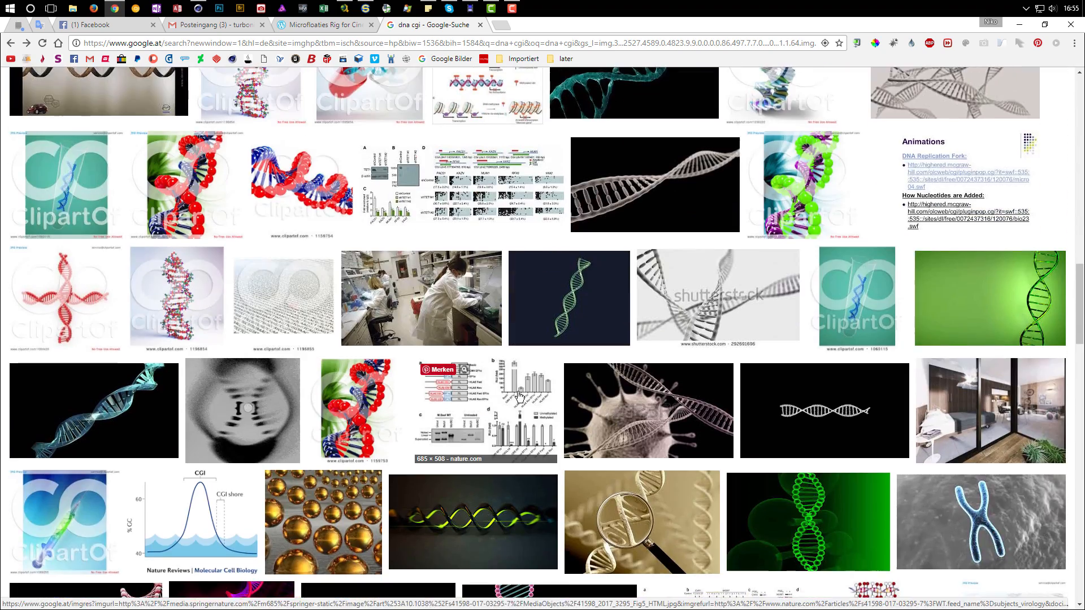
scroll(519, 395, down, 4)
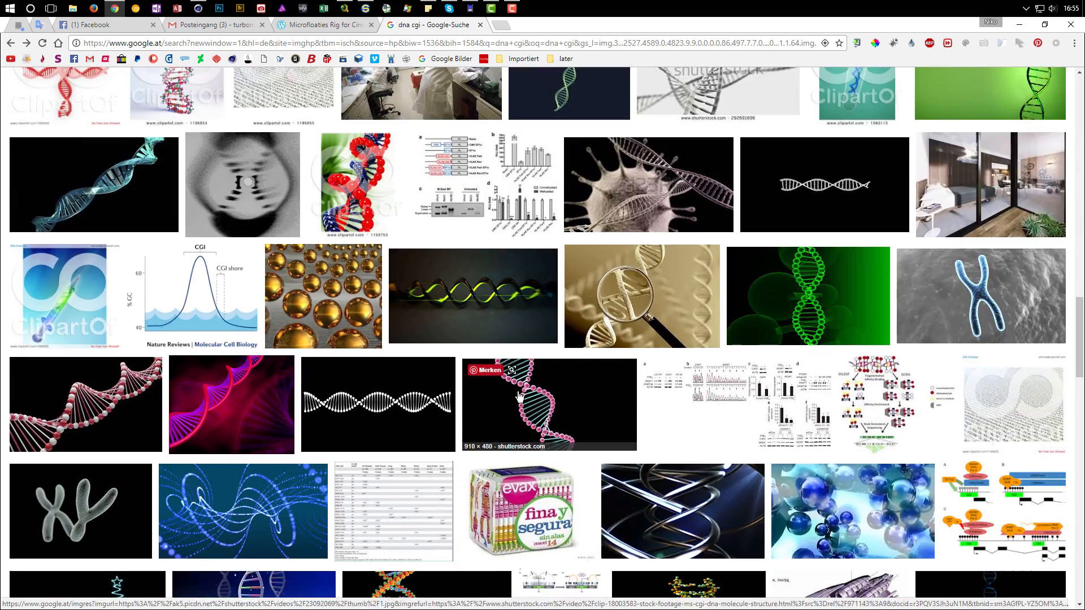
scroll(518, 396, up, 20)
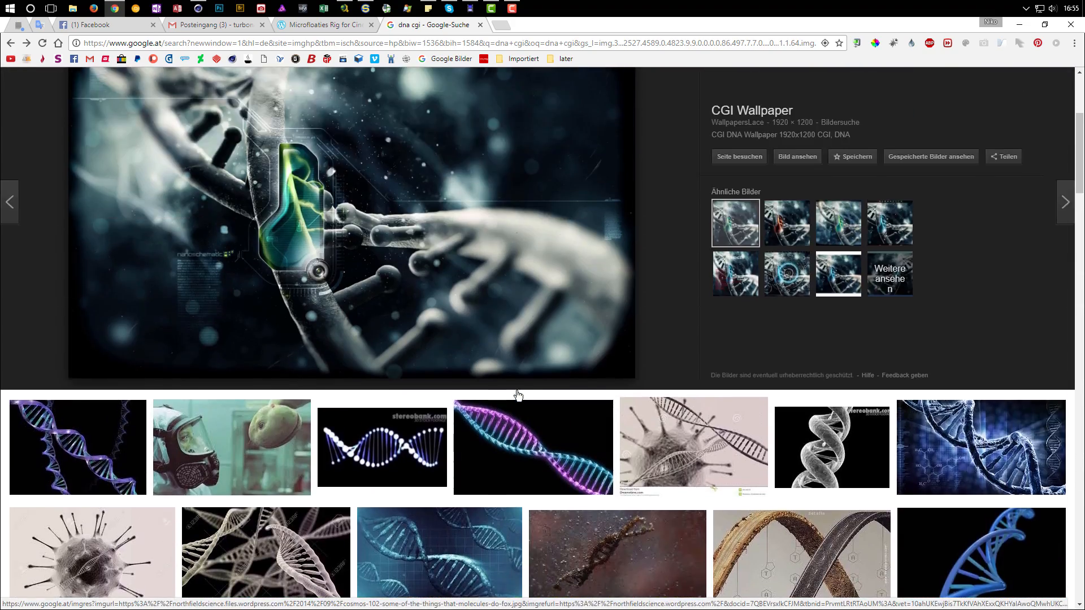
scroll(518, 396, up, 5)
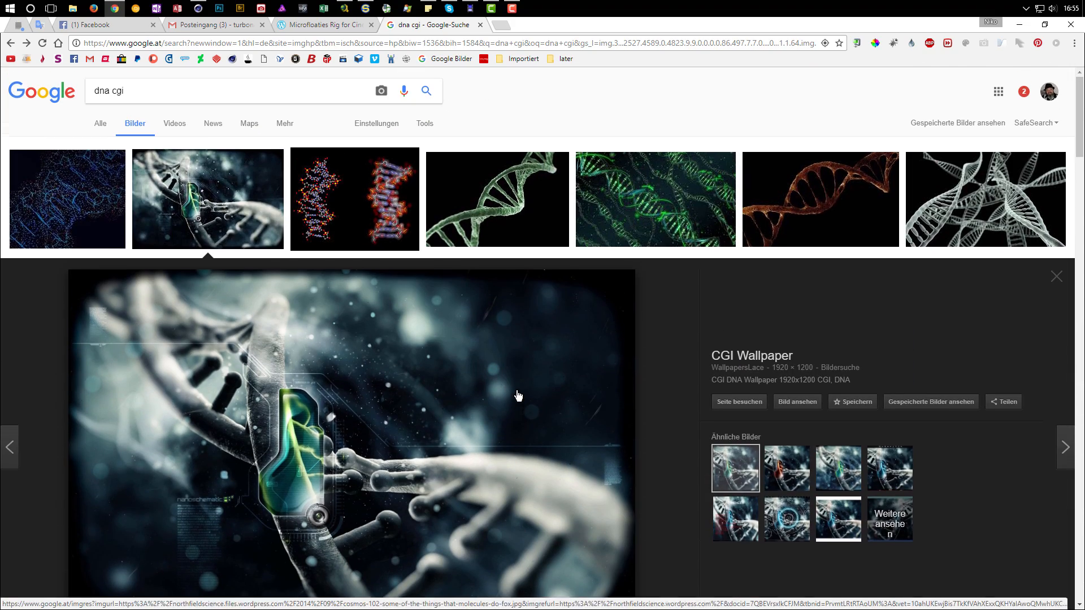
Switch to Cinema 4D and add MicroFloaties 1.1.c4d from the Microfloaties preset library in the Content Browser to the scene
click(1020, 25)
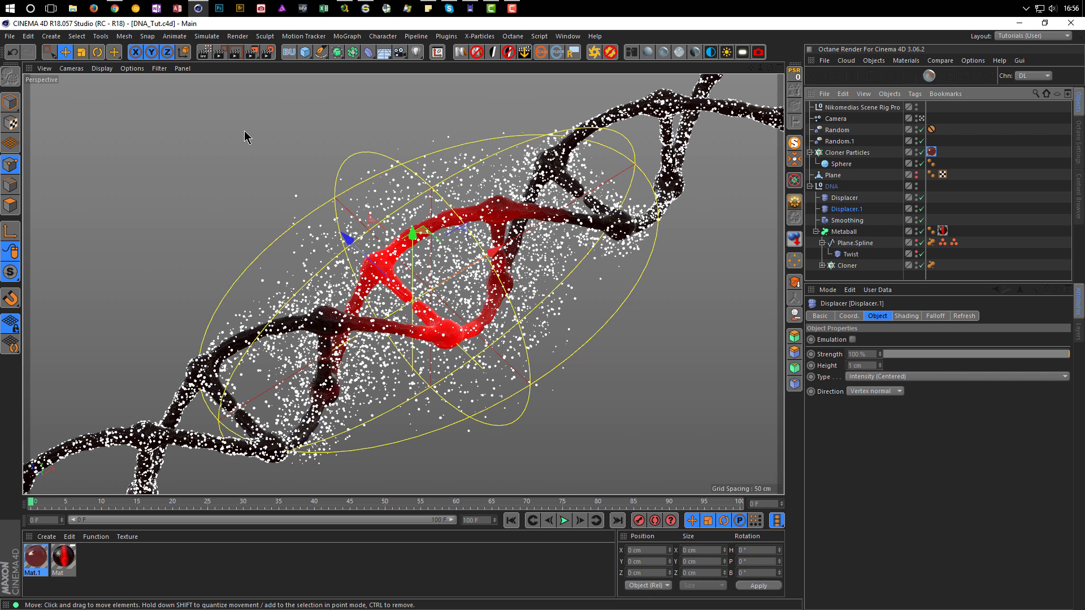
key(shift+F8)
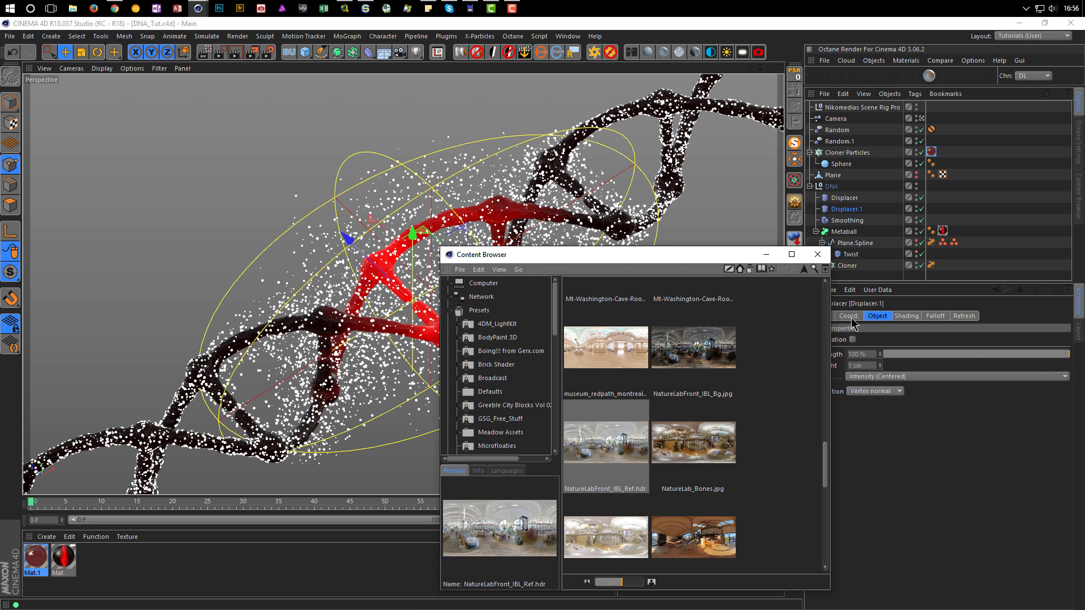
drag(830, 318, 857, 318)
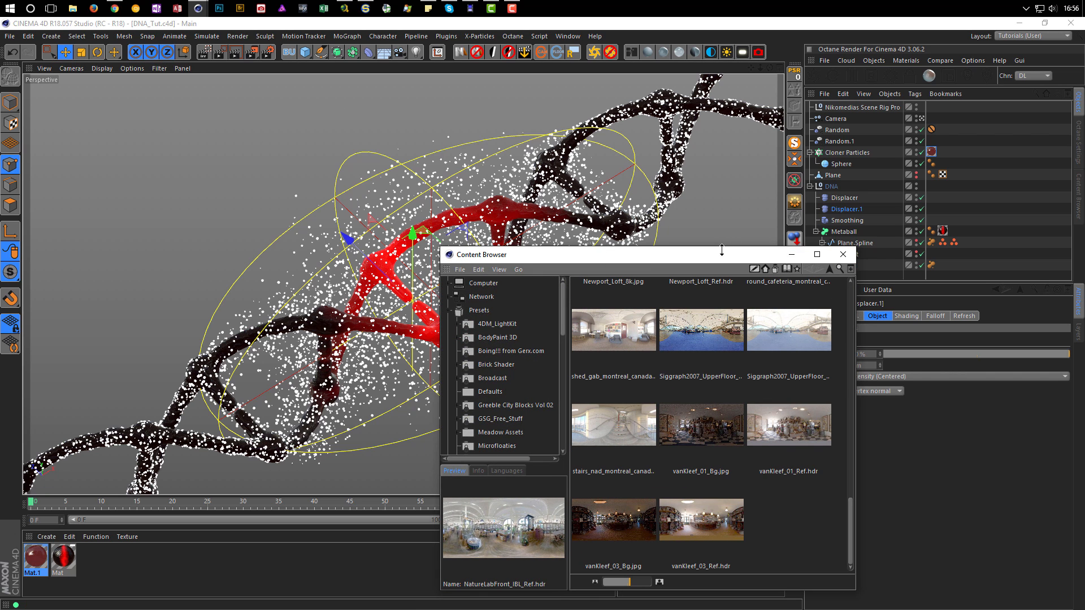
drag(721, 259, 448, 177)
scroll(224, 297, down, 3)
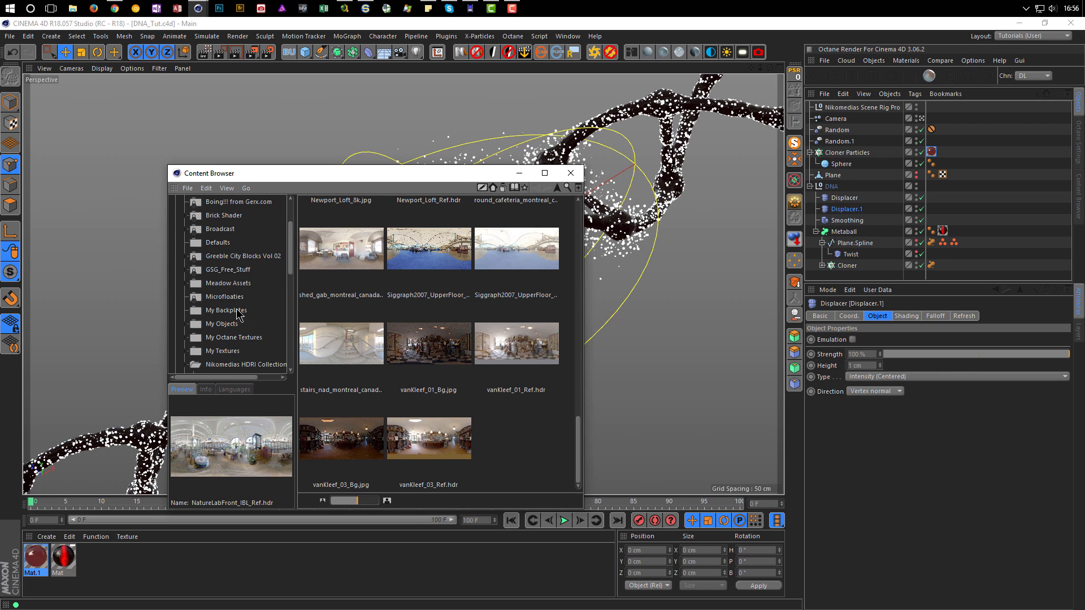
click(225, 297)
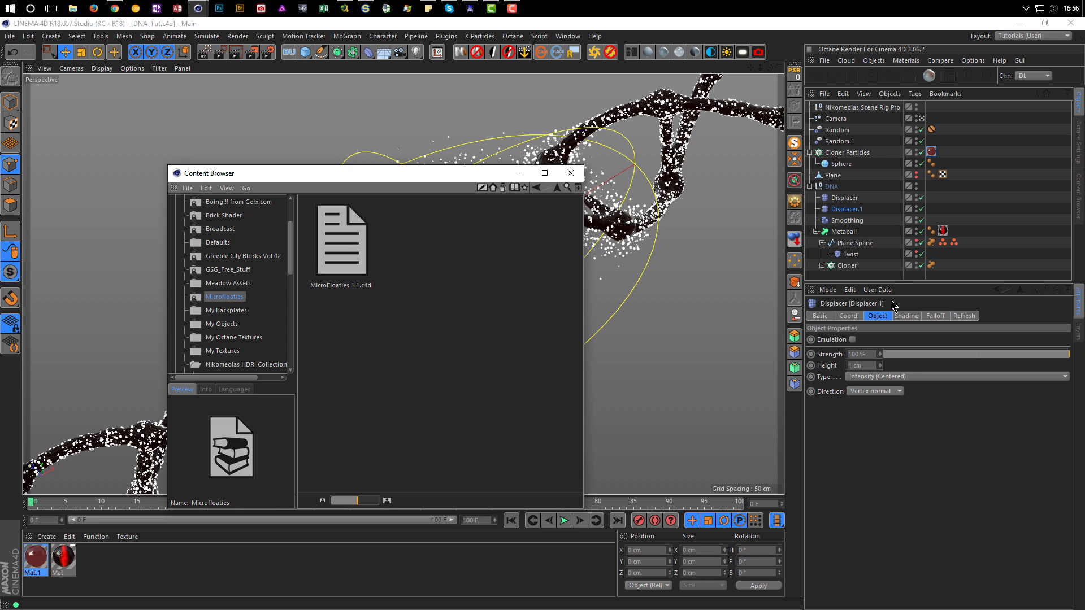
click(905, 280)
drag(906, 284, 905, 357)
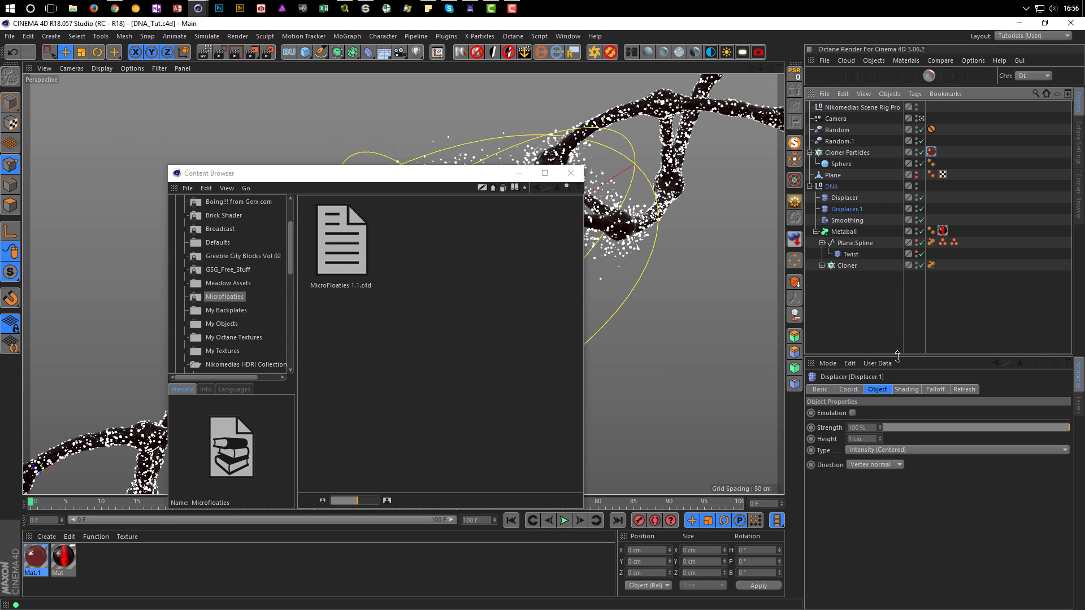
drag(351, 270, 866, 347)
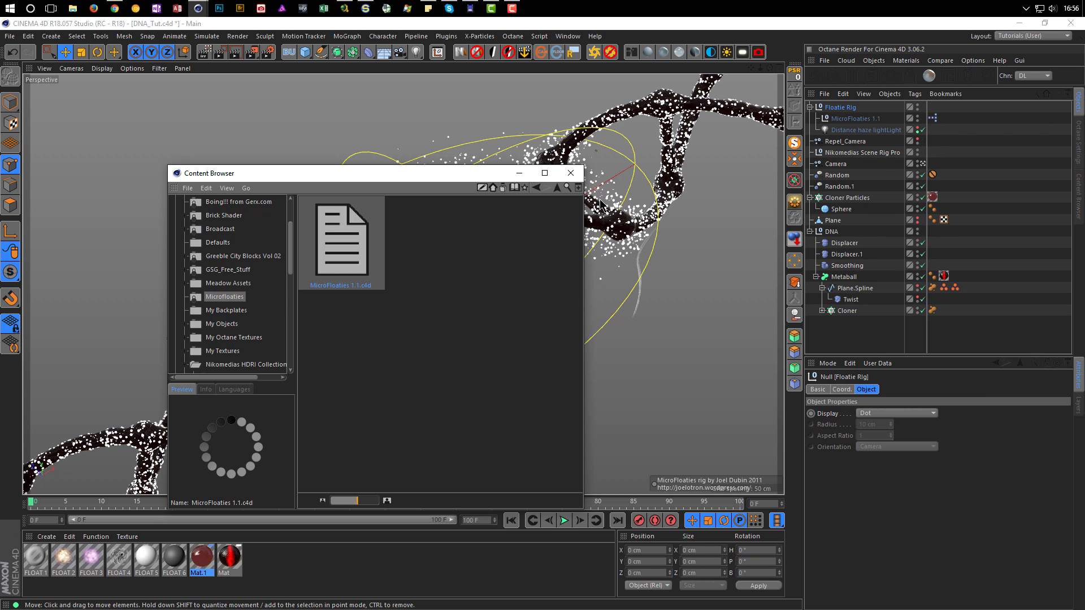
click(571, 173)
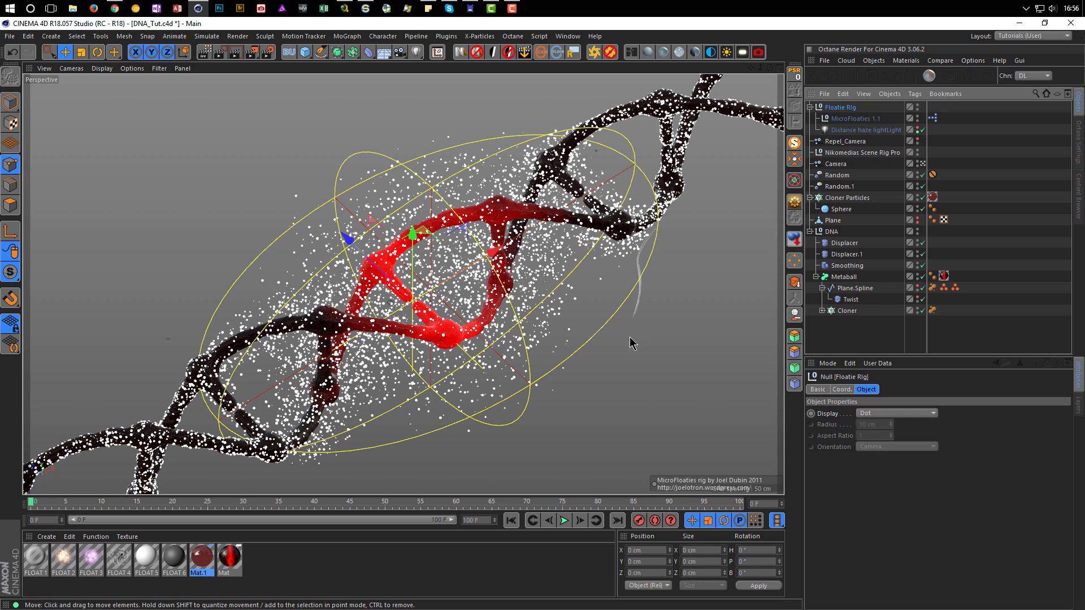
Set Count X, Count y and Count z of the MicroFloaties 1.1 rig to 20 each
click(854, 119)
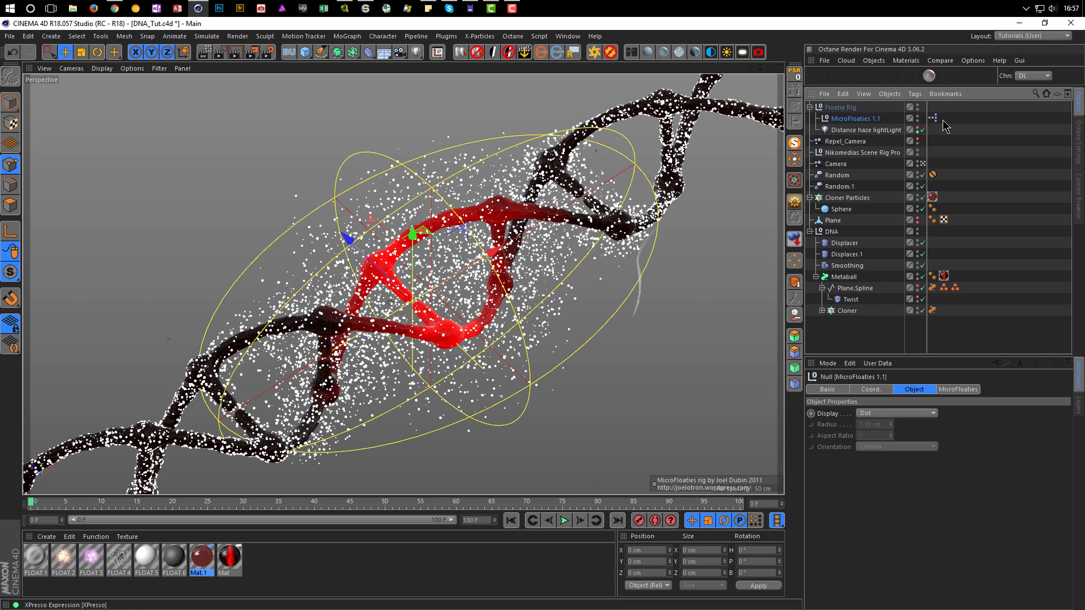
click(968, 392)
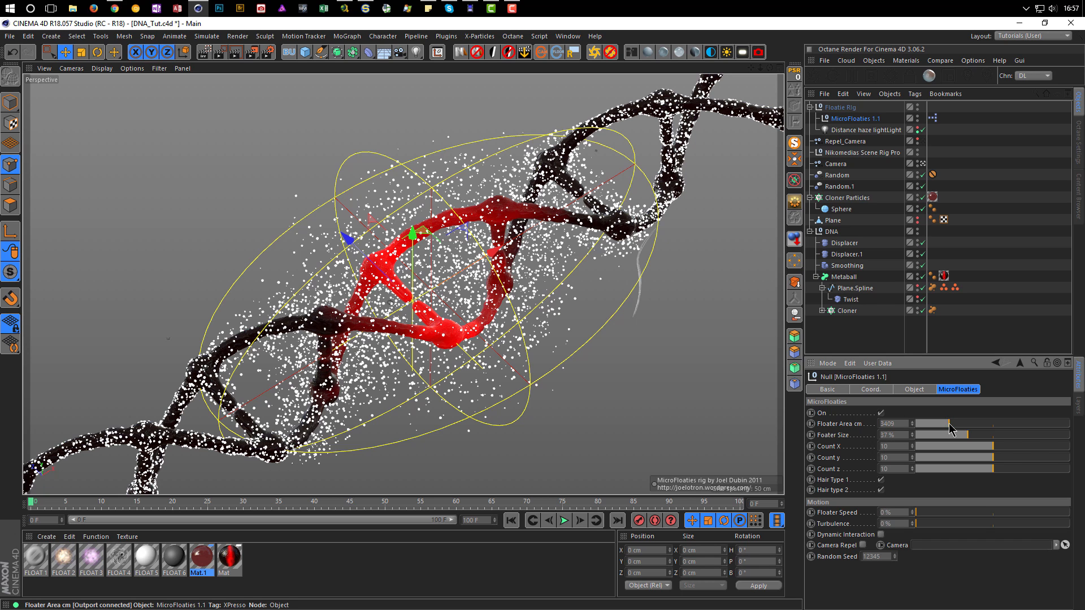
click(903, 449)
key(Return)
key(0)
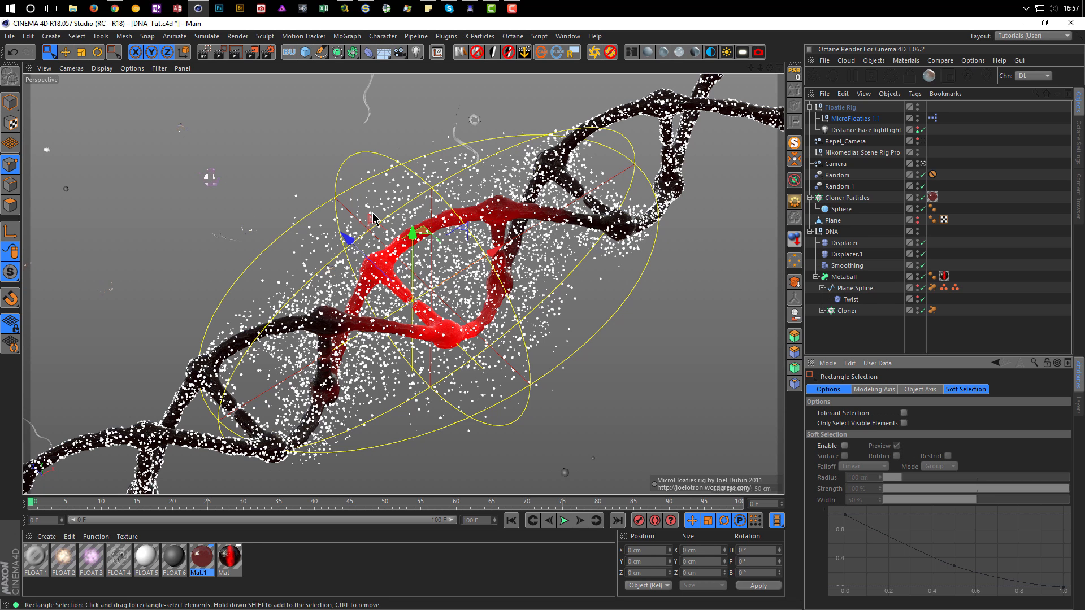
click(873, 119)
click(902, 457)
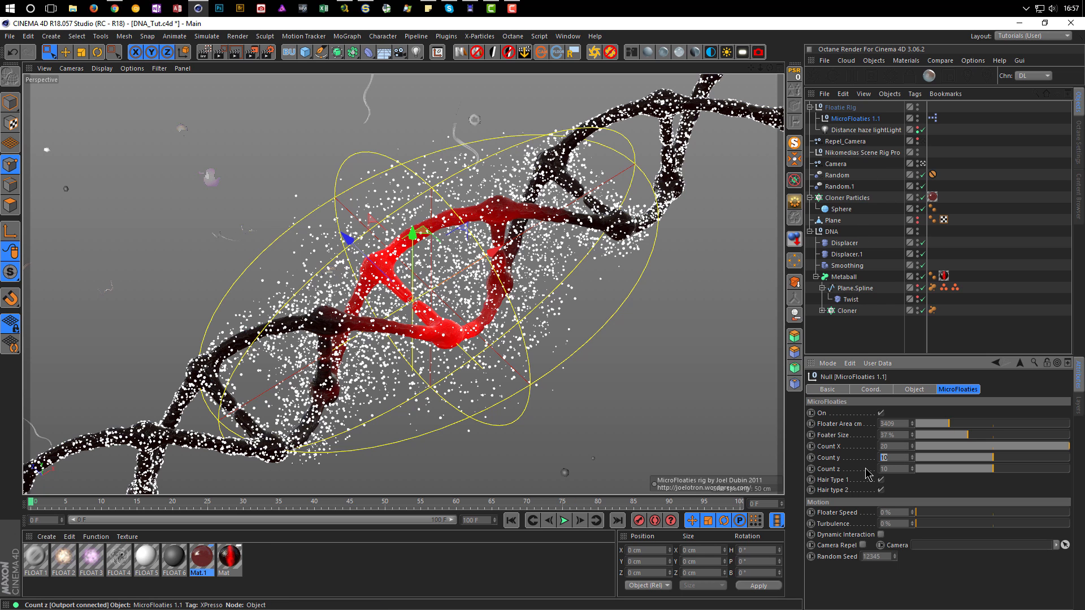
text(20)
key(Tab)
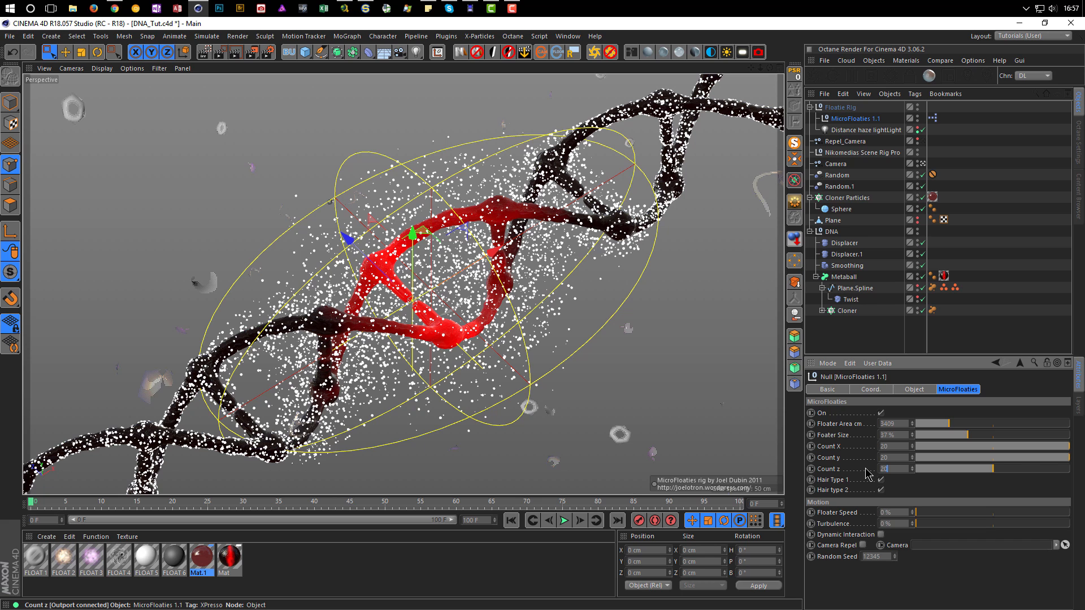
text(20)
key(Return)
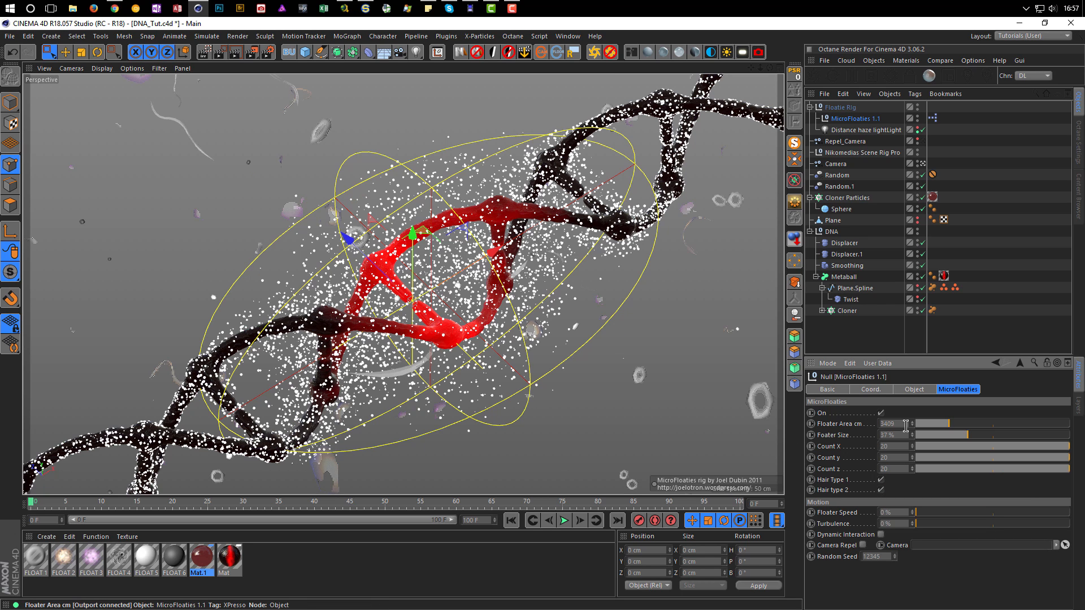
Set the MicroFloaties rig's Floater Area to 2000 cm and its Foater Size to 15 %
text(200)
key(Return)
text(0)
key(Return)
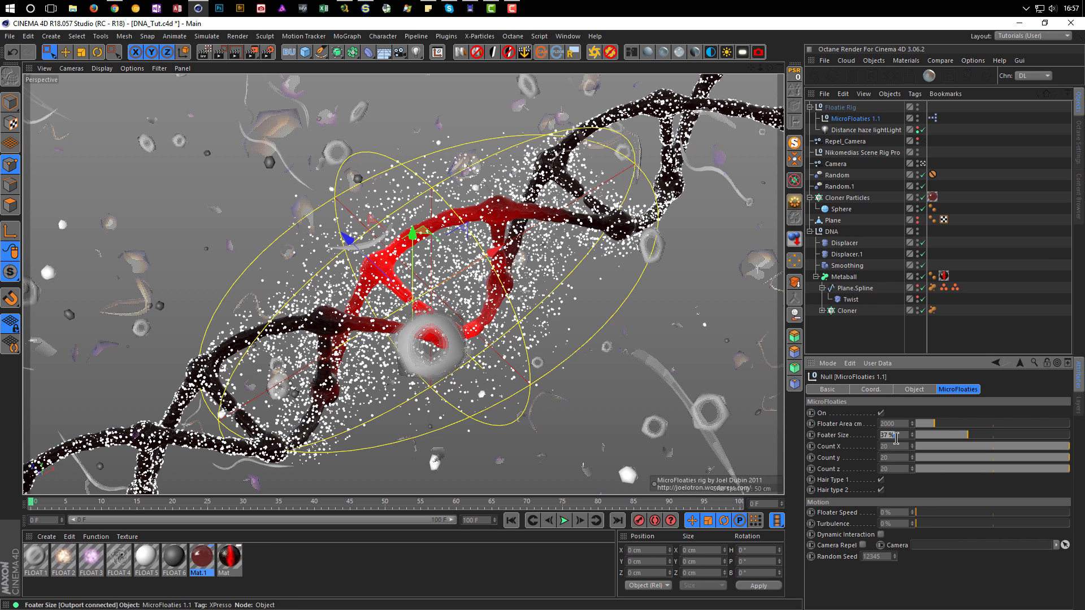
text(15)
key(Return)
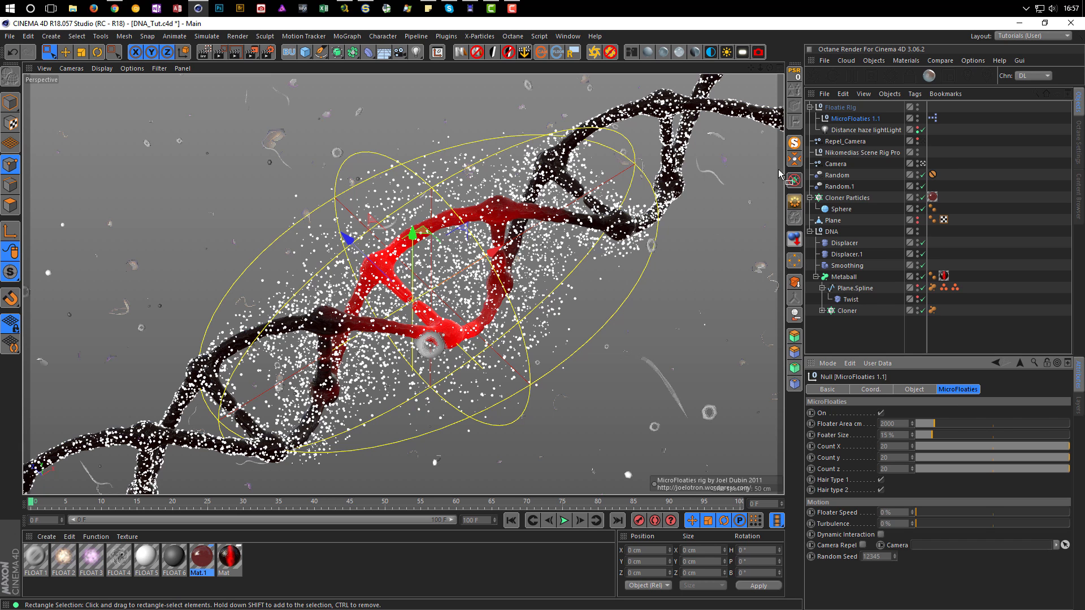
Move the Protection tag from Random to Camera and pick the camera's Focus Distance on the red section of the DNA
drag(932, 176, 932, 164)
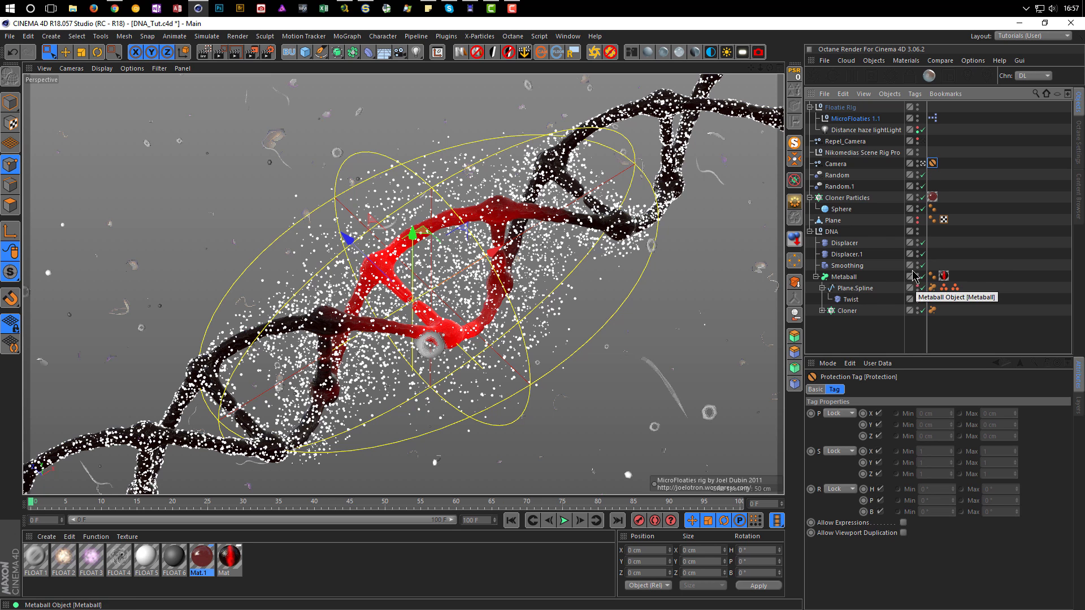
click(835, 164)
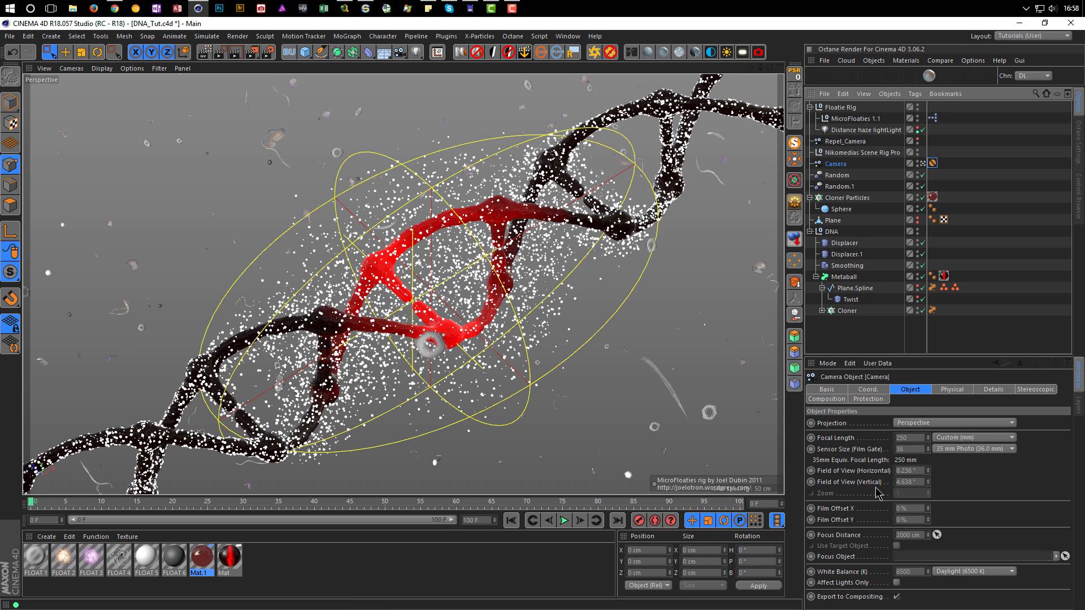
click(935, 535)
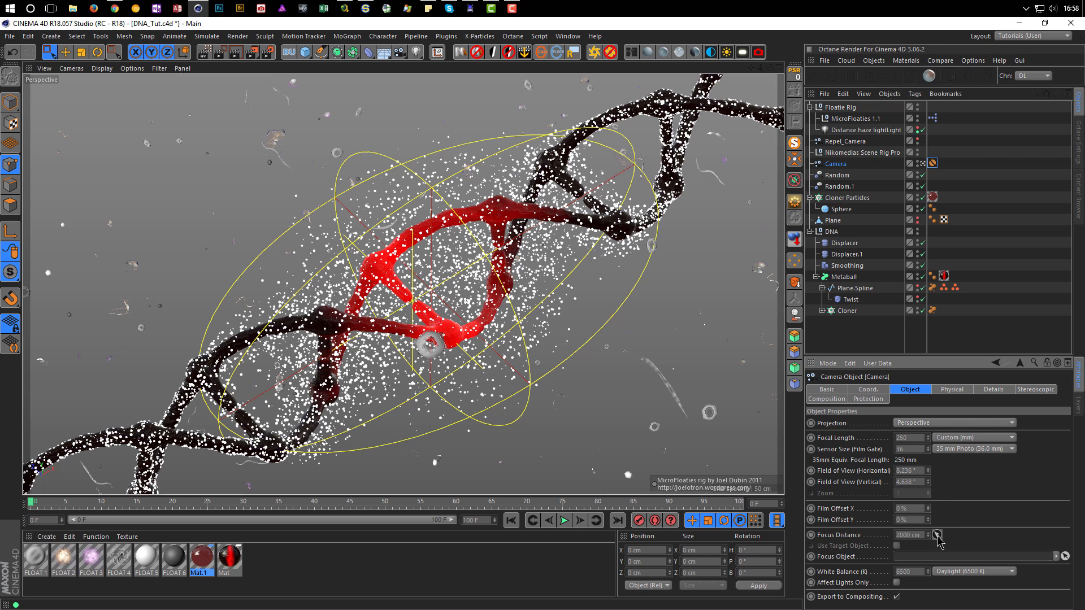
click(449, 330)
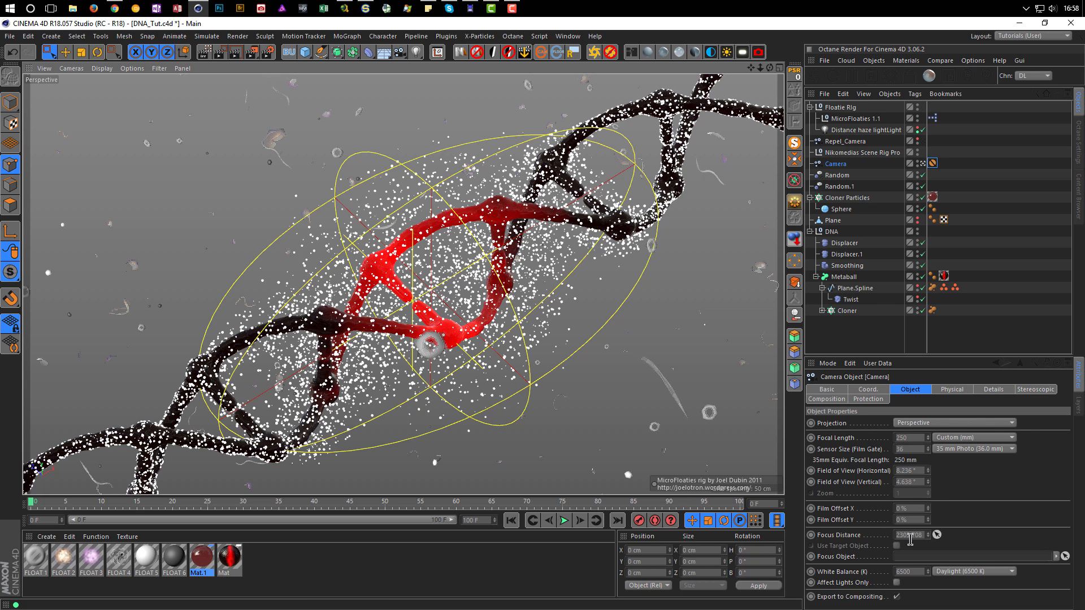
Set the camera's F-Stop to f/1.0 and enable Depth Of Field in the Physical render settings
click(955, 389)
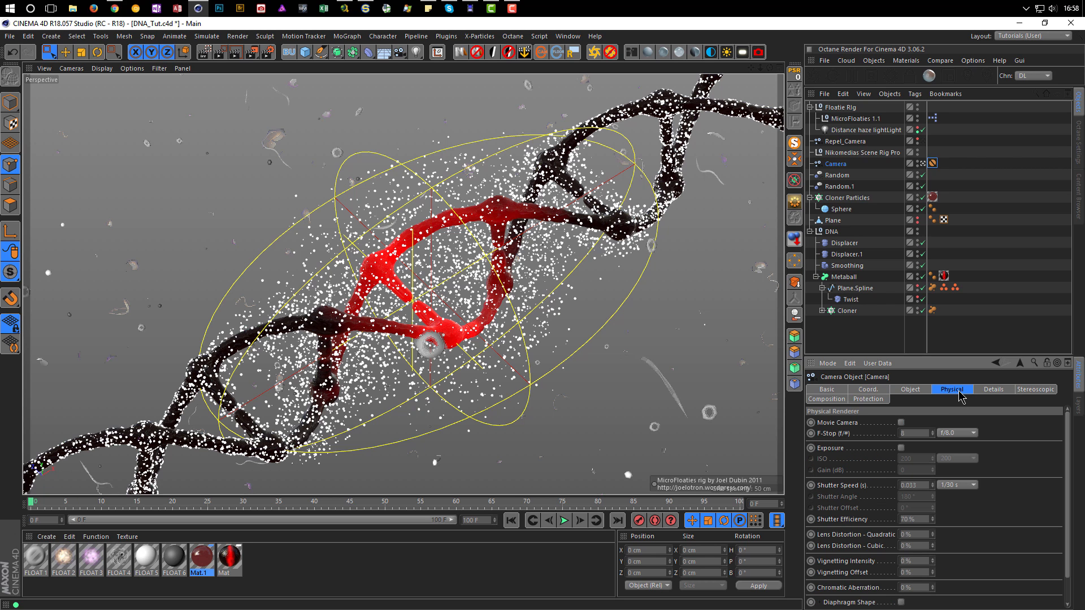
click(910, 434)
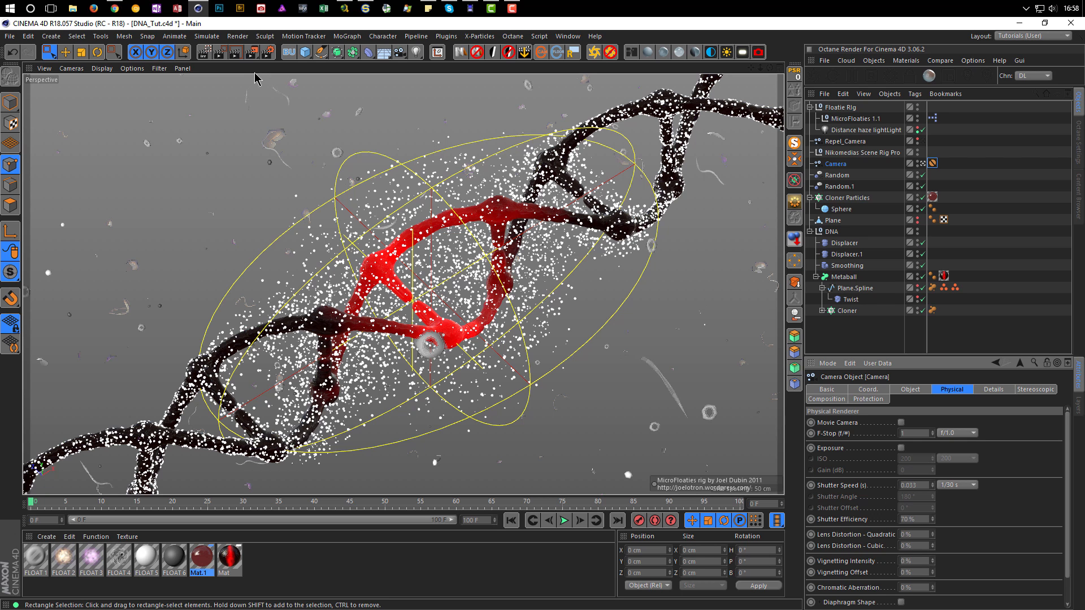
click(268, 53)
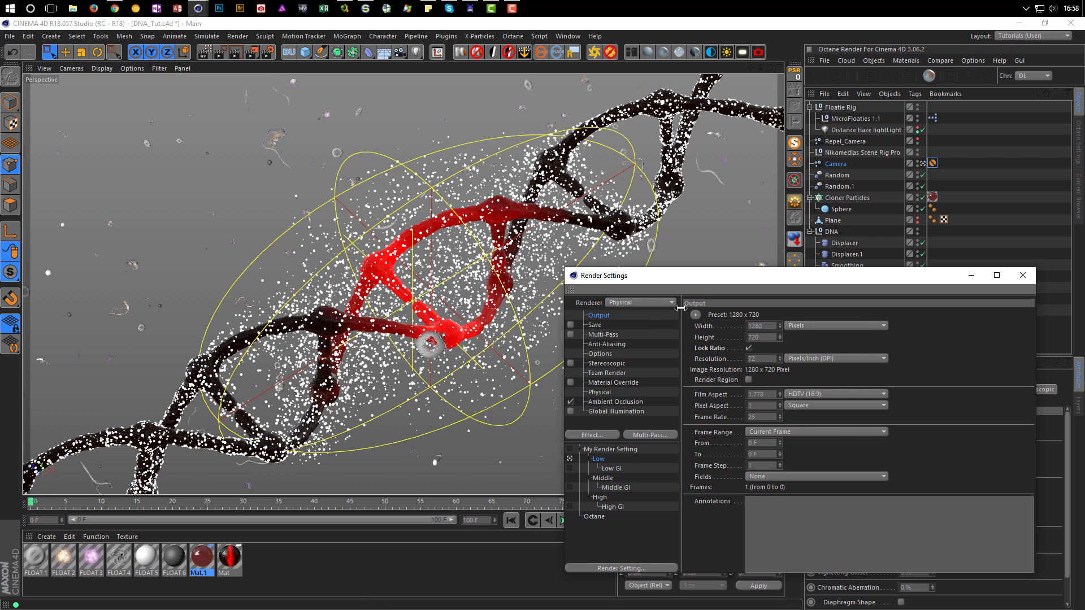
drag(695, 277, 396, 161)
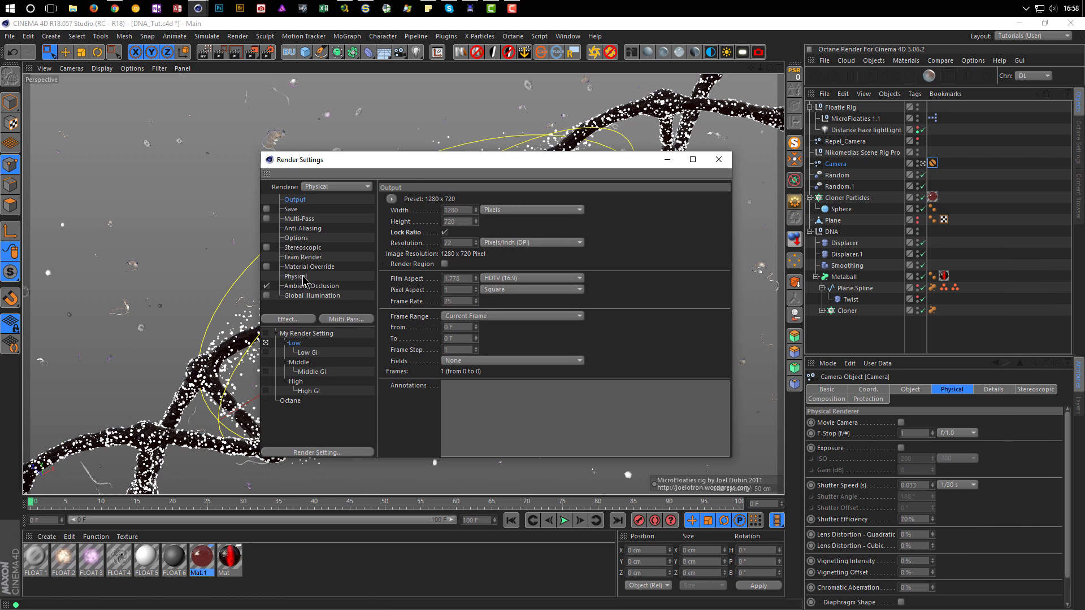
click(295, 277)
click(519, 223)
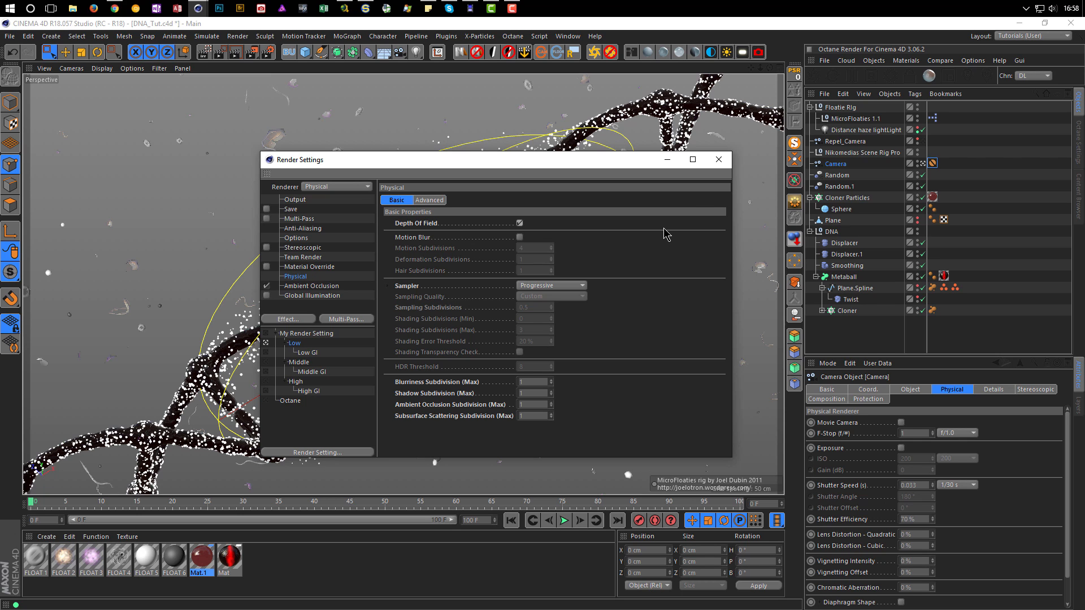
click(718, 160)
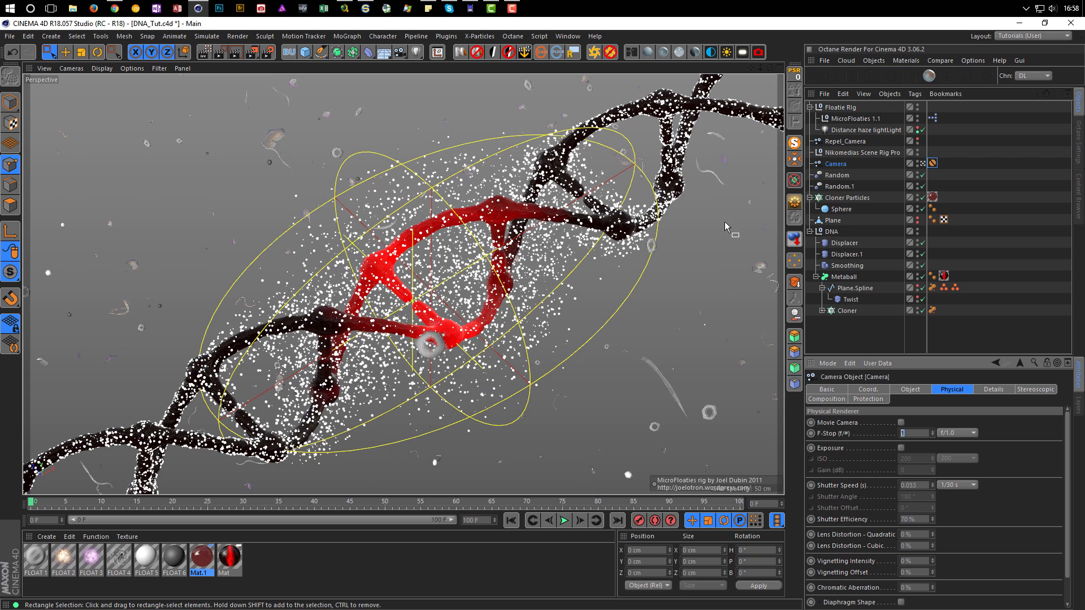
Start an interactive render of the viewport and disable the Distance haze light in the Floatie Rig
click(204, 52)
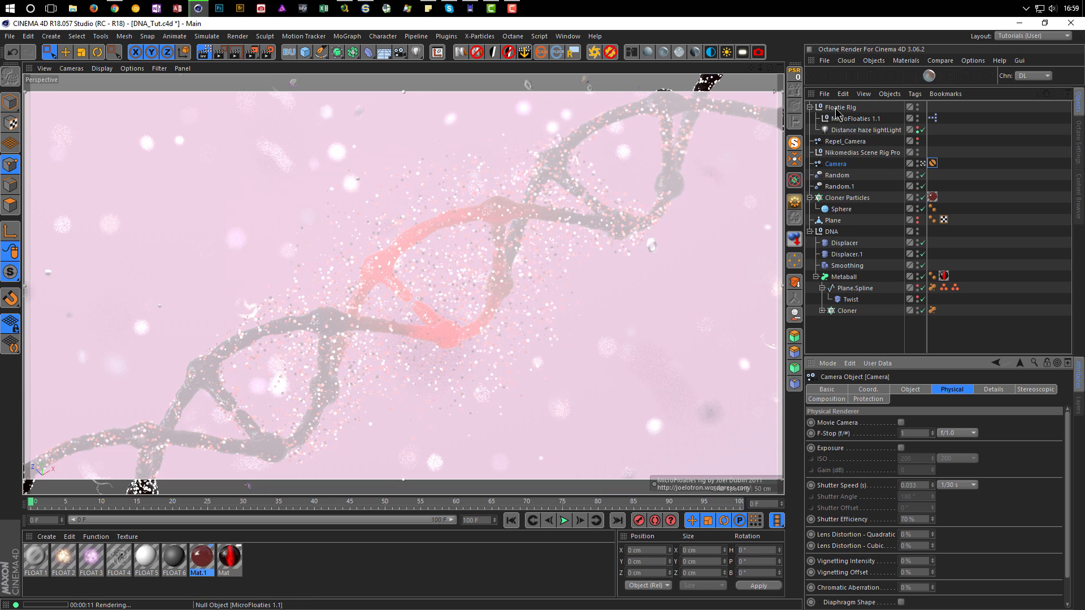
click(922, 131)
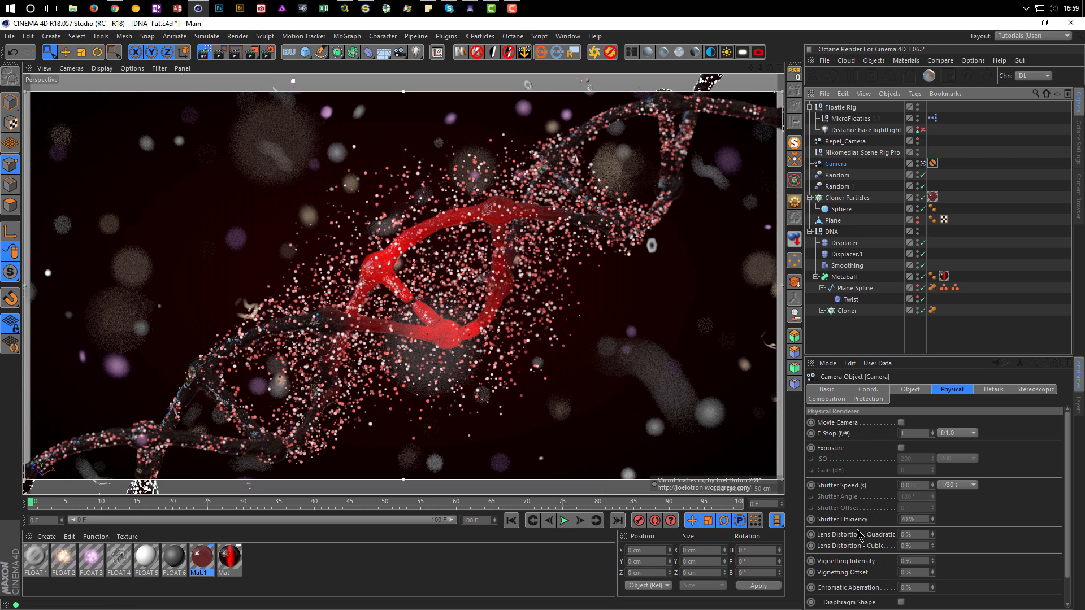
Reduce the Foater Size of MicroFloaties 1.1 to 5 %
click(844, 119)
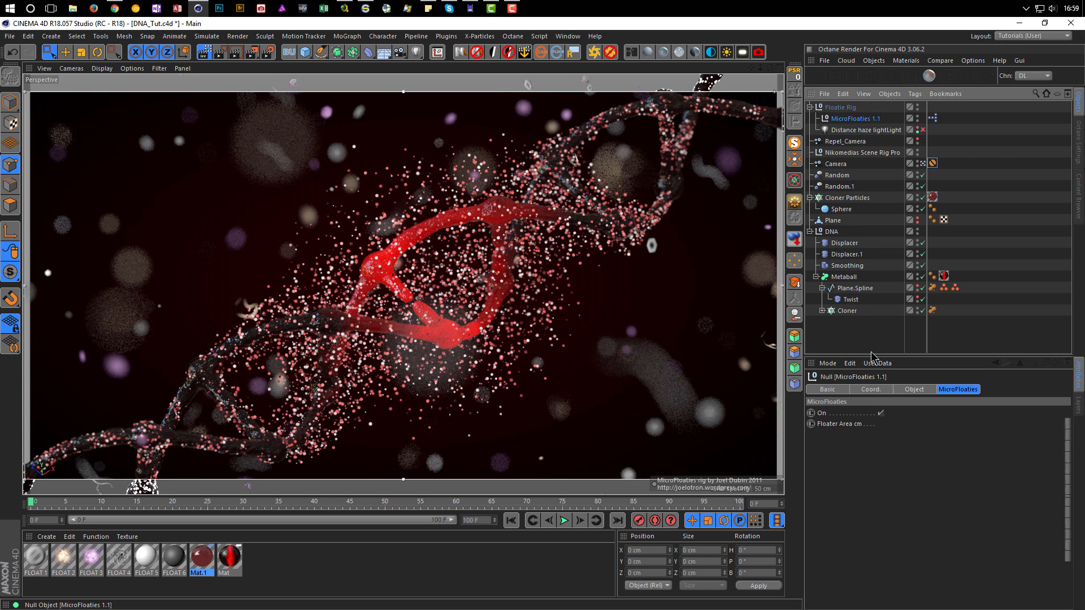
click(898, 435)
text(5)
key(Return)
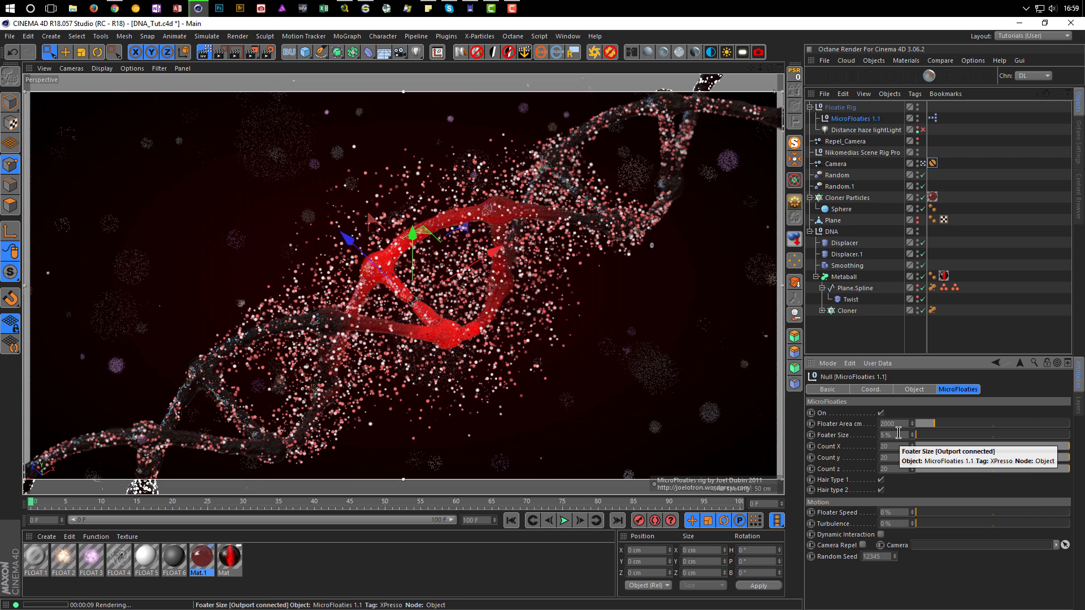
Set the Floater Area of MicroFloaties 1.1 to 500 cm
click(896, 424)
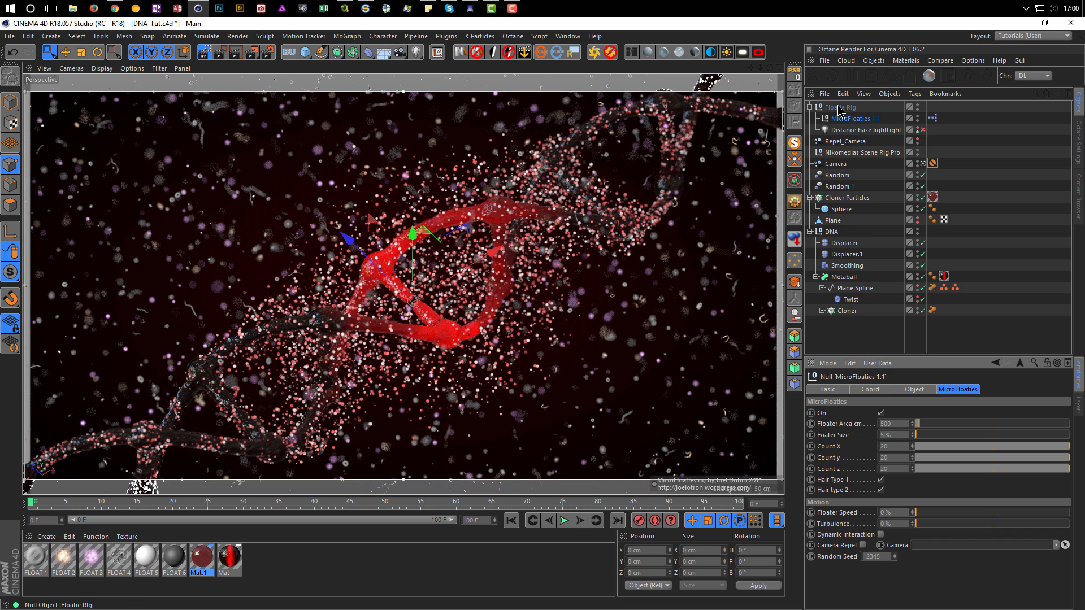
click(813, 107)
click(809, 107)
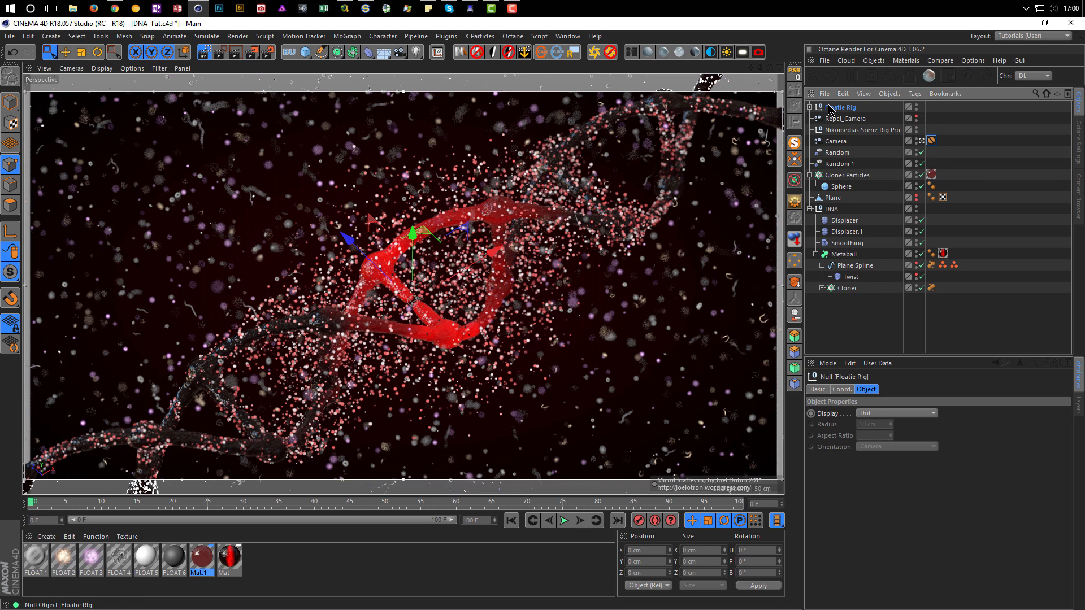
click(809, 107)
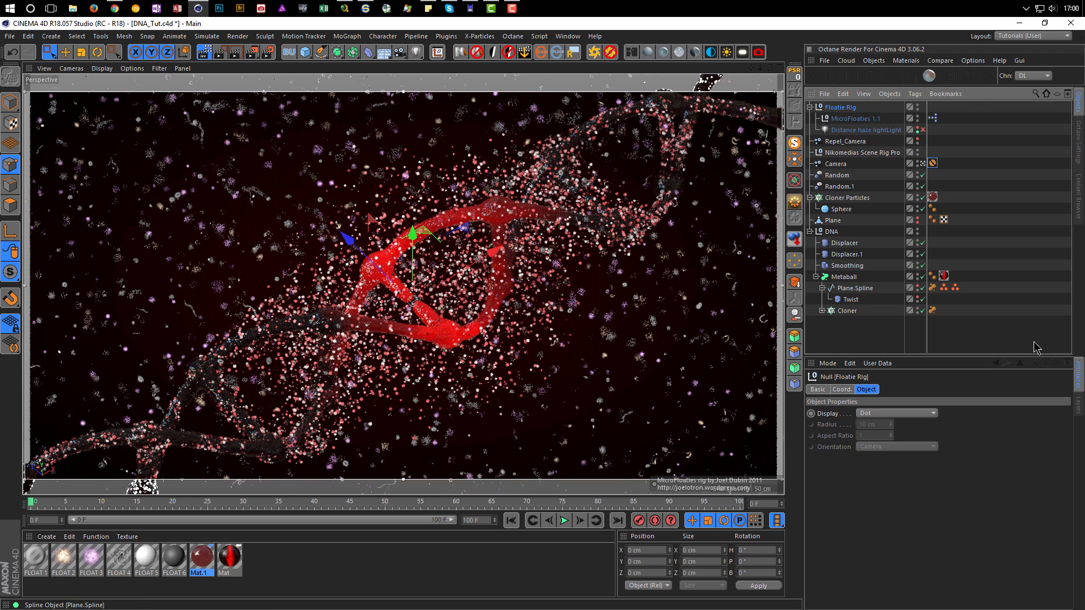
Reveal the Microfloaties Components layer's objects in the object hierarchy and unlock the layer
click(1077, 405)
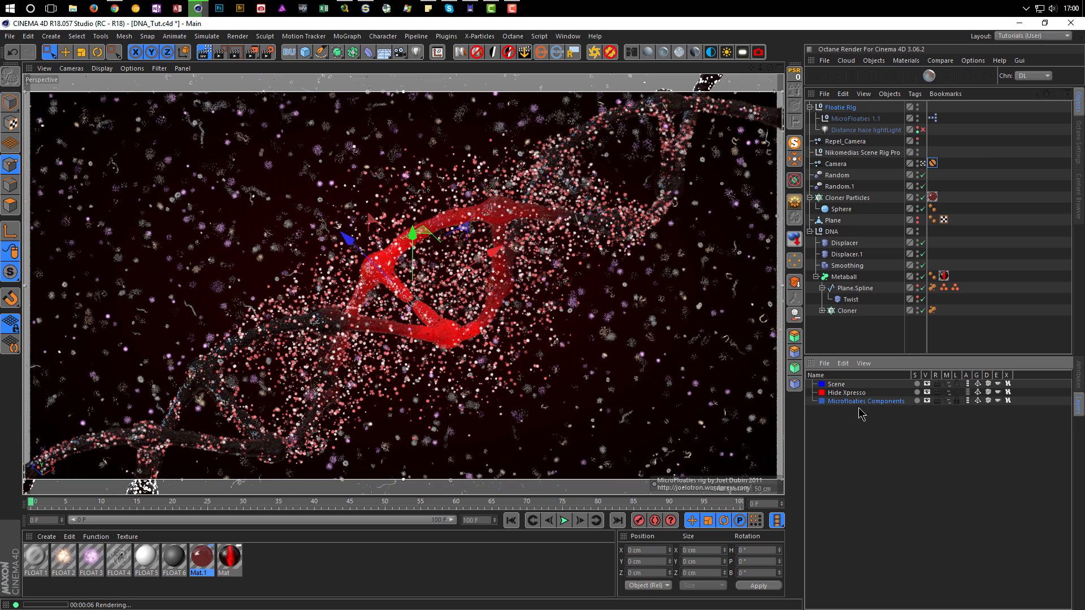
click(949, 401)
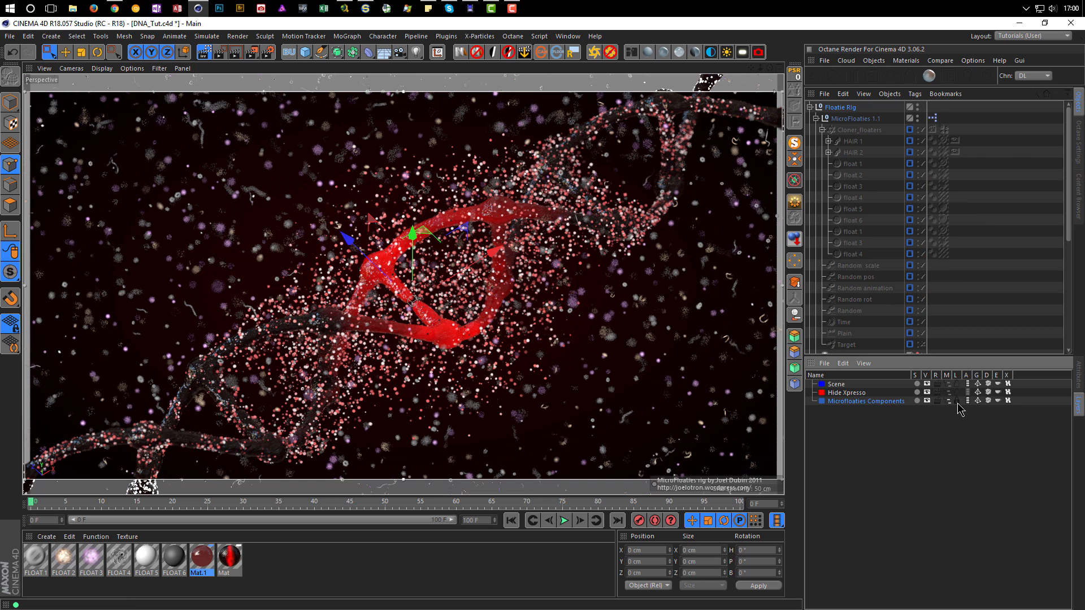
click(957, 401)
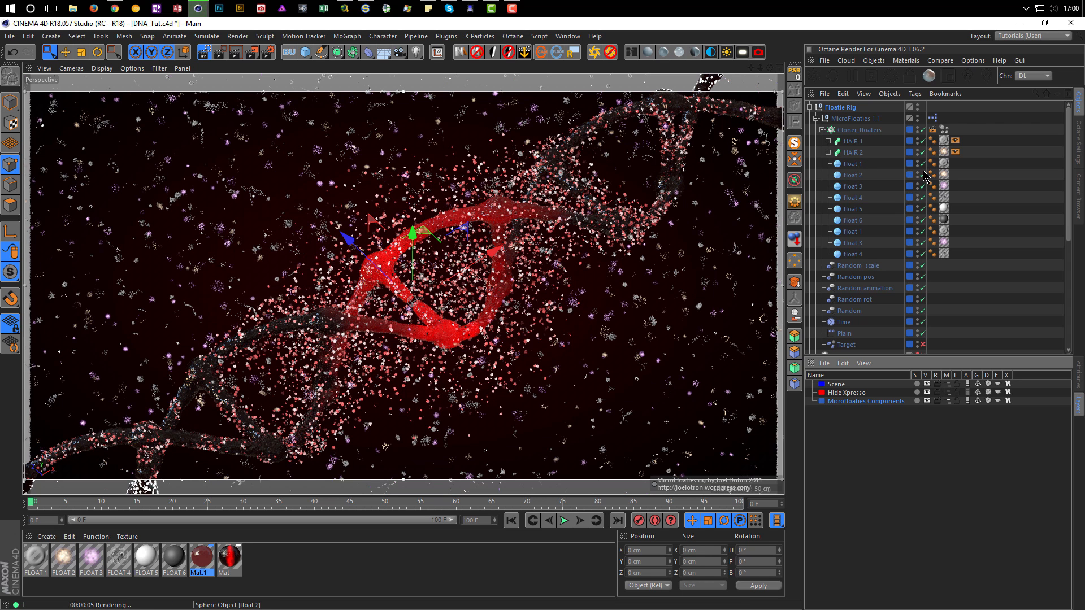
Disable and hide all the float spheres under Cloner_floaters, keeping only HAIR 1 and HAIR 2 active
drag(923, 164, 927, 248)
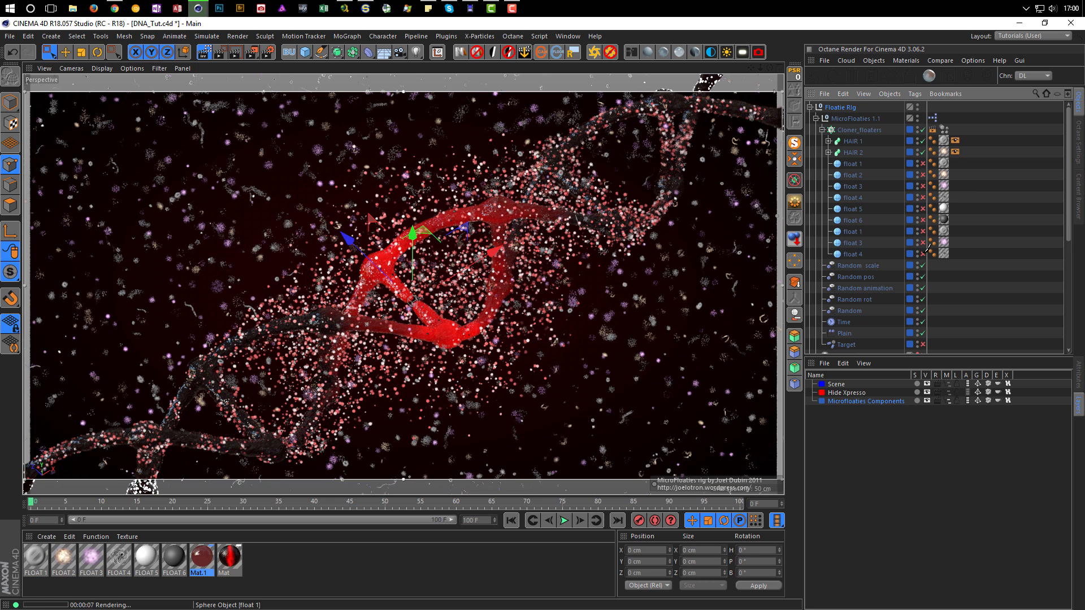
click(917, 164)
click(918, 166)
click(917, 167)
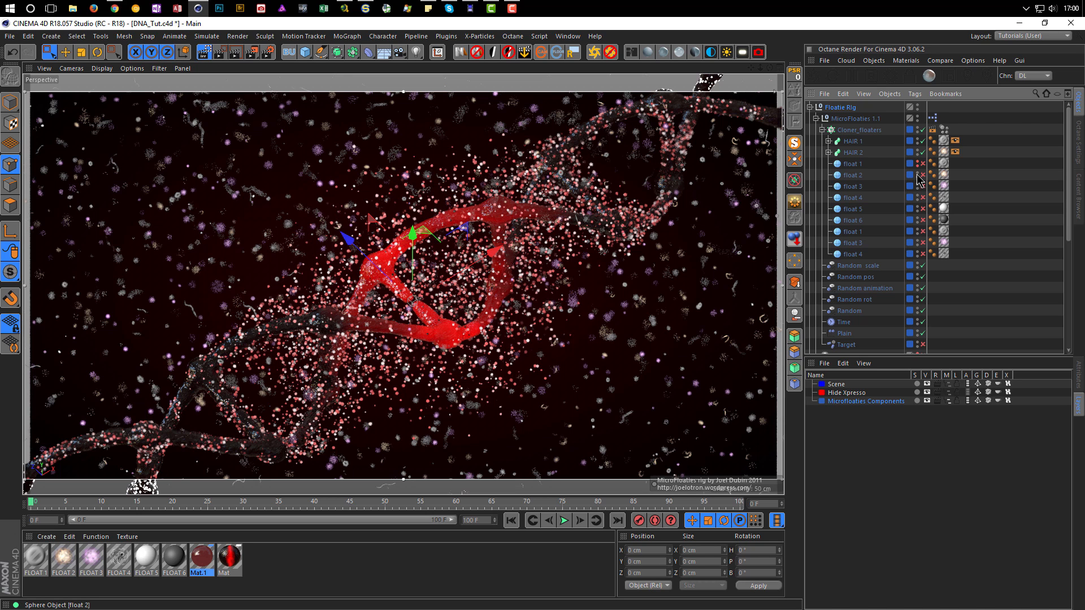
alt+click(917, 187)
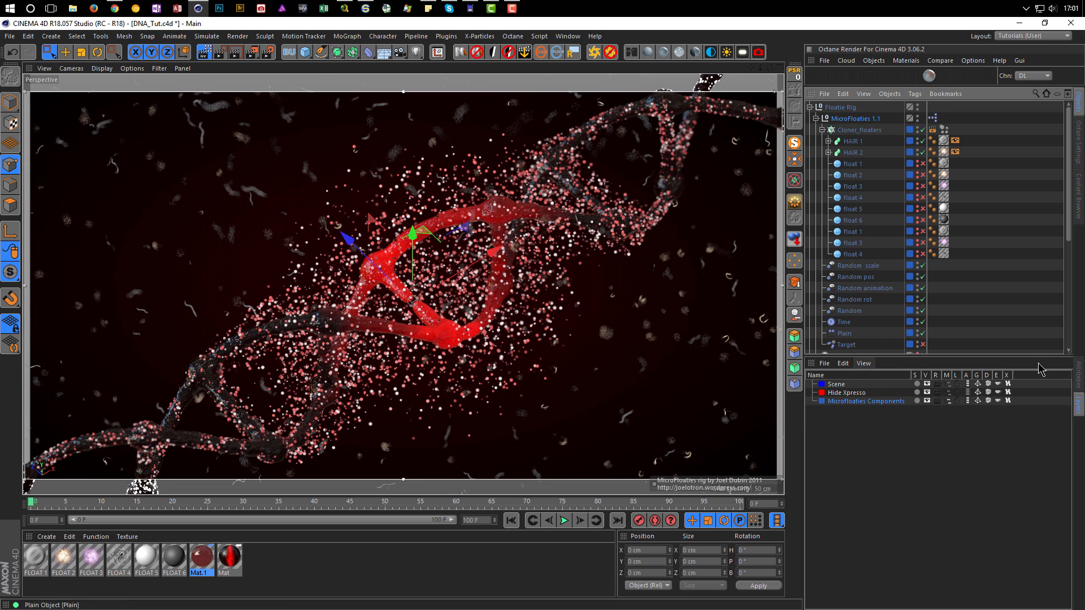
Set Count X, Count y and Count z of MicroFloaties 1.1 to 15 each
click(1078, 375)
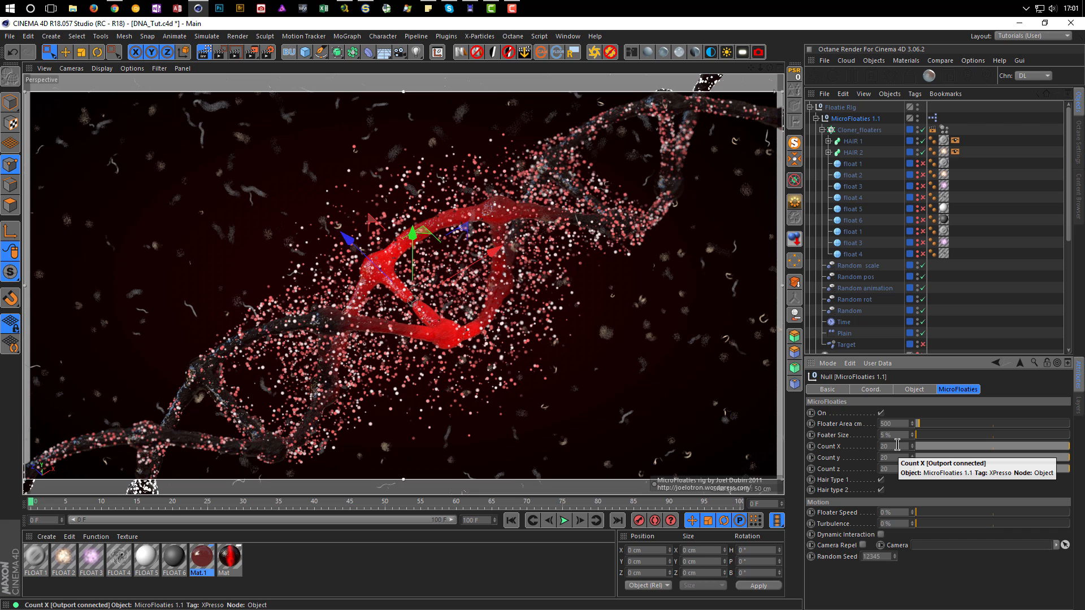
text(15)
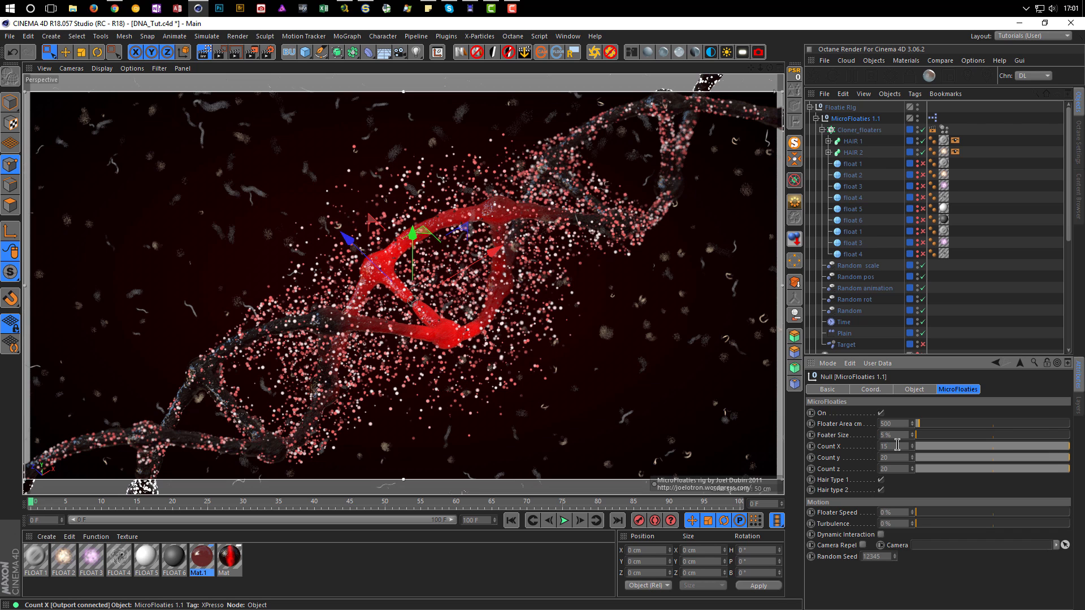
key(Return)
key(Tab)
key(Return)
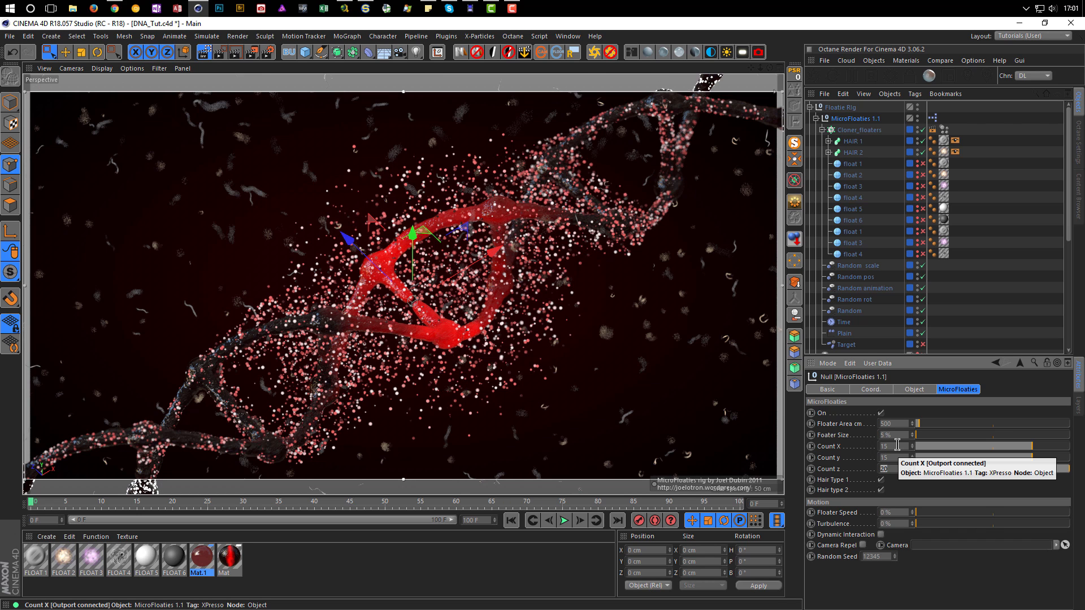
text(10)
key(Return)
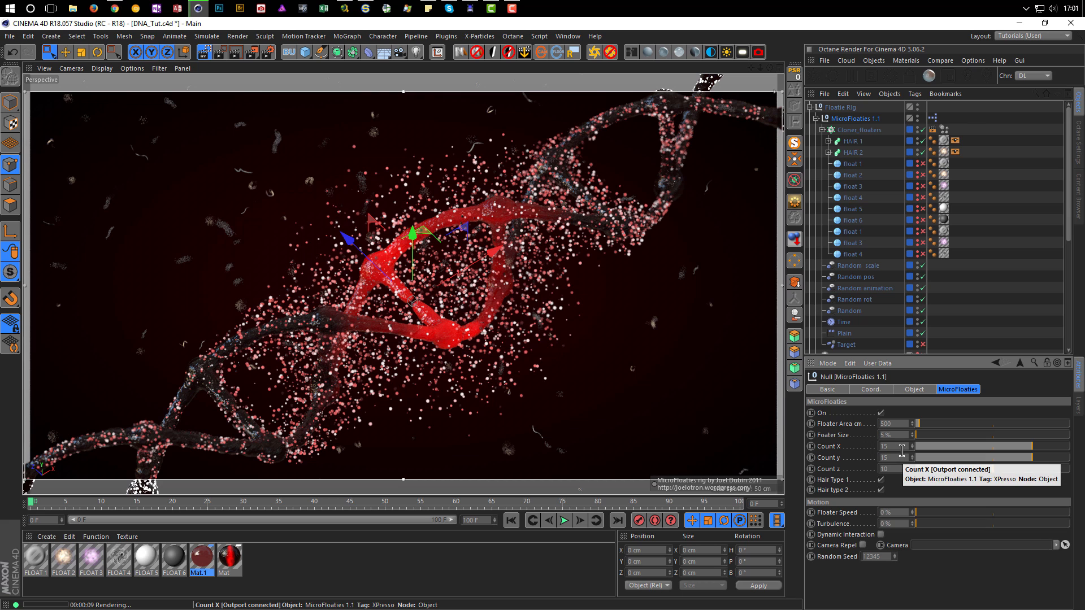
click(898, 469)
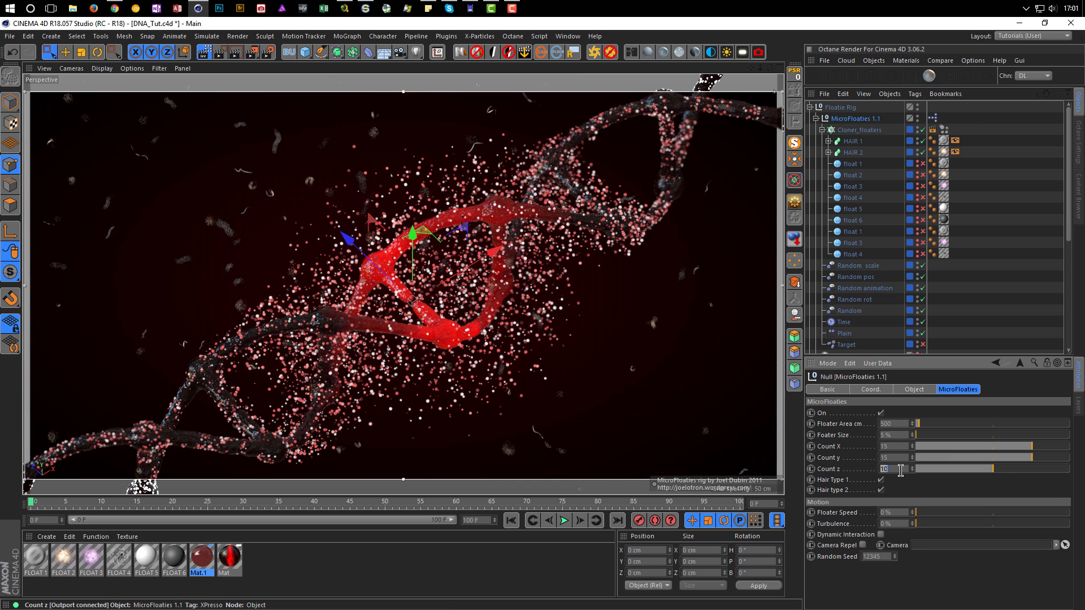
text(15)
key(Return)
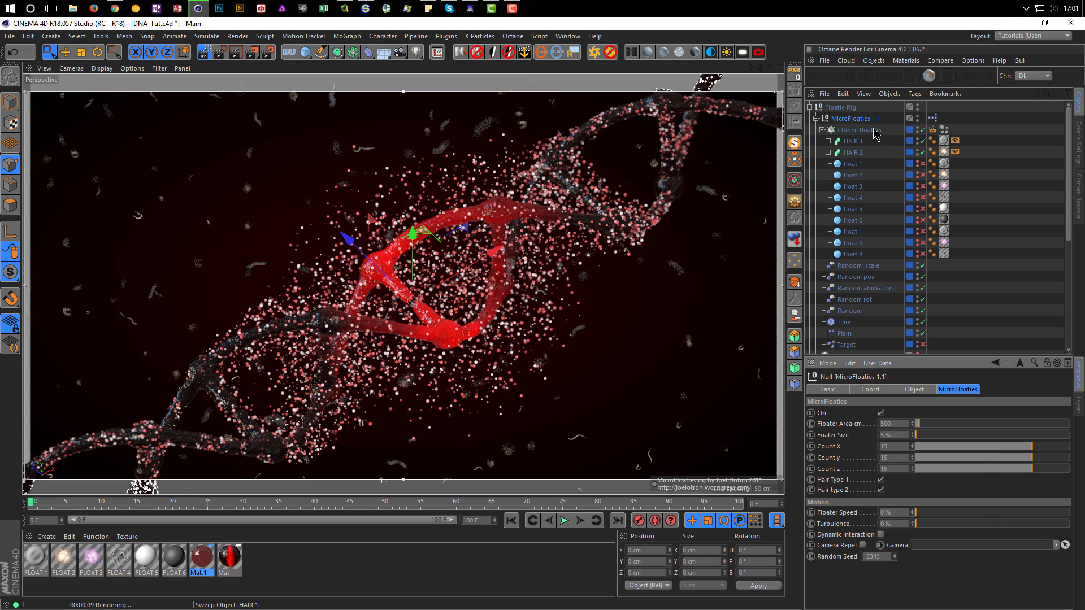
Set the camera's F-Stop to 0.5 and its Chromatic Aberration to 100 %
click(809, 107)
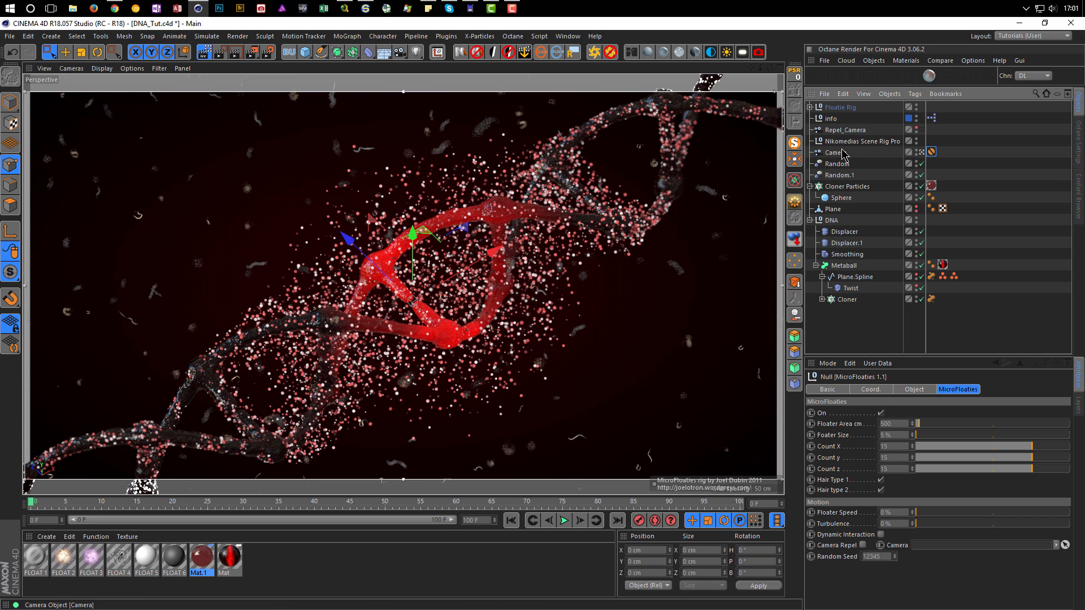
click(835, 152)
click(910, 433)
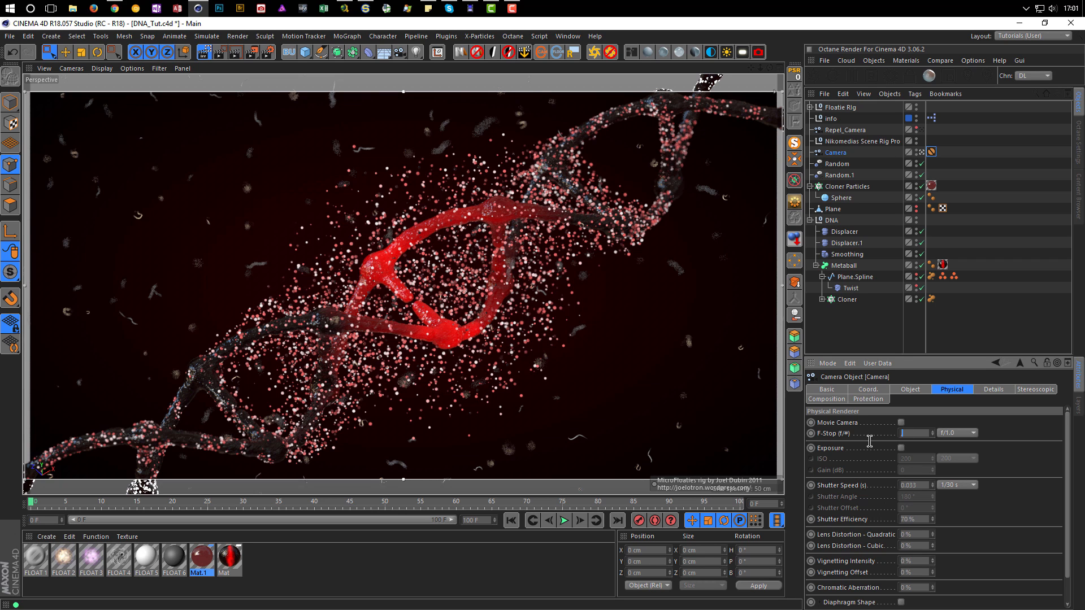
key(Return)
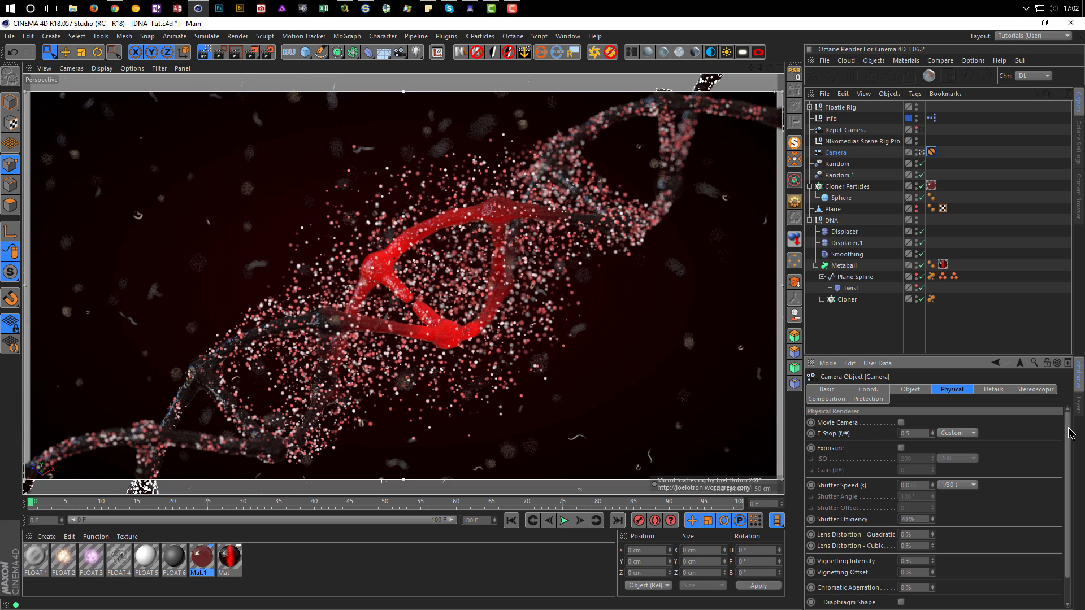
scroll(1069, 431, down, 1)
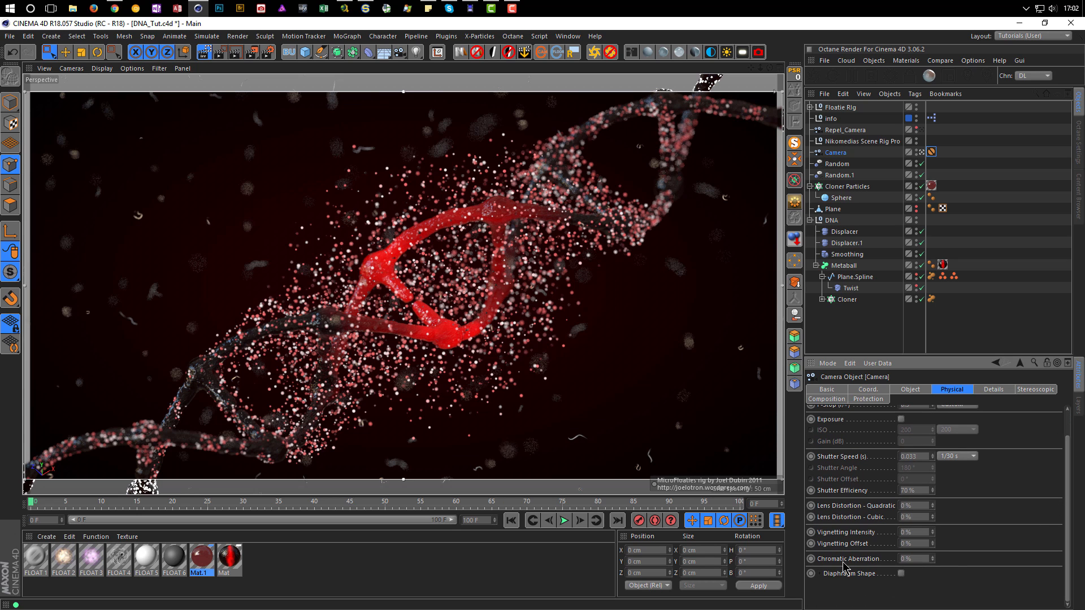
click(916, 559)
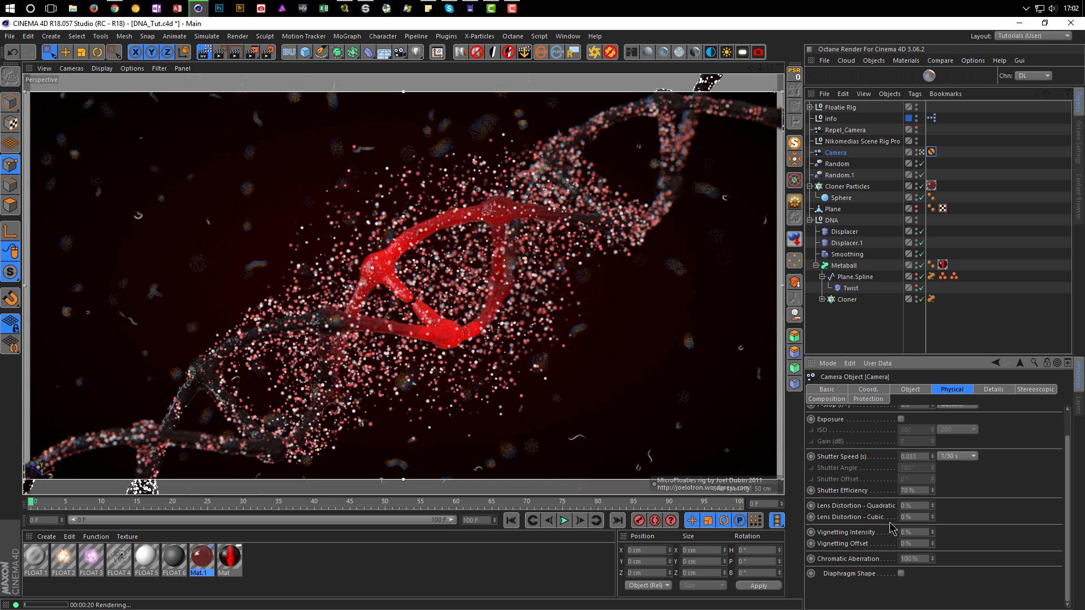
Try a 50 % Quadratic and a 50 % Cubic lens distortion on the camera and reset both to 0 %
click(919, 506)
text(50)
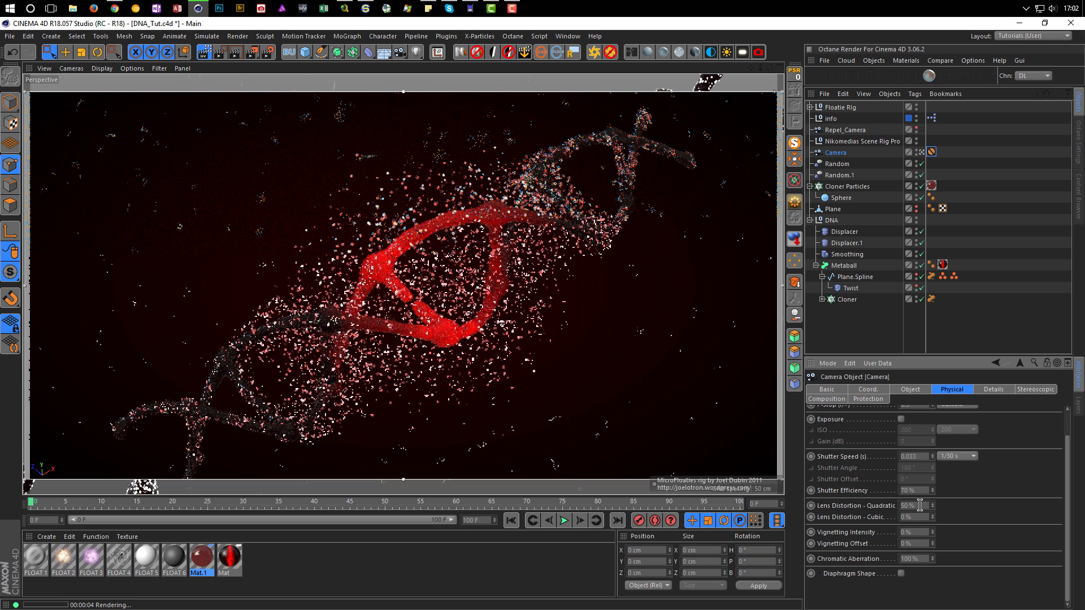
click(919, 505)
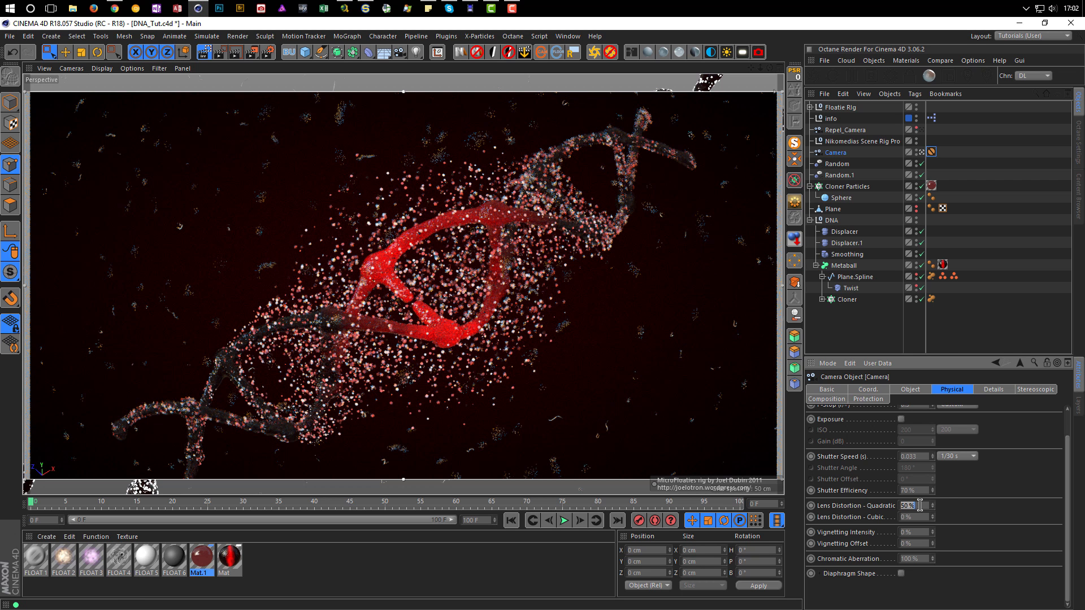
text(0)
key(Tab)
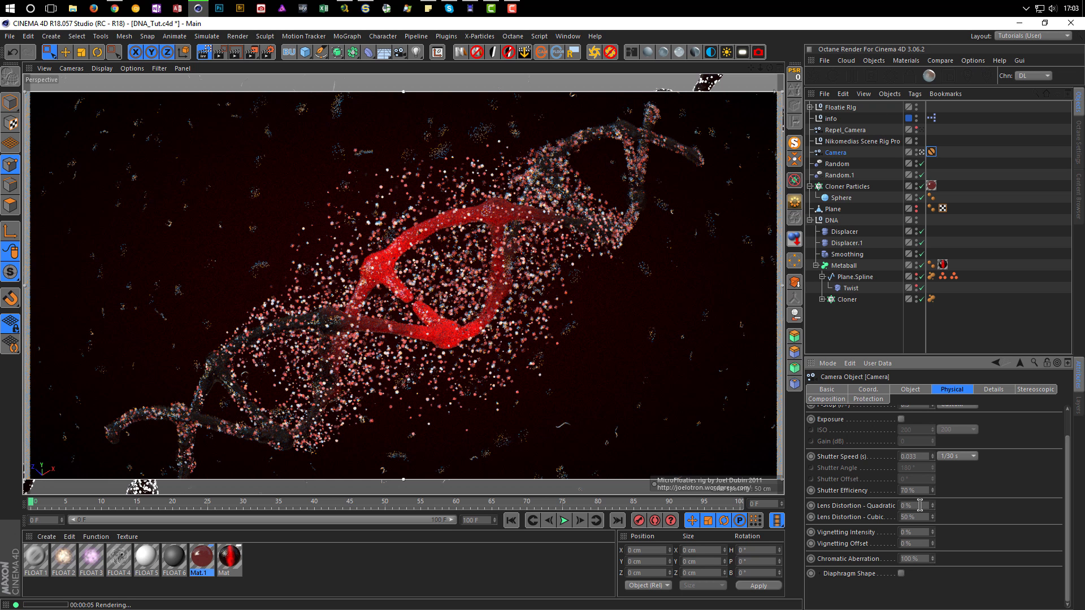
click(919, 505)
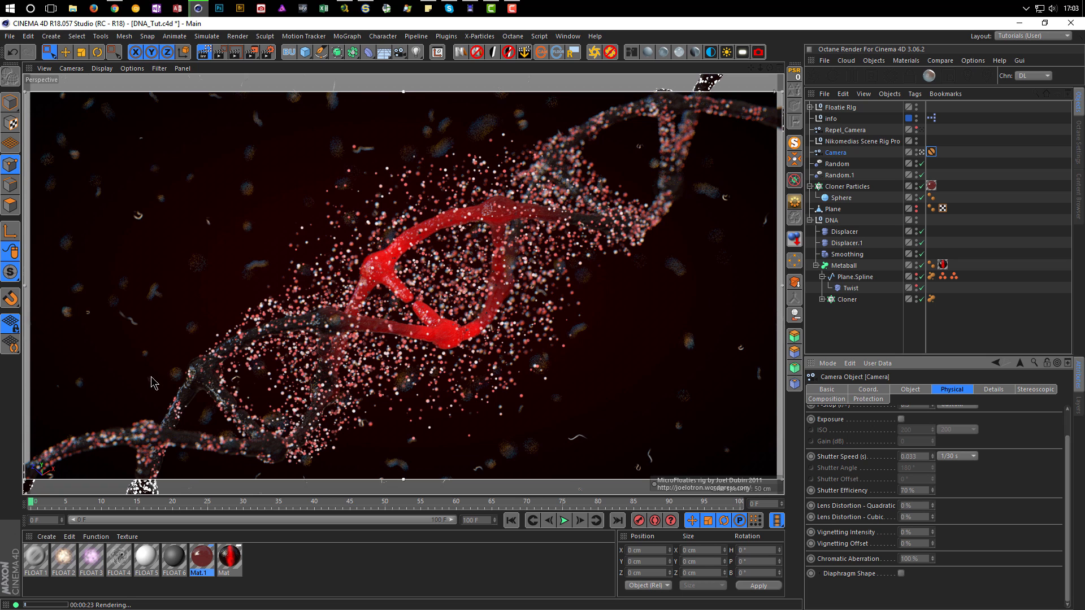
Stop the interactive render of the viewport and save the scene
drag(975, 356, 975, 478)
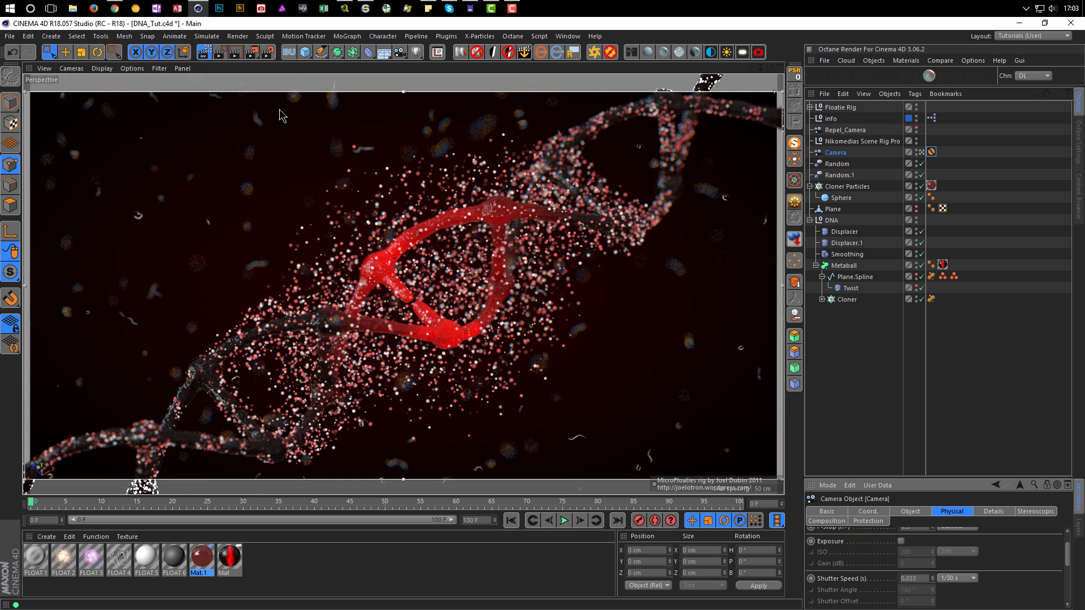
click(207, 51)
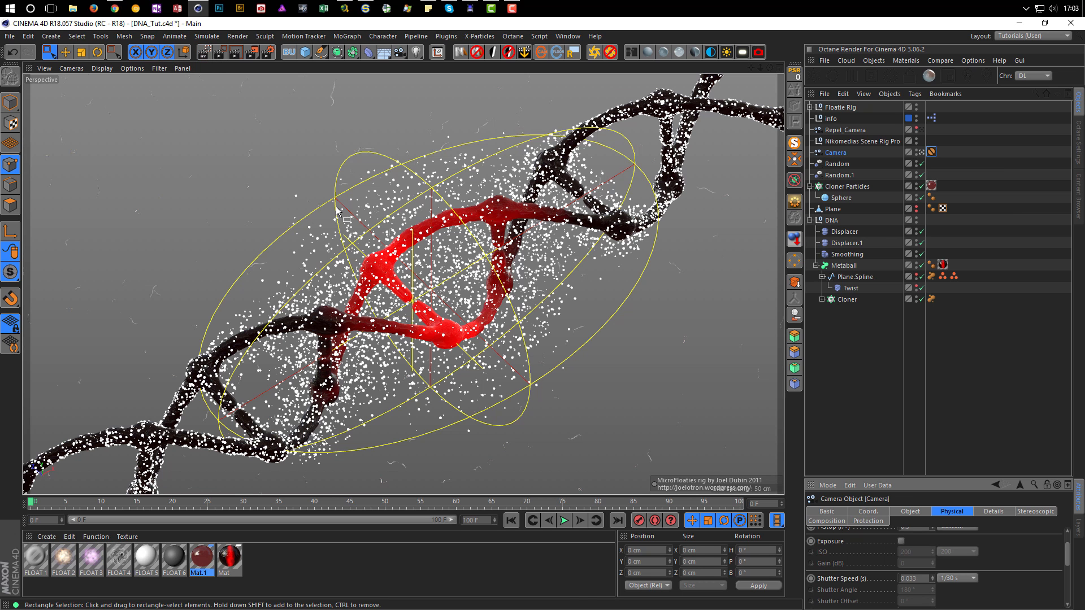
key(ctrl+s)
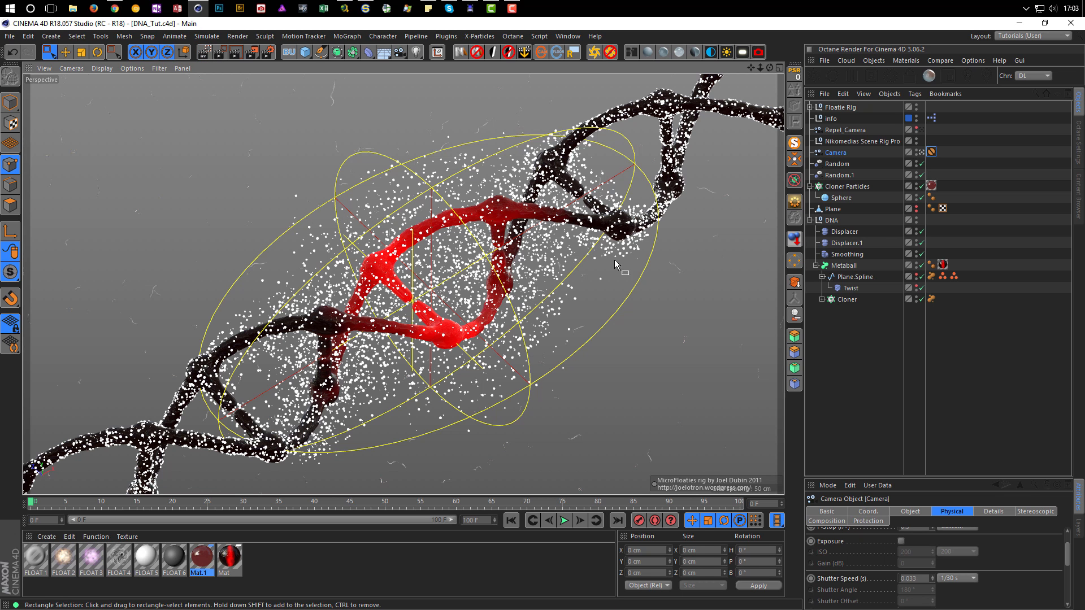
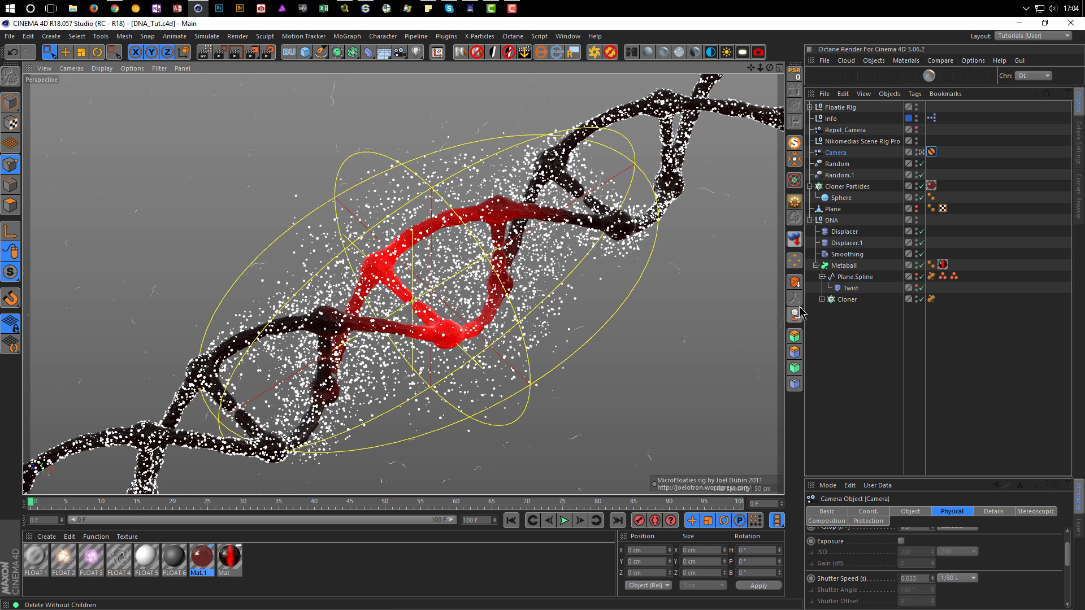
Collapse the Cloner under Metaball into a single polygon object
click(845, 300)
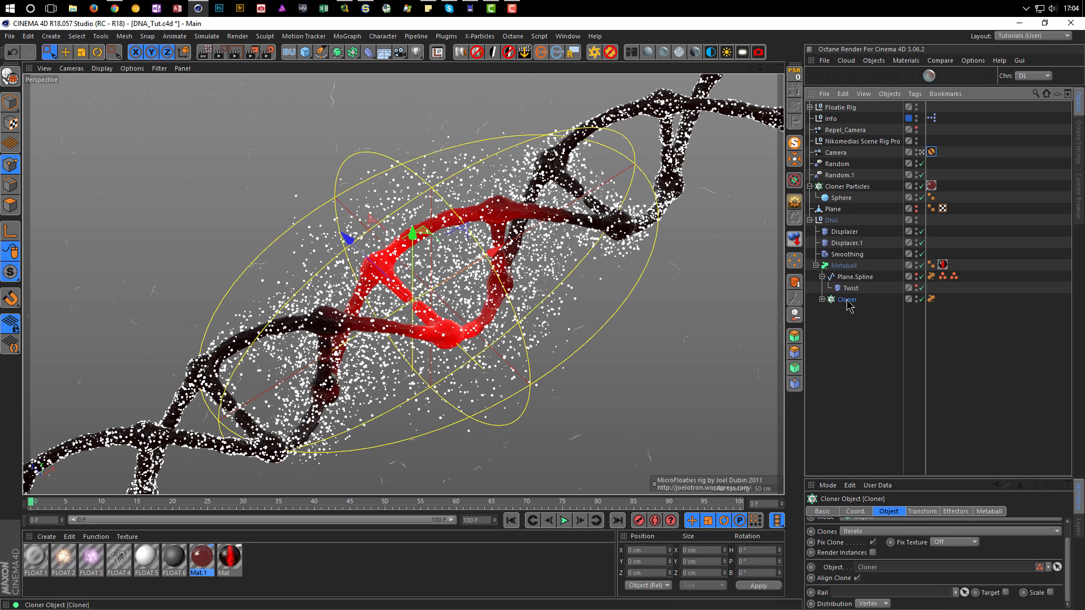
click(795, 203)
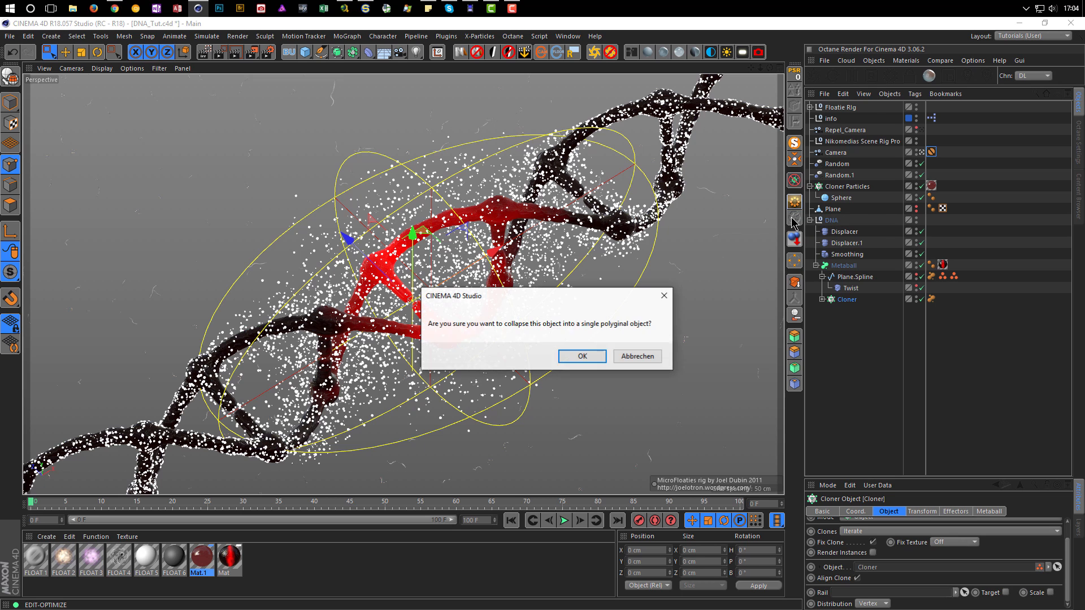
click(580, 356)
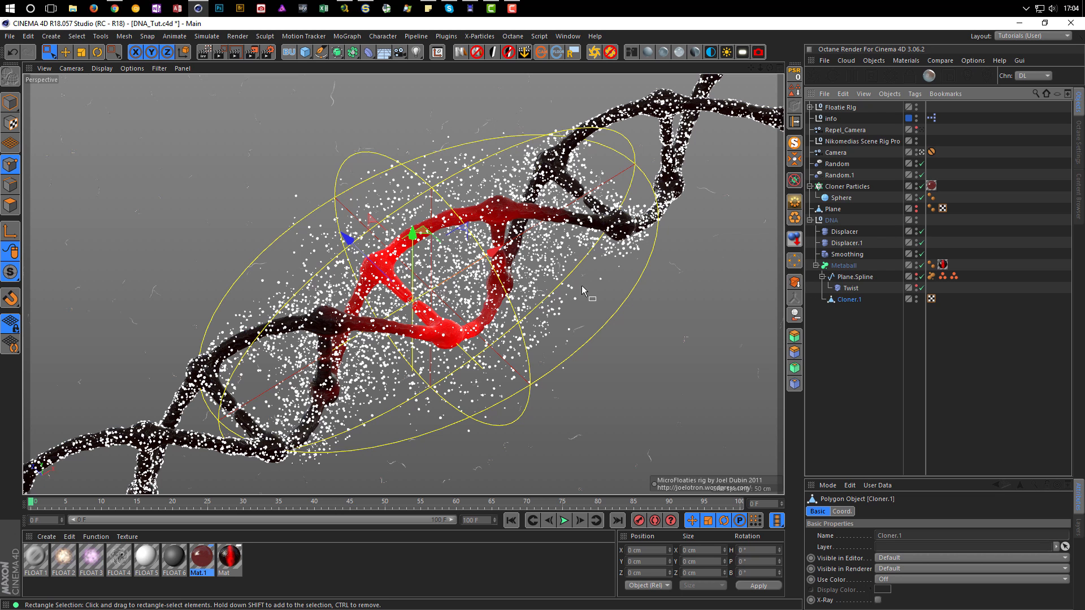
Copy the Metaball tag from Plane.Spline onto the collapsed cloner object and leave the camera view
scroll(514, 218, up, 5)
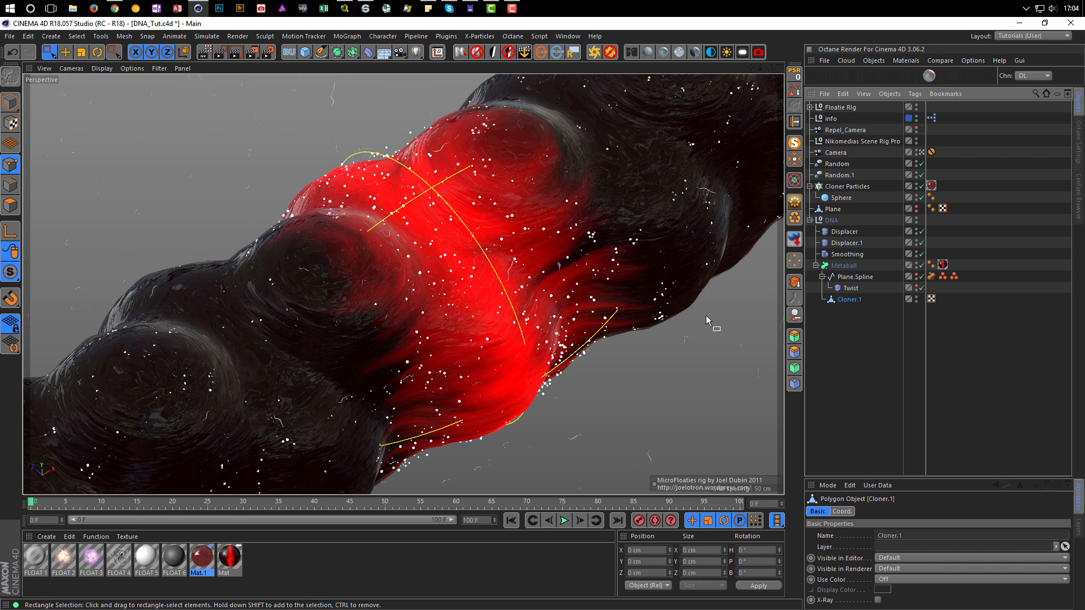
click(931, 277)
ctrl+drag(932, 277, 940, 300)
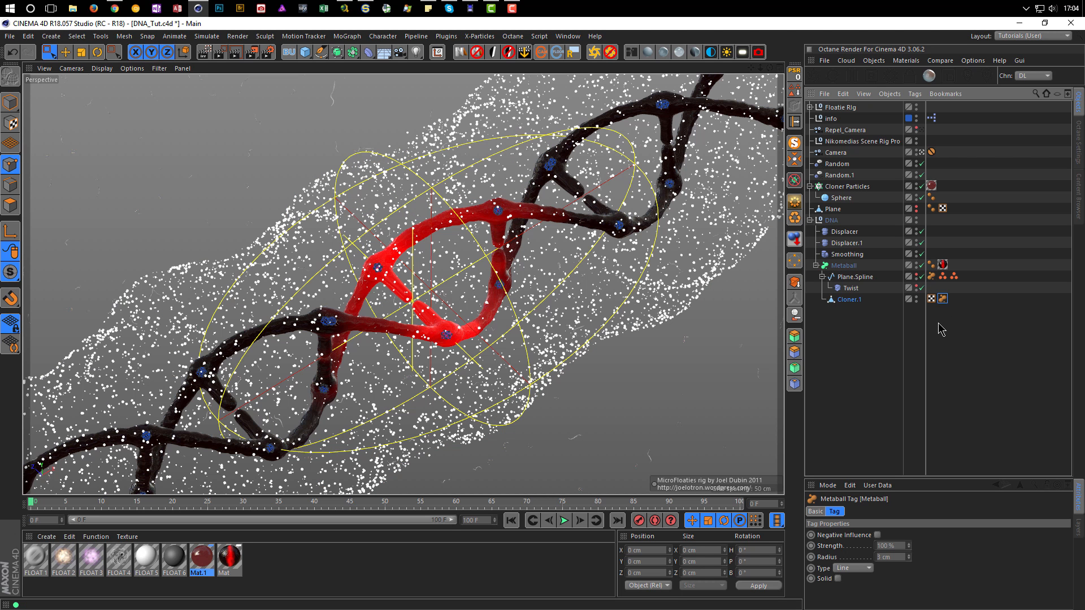
drag(903, 478, 903, 383)
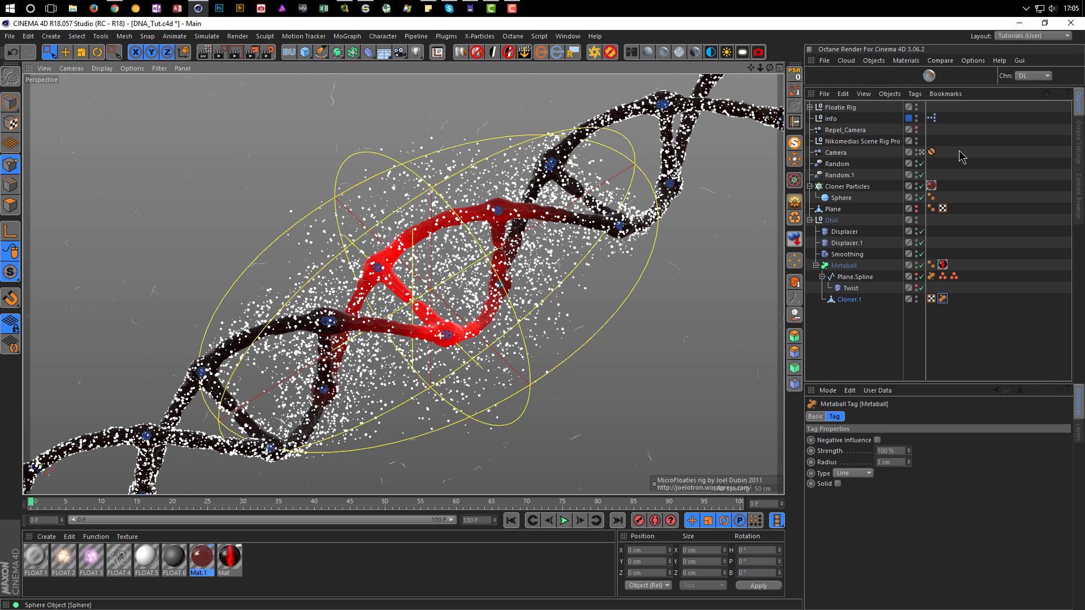
click(921, 152)
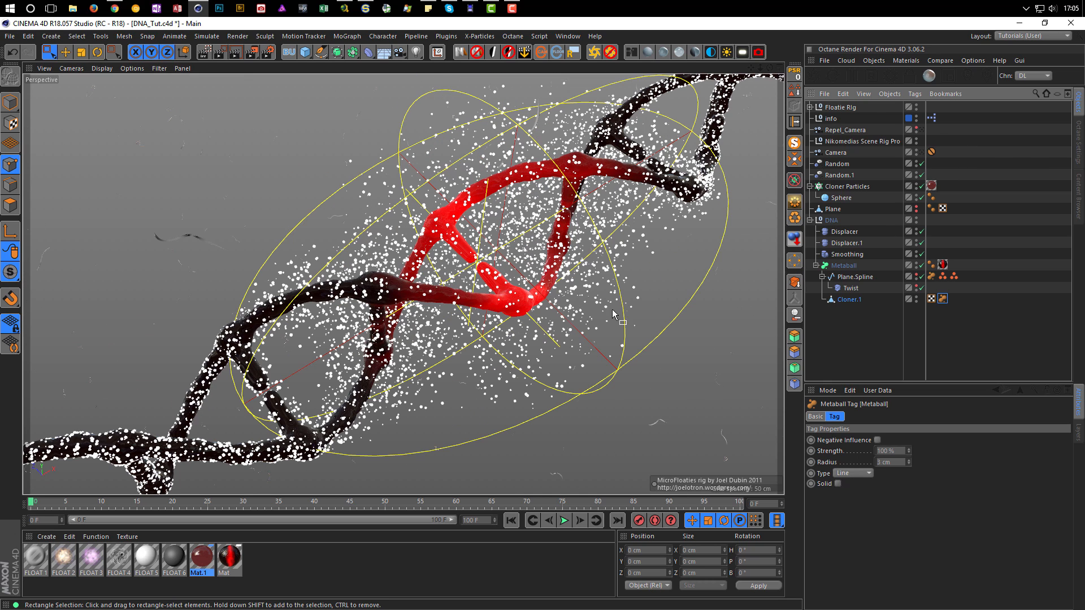
Undo the copied Metaball tag, the collapse of the Cloner and the change of camera view
alt+right_drag(370, 286, 444, 300)
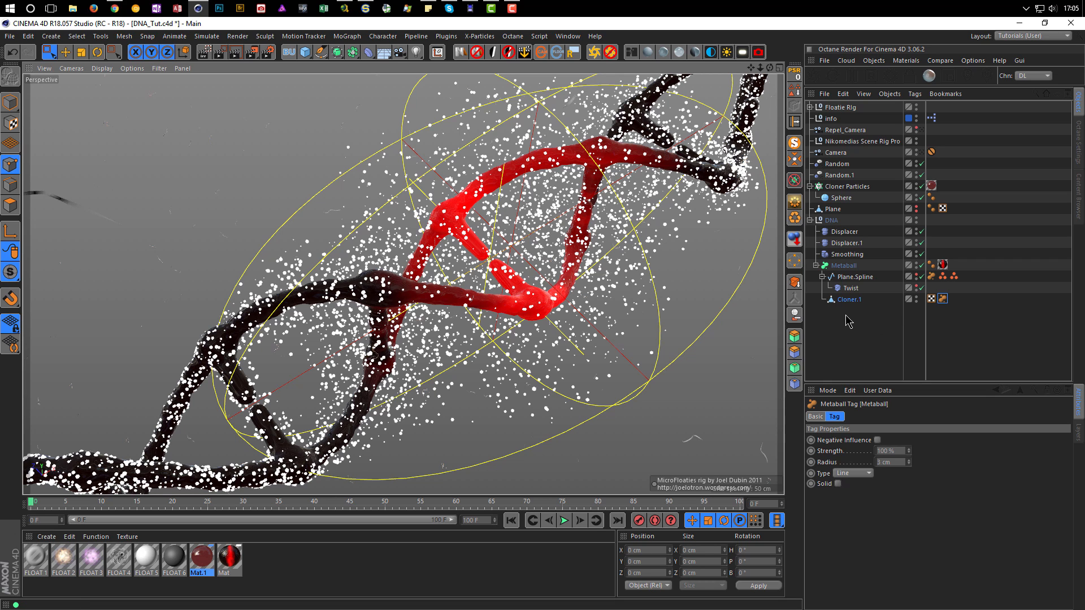
key(ctrl+z)
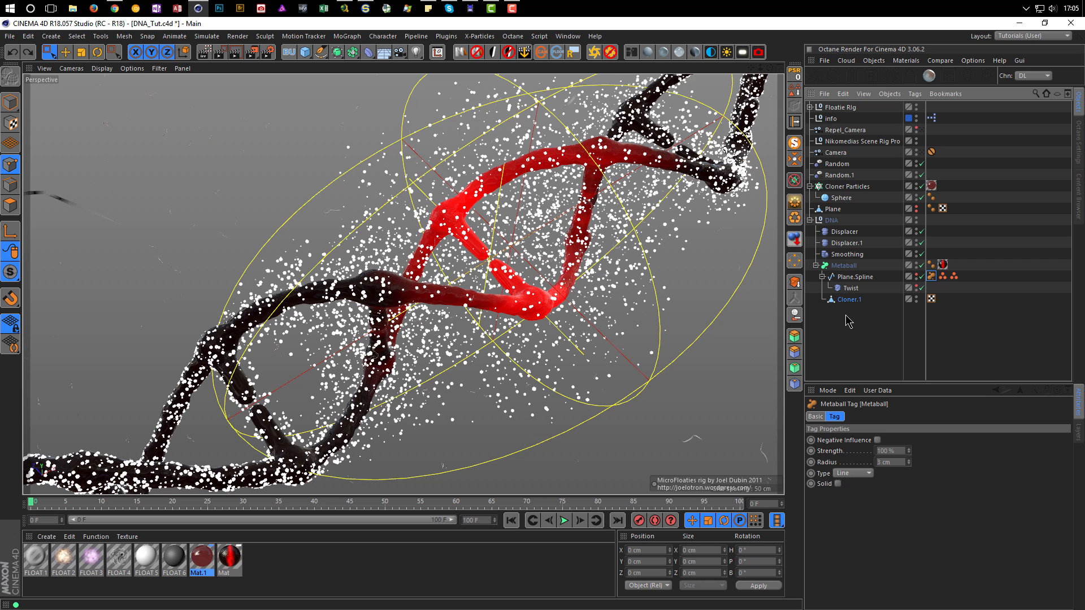
click(849, 321)
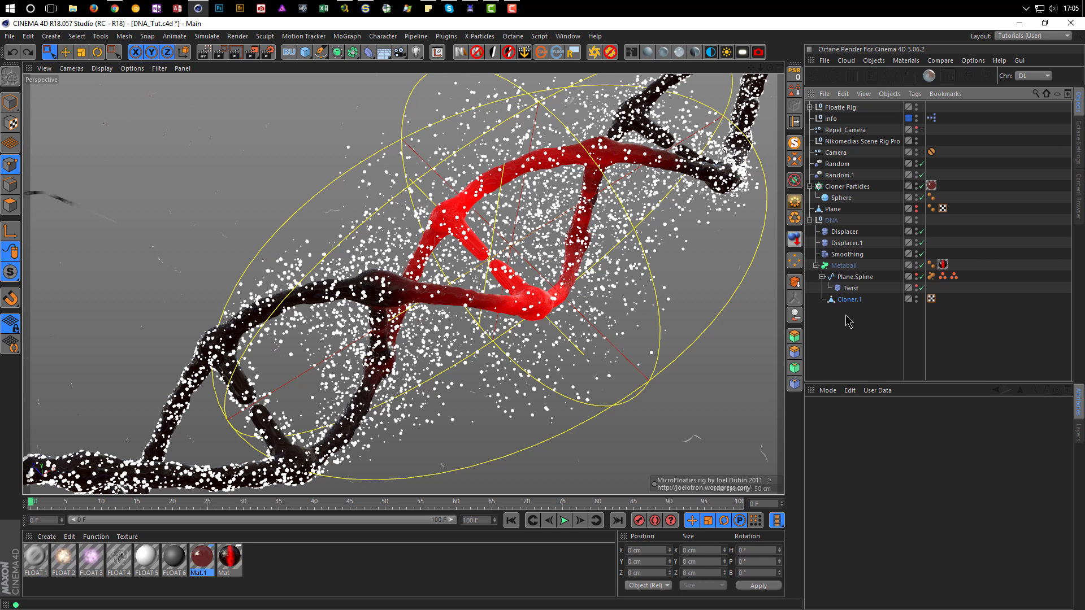
key(ctrl+z)
key(ctrl+z)
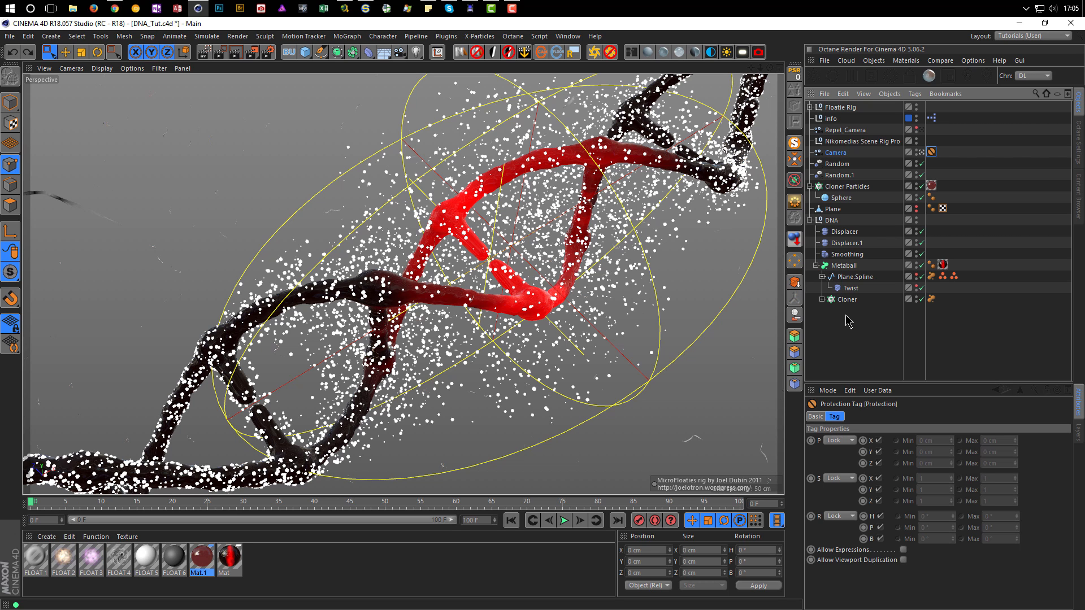
key(ctrl+z)
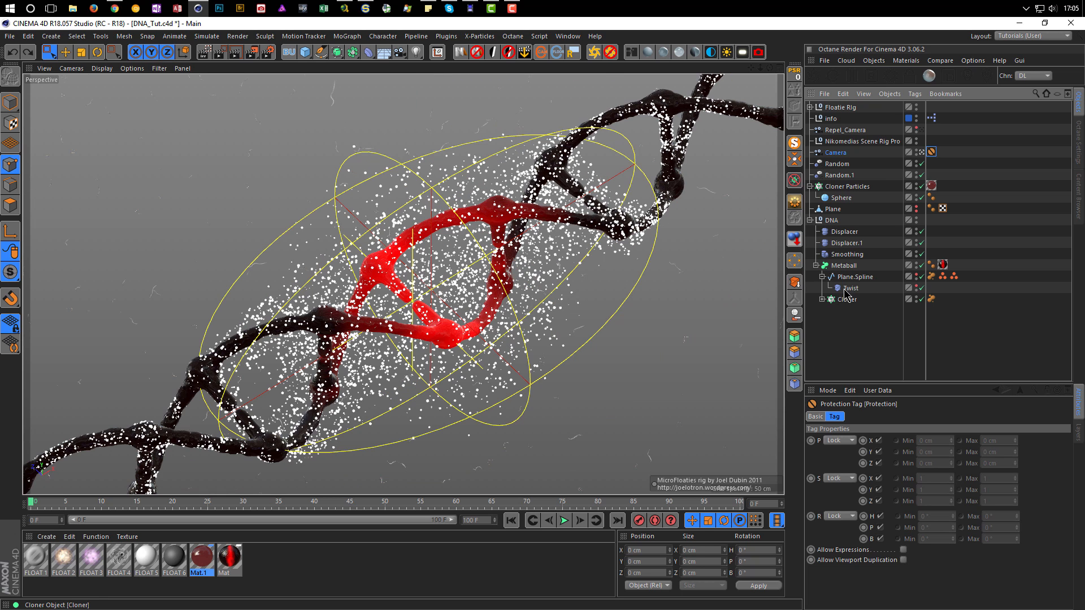
Duplicate Metaball with its children outside the DNA group, and turn off the original DNA group and Cloner Particles
click(841, 267)
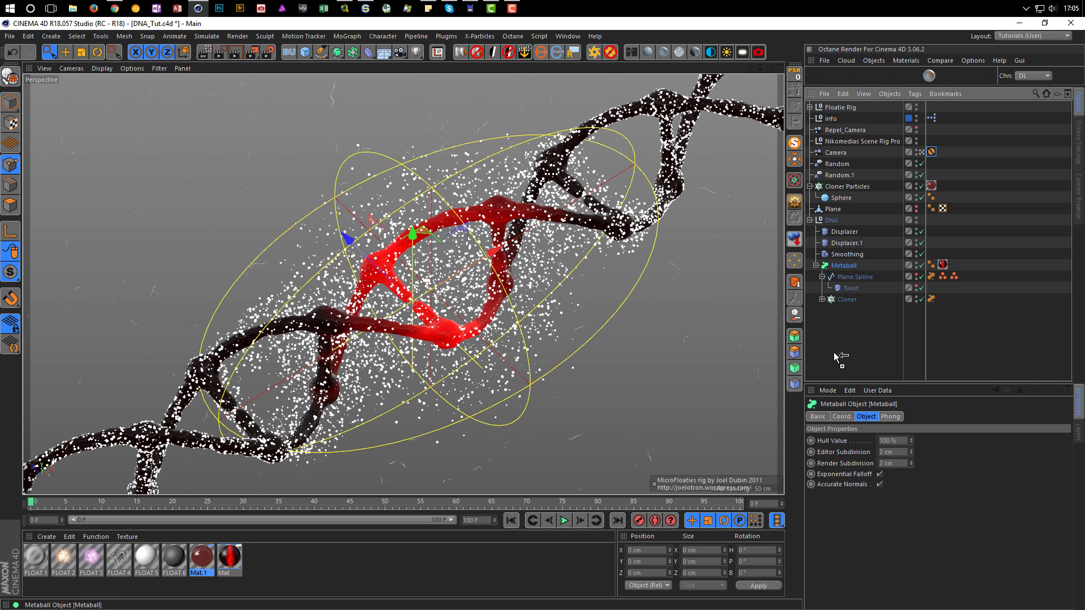
ctrl+drag(834, 360, 834, 362)
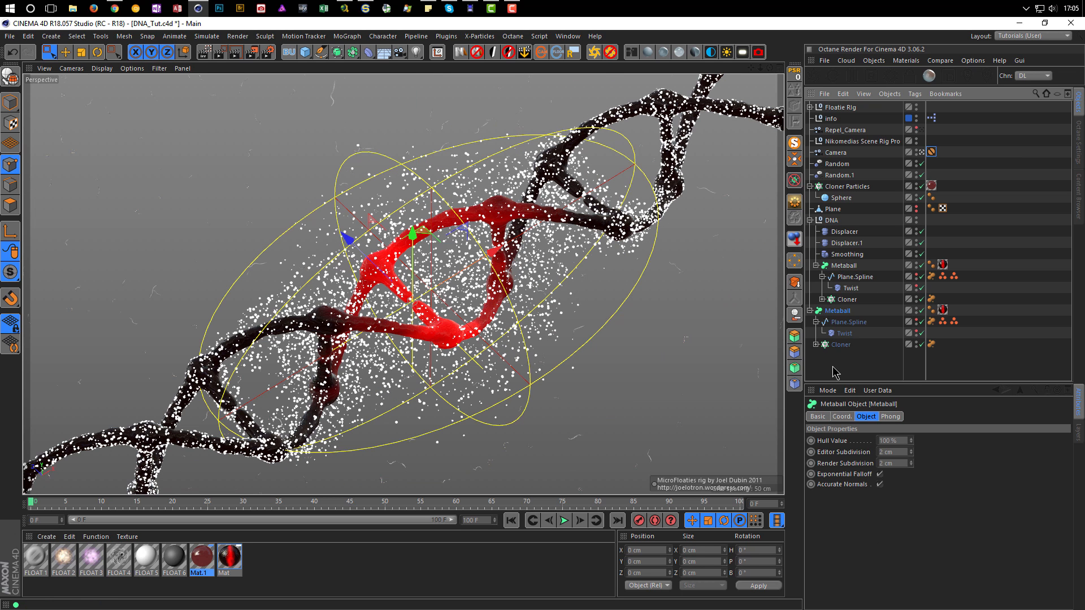
click(917, 221)
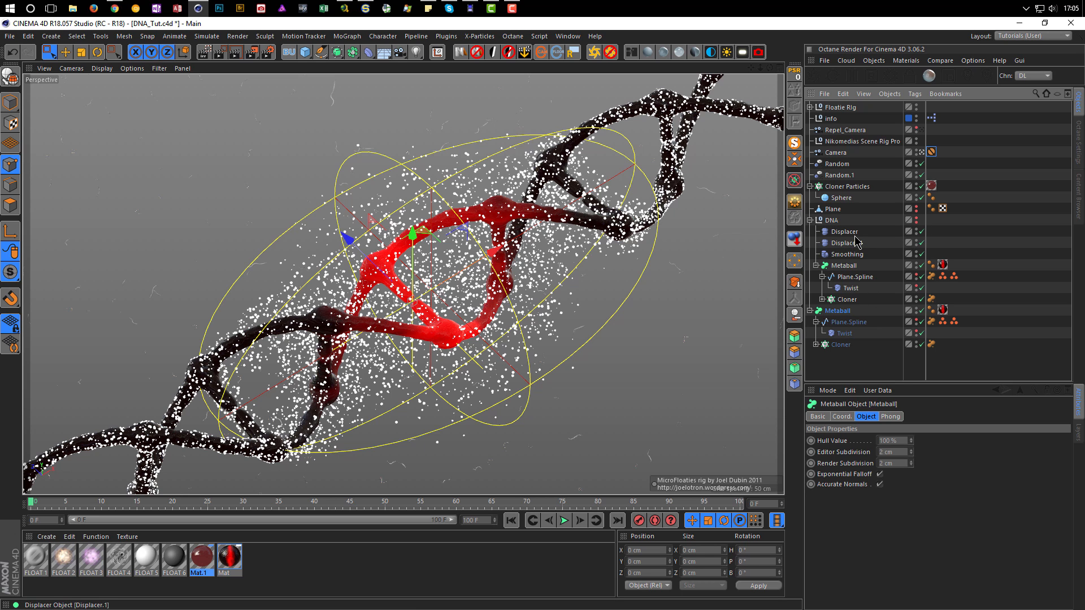
click(810, 220)
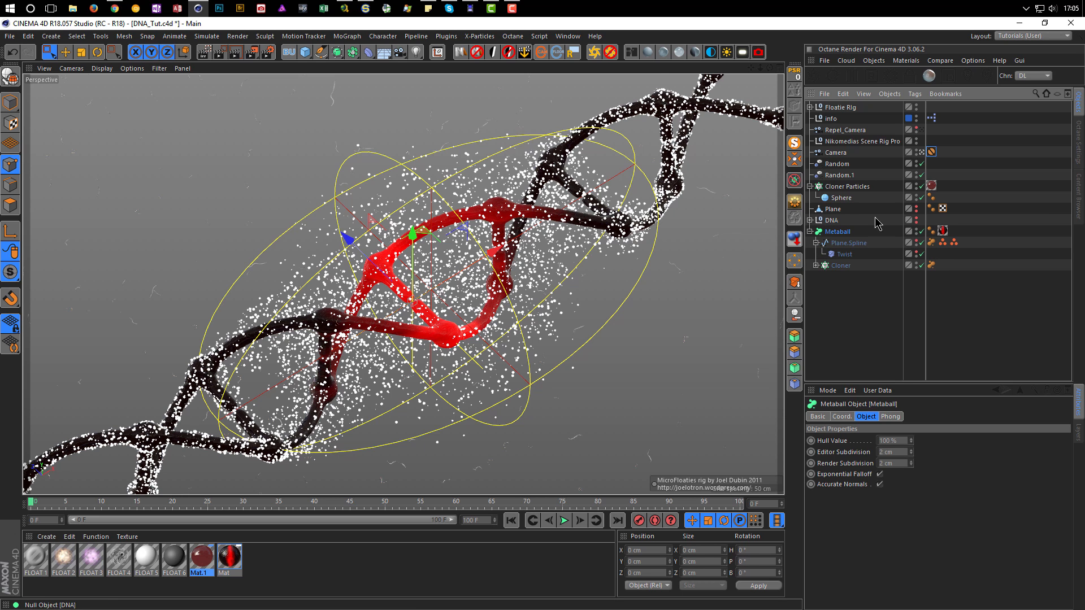
click(921, 186)
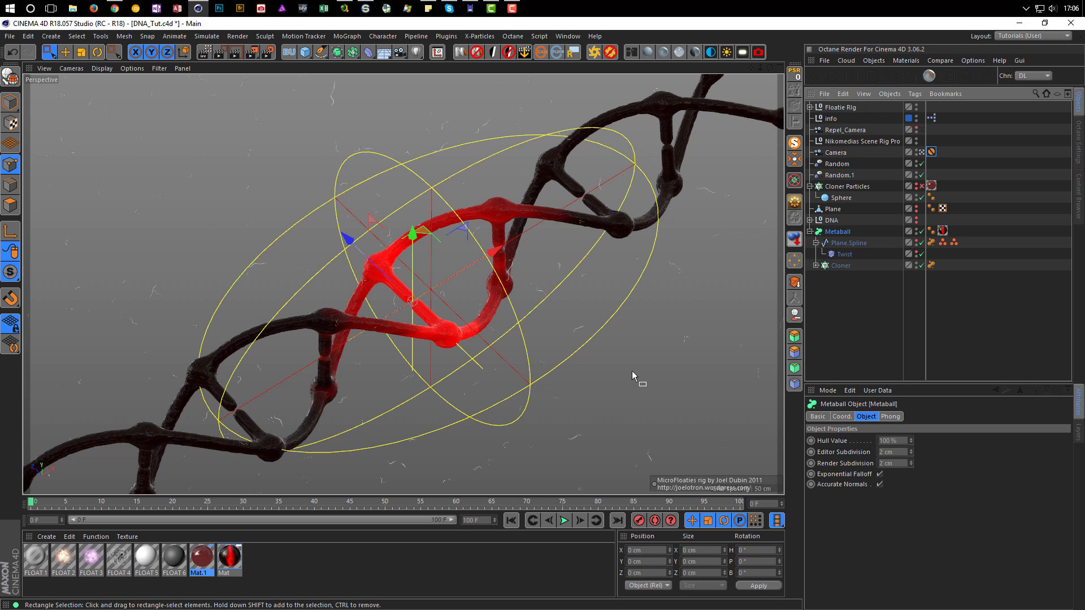
Try to scale up the duplicated Metaball
key(t)
drag(662, 357, 1083, 229)
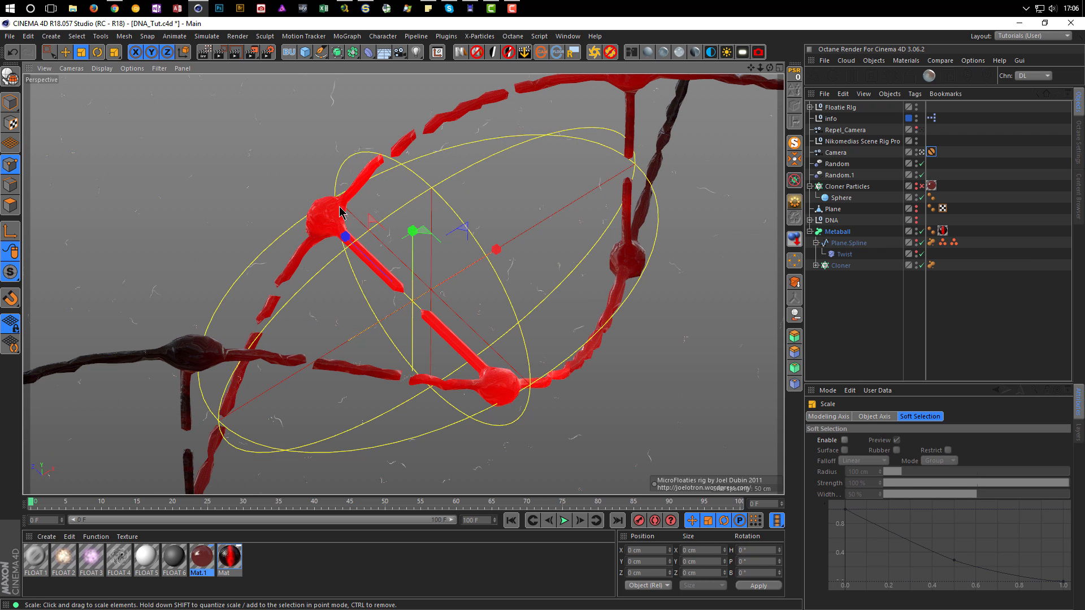
key(ctrl+z)
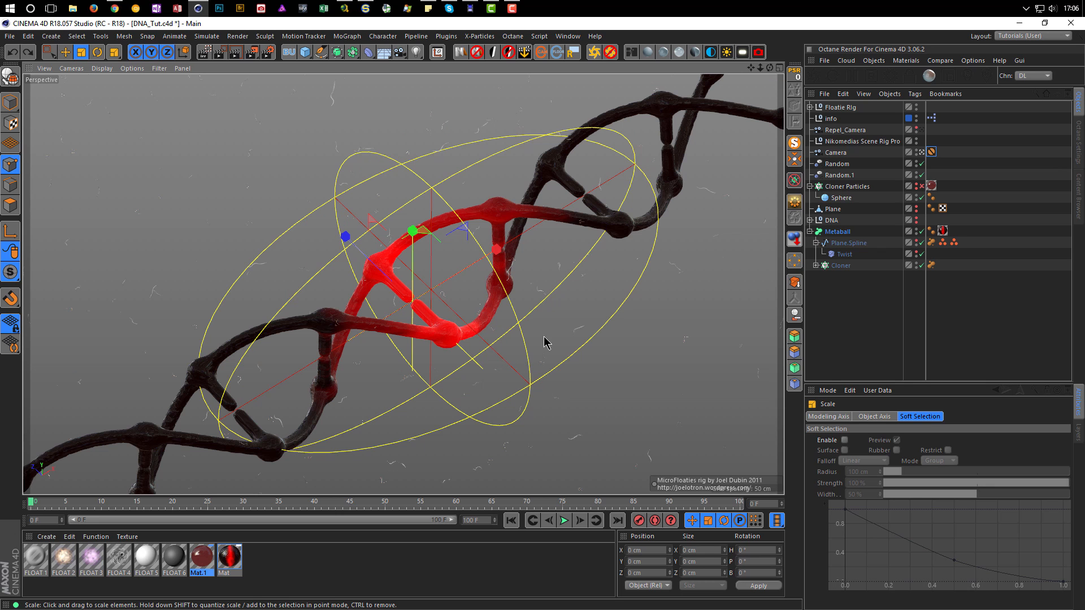
Collapse the duplicate's Cloner into a single polygon object and copy Plane.Spline's Metaball tag onto it
click(841, 265)
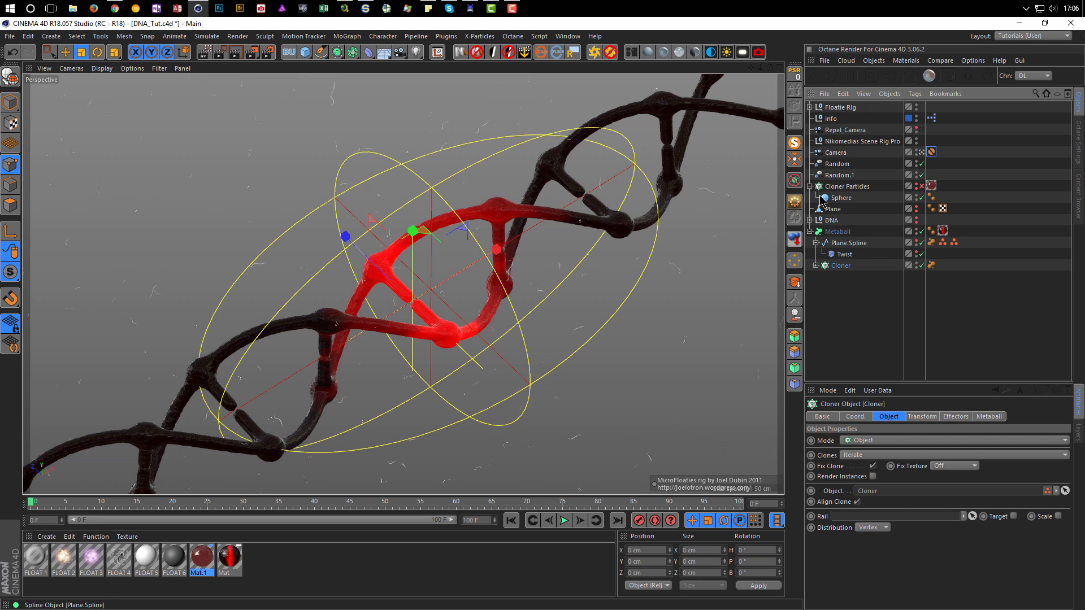
click(791, 201)
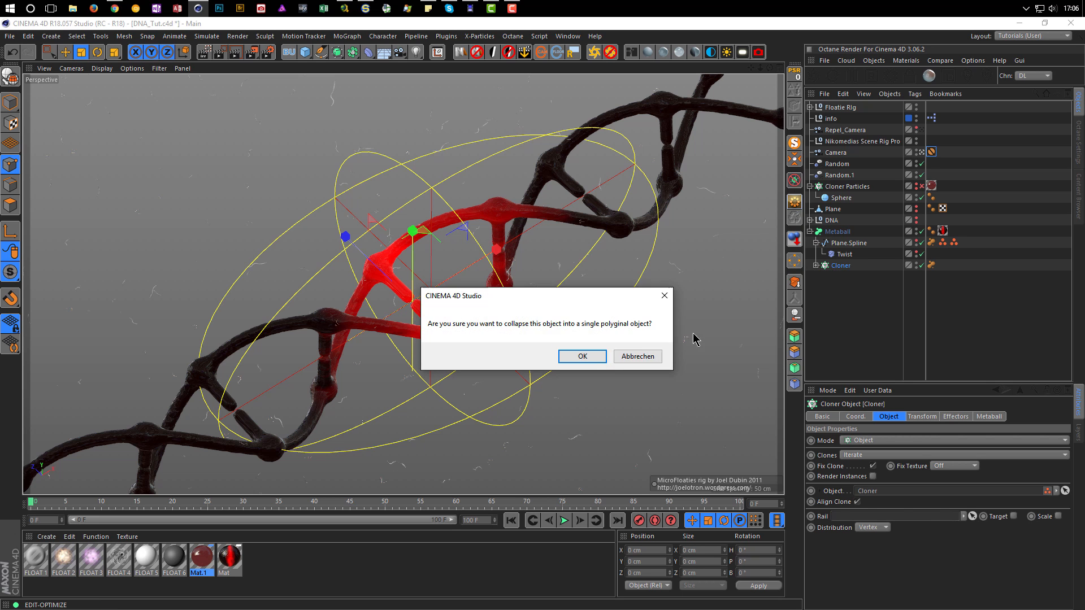
click(582, 356)
ctrl+drag(932, 242, 944, 266)
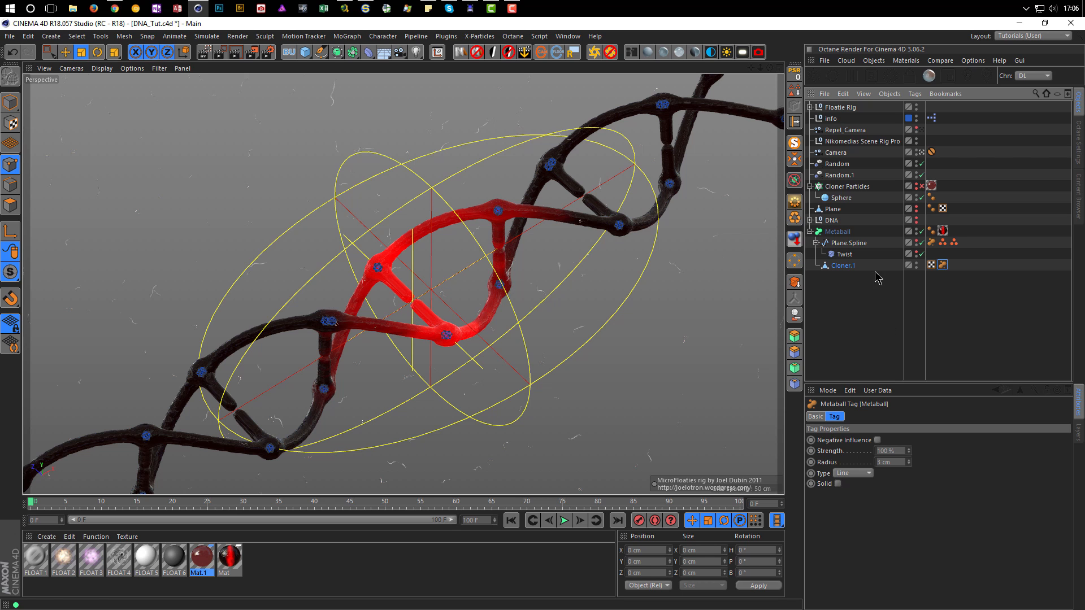
click(838, 264)
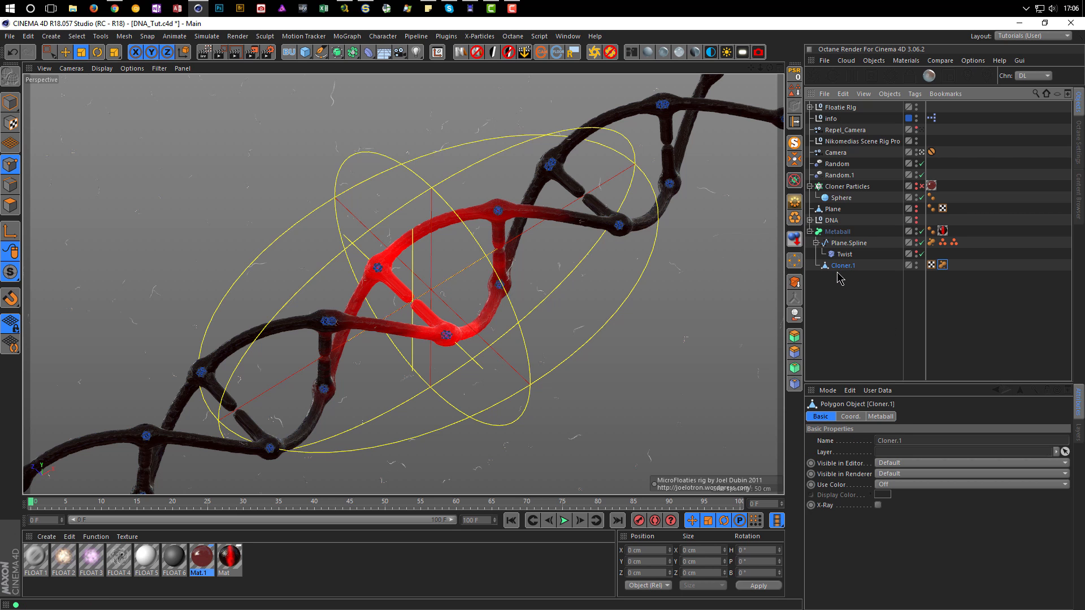
Replace the duplicated Metaball with a polygon object of its current state and show the original DNA group again
click(810, 232)
click(837, 232)
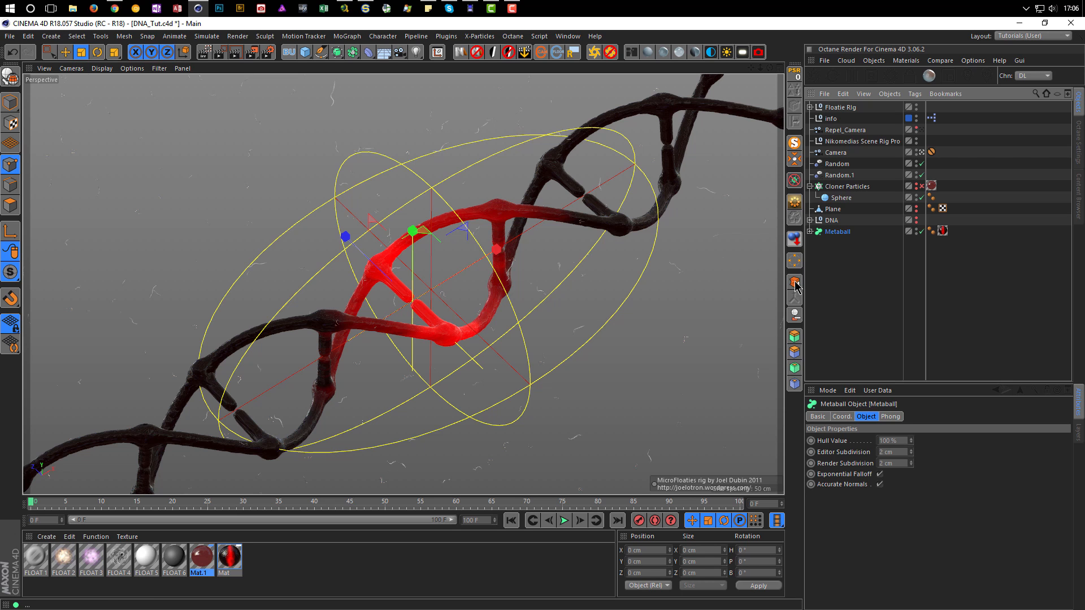
click(796, 333)
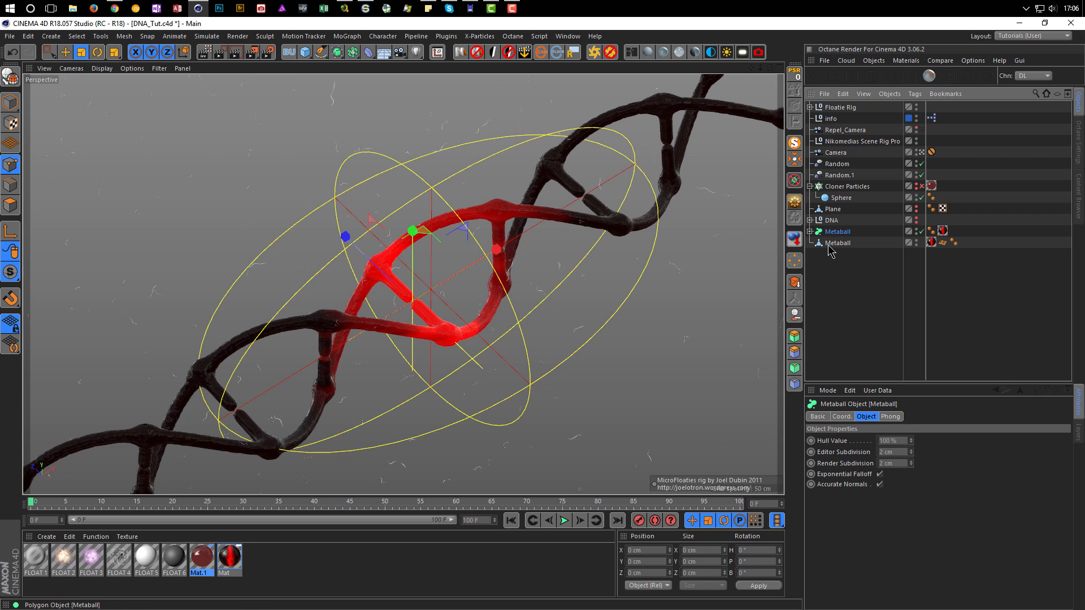
click(921, 231)
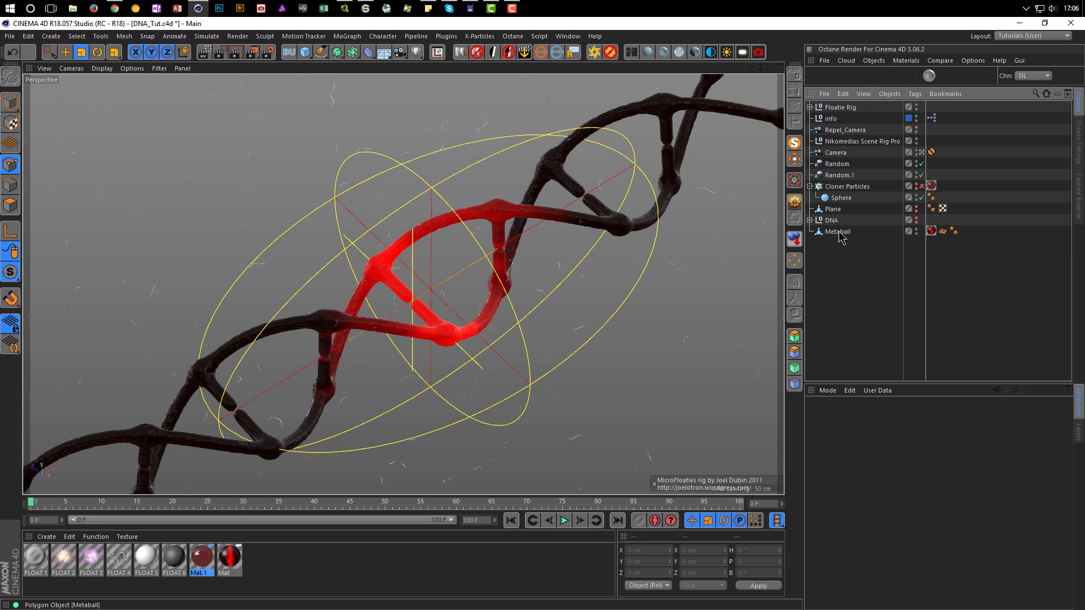
key(c)
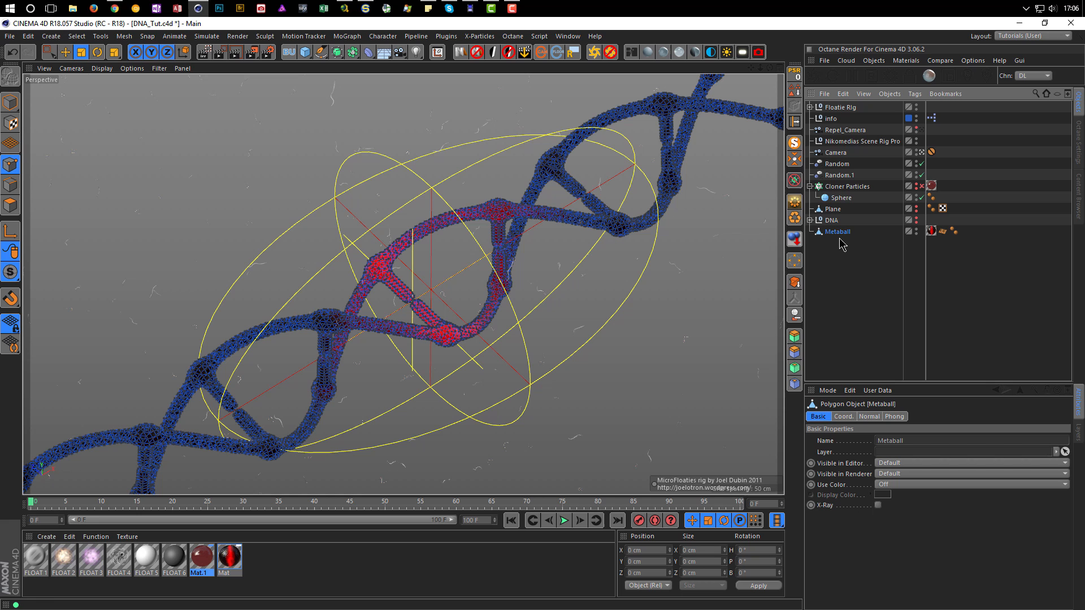
click(12, 107)
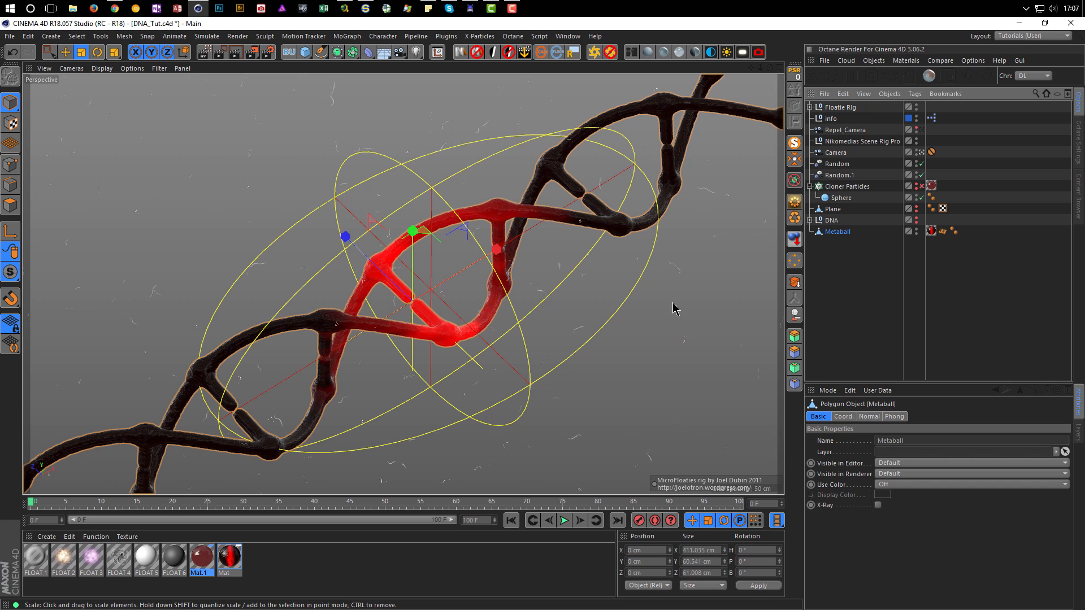
click(837, 272)
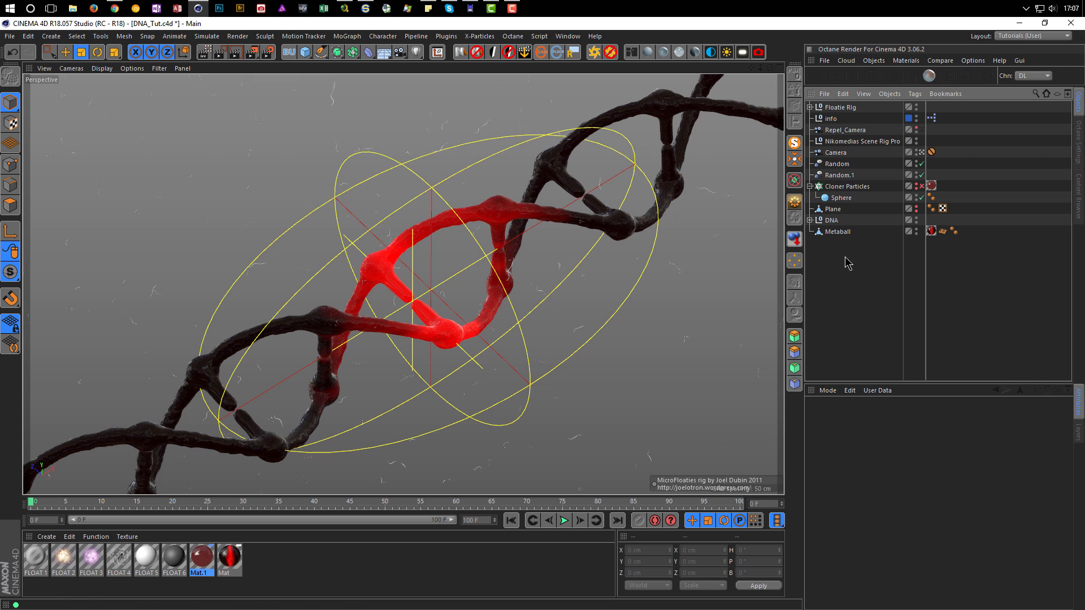
Move the polygon Metaball about 626 cm back along Z and about 662 cm down along Y in the orthographic views
middle_click(700, 294)
click(839, 232)
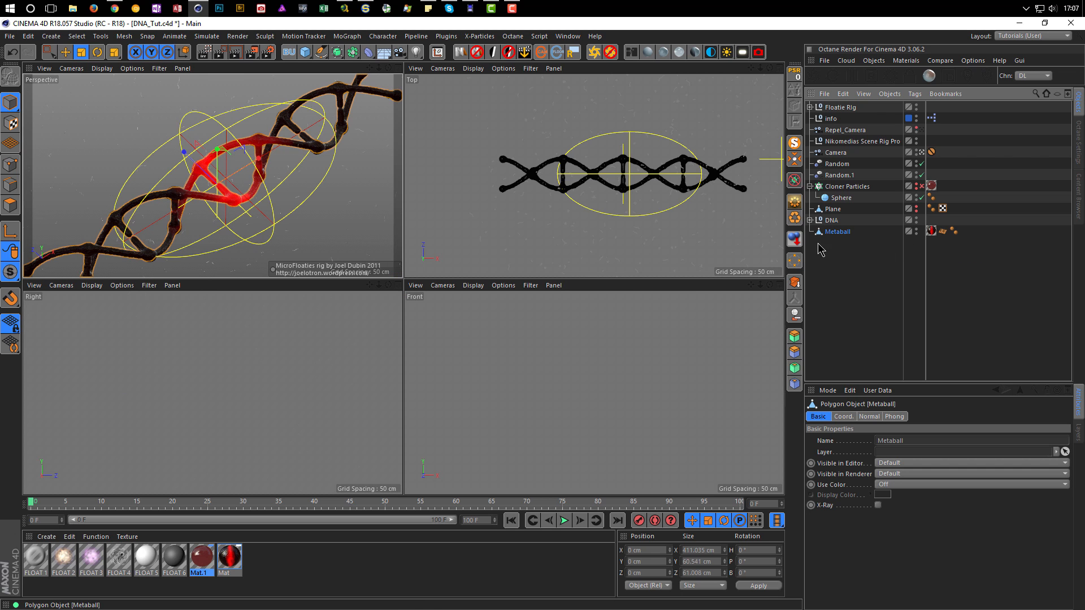
scroll(588, 235, down, 4)
alt+middle_drag(509, 254, 506, 254)
key(e)
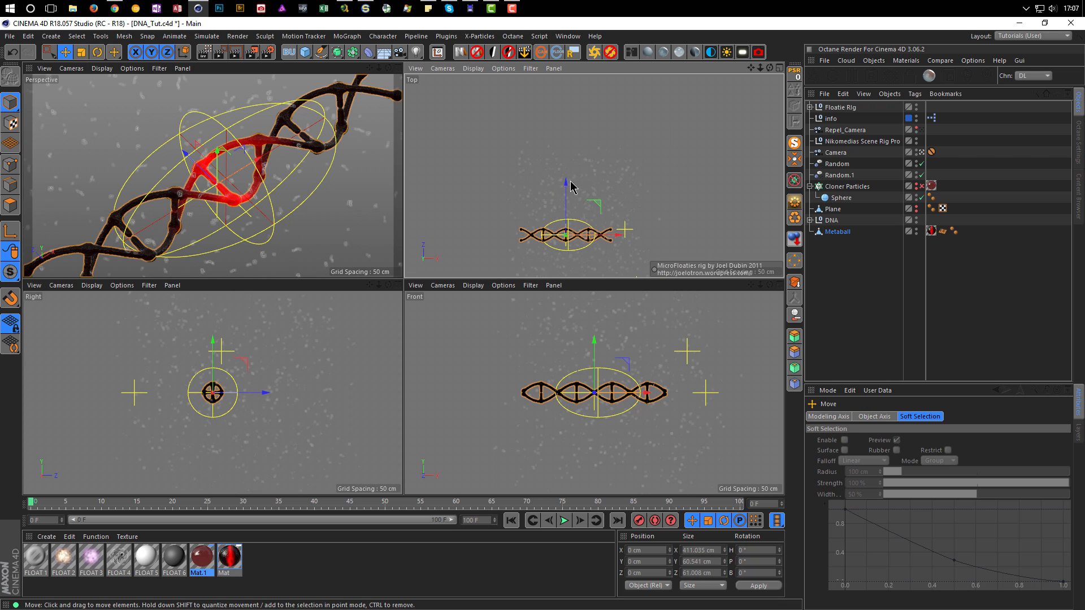
drag(571, 185, 572, 46)
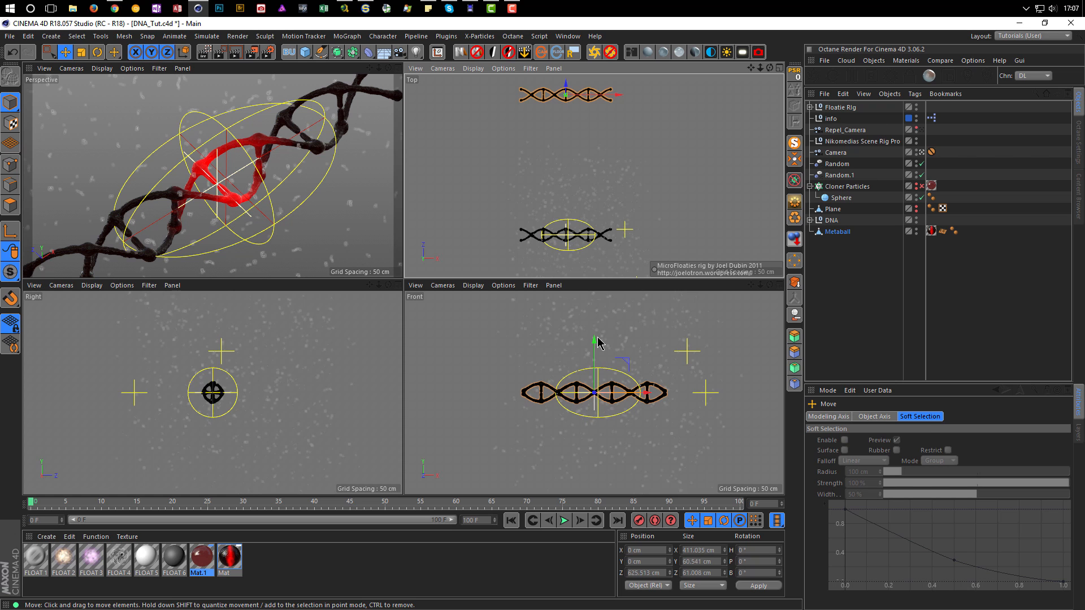
drag(598, 341, 585, 492)
scroll(649, 375, down, 5)
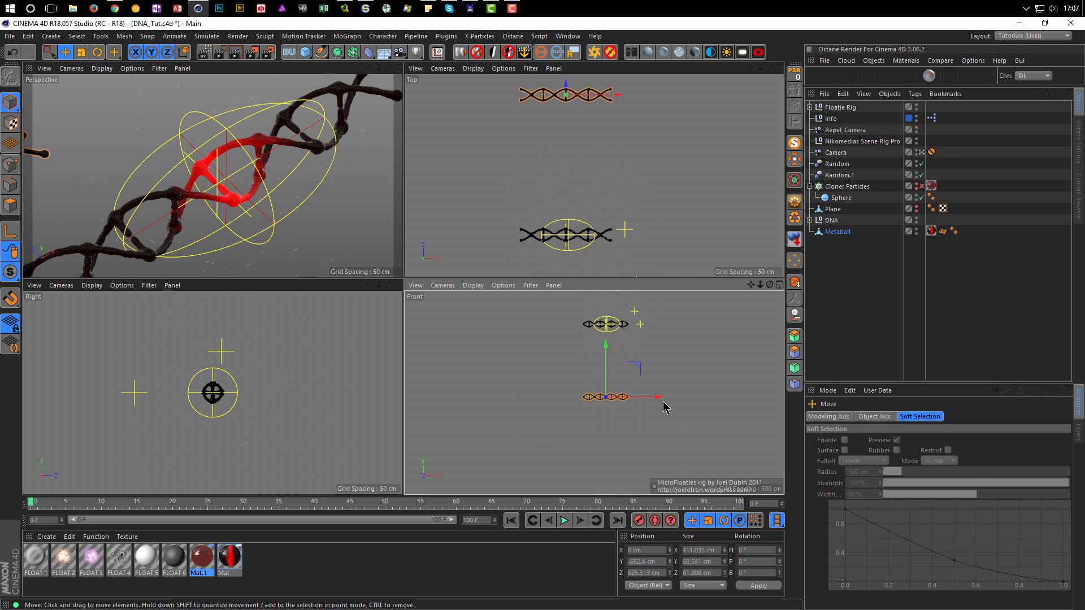
Enlarge the polygon Metaball to about 656 cm long and shift it to about X 375 cm, Y -868 cm
drag(660, 404, 692, 397)
drag(638, 347, 701, 413)
key(t)
drag(541, 421, 752, 383)
drag(539, 424, 530, 416)
key(e)
mouse_move(646, 355)
mouse_down()
mouse_move(640, 403)
mouse_move(644, 368)
mouse_up()
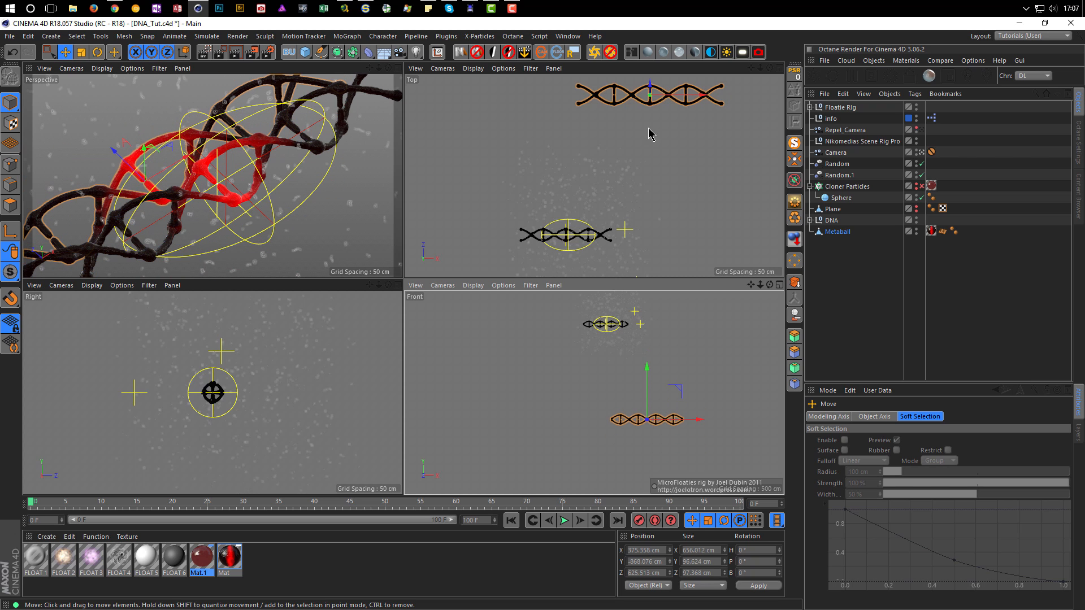
Reposition the polygon Metaball in the background at about X 602 cm, Y -1125 cm, Z 859 cm
scroll(593, 144, down, 1)
alt+middle_drag(594, 144, 537, 260)
drag(585, 160, 588, 116)
drag(647, 373, 643, 399)
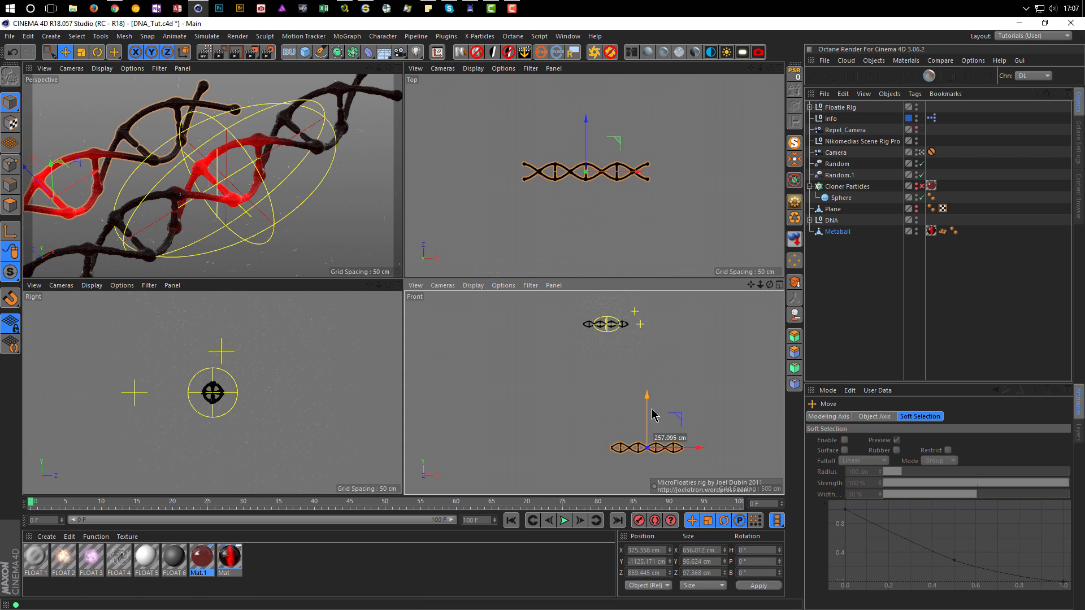
drag(697, 448, 724, 455)
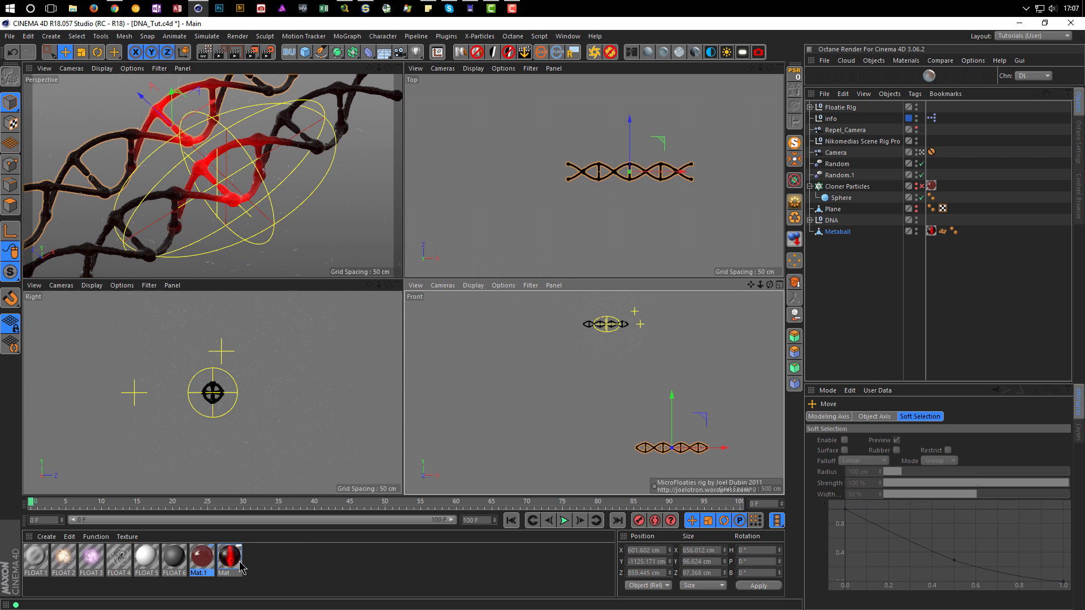
Duplicate the red glowing DNA material Mat and rename the copy BG DNA
ctrl+drag(234, 565, 276, 570)
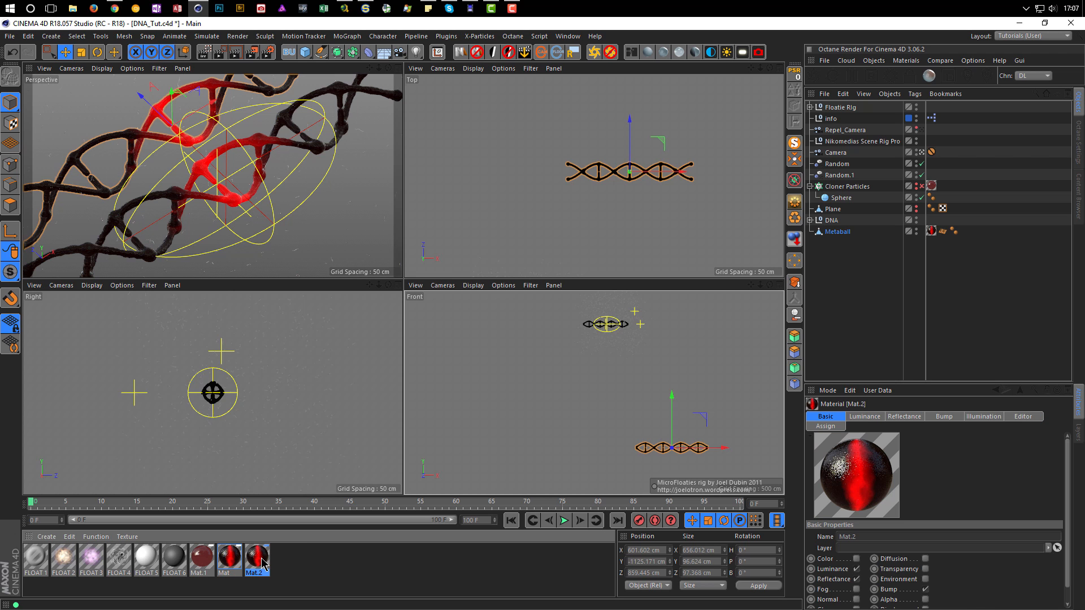
double_click(257, 559)
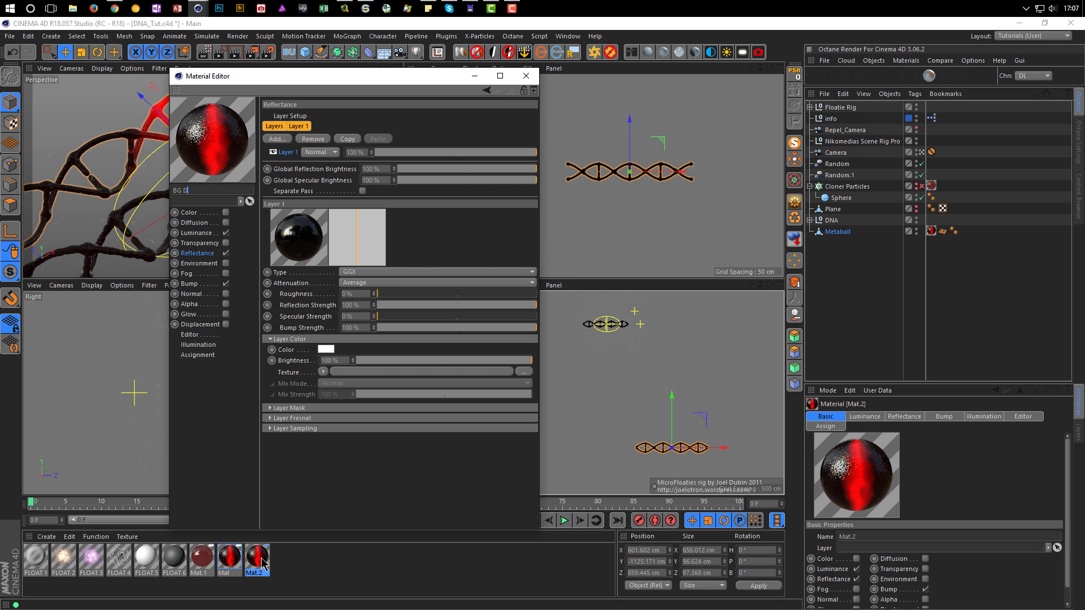
text(BG DNA)
key(Return)
Shift all three knots of BG DNA's luminance gradient toward the start, keeping the white knot between the black ones
click(209, 234)
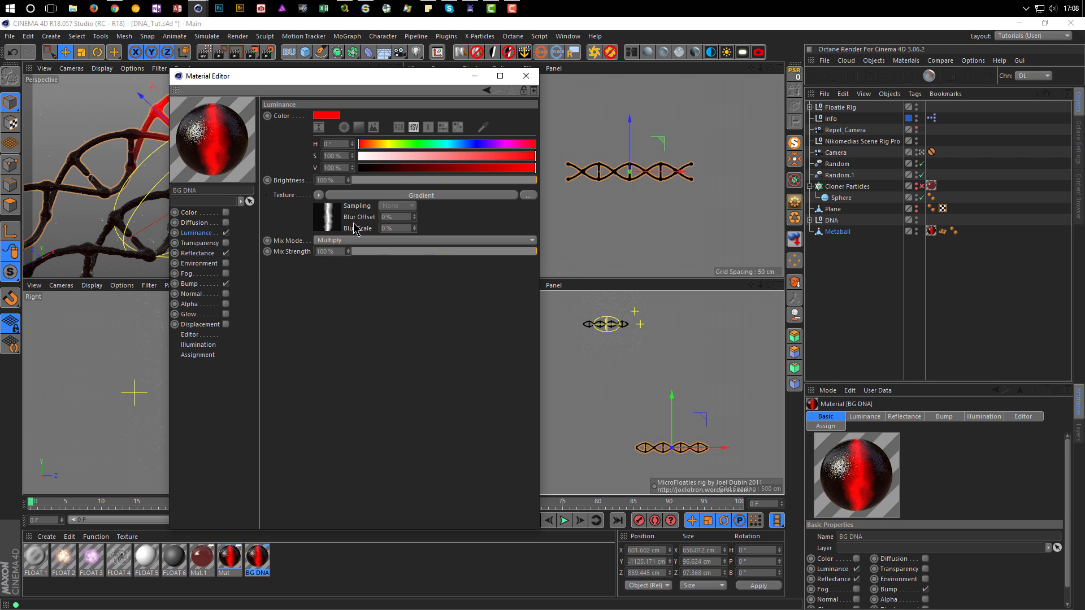
drag(388, 83, 623, 100)
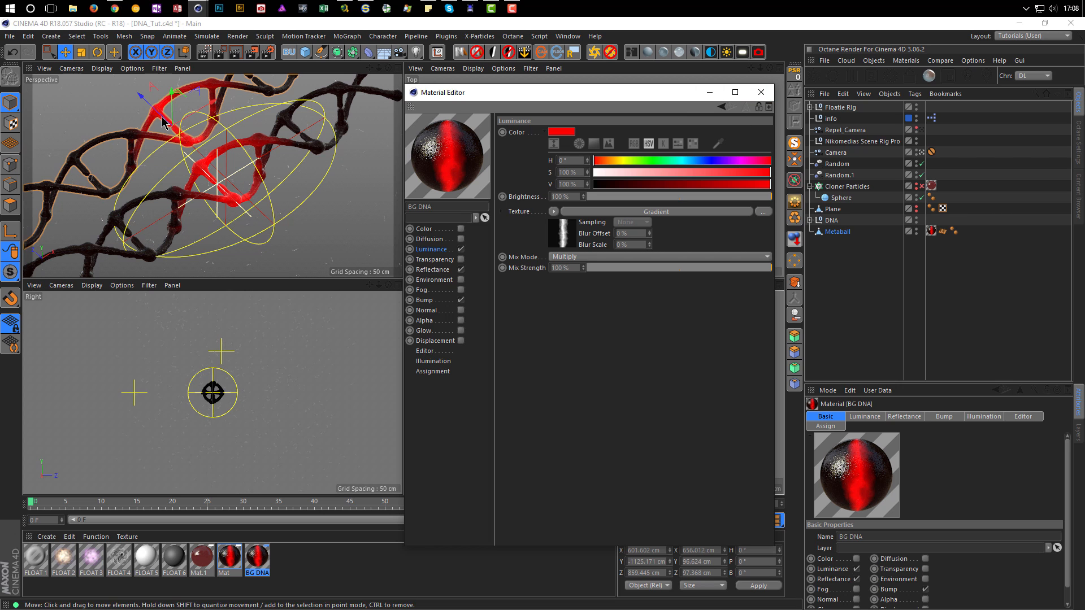
click(612, 214)
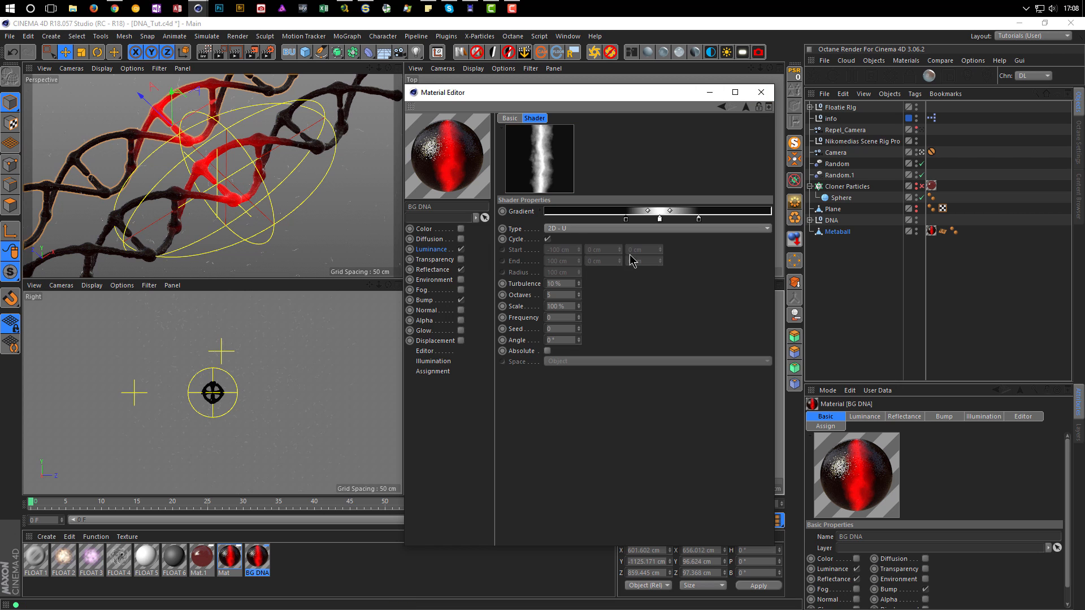
drag(629, 219, 566, 221)
drag(659, 220, 605, 220)
drag(700, 220, 629, 224)
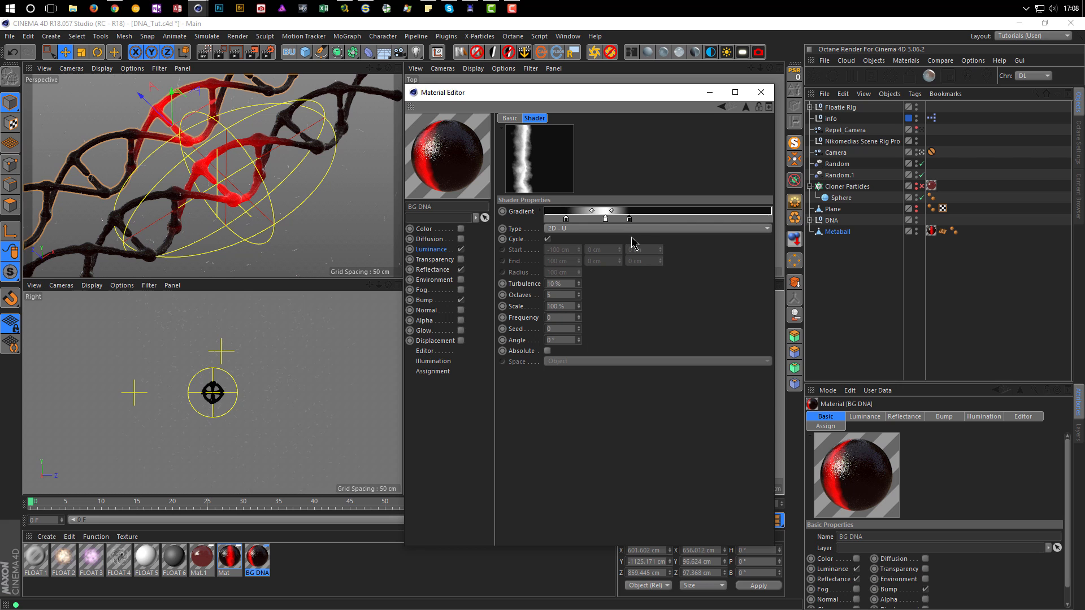
drag(591, 98, 428, 81)
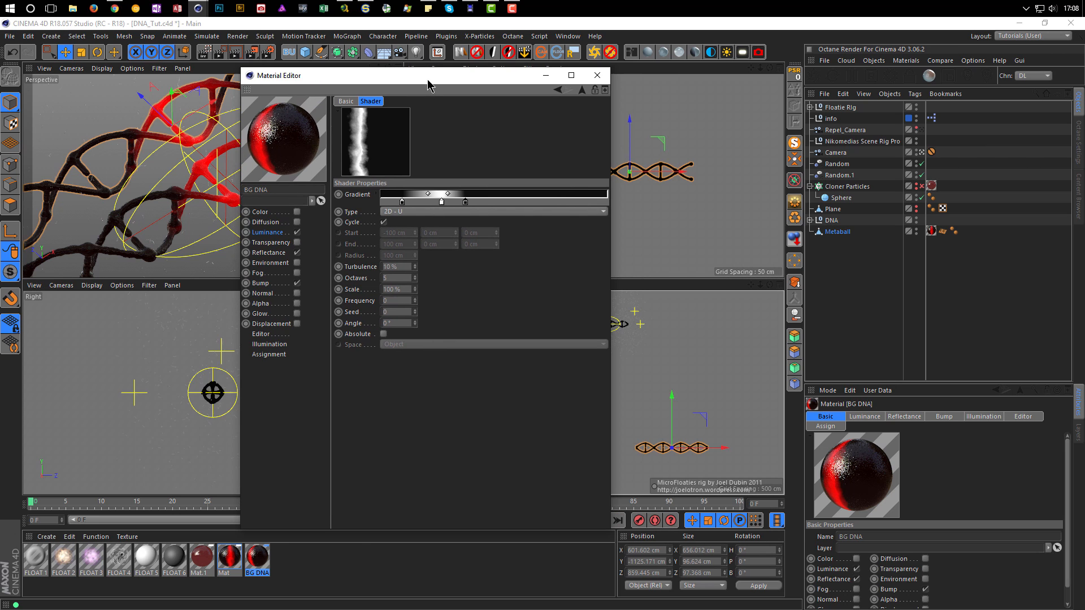
drag(257, 567, 847, 232)
click(931, 231)
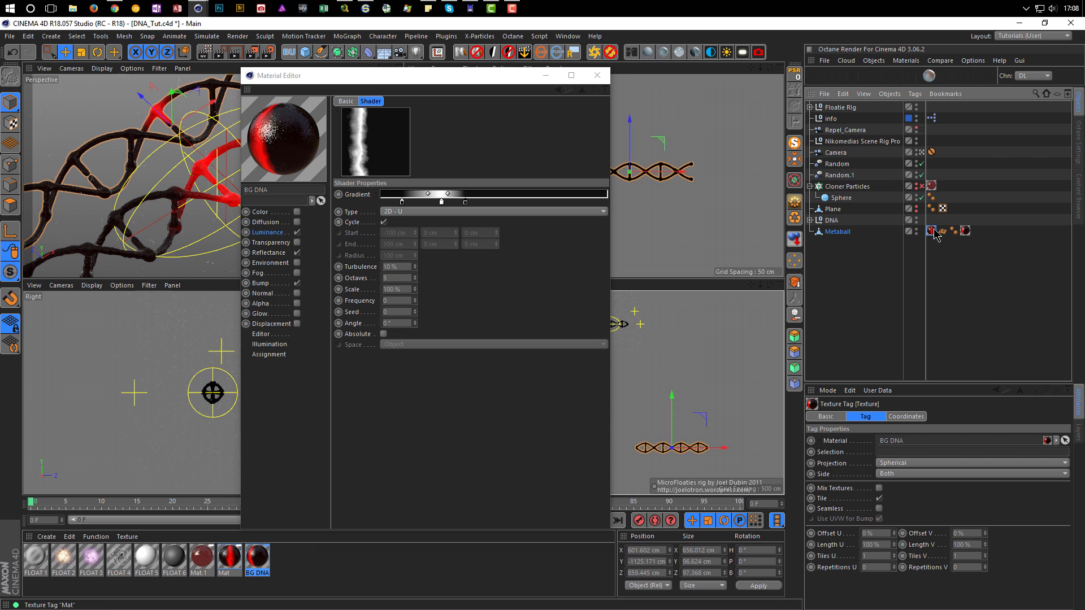
click(965, 230)
key(Delete)
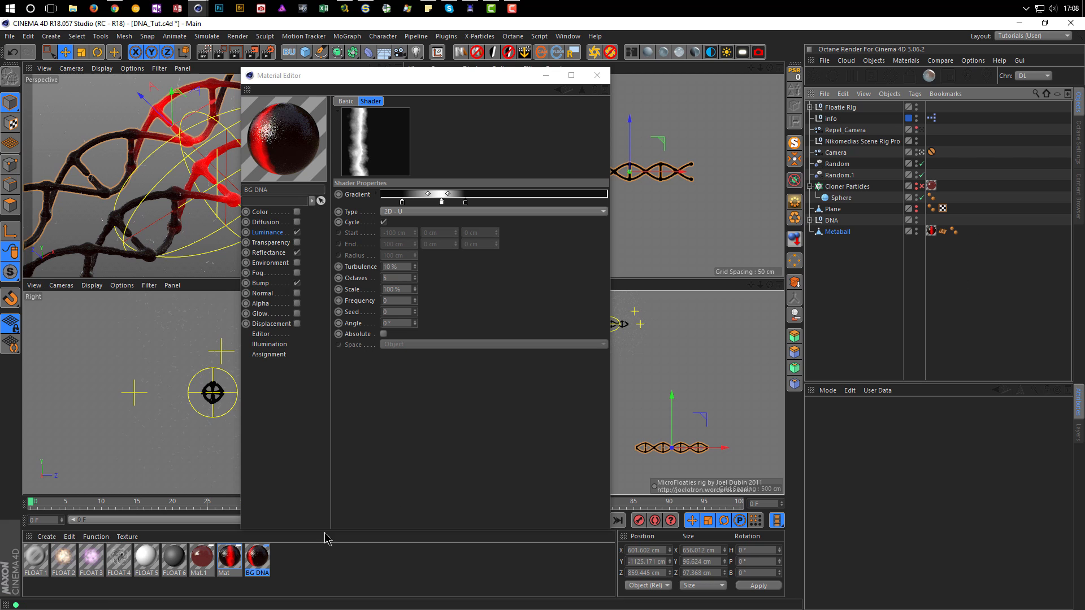
Replace the material on the background Metaball's existing texture tag with BG DNA and preview-render the perspective view
drag(261, 559, 931, 231)
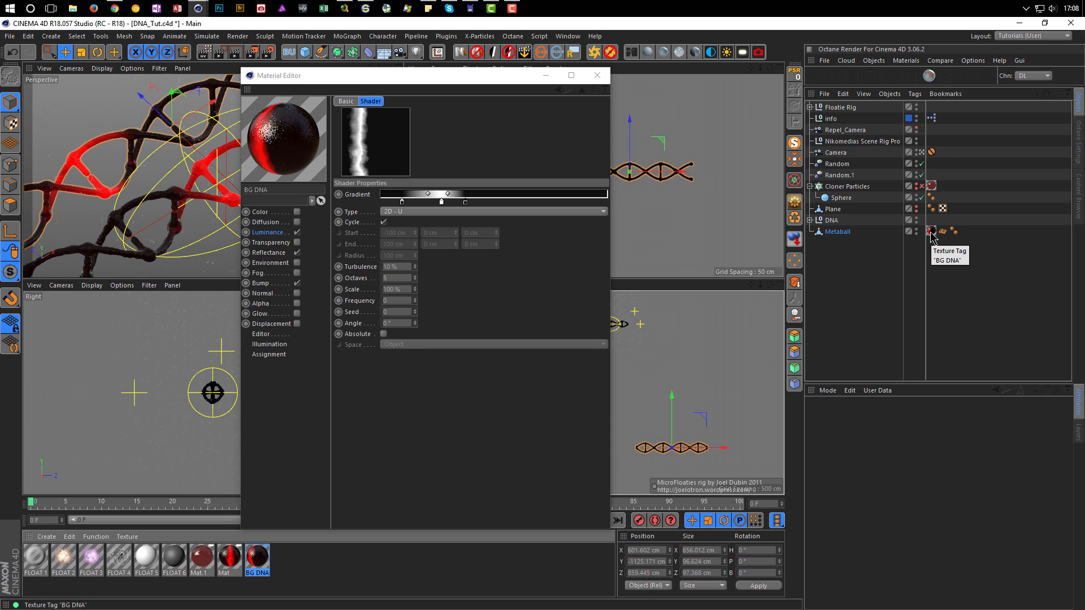
click(931, 231)
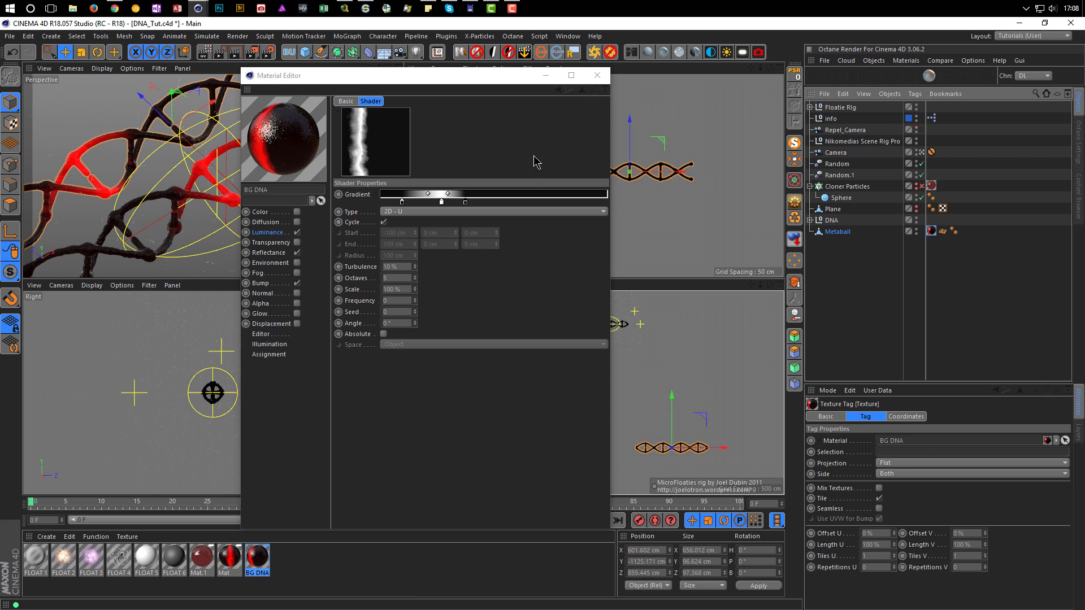
drag(507, 82, 819, 72)
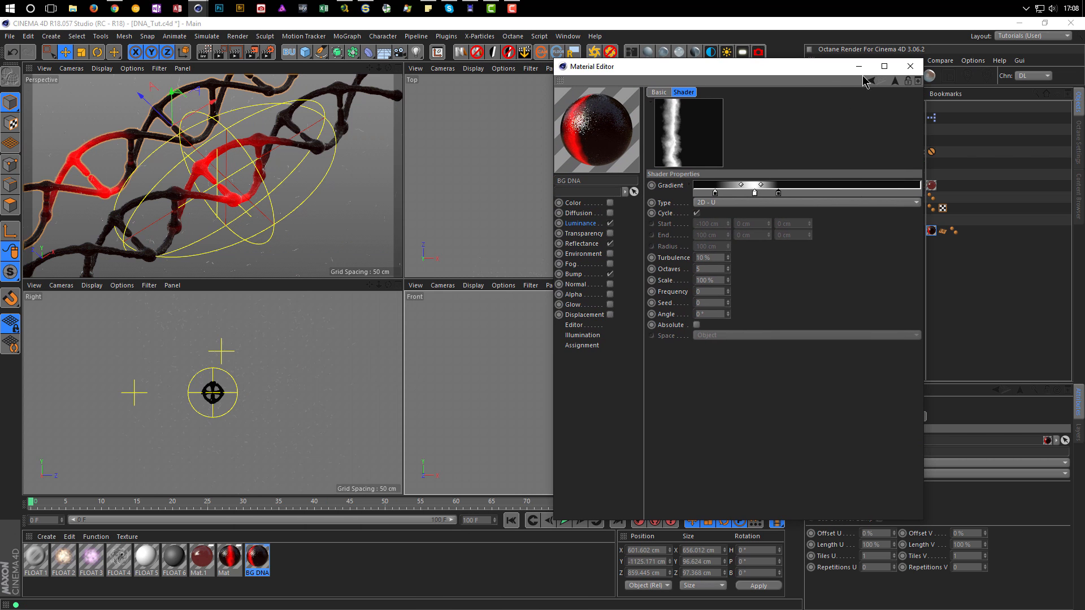
click(910, 66)
middle_click(350, 187)
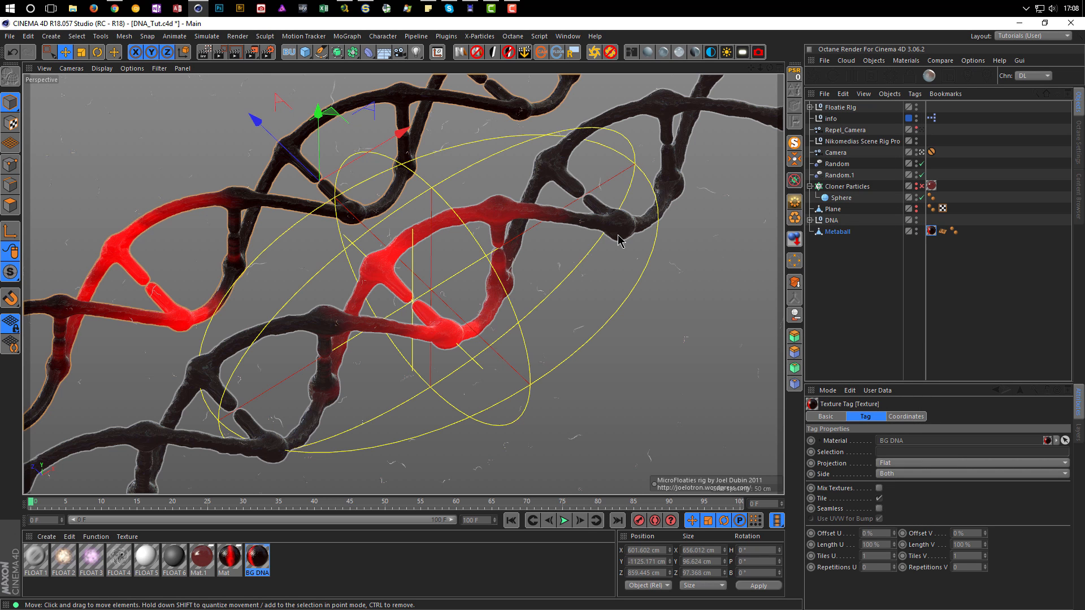
key(ctrl+r)
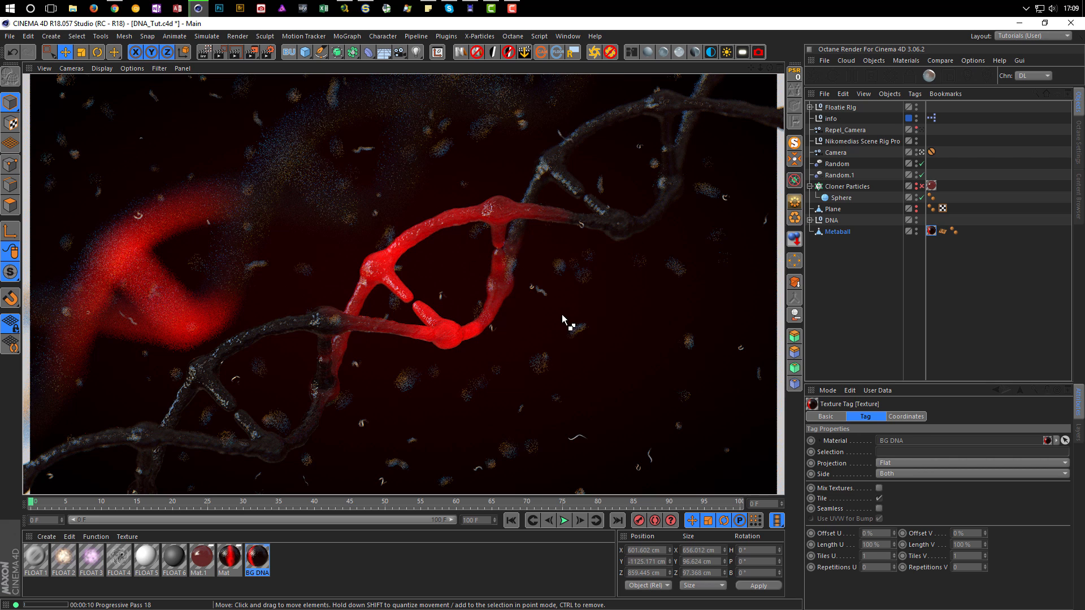
Reposition the background Metaball at about X 438 cm, Y -791 cm, Z 638 cm and preview-render the perspective view
middle_click(598, 308)
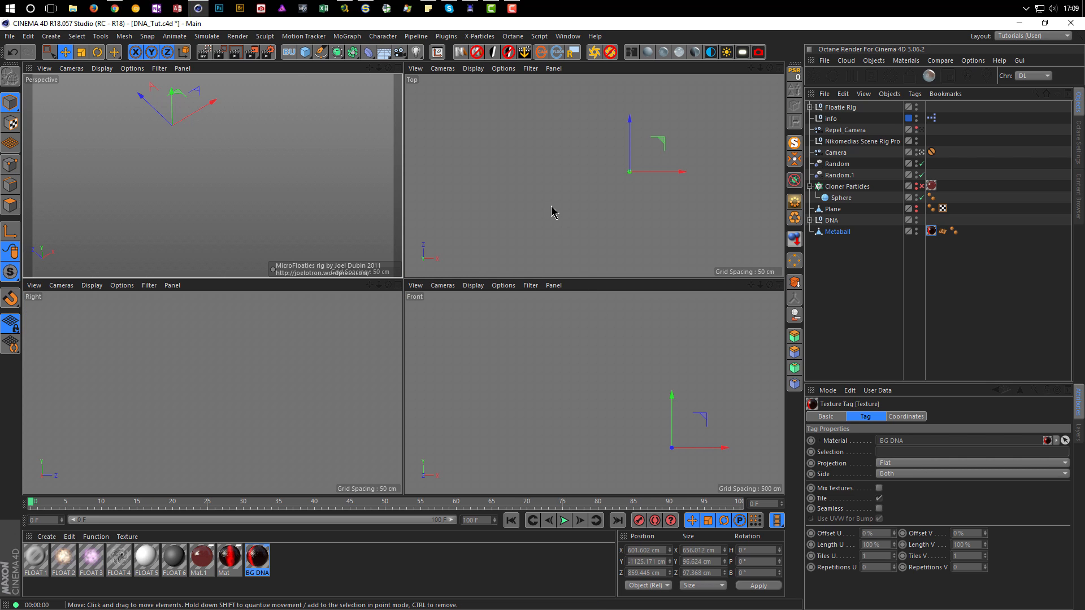
click(674, 399)
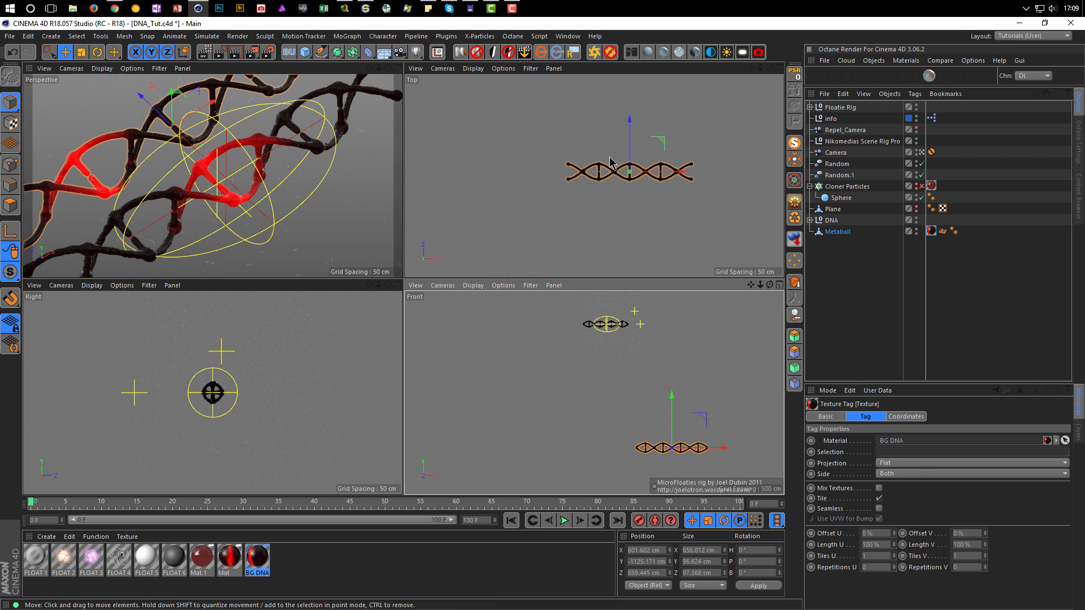
scroll(610, 162, down, 6)
drag(612, 120, 612, 142)
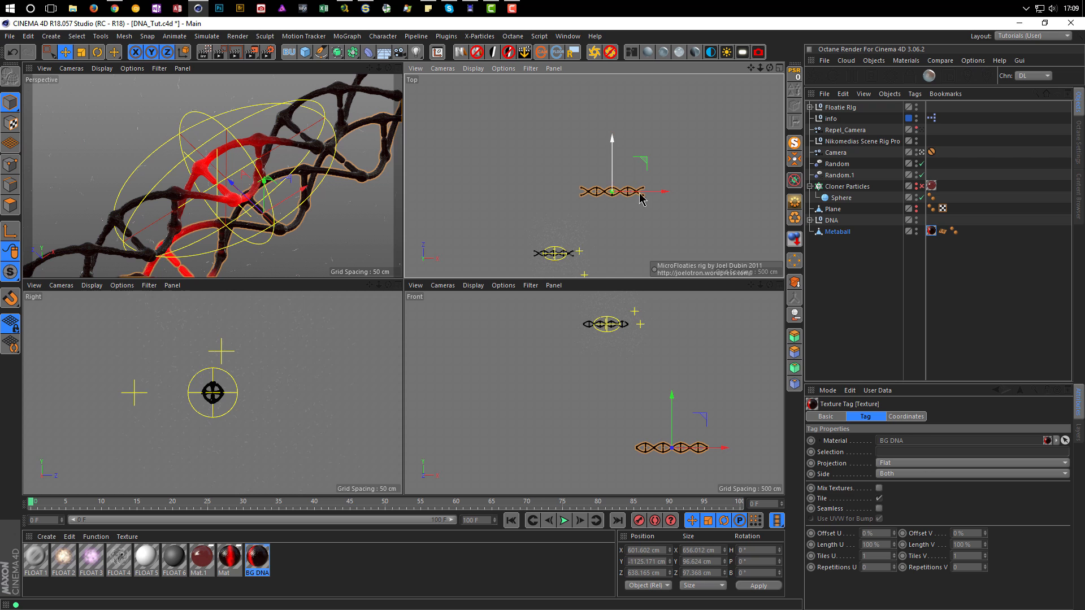
drag(666, 192, 657, 191)
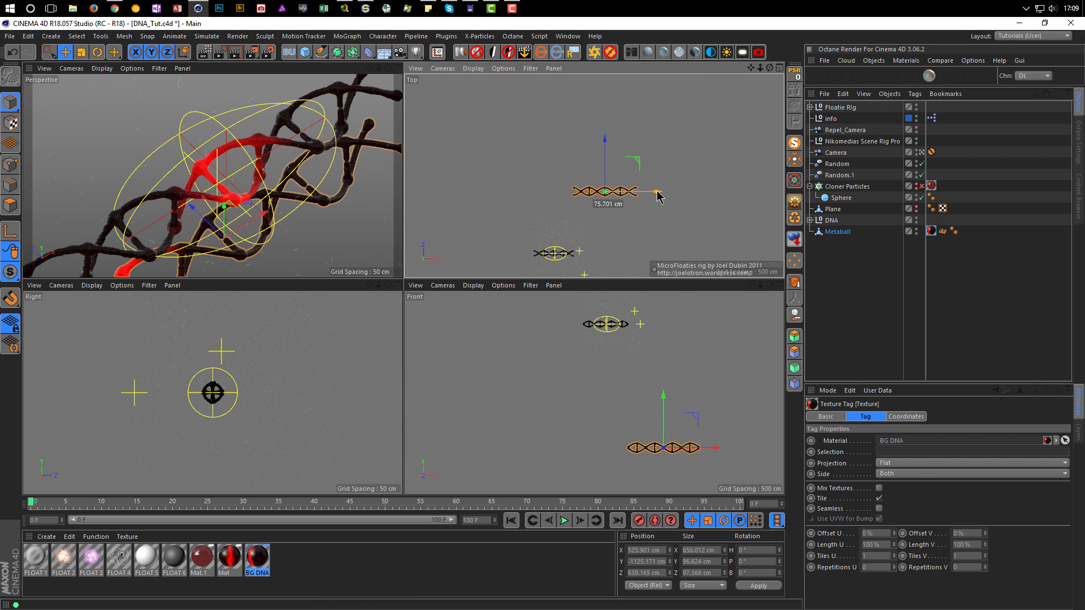
drag(665, 397, 660, 360)
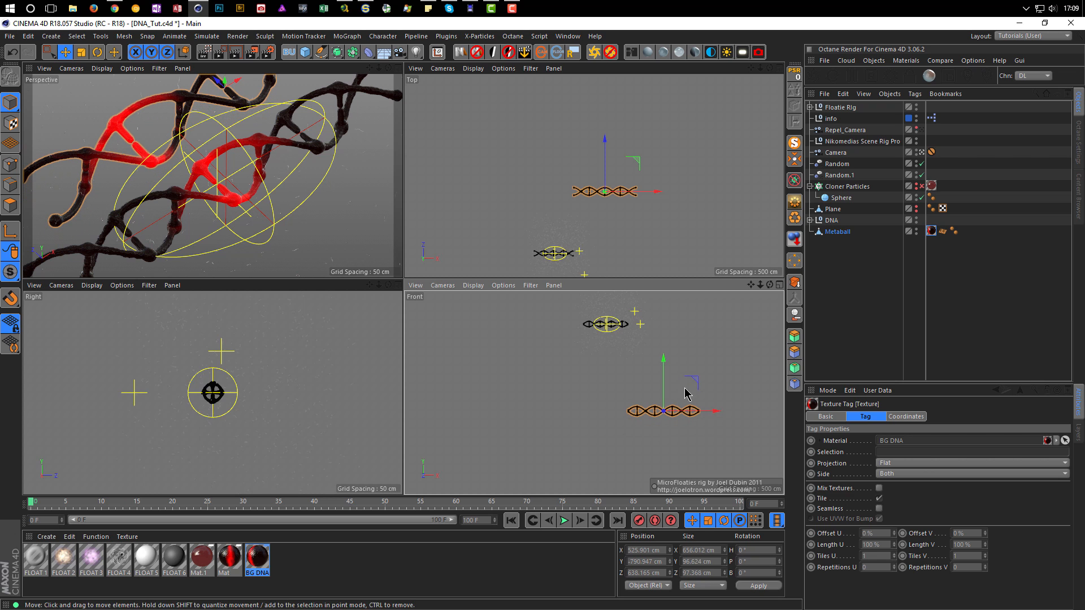
drag(715, 411, 704, 413)
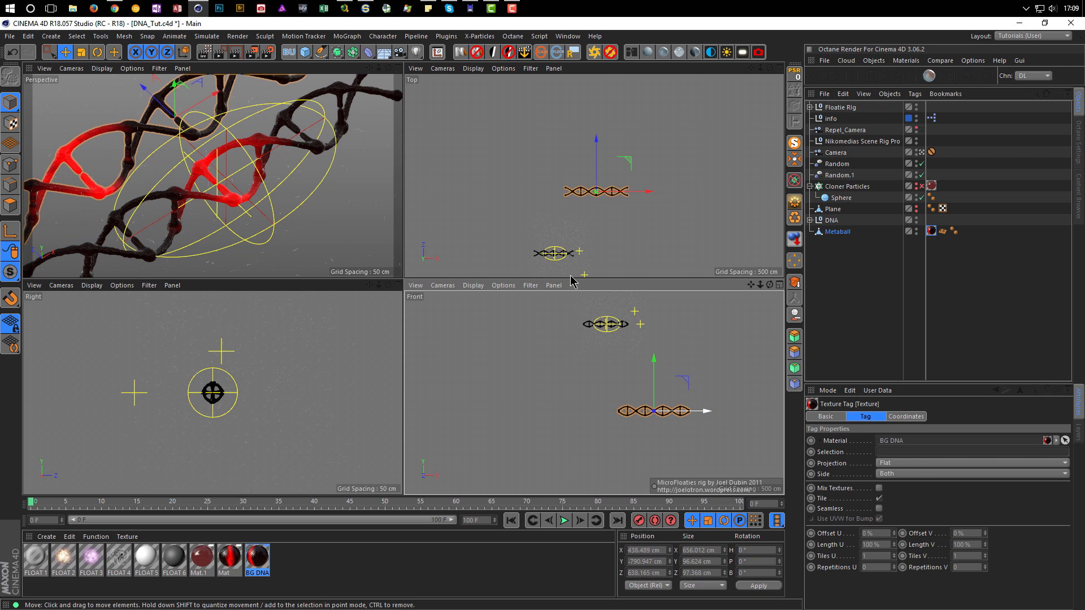
middle_click(361, 204)
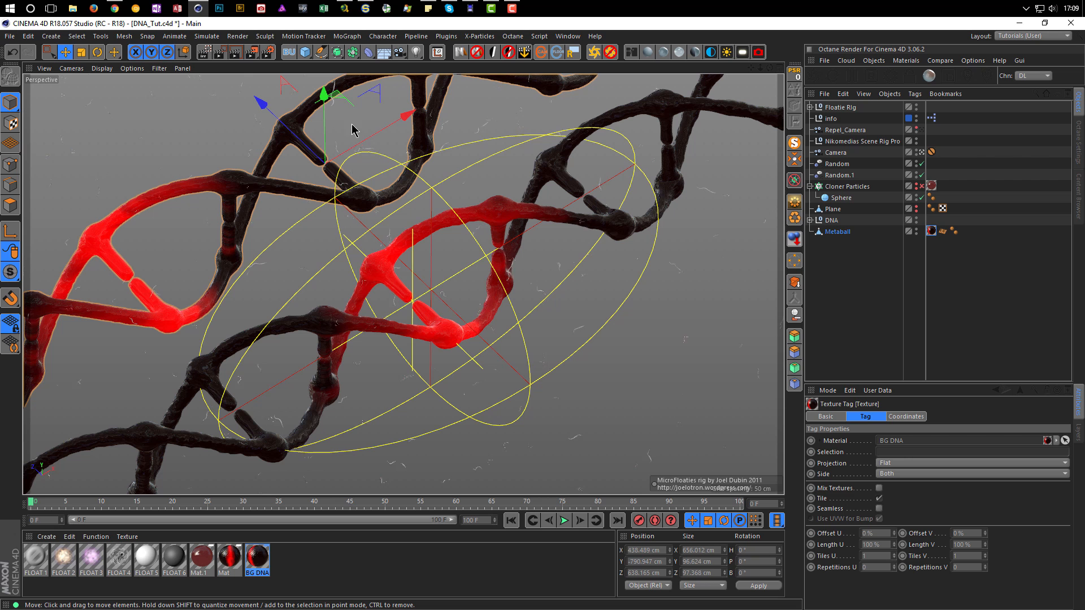
key(ctrl+r)
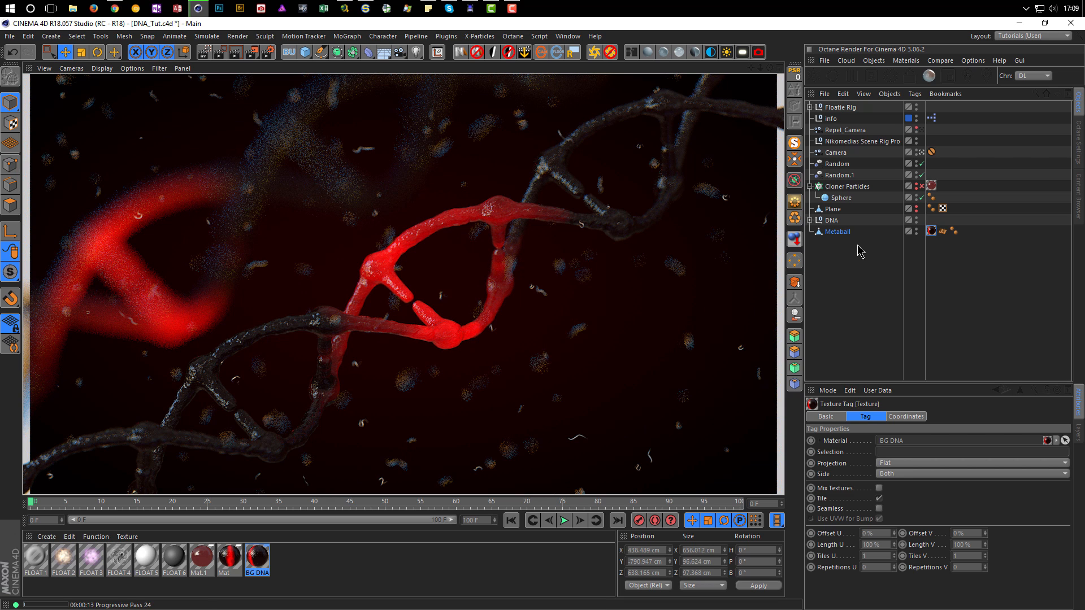
Enable Cloner Particles again, reduce its clone count to 7000 and preview-render the perspective view
click(919, 186)
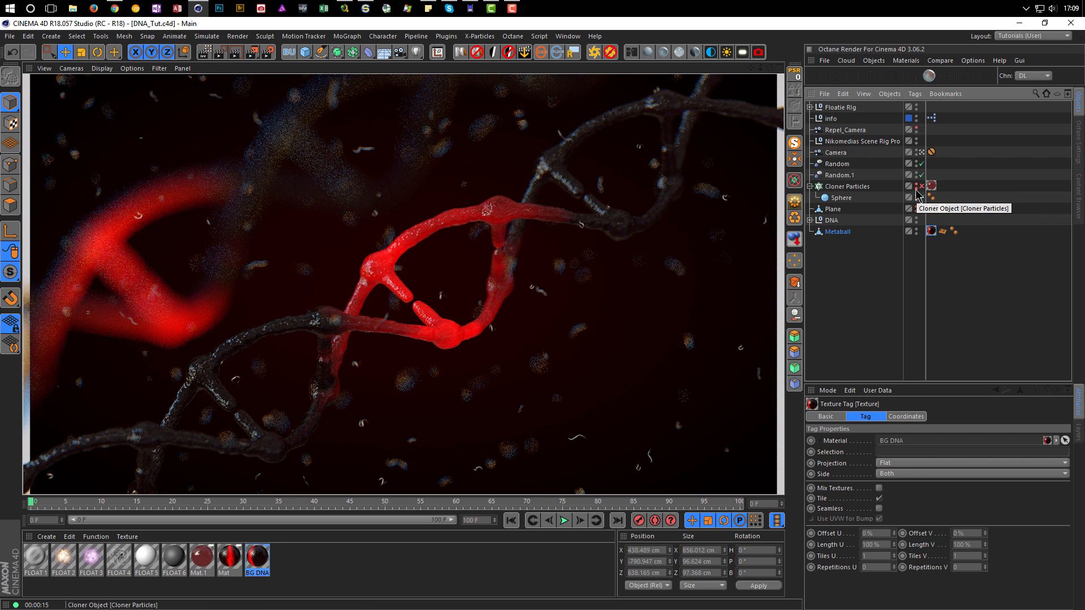
click(920, 186)
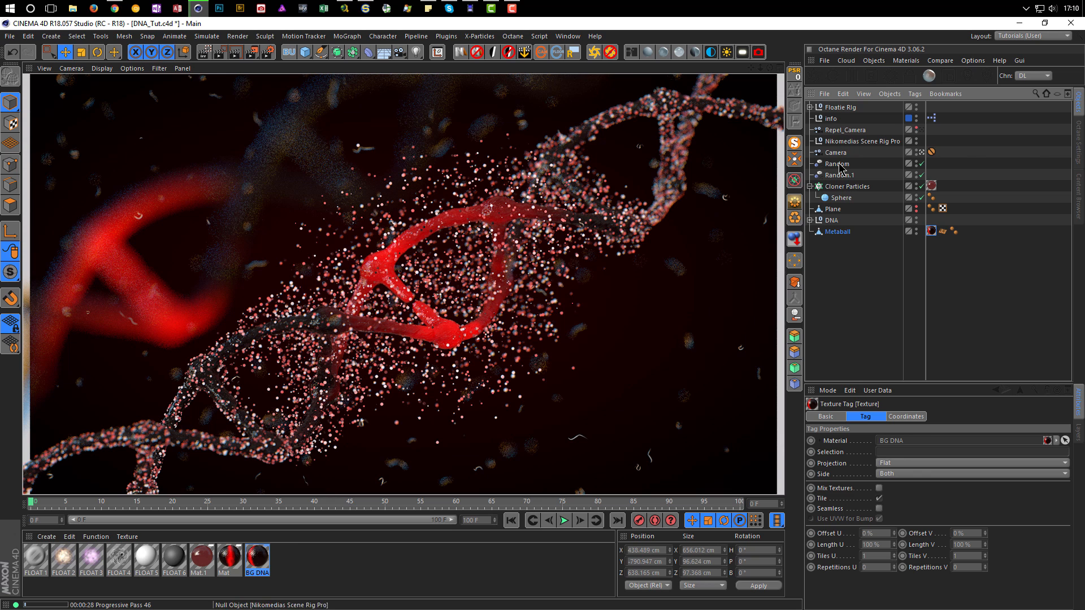
click(845, 187)
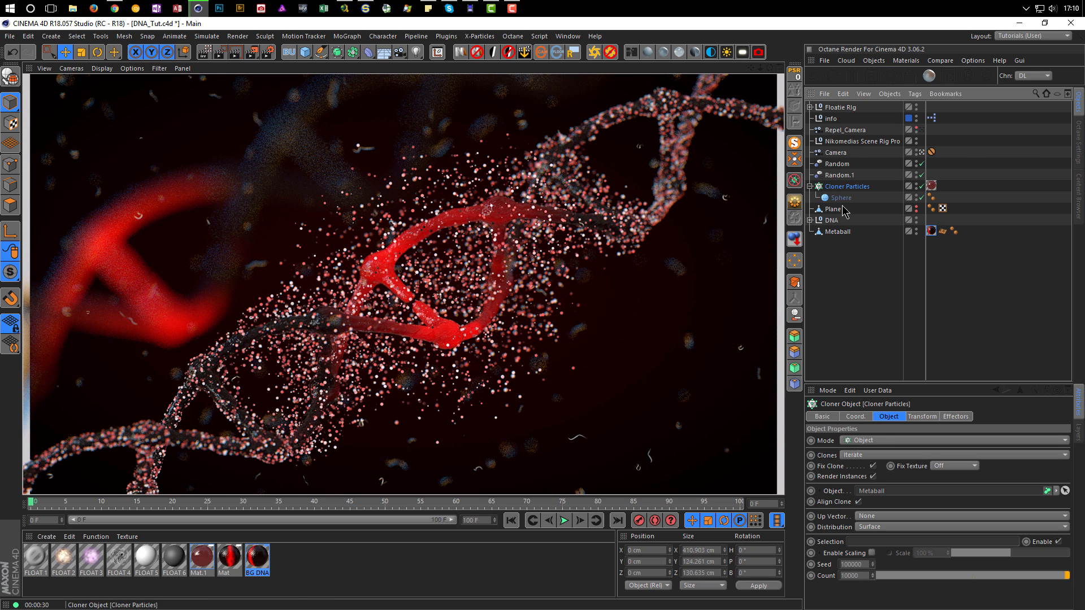
click(858, 576)
text(7)
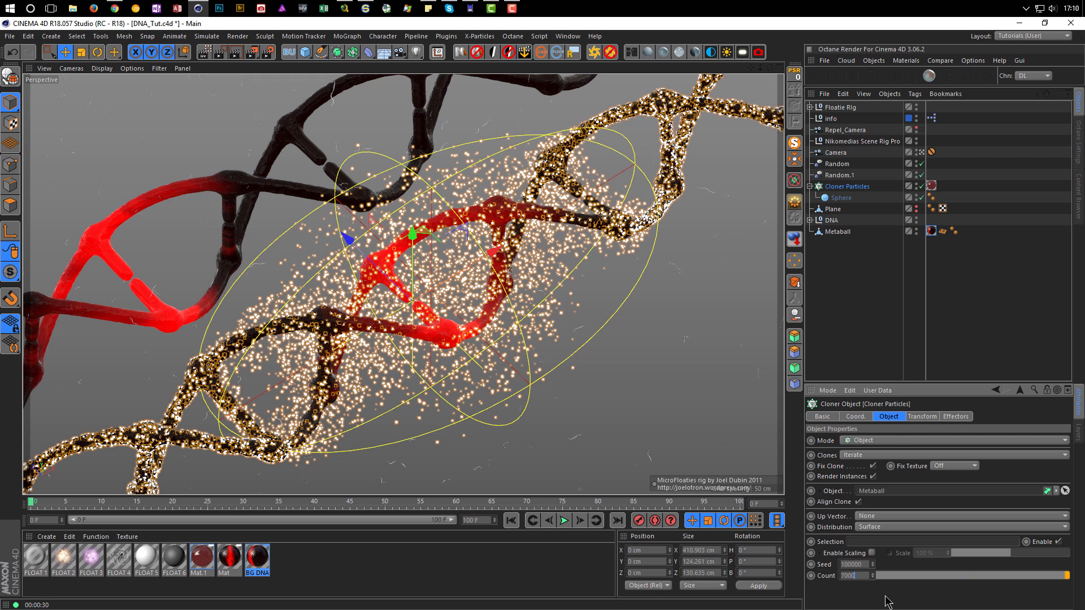
key(Return)
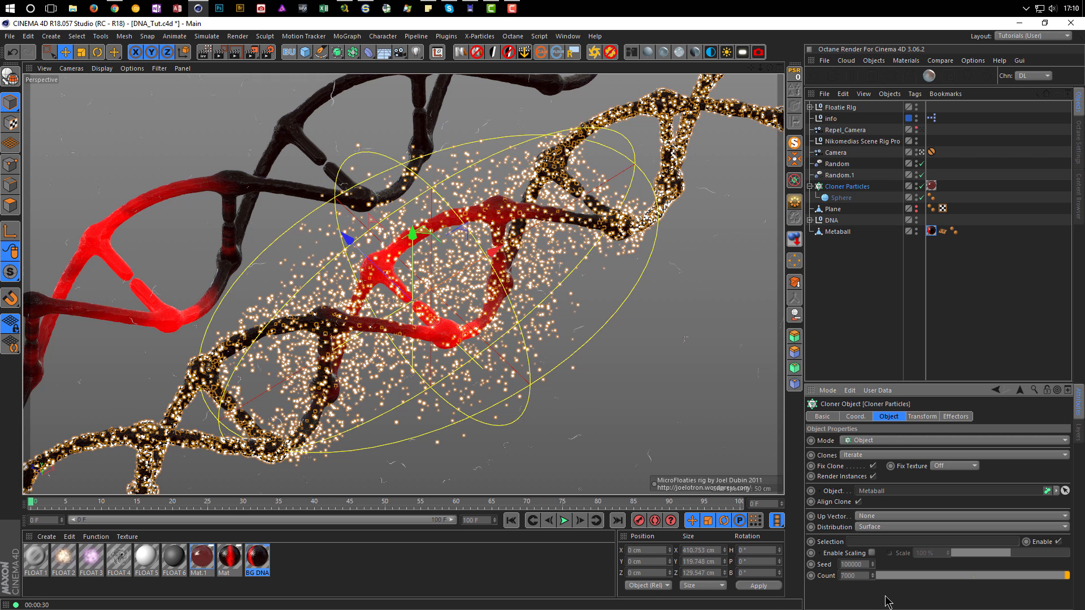
key(ctrl+r)
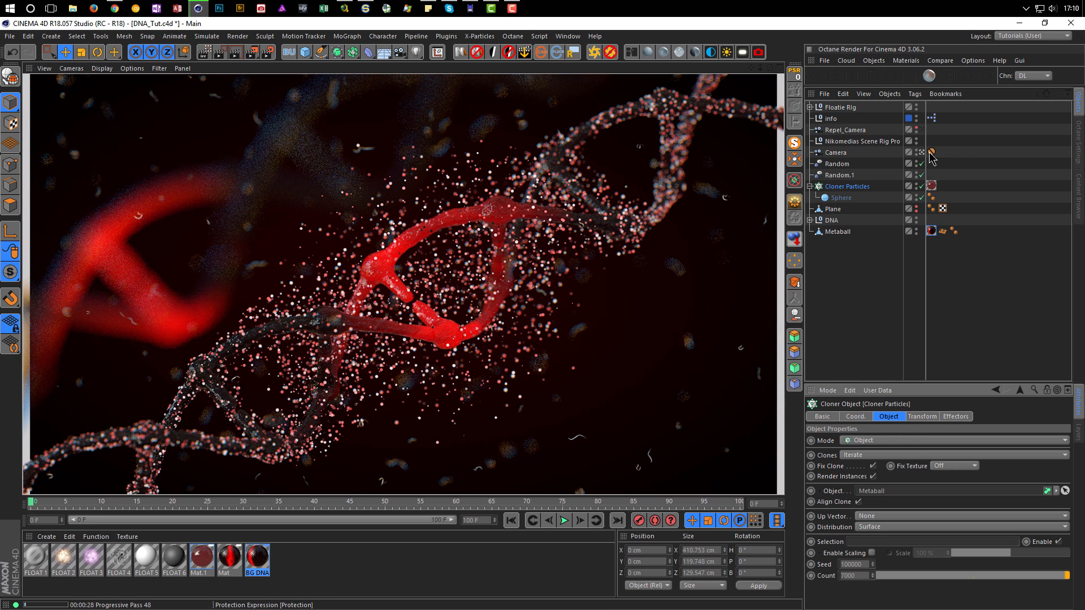
Move the Camera's Protection tag to Nikomedias Scene Rig Pro and reframe the camera slightly closer to the DNA strand
drag(931, 153, 931, 141)
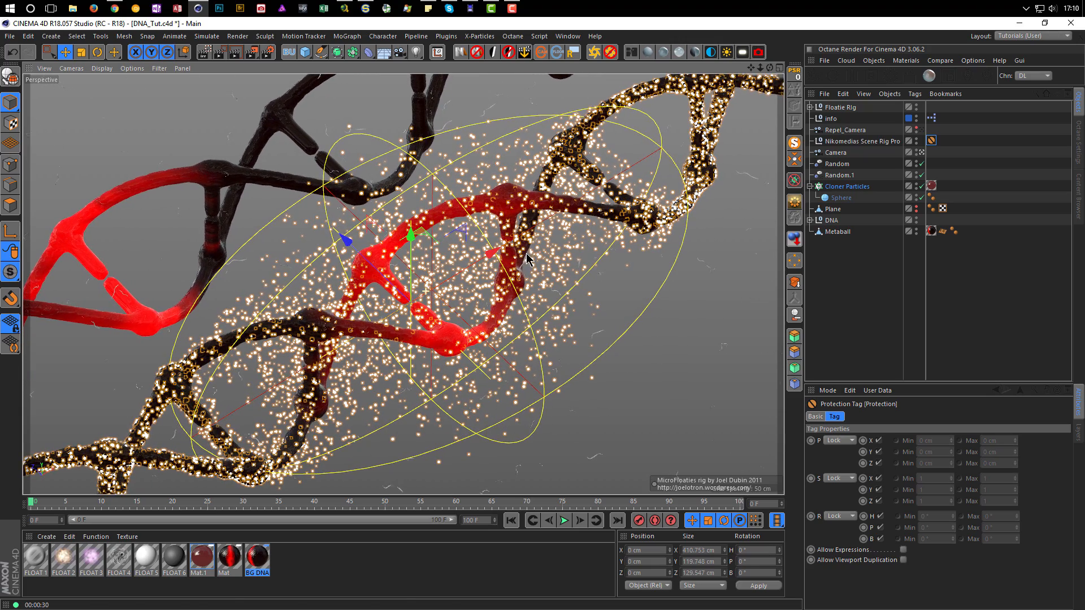
alt+middle_drag(529, 249, 548, 222)
alt+right_drag(529, 233, 540, 227)
alt+middle_drag(540, 227, 544, 222)
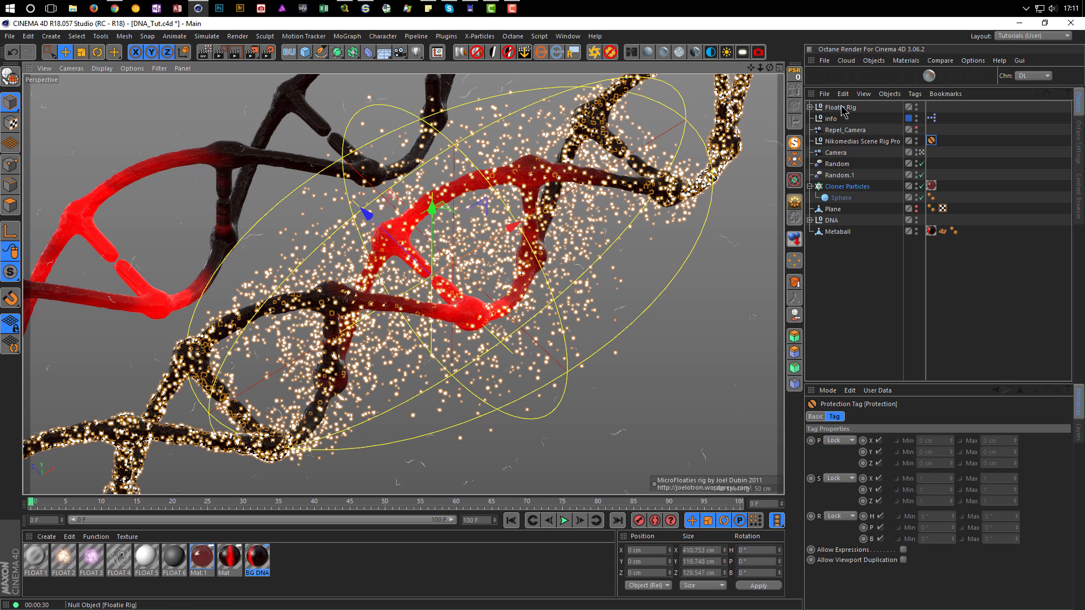
Hide the Microfloaties Components layer's objects from the object list and nest Repel_Camera under Floatie Rig
click(1080, 437)
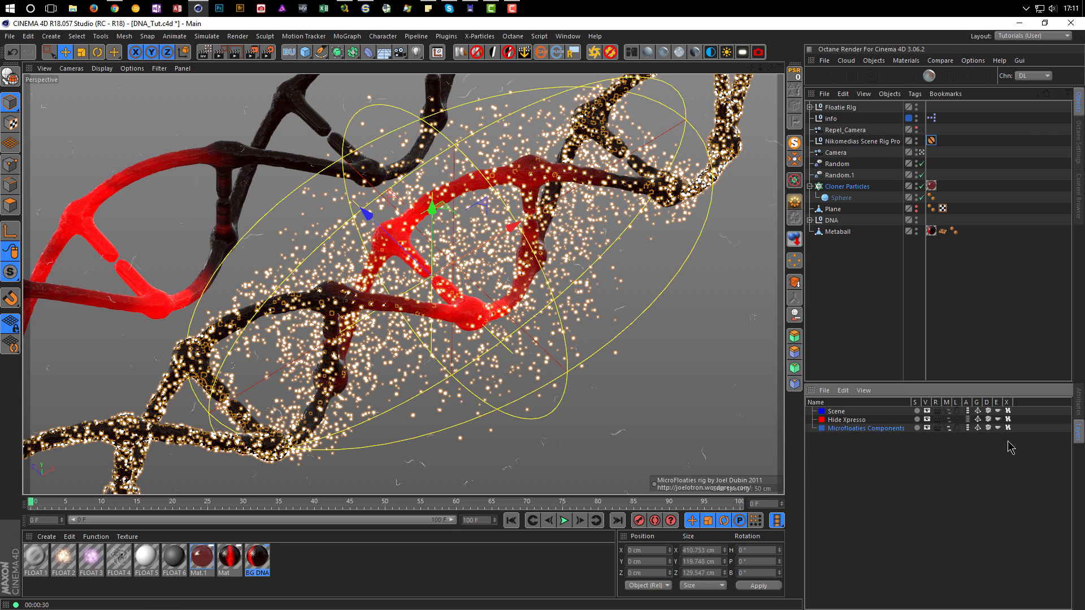
click(947, 428)
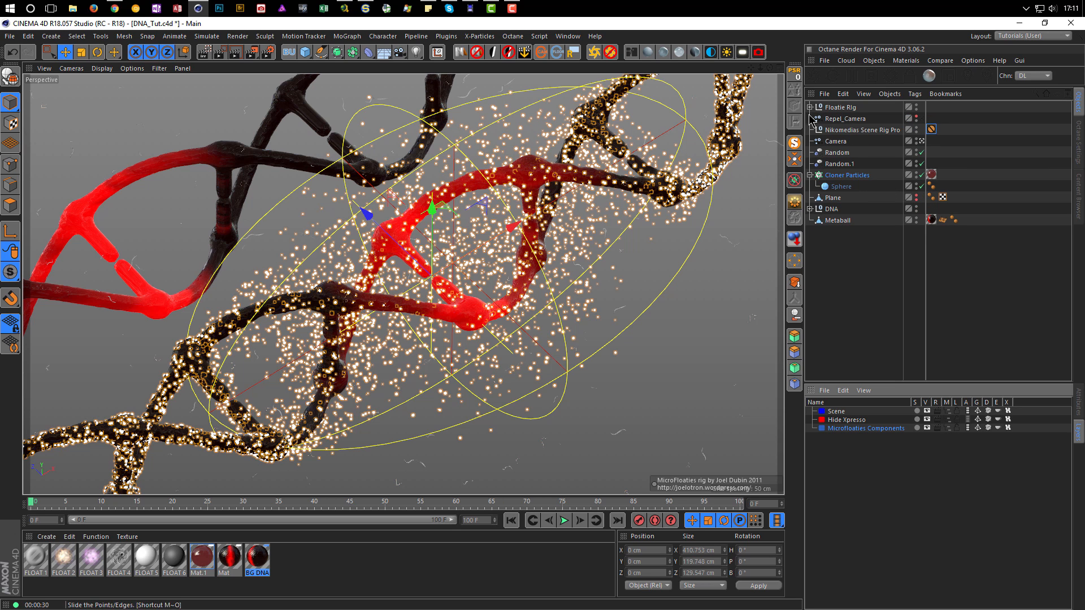
click(847, 120)
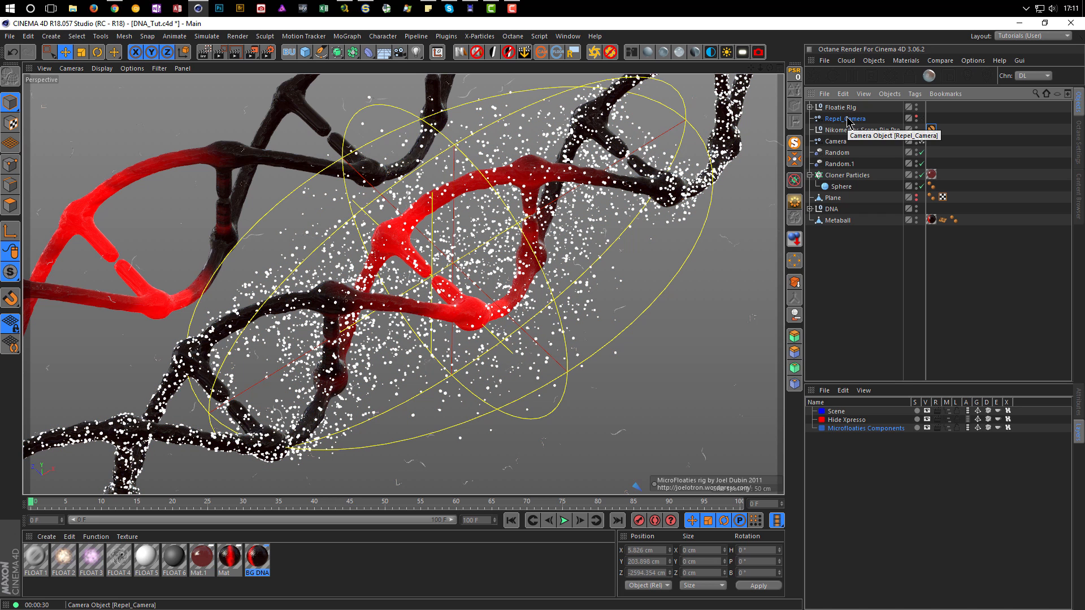
drag(848, 121, 838, 108)
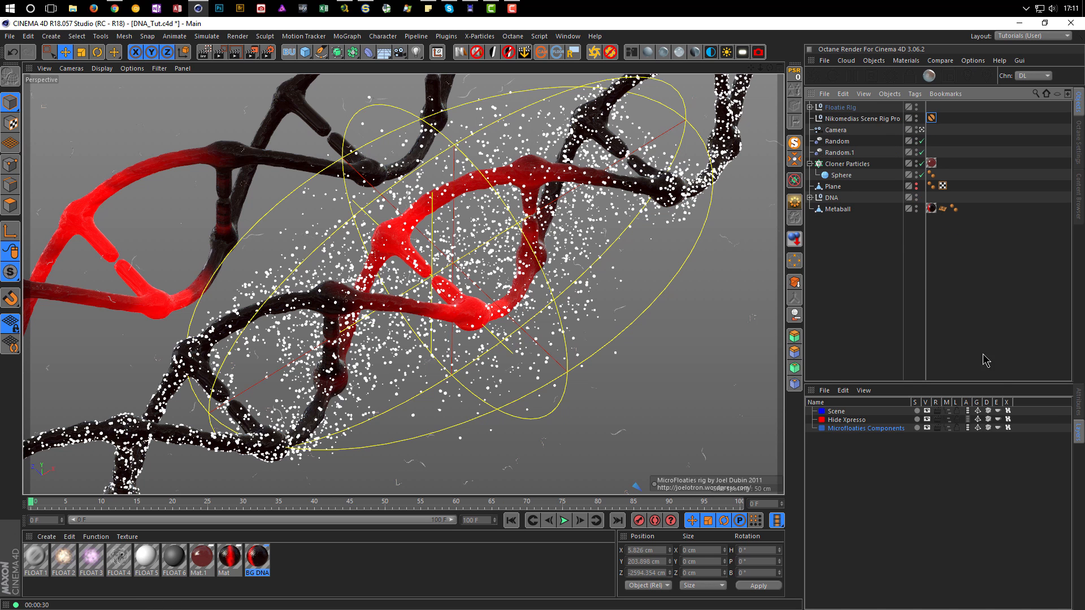
Pick the Camera's focus distance on the lower glowing red node of the main DNA strand
click(1077, 402)
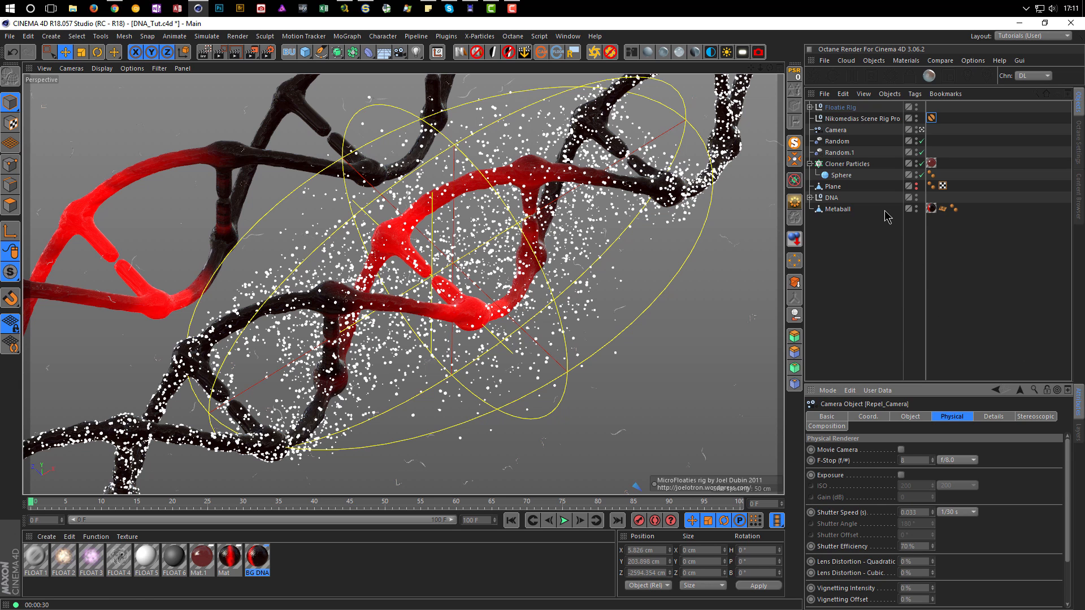
click(841, 132)
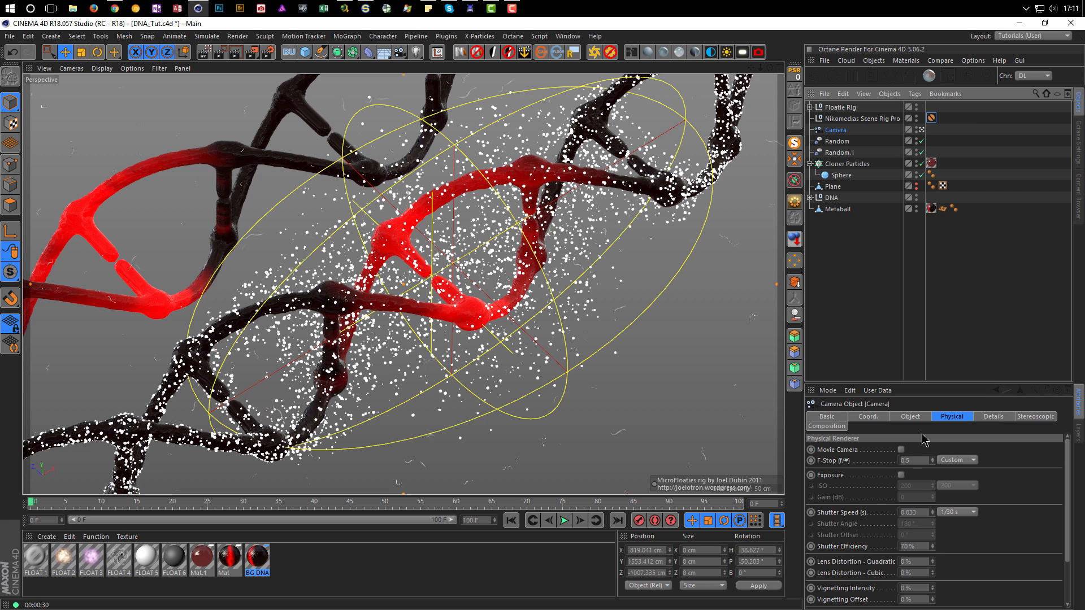
click(911, 417)
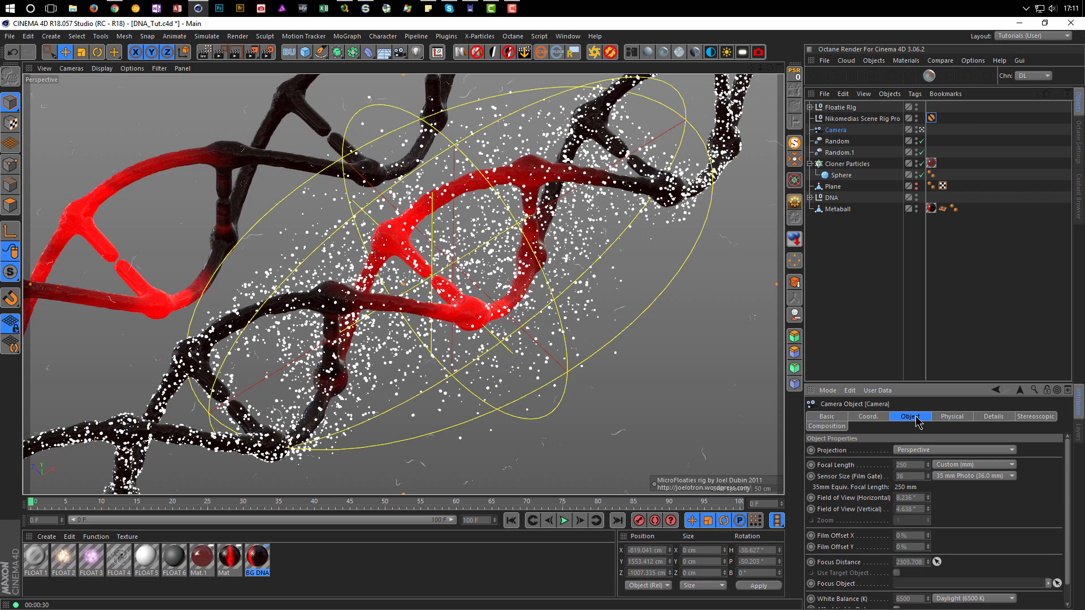
click(936, 562)
click(469, 311)
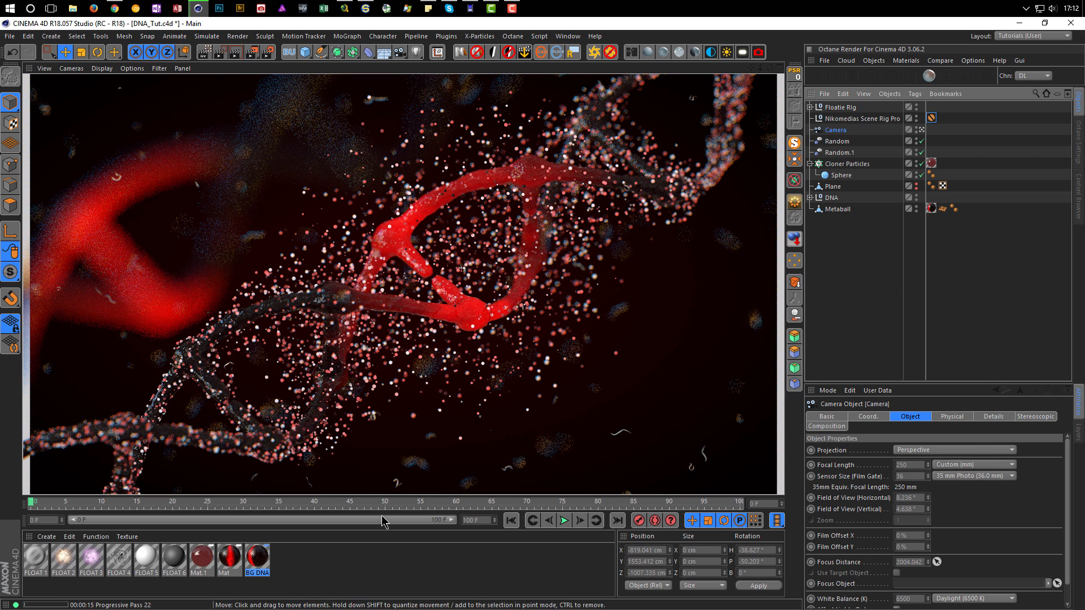
Darken BG DNA's red luminance color to a V value of 32%
double_click(262, 561)
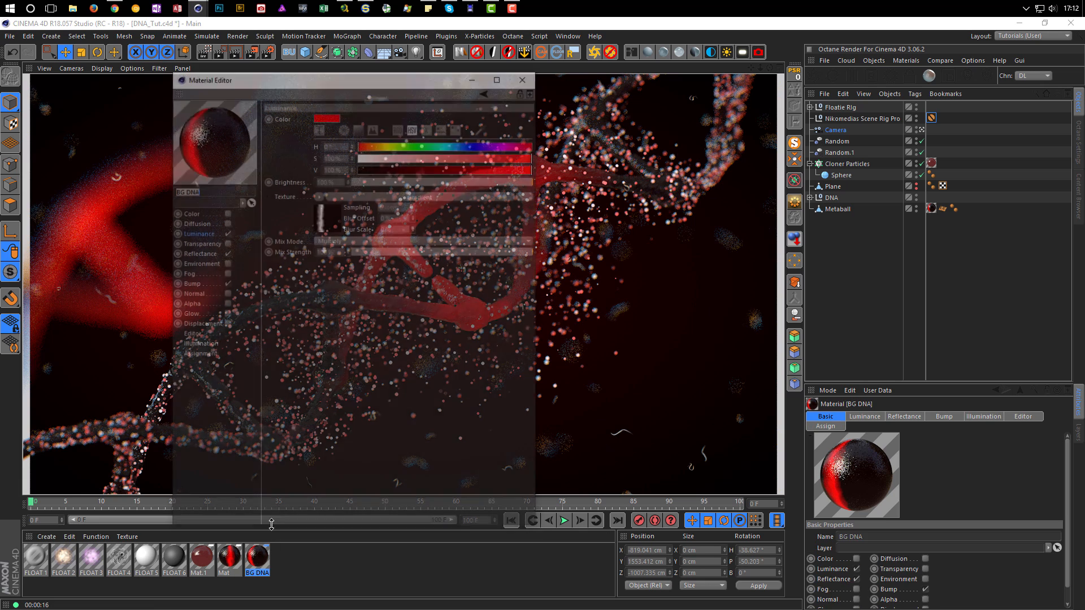
drag(331, 87, 681, 115)
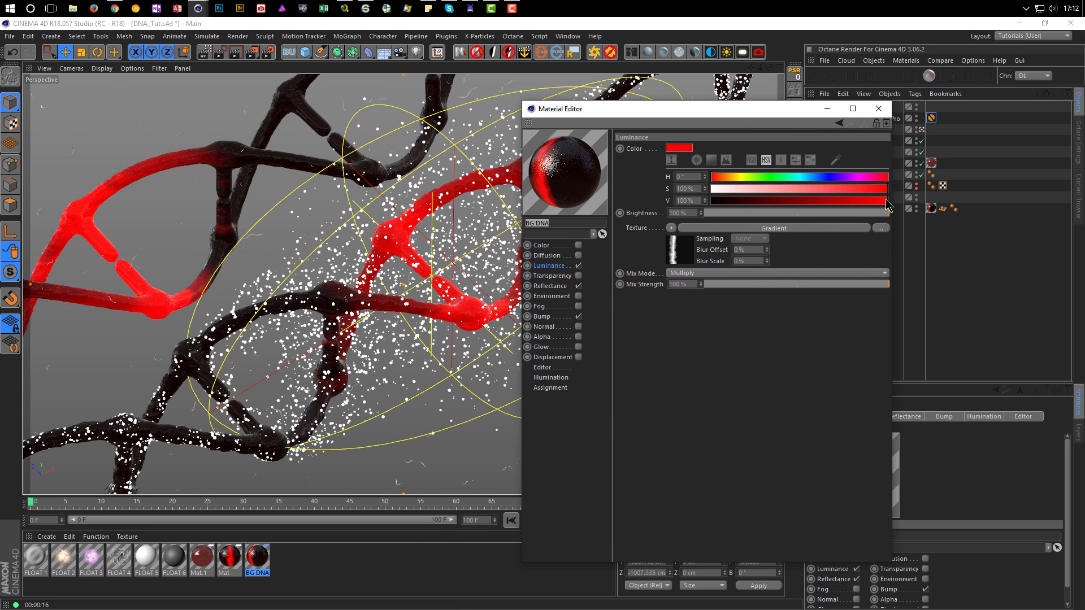
drag(884, 201, 769, 201)
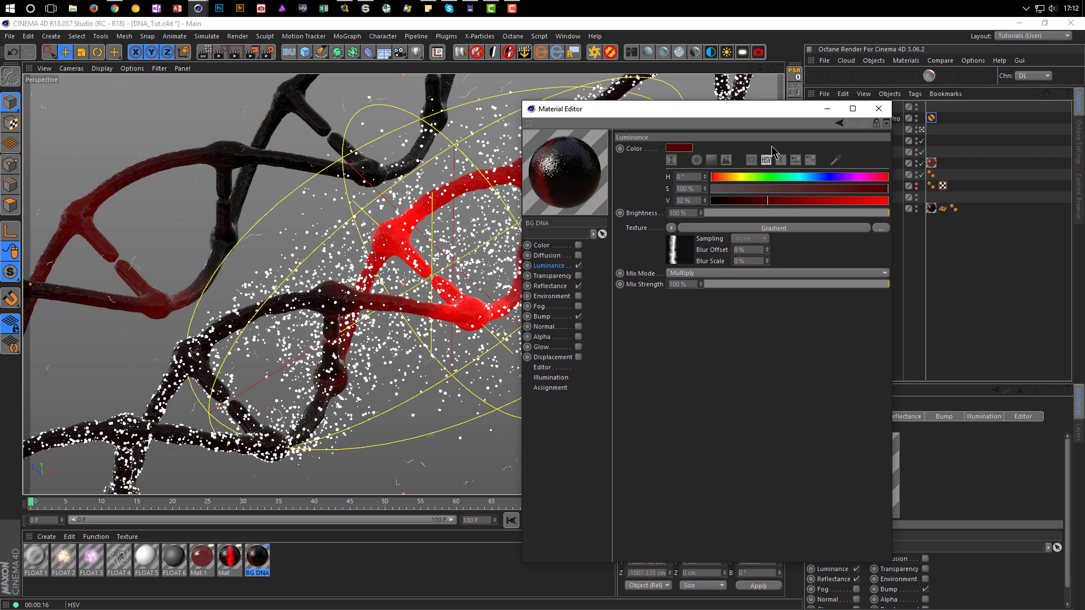
Close the BG DNA material editor and pan the camera so the main DNA strand sits slightly lower and further left in frame
drag(795, 112, 918, 112)
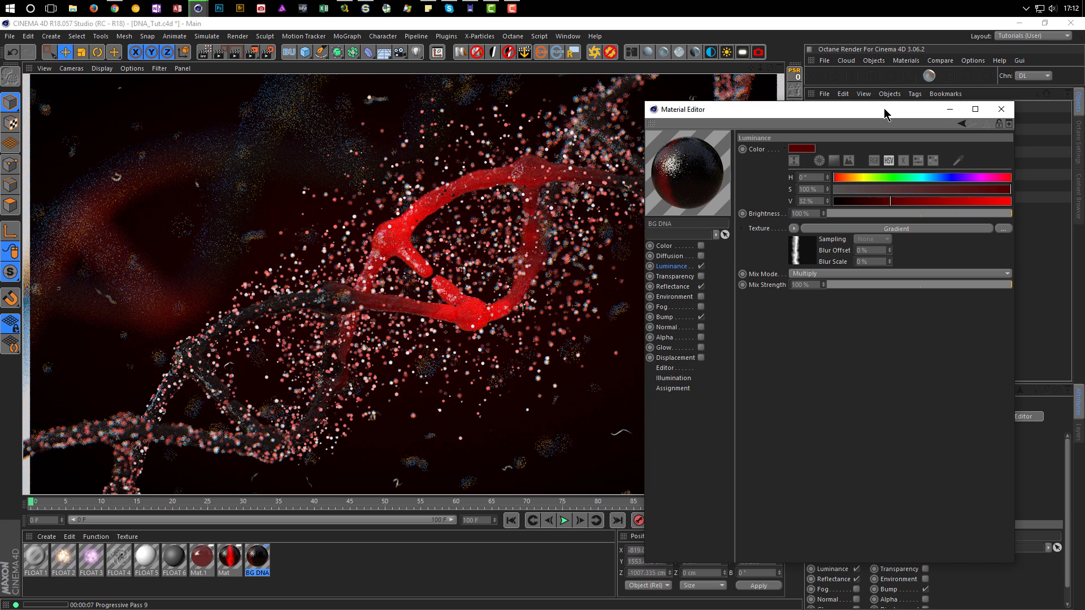
click(1000, 109)
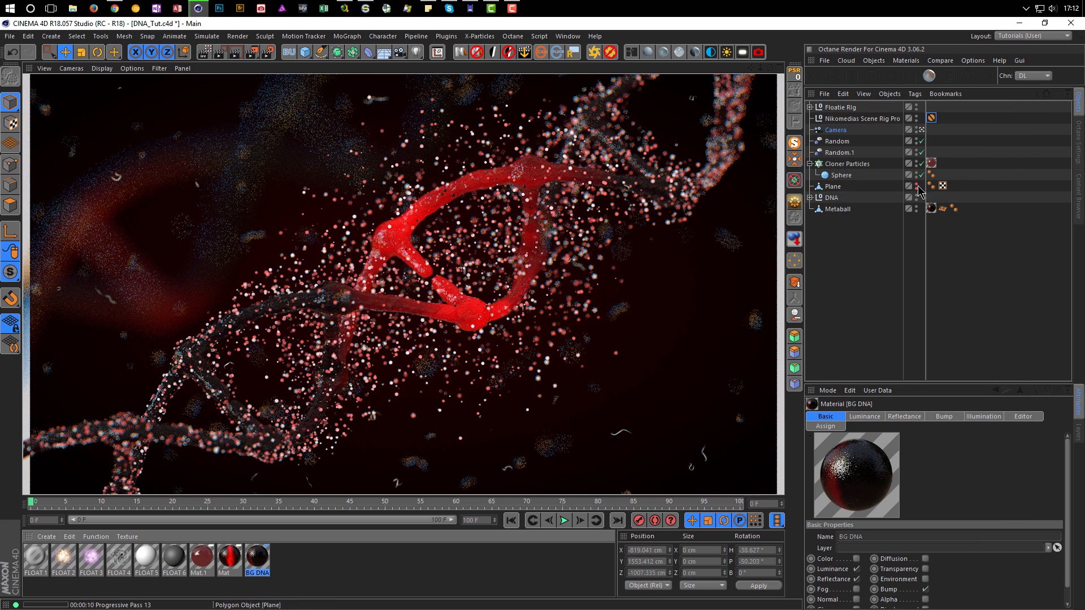
click(414, 274)
mouse_move(367, 288)
alt+middle_down()
mouse_move(348, 297)
mouse_move(365, 290)
alt+middle_up()
Move Metaball about 77 cm along positive X, save the scene and preview the render in the camera view
middle_click(581, 358)
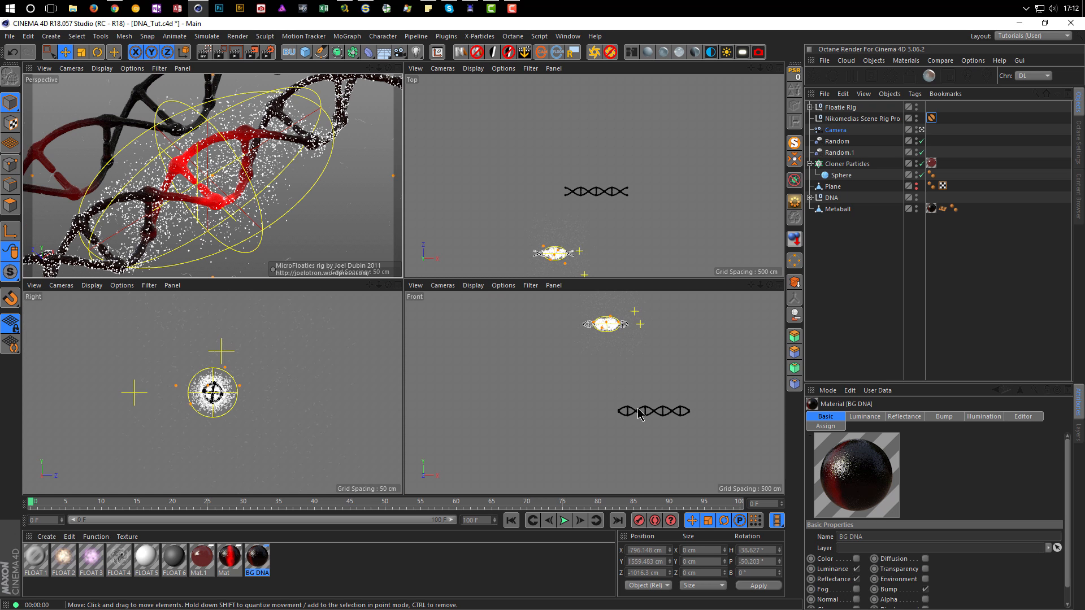
click(845, 212)
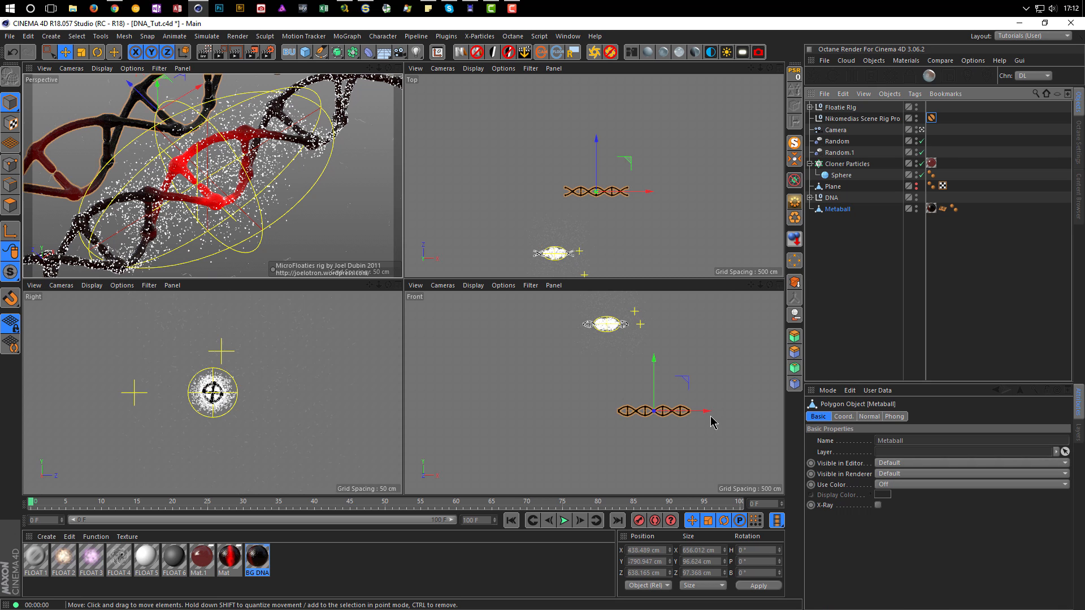
drag(707, 417, 717, 417)
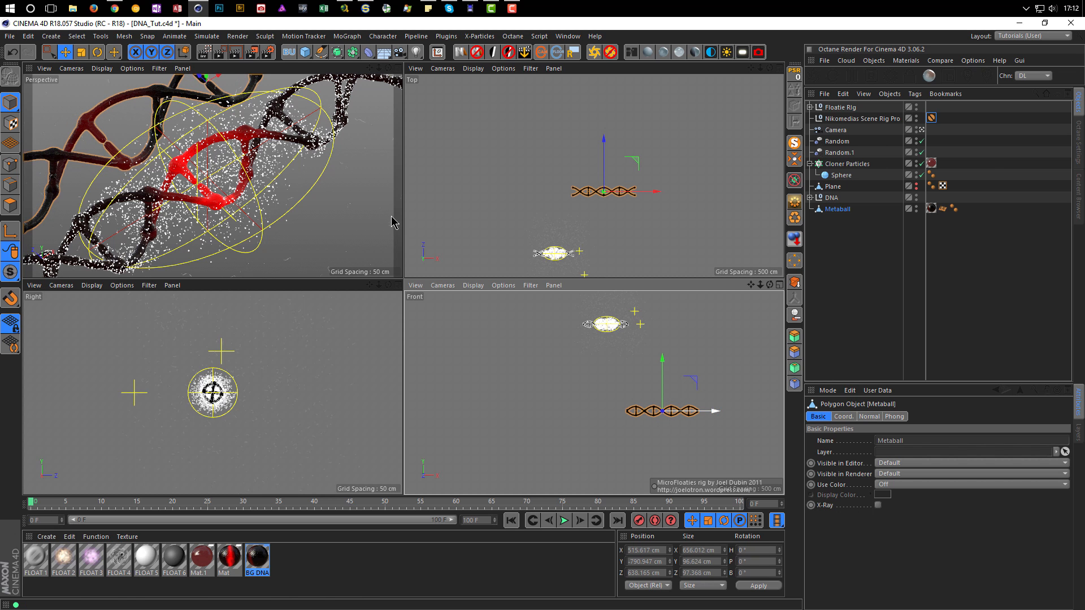
middle_click(333, 194)
key(ctrl+s)
key(ctrl+r)
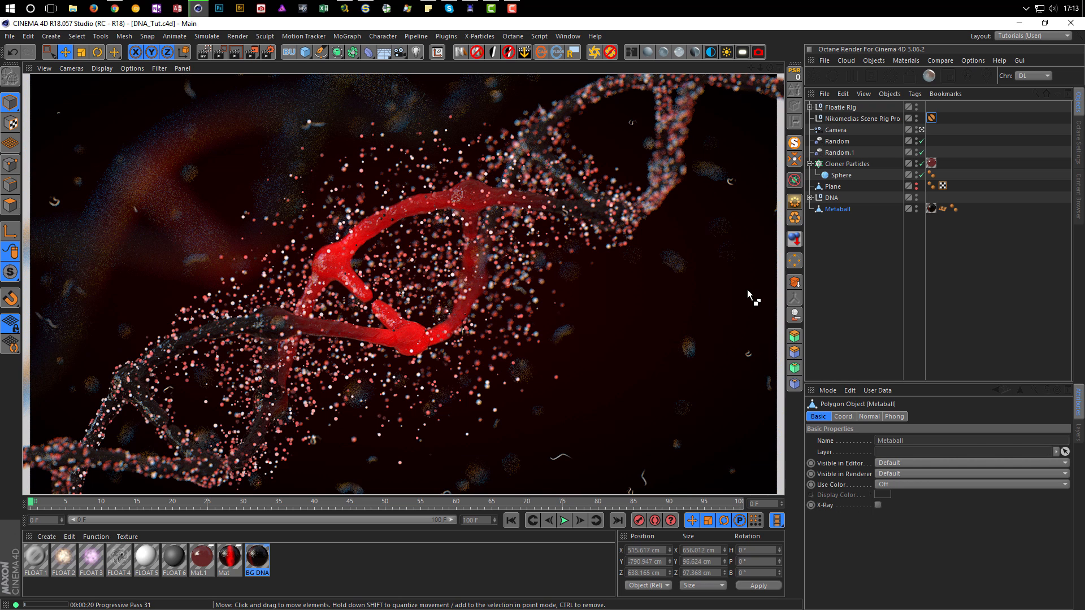
click(864, 293)
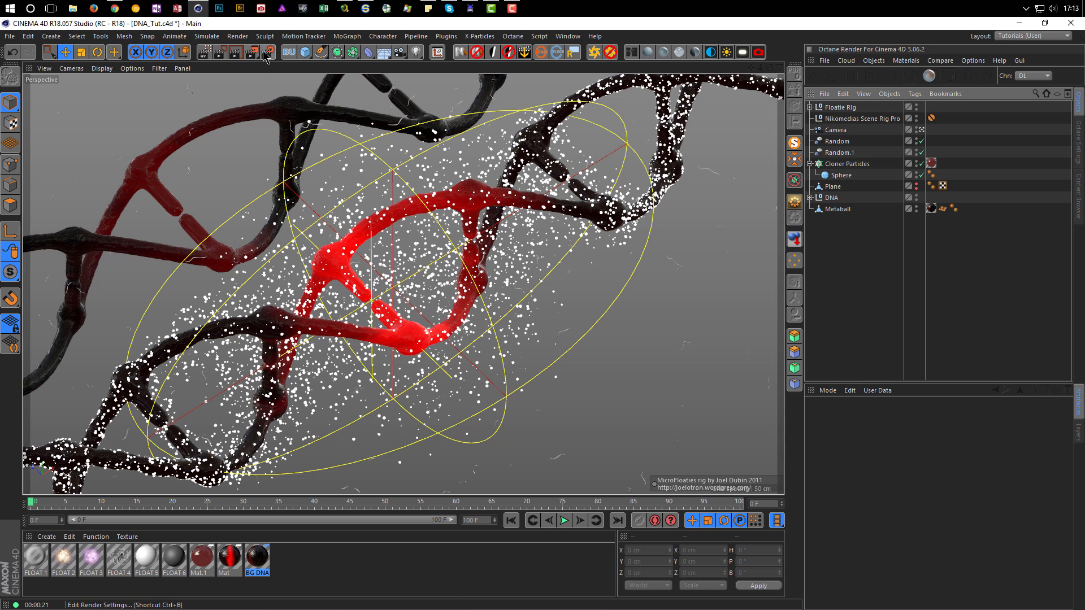
Activate the Middle render setting, enable its Depth Of Field and render the scene to the Picture Viewer
click(235, 52)
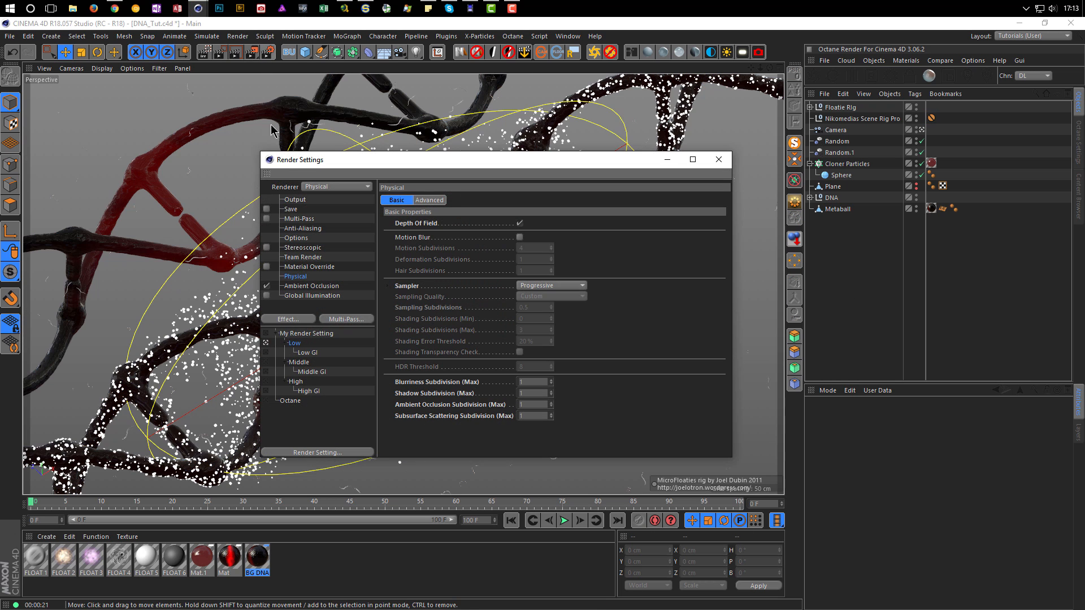
click(266, 363)
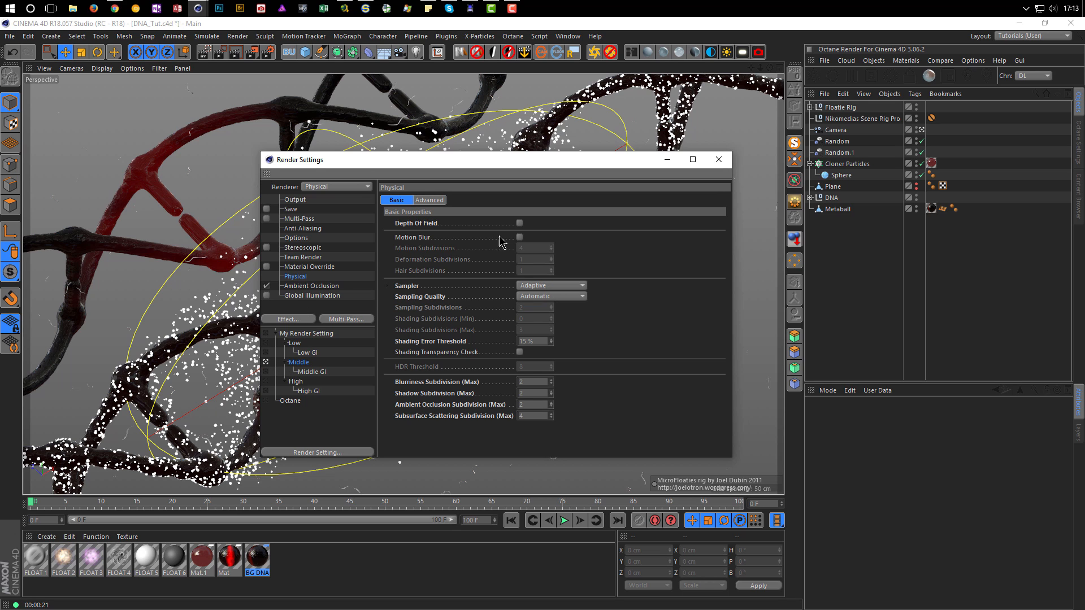
click(519, 223)
key(shift+r)
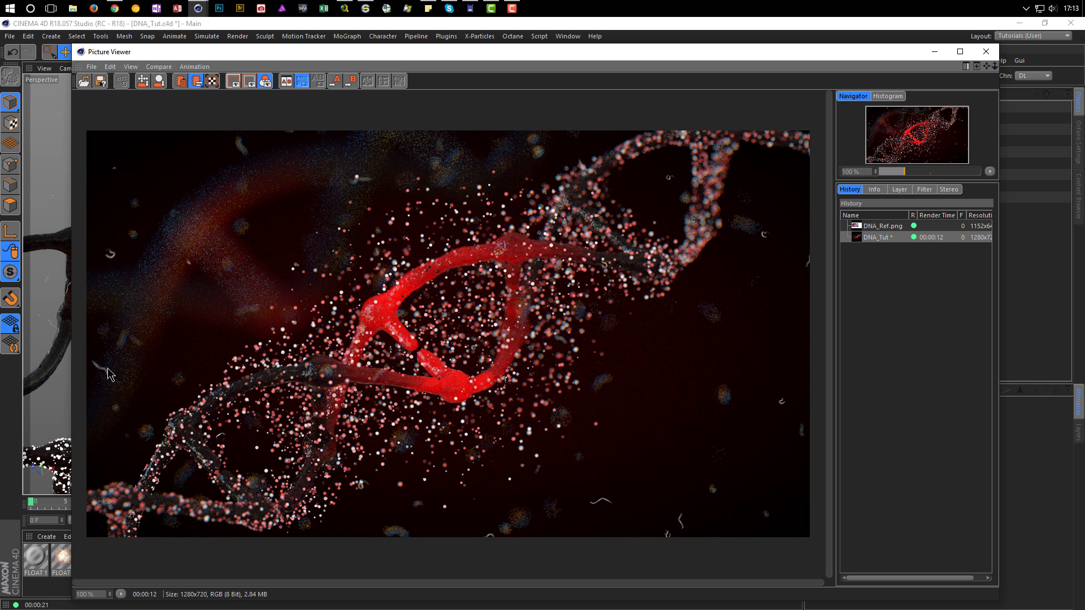
click(986, 51)
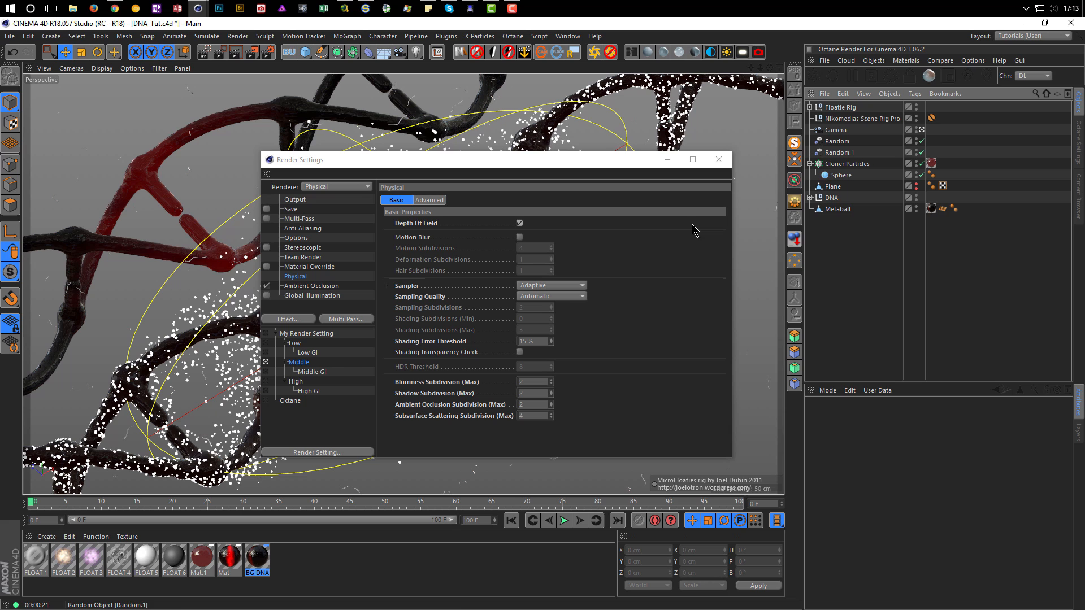
Activate the High render setting, enable its Depth Of Field and render the scene to the Picture Viewer
click(308, 383)
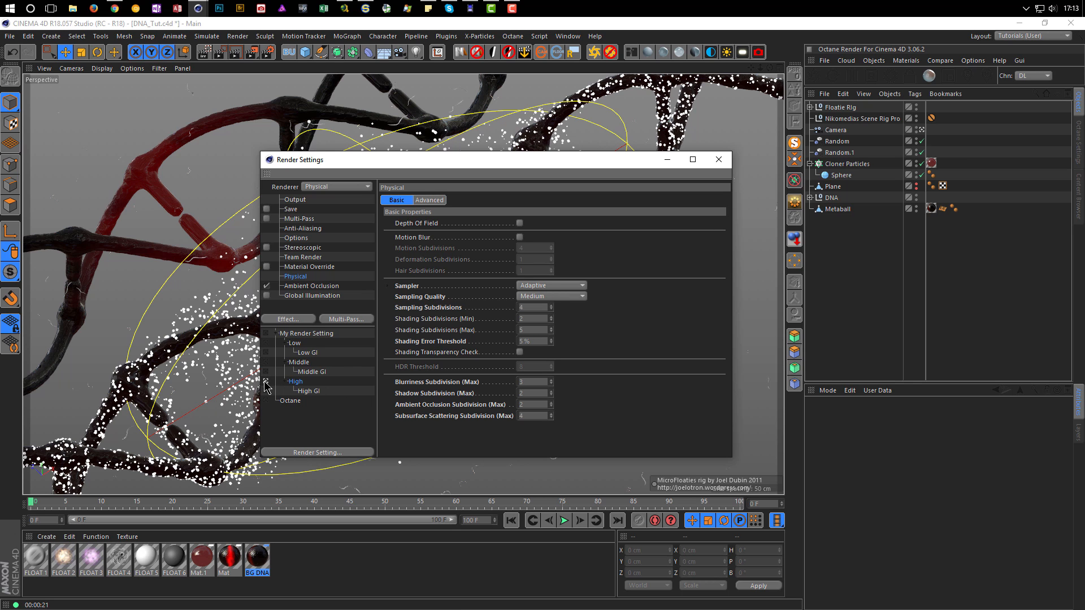
click(519, 223)
key(shift+r)
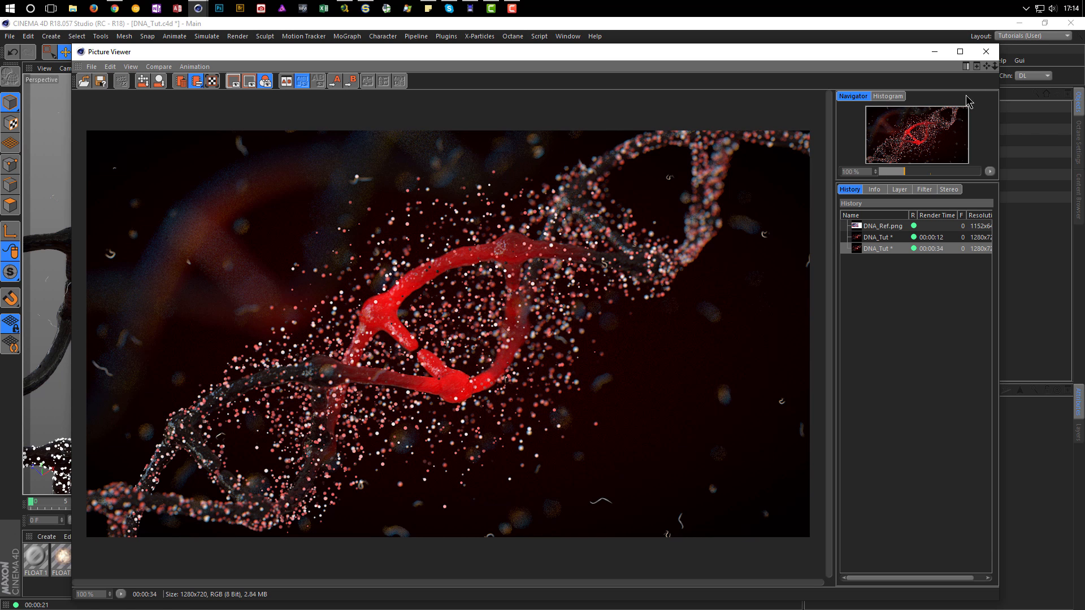
click(986, 51)
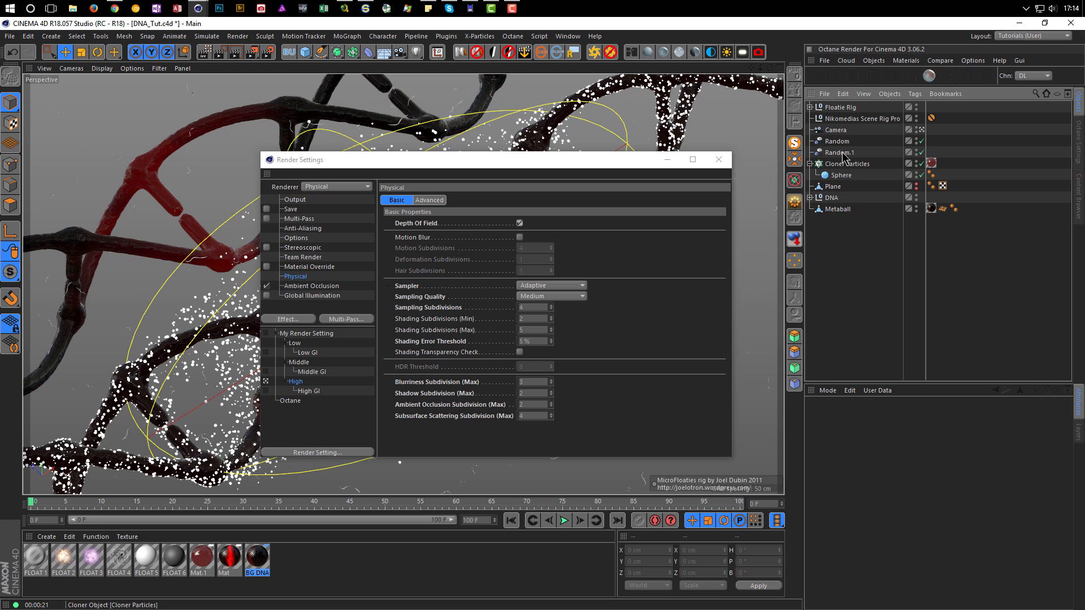
Set the Camera's physical F-Stop to 0.3 and render the scene to the Picture Viewer
click(836, 130)
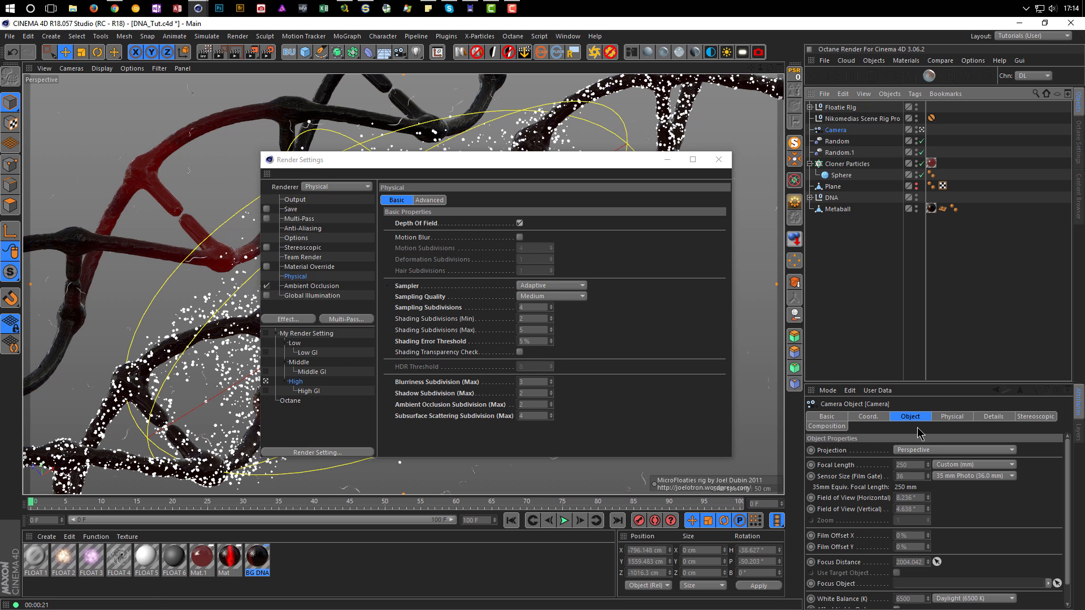
click(950, 417)
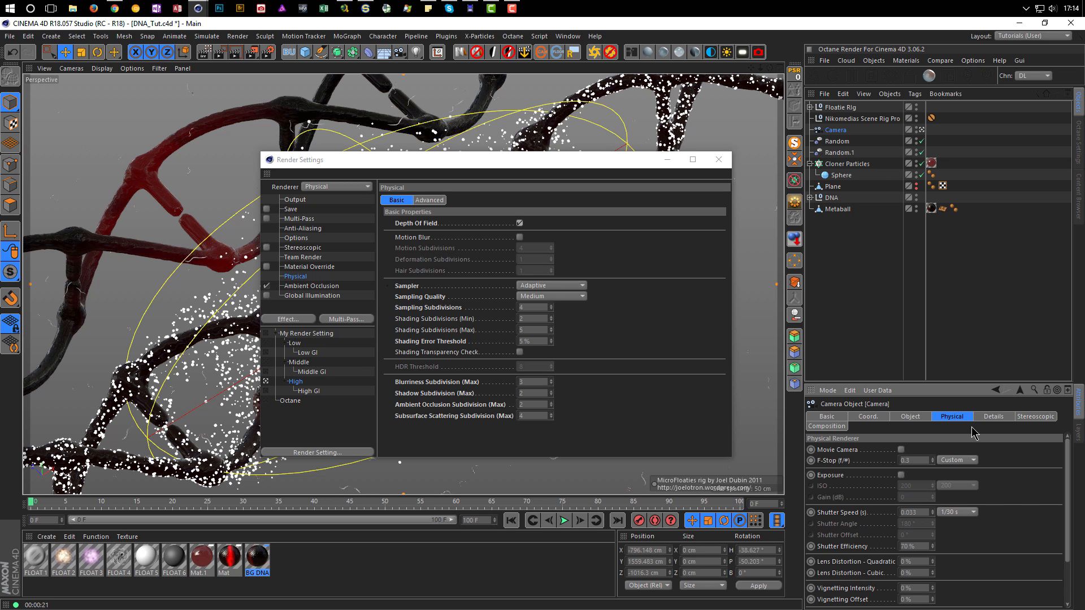
key(shift+r)
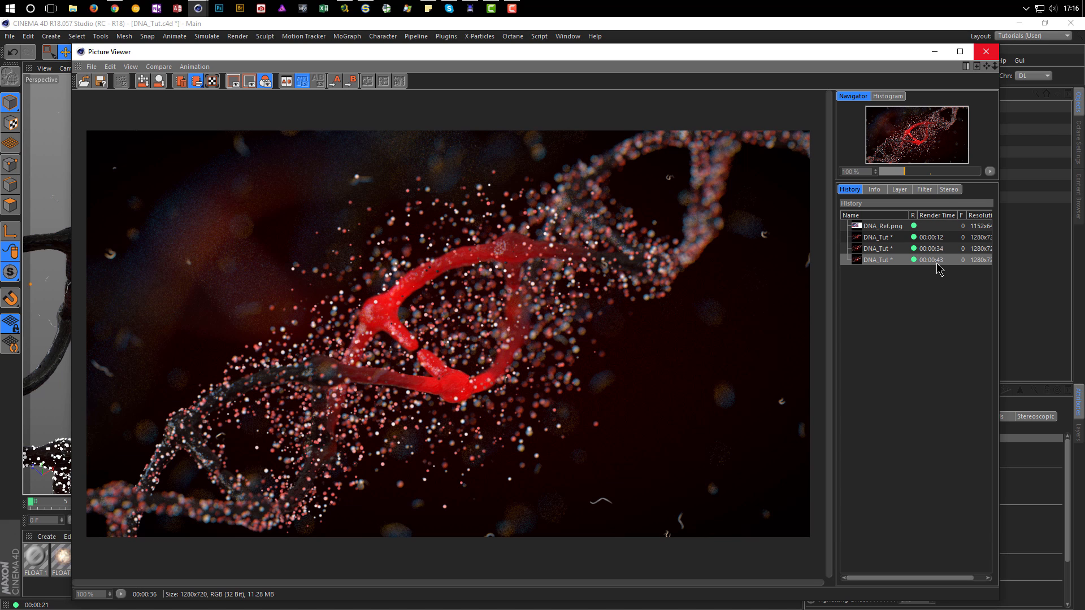
click(984, 52)
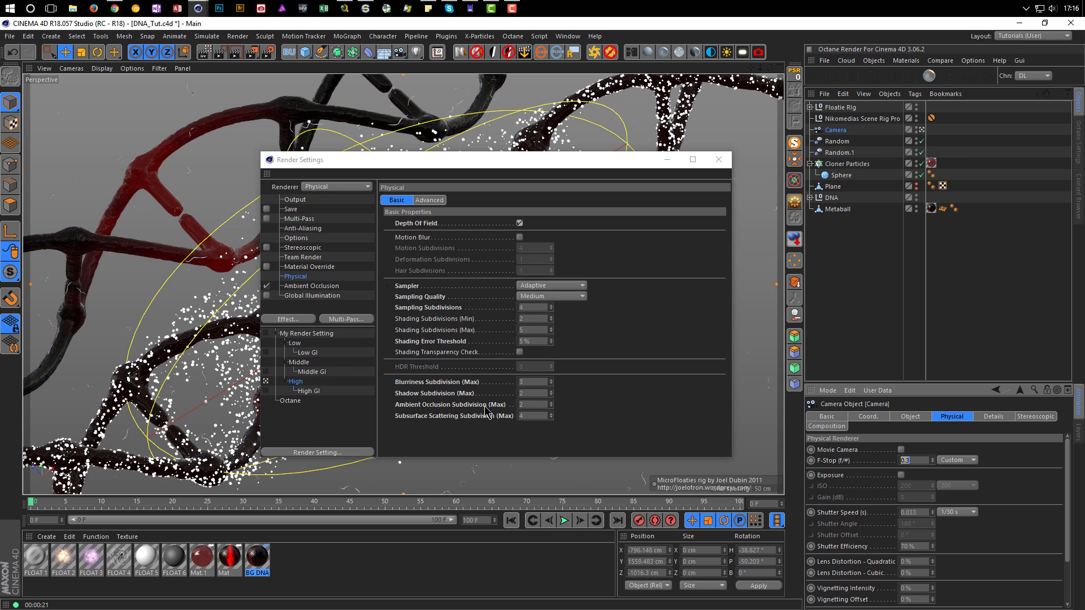
Raise the High setting's Blurriness Subdivision (Max) to 4 and render the scene again to the Picture Viewer
click(531, 384)
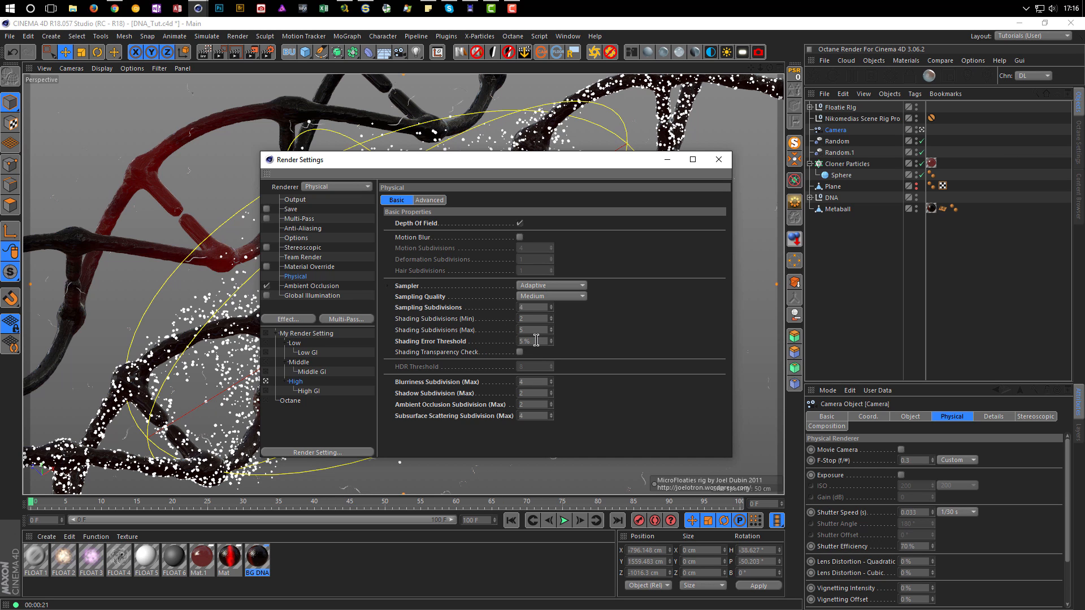
key(Return)
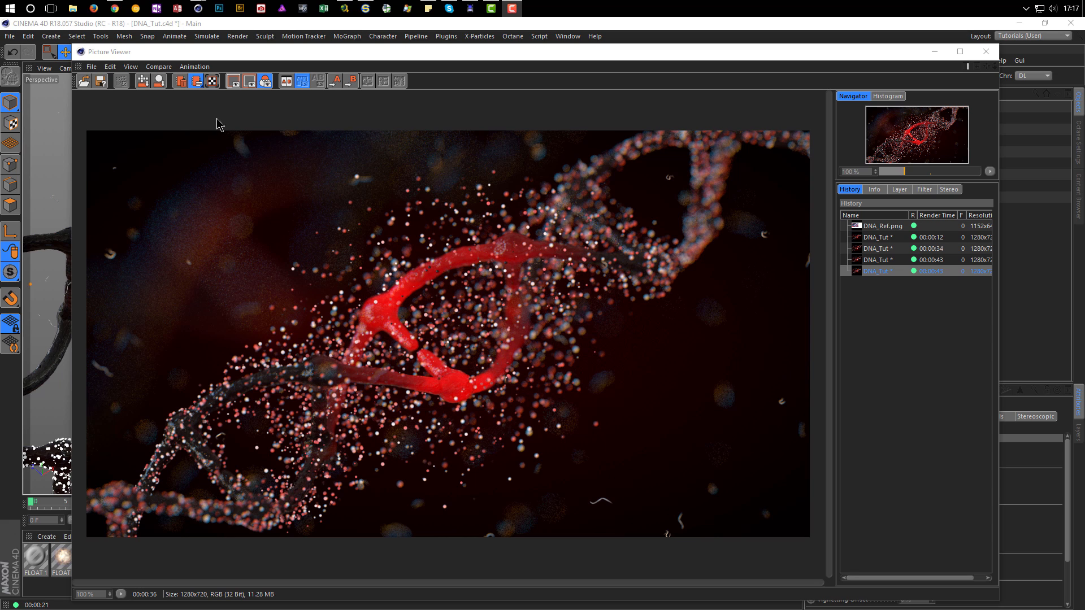
Switch to Photoshop, set UI Scaling to 100% in the Interface preferences and restart the program
click(220, 8)
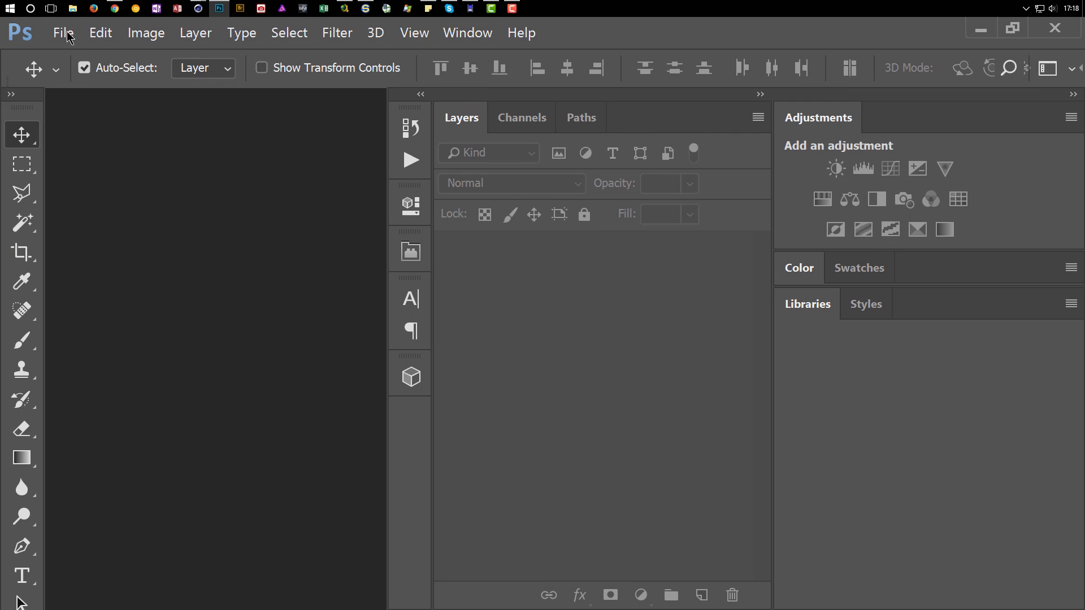
click(100, 32)
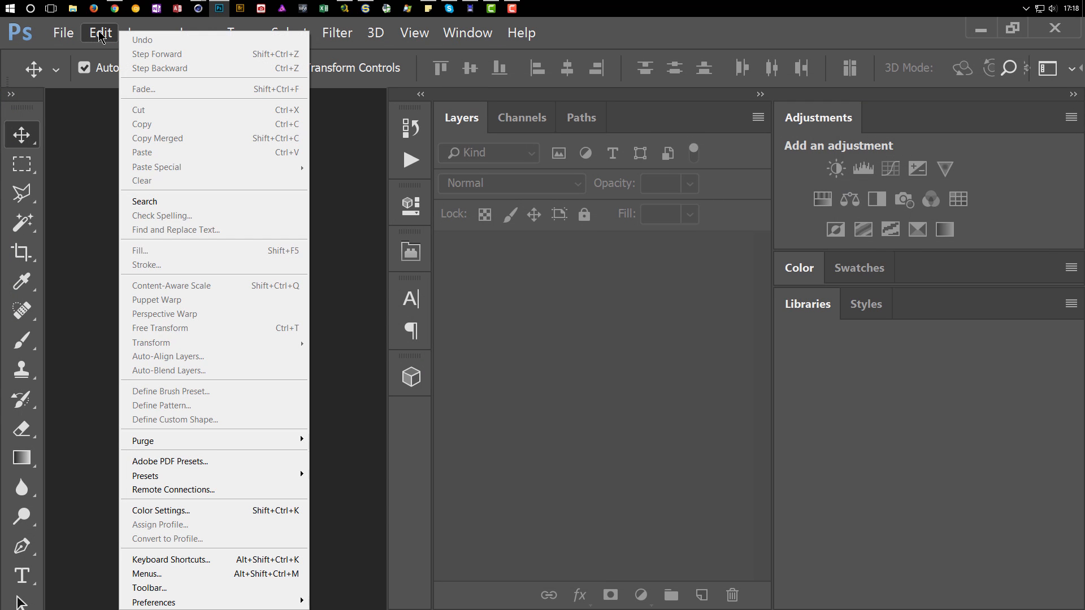
mouse_move(293, 602)
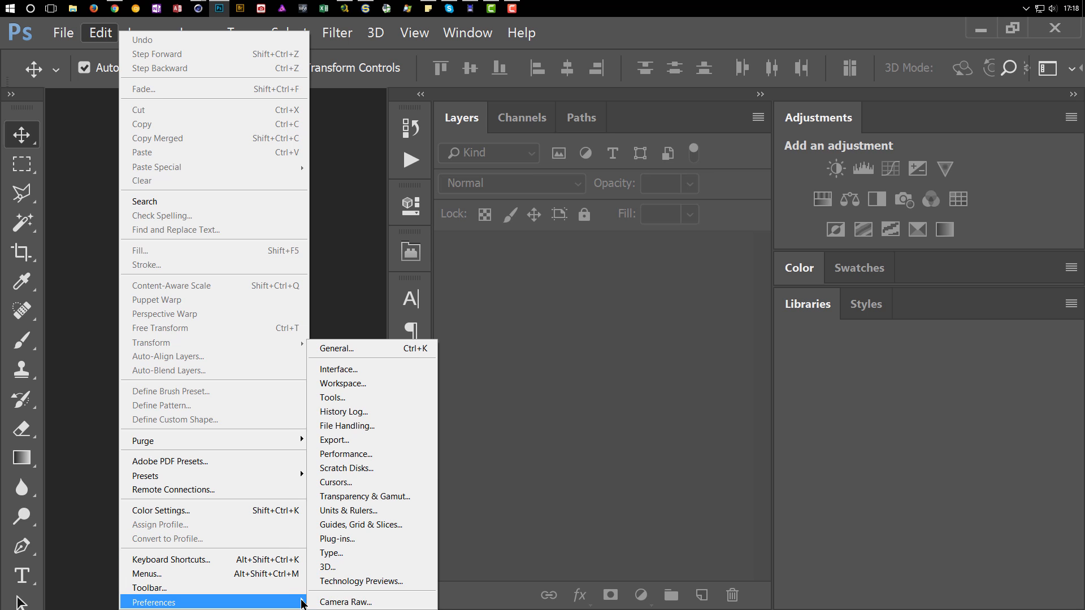
click(375, 349)
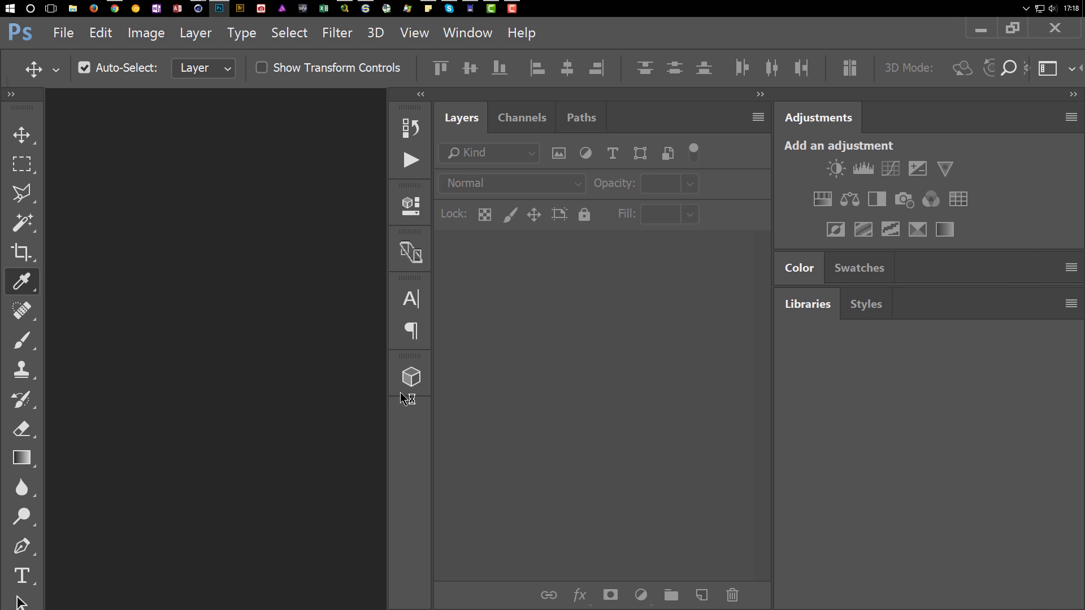
click(100, 47)
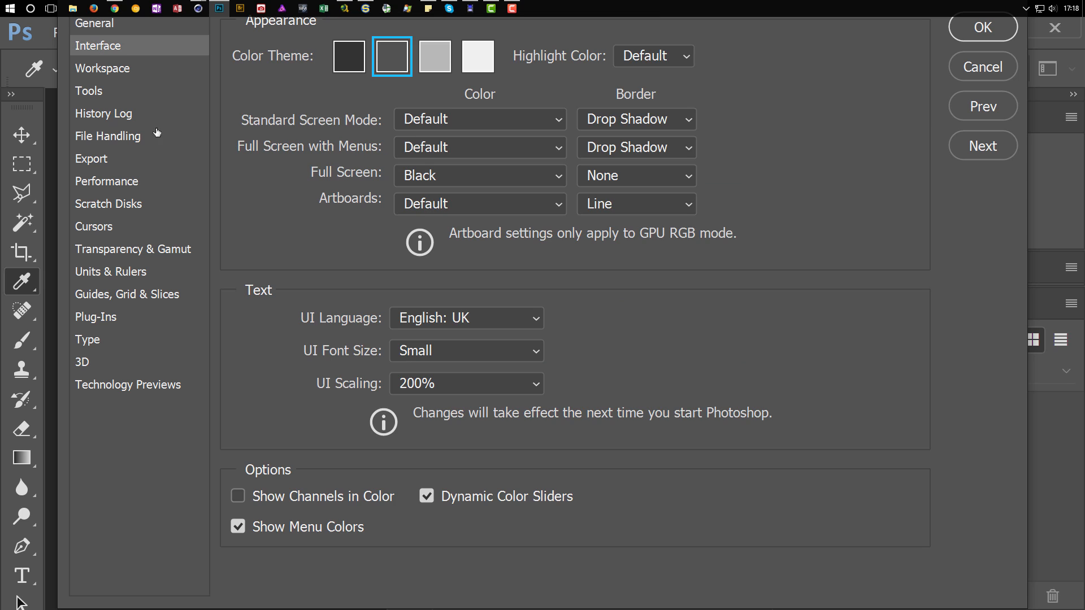
click(442, 387)
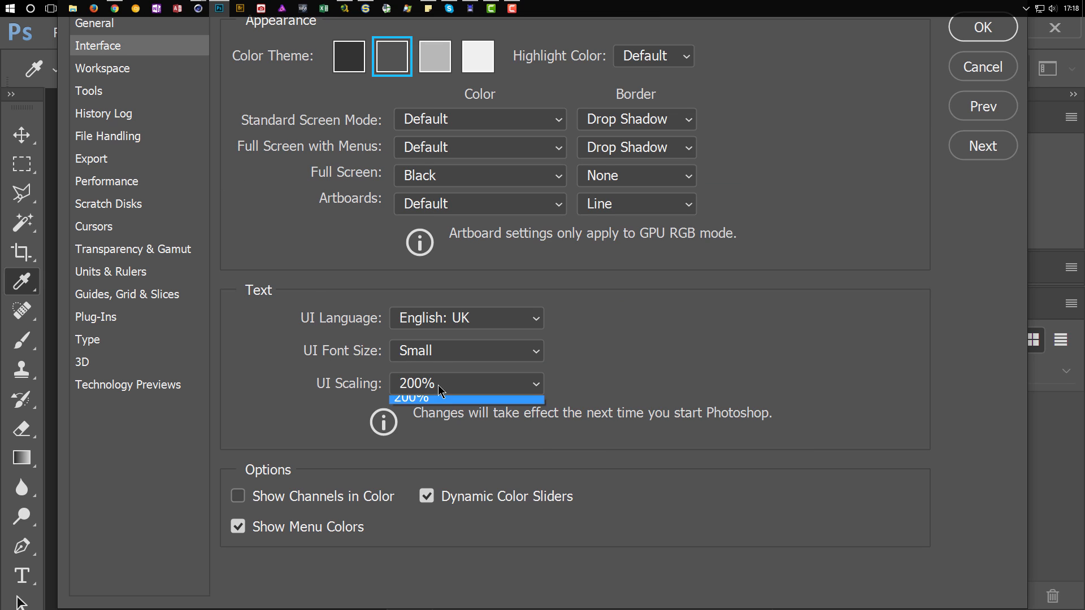
click(442, 419)
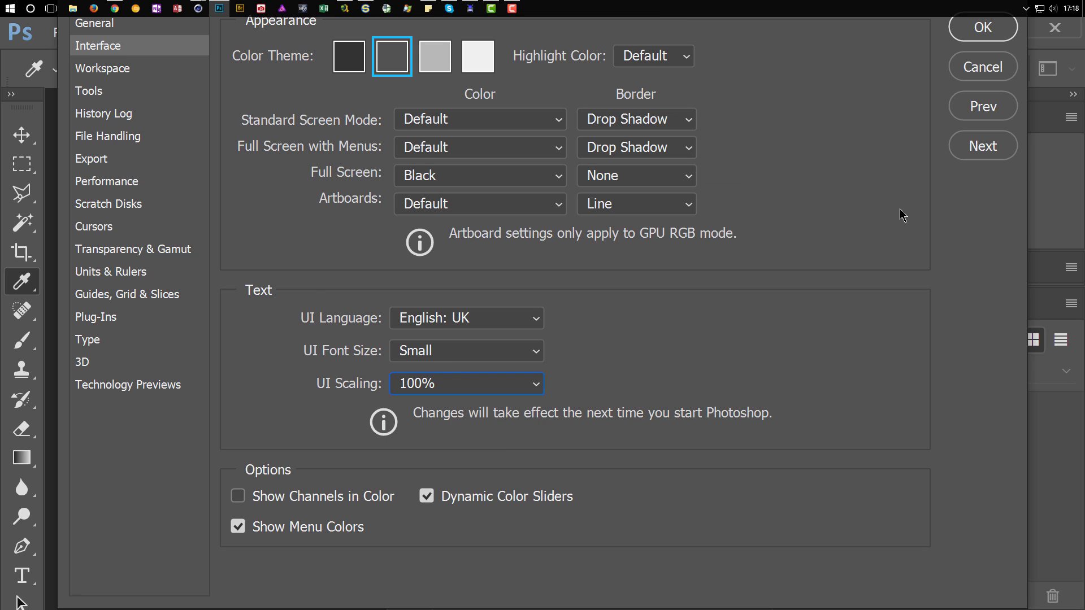
click(980, 37)
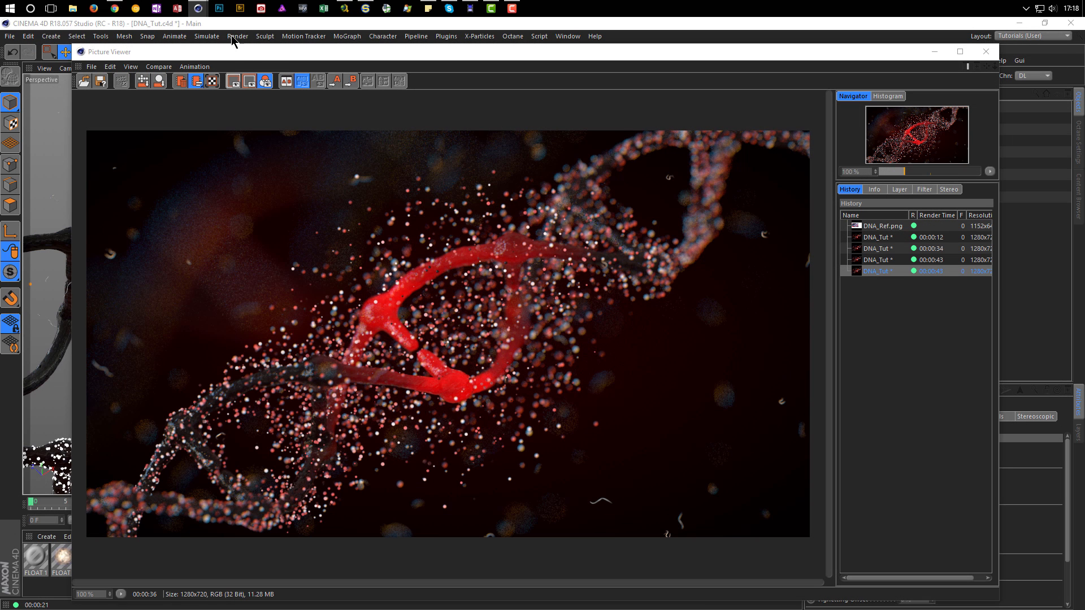
click(221, 11)
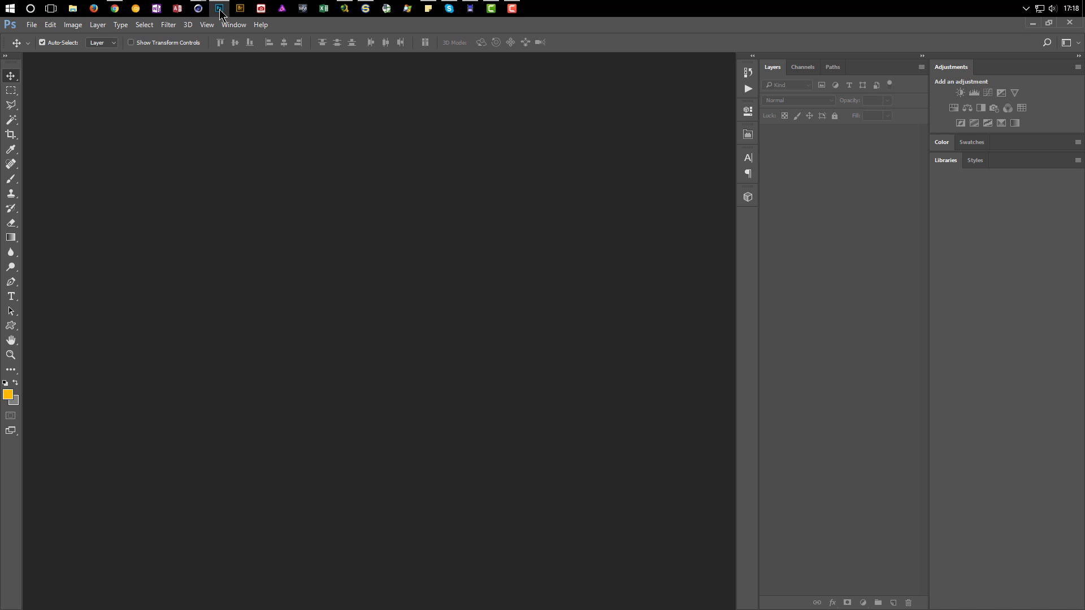
Return to Cinema 4D's Picture Viewer and copy the latest DNA_Tut render
click(200, 12)
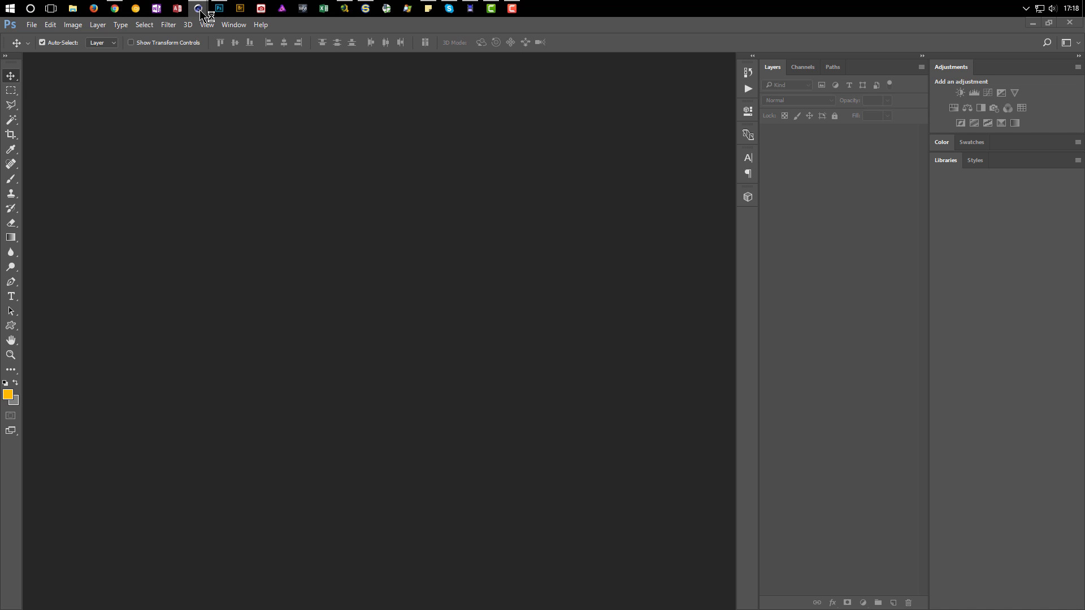
click(258, 46)
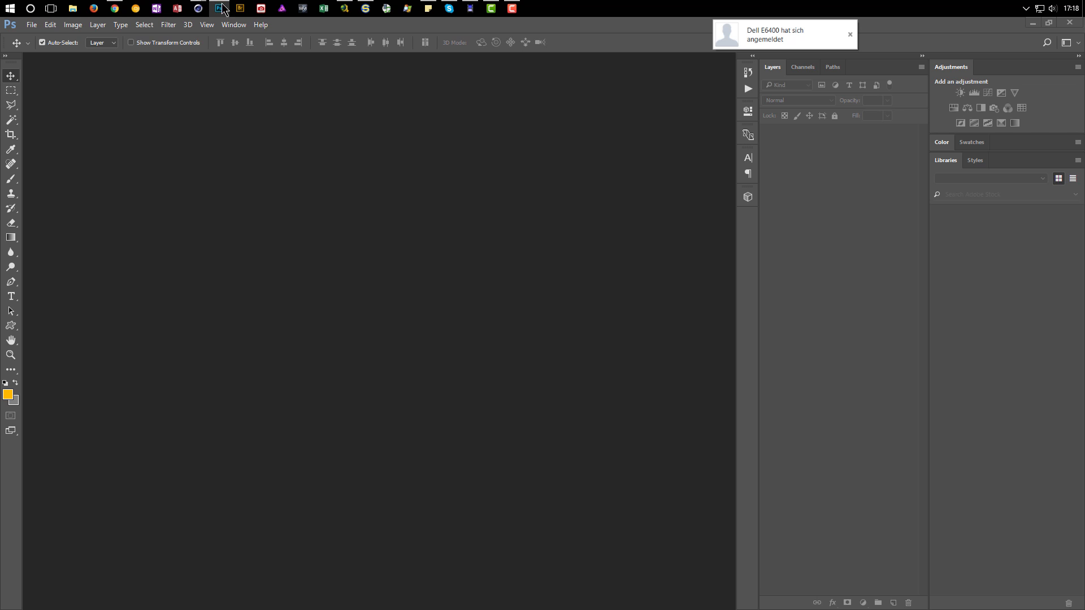
mouse_move(198, 8)
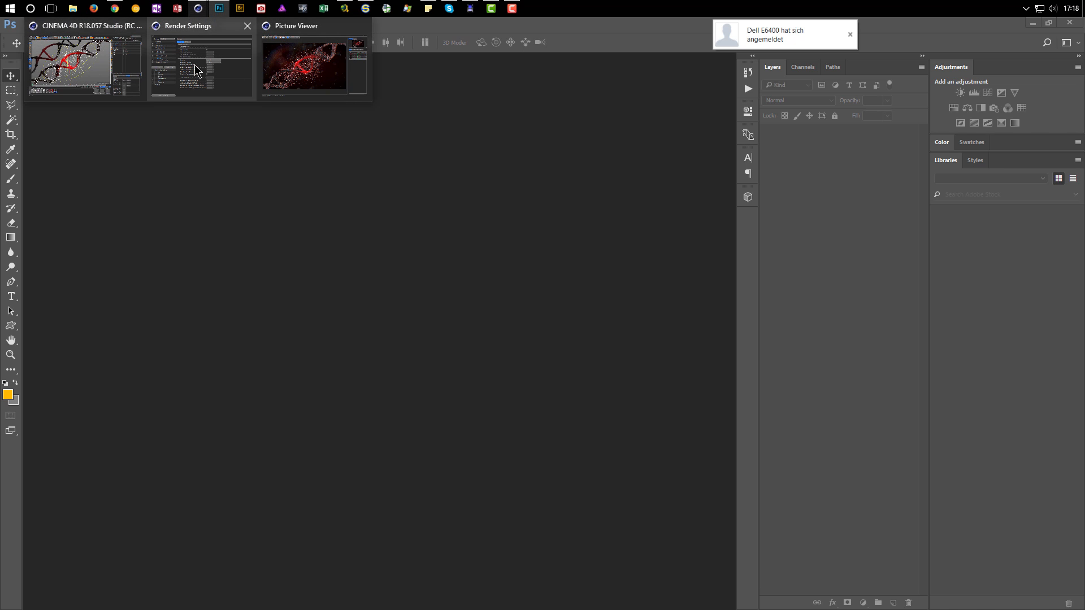
click(304, 87)
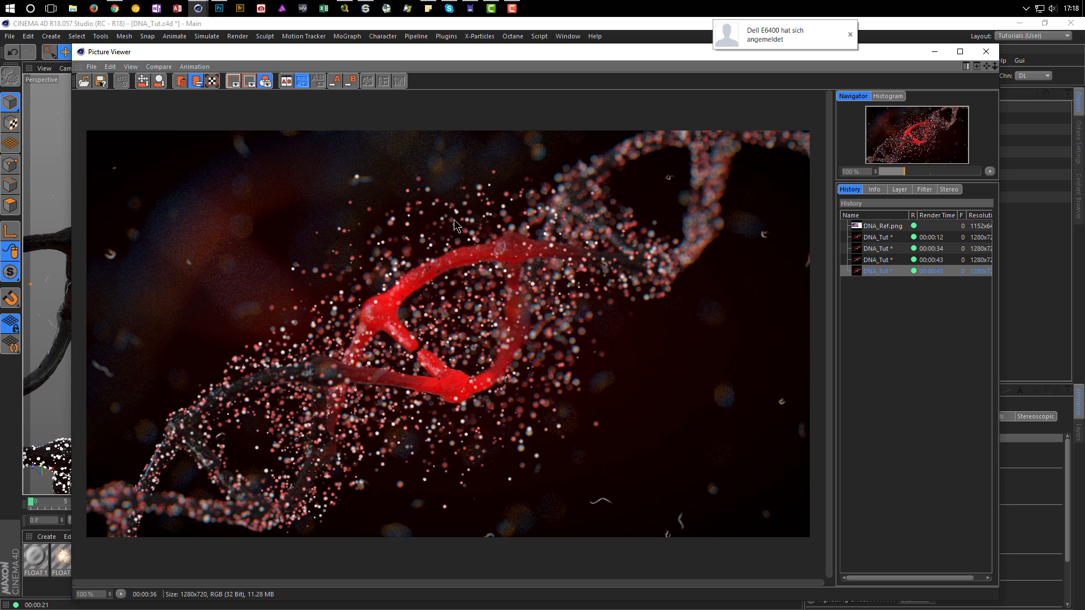
click(118, 69)
click(121, 88)
Switch to Photoshop, create a 16-bit RGB document of 1280 x 720 pixels from the Clipboard preset and paste the render into it
click(218, 9)
click(32, 24)
click(52, 39)
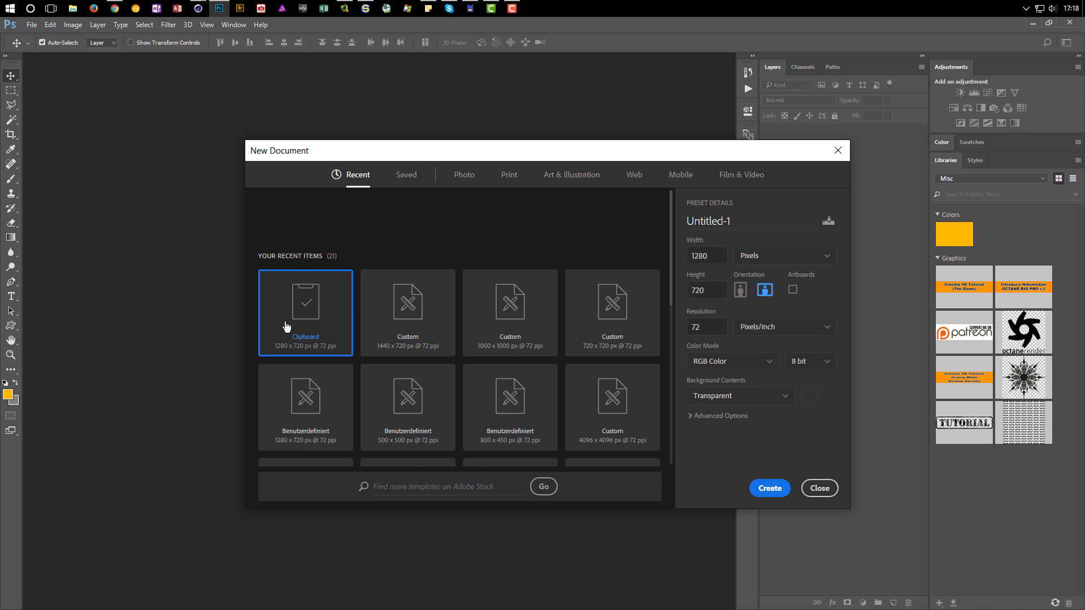
click(808, 362)
click(809, 405)
click(788, 487)
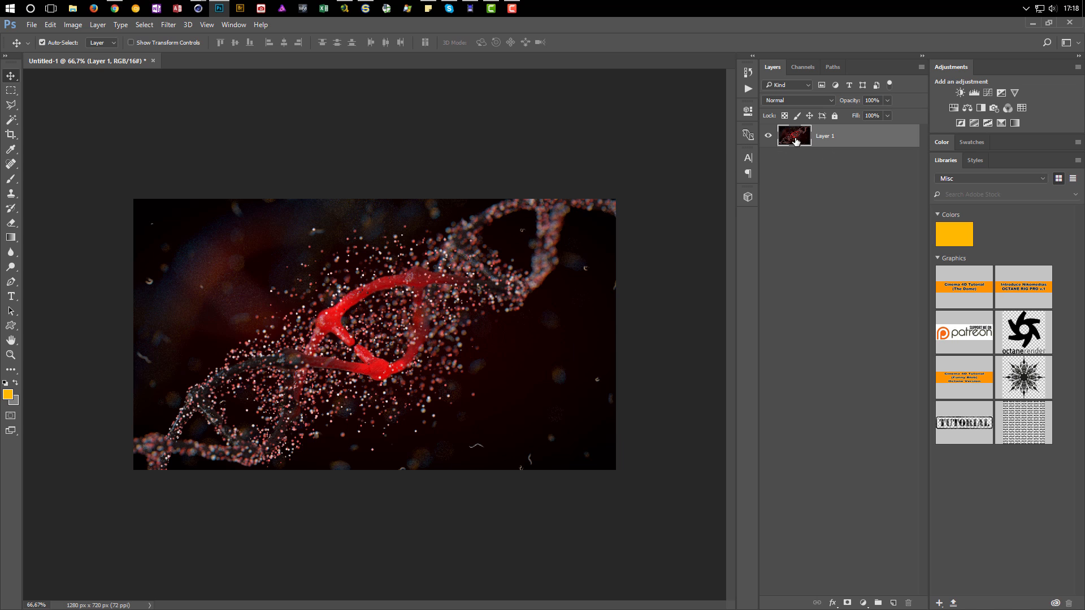
Convert Layer 1 with the pasted DNA render to a smart object
key(ctrl+comma)
right_click(848, 138)
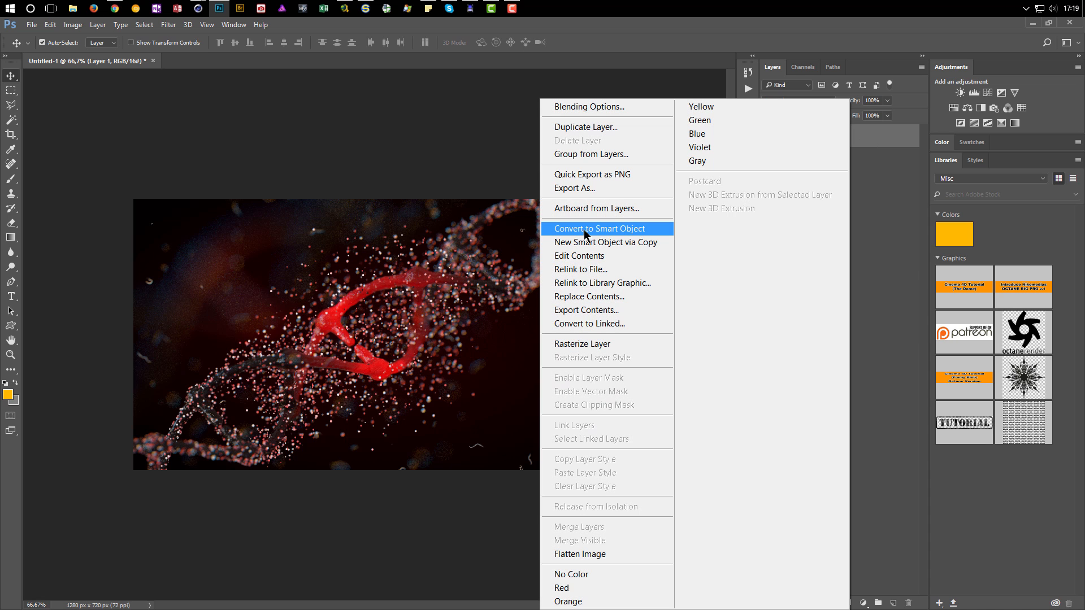
click(883, 240)
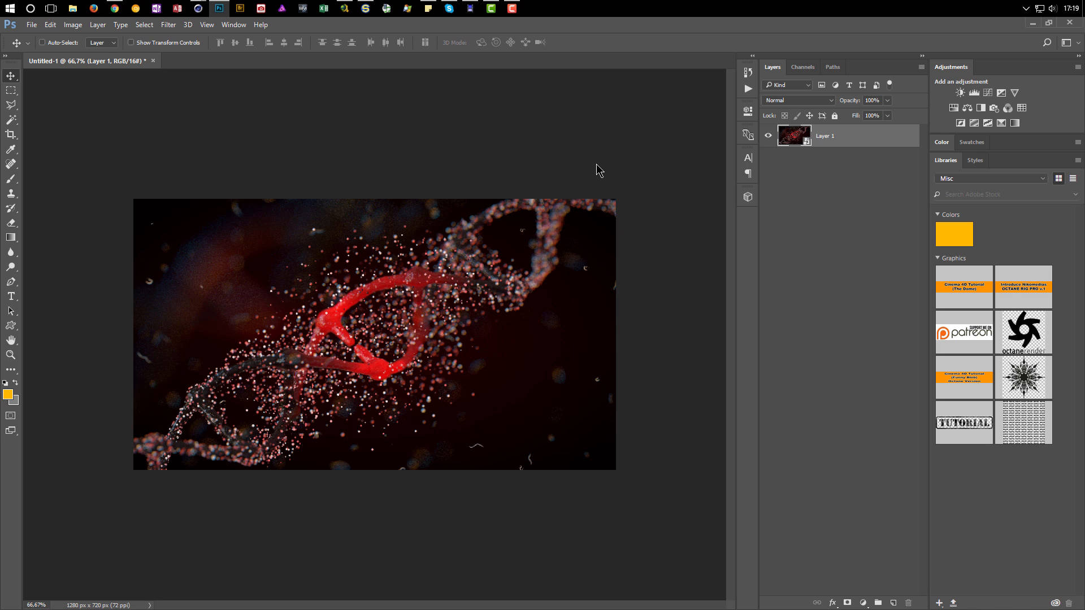
Apply the Camera Raw Filter to Layer 1 with Clarity raised to +94
key(shift+ctrl+a)
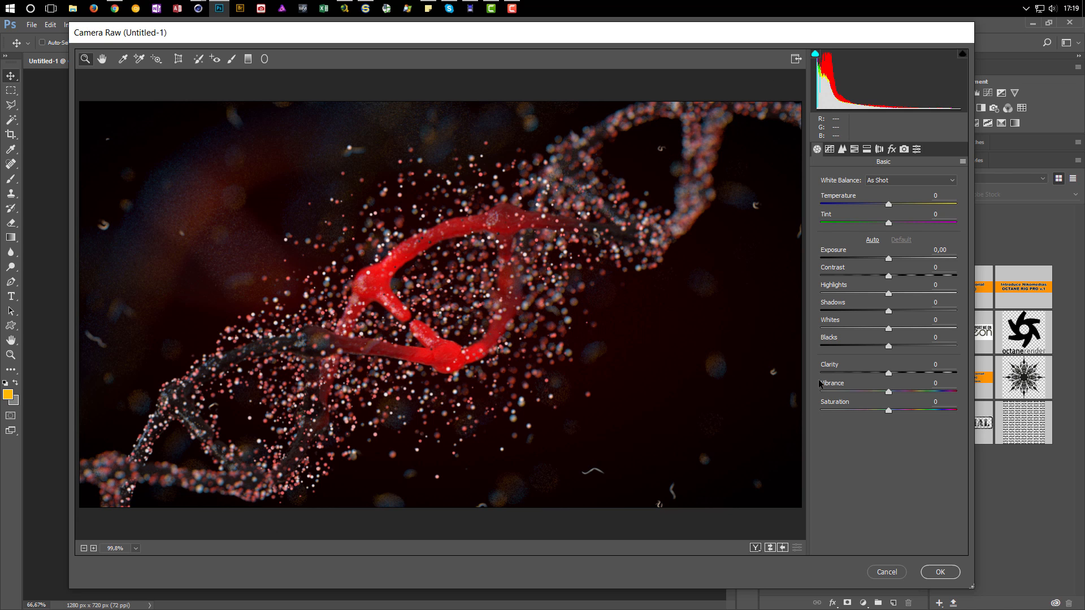
right_click(734, 338)
click(752, 323)
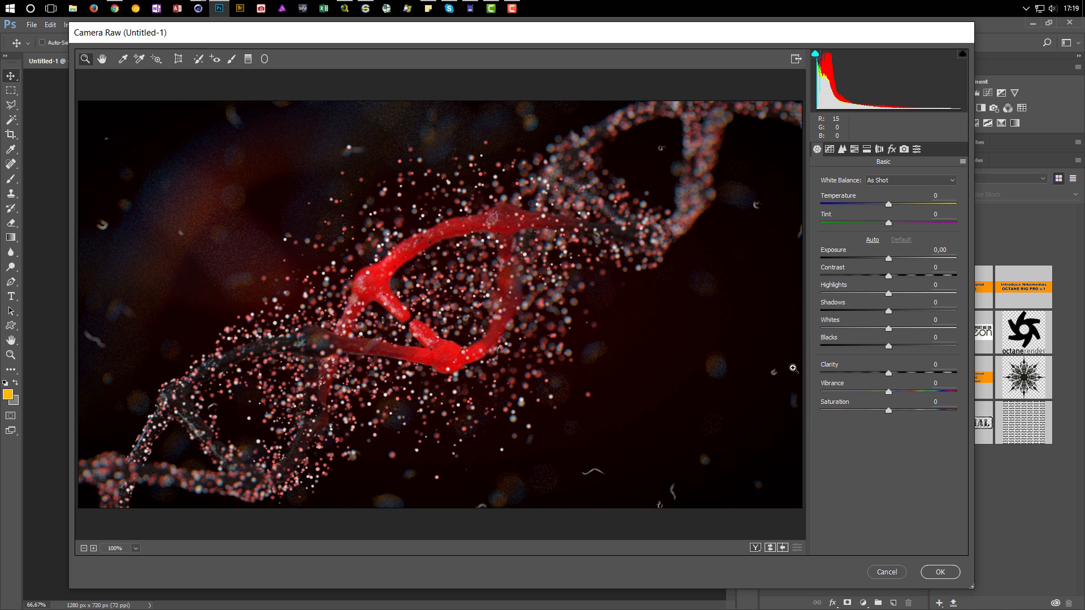
drag(832, 368, 904, 372)
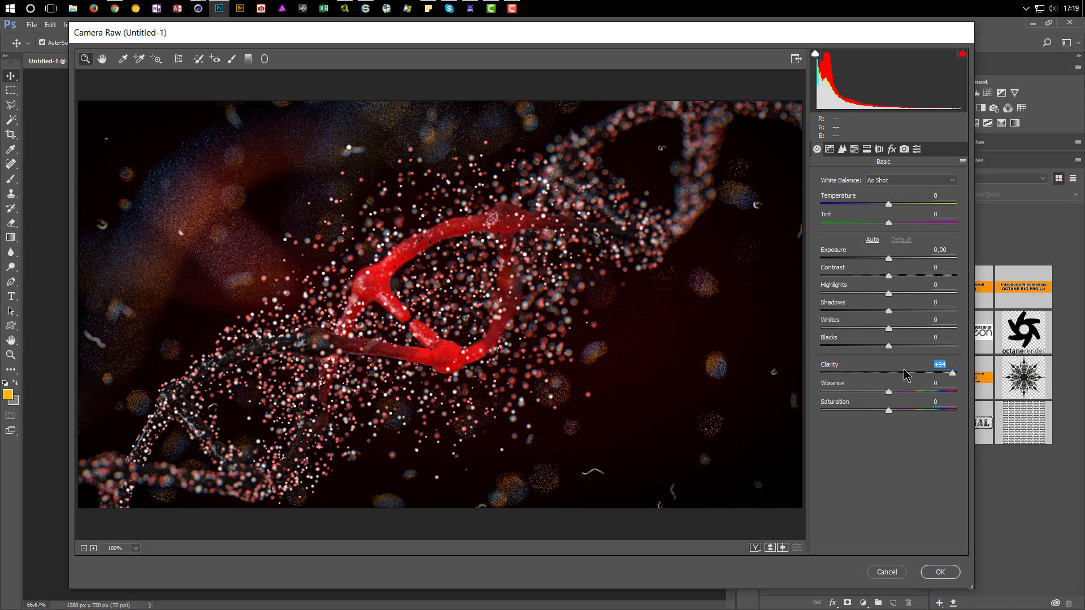
click(940, 573)
Invert the smart filter mask and start painting it white along the strand beside the red section, using a size 100 brush at 100% opacity
click(825, 165)
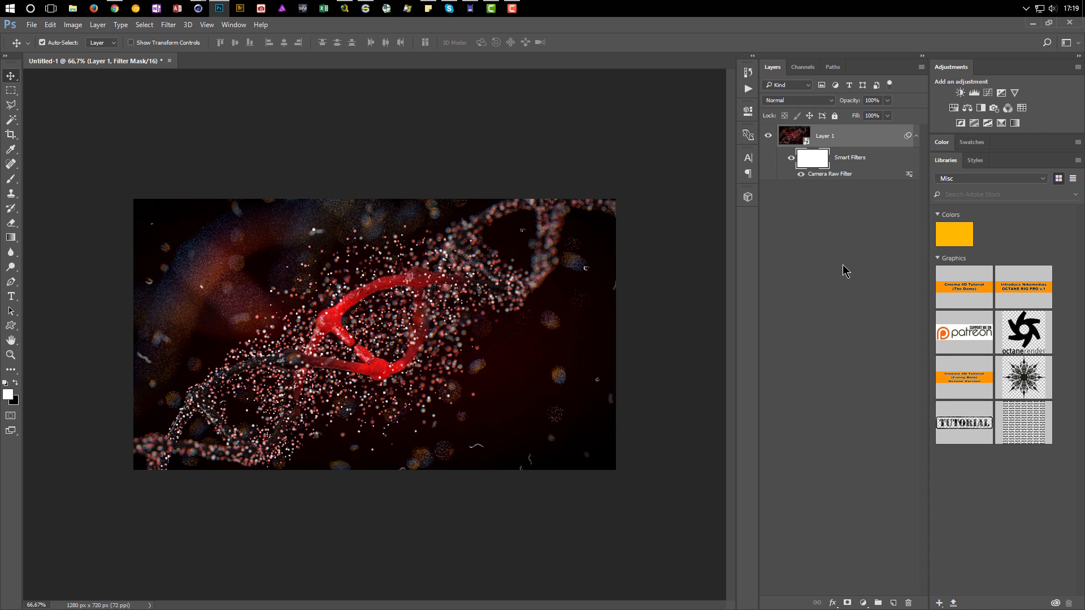
key(ctrl+i)
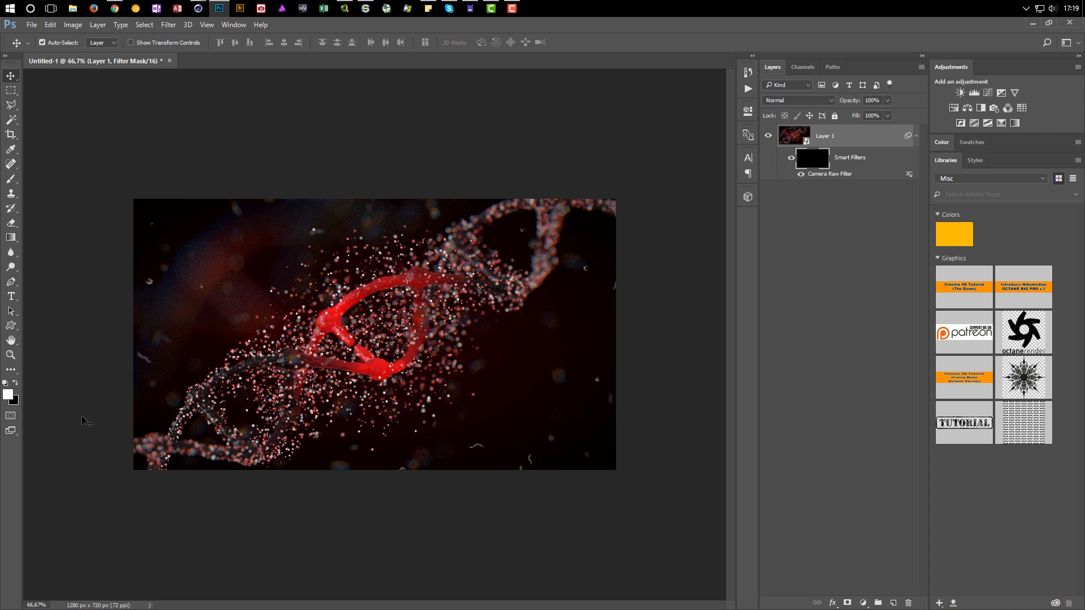
click(11, 179)
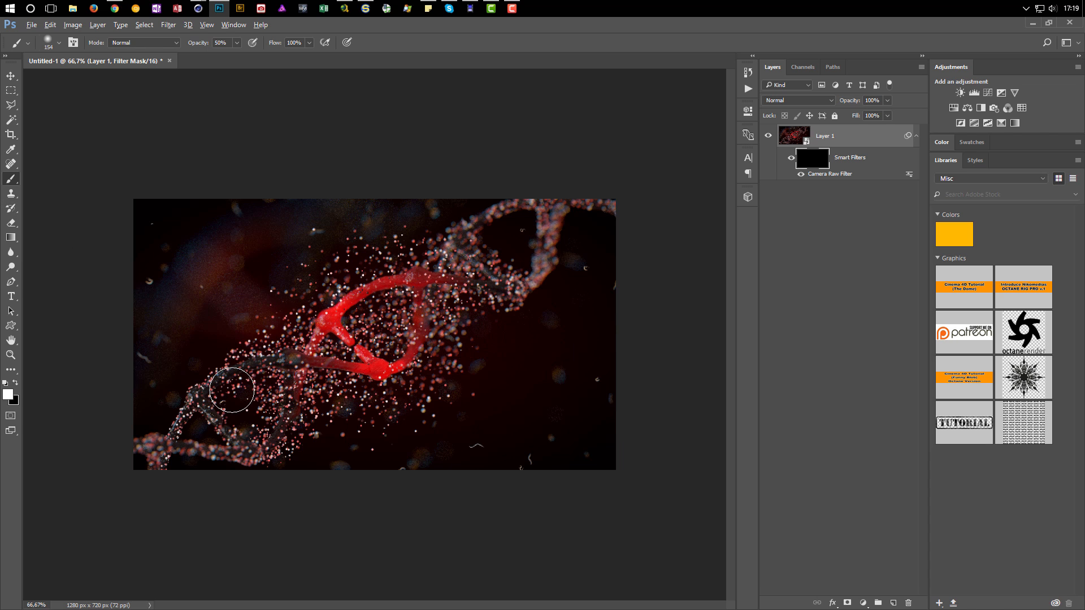
alt+scroll(234, 390, up, 7)
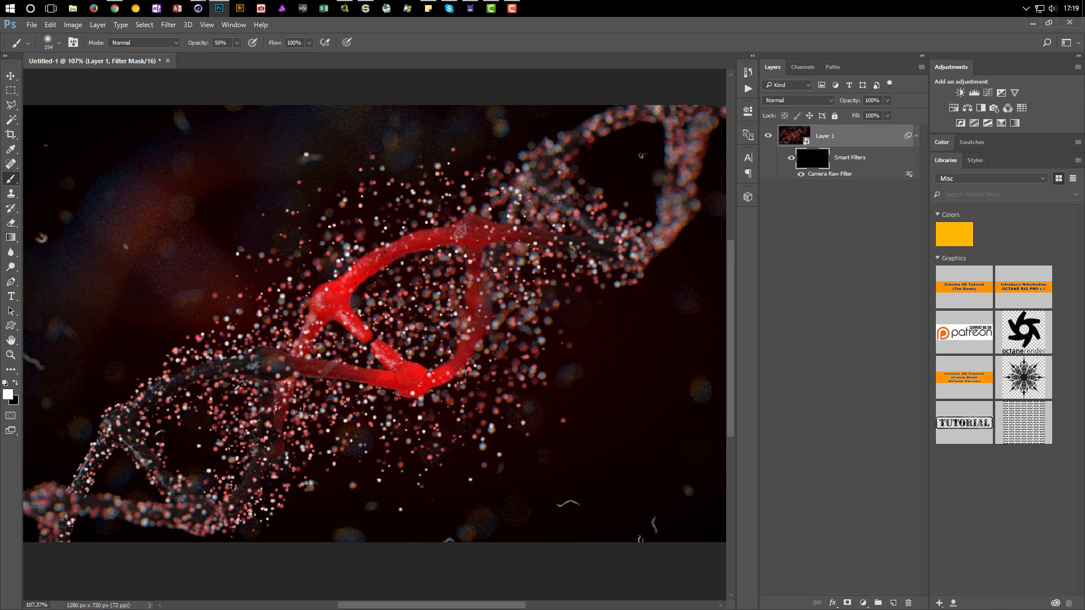
alt+scroll(237, 387, up, 1)
drag(235, 390, 376, 344)
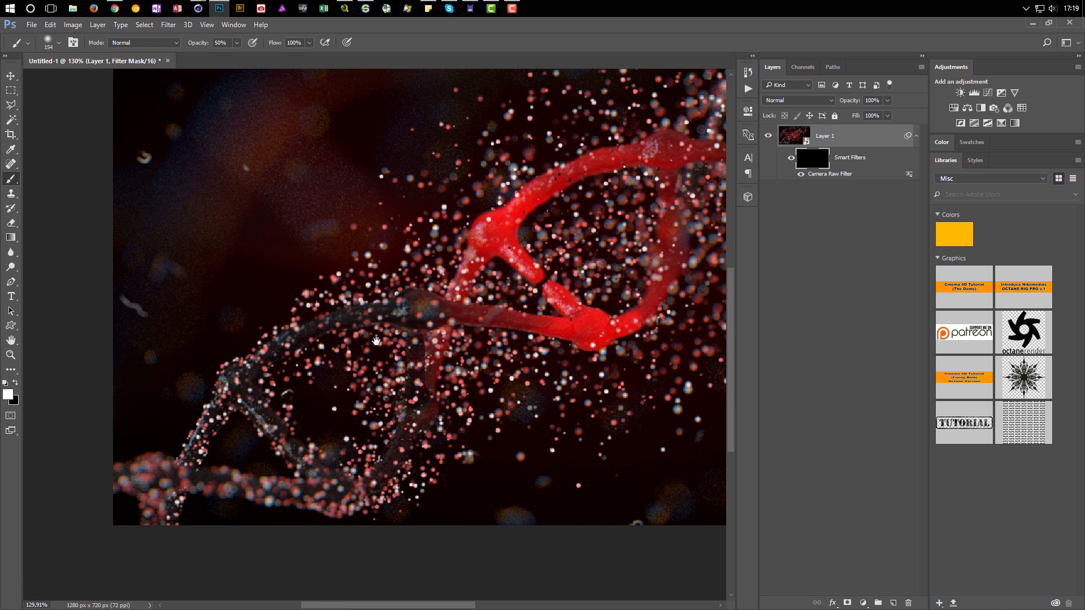
alt+right_drag(413, 326, 395, 325)
mouse_move(412, 325)
mouse_down()
mouse_move(448, 317)
mouse_move(246, 367)
mouse_move(322, 342)
mouse_up()
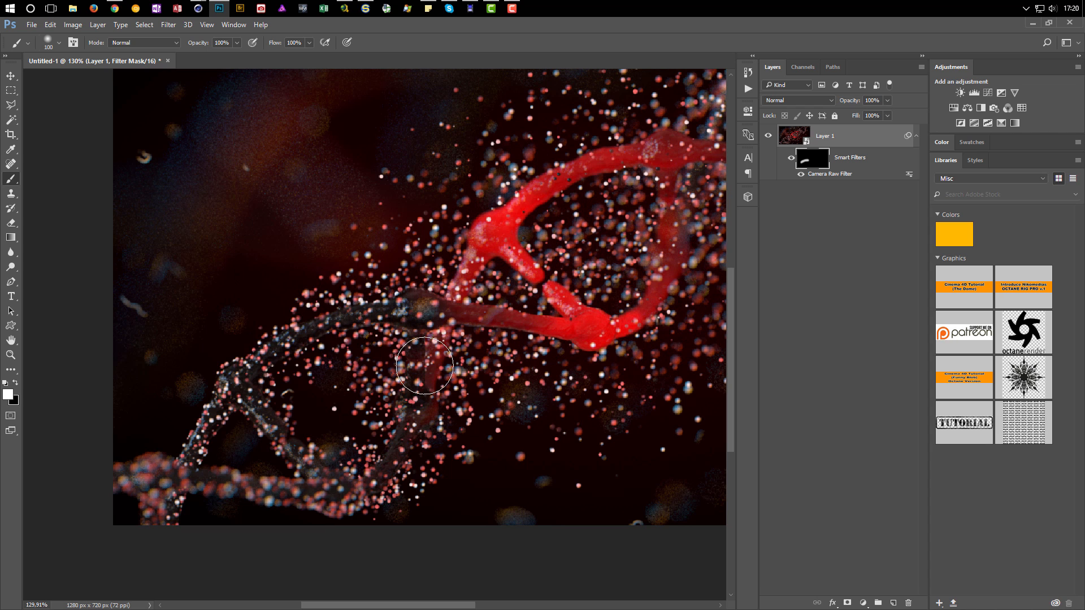
Paint the filter mask white over the lower-left DNA loop and the red central section to restore the Clarity effect there
mouse_move(240, 403)
mouse_down()
mouse_move(209, 458)
mouse_move(169, 477)
mouse_move(333, 475)
mouse_move(277, 435)
mouse_move(381, 440)
mouse_move(438, 316)
mouse_move(611, 321)
mouse_move(550, 318)
mouse_move(565, 305)
mouse_move(500, 243)
mouse_move(500, 229)
mouse_move(491, 246)
mouse_move(537, 206)
mouse_move(644, 164)
mouse_move(667, 226)
mouse_move(606, 293)
mouse_up()
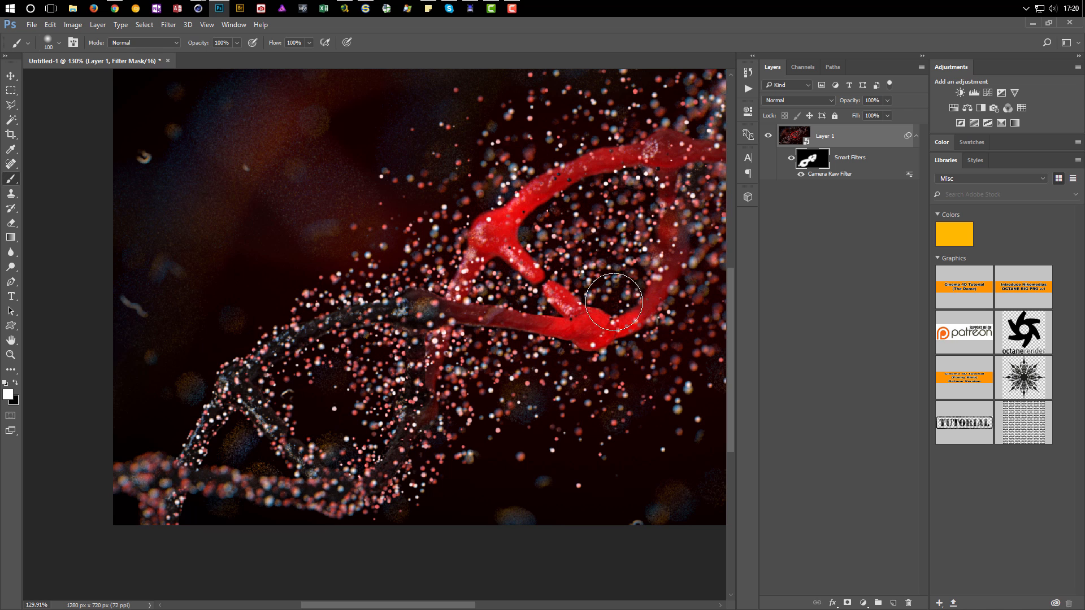
drag(568, 255, 378, 362)
mouse_move(448, 325)
mouse_down()
mouse_move(578, 324)
mouse_move(571, 329)
mouse_up()
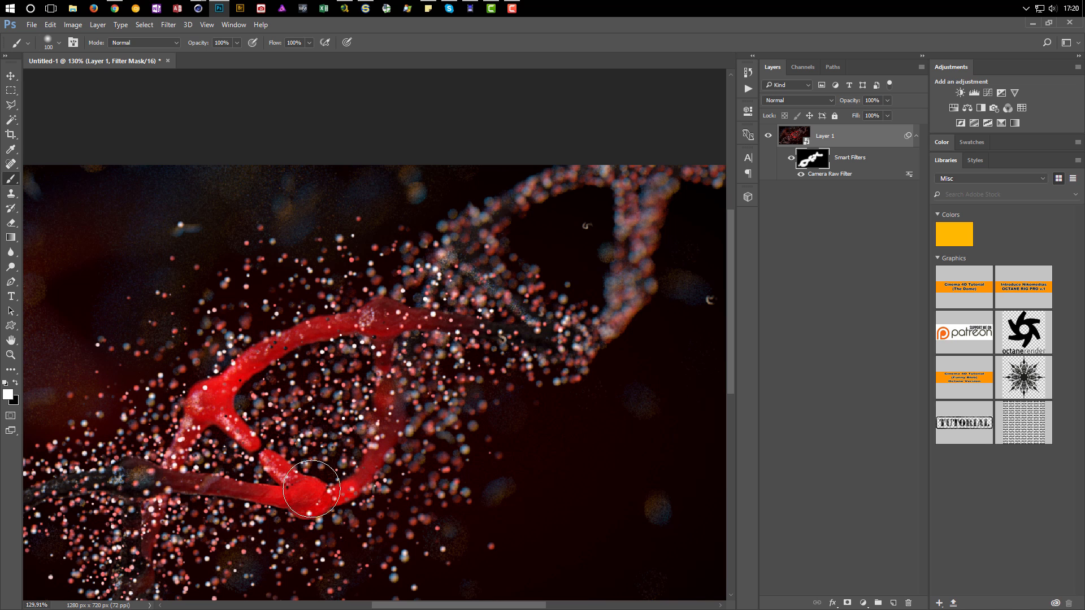
alt+right_drag(228, 458, 212, 459)
alt+scroll(171, 468, down, 4)
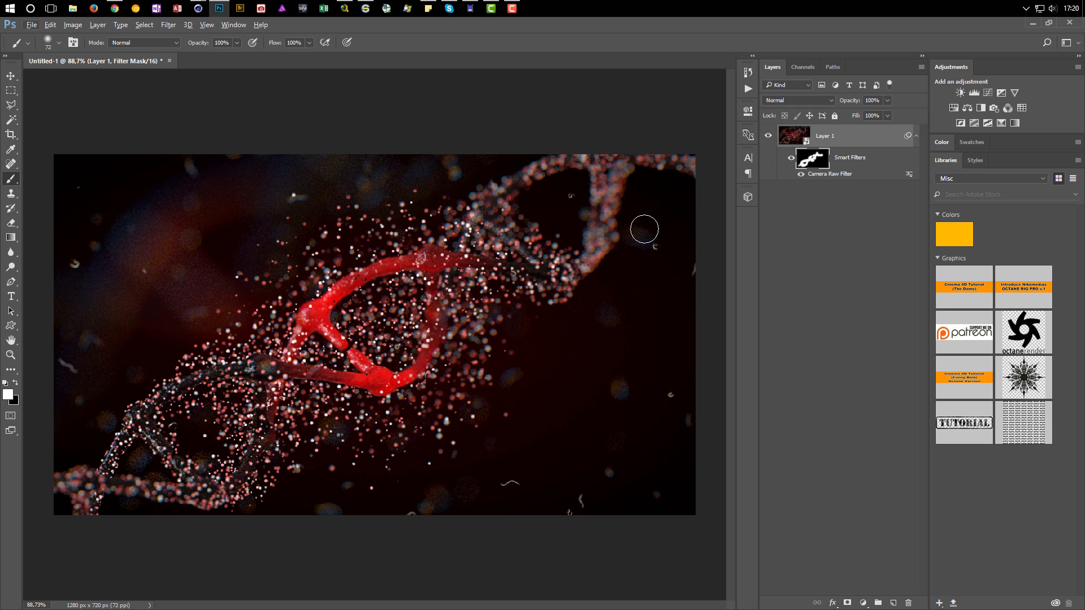
Convert Layer 1 with its Camera Raw filter to a new smart object and open Color Efex Pro 4 on it
click(797, 134)
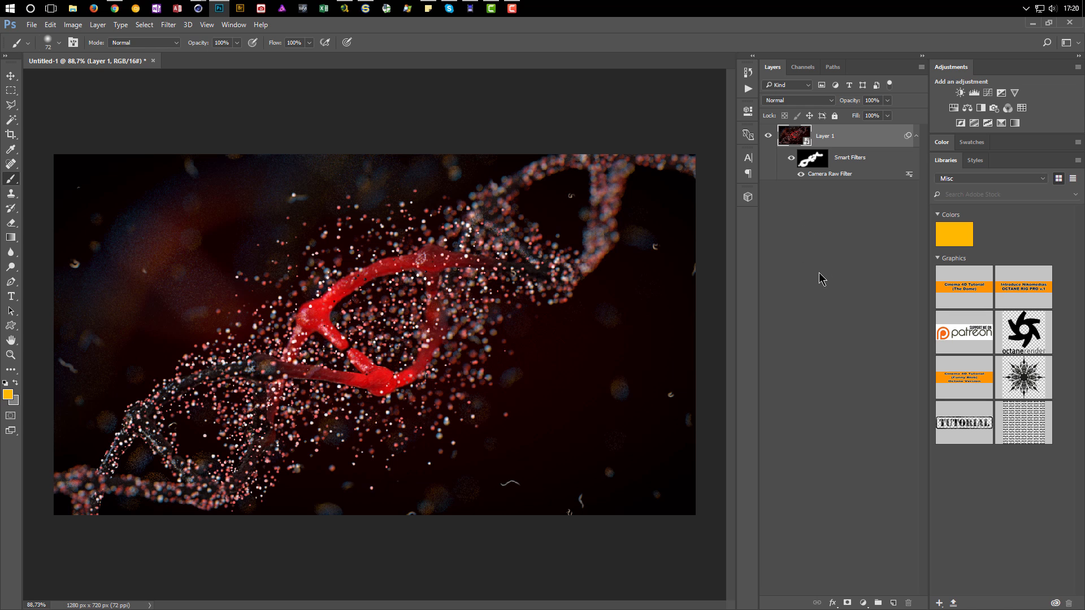
key(F2)
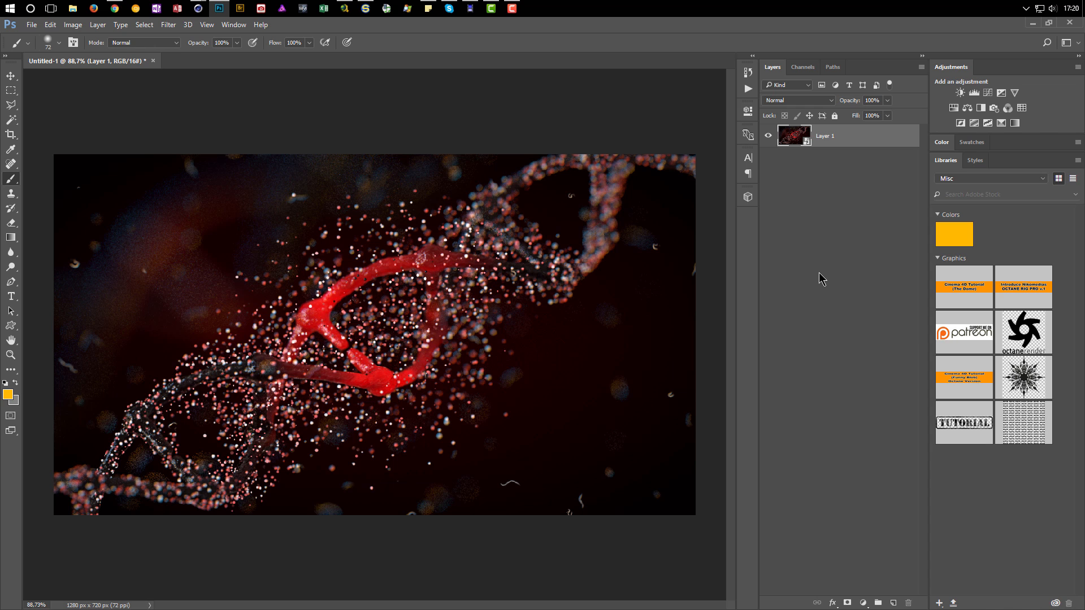
click(167, 25)
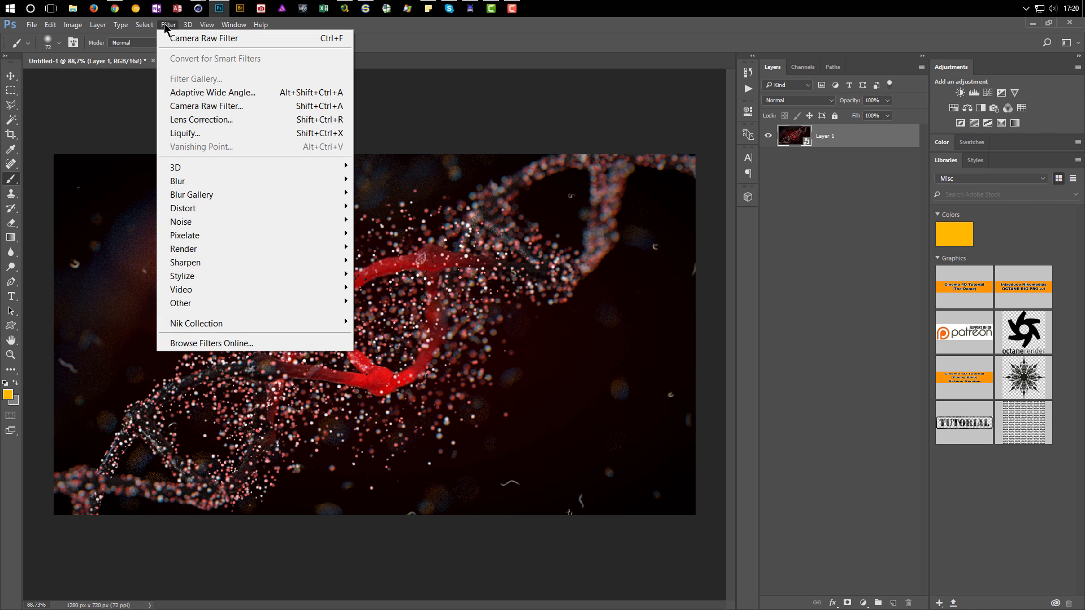
click(168, 25)
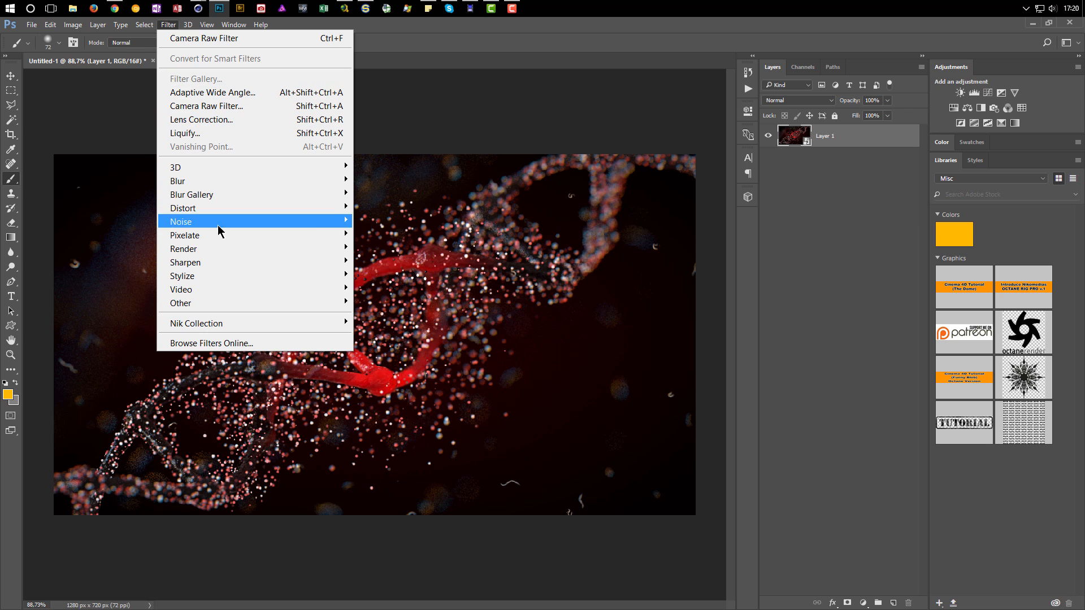
mouse_move(261, 321)
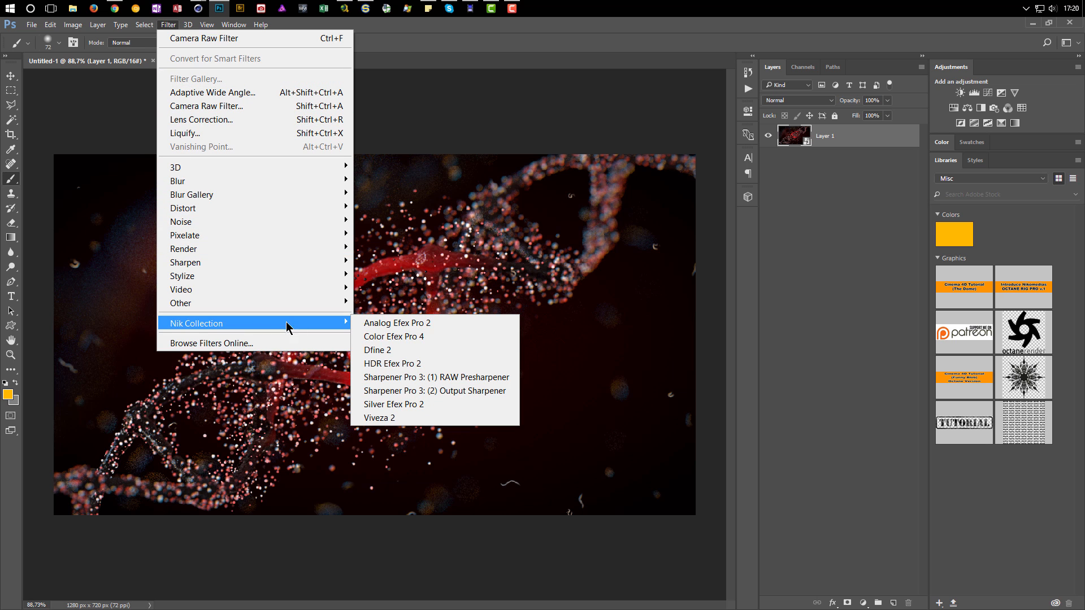
click(405, 336)
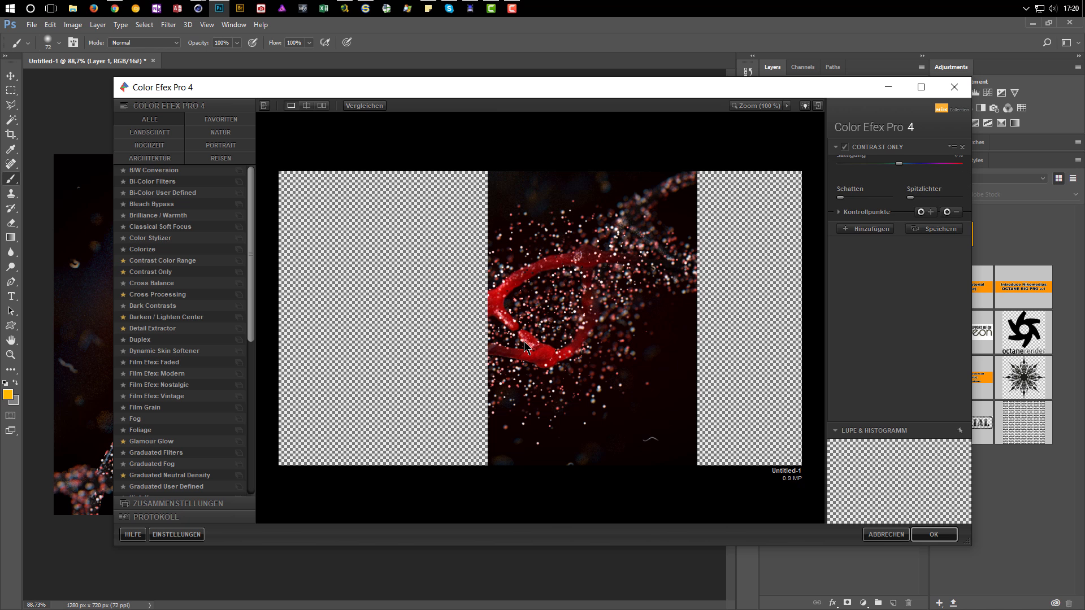
Compare the image with and without the Contrast Only filter and set its Nur Kontrast value to 15%
click(844, 148)
click(845, 148)
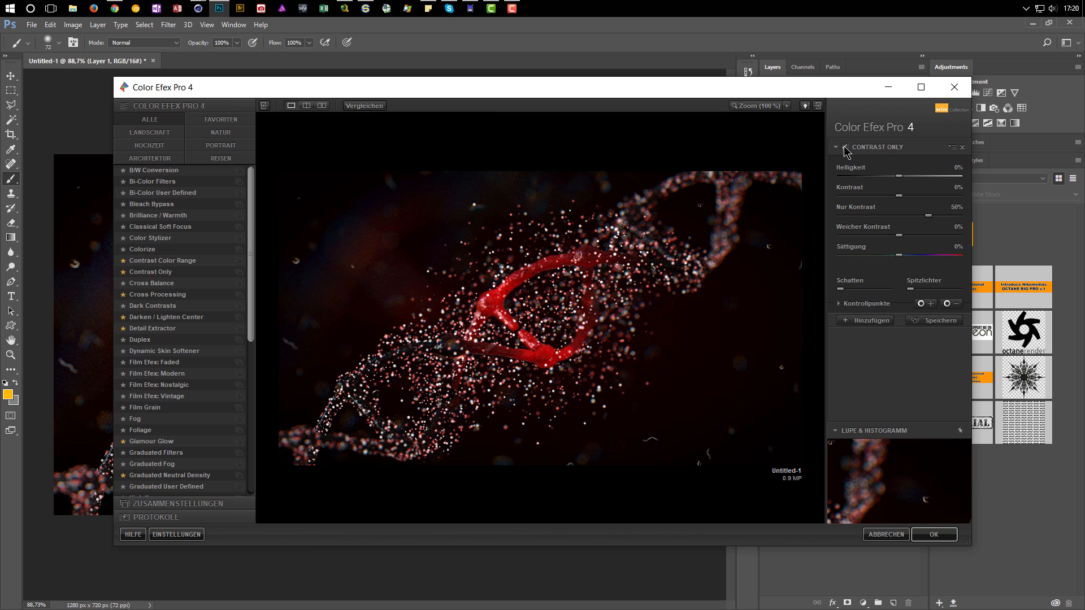
click(845, 148)
click(845, 148)
drag(929, 215, 907, 222)
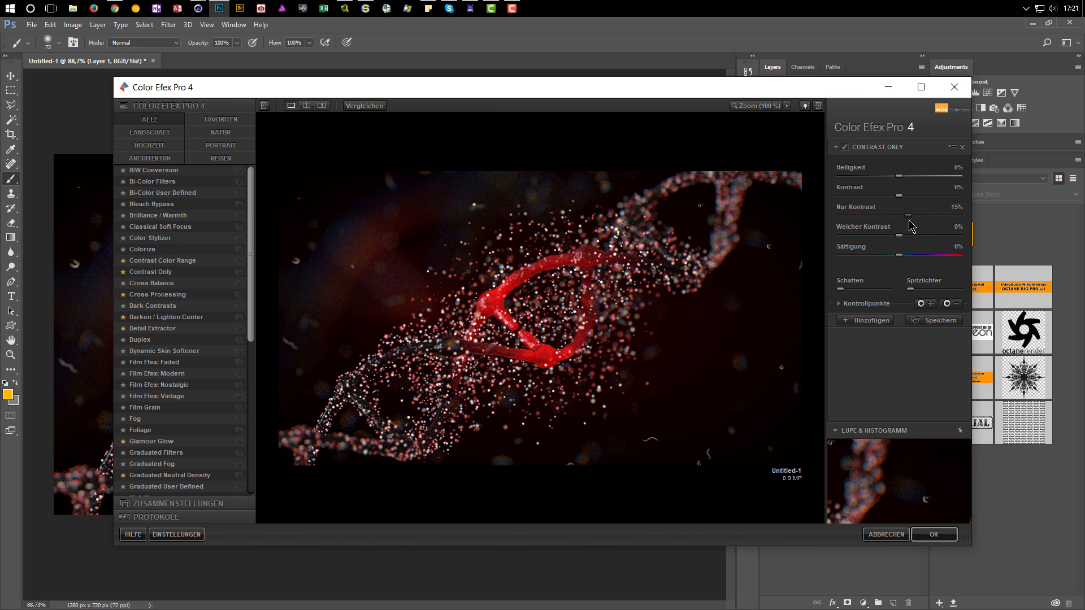
Enlarge the filter window and add a second filter from the favorites, trying Detail Extractor before choosing Darken / Lighten Center
drag(770, 86, 733, 41)
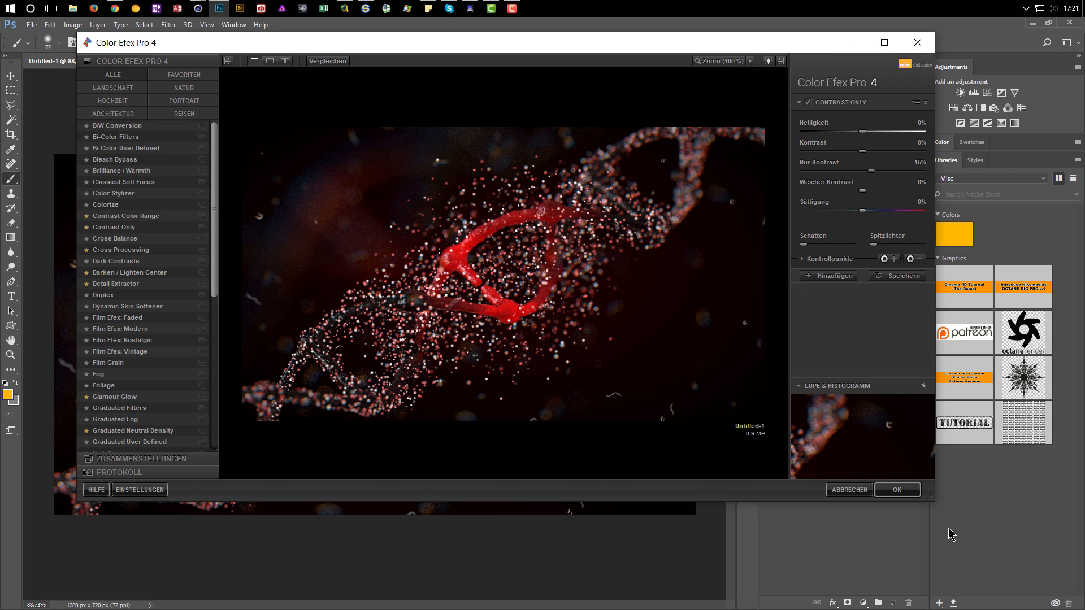
drag(938, 502, 1025, 577)
click(915, 277)
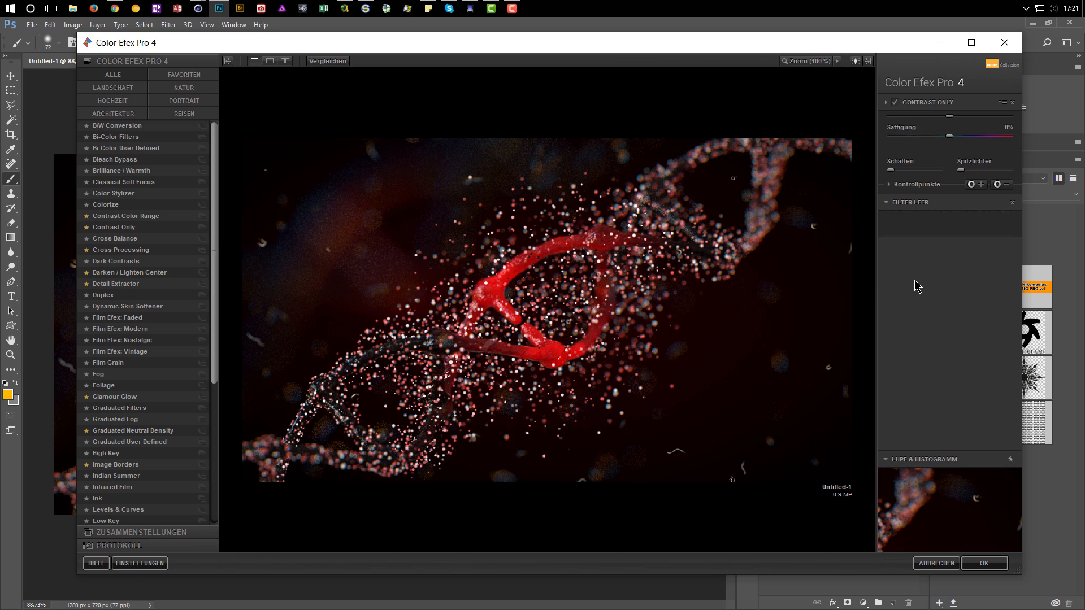
click(167, 74)
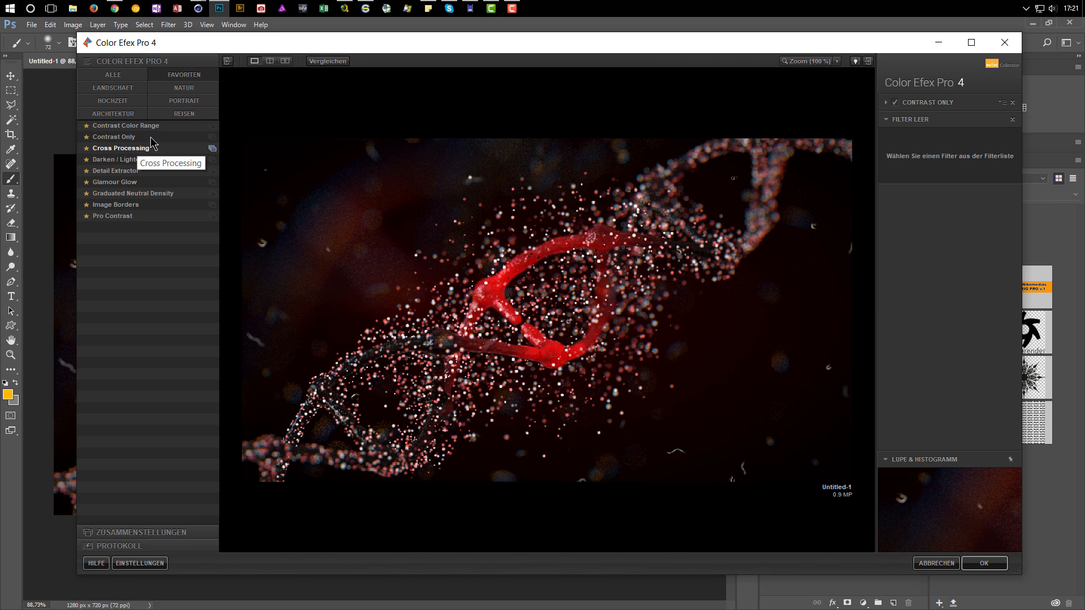
click(135, 178)
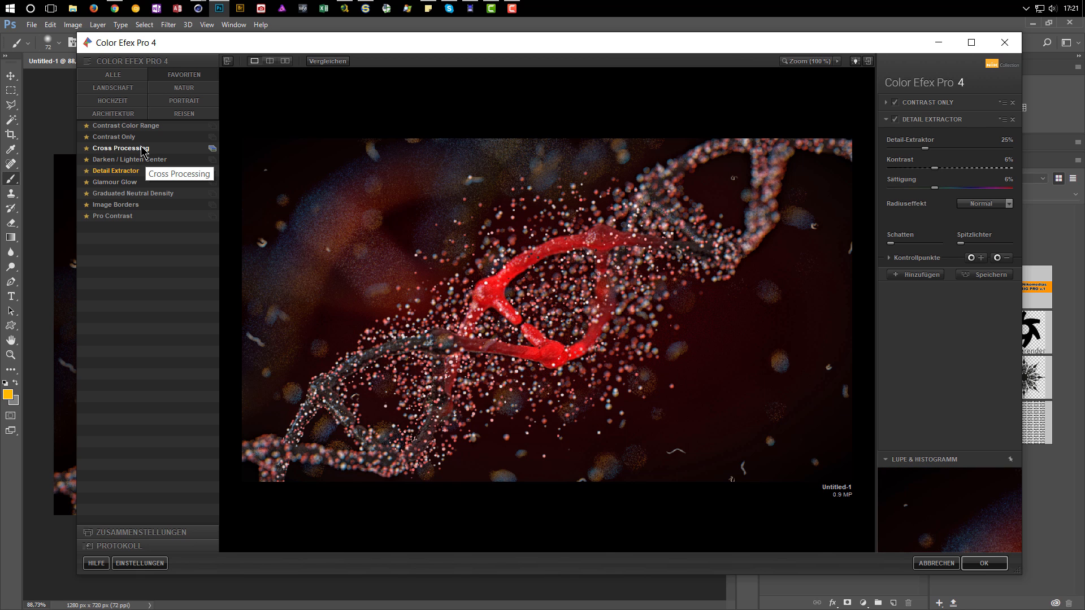
click(138, 160)
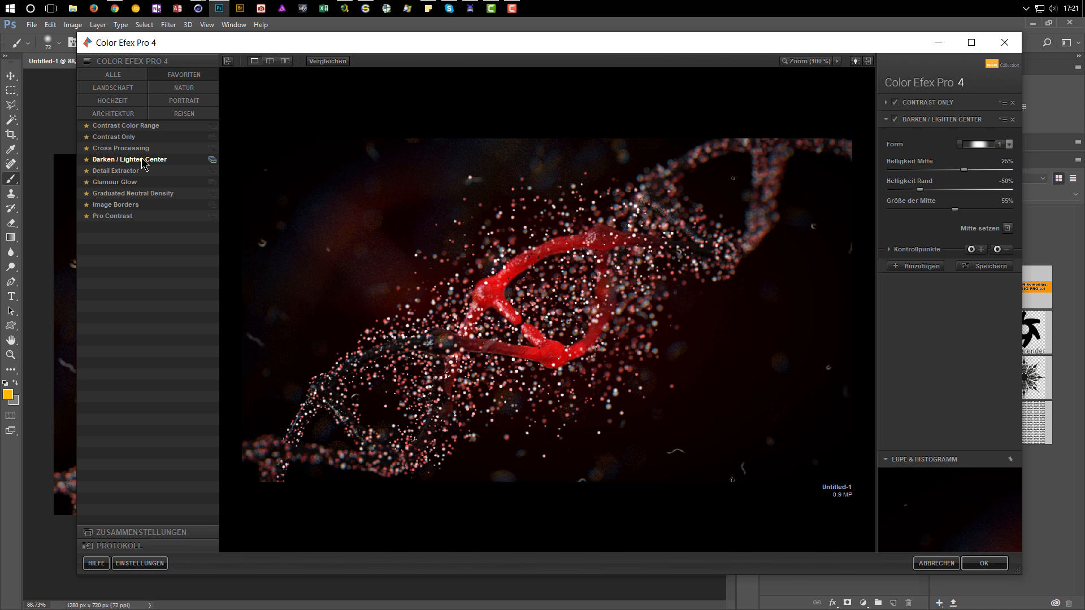
Switch the Darken / Lighten Center effect off and on repeatedly to compare the image with and without it
click(896, 121)
click(896, 121)
click(896, 121)
click(896, 121)
click(896, 122)
click(896, 122)
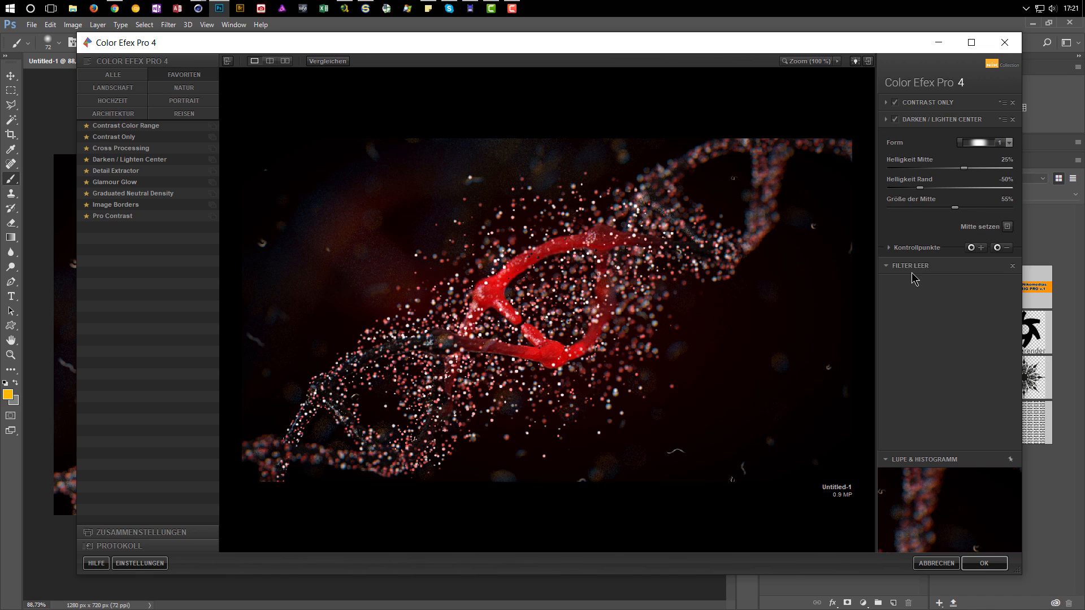
Add Cross Processing as a third filter with the method B02 from the C41 to E6 group
click(915, 266)
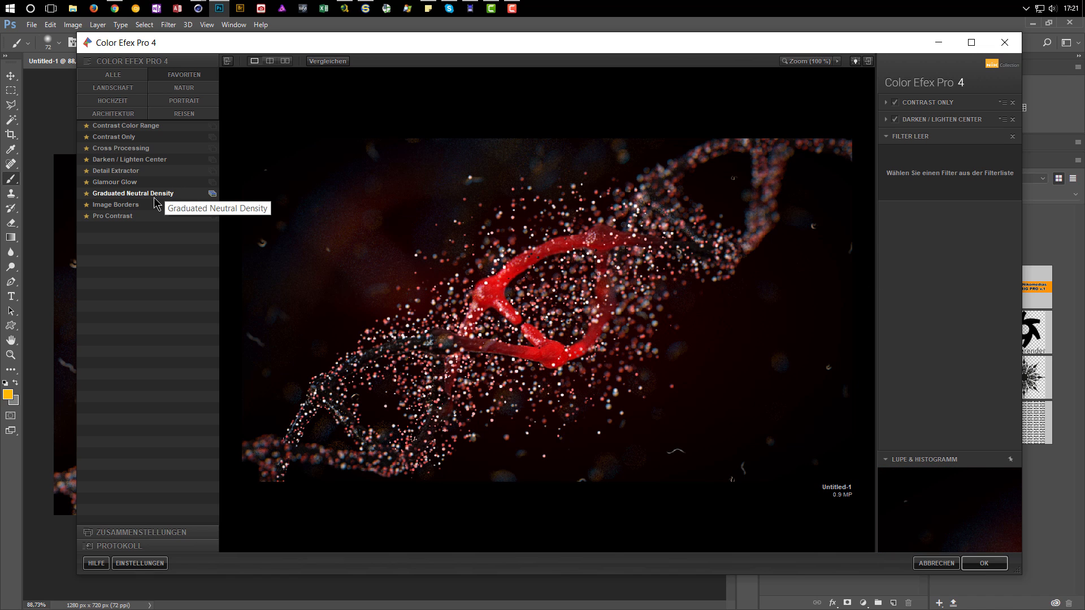
click(129, 149)
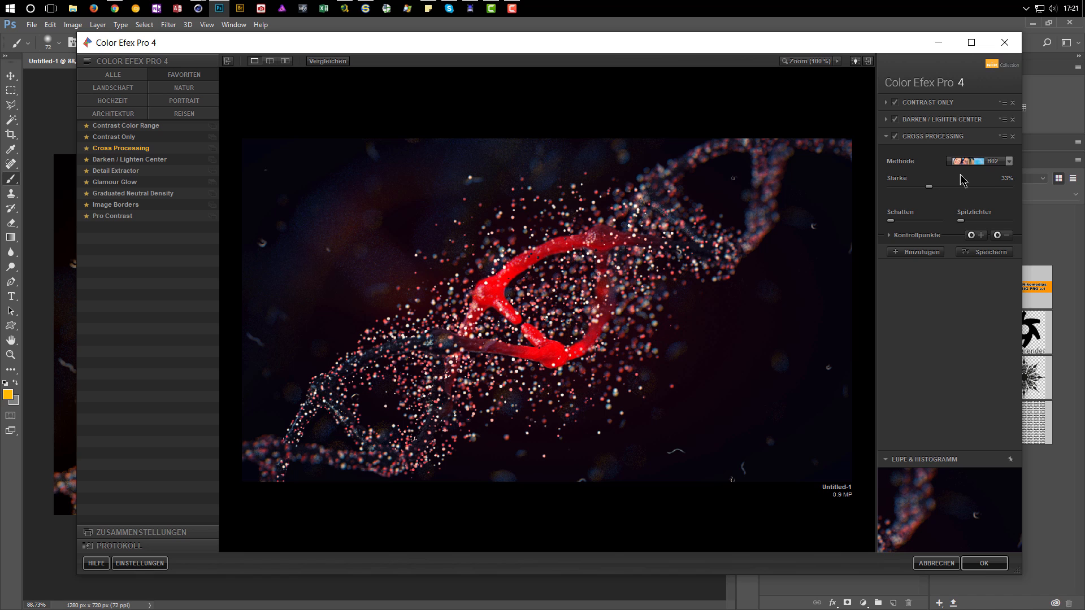
click(1009, 162)
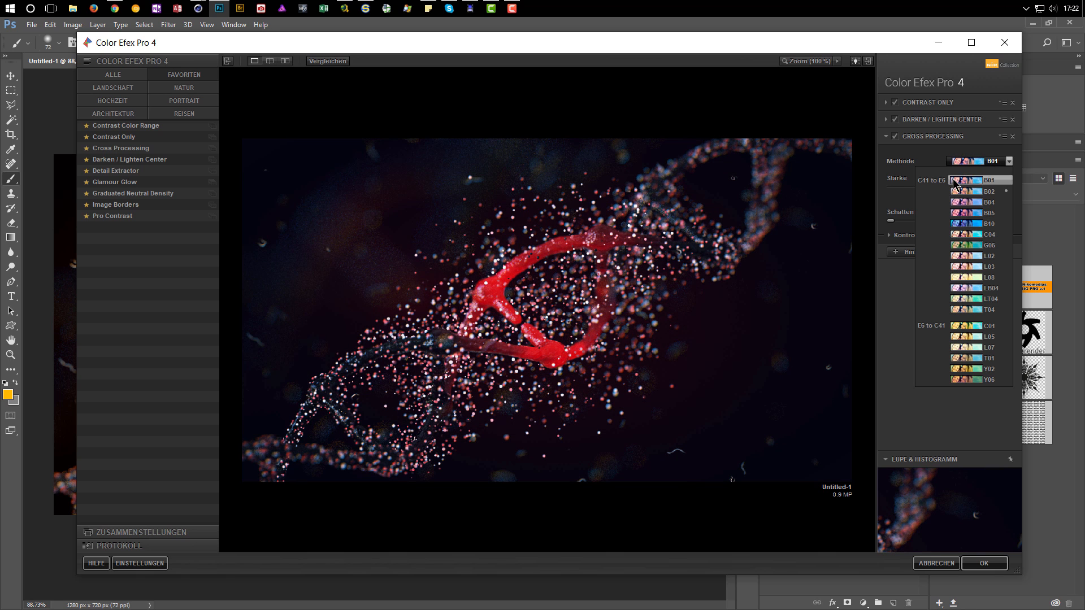
click(957, 192)
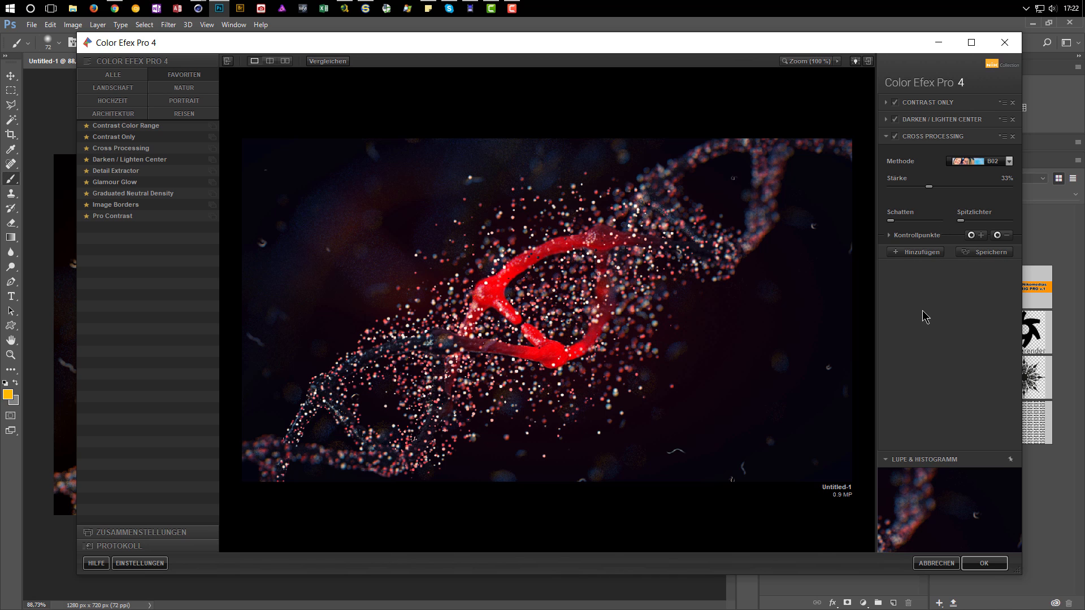
Compare the image with and without the Cross Processing effect and set its Stärke to 22%
click(896, 136)
click(896, 136)
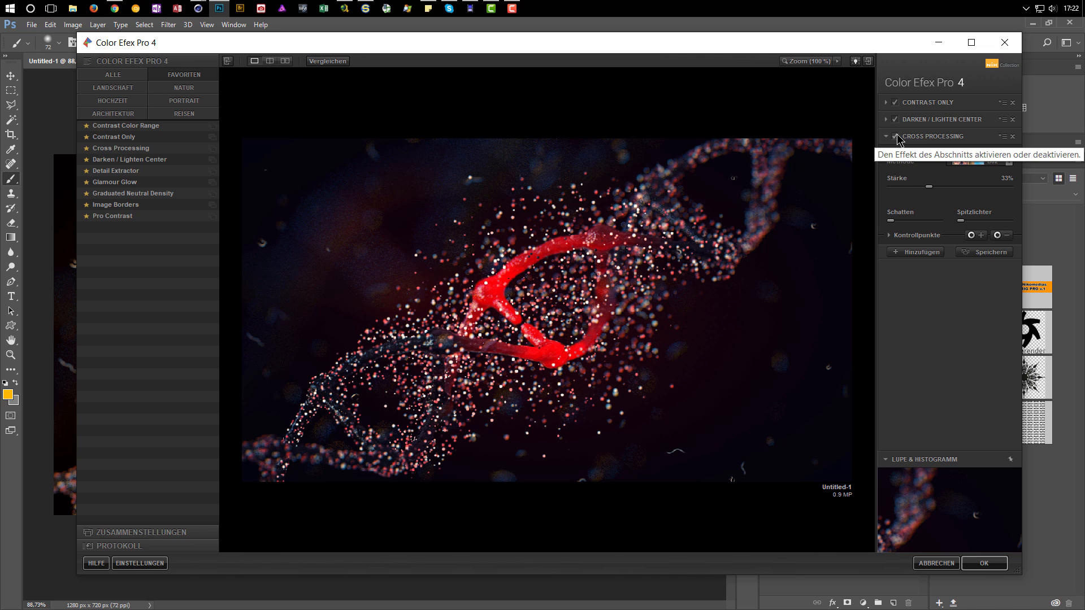
click(896, 137)
click(896, 137)
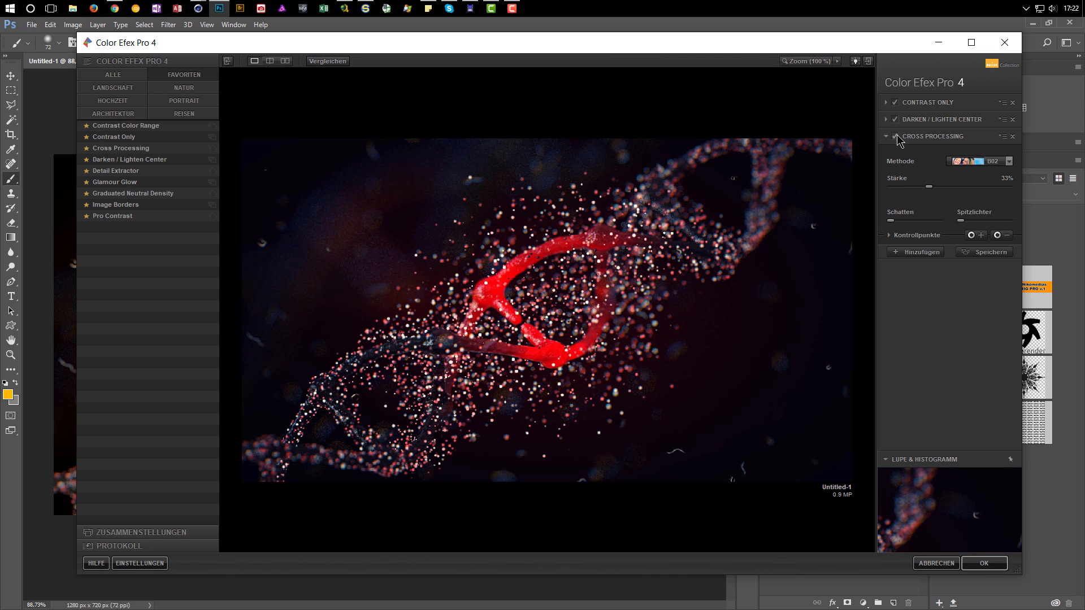
click(896, 137)
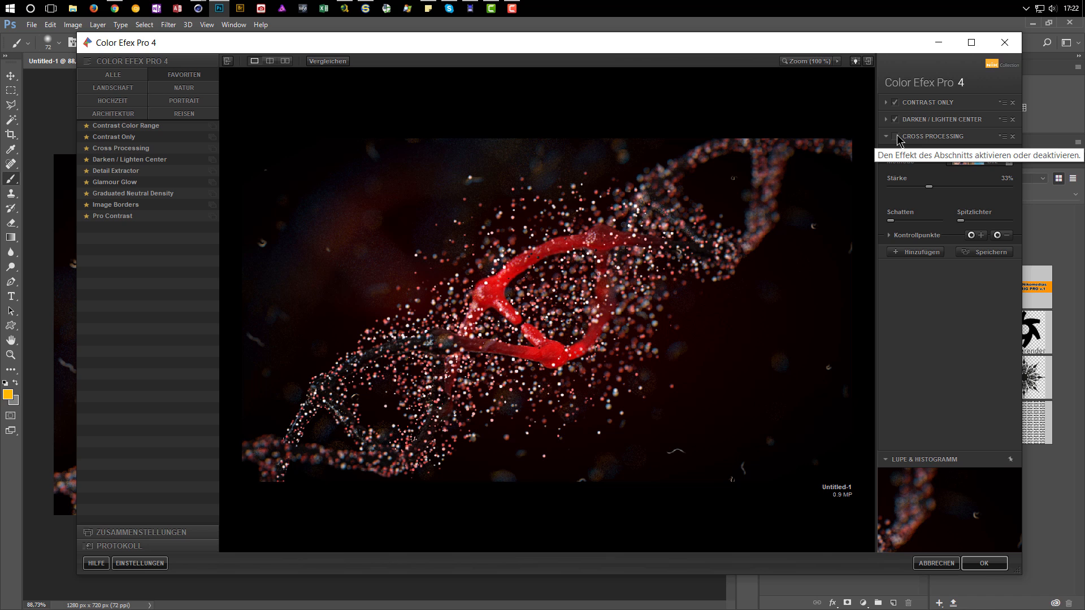
click(896, 136)
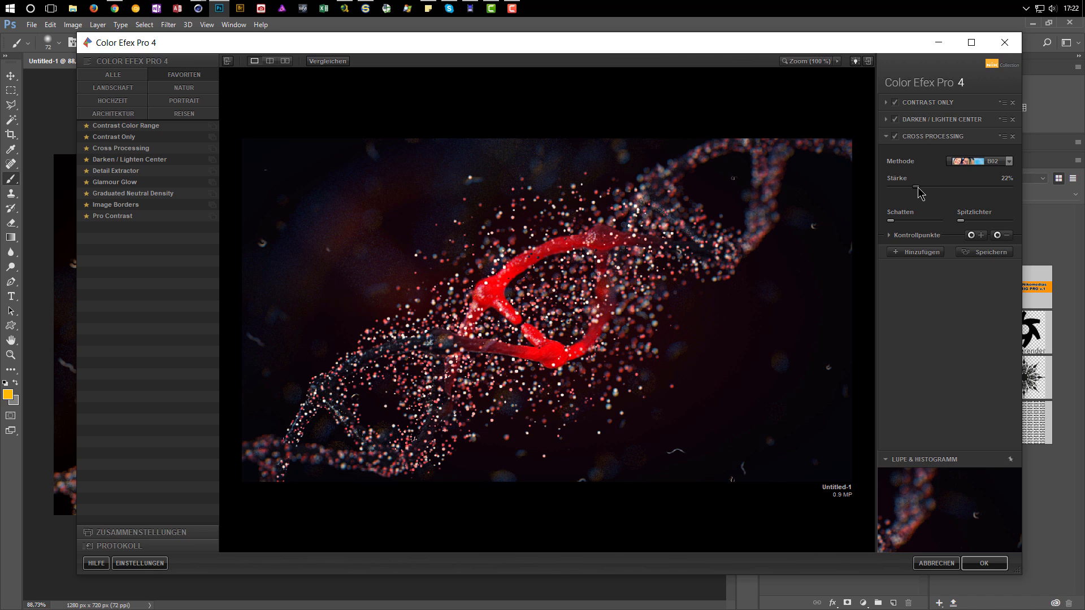
Add Pro Contrast from the favorites as the fourth filter with Dynamischer Kontrast at 10%
click(921, 252)
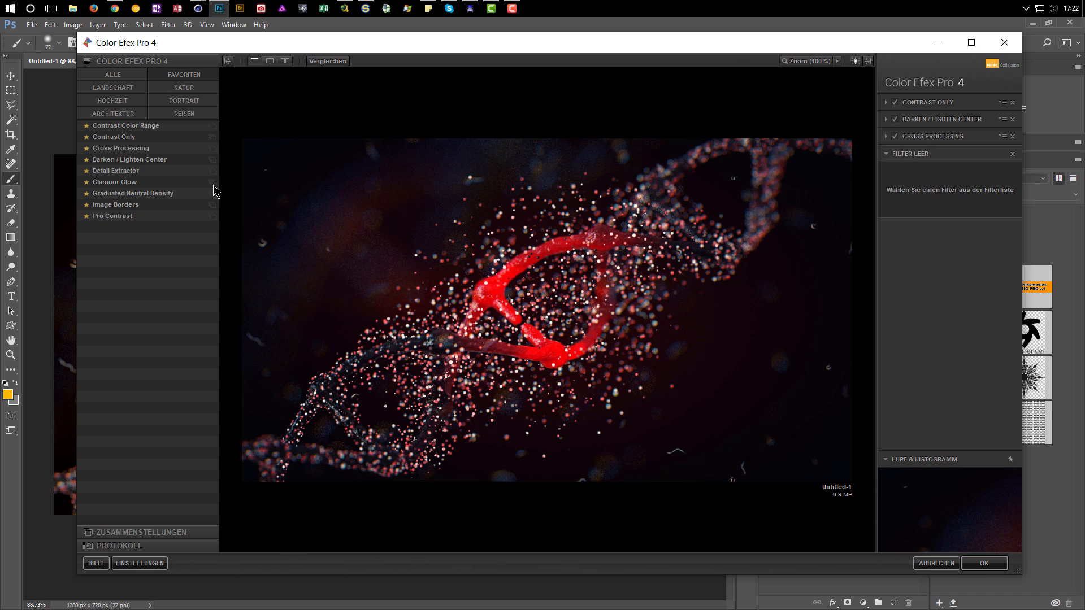
click(129, 217)
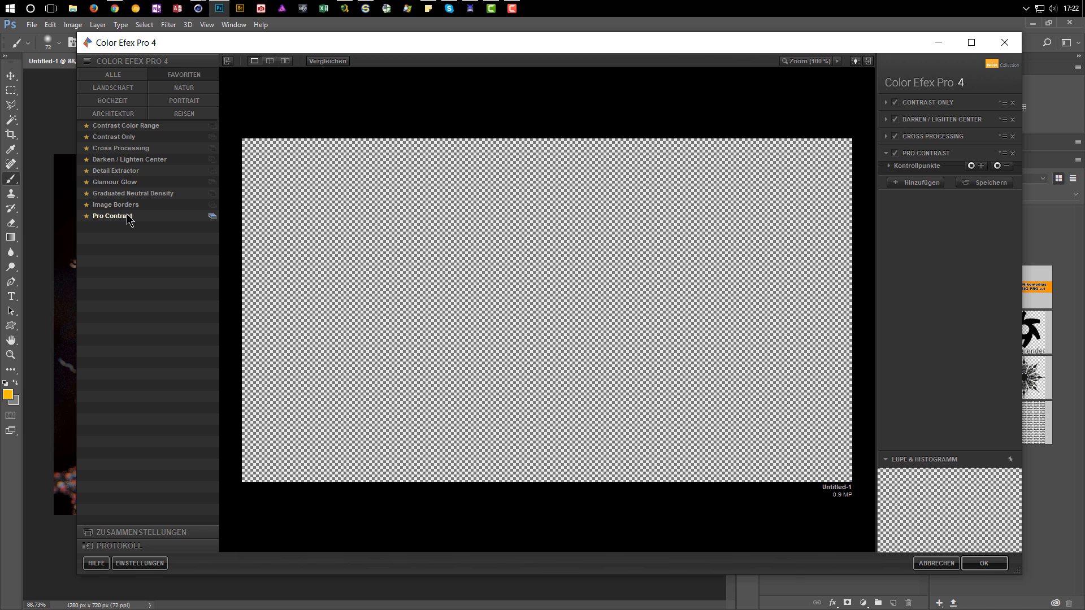
mouse_move(893, 224)
mouse_down()
mouse_move(927, 228)
mouse_move(908, 229)
mouse_up()
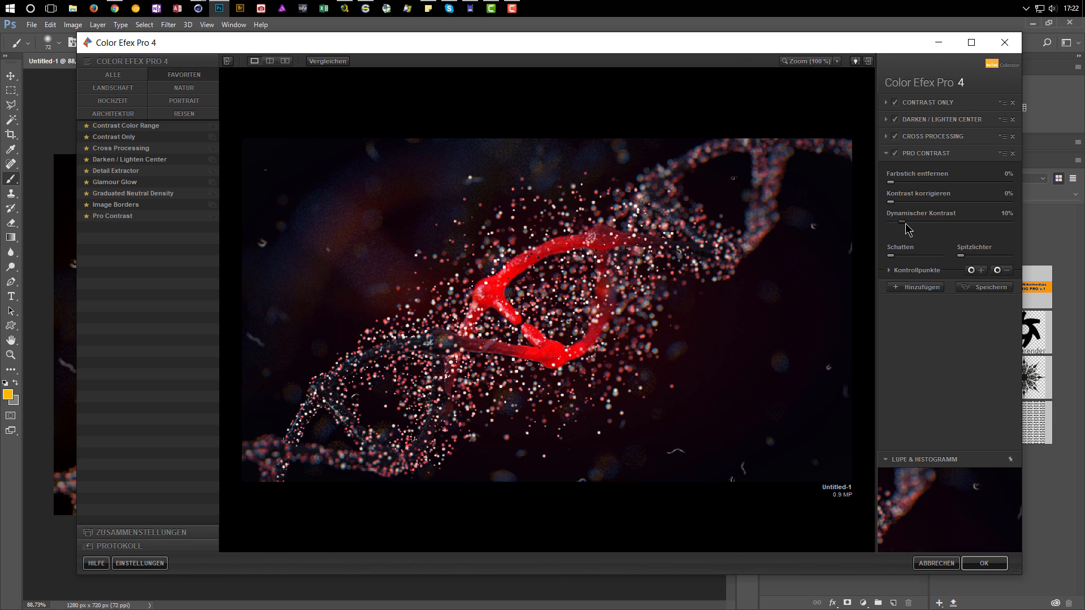
Try Color Stylizer, Colorize, Cross Balance, Photo Stylizer and Skylight Filter as a fifth filter, then remove that filter slot
click(910, 287)
click(139, 77)
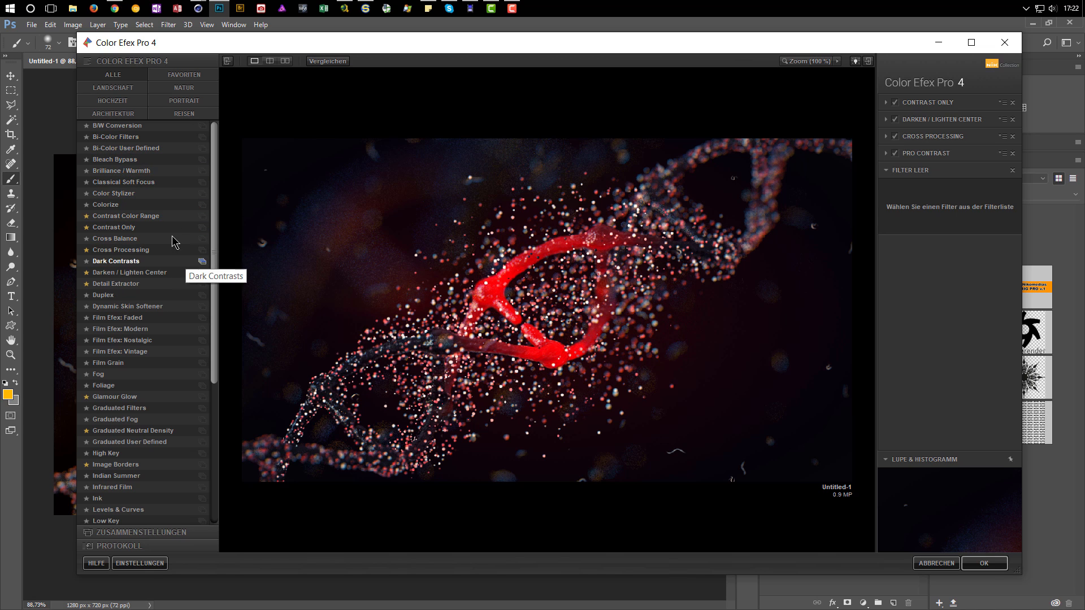
click(113, 194)
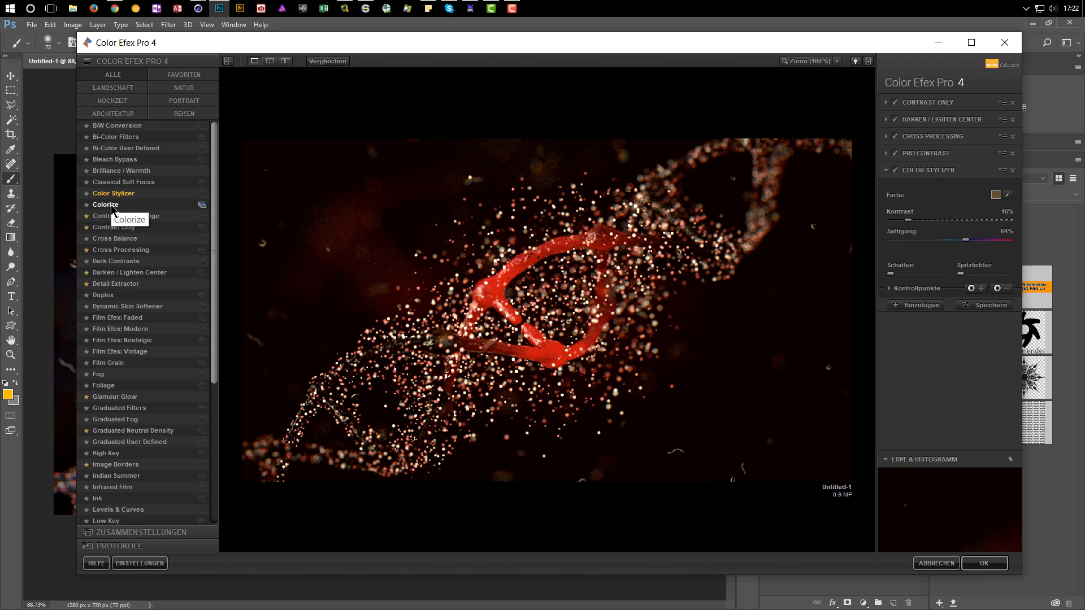
click(113, 205)
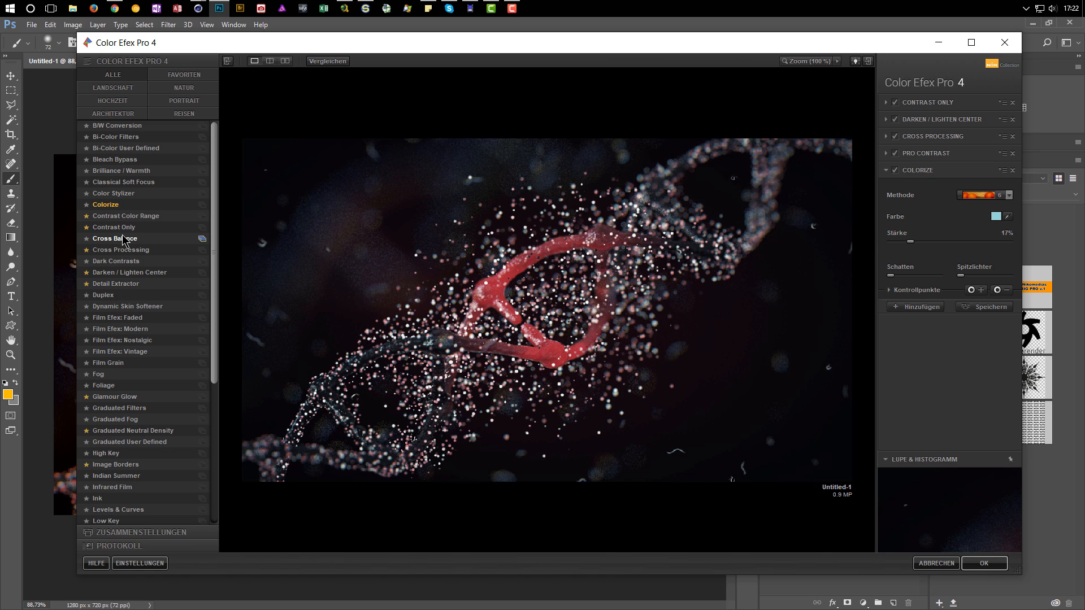
click(115, 238)
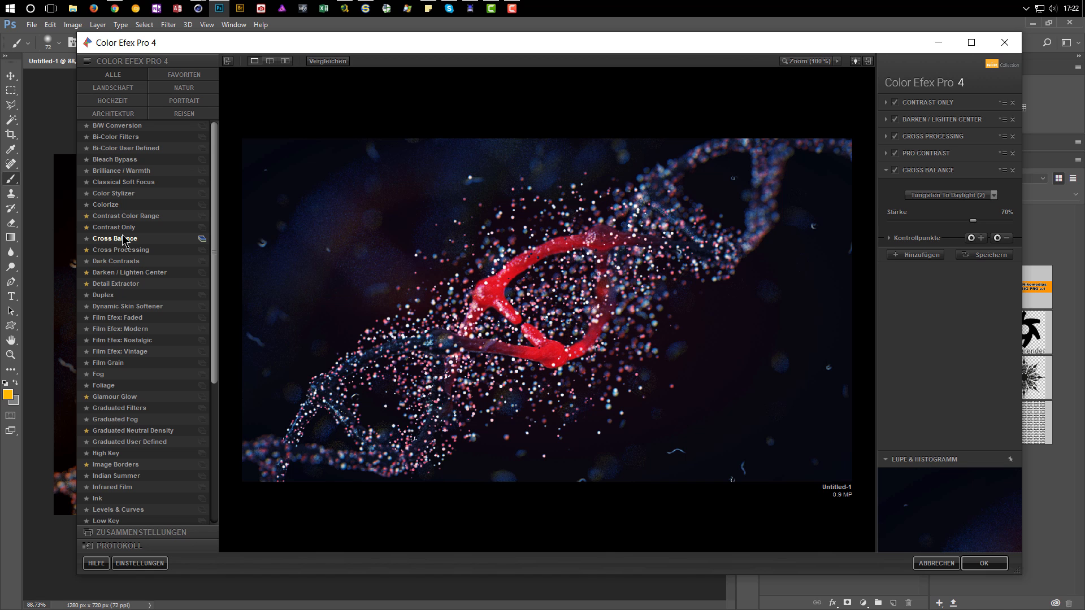
drag(213, 226, 227, 373)
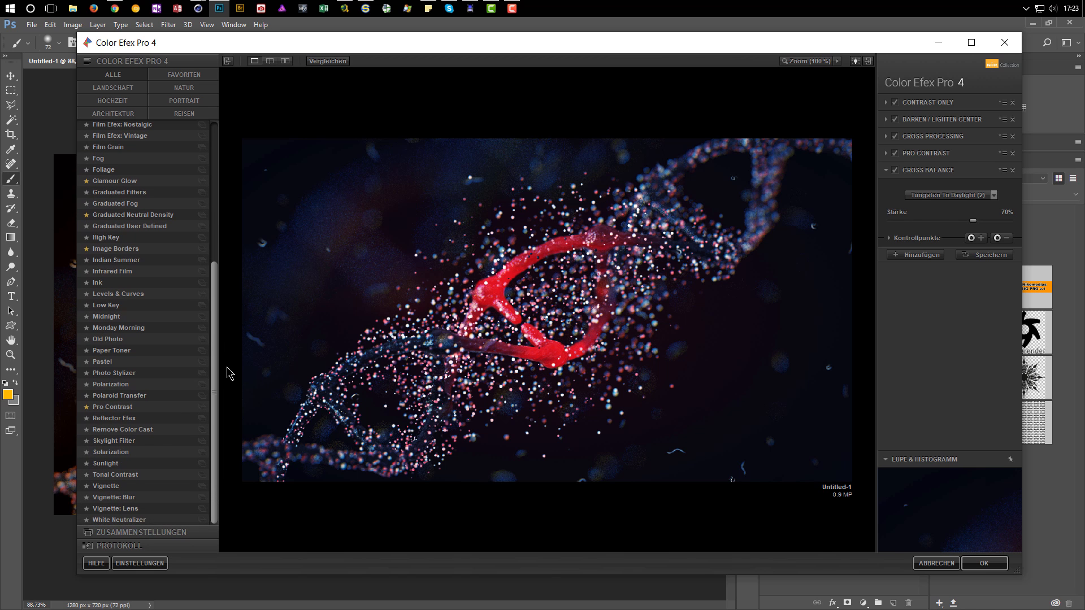
click(150, 374)
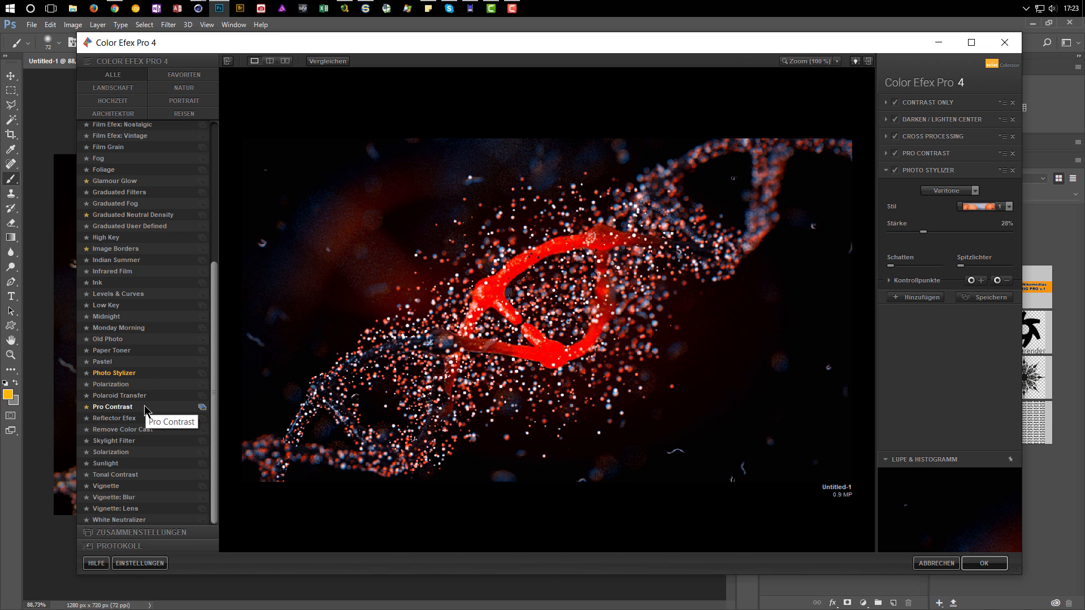
click(133, 442)
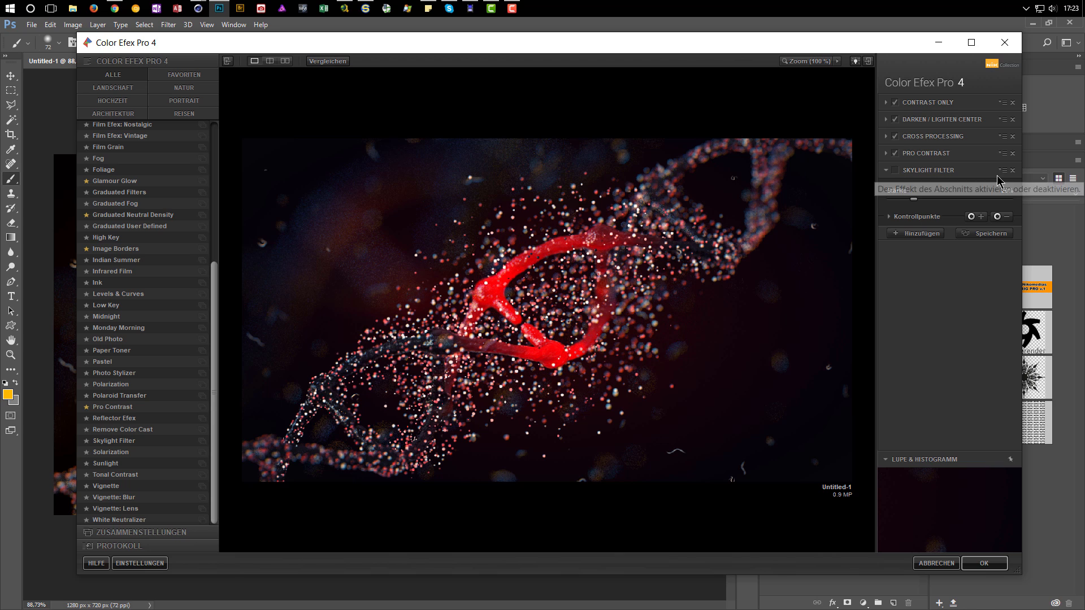
click(1012, 170)
Apply the Color Efex Pro 4 filter stack and convert the filtered layer into a new smart object
click(983, 563)
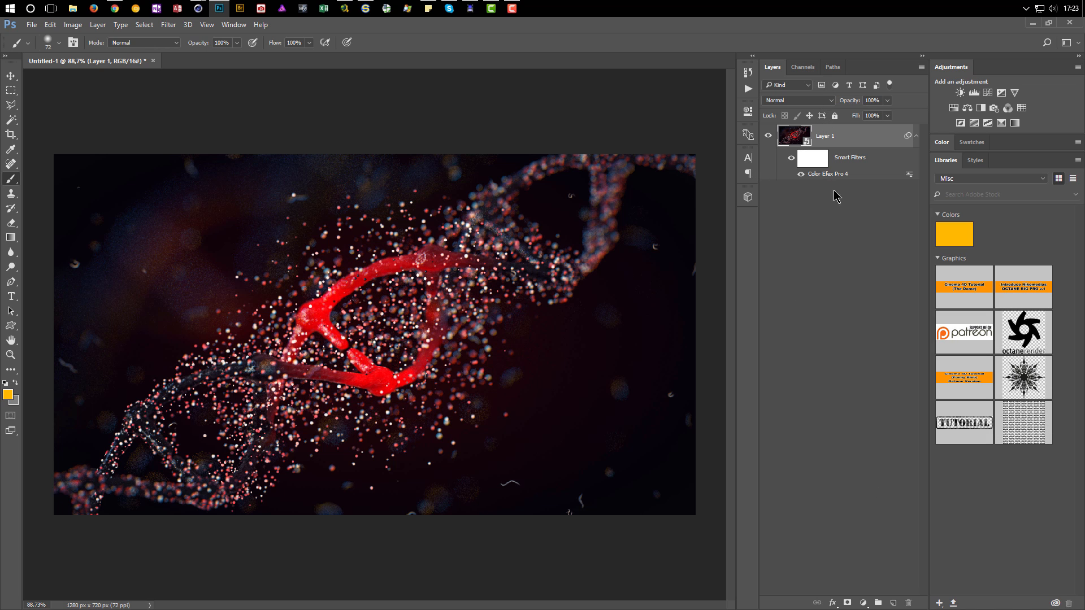
key(ctrl+z)
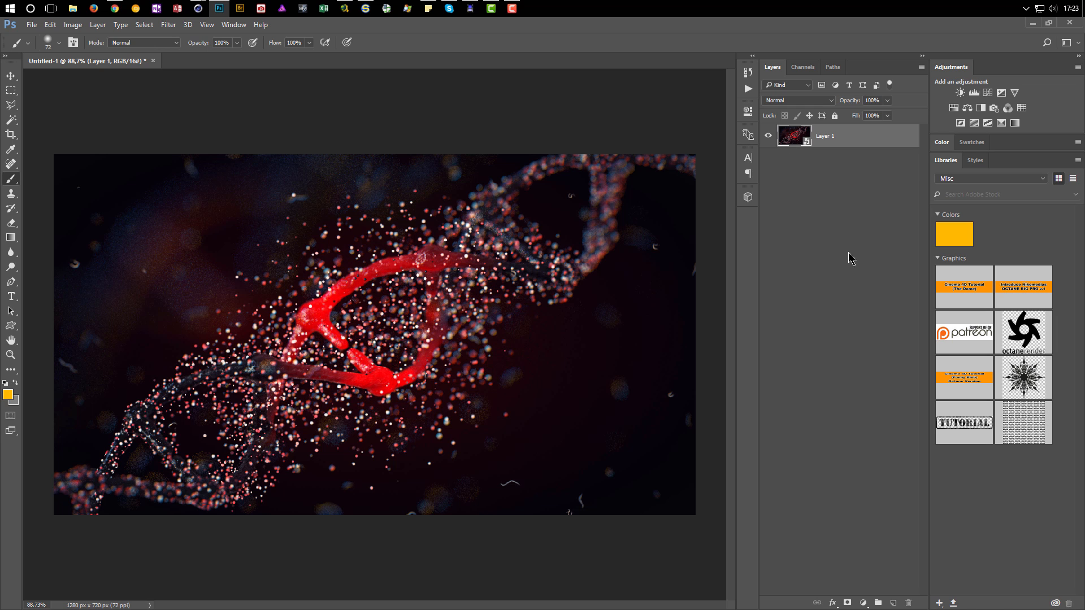
Open the smart object's contents to check the nested Color Efex Pro 4 filter and close the document again
double_click(794, 140)
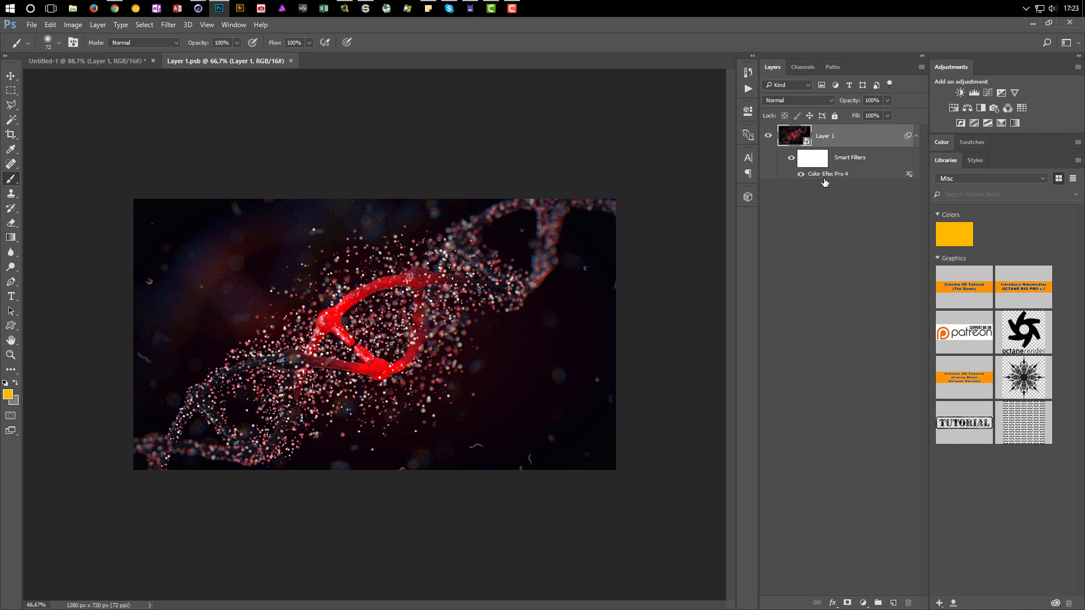
click(291, 61)
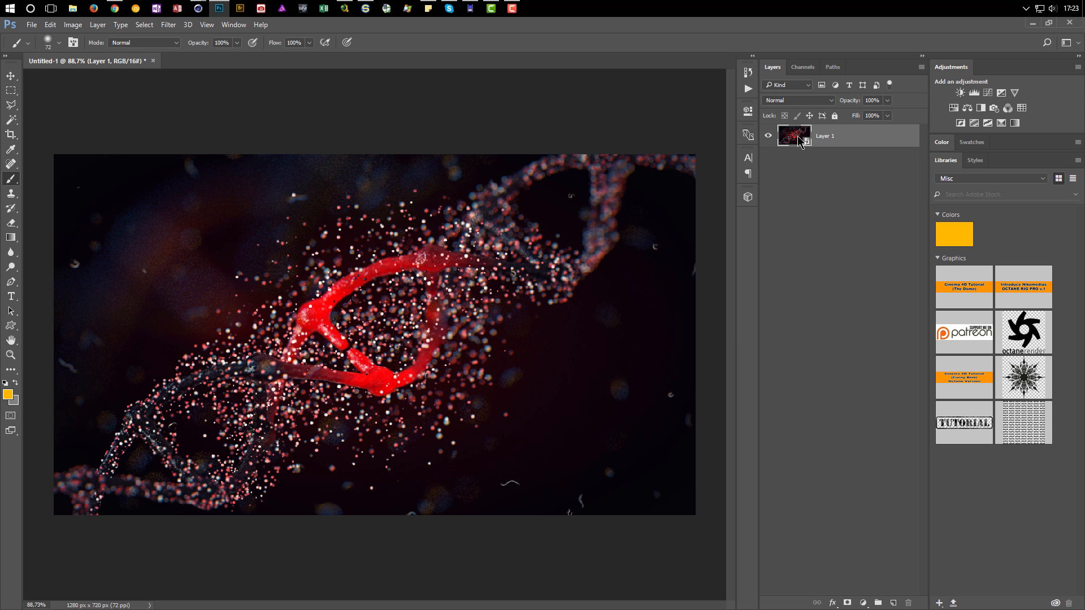
Start the Camera Raw Filter on Layer 1 and set the Post Crop Vignetting Amount to -50
key(ctrl+shift+a)
right_click(762, 177)
click(819, 161)
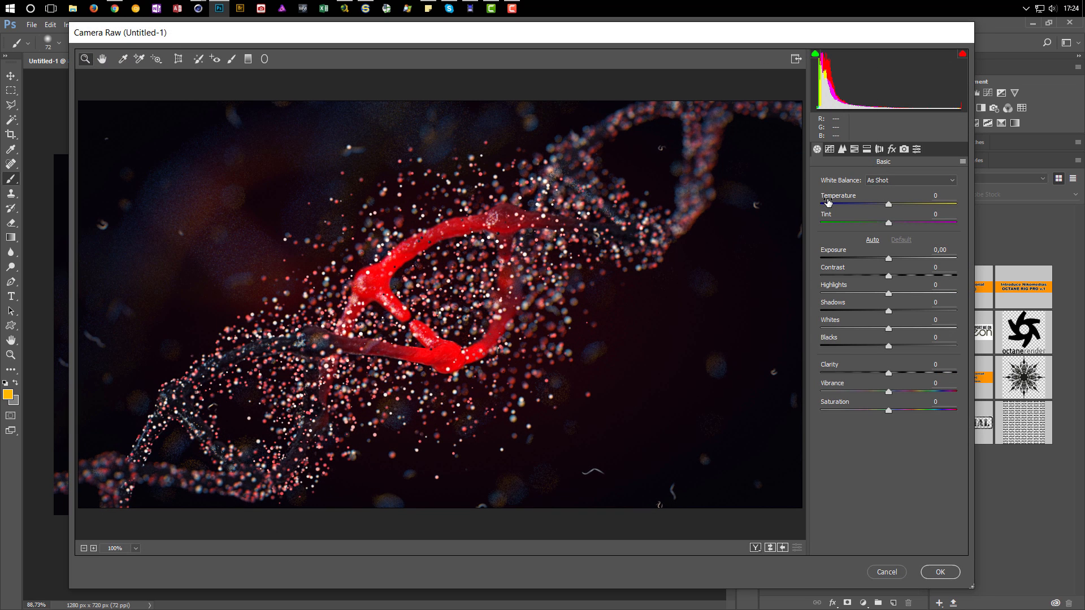
click(890, 151)
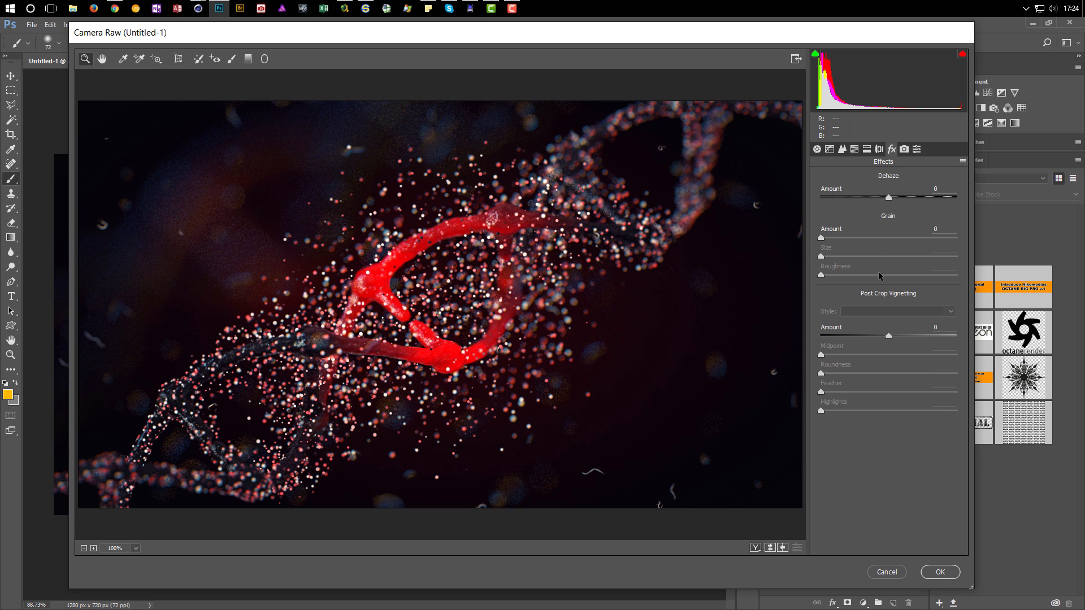
drag(888, 337, 865, 339)
drag(851, 342, 854, 342)
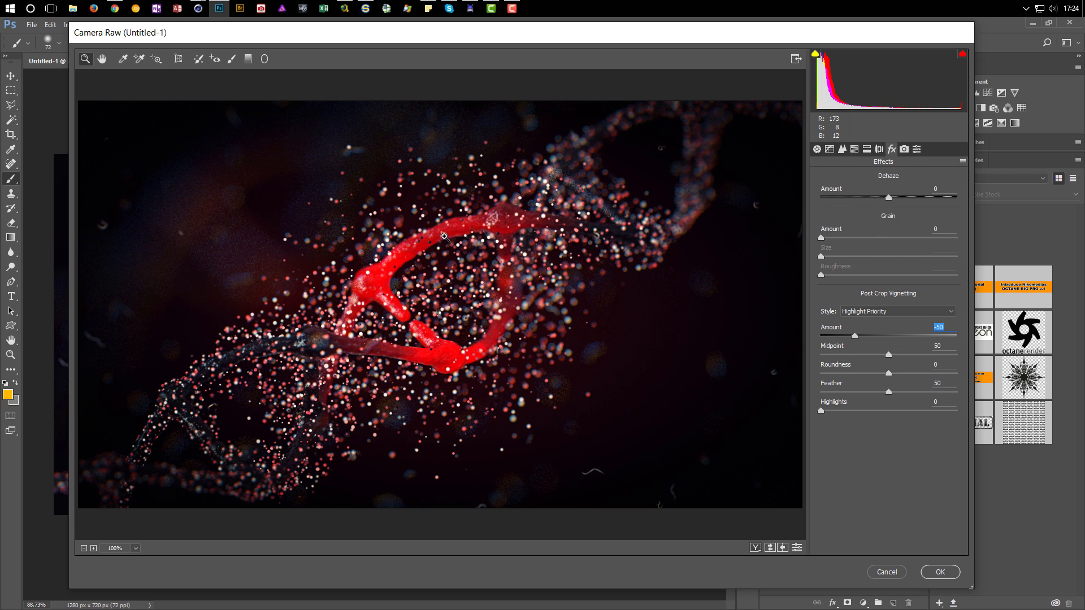
Set the Dehaze Amount to -63 and the Post Crop Vignetting Amount to -59
drag(888, 197, 865, 209)
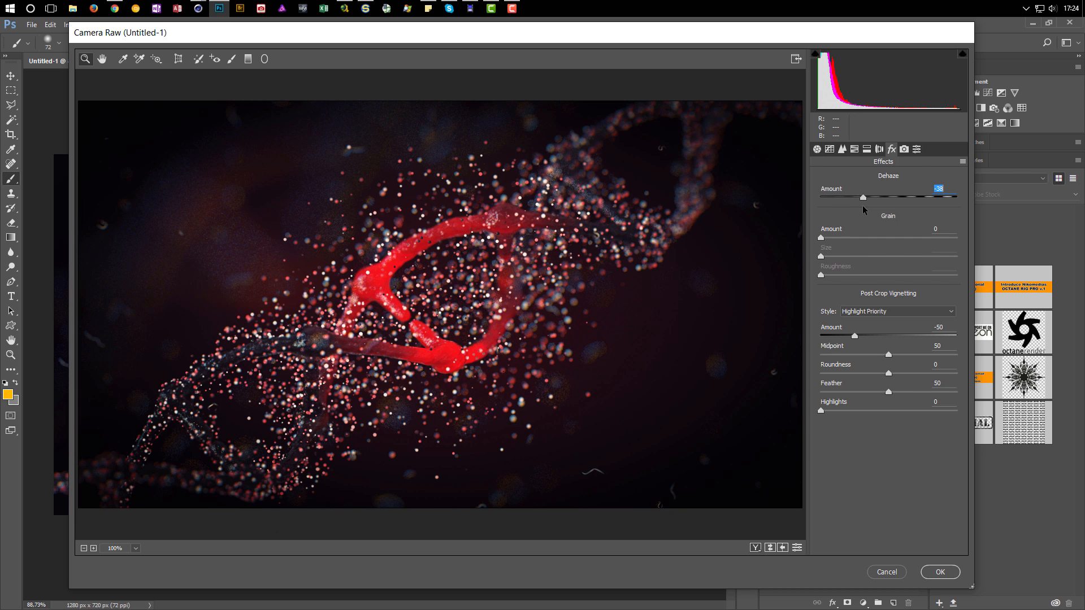
mouse_move(864, 198)
mouse_down()
mouse_move(831, 202)
mouse_move(849, 206)
mouse_up()
drag(854, 338, 849, 337)
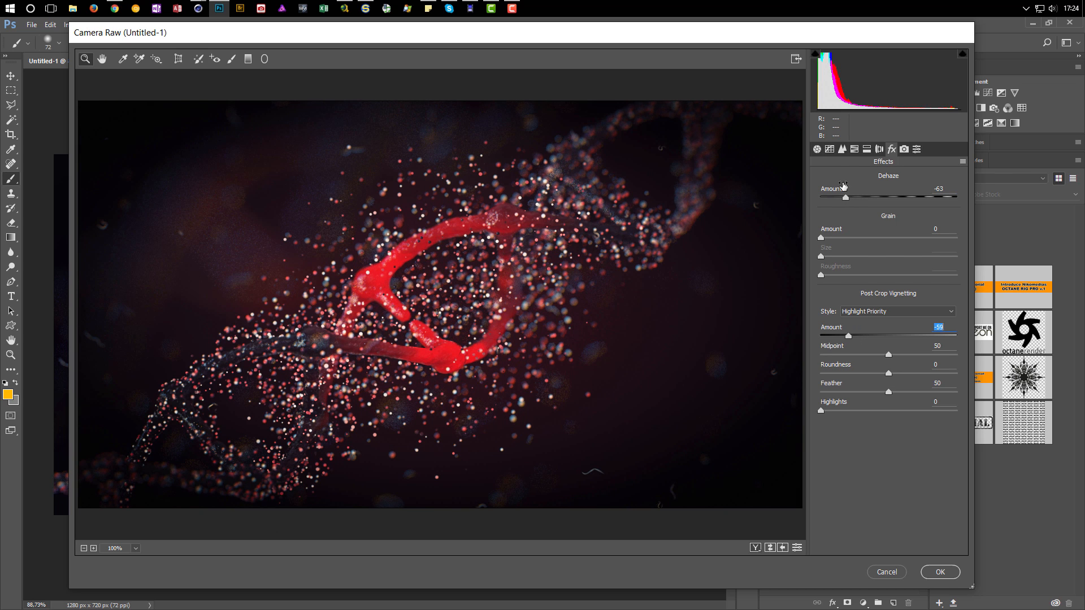
Set the basic Contrast to +32 and apply the Camera Raw Filter
click(817, 150)
drag(888, 278, 910, 273)
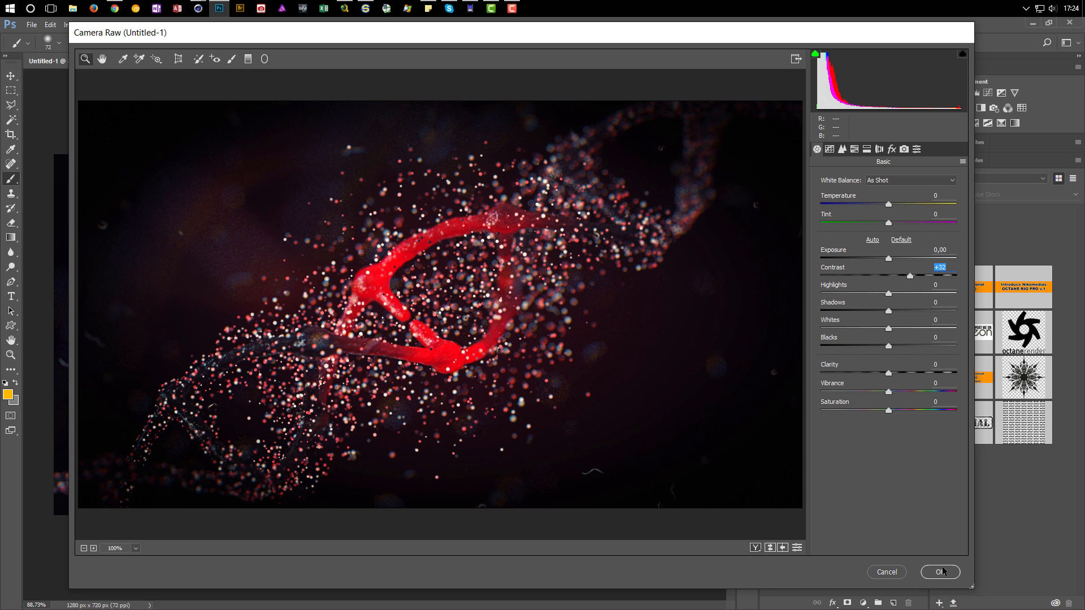
click(940, 571)
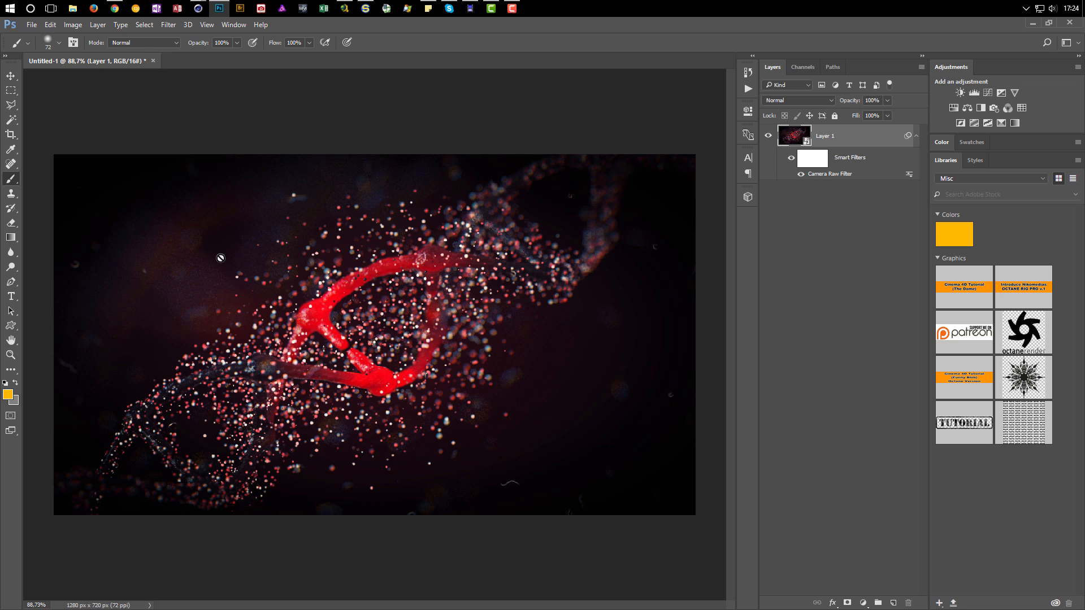
Convert the layer with the Camera Raw Filter into a new smart object
click(207, 25)
click(261, 181)
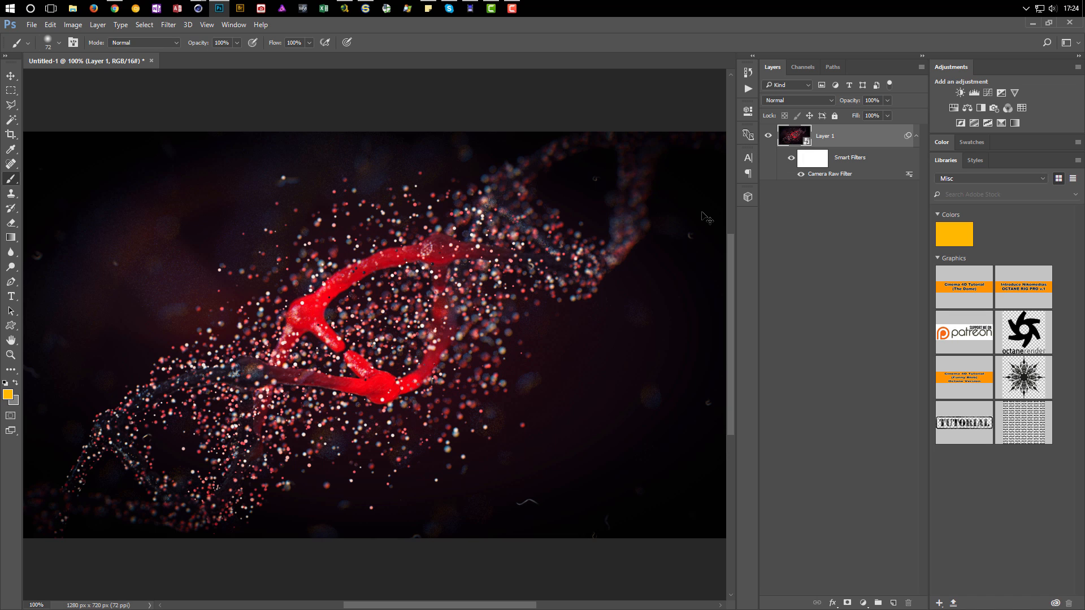
key(ctrl+z)
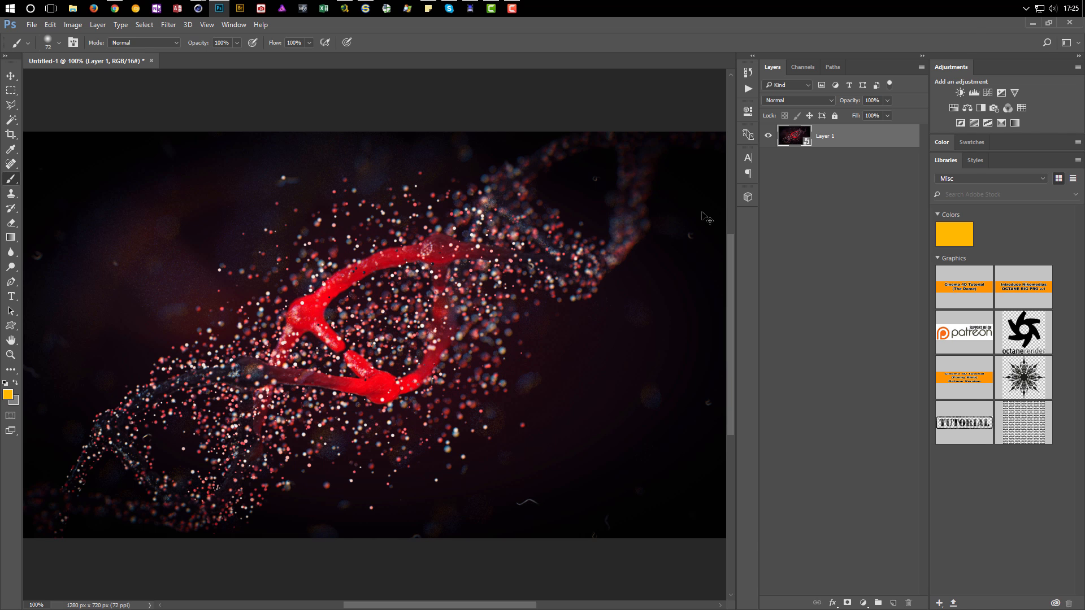
Apply another Camera Raw Filter with the Noise Reduction Luminance set to 40
key(ctrl+shift+a)
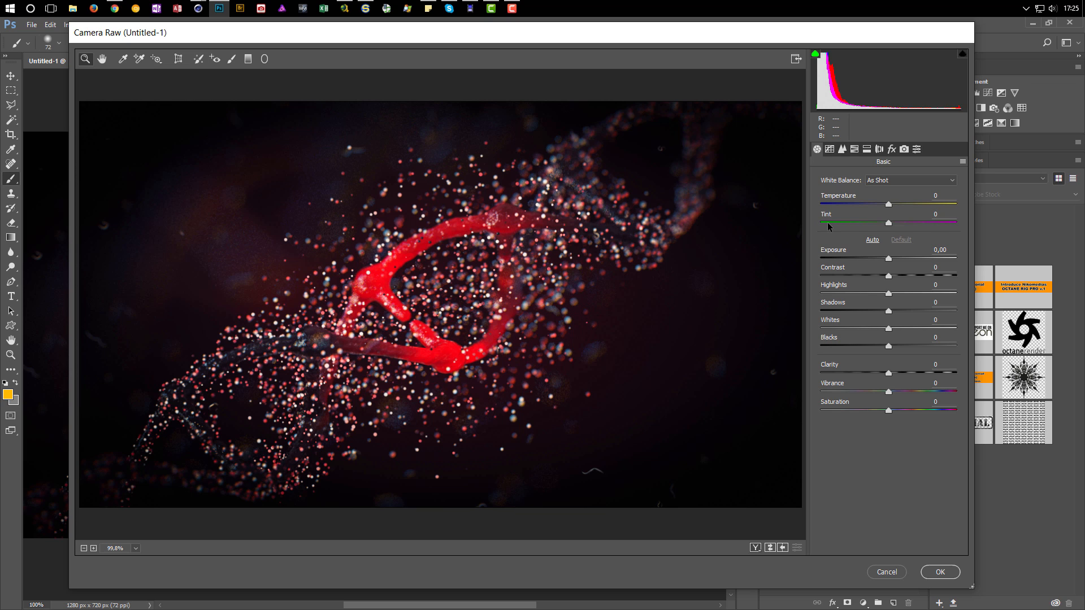
click(842, 149)
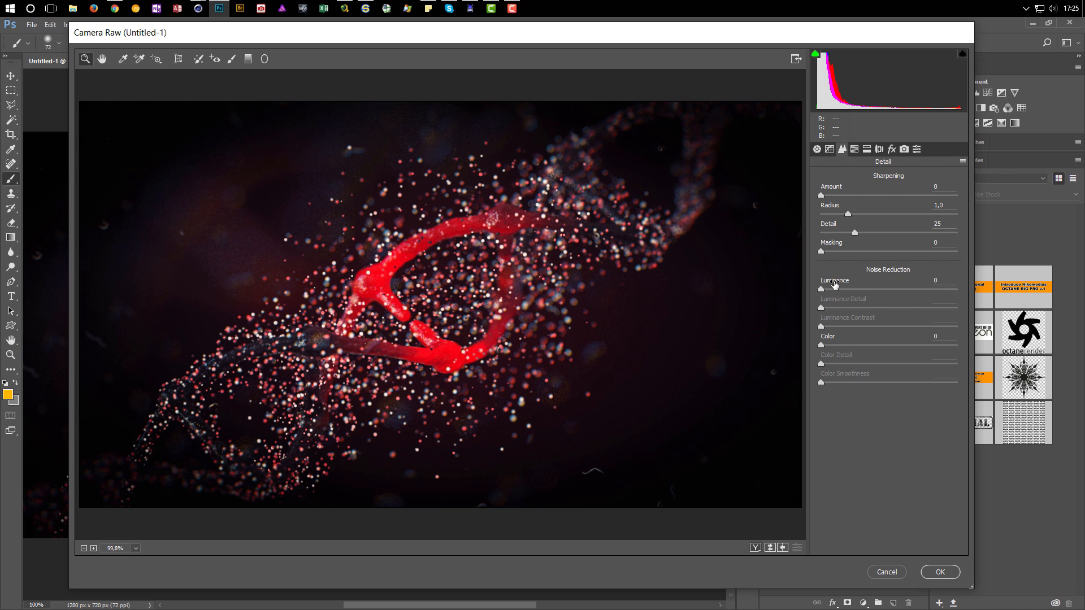
mouse_move(835, 284)
mouse_down()
mouse_move(970, 286)
mouse_move(827, 289)
mouse_up()
drag(822, 290, 875, 290)
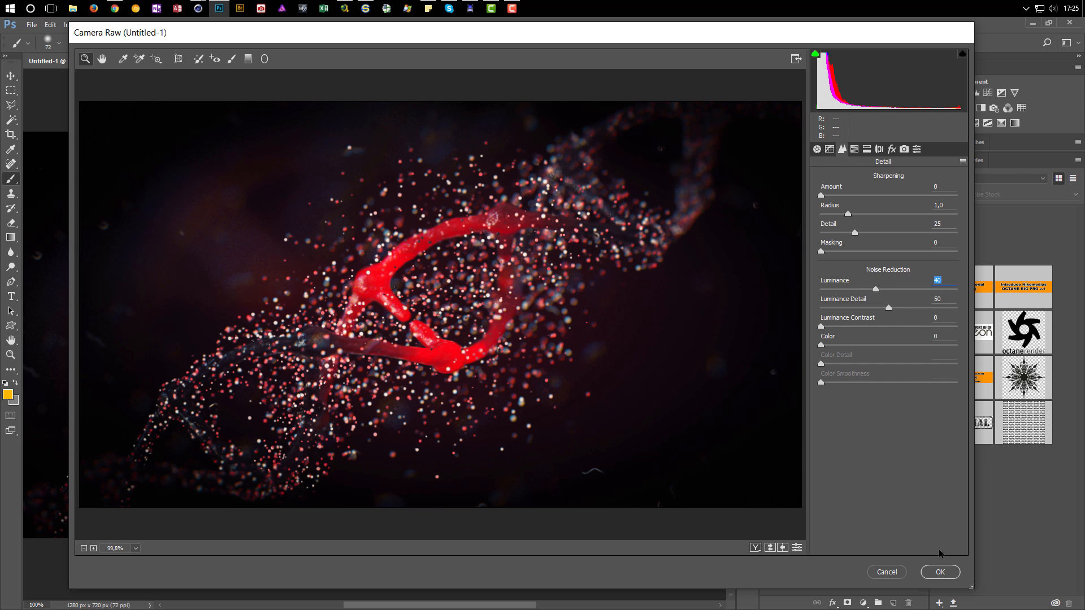
click(939, 572)
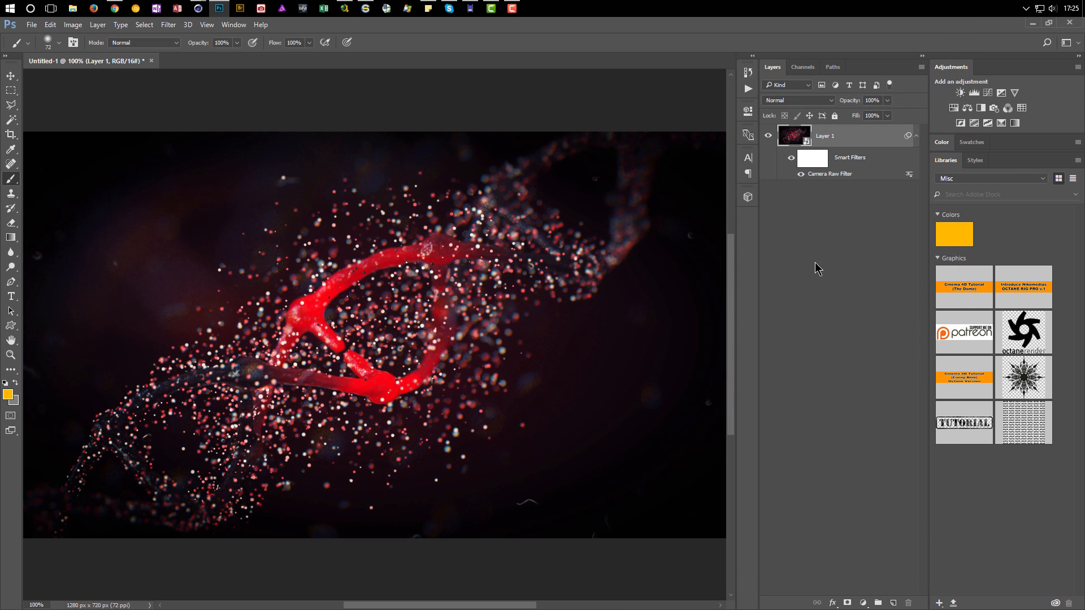
Invert the smart filter mask to black and paint it white over the dark background around the DNA strand with a 230 px brush
click(813, 160)
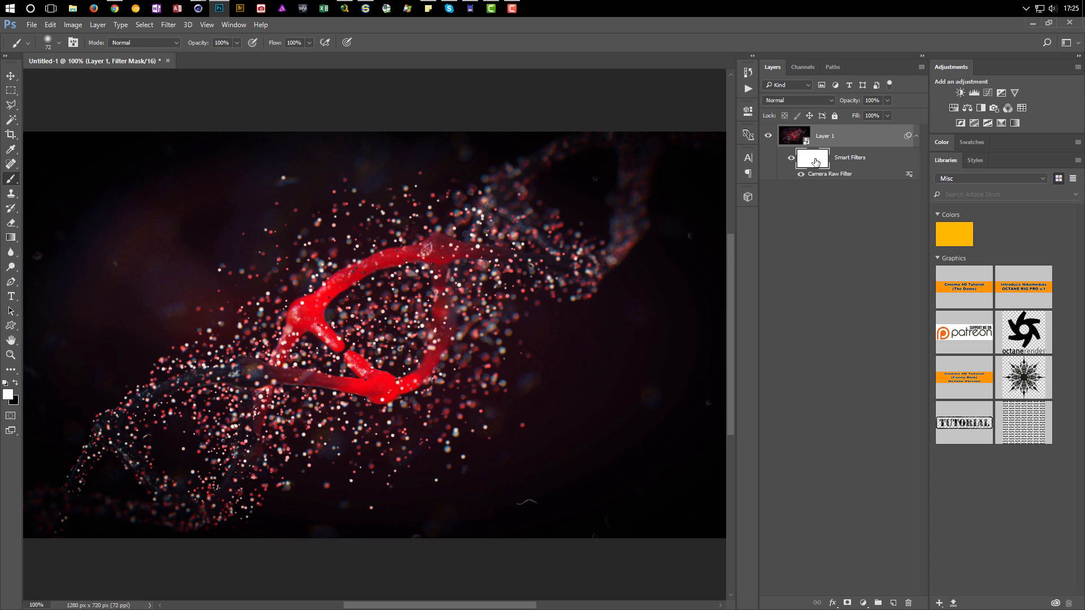
key(ctrl+i)
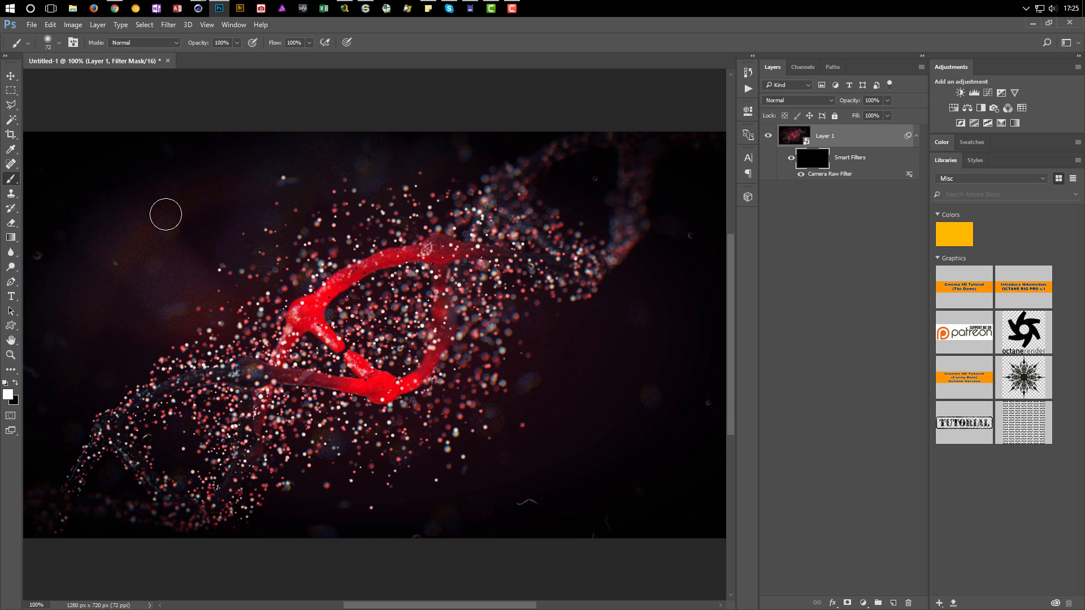
alt+scroll(148, 227, up, 4)
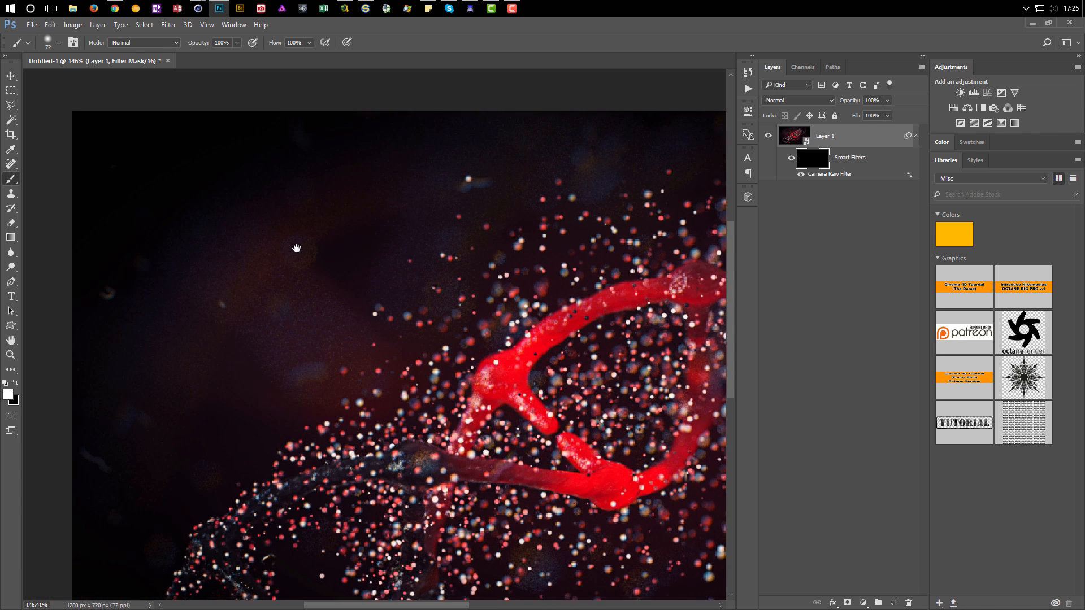
mouse_move(283, 279)
alt+right_down()
mouse_move(350, 275)
mouse_move(330, 276)
alt+right_up()
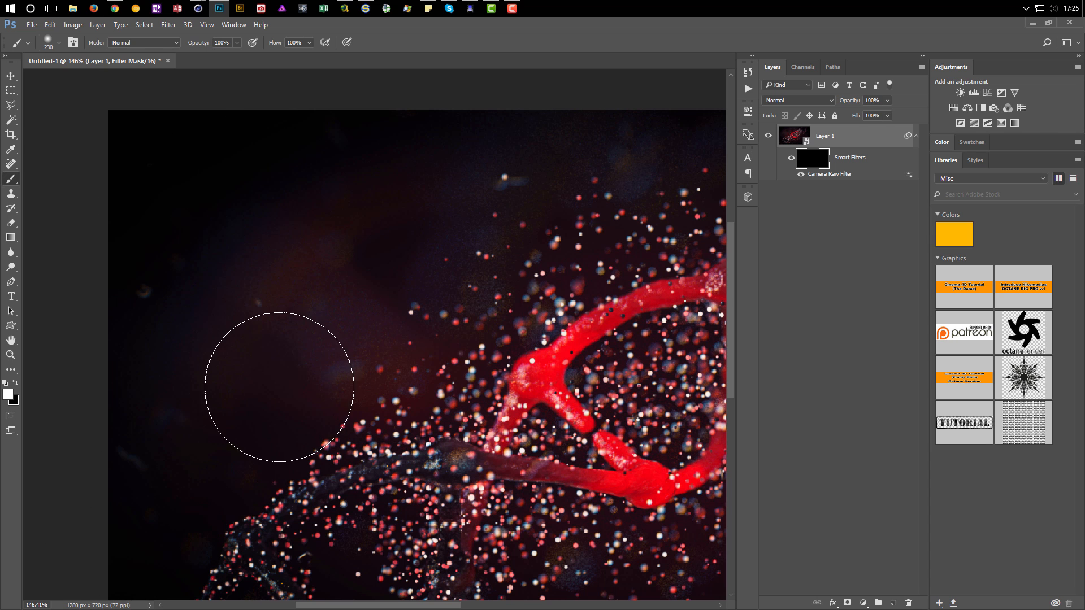
mouse_move(410, 324)
mouse_down()
mouse_move(504, 181)
mouse_move(620, 116)
mouse_move(610, 138)
mouse_up()
drag(524, 177, 219, 209)
mouse_move(547, 178)
mouse_down()
mouse_move(311, 127)
mouse_move(284, 38)
mouse_up()
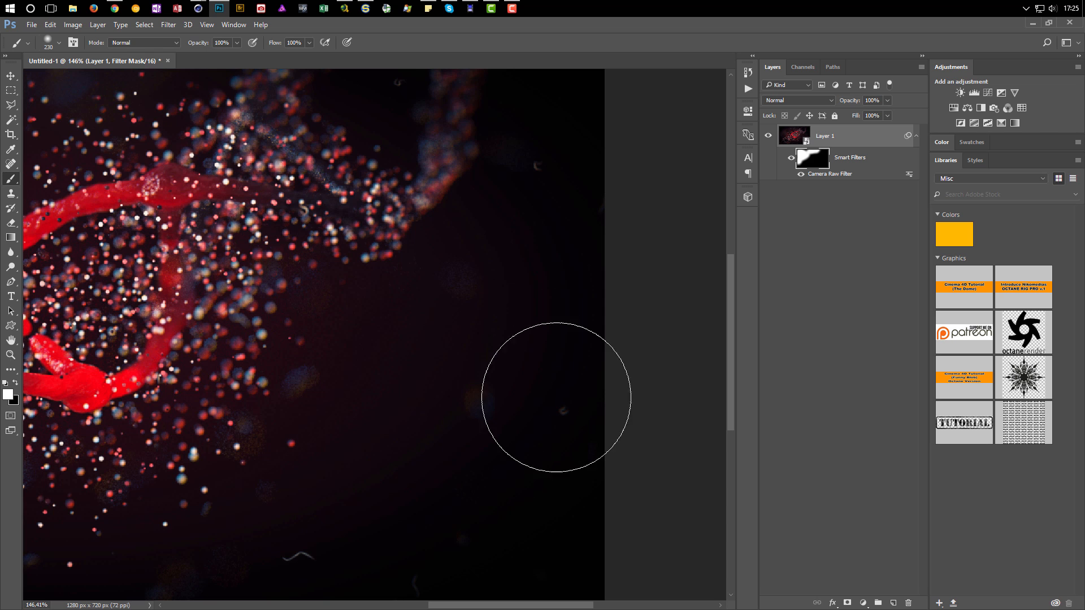
mouse_move(511, 265)
mouse_down()
mouse_move(387, 438)
mouse_move(373, 422)
mouse_up()
mouse_move(309, 440)
mouse_down()
mouse_move(230, 487)
mouse_move(407, 489)
mouse_move(480, 283)
mouse_up()
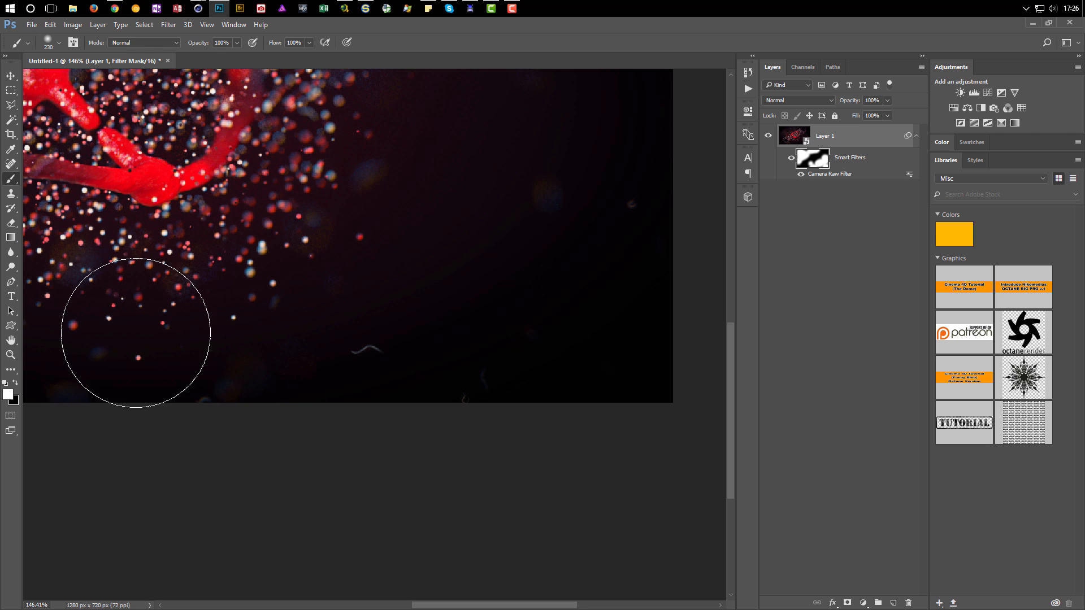
alt+scroll(272, 334, down, 4)
mouse_move(263, 326)
mouse_down()
mouse_move(557, 453)
mouse_move(513, 556)
mouse_move(456, 467)
mouse_up()
alt+scroll(455, 467, down, 2)
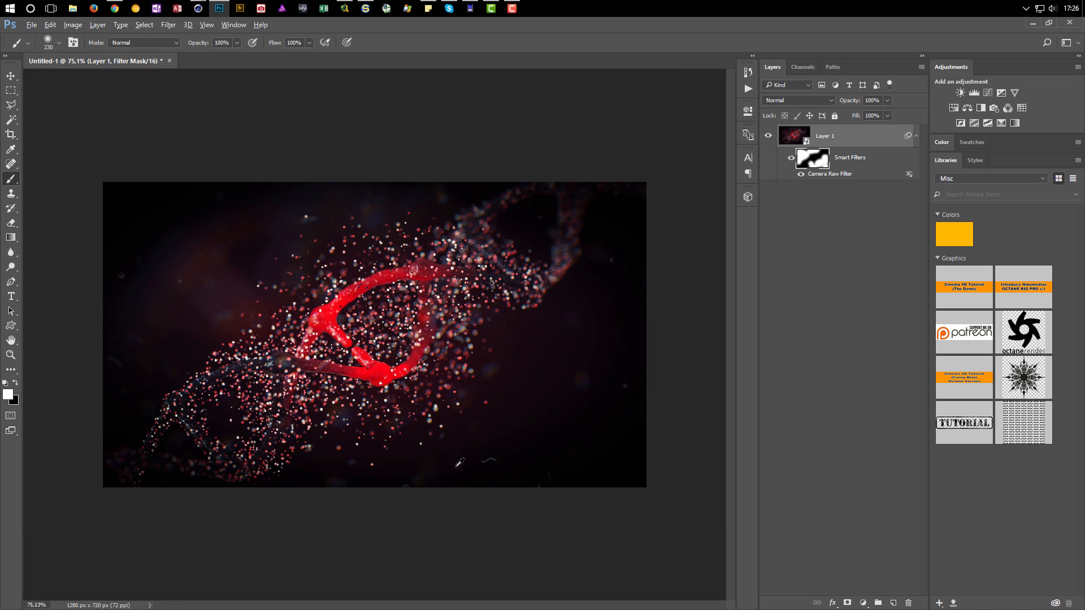
alt+scroll(457, 464, up, 3)
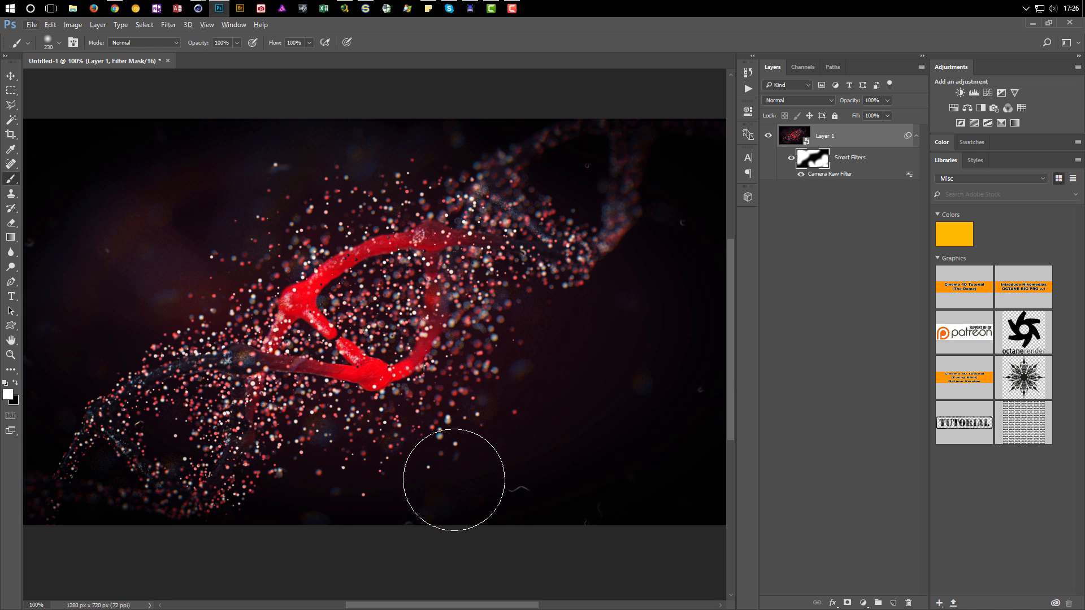